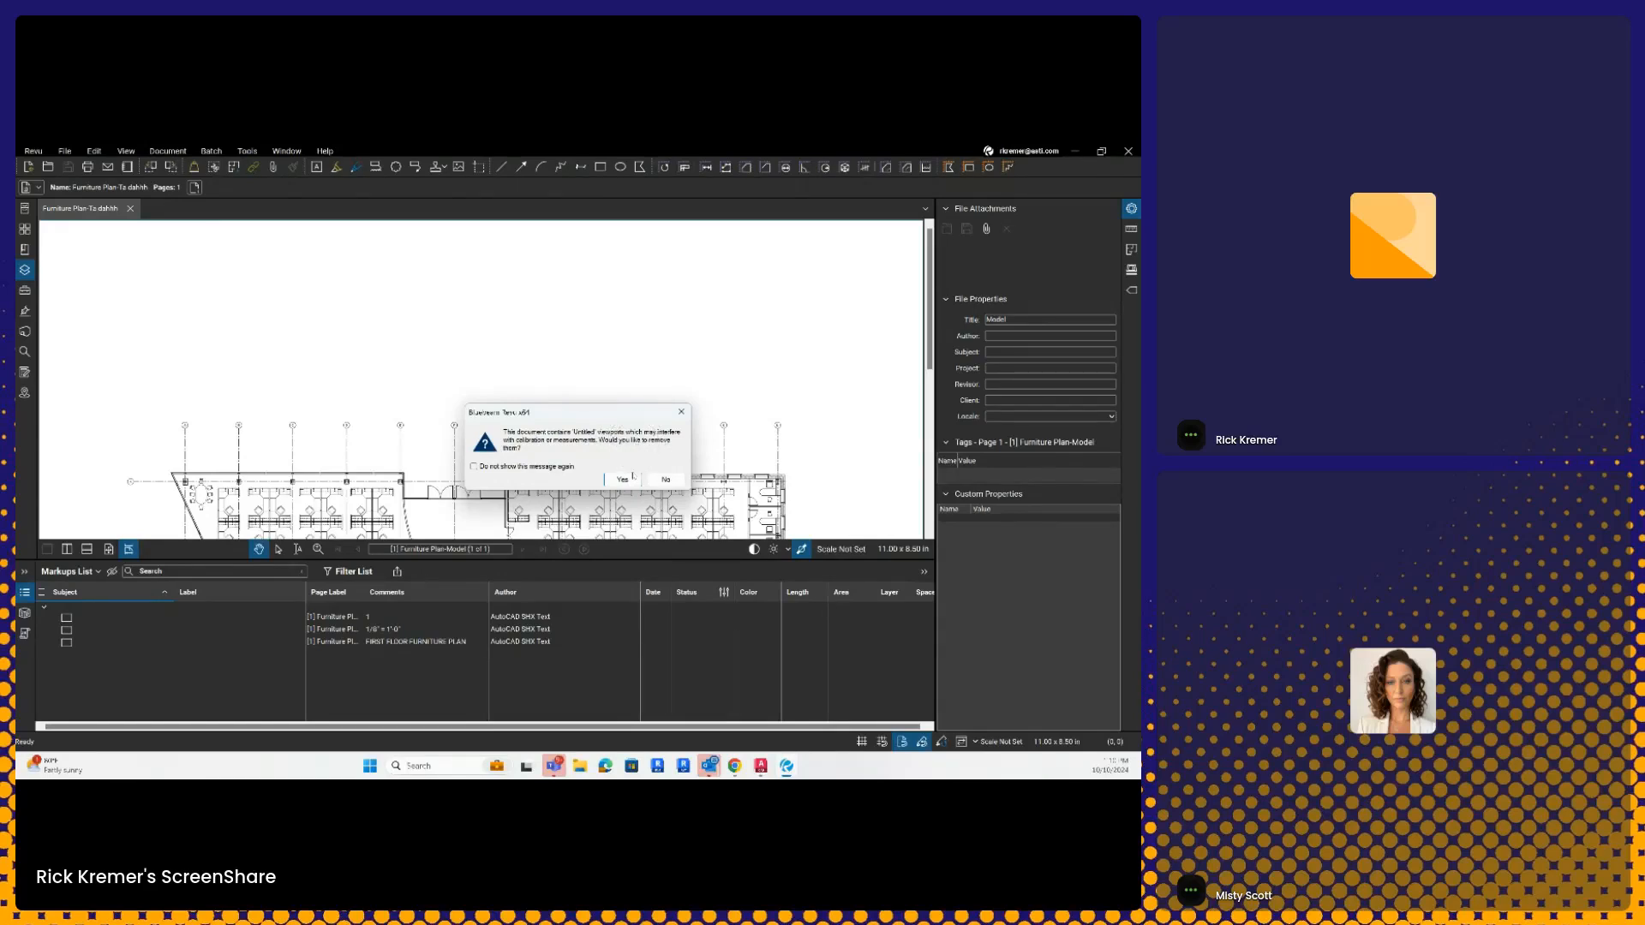
Step: Remove the document's "Untitled" viewports and shrink the Markups List to give the floor plan more room
left_click(633, 480)
left_click_drag(610, 562, 596, 691)
left_click_drag(561, 536, 605, 377)
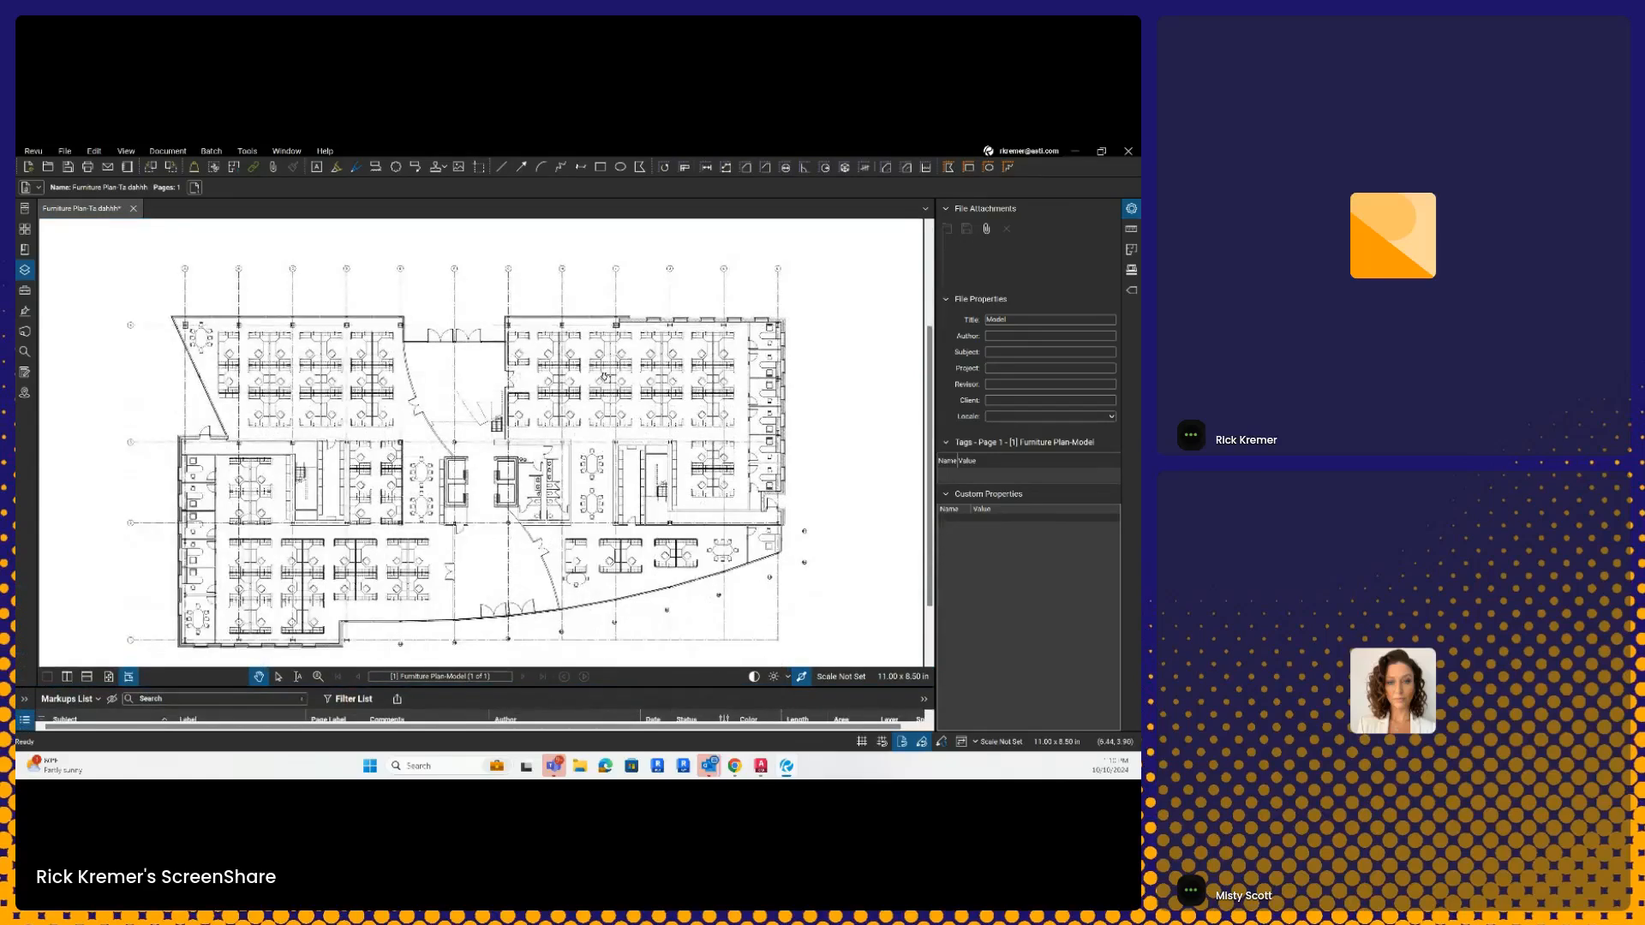
Step: Compare the cubicle area with line weights disabled and enabled, leaving them enabled
scroll(605, 377, "up", 3)
scroll(639, 449, "up", 5)
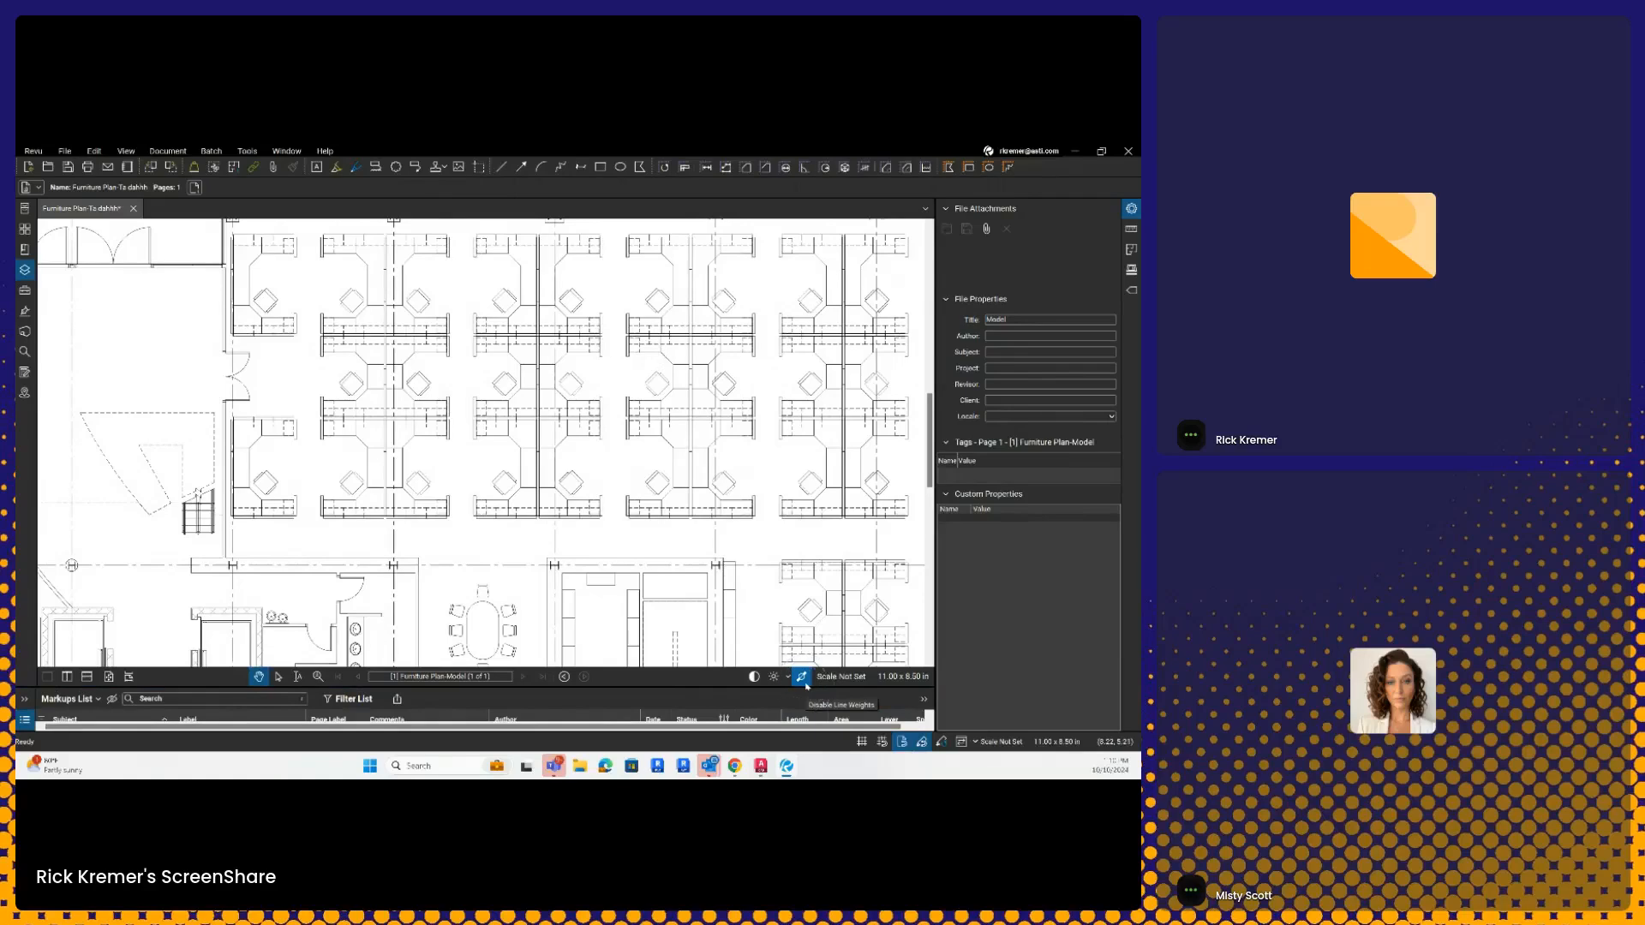
left_click(807, 684)
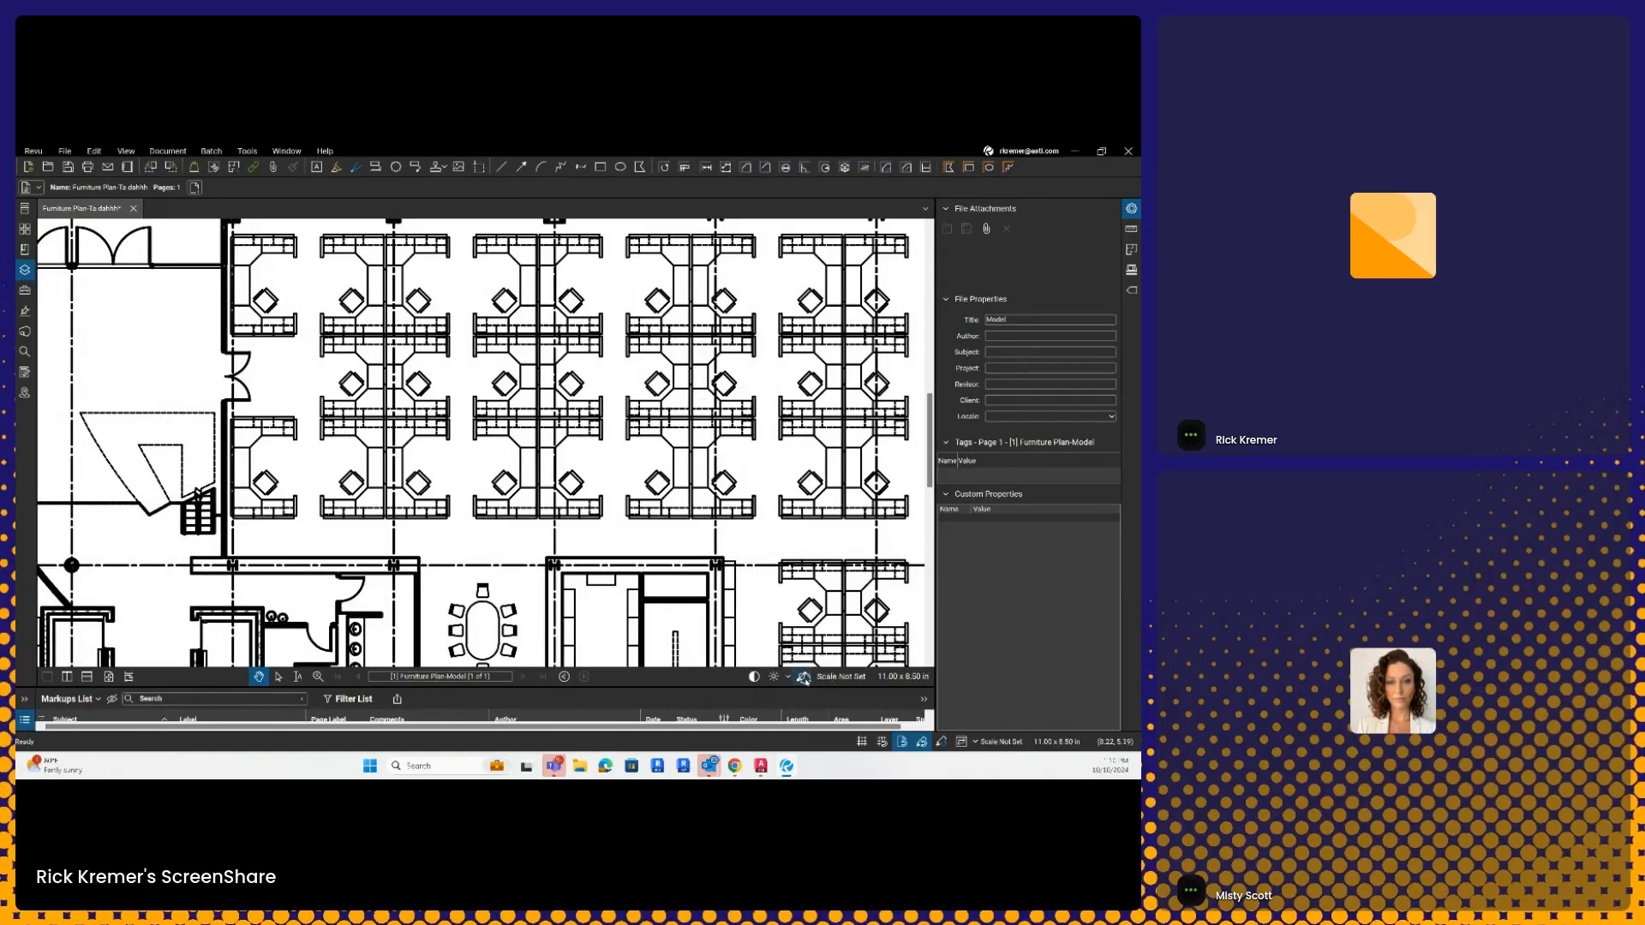
left_click(804, 678)
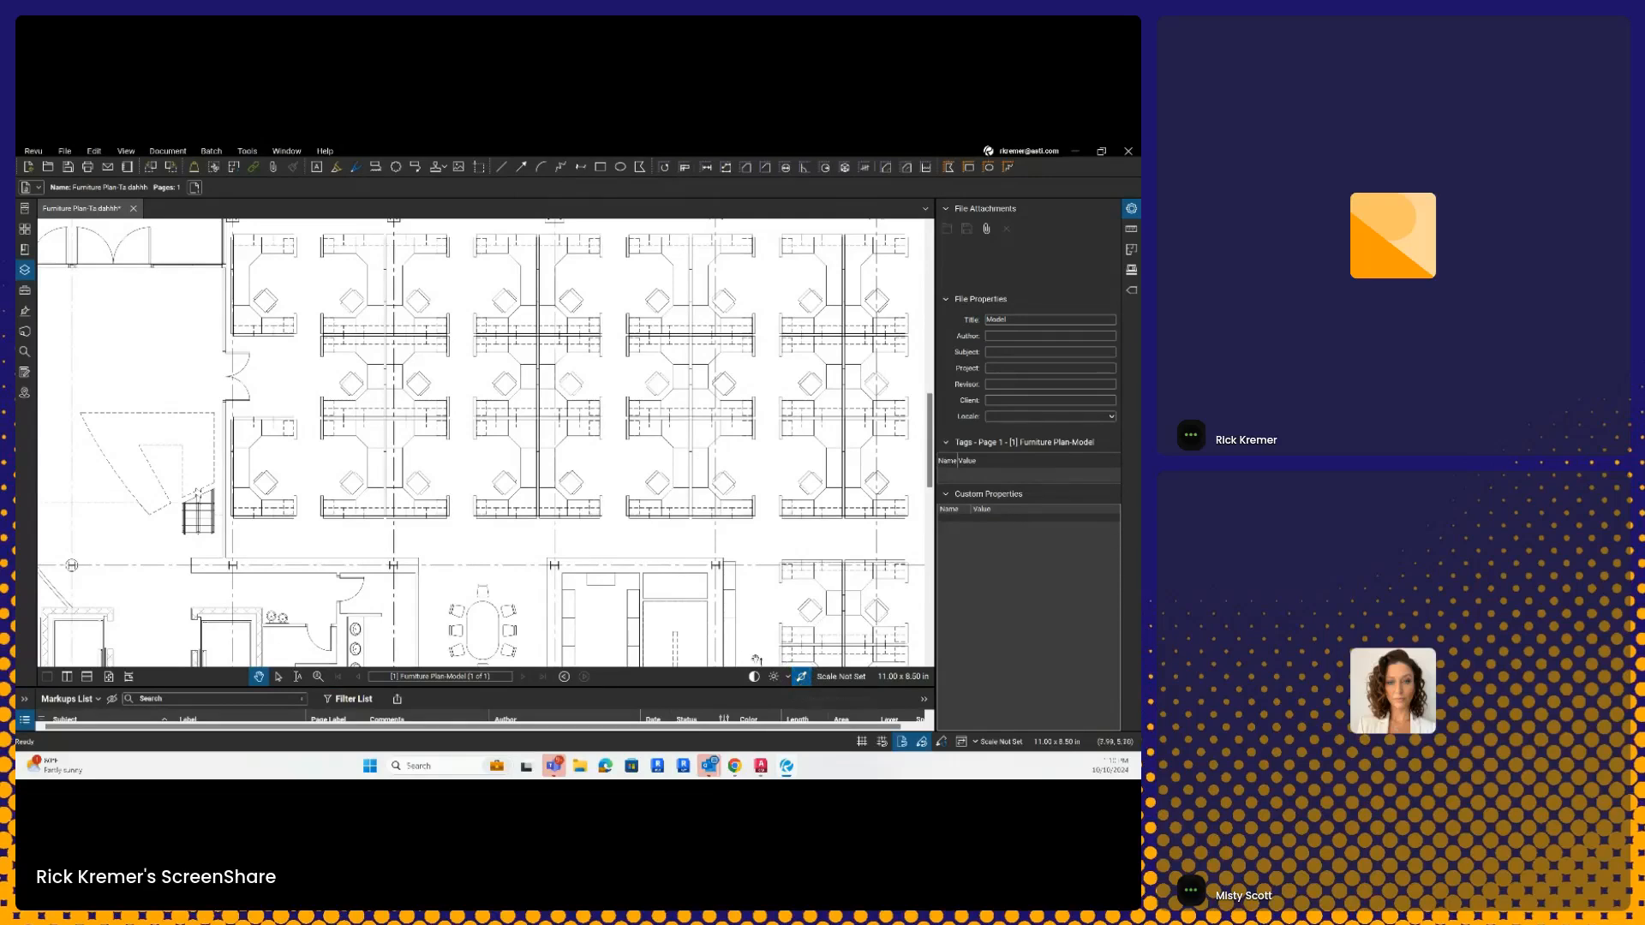
left_click(801, 678)
scroll(471, 521, "down", 2)
scroll(470, 517, "down", 3)
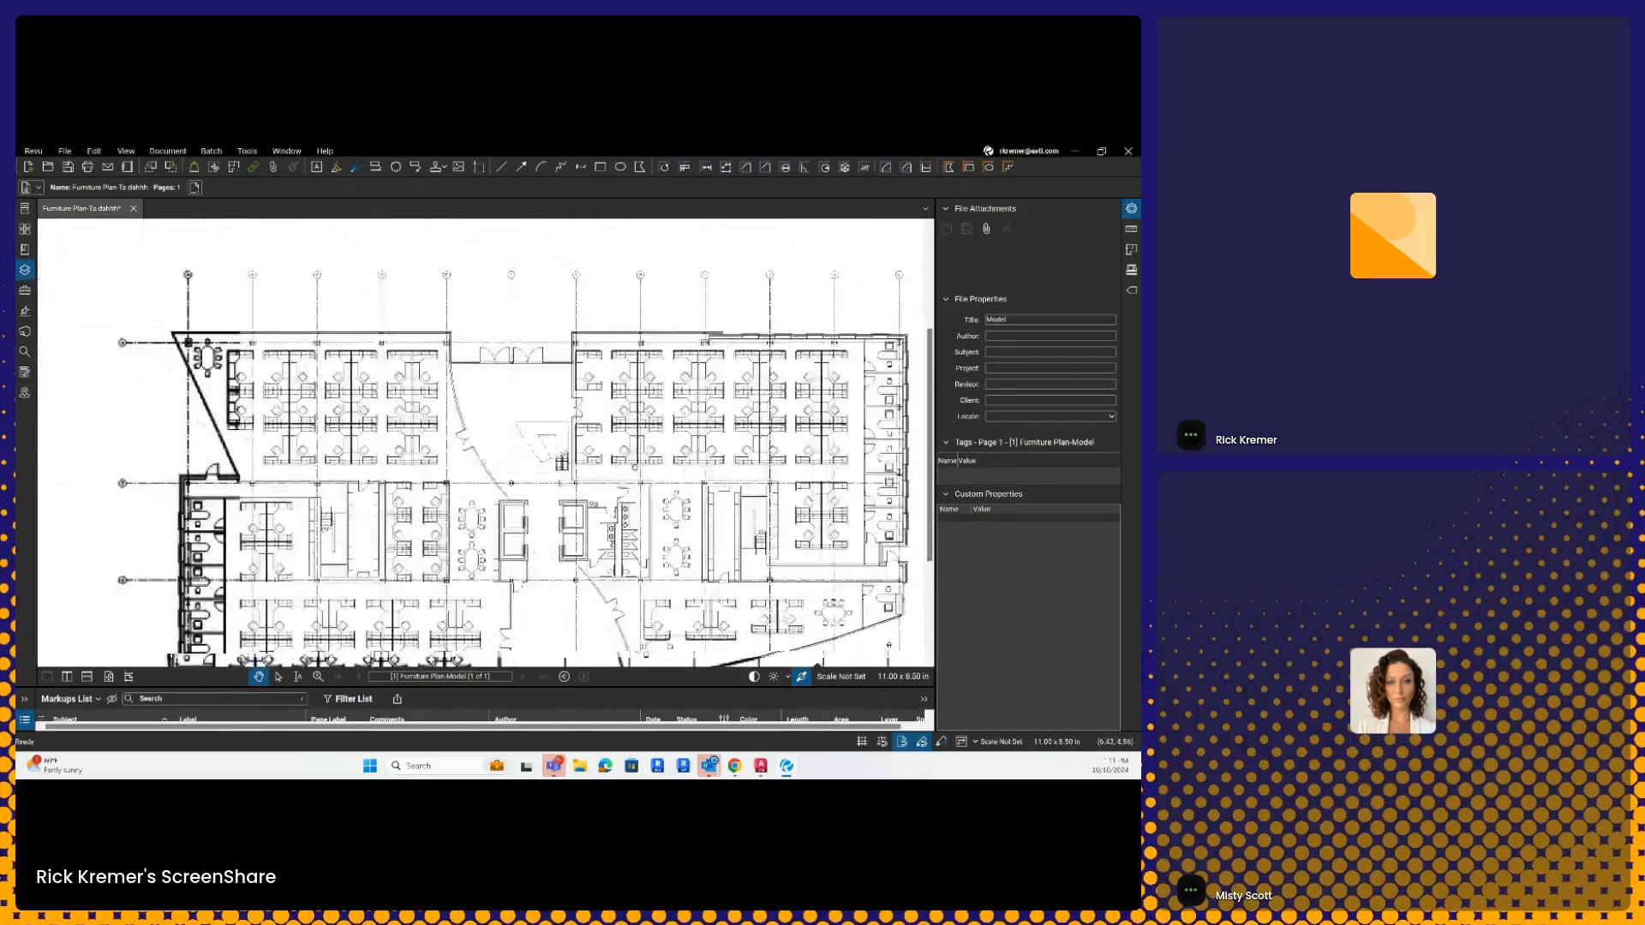
Step: Show the document's layers at a wider size and hide the three 01 Furniture layers
left_click(26, 272)
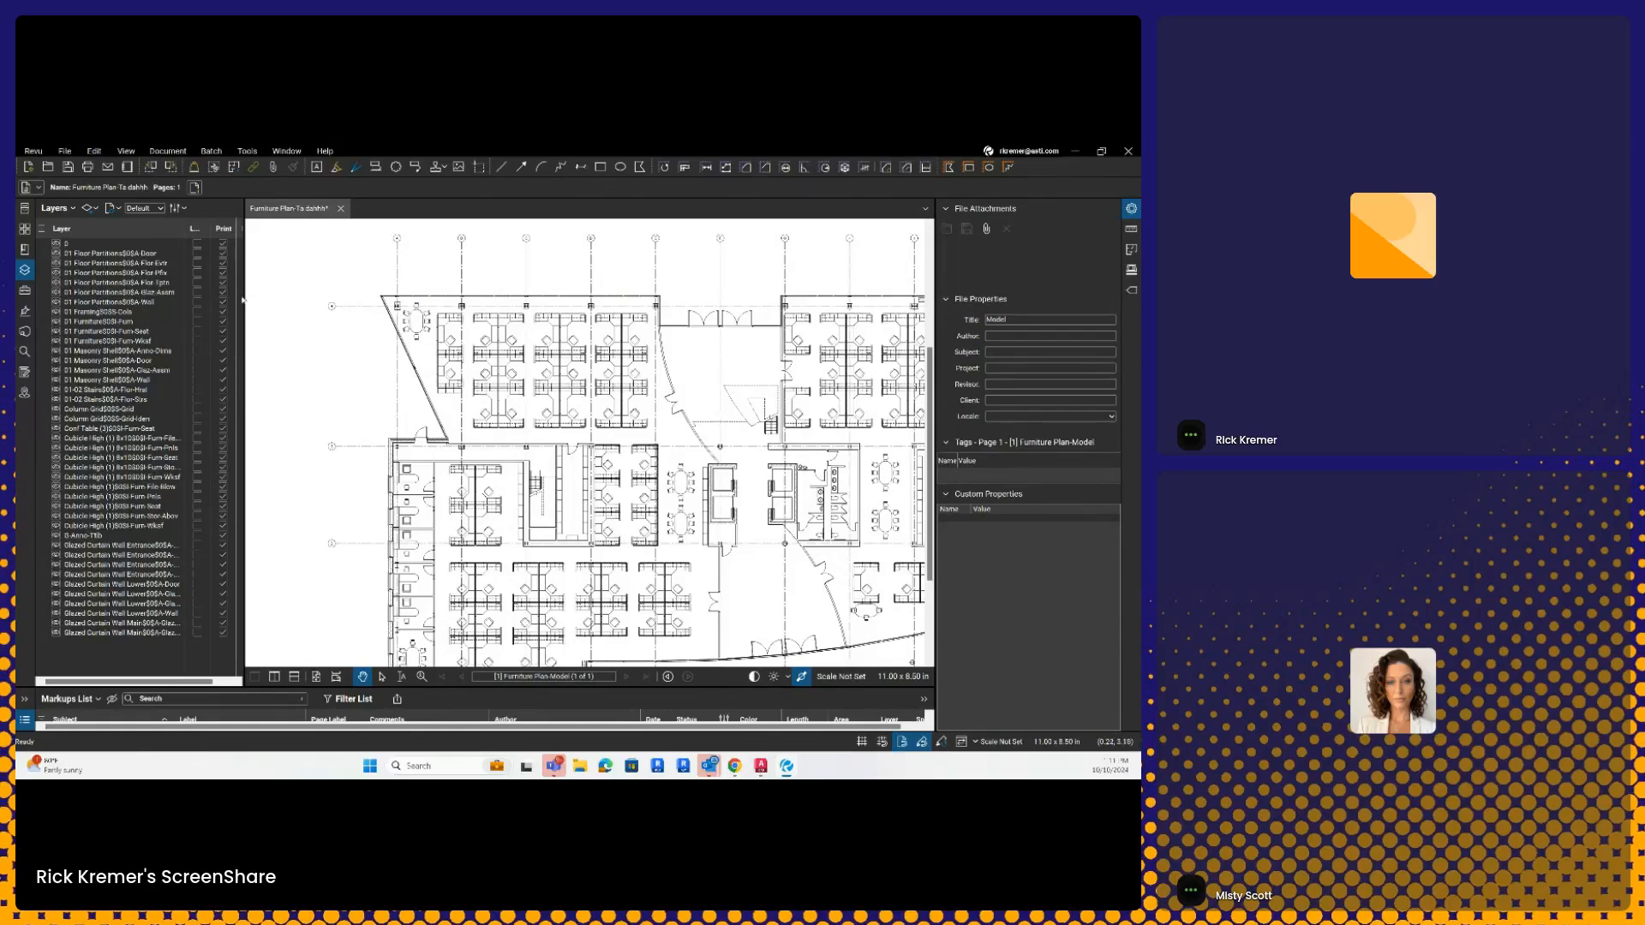
left_click_drag(242, 299, 357, 311)
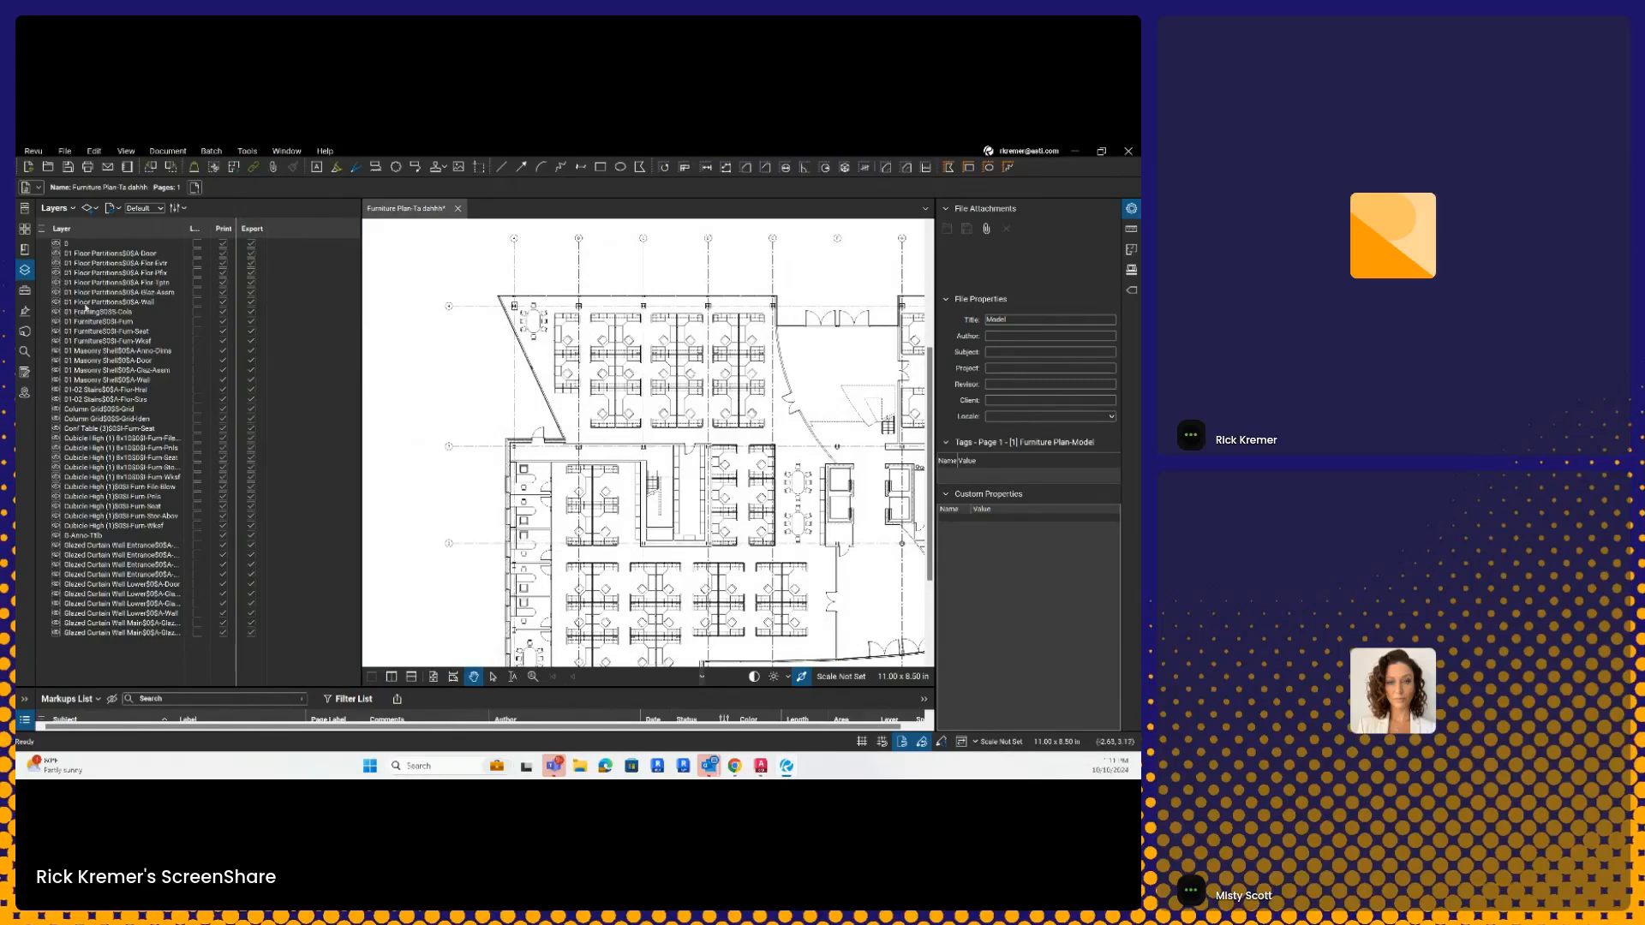
left_click(58, 322)
left_click(57, 331)
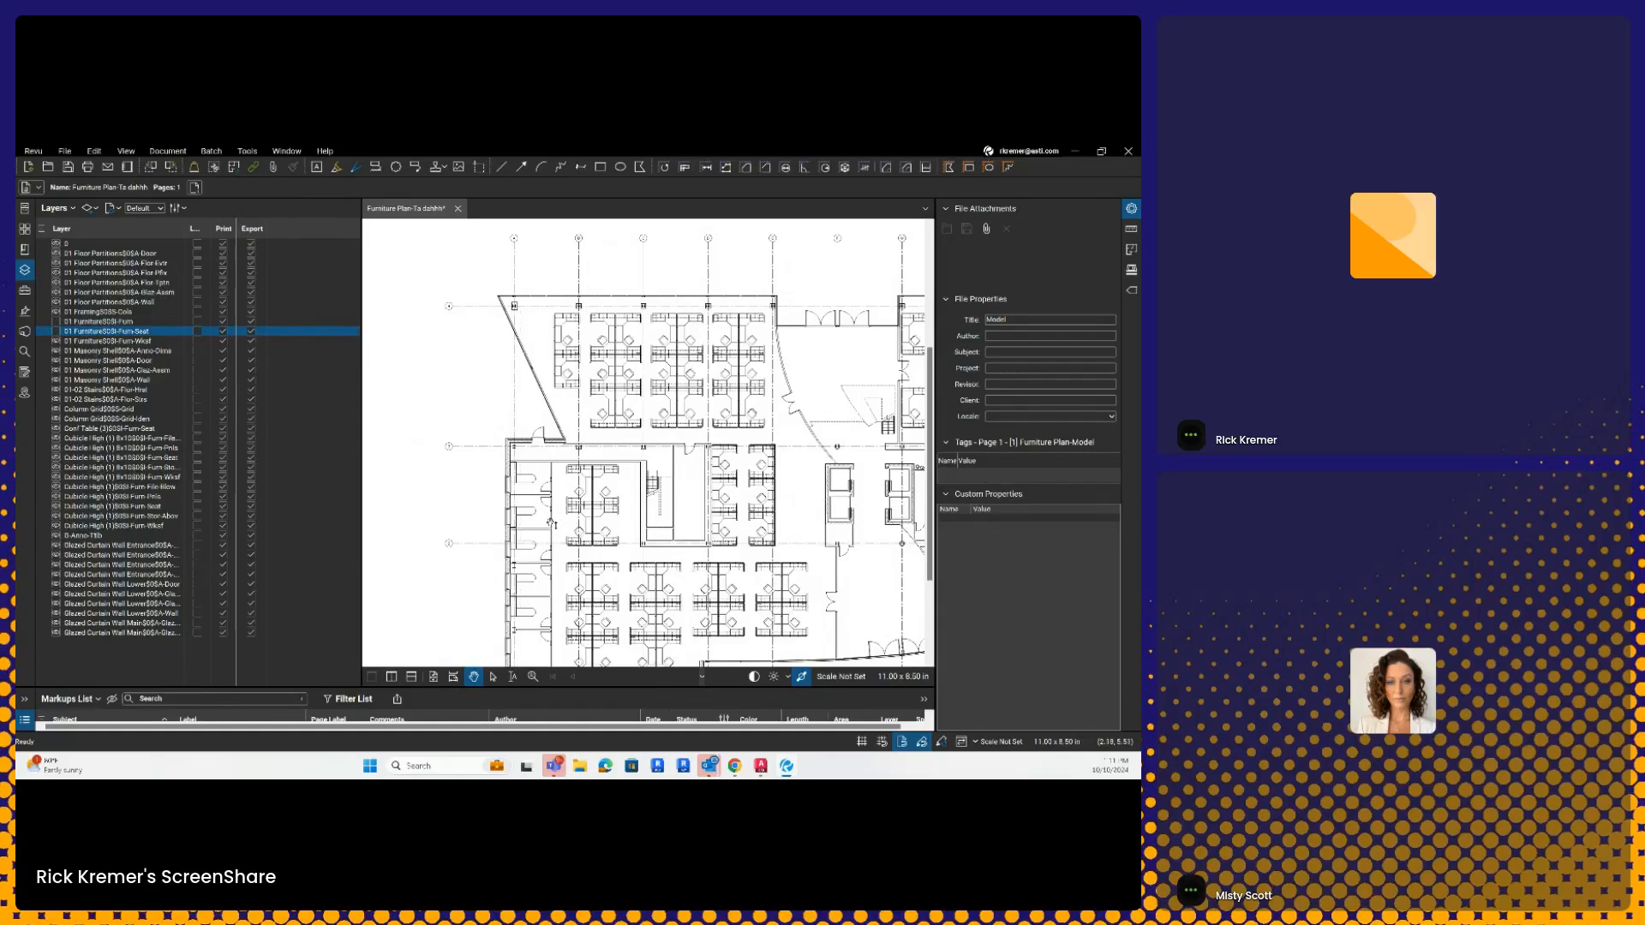
left_click(57, 341)
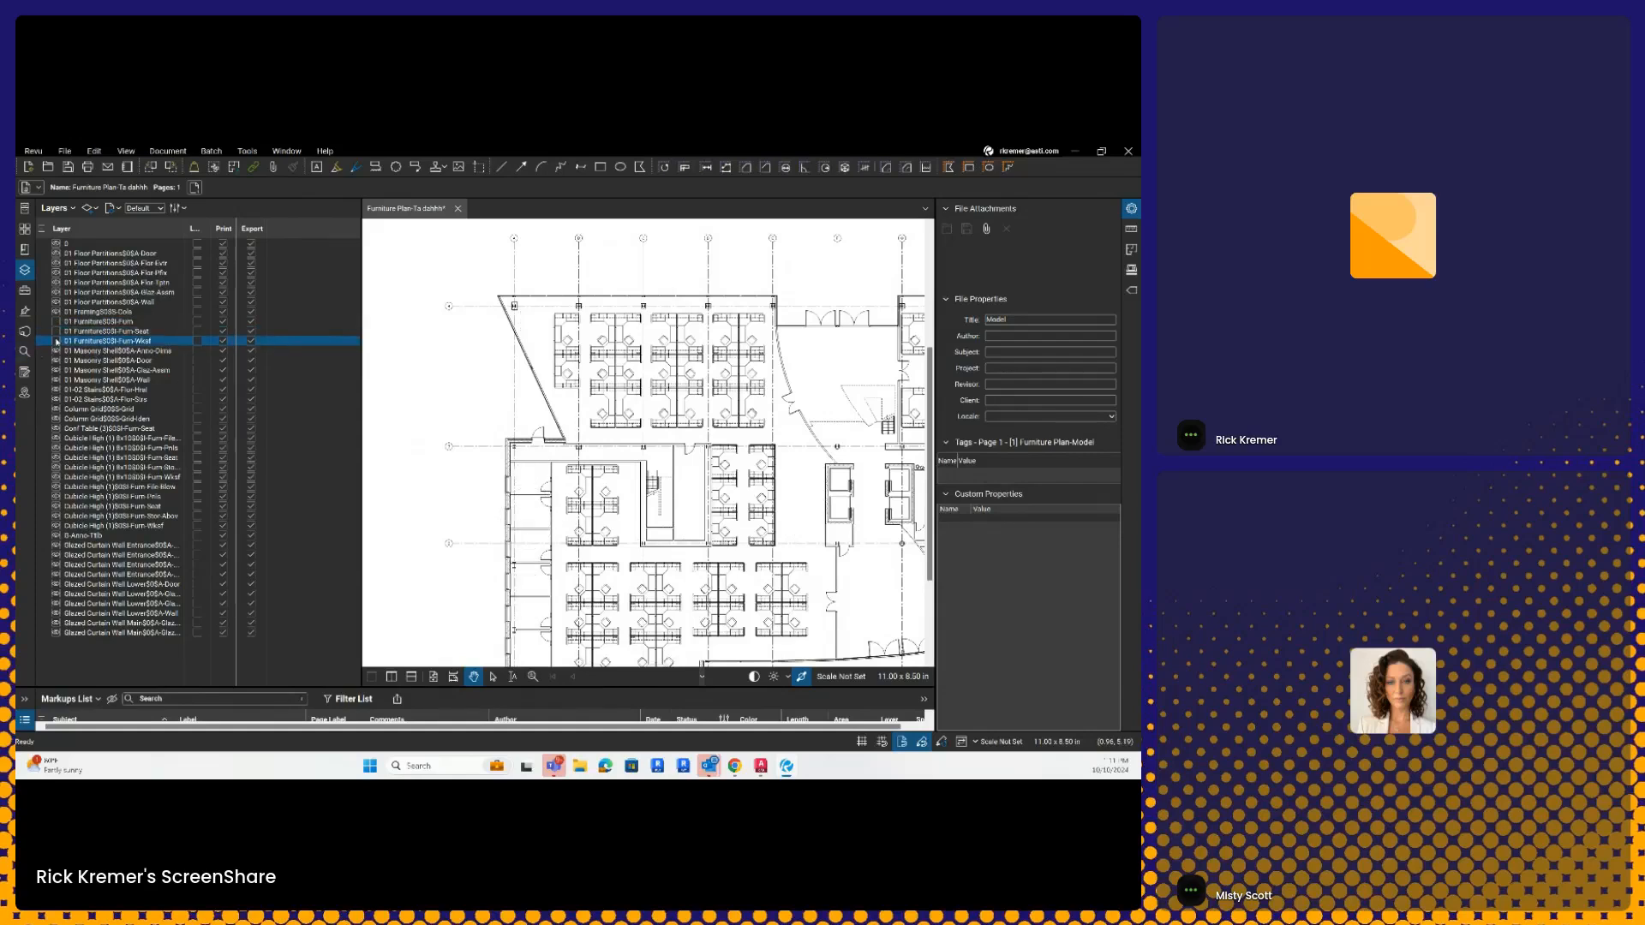
Step: Hide all six 01 Floor Partitions layers, from Wall up to Door
left_click(57, 303)
left_click(57, 293)
left_click(57, 282)
left_click(57, 272)
left_click(56, 263)
left_click(57, 254)
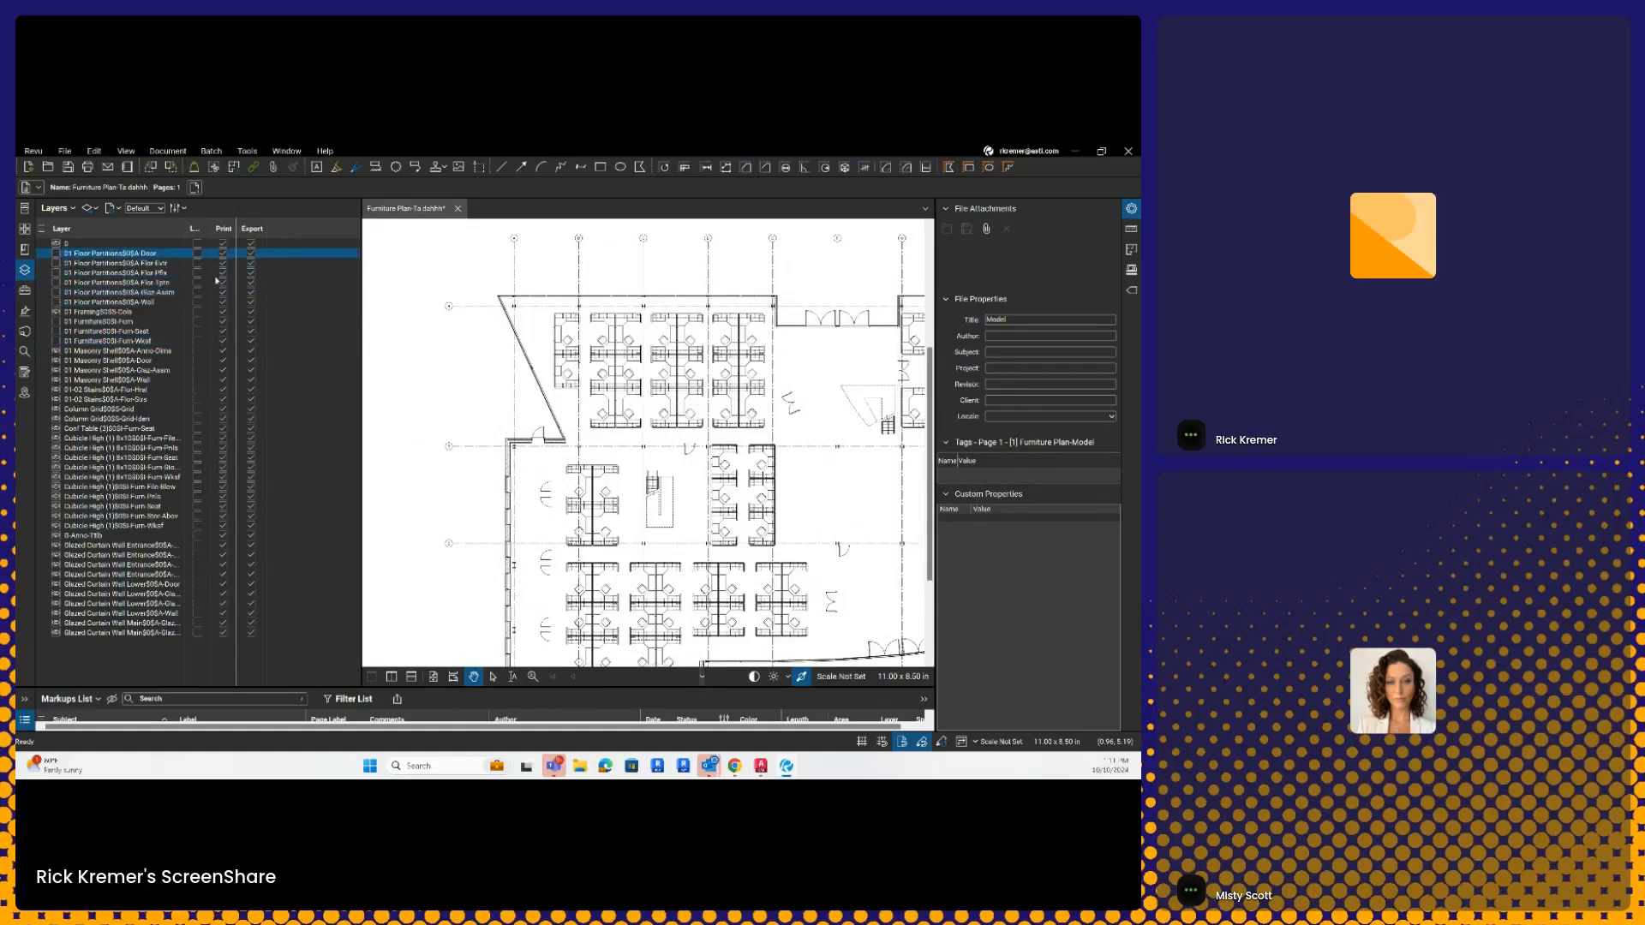
Step: Hide all ten Cubicle High (1) furniture layers and the Conf Table seating layer
scroll(609, 463, "down", 2)
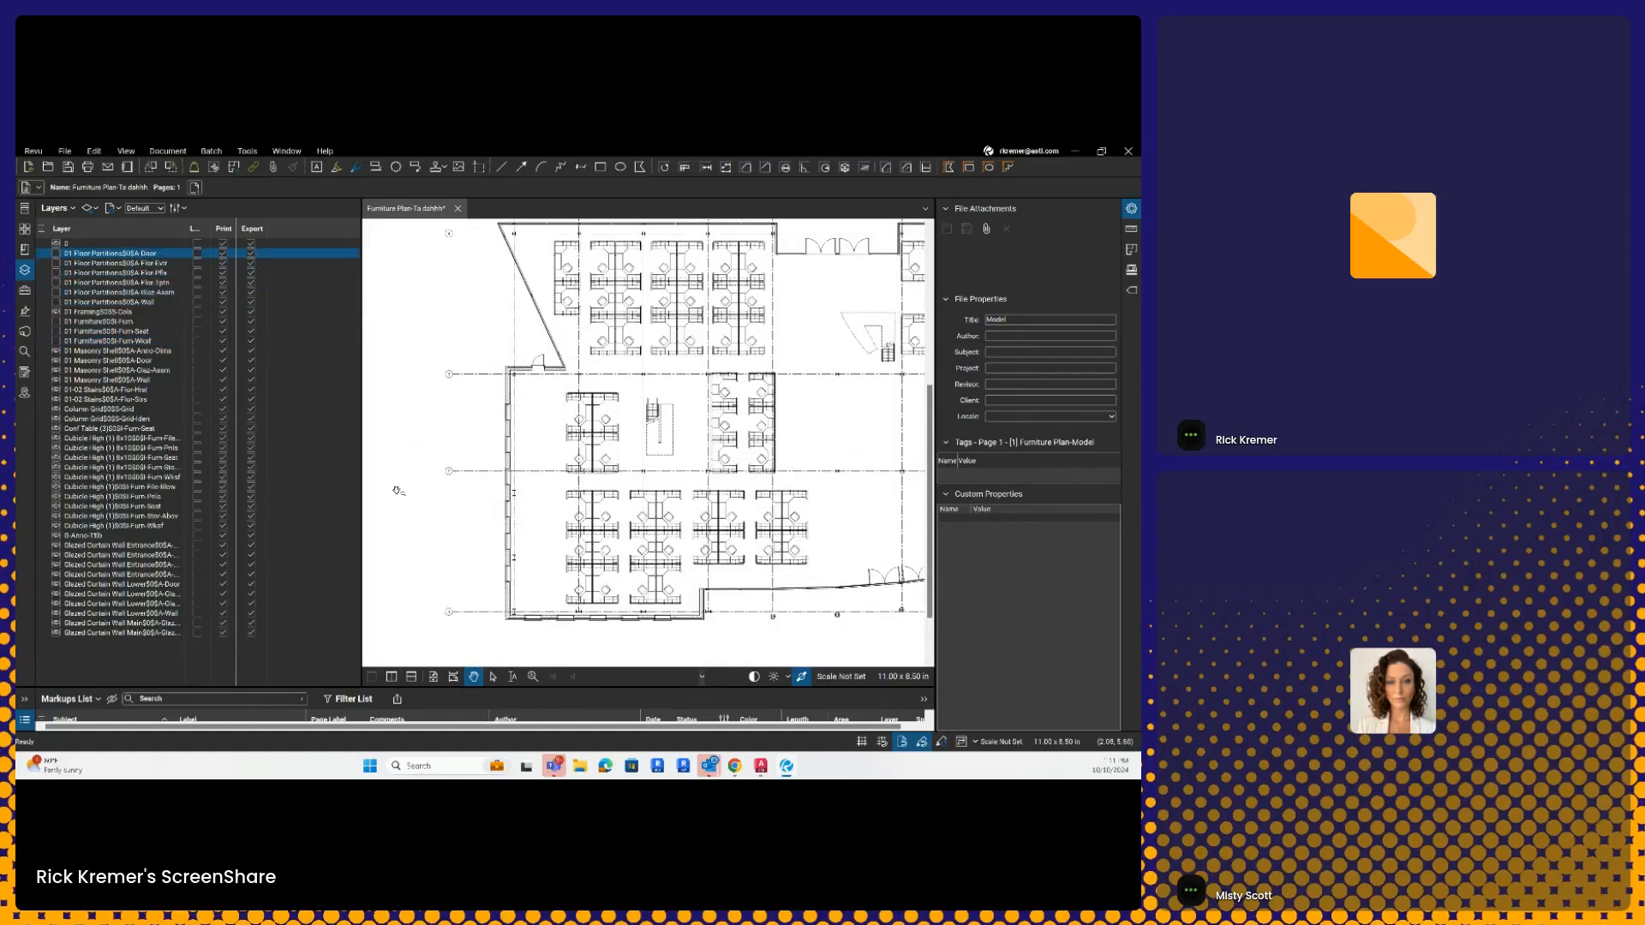
left_click(57, 506)
left_click(57, 496)
left_click(57, 486)
left_click(56, 476)
left_click(57, 467)
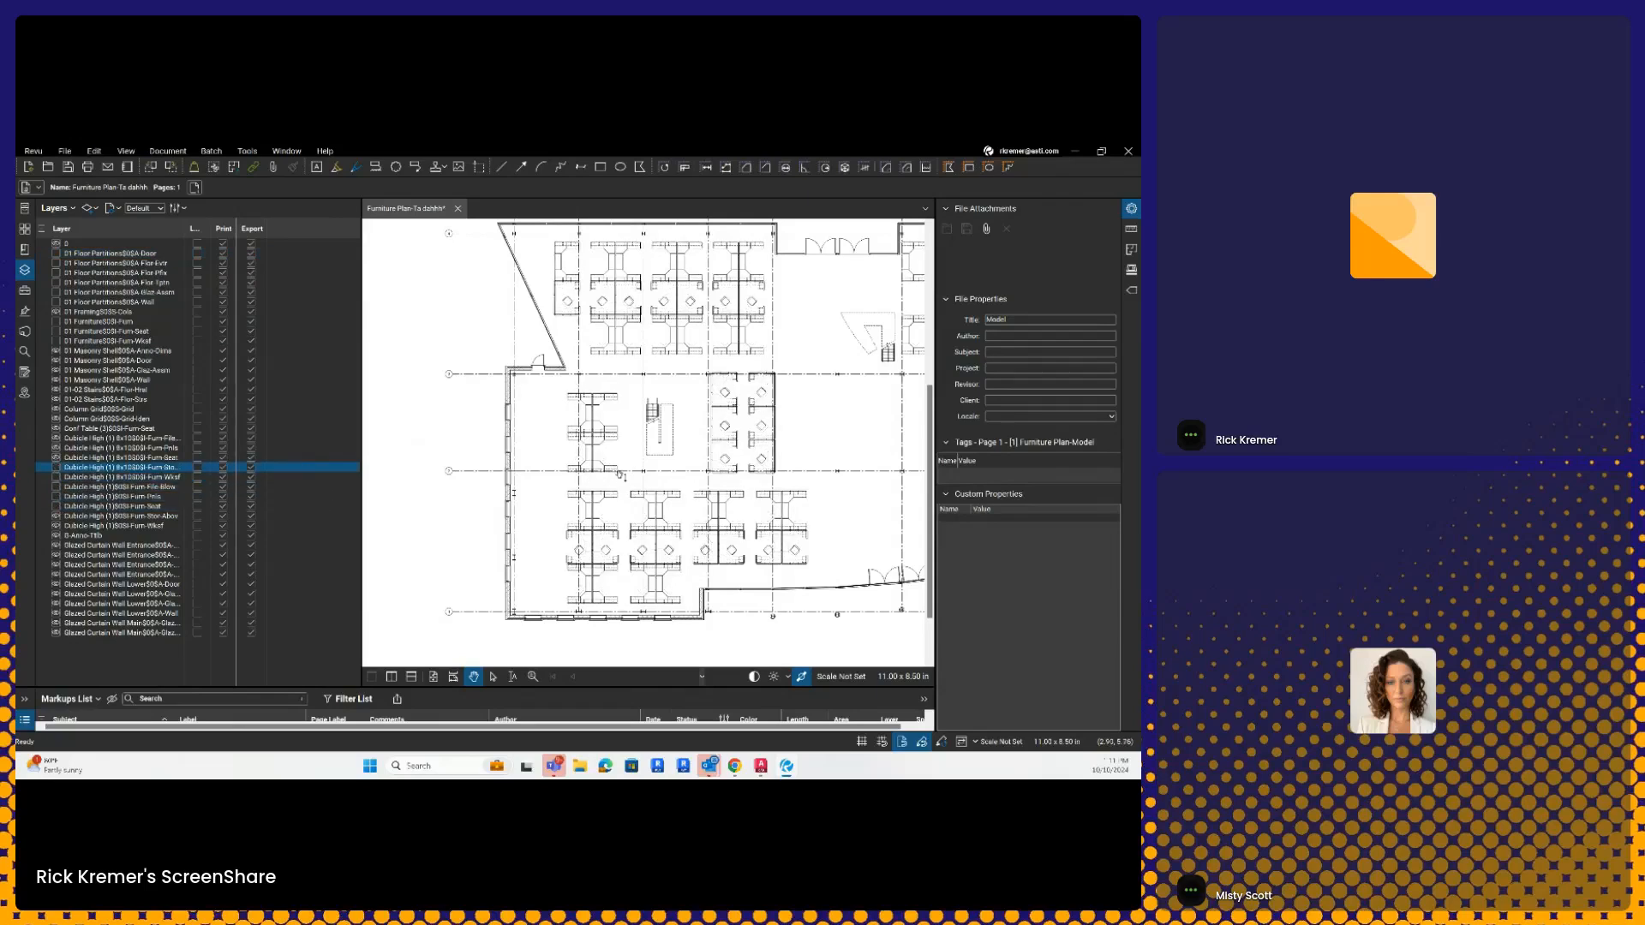
scroll(618, 475, "down", 2)
scroll(640, 471, "down", 3)
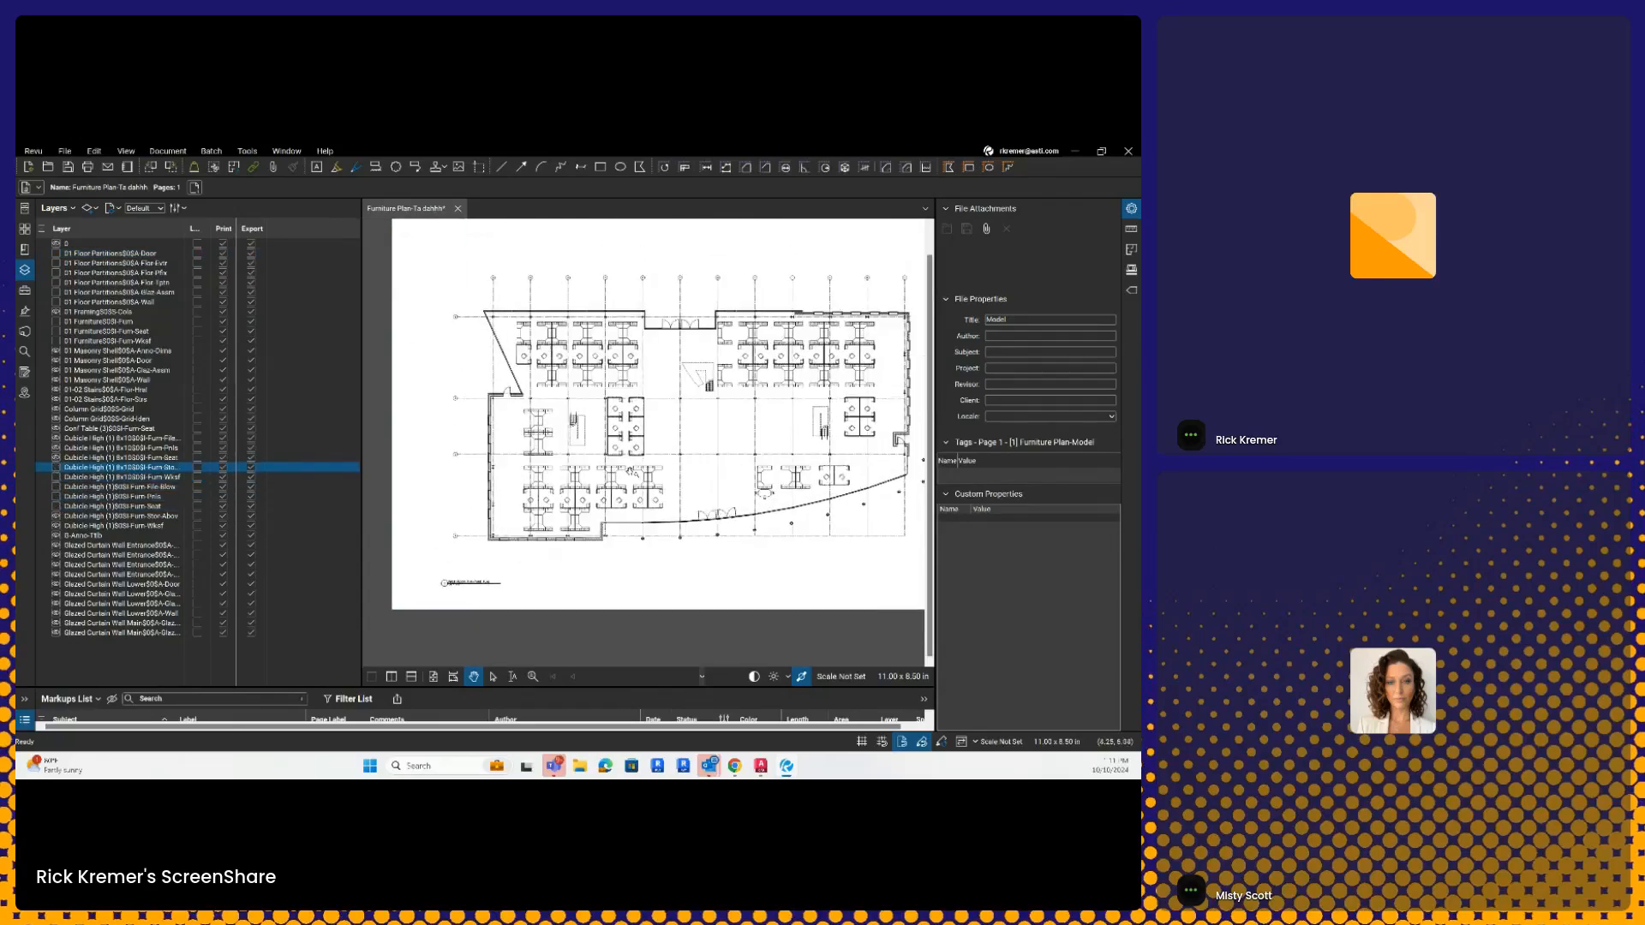
left_click(56, 516)
left_click(56, 526)
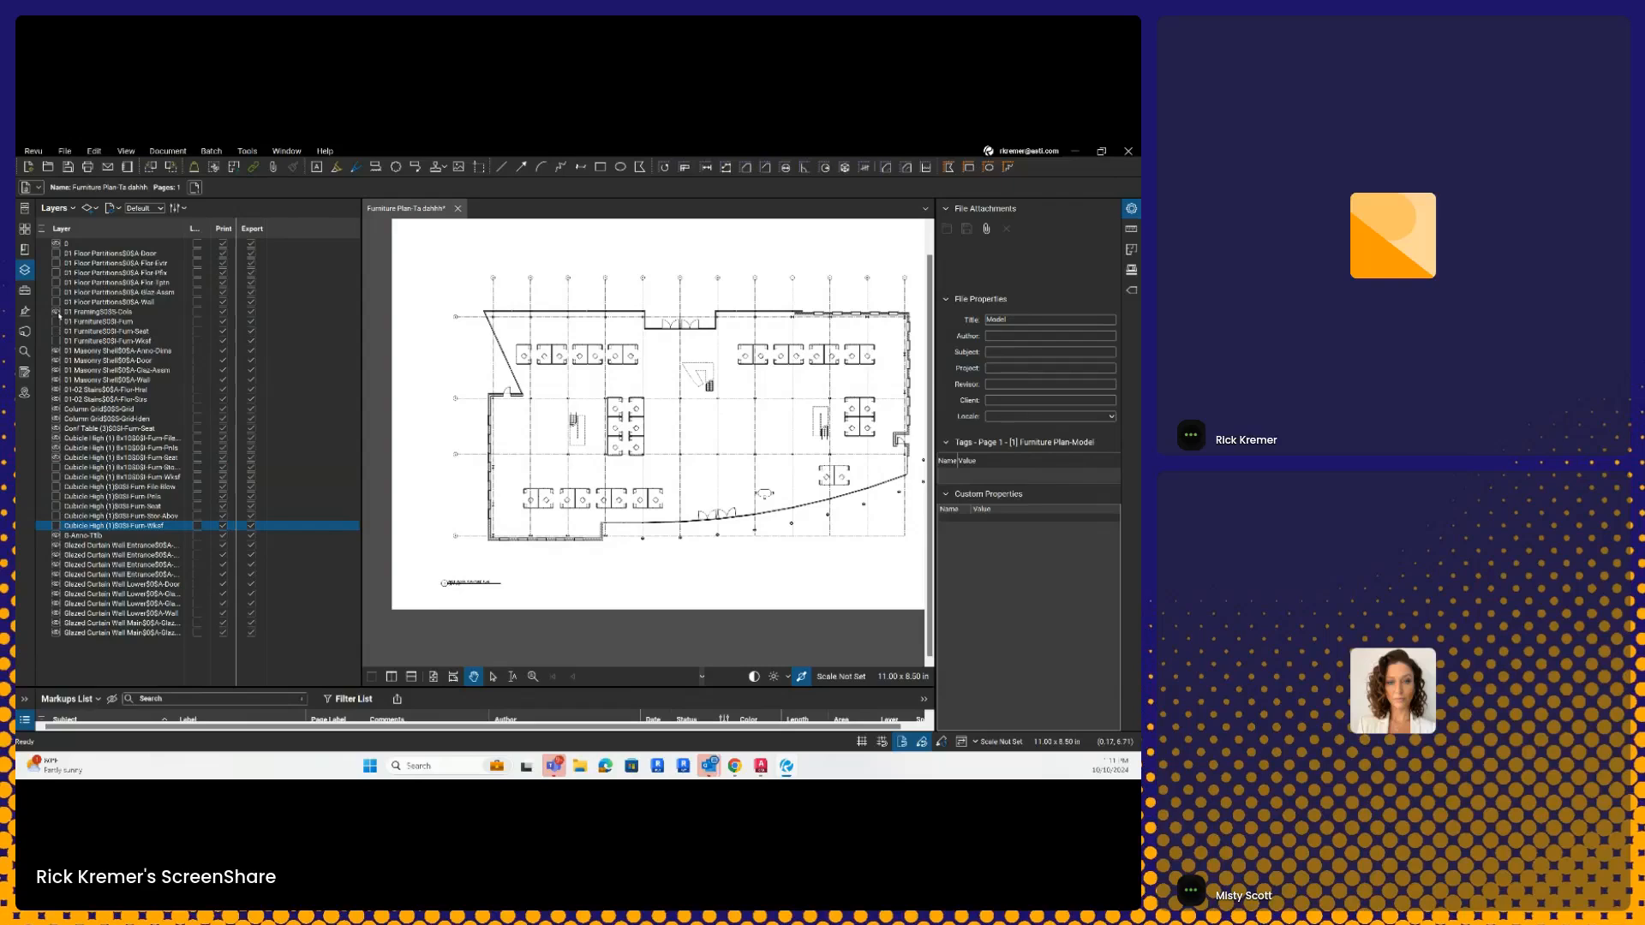
left_click(55, 457)
left_click(56, 447)
left_click(56, 438)
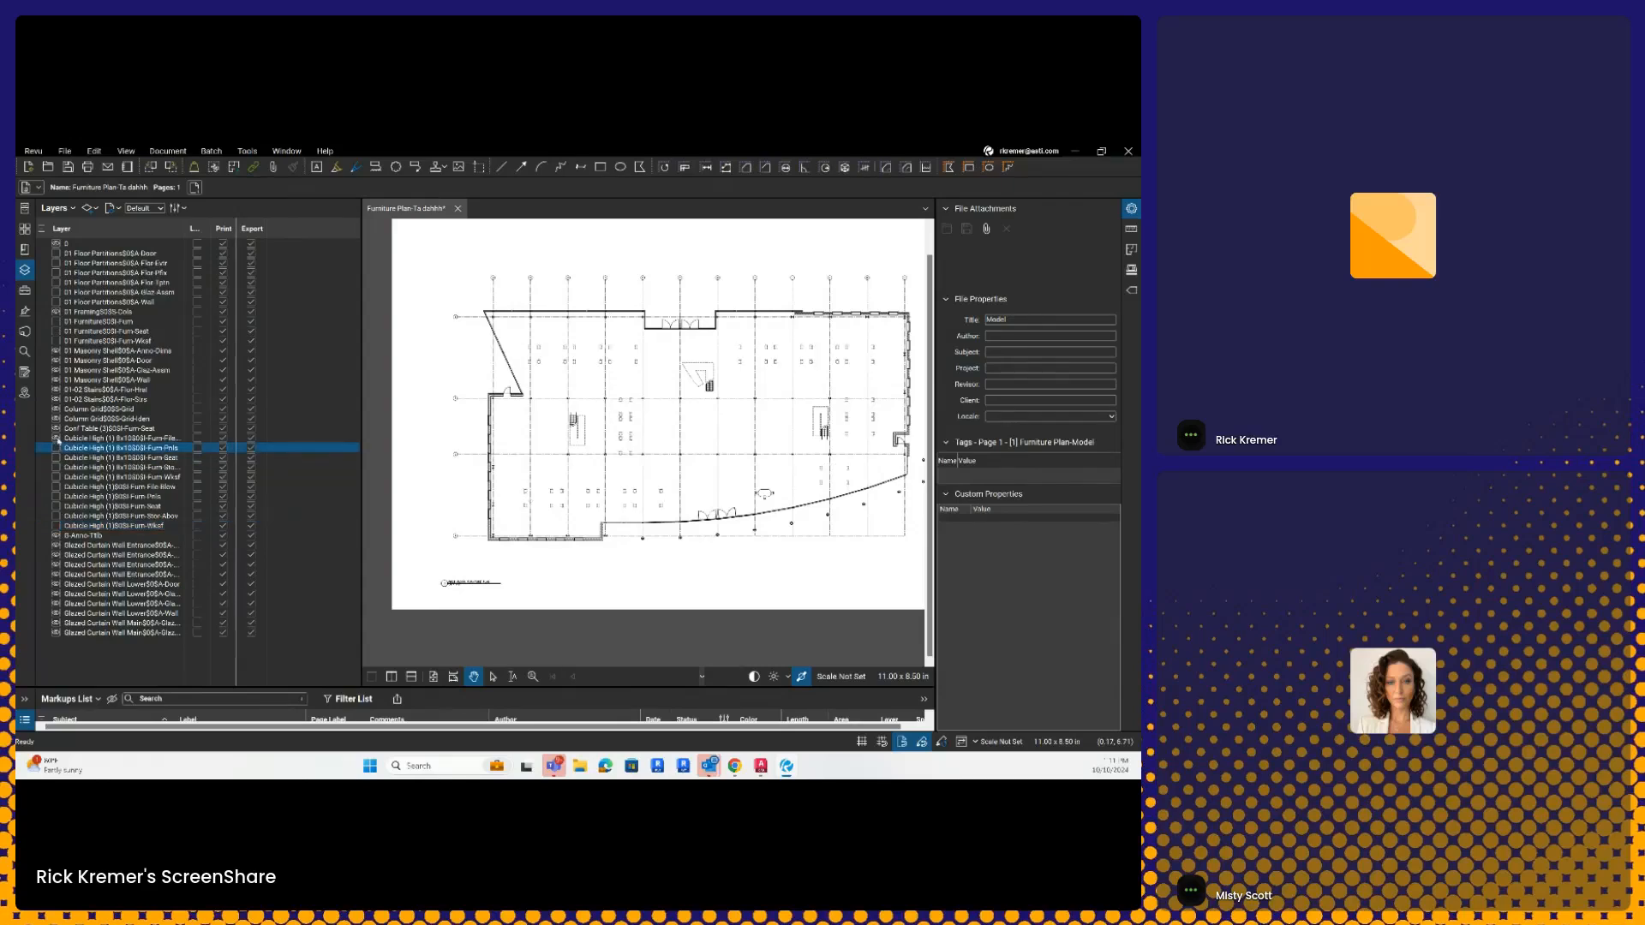
left_click(57, 428)
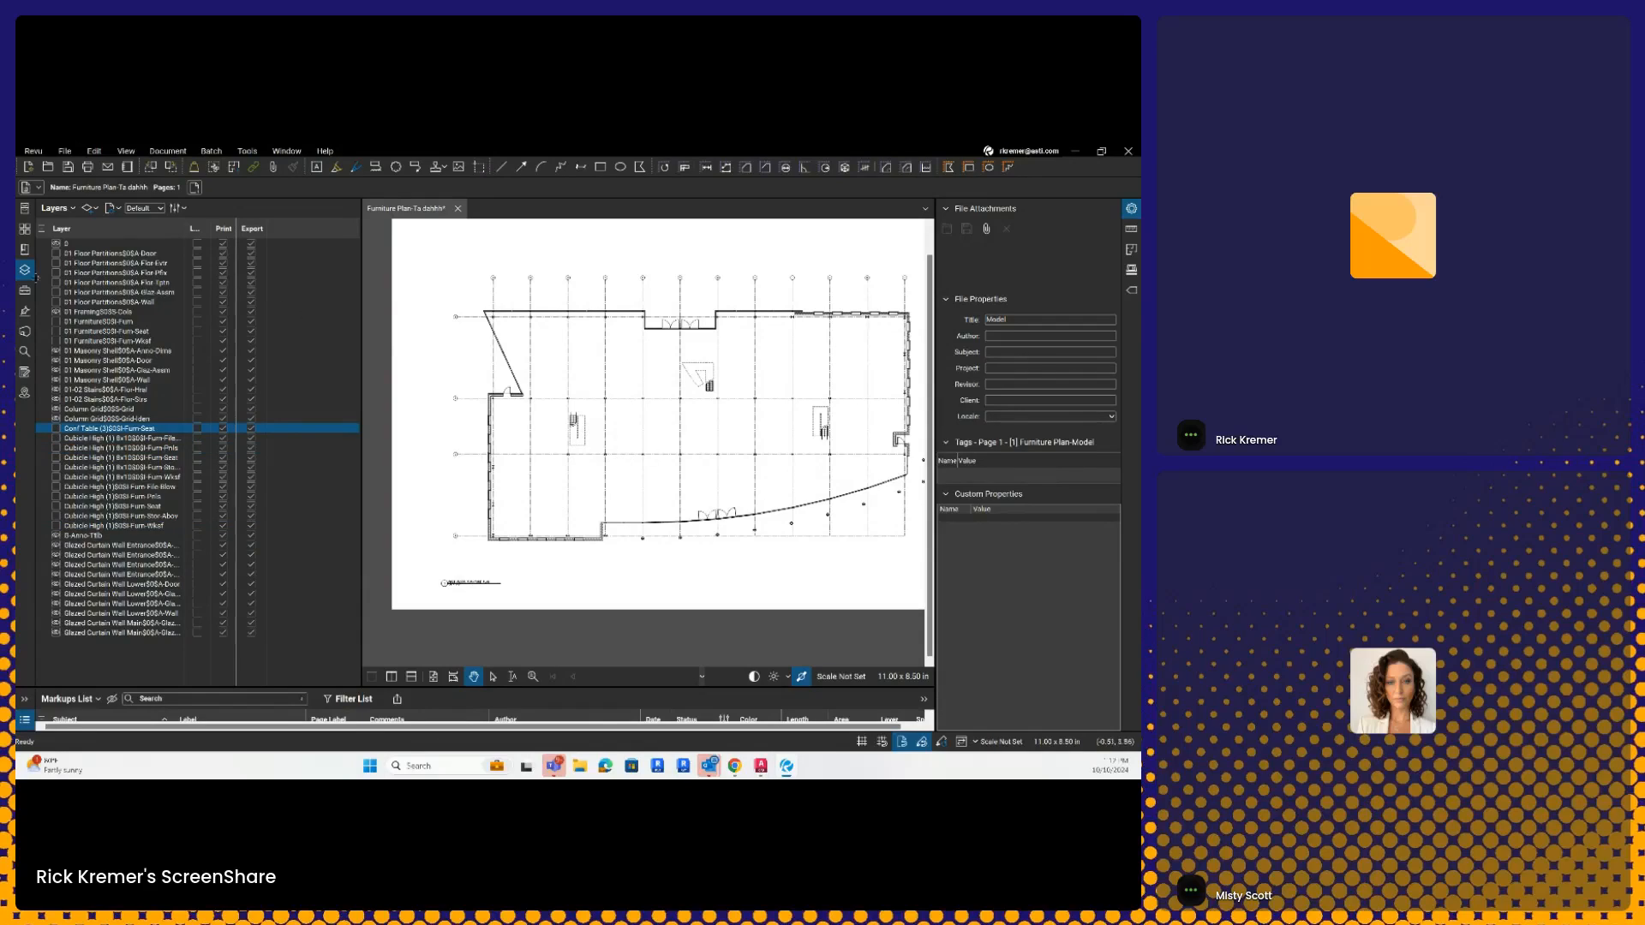
Step: Widen the layers list and its Print column so the Print and Export settings are easy to read
left_click(25, 270)
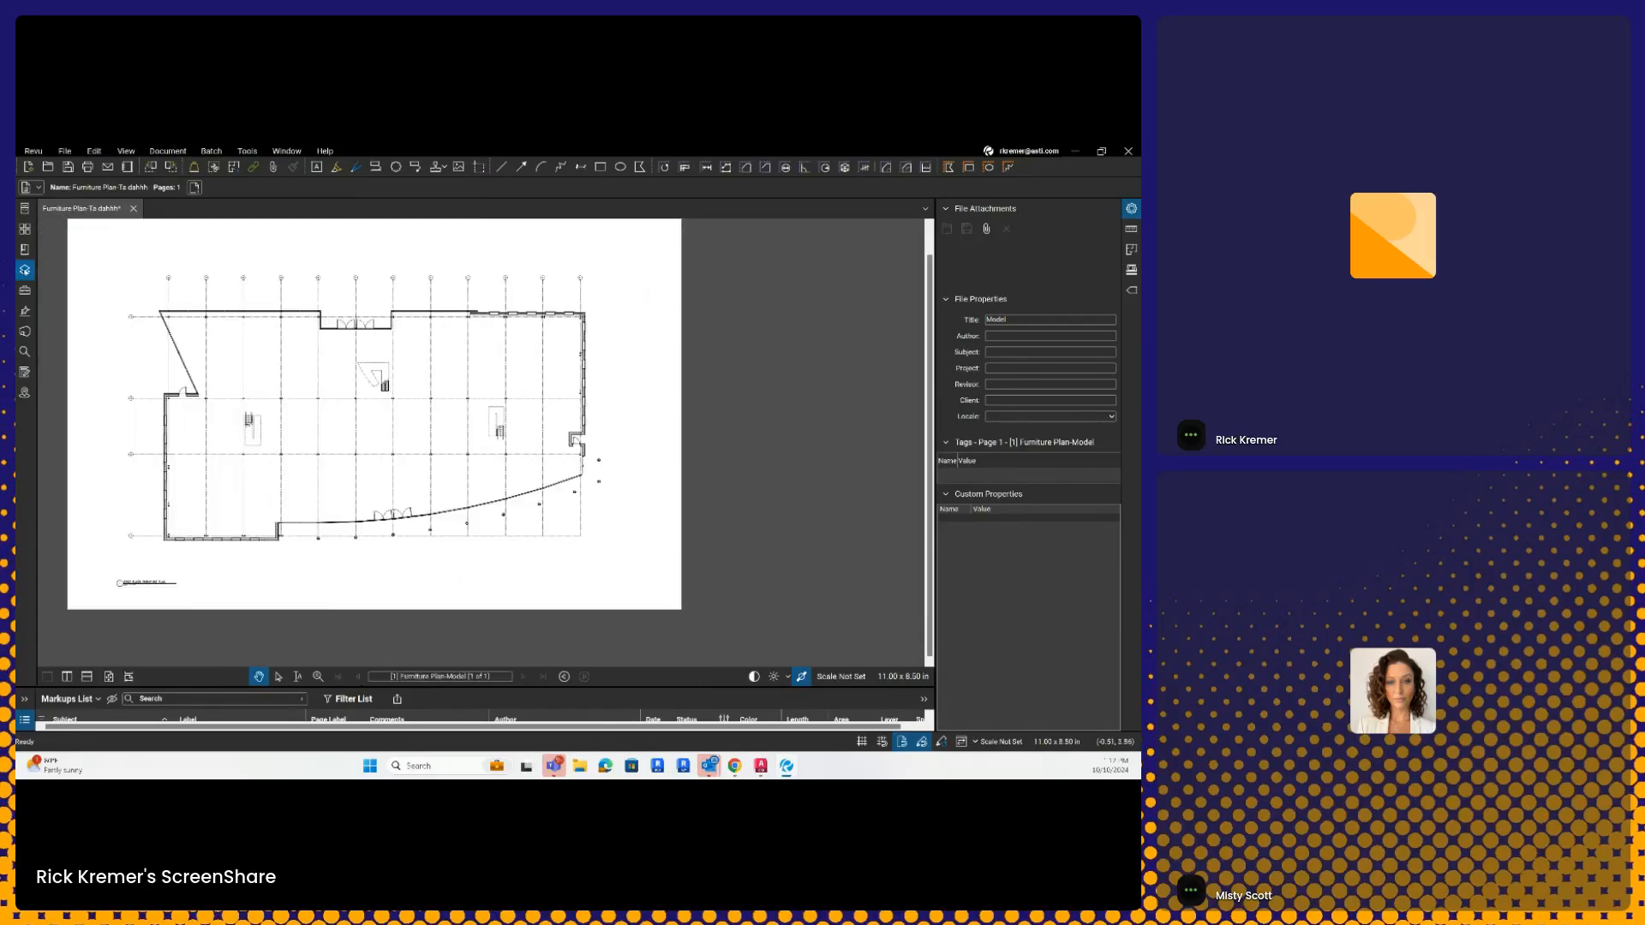
left_click(25, 269)
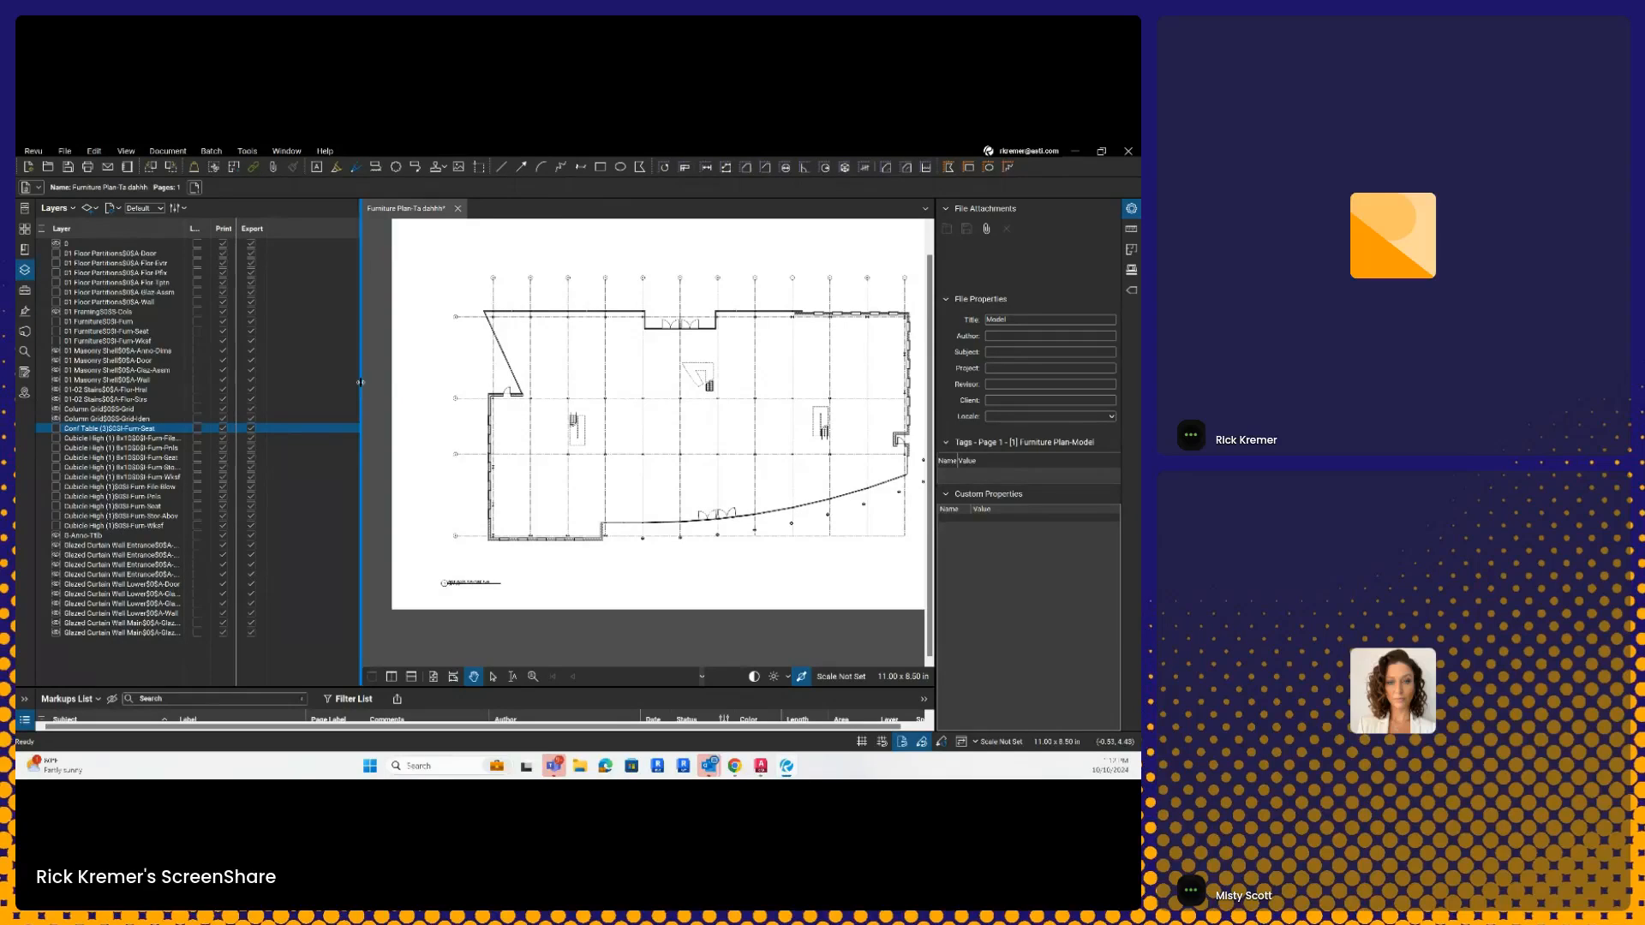
left_click_drag(381, 383, 477, 385)
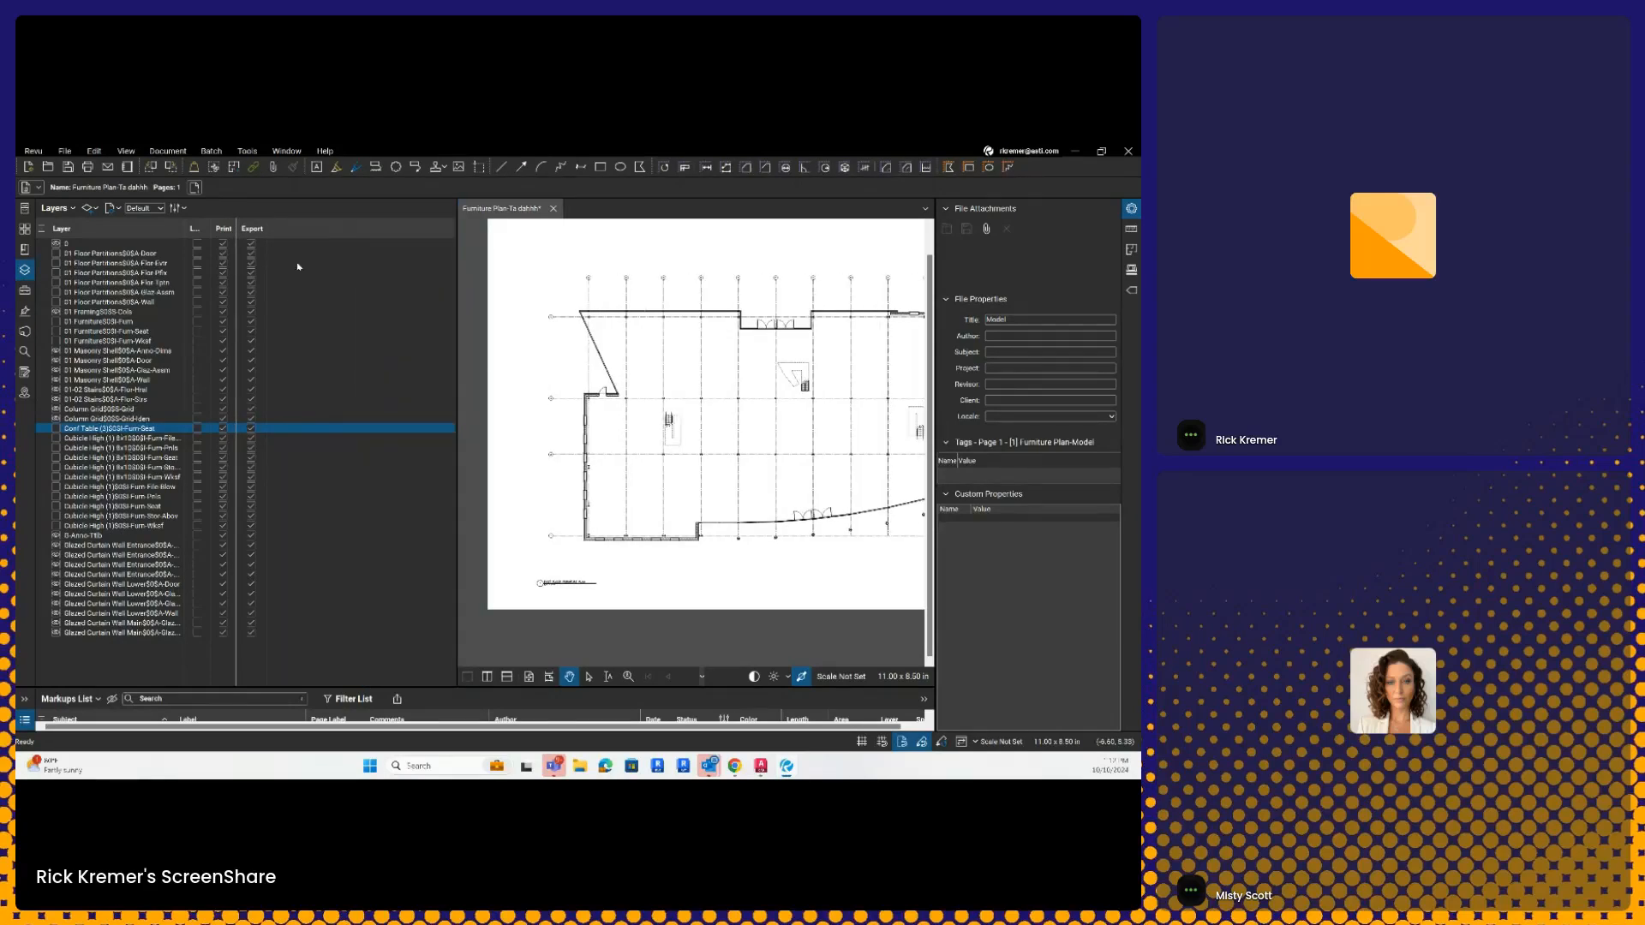
left_click_drag(236, 225, 288, 228)
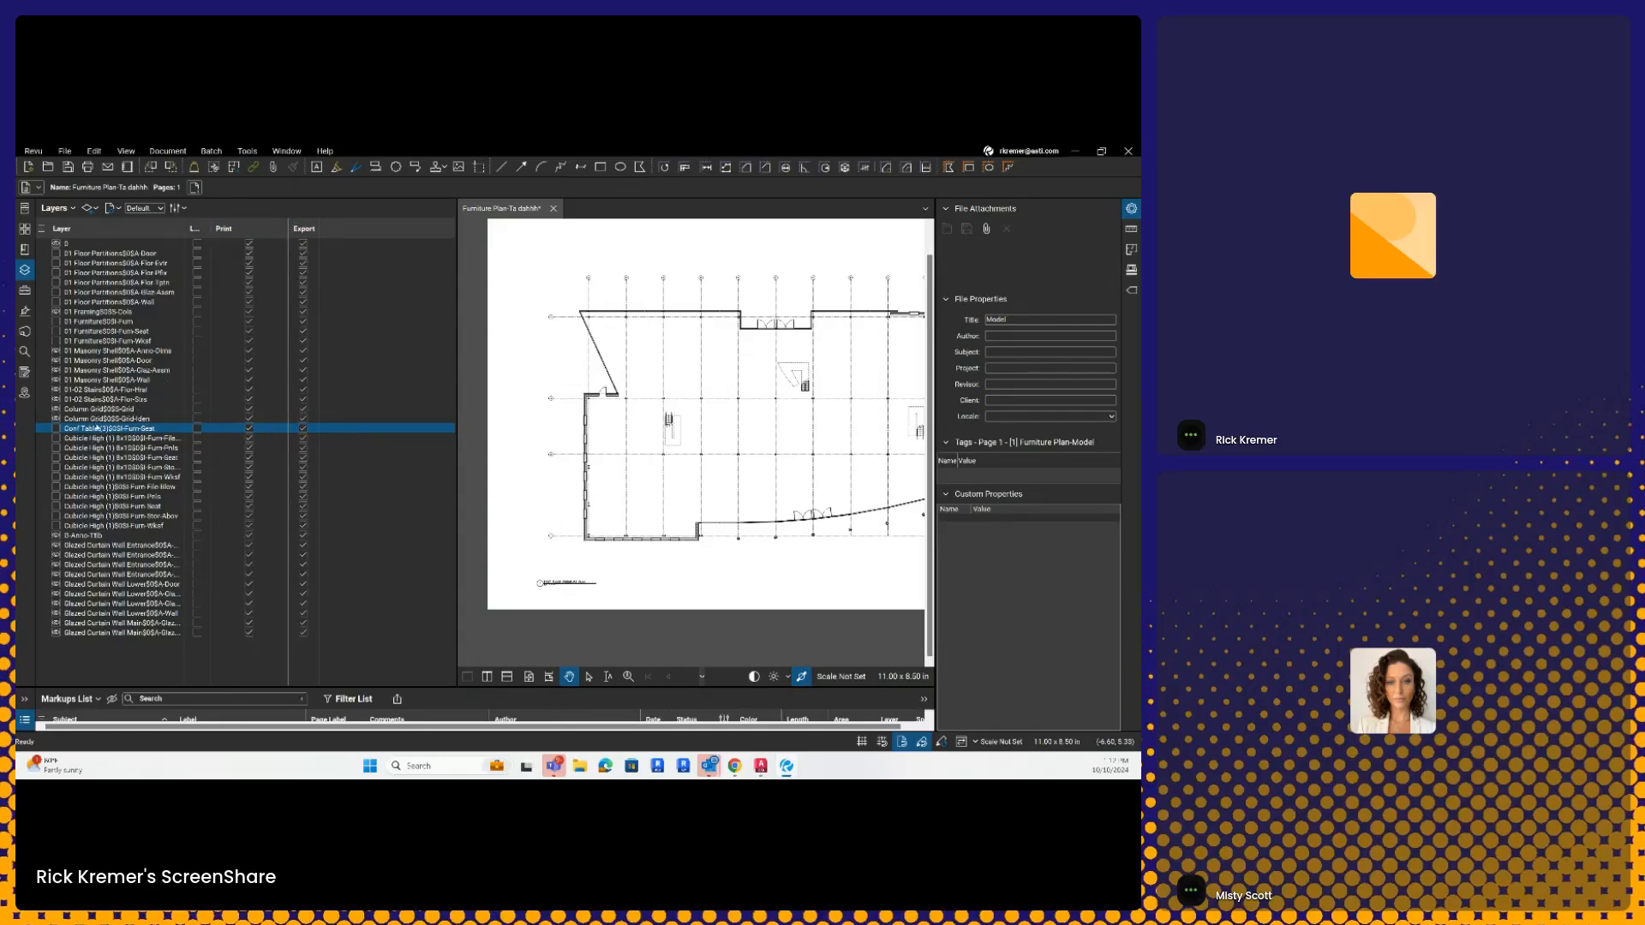
left_click(249, 429)
left_click(250, 429)
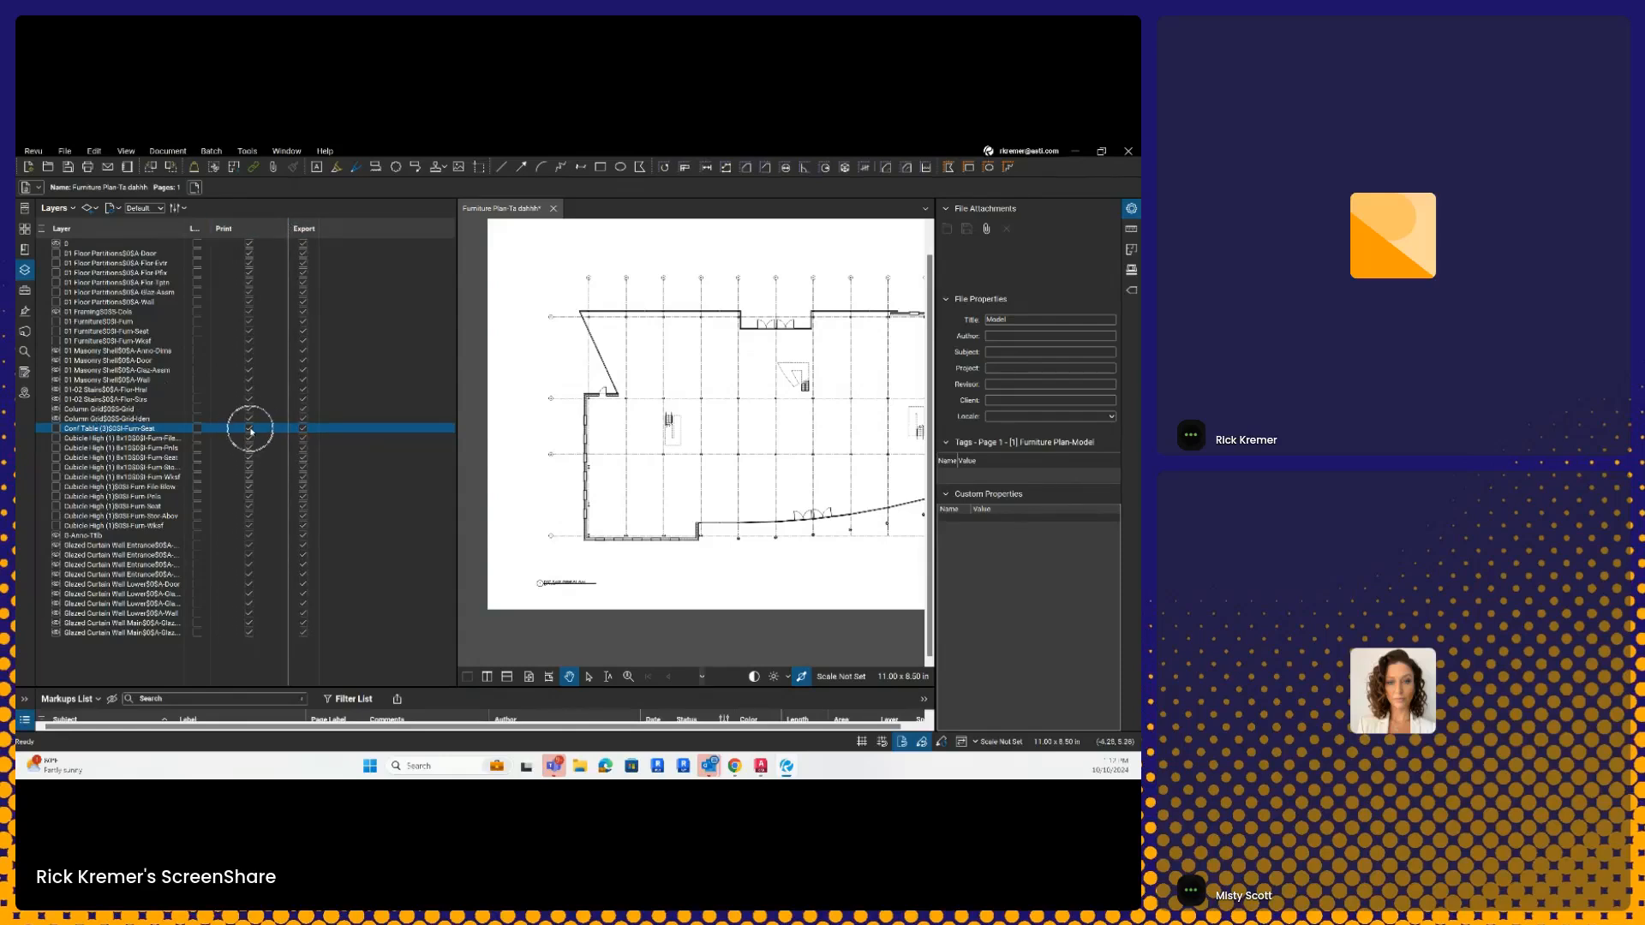
left_click(92, 526, "shift")
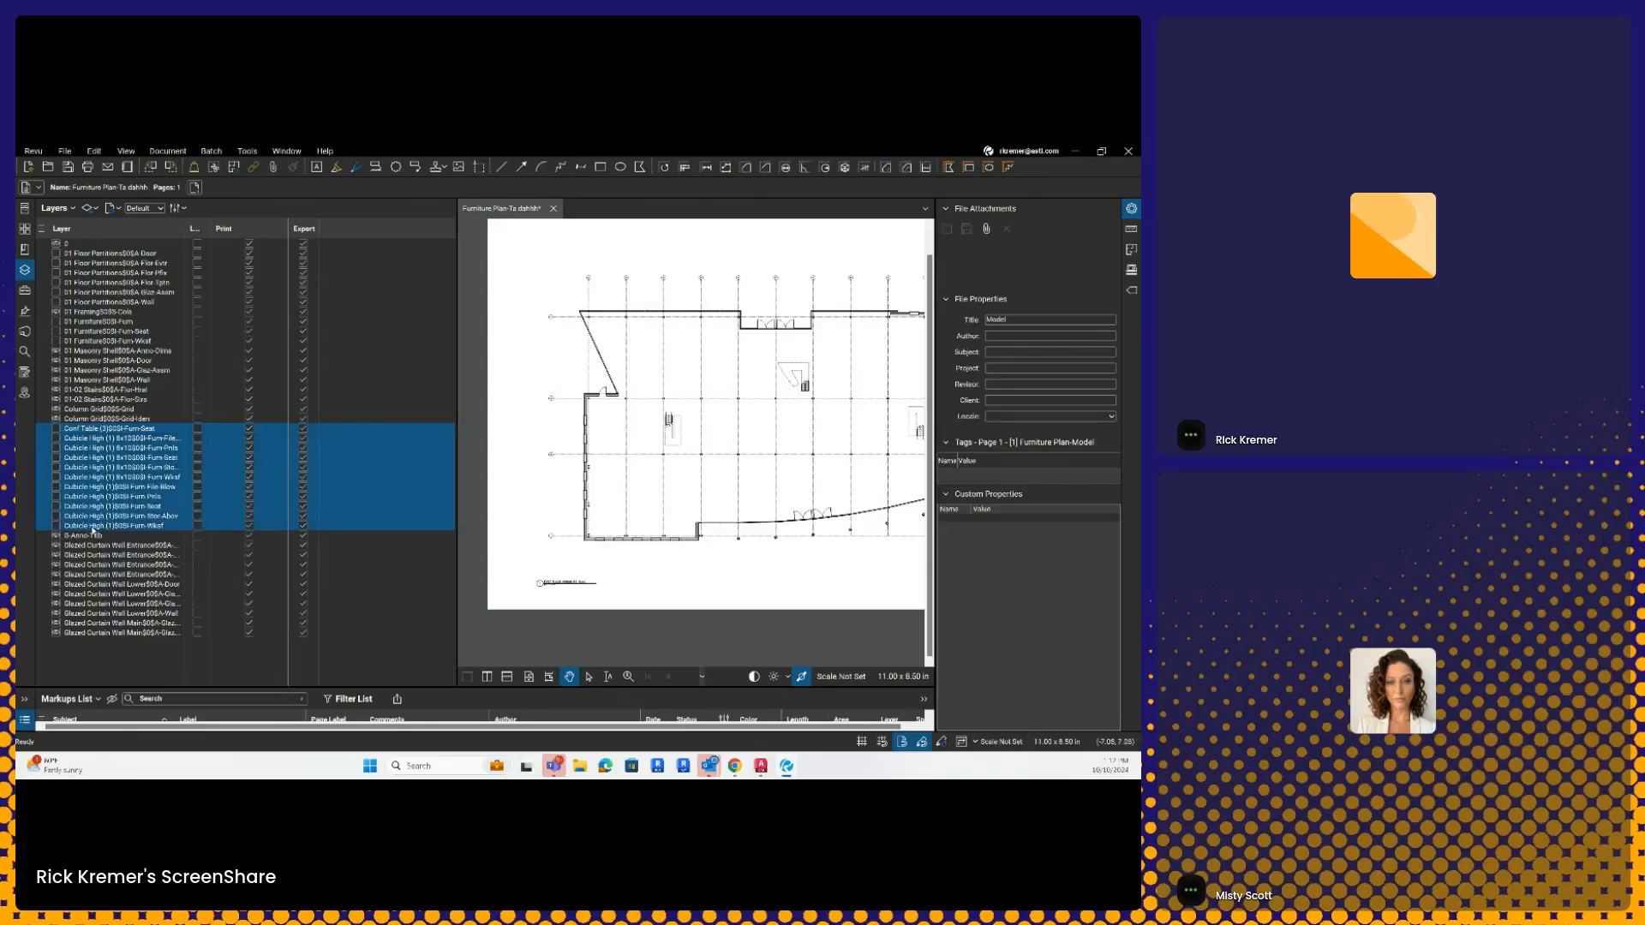
Step: Turn off printing for the Conf Table layer, all ten Cubicle High (1) layers and the G-Anno-Ttlb layer
left_click(253, 431)
left_click(249, 440)
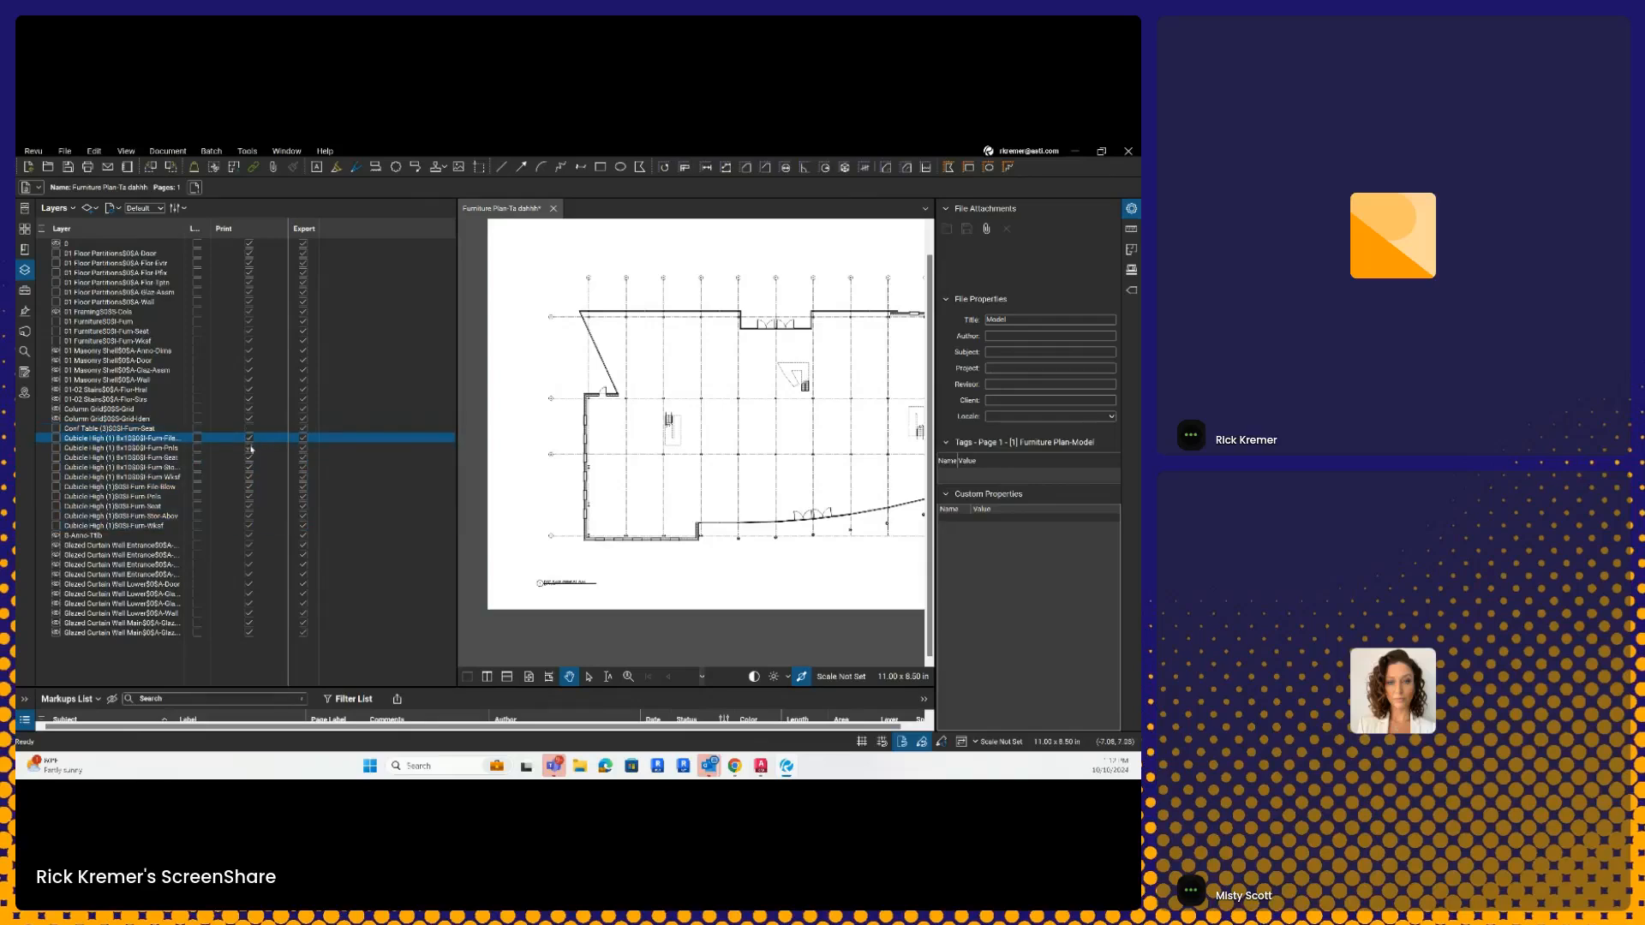
left_click(250, 448)
left_click(251, 458)
left_click(250, 467)
left_click(250, 477)
left_click(250, 487)
left_click(250, 496)
left_click(251, 506)
left_click(250, 516)
left_click(250, 525)
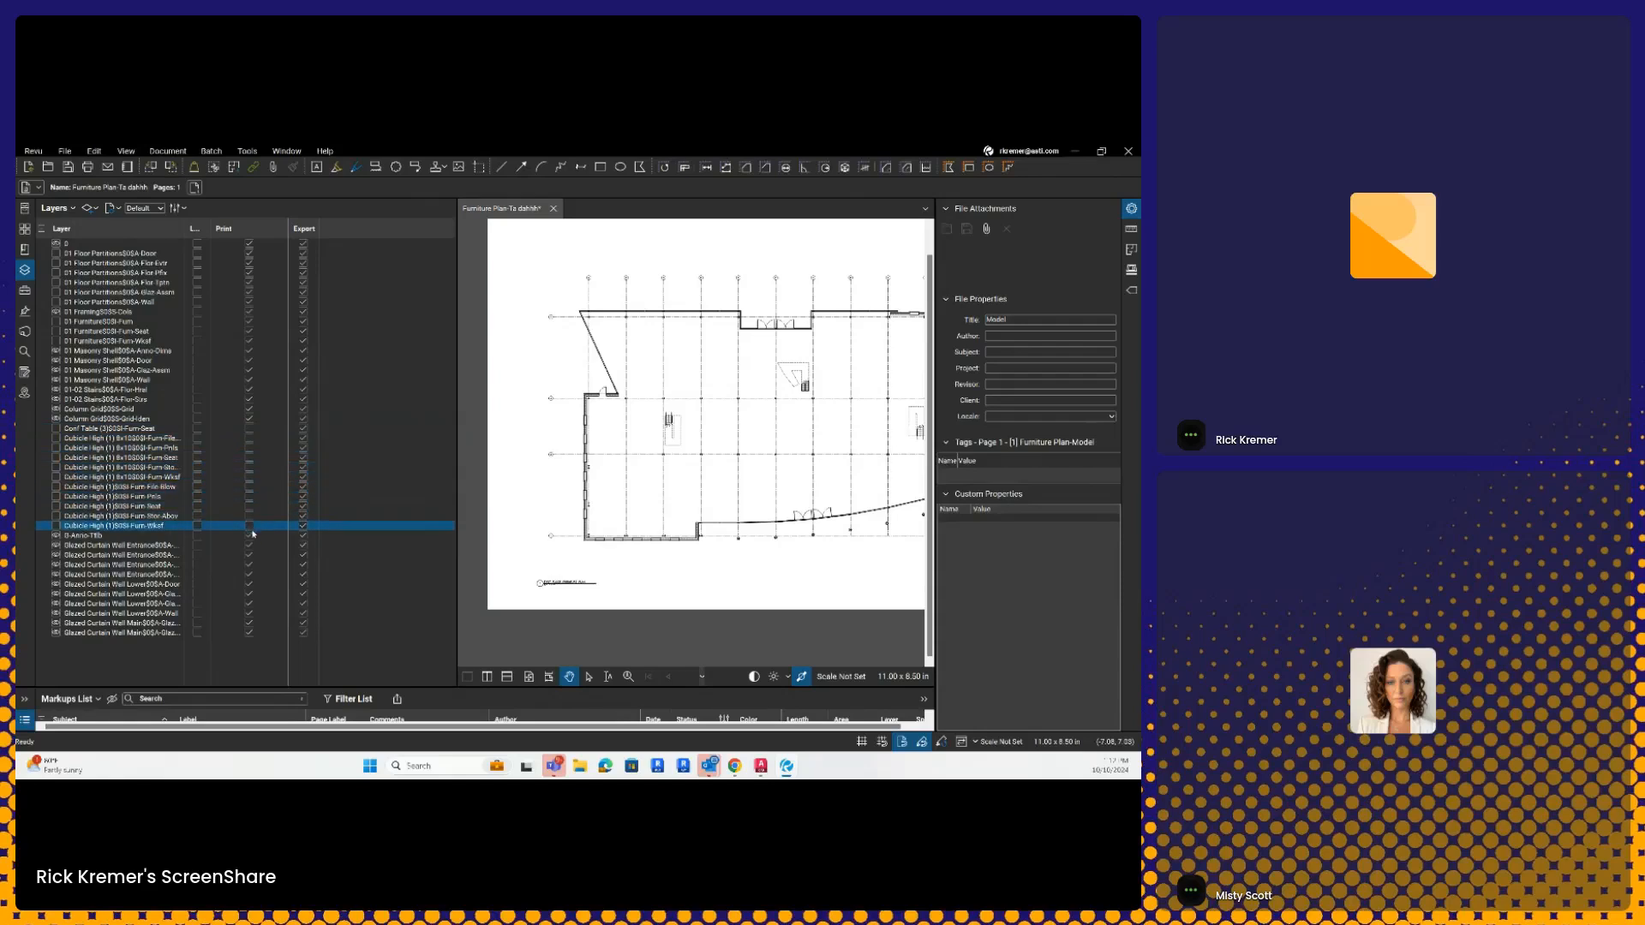
left_click(250, 535)
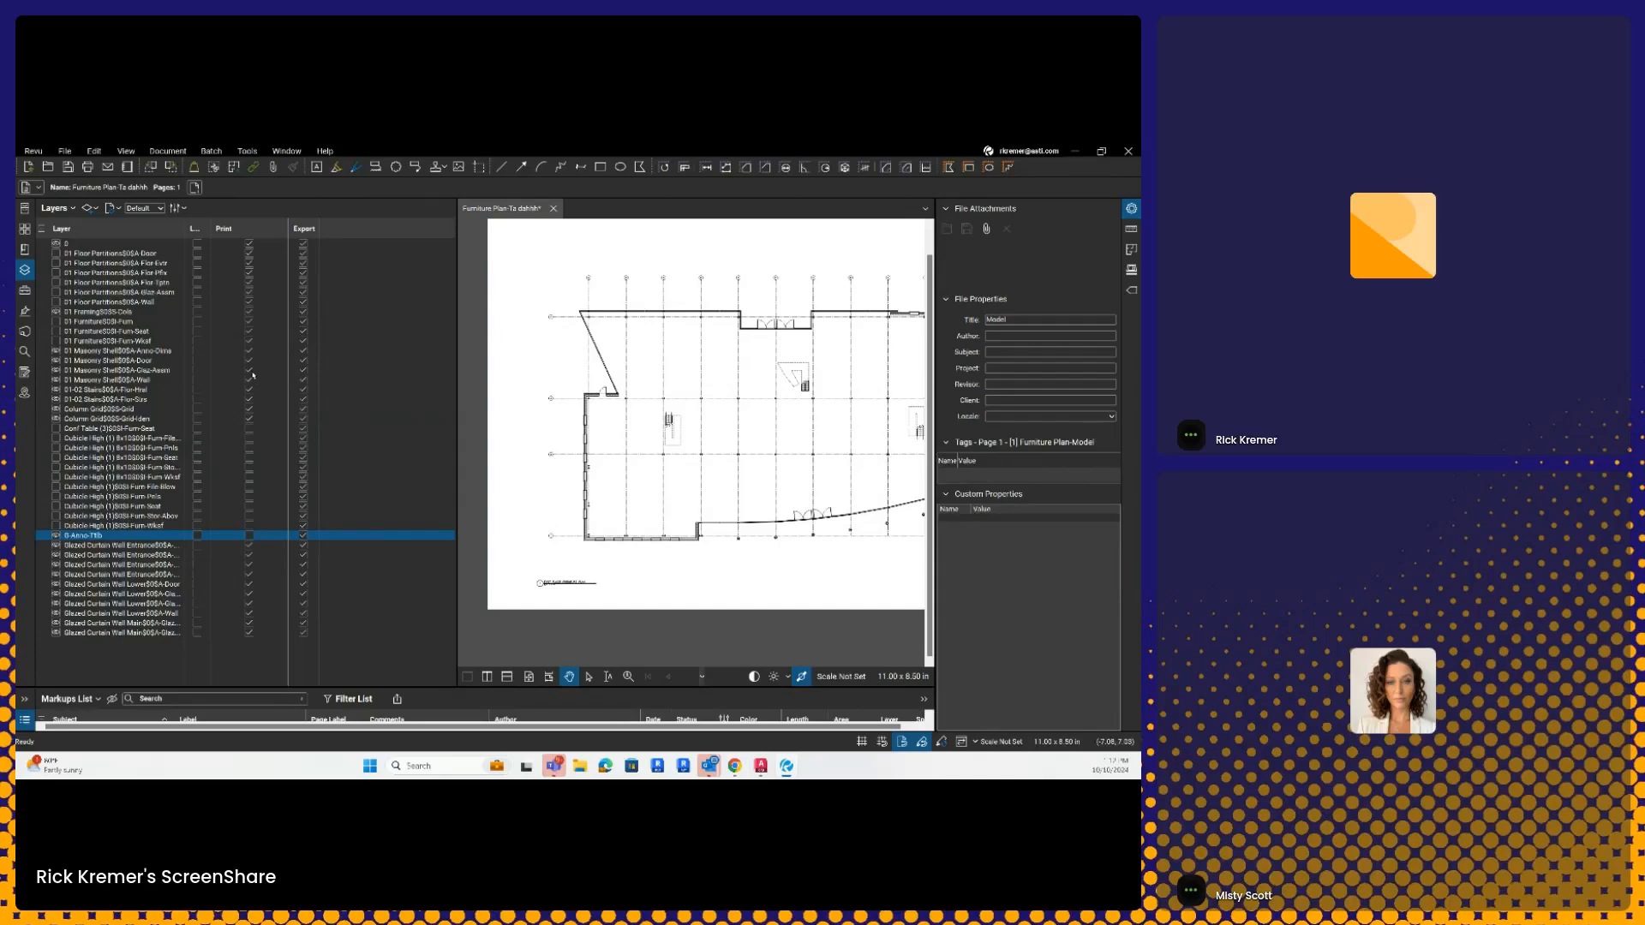
Step: Turn off printing for the three 01 Furniture layers and the six 01 Floor Partitions layers
left_click(251, 342)
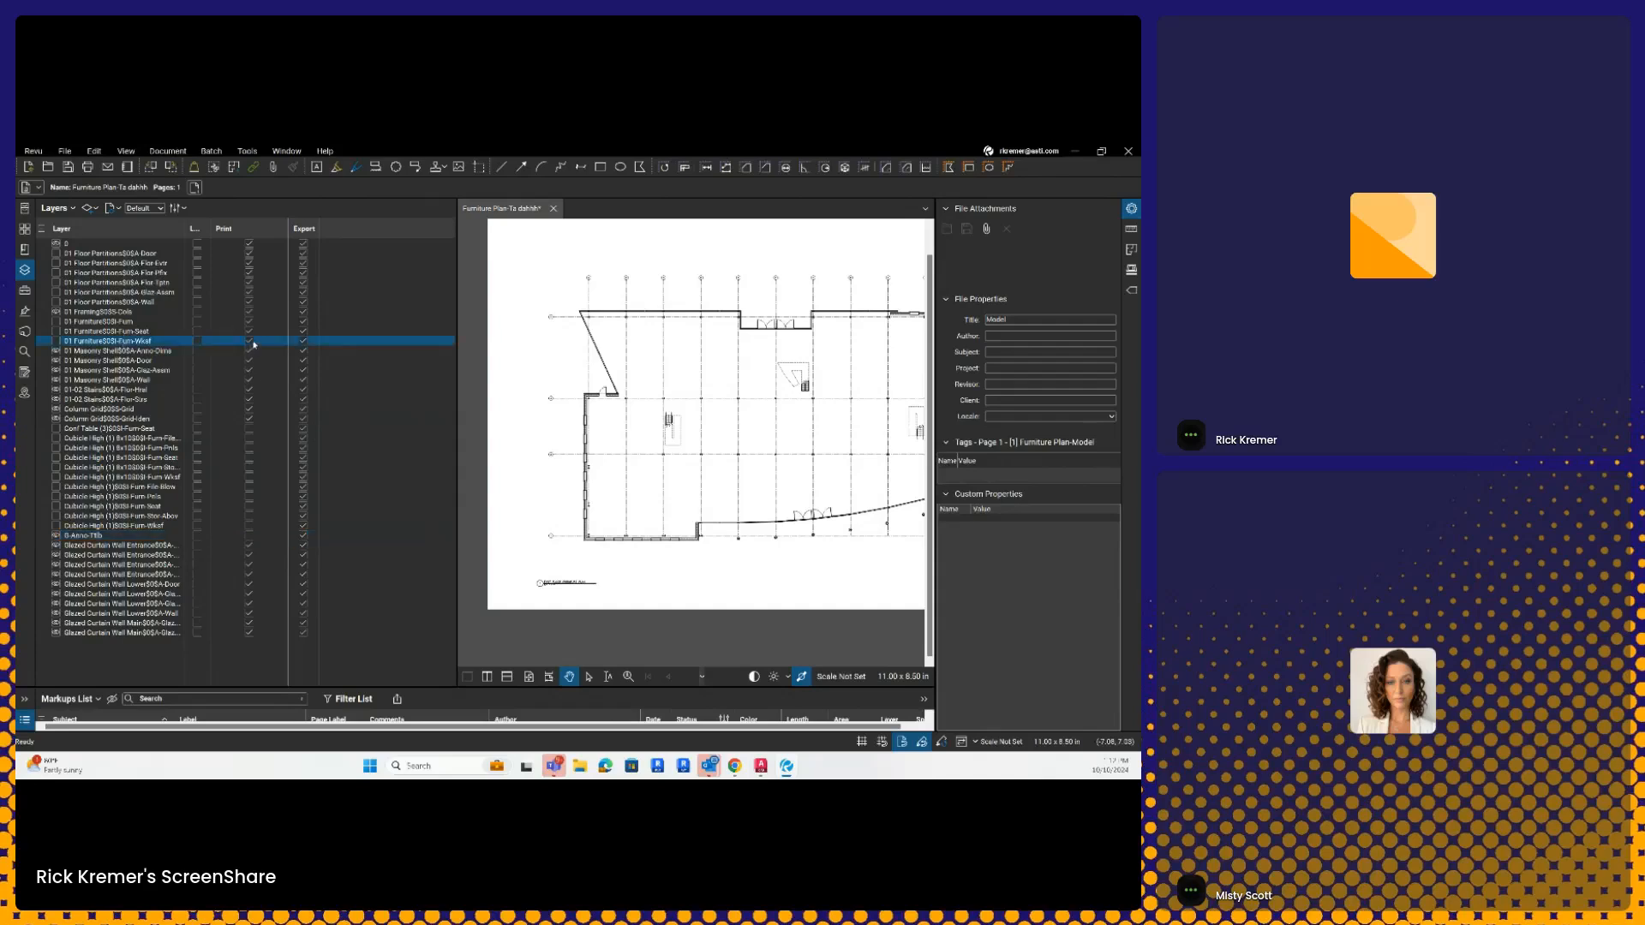
left_click(250, 332)
left_click(251, 322)
left_click(250, 302)
left_click(250, 292)
left_click(249, 283)
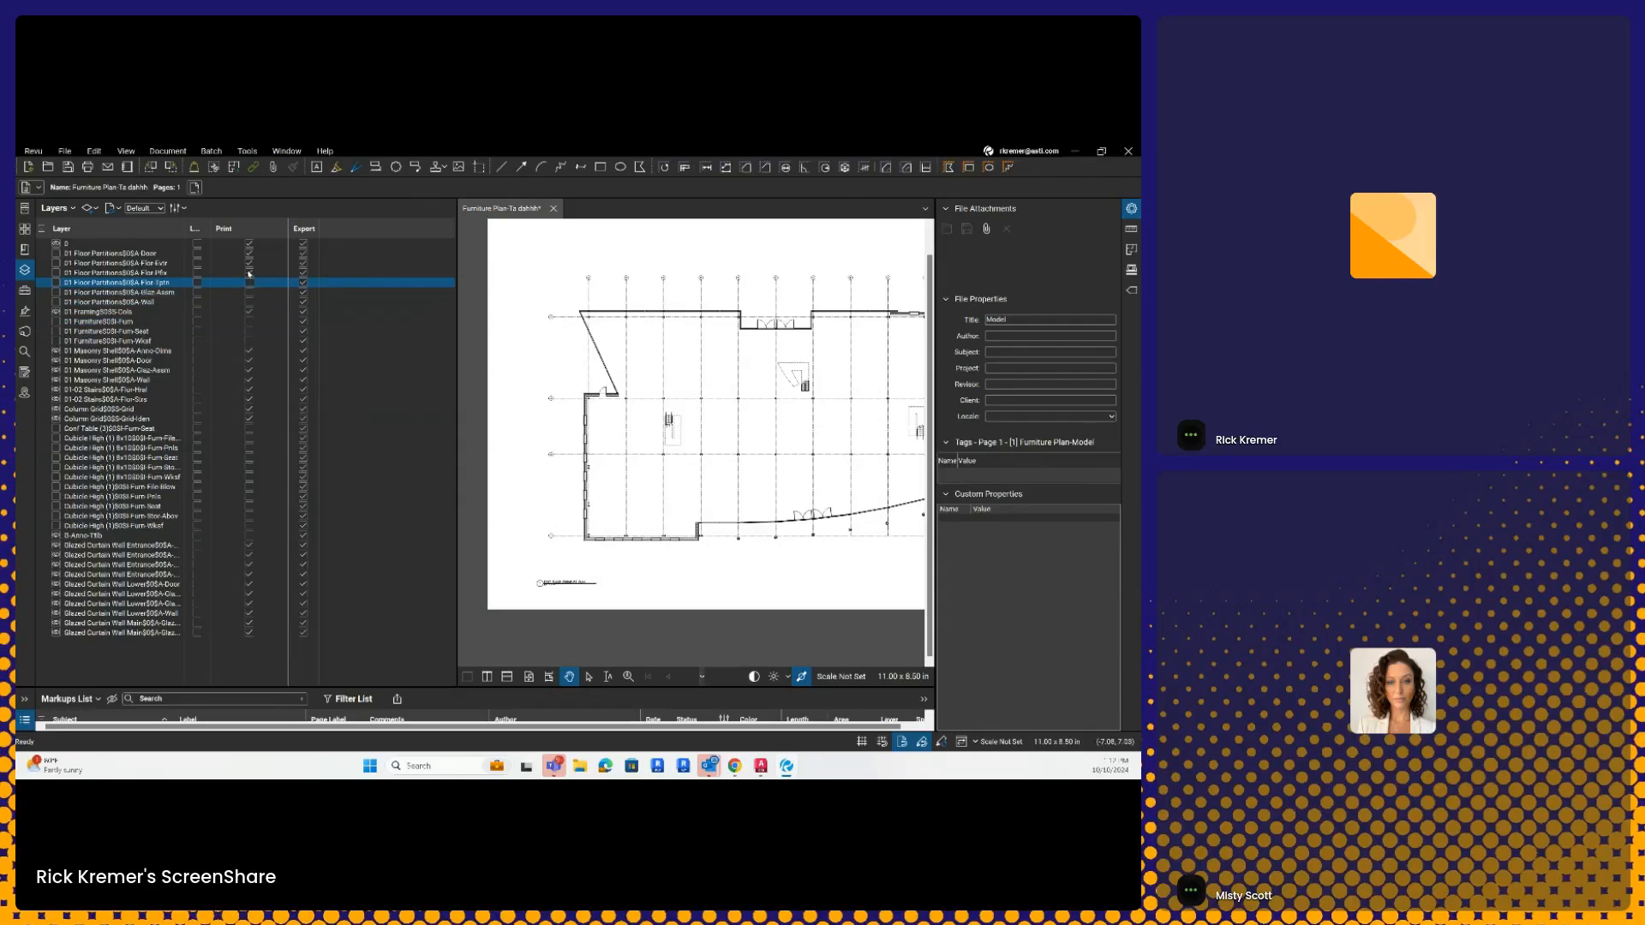
left_click(249, 272)
left_click(250, 262)
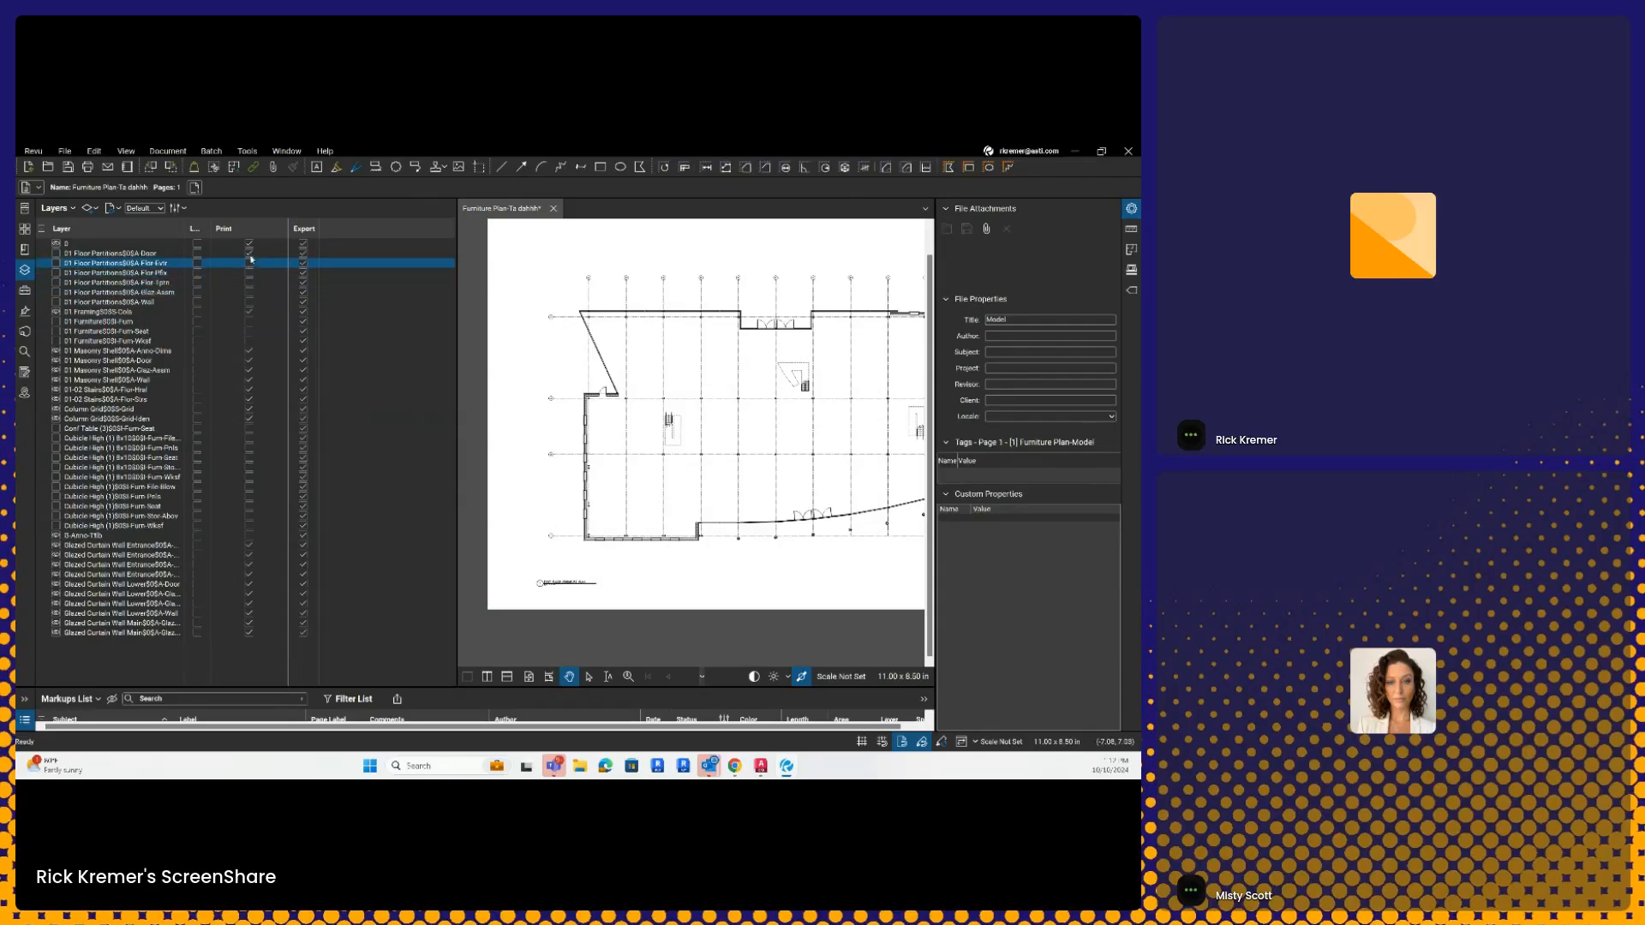
left_click(250, 254)
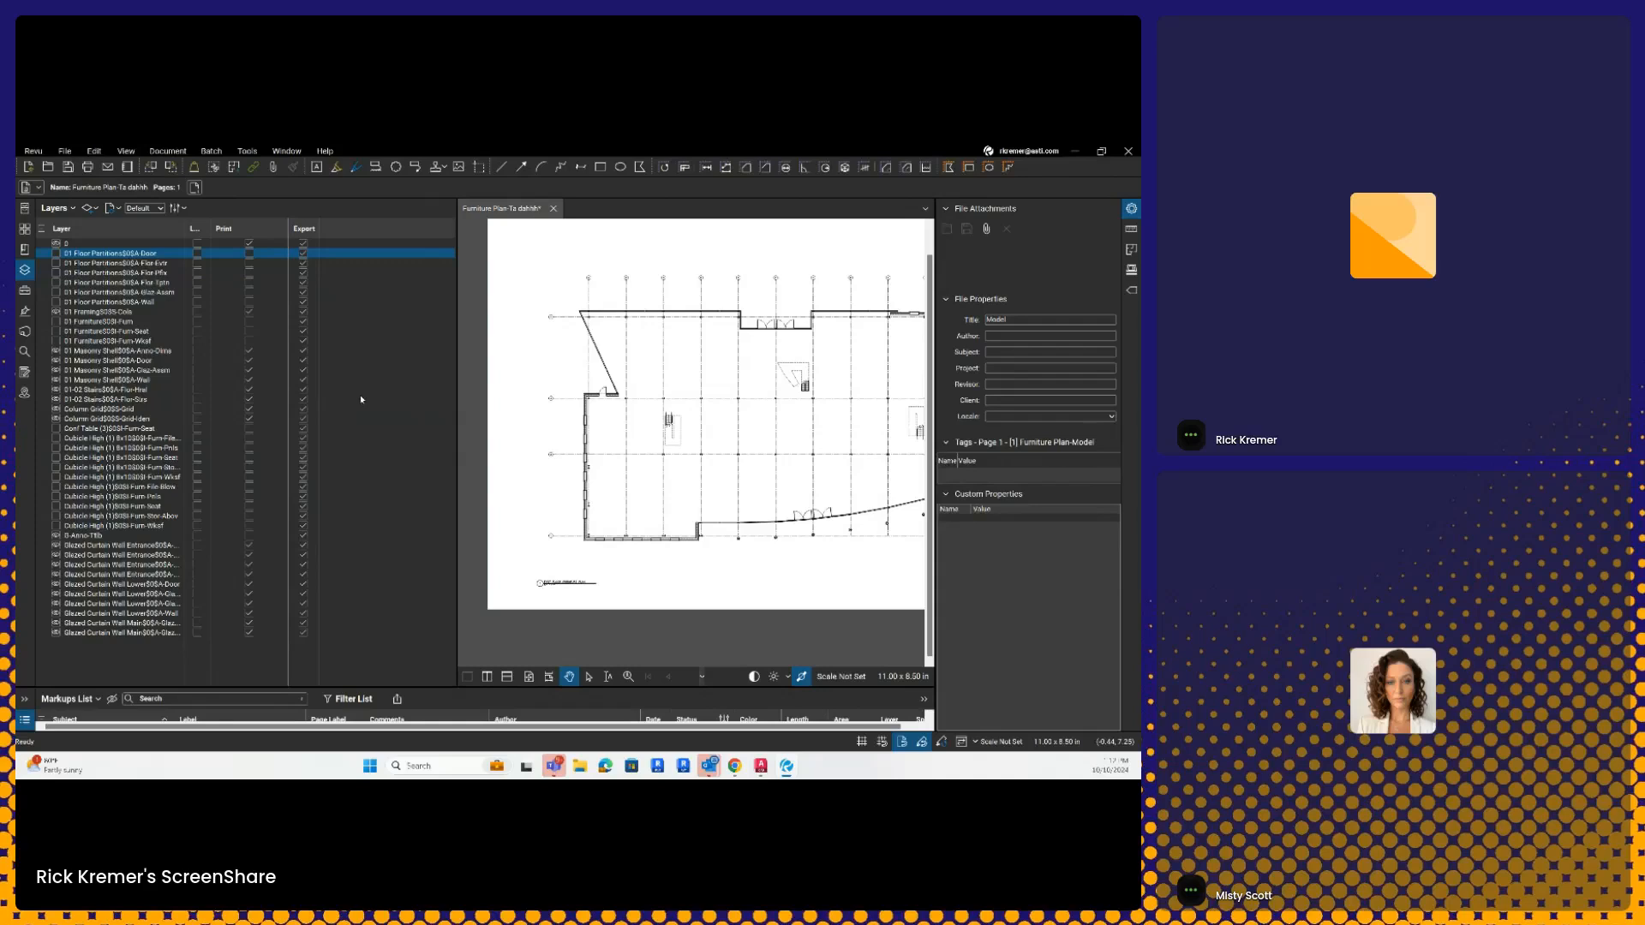
Step: Close the layers list and centre the floor plan sheet in the workspace
left_click_drag(646, 403, 533, 385)
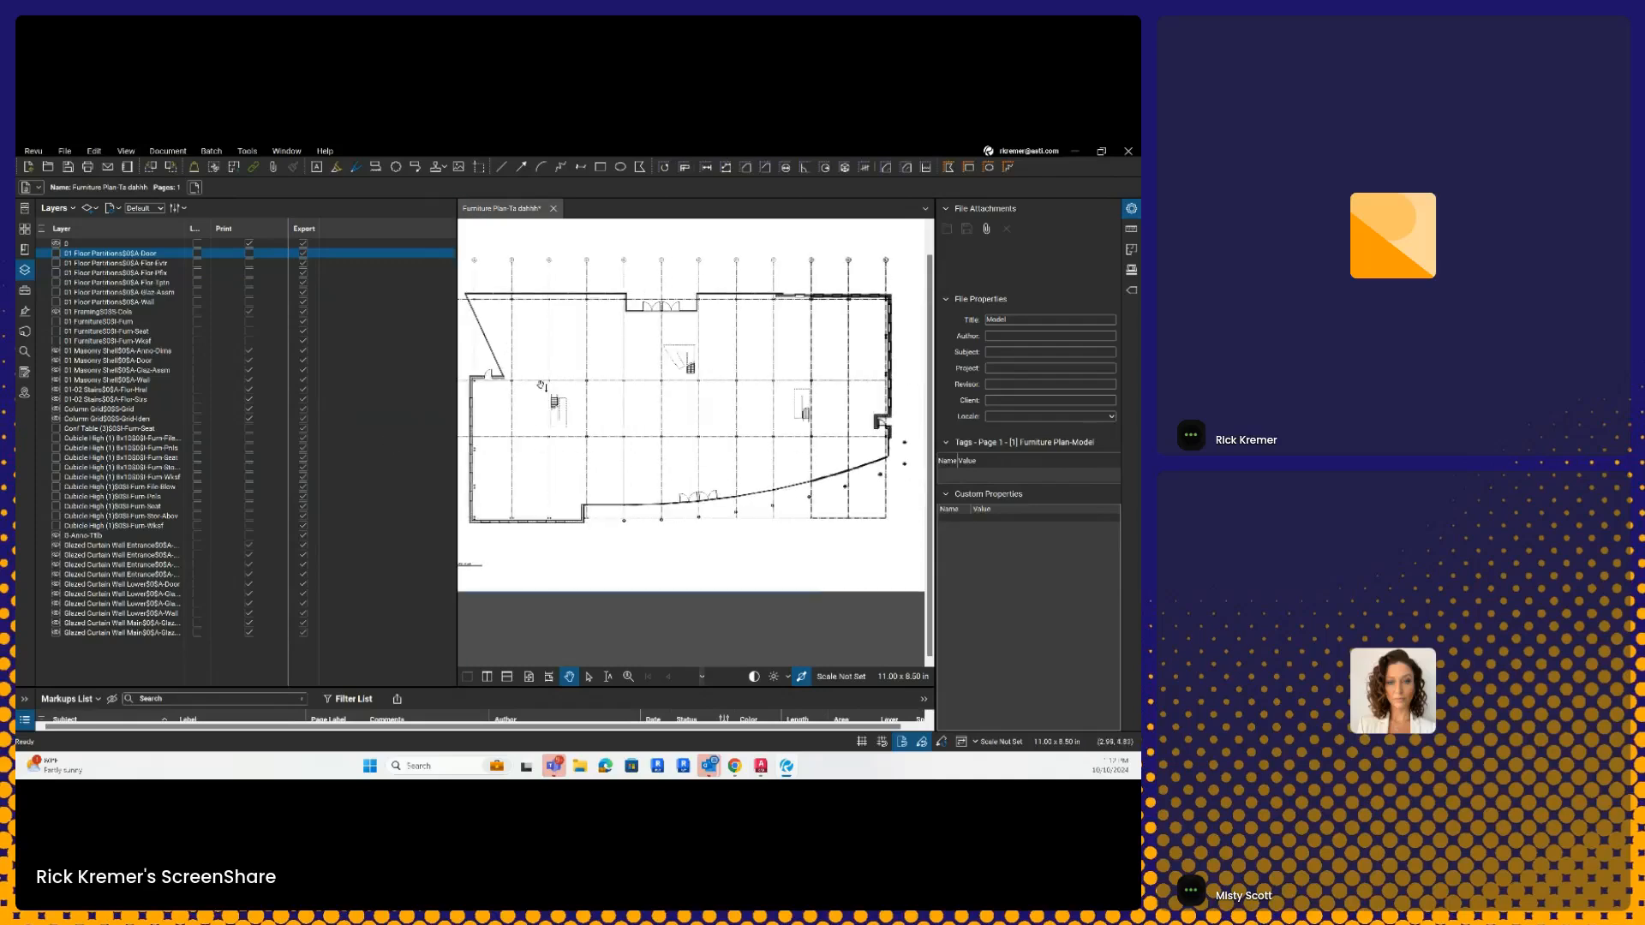
left_click(25, 269)
left_click_drag(465, 449, 783, 463)
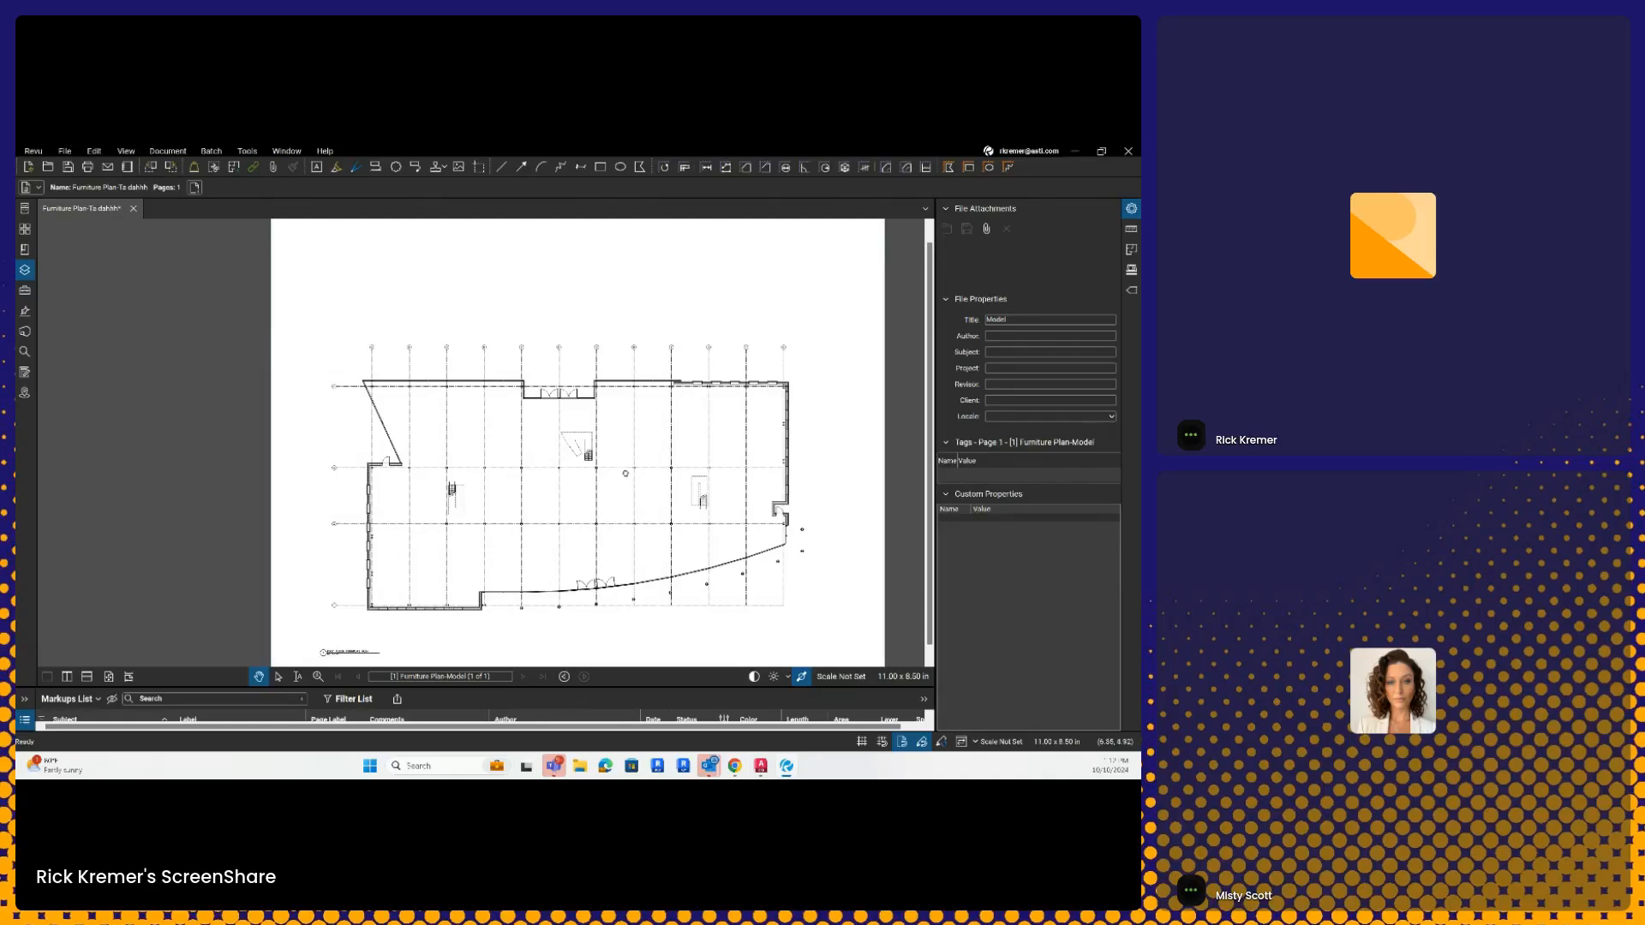
left_click_drag(626, 483, 643, 398)
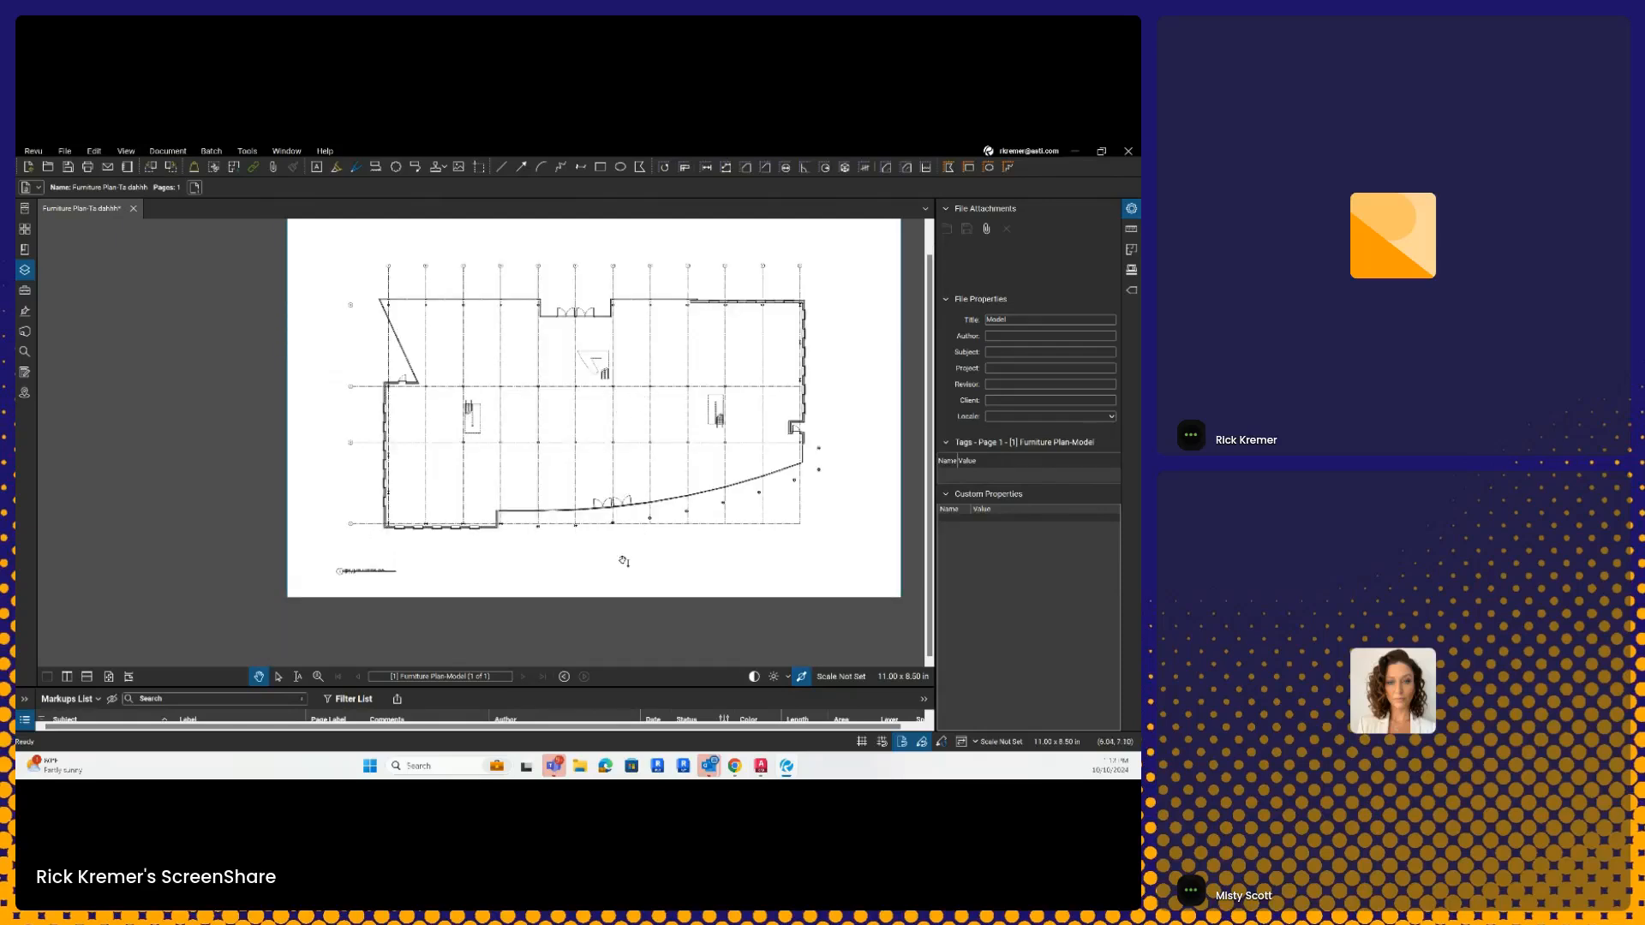
Step: Collapse the file properties and the Markups List to leave only the drawing on screen
key("ctrl")
key("ctrl")
left_click_drag(567, 689, 567, 611)
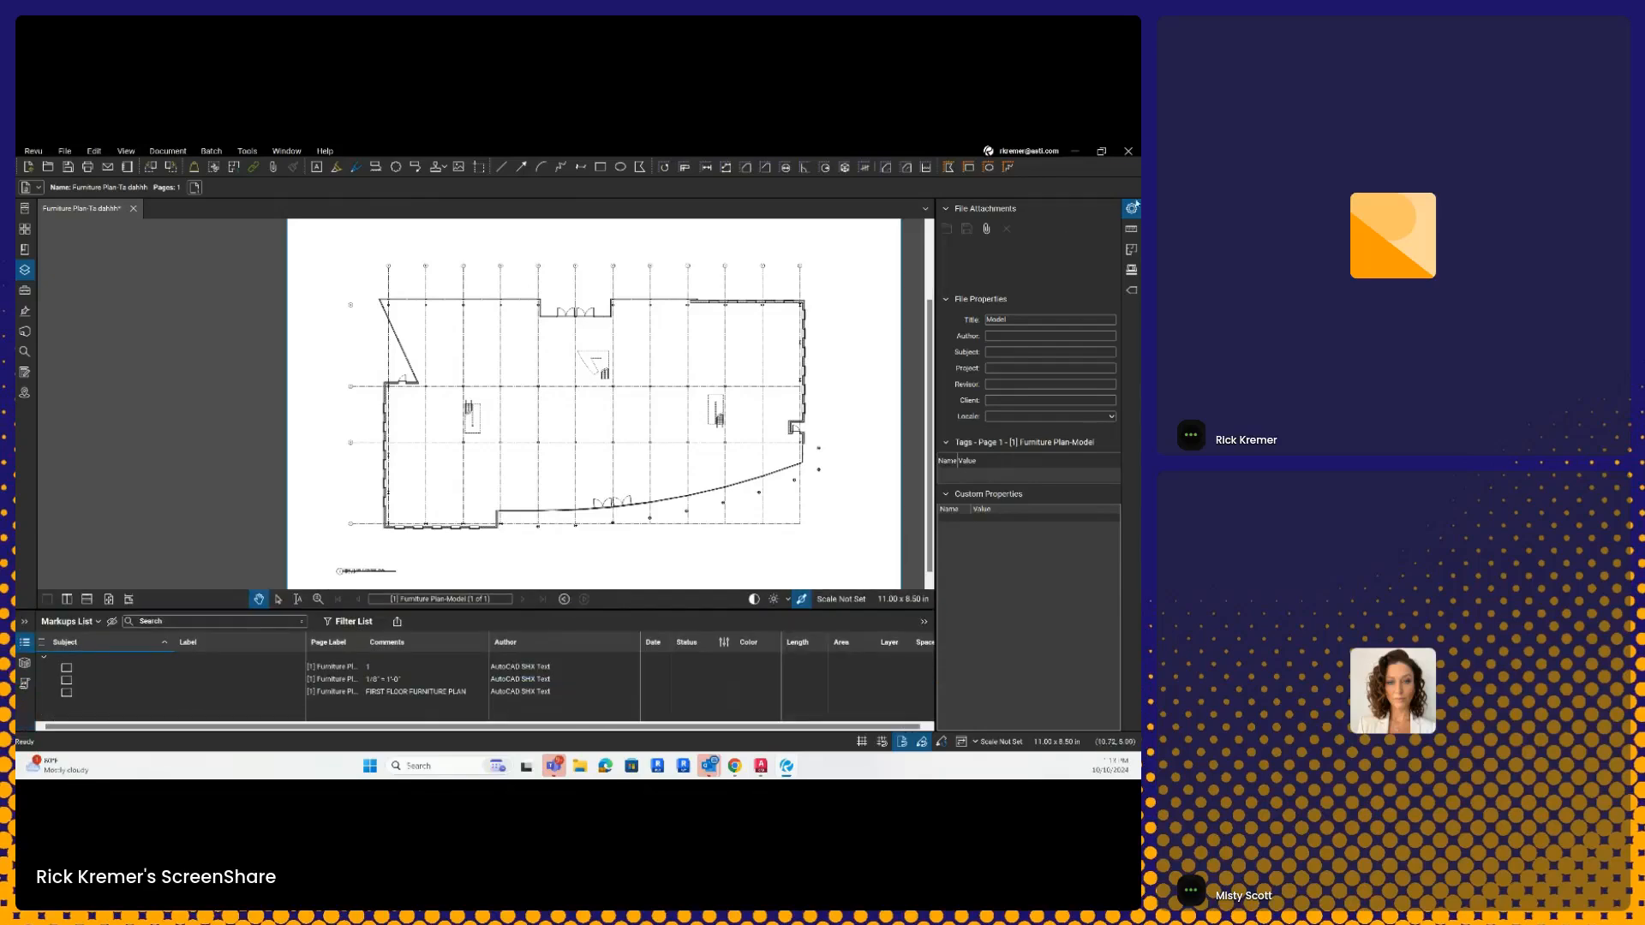
left_click(1132, 209)
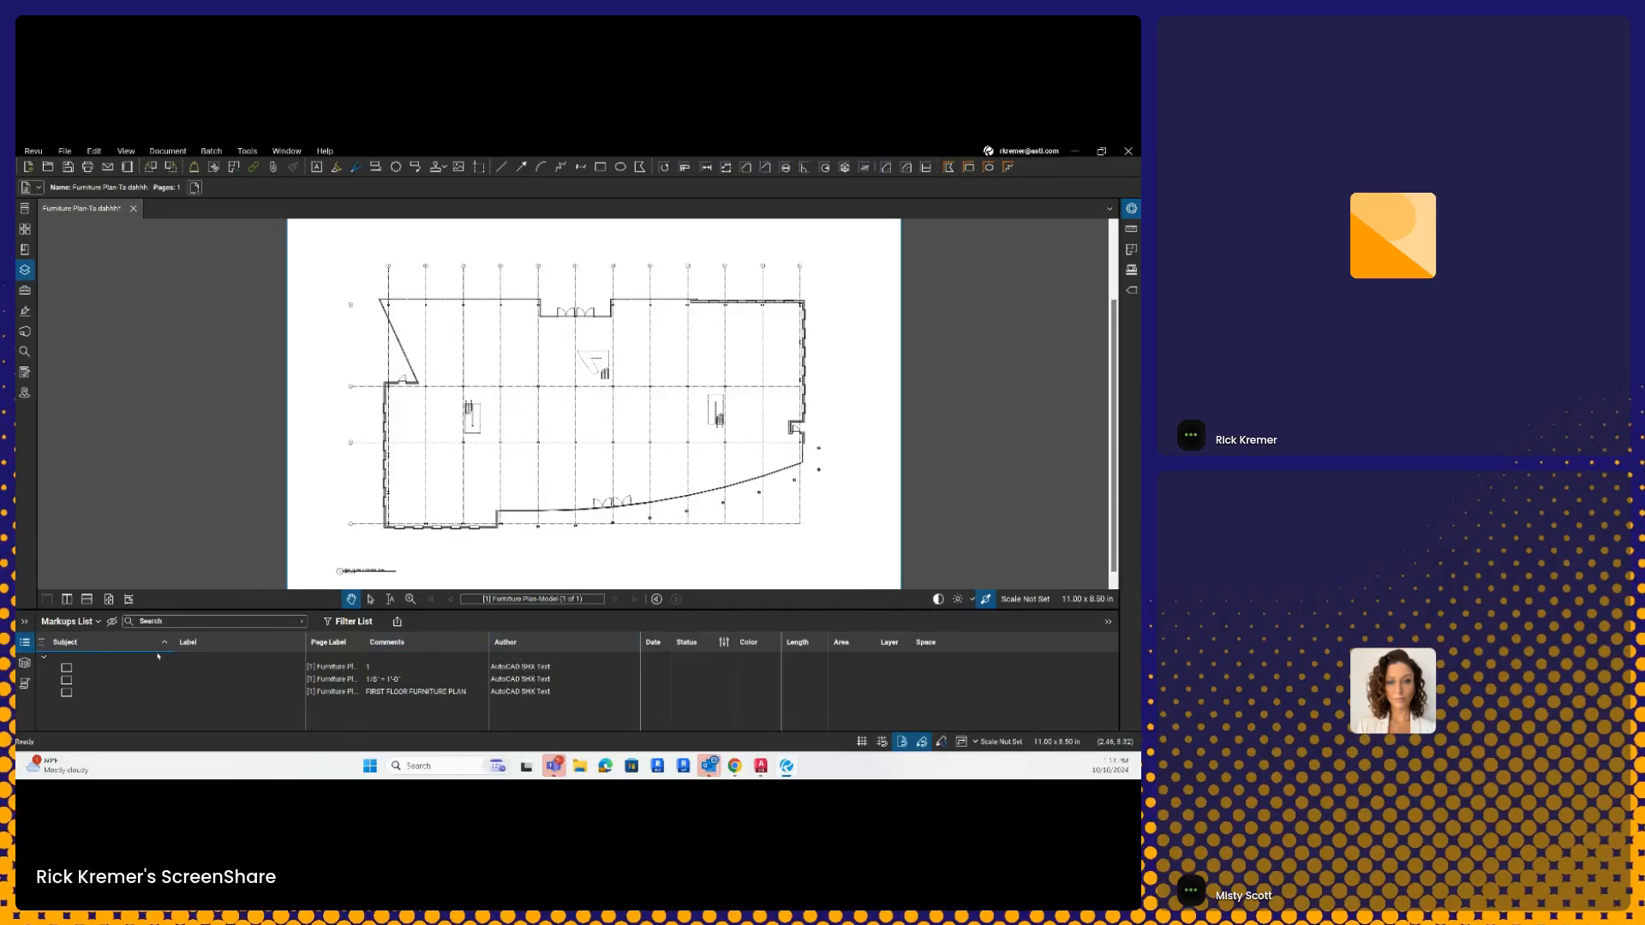
left_click(23, 644)
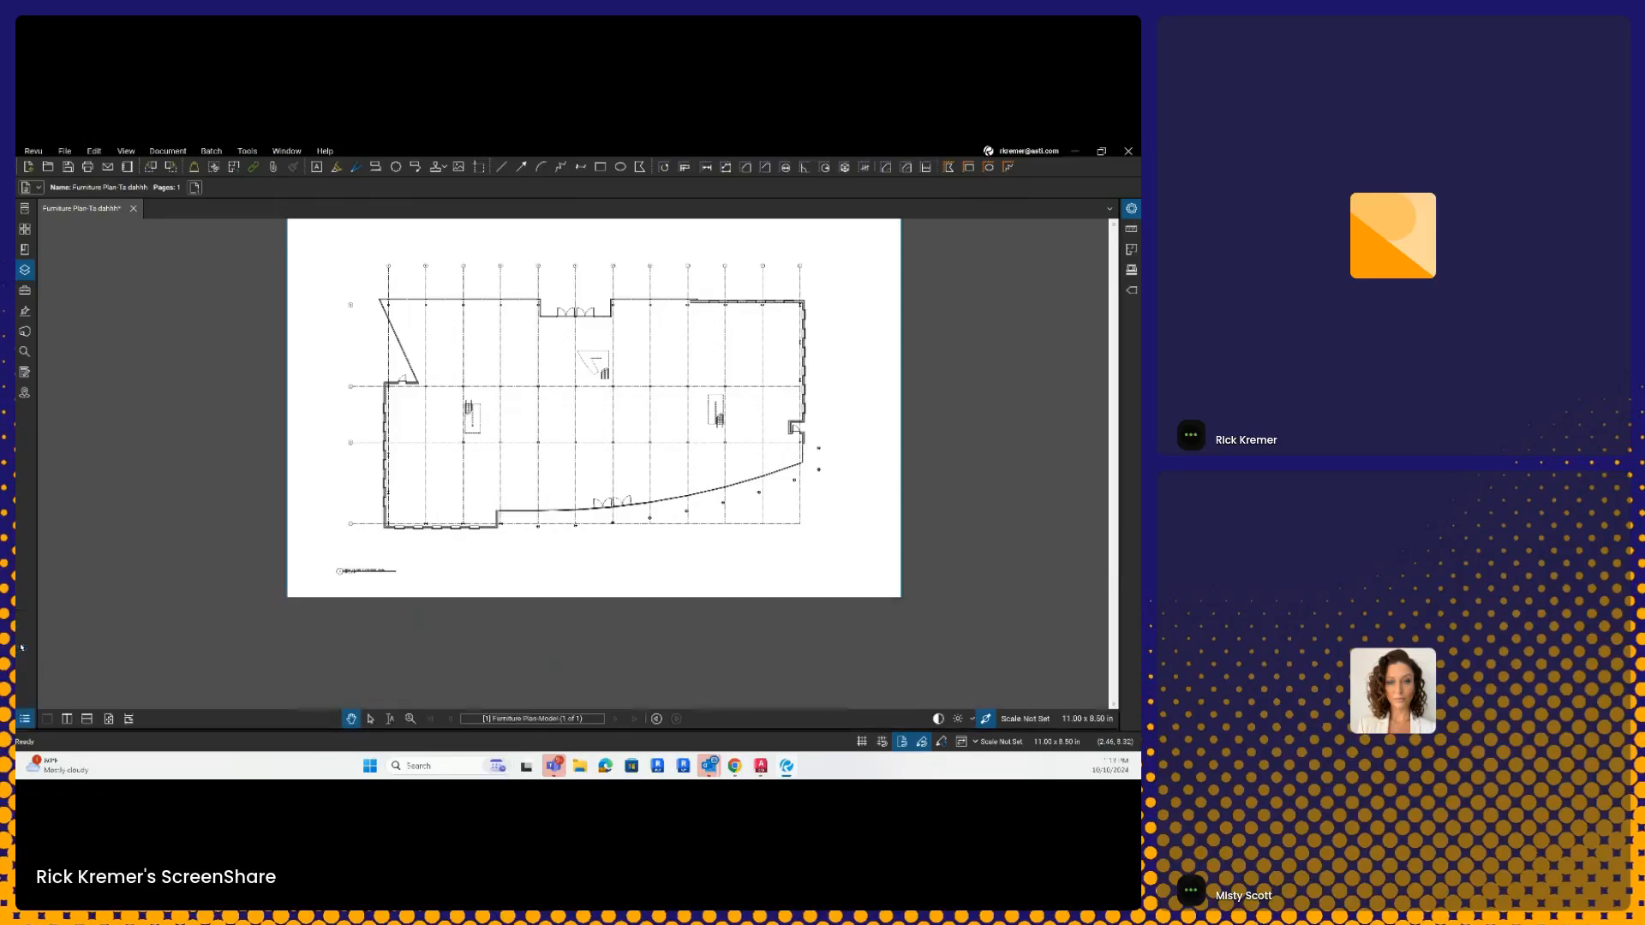
Step: Reopen the Markups List and select each of the three AutoCAD SHX Text entries in turn to locate them on the drawing
left_click(26, 720)
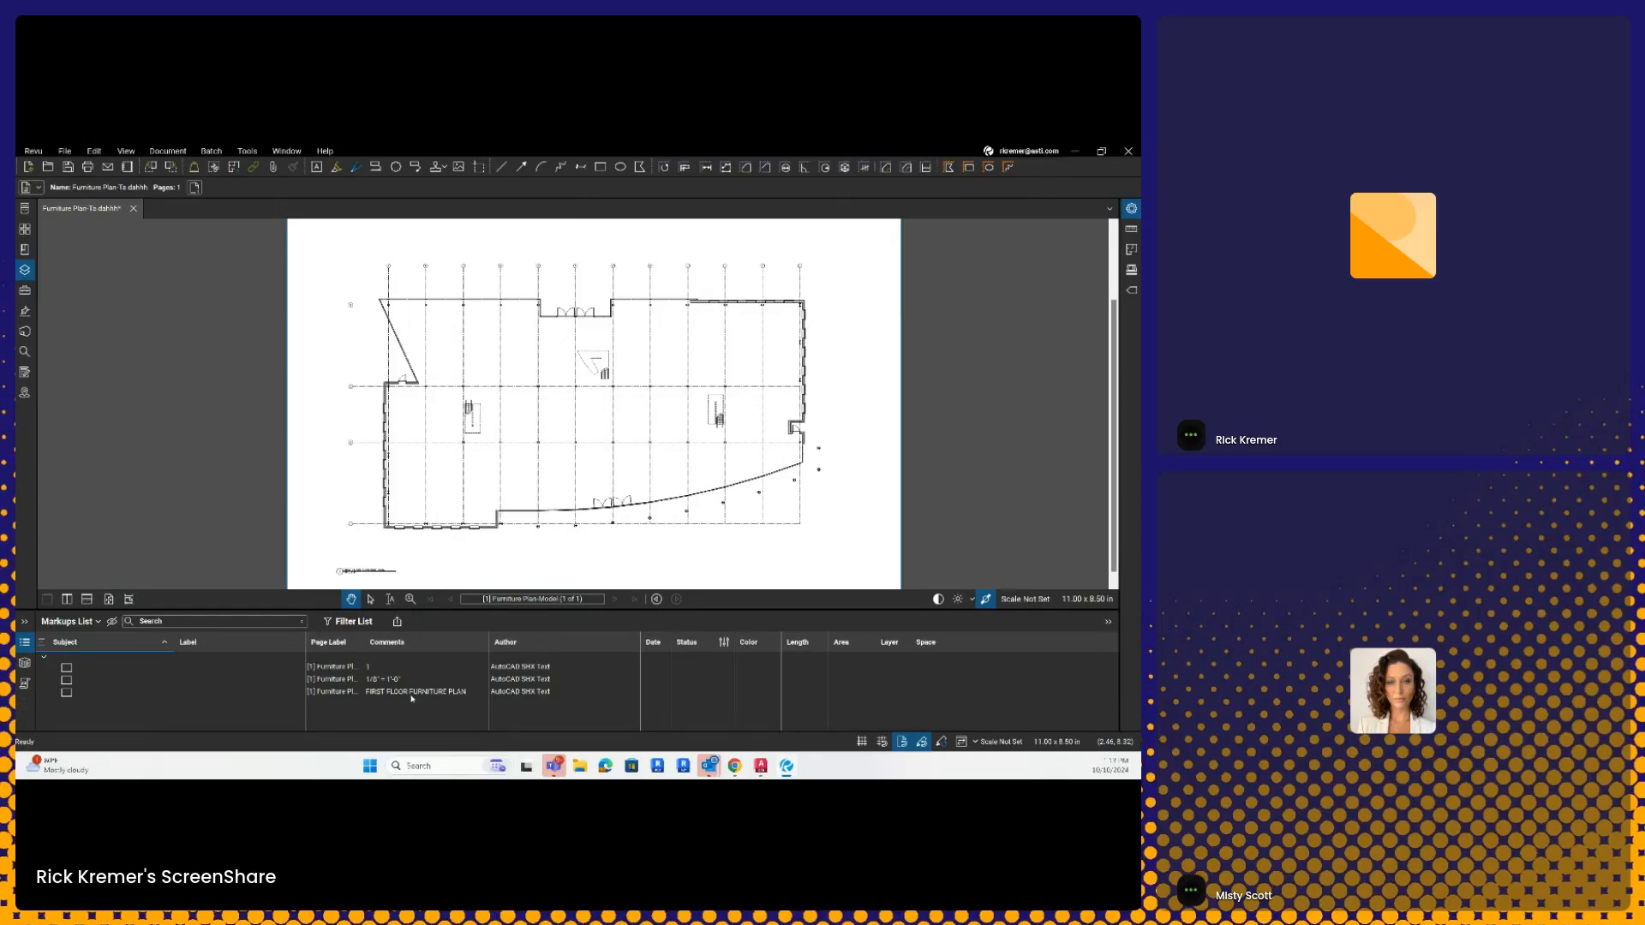
key("ctrl")
key("ctrl")
key("ctrl")
key("ctrl")
key("ctrl")
key("ctrl")
key("ctrl")
left_click(348, 670)
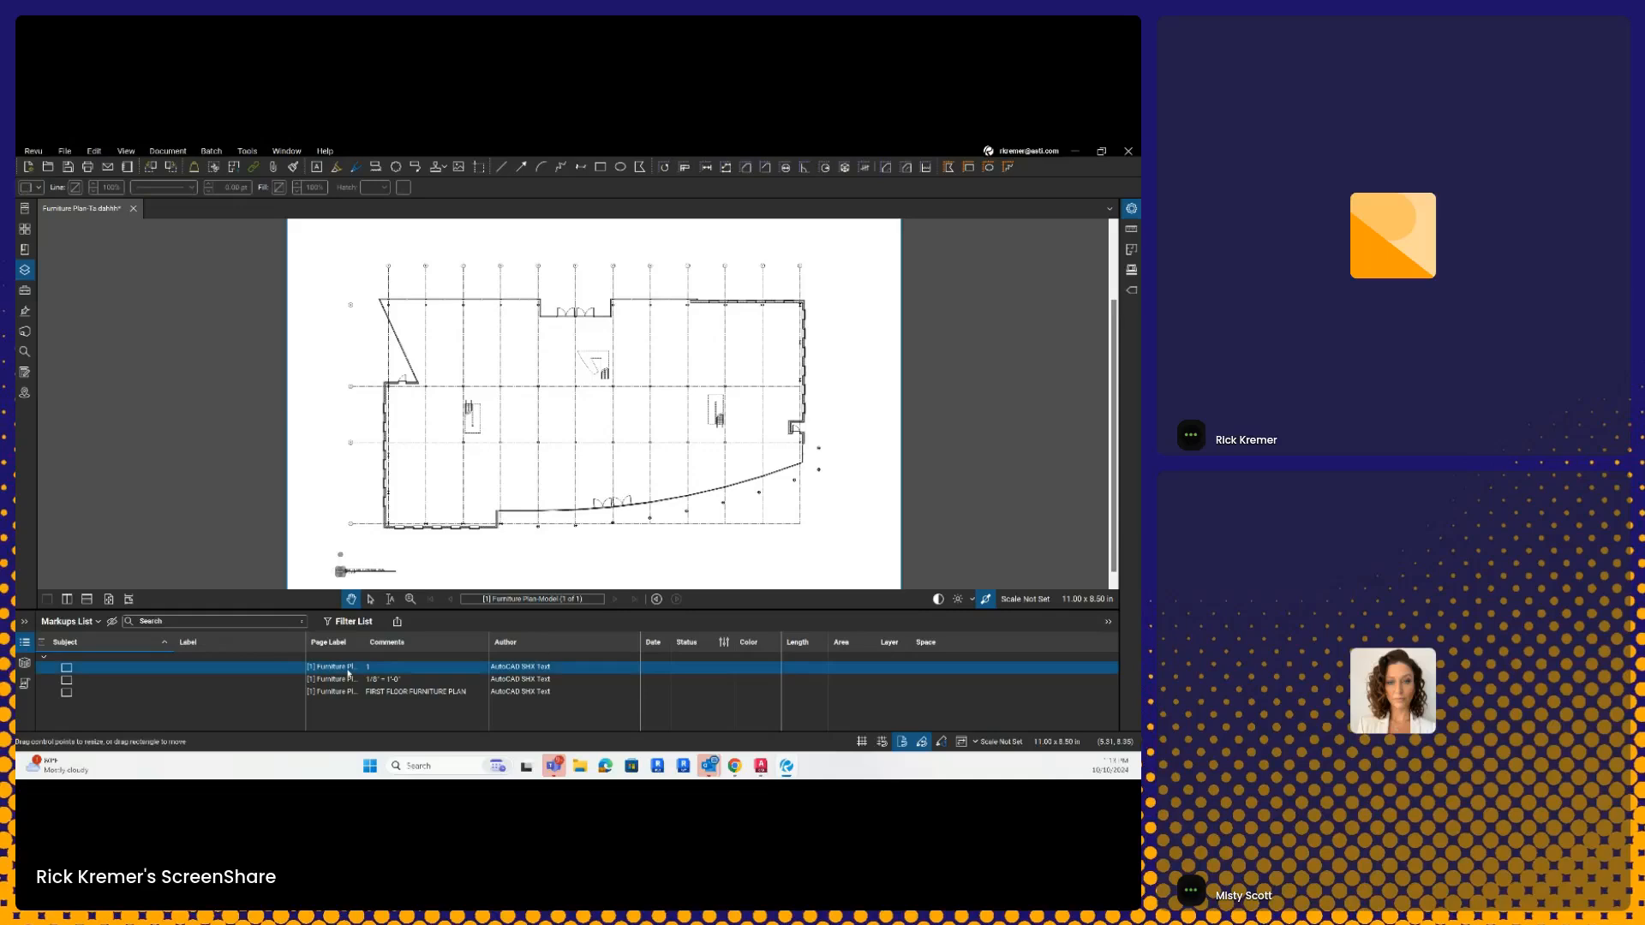
key("ctrl")
left_click(345, 682)
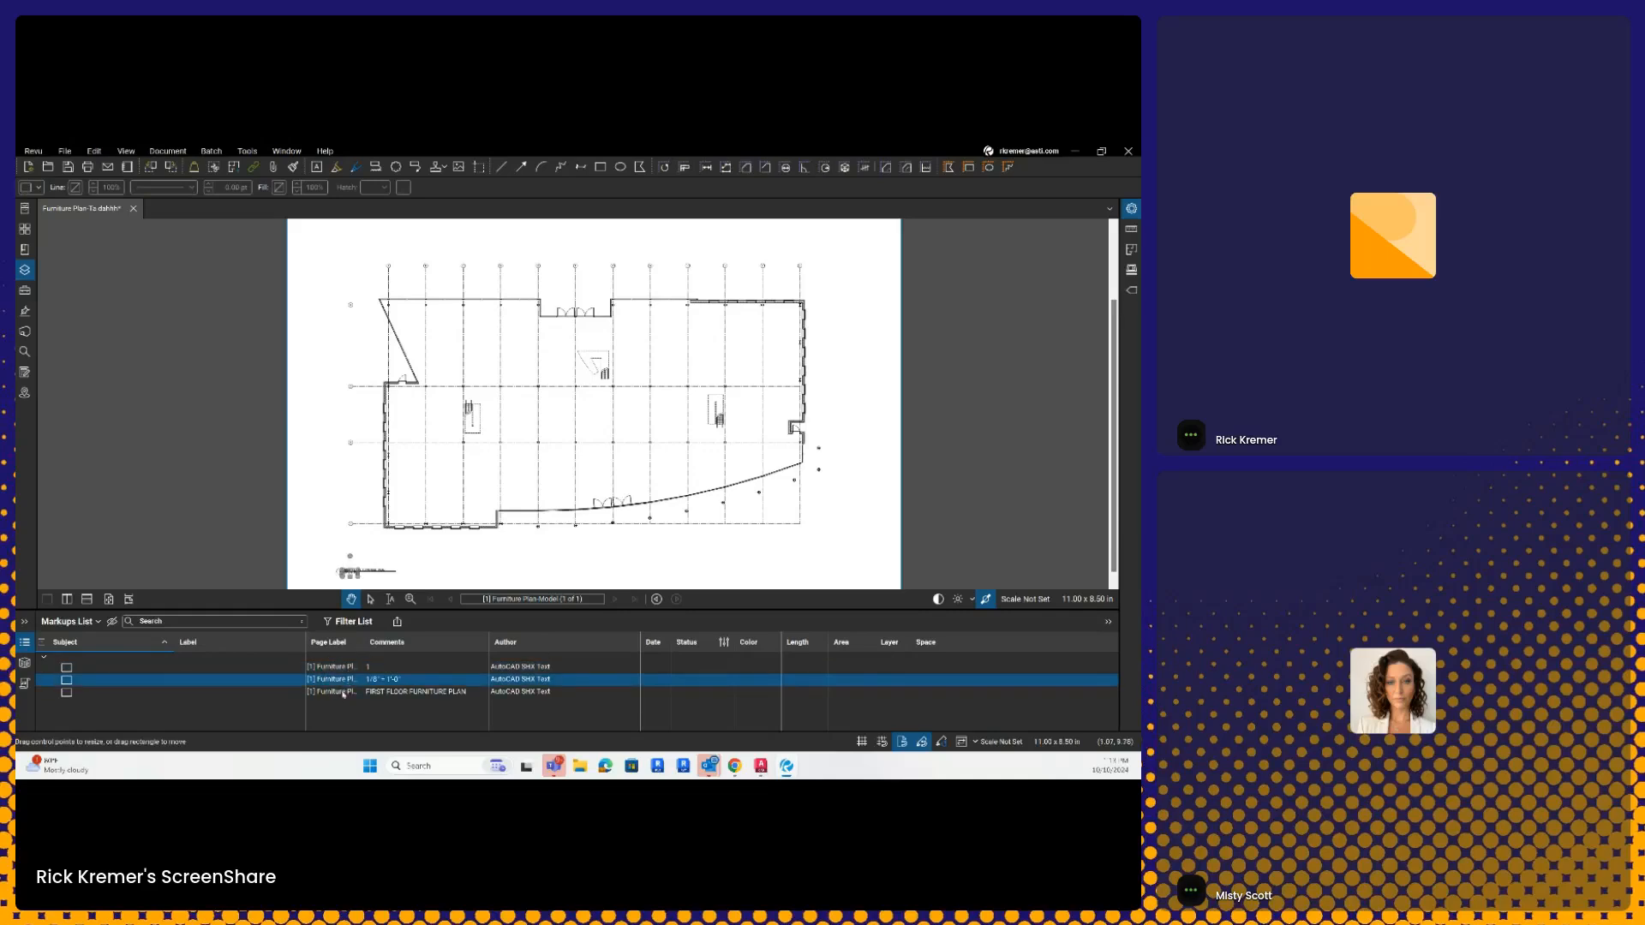
left_click(344, 692)
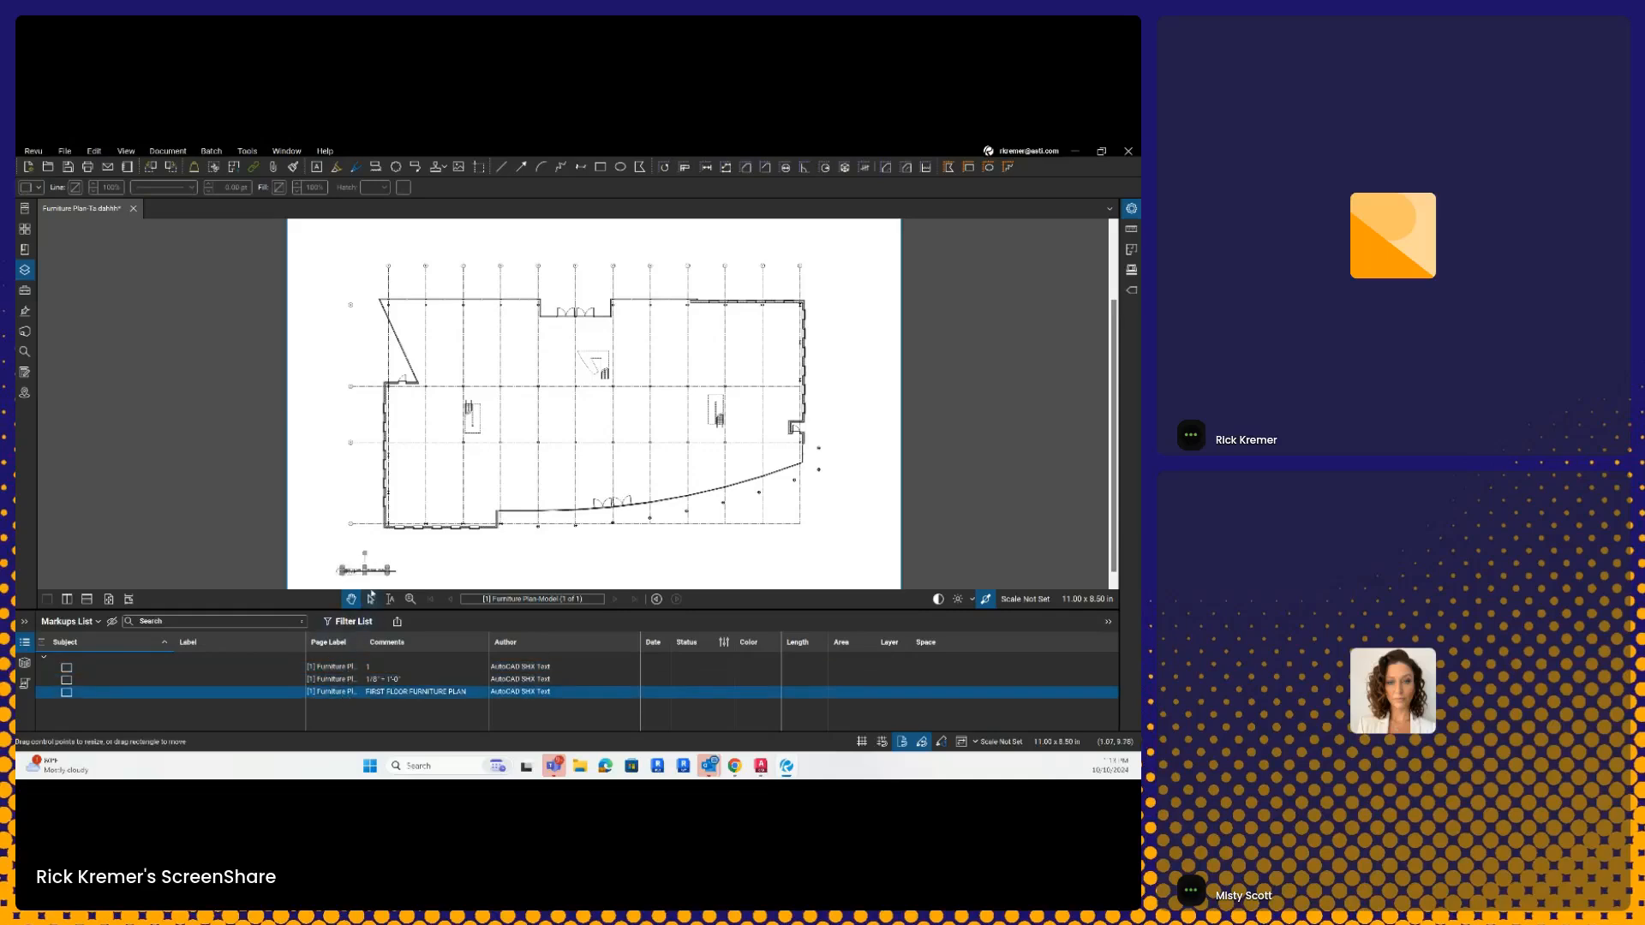
Step: Check which actions are available for the FIRST FLOOR FURNITURE PLAN markup and clear the selection
right_click(343, 697)
key("ctrl")
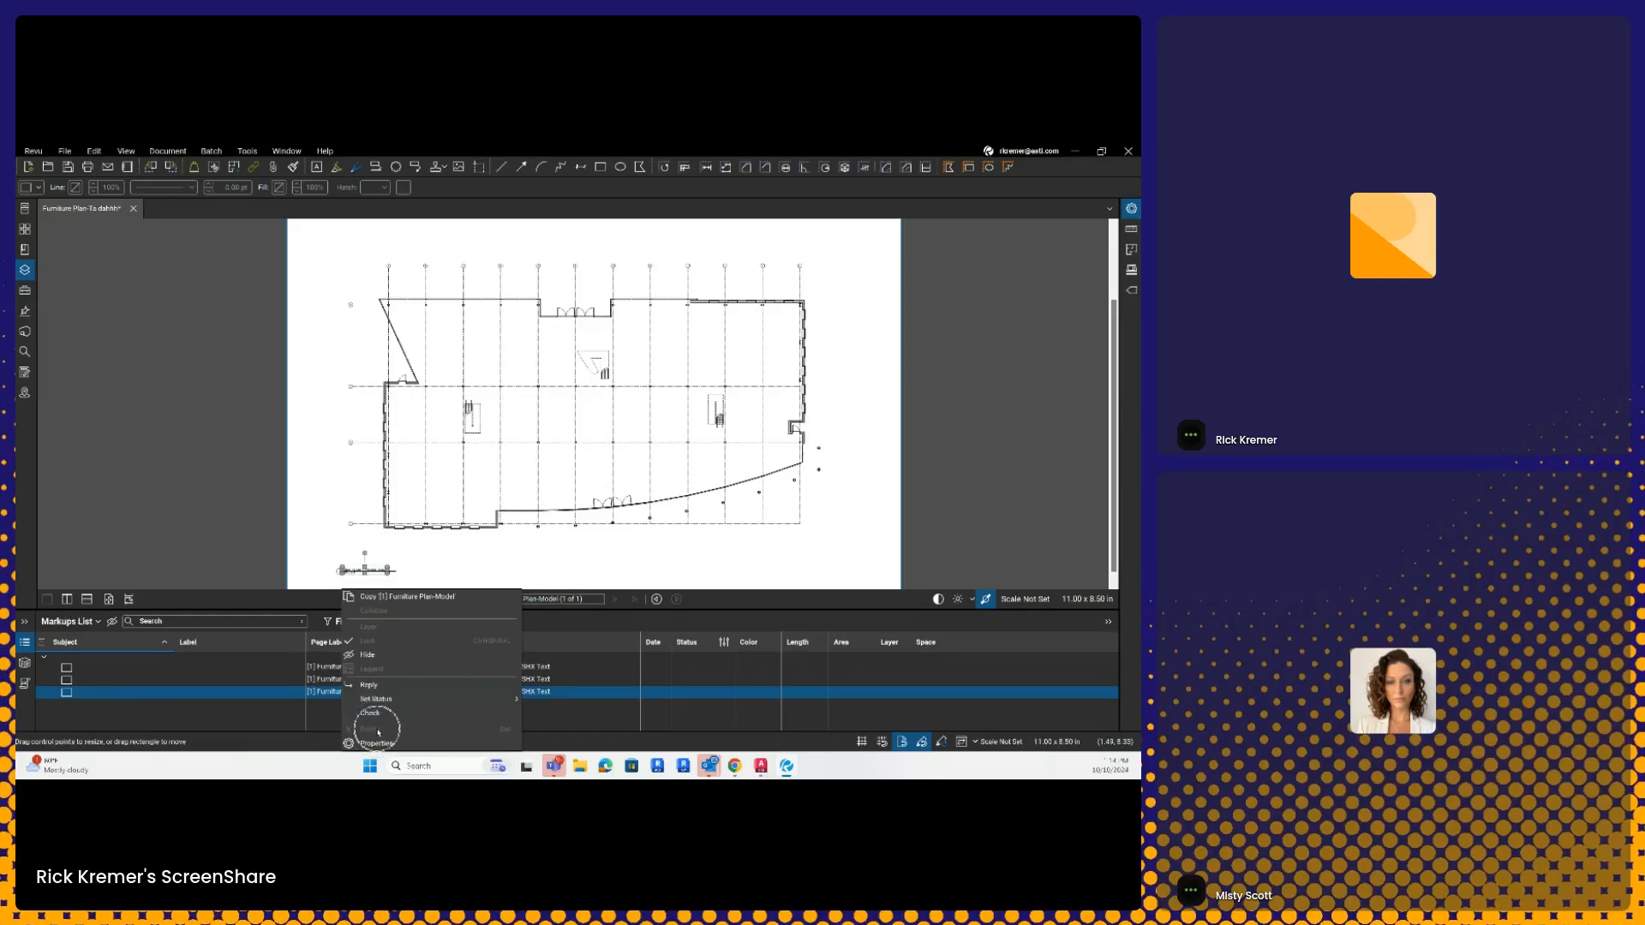
left_click(324, 693)
key("Escape")
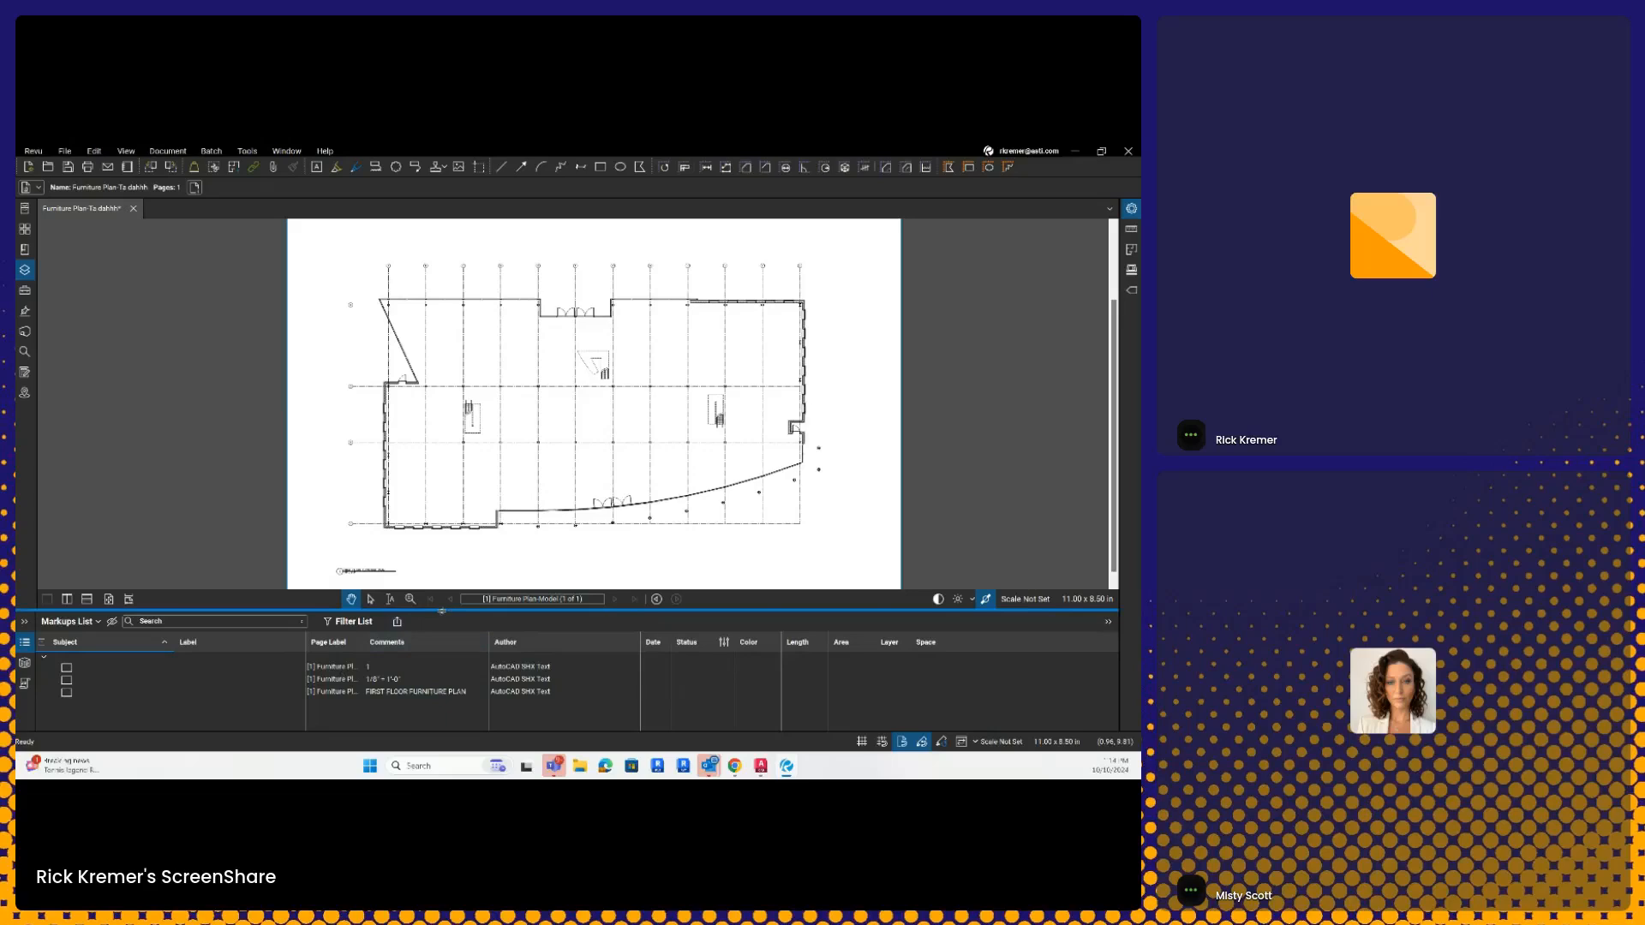
Step: Enlarge the Markups List and examine the comments and author of its entries
left_click_drag(441, 610, 437, 531)
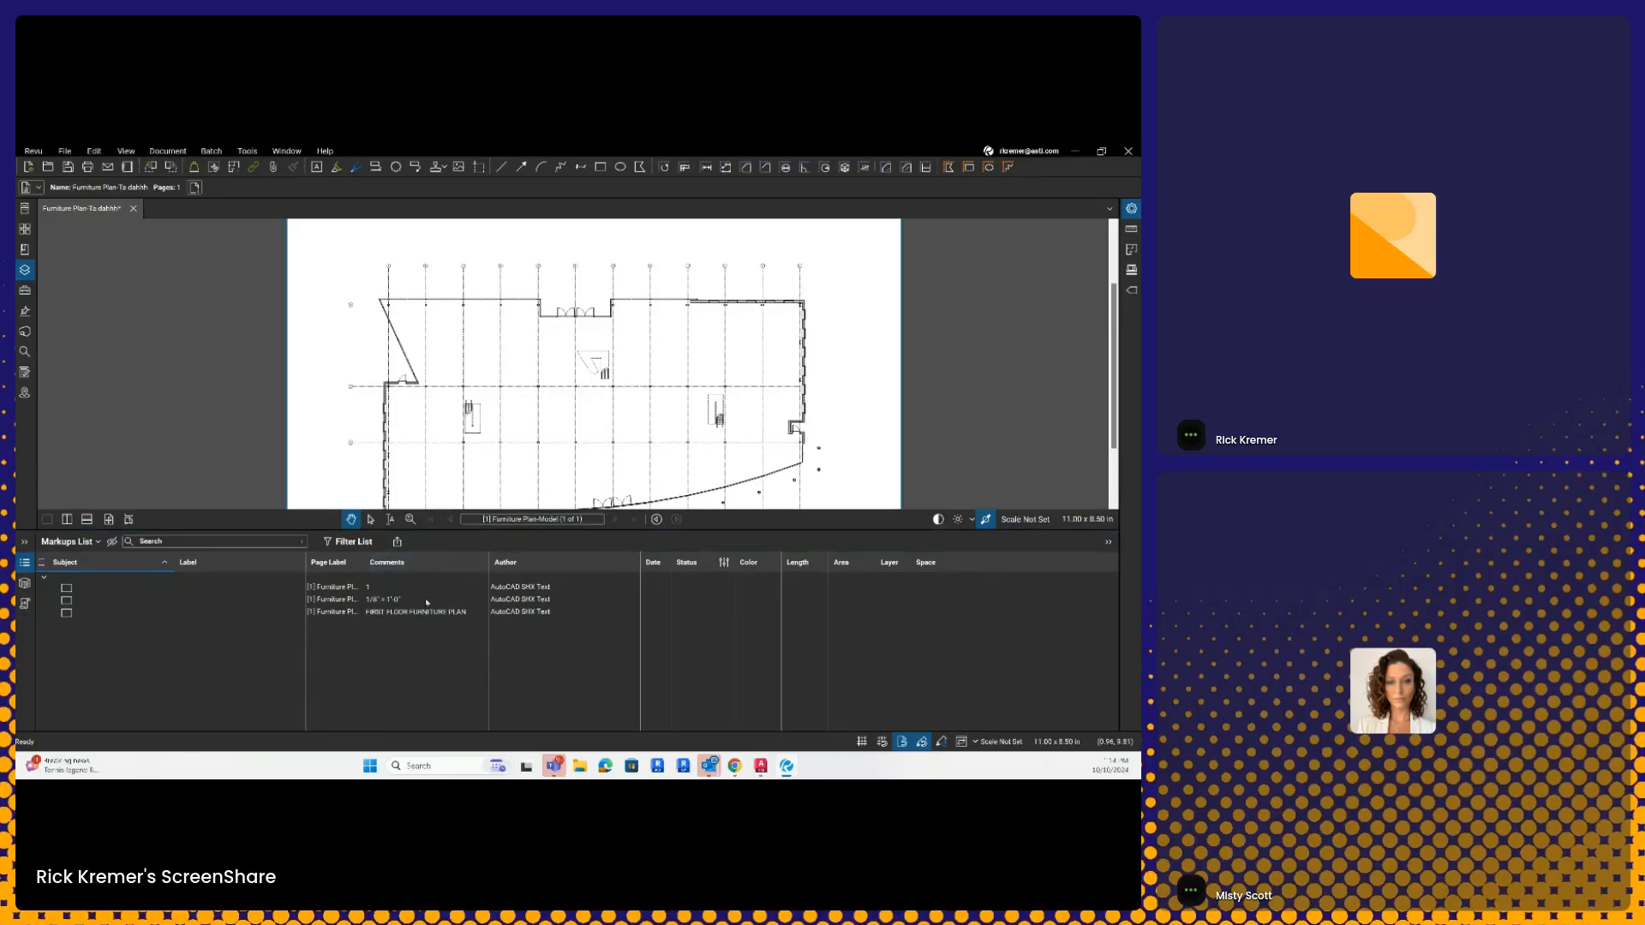
key("ctrl")
key("ctrl")
key("ctrl")
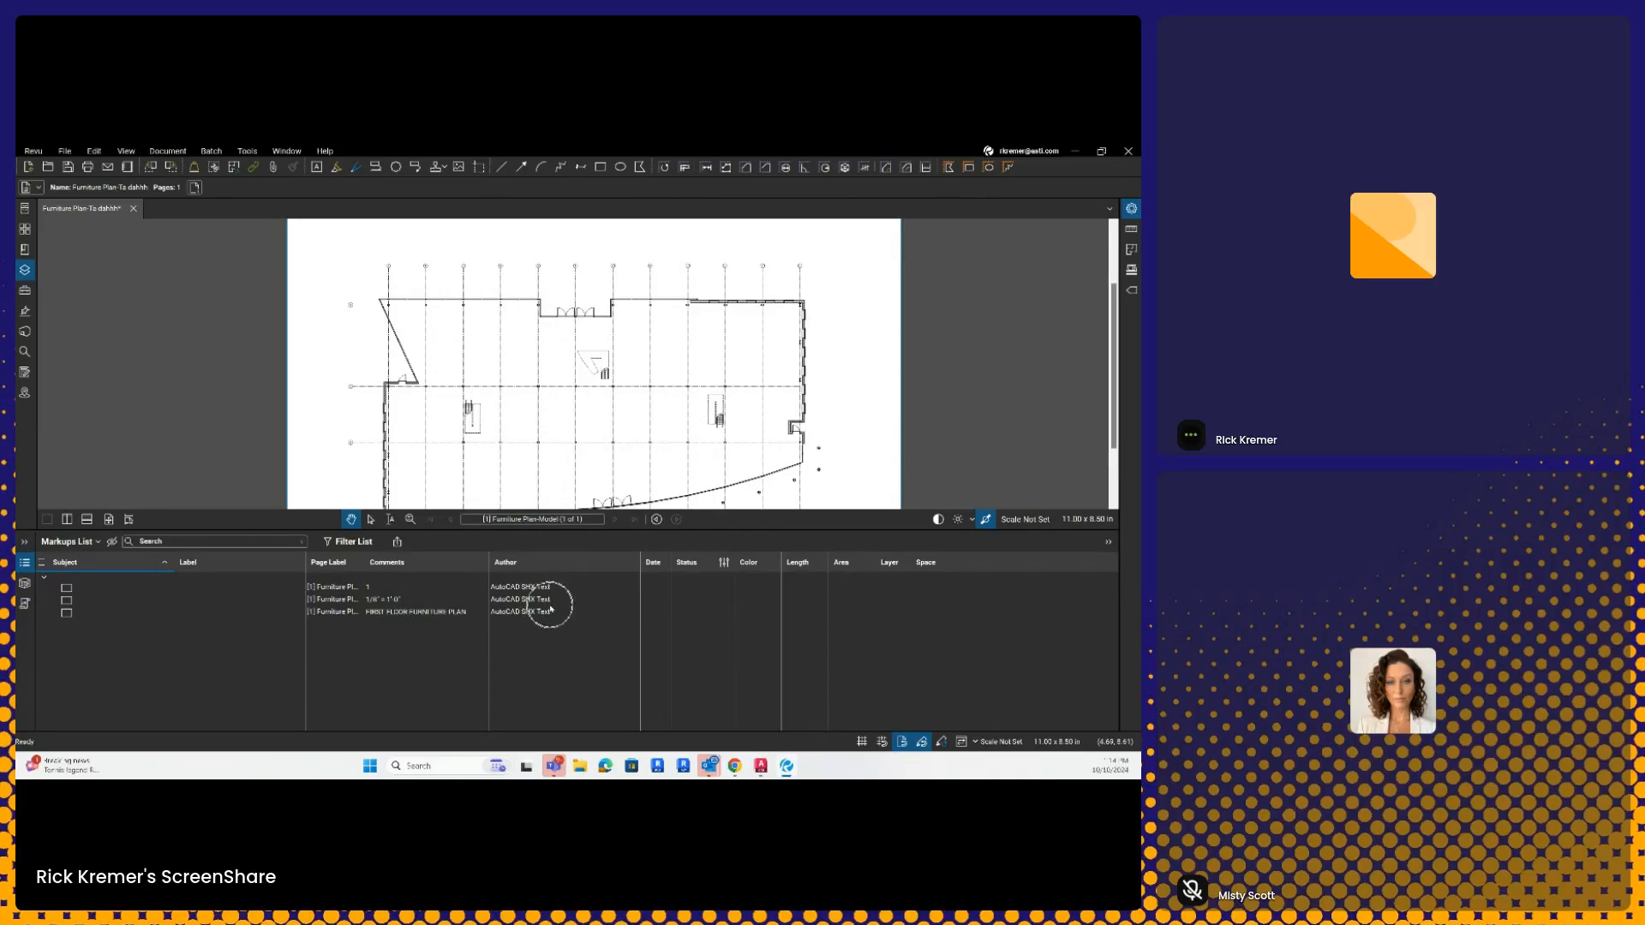
Step: Flatten all markups on every page of the furniture plan PDF
left_click(178, 153)
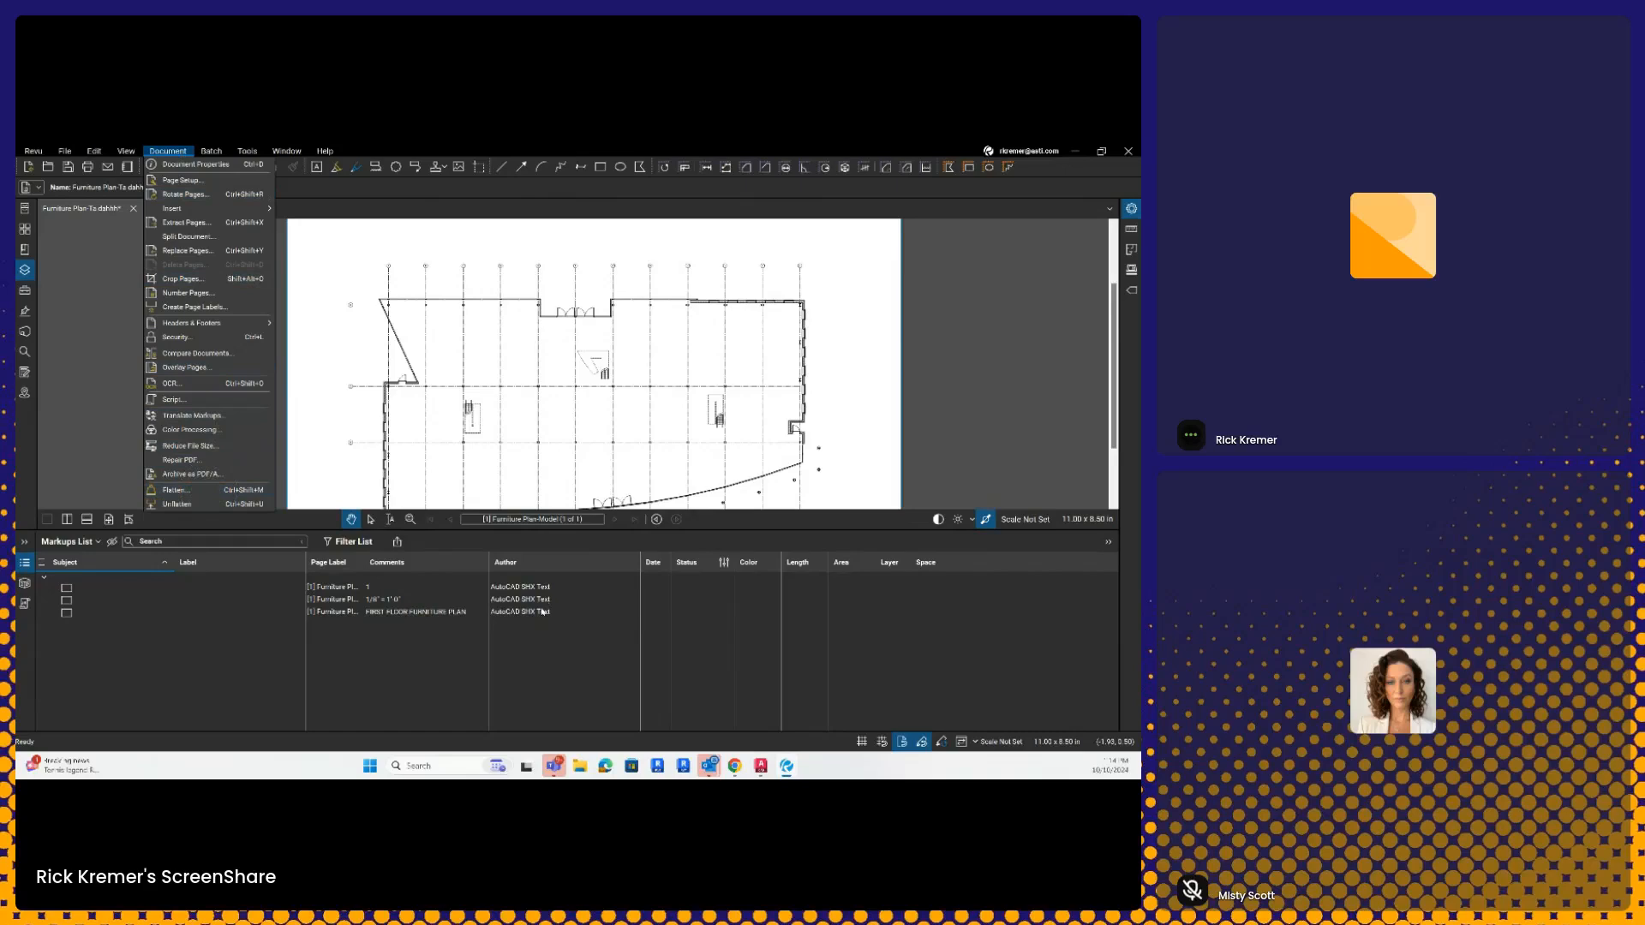
key("ctrl")
left_click(203, 496)
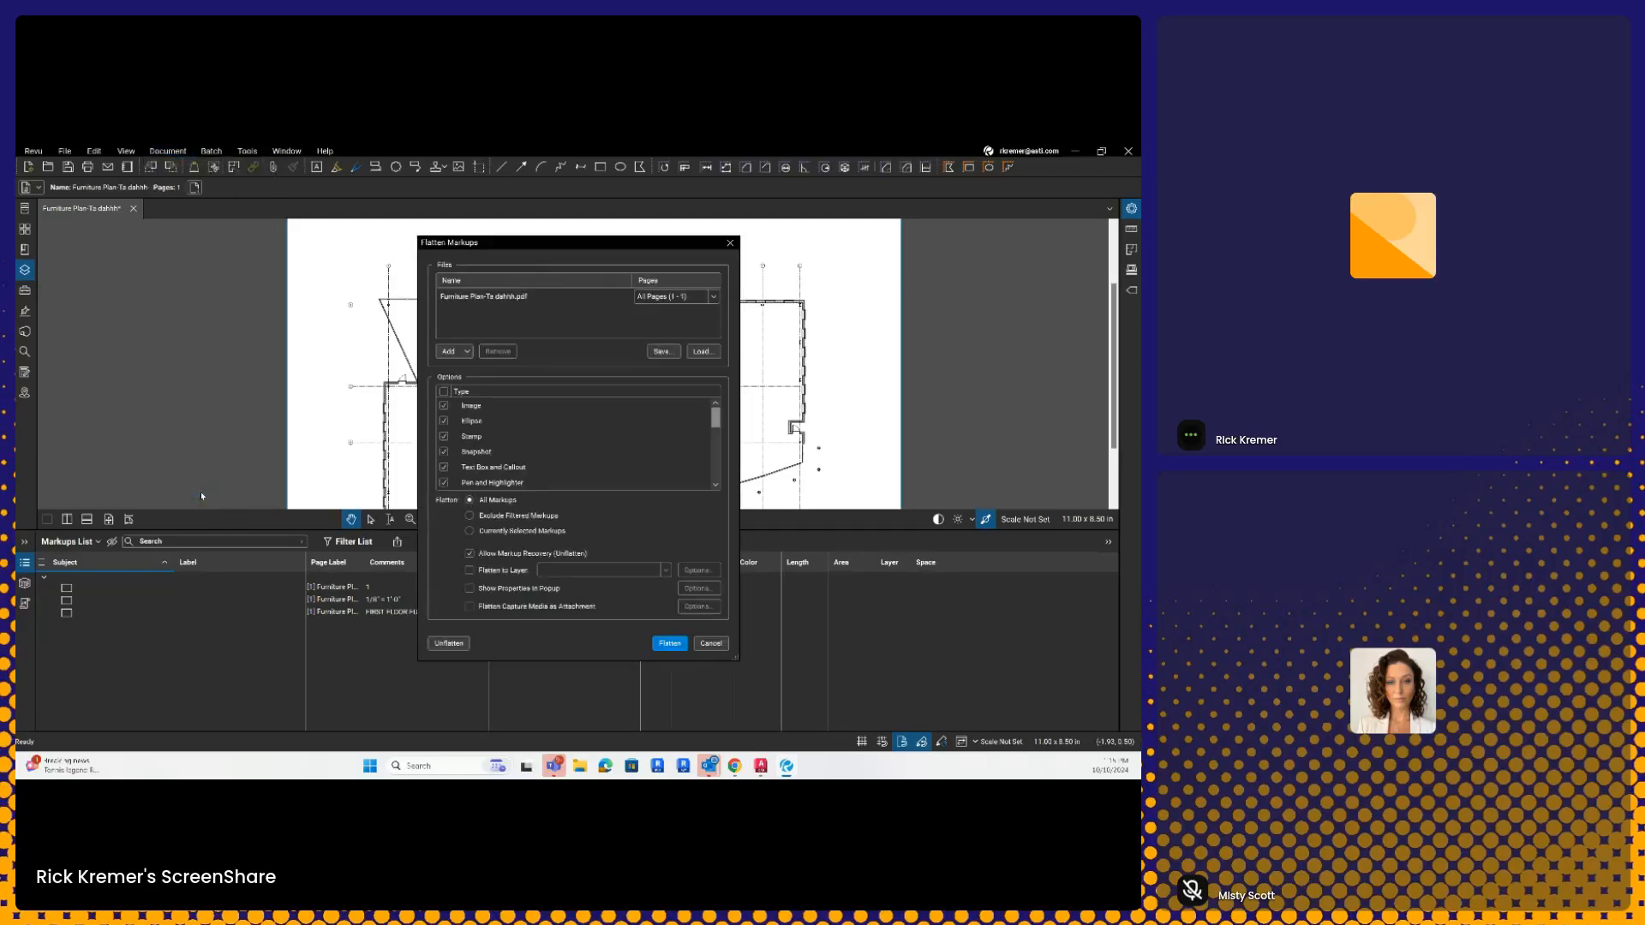
left_click(487, 467)
left_click(484, 557)
key("ctrl")
key("ctrl")
key("ctrl")
key("ctrl")
left_click(669, 644)
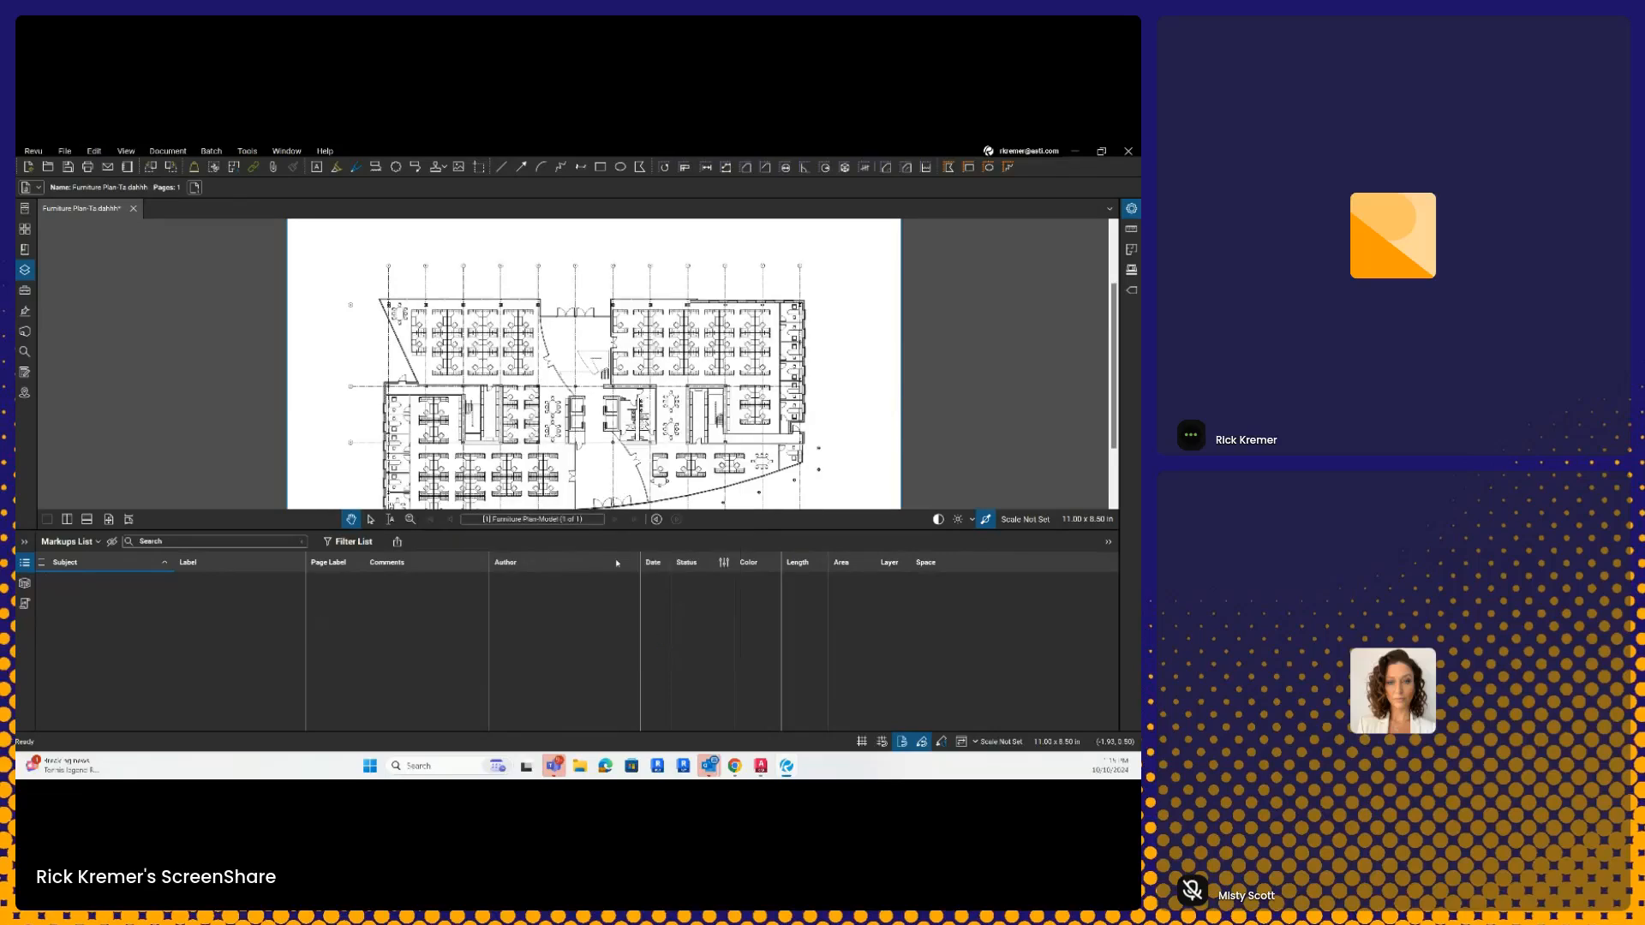
Step: Check that the Markups List has been cleared and save the furniture plan PDF
key("ctrl")
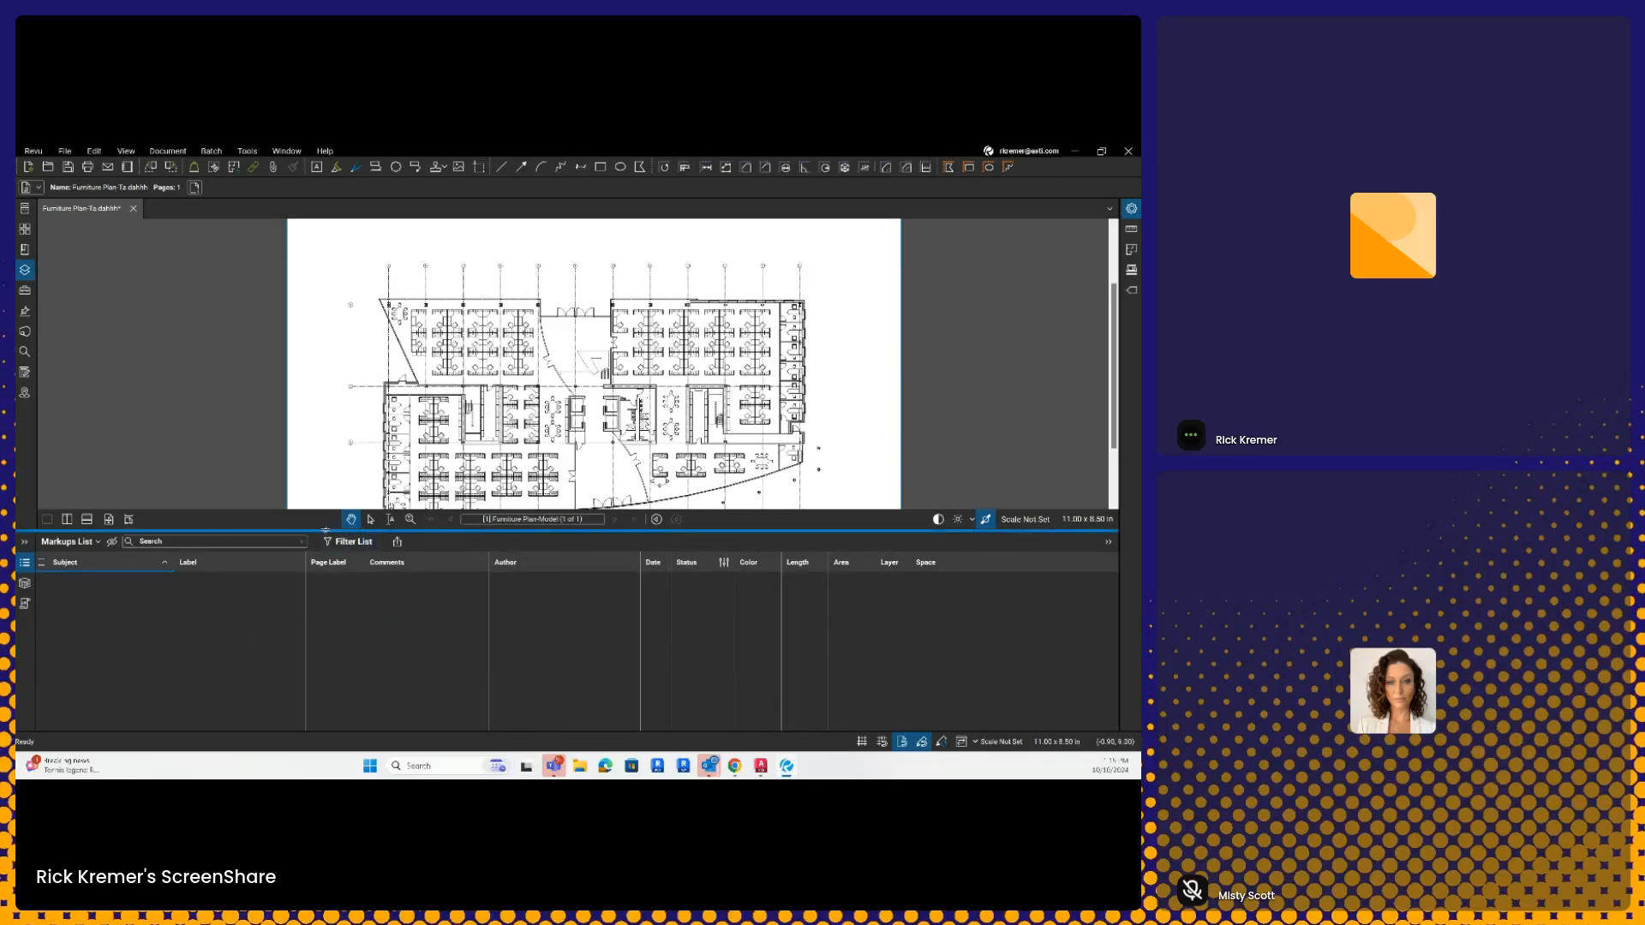
key("ctrl")
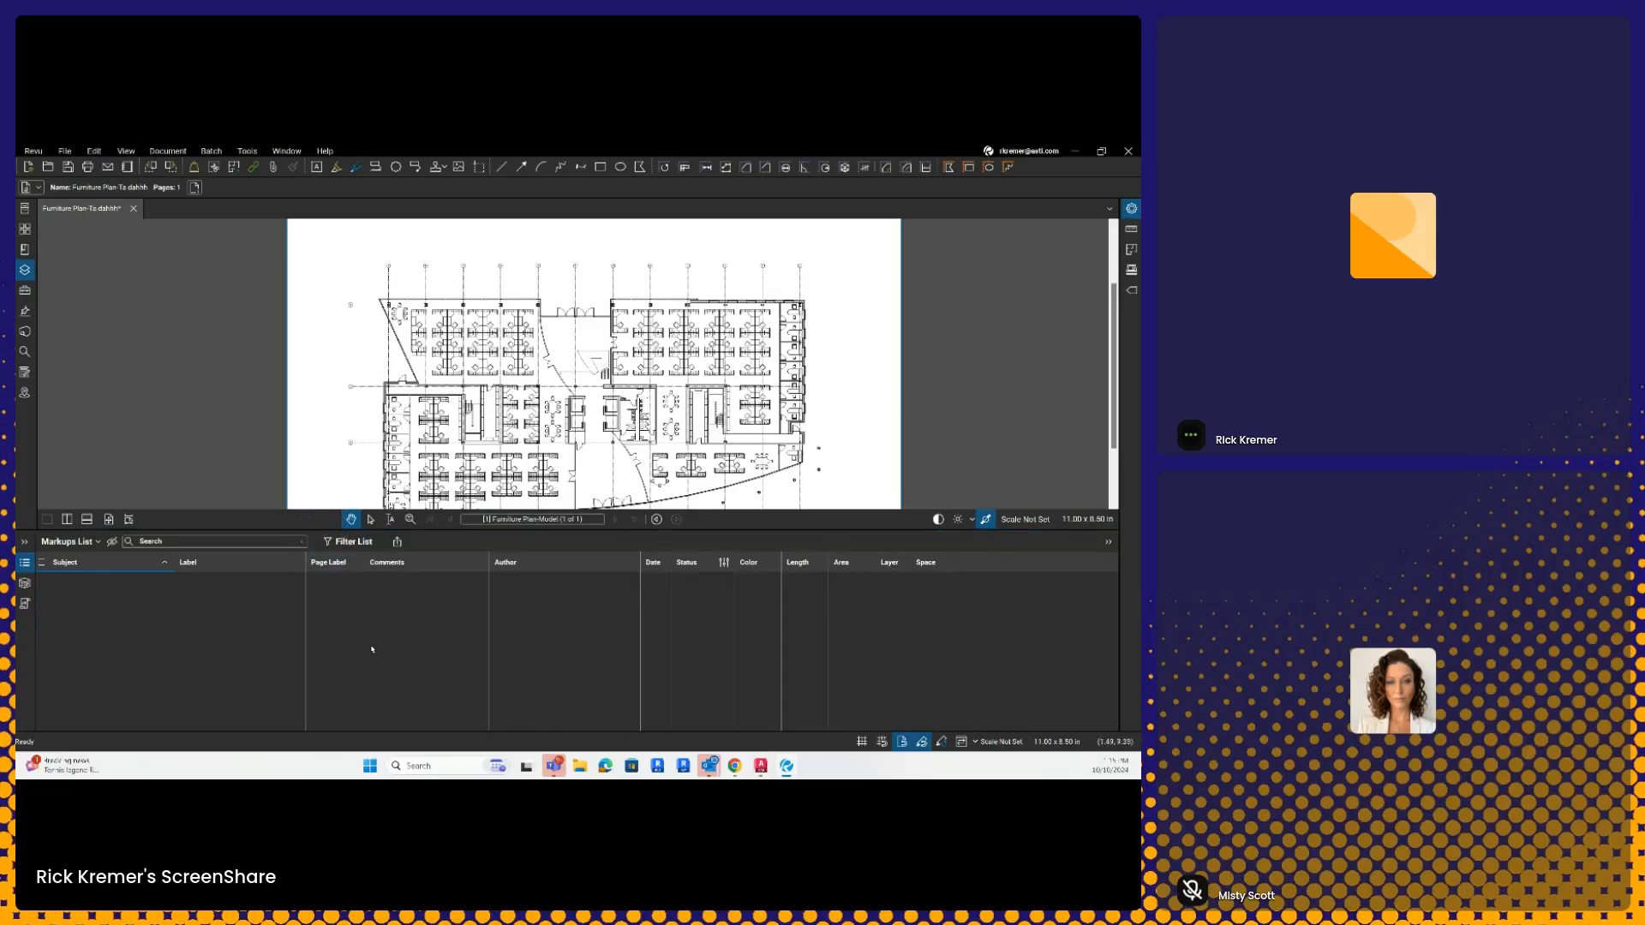
left_click(68, 169)
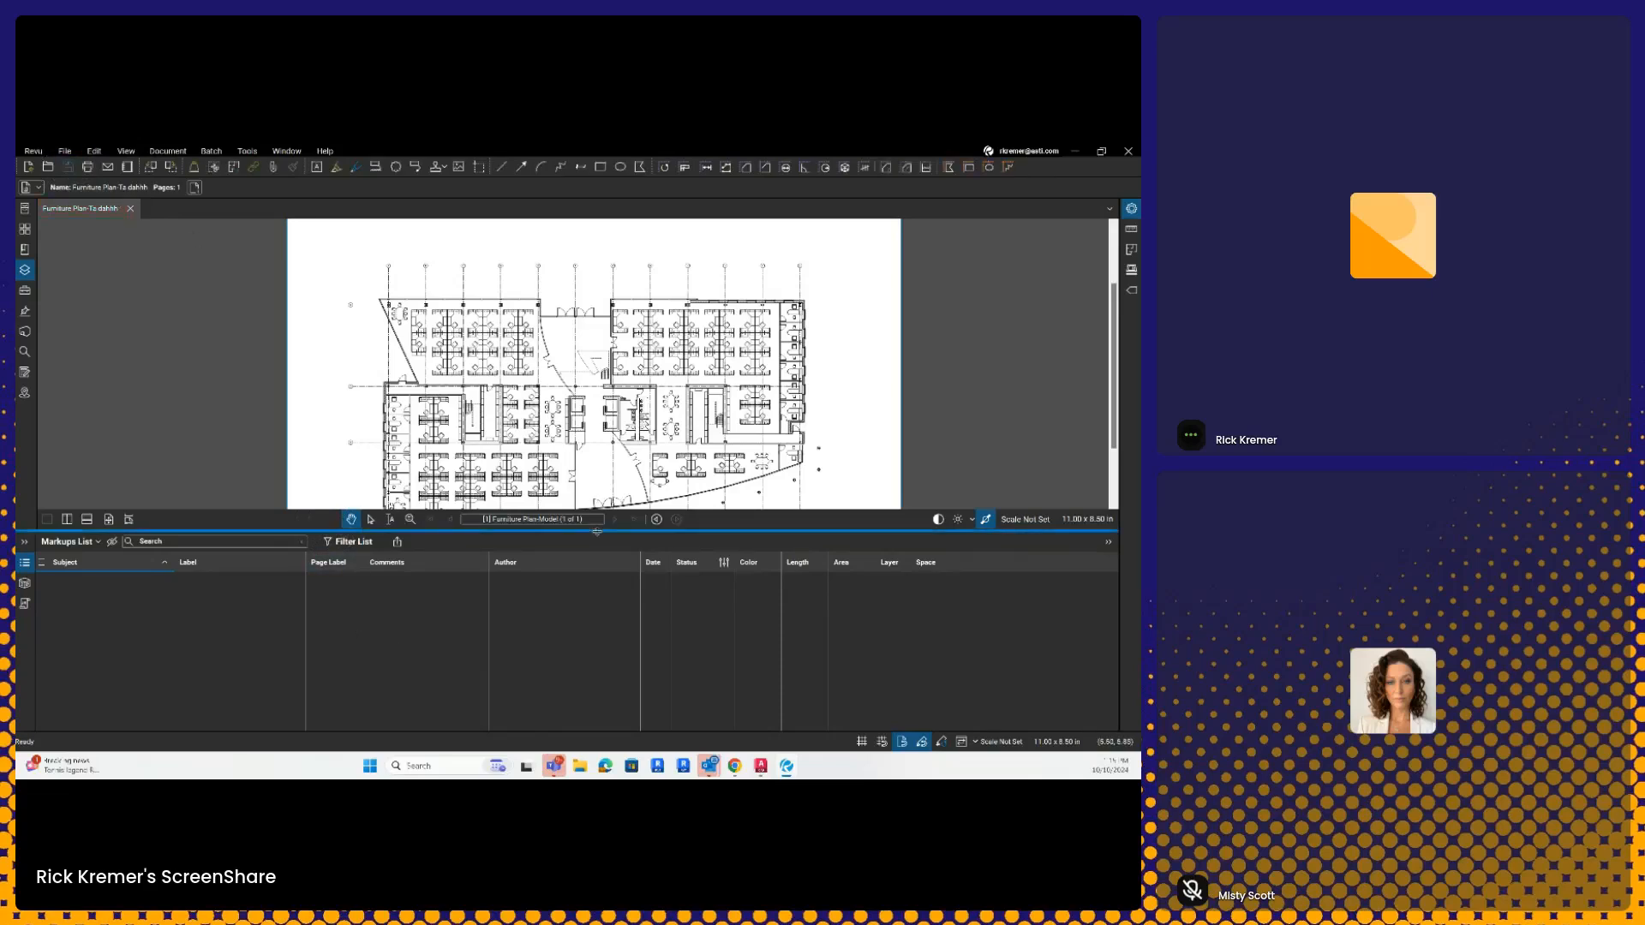
Step: Look over the document's layers and their print settings, and close the layers list
left_click(26, 272)
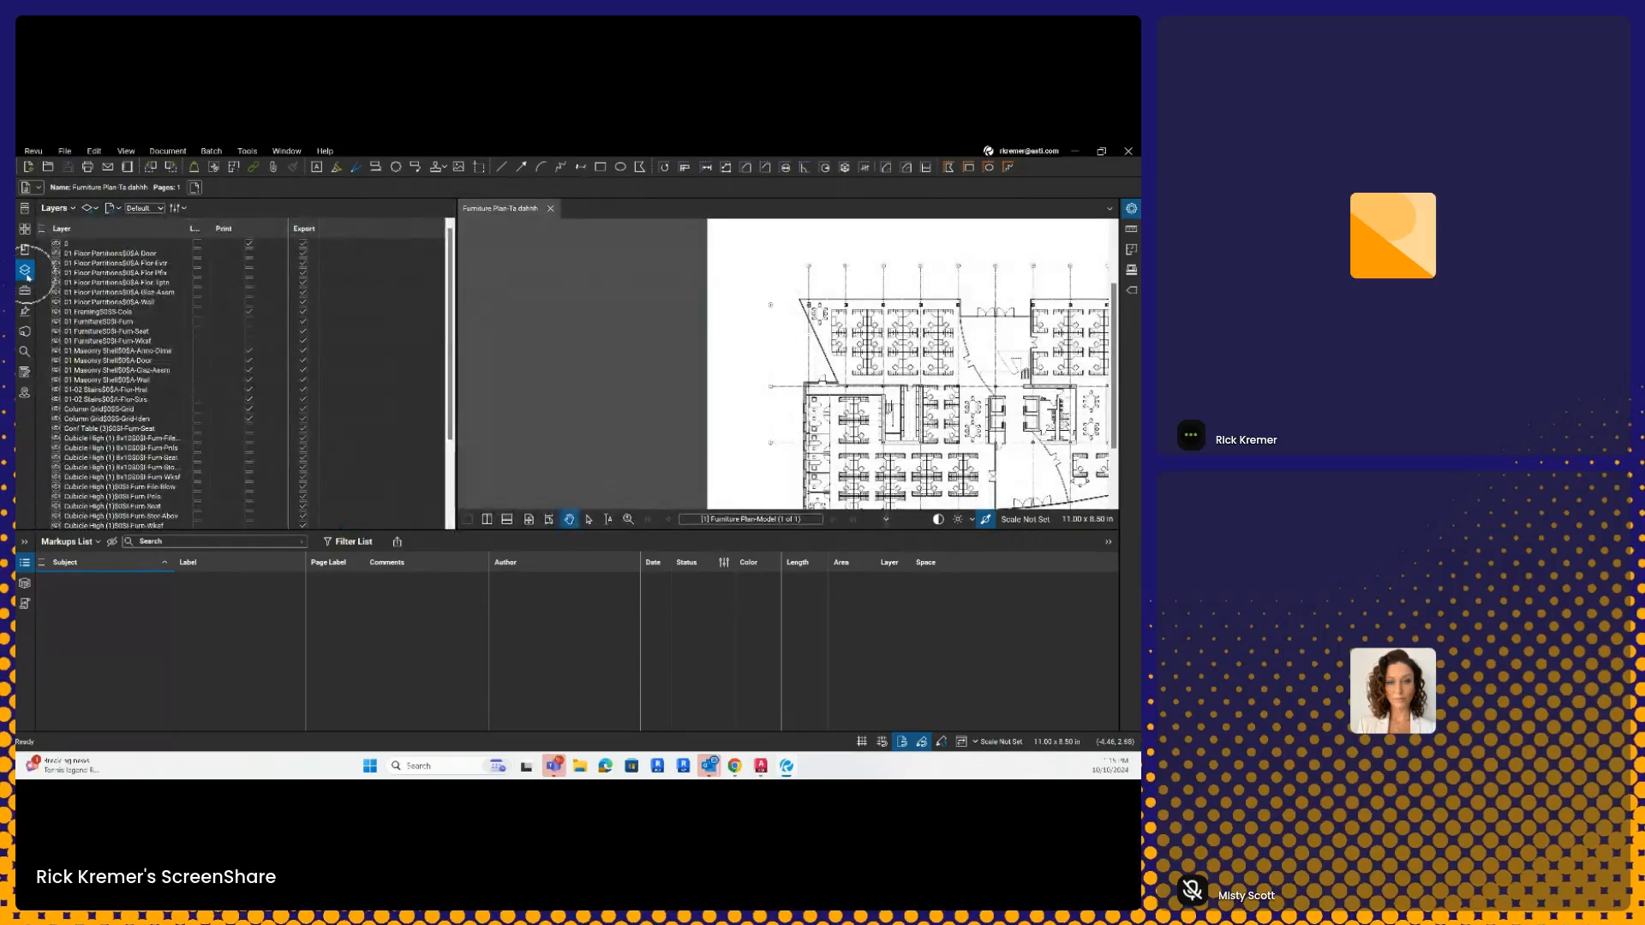
left_click(26, 272)
key("ctrl")
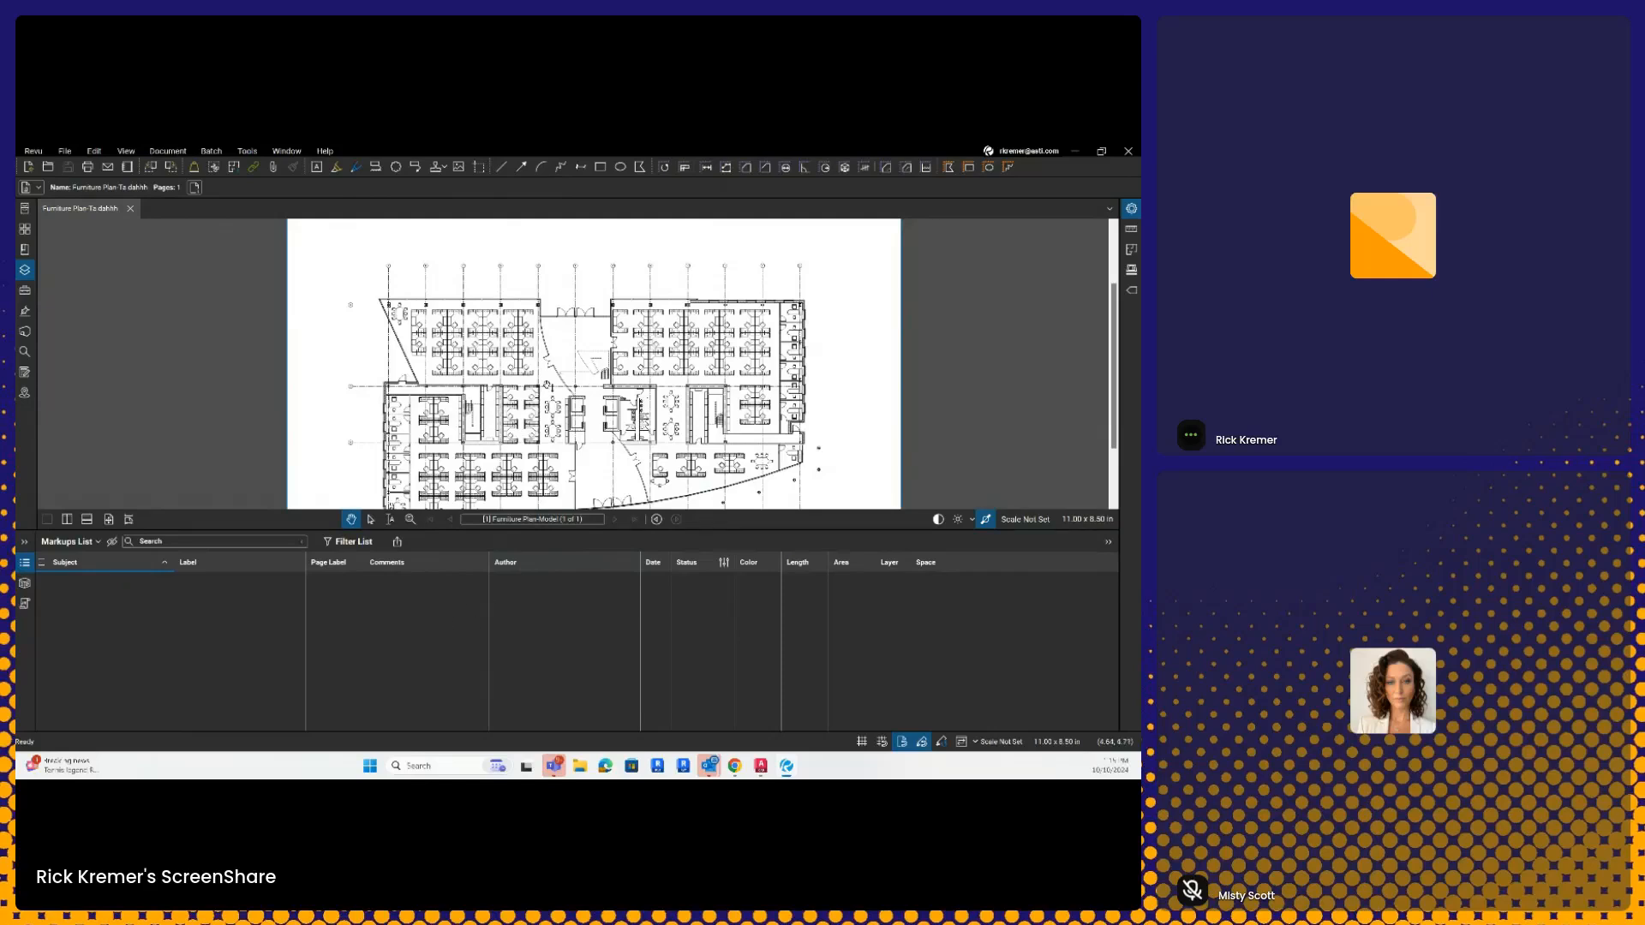
Step: Reduce the height of the Markups List and inspect the drawing title and scale note below the floor plan
scroll(544, 428, "down", 1)
left_click_drag(533, 530, 540, 683)
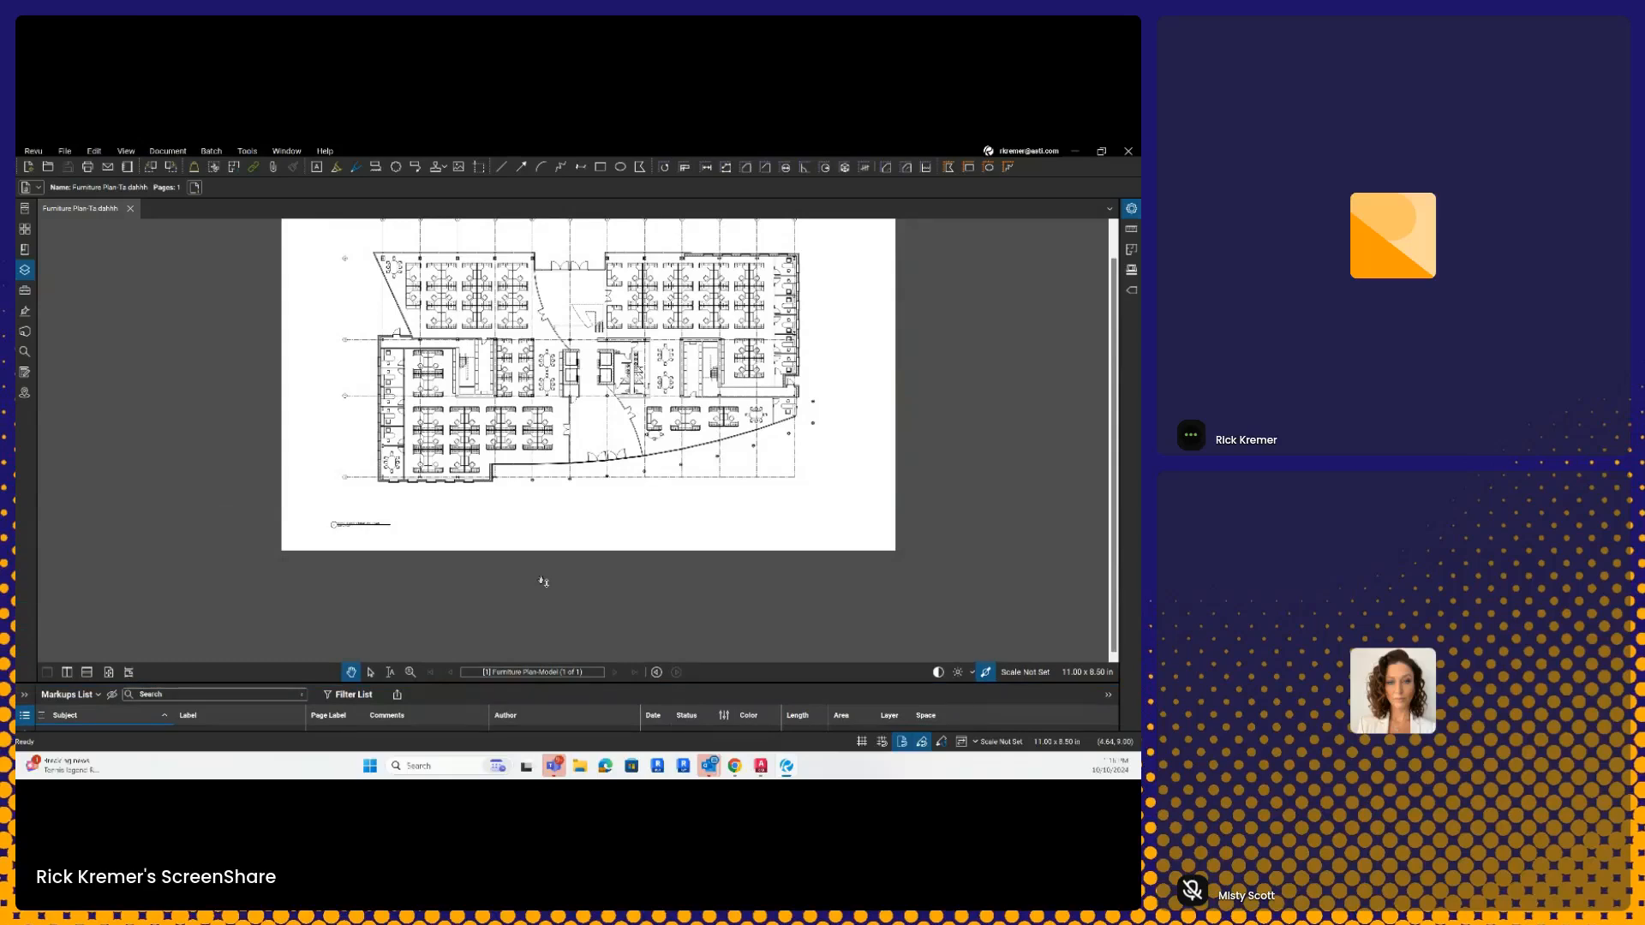
key("ctrl")
scroll(347, 543, "up", 3)
scroll(347, 543, "down", 4)
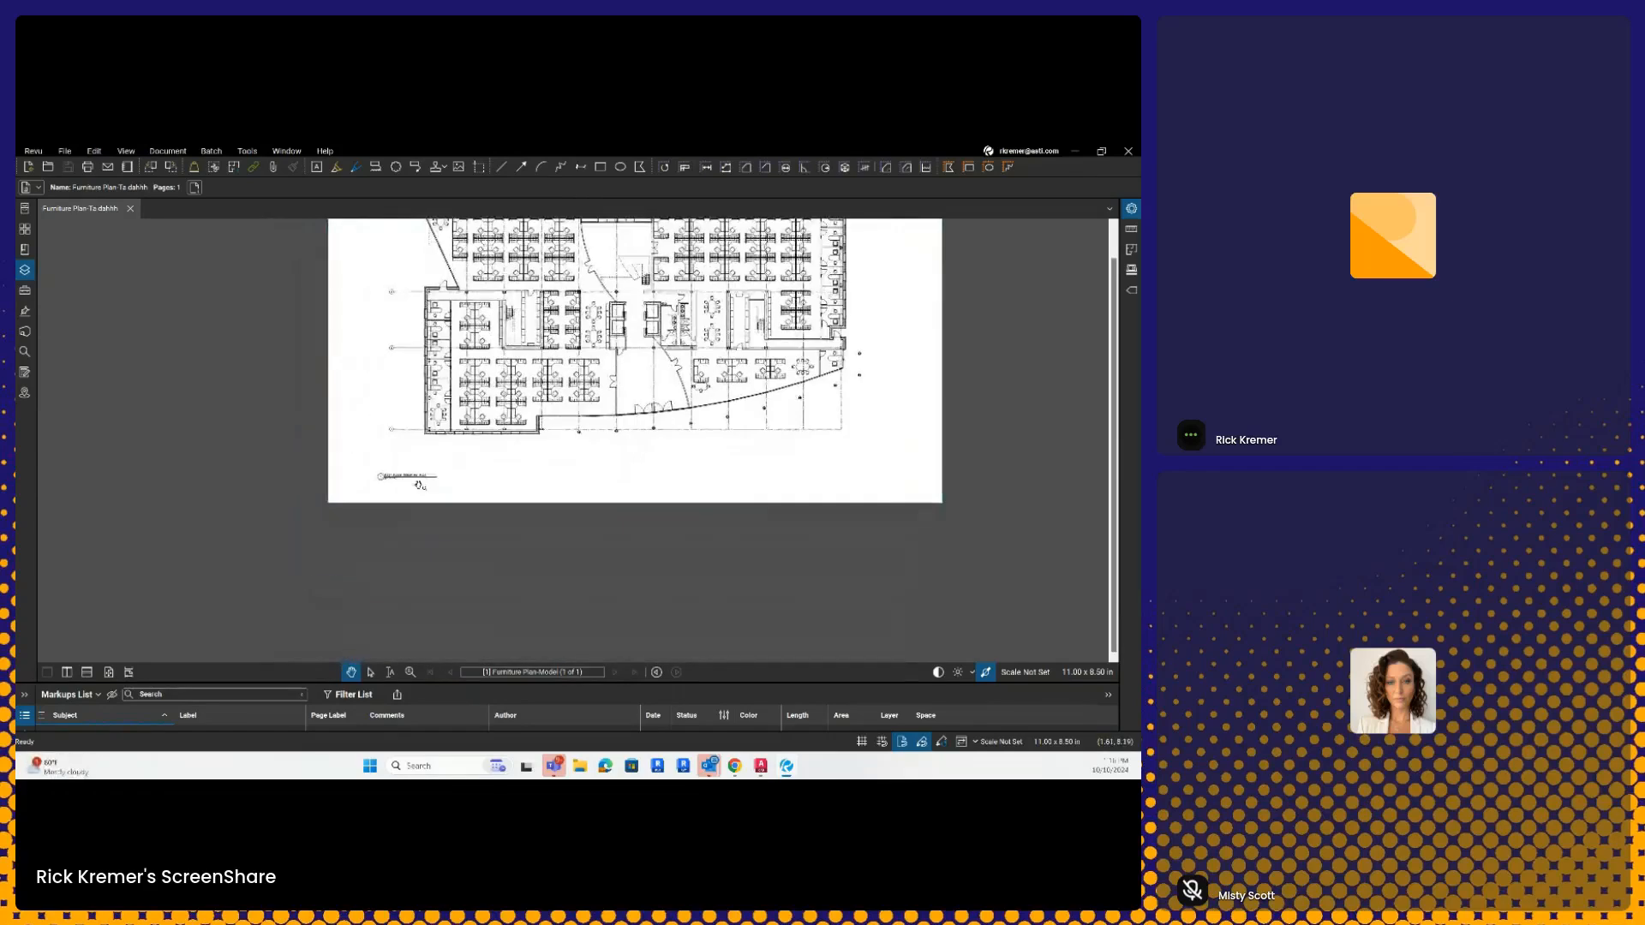
scroll(399, 486, "up", 5)
key("ctrl")
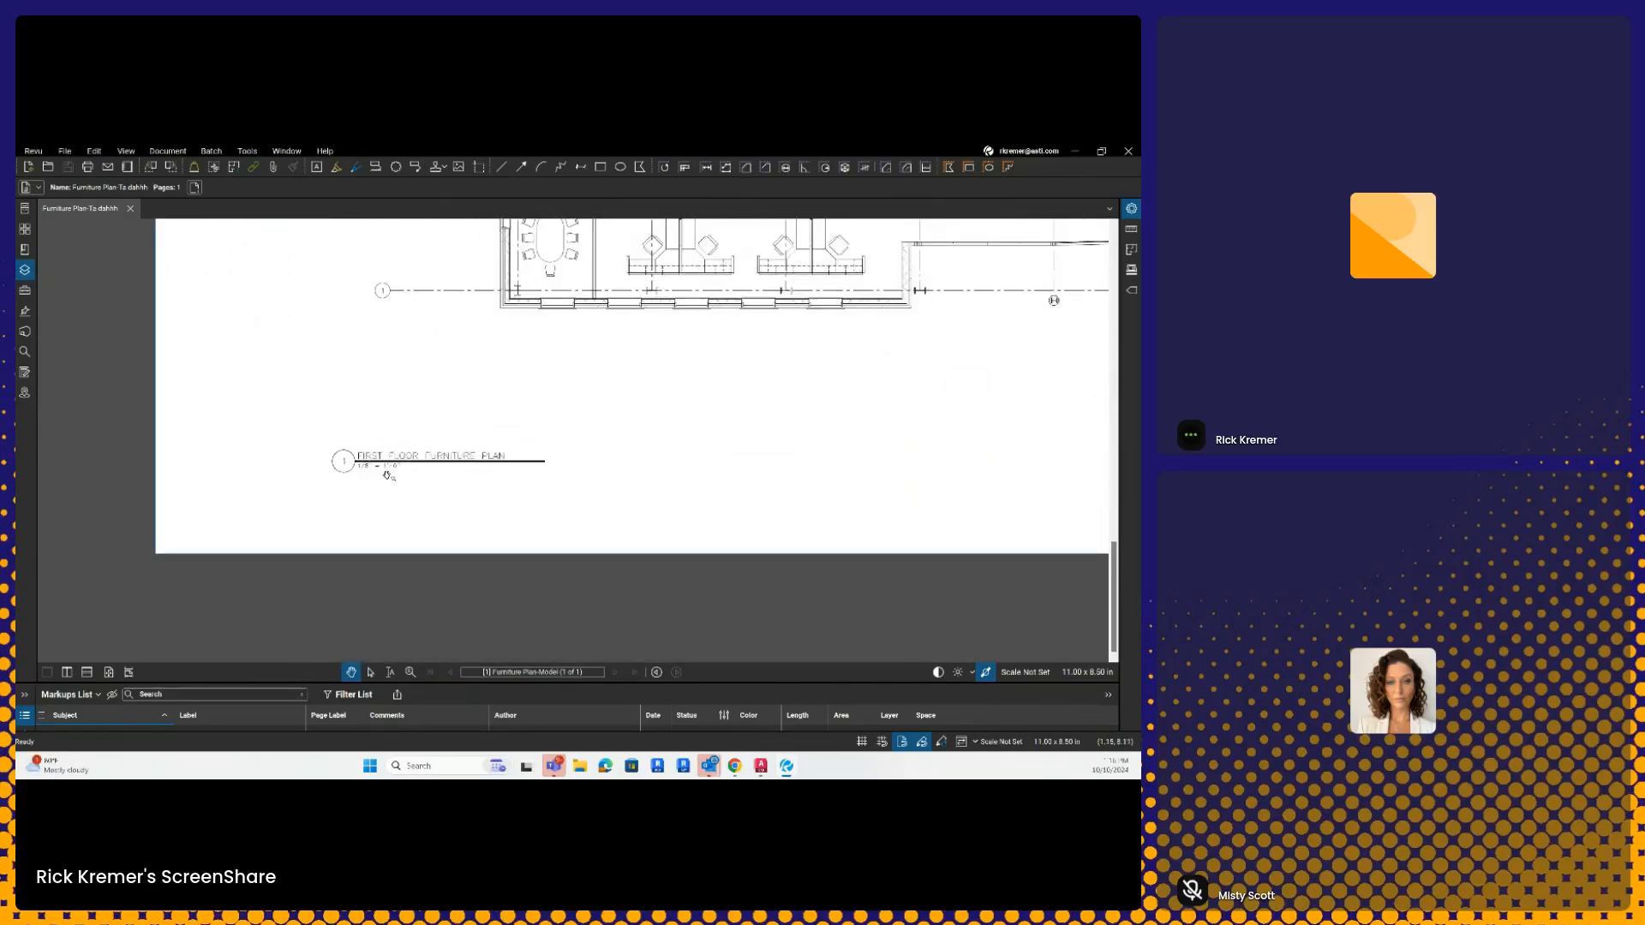
scroll(387, 476, "down", 5)
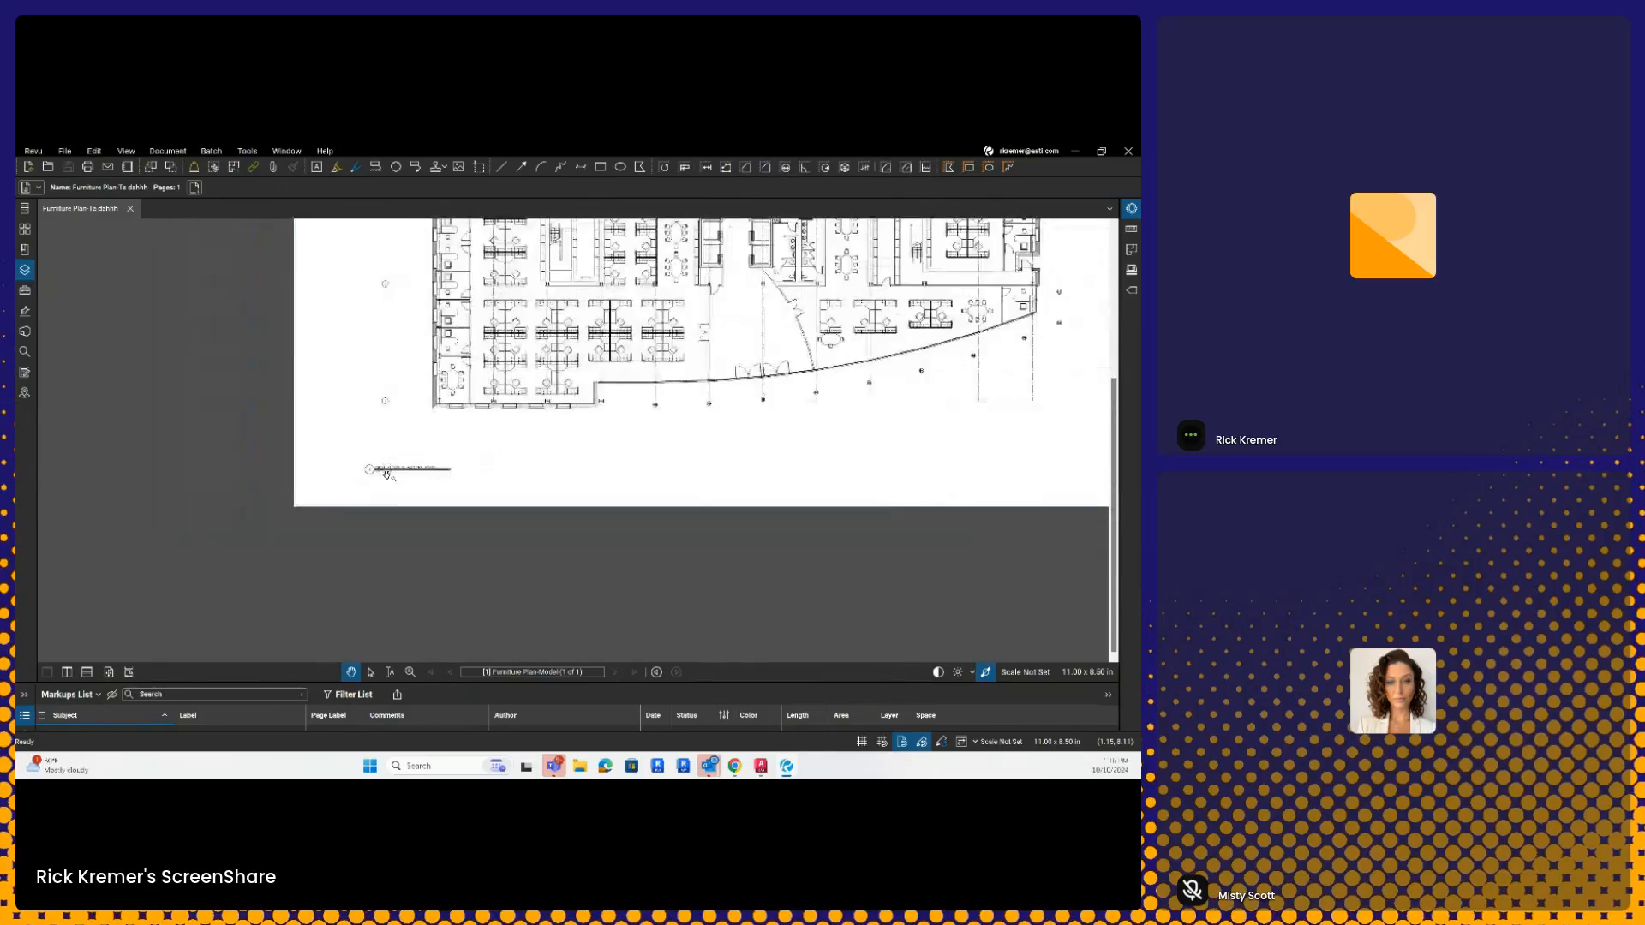
left_click_drag(515, 471, 506, 515)
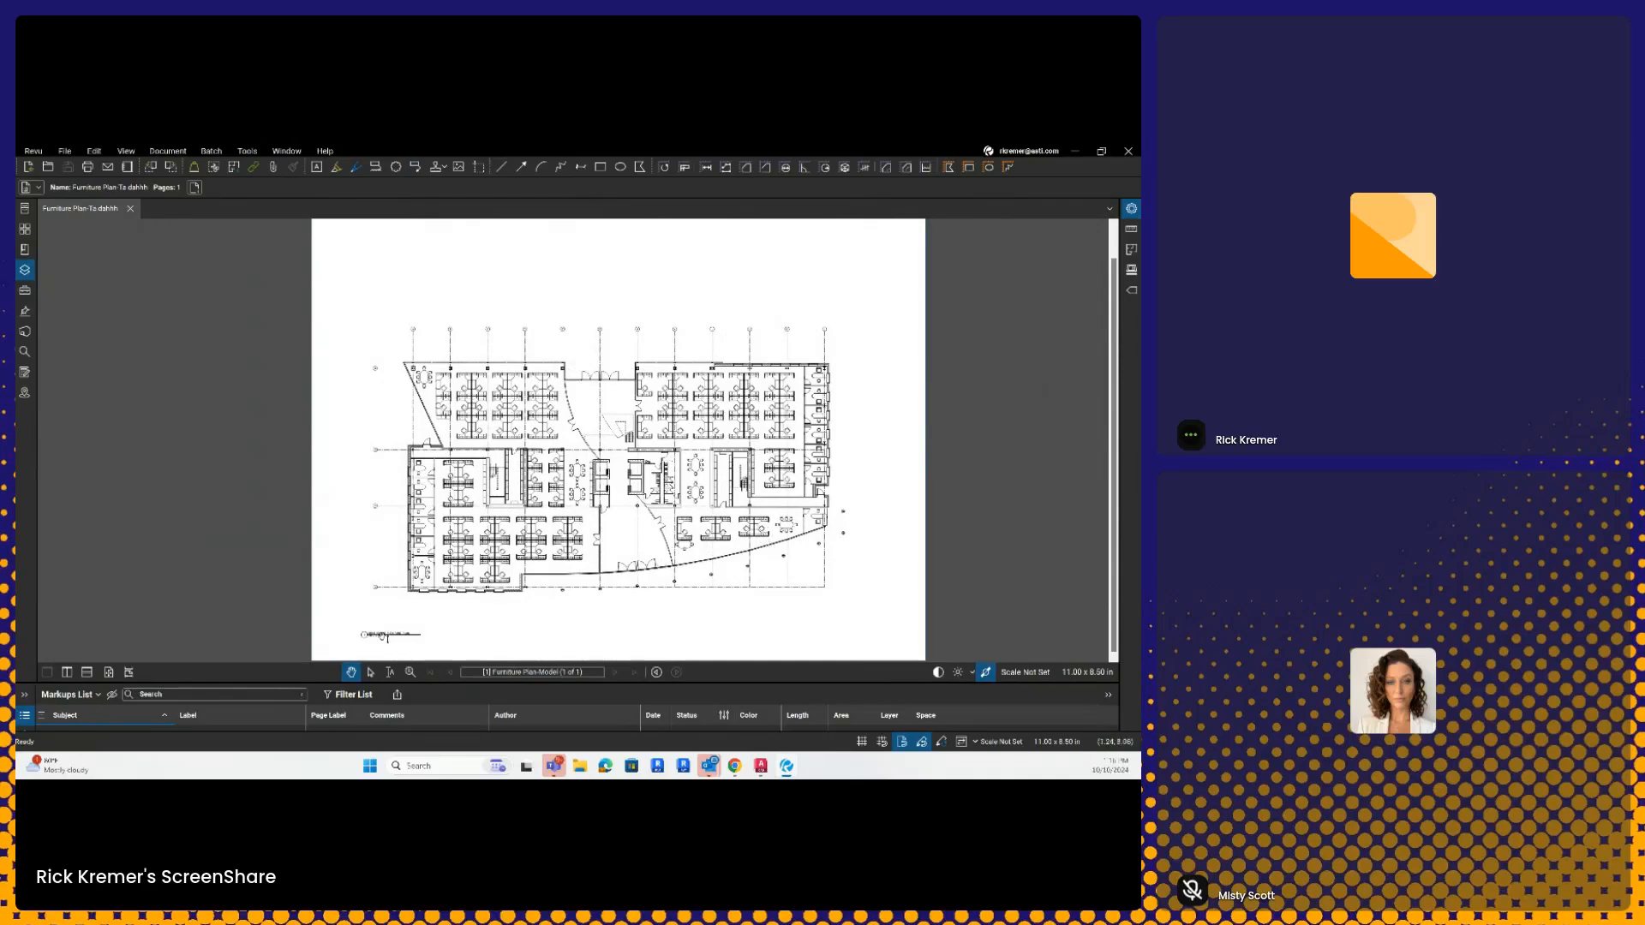
Step: Open the page scale settings for the selected page and choose the preset scale 1/8" = 1'-0"
left_click(1012, 674)
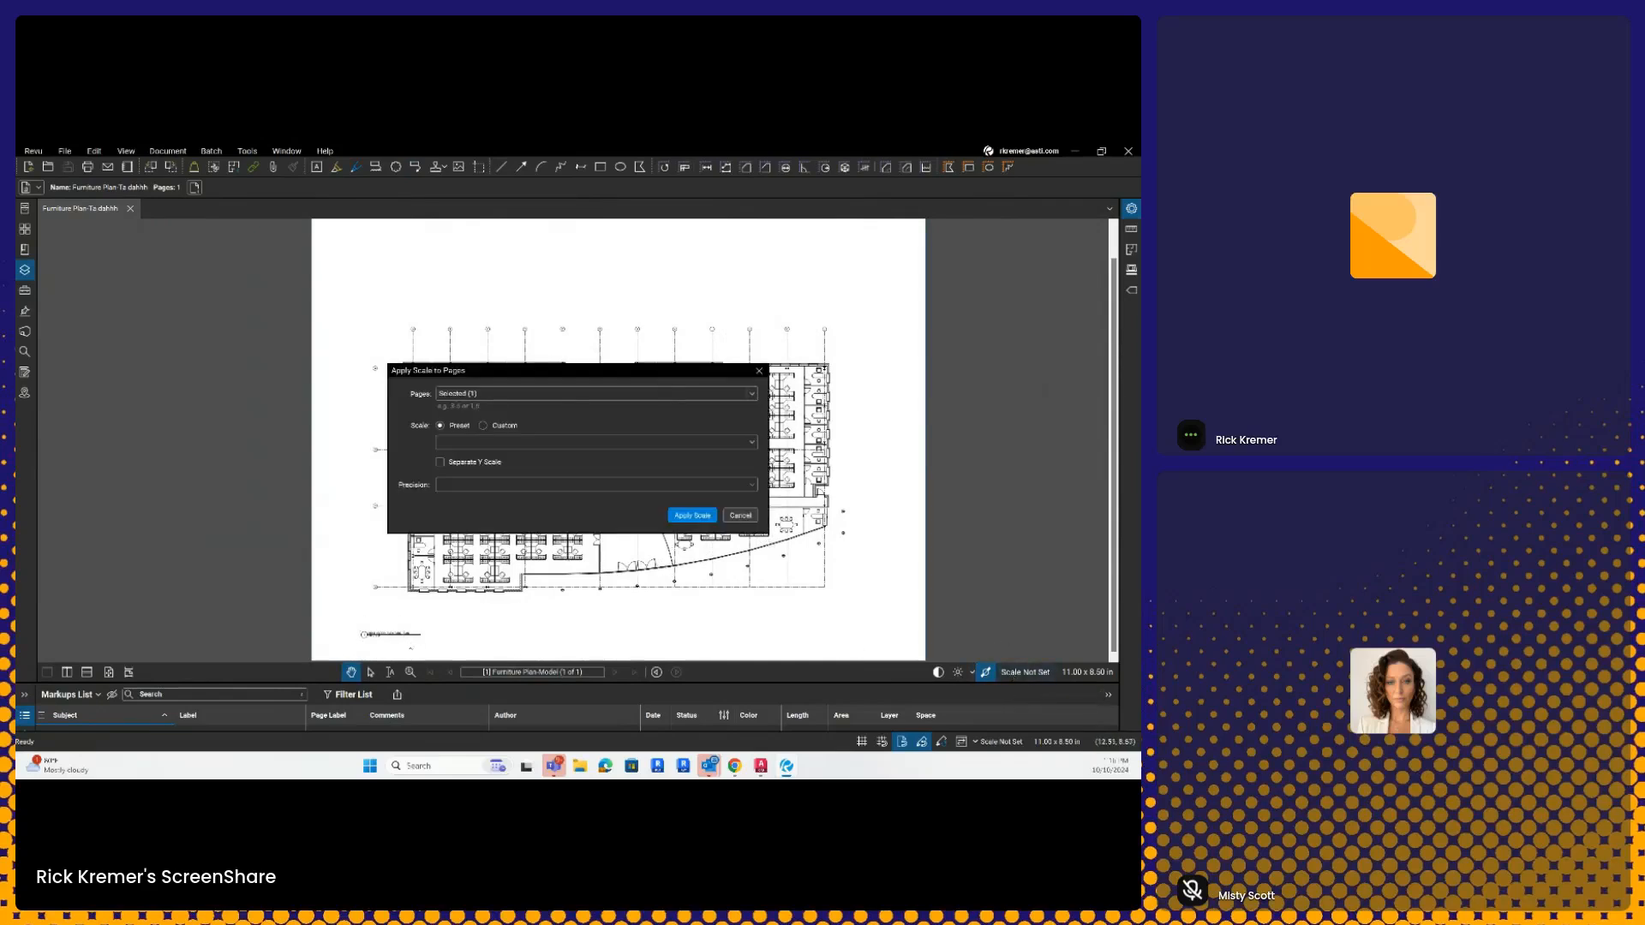
left_click(473, 444)
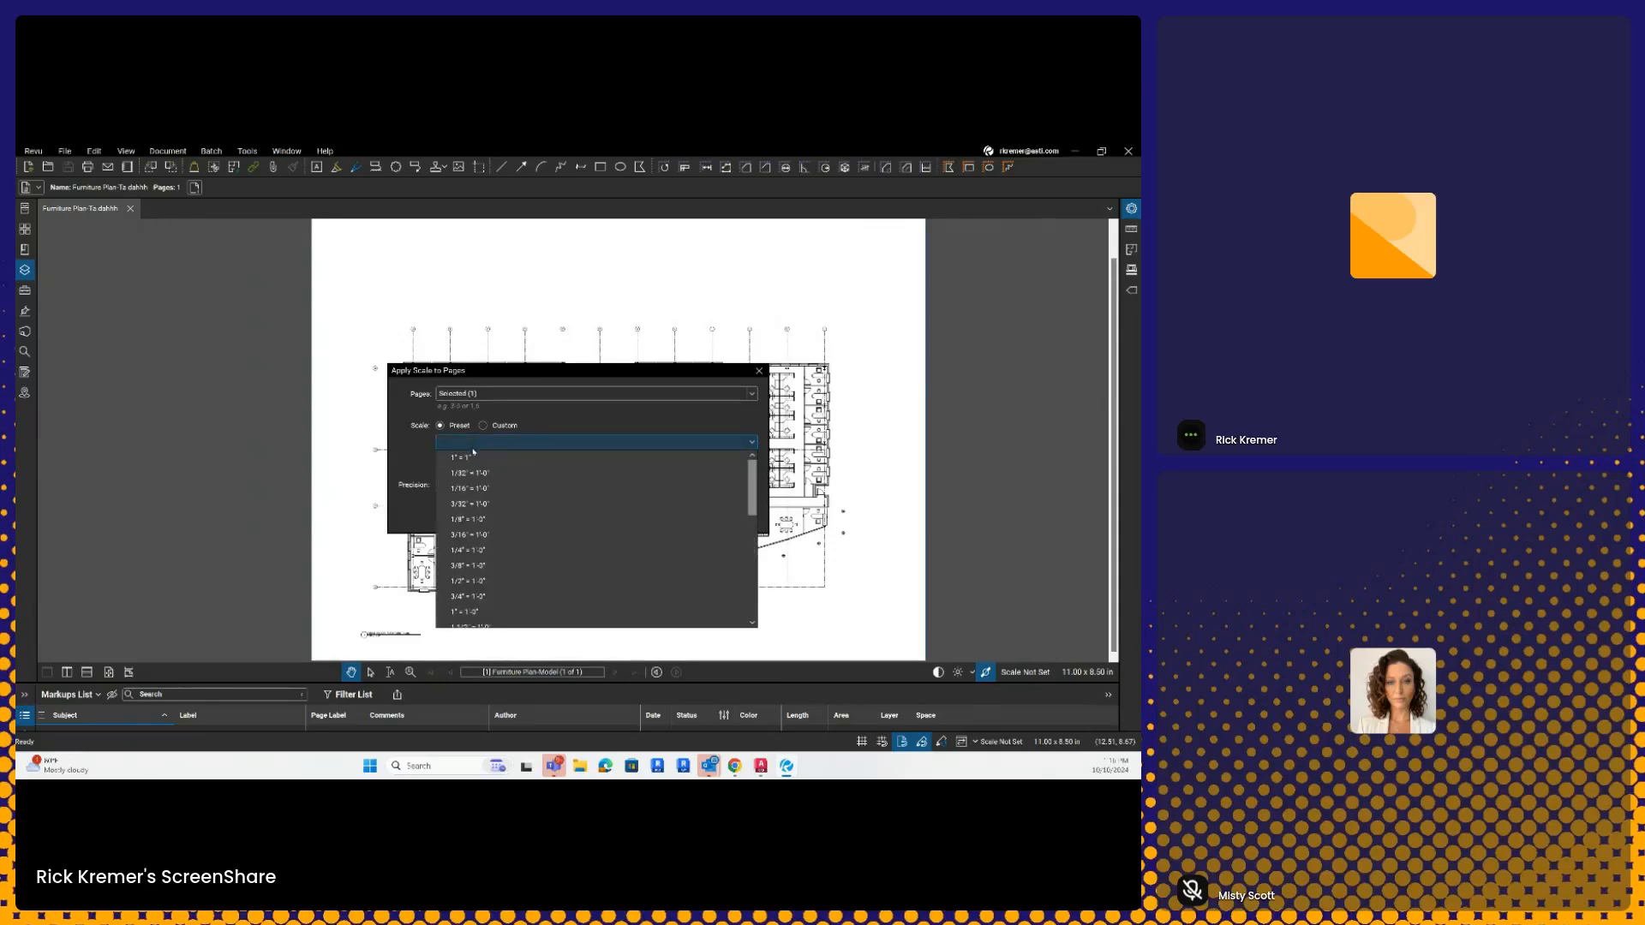
scroll(481, 518, "down", 1)
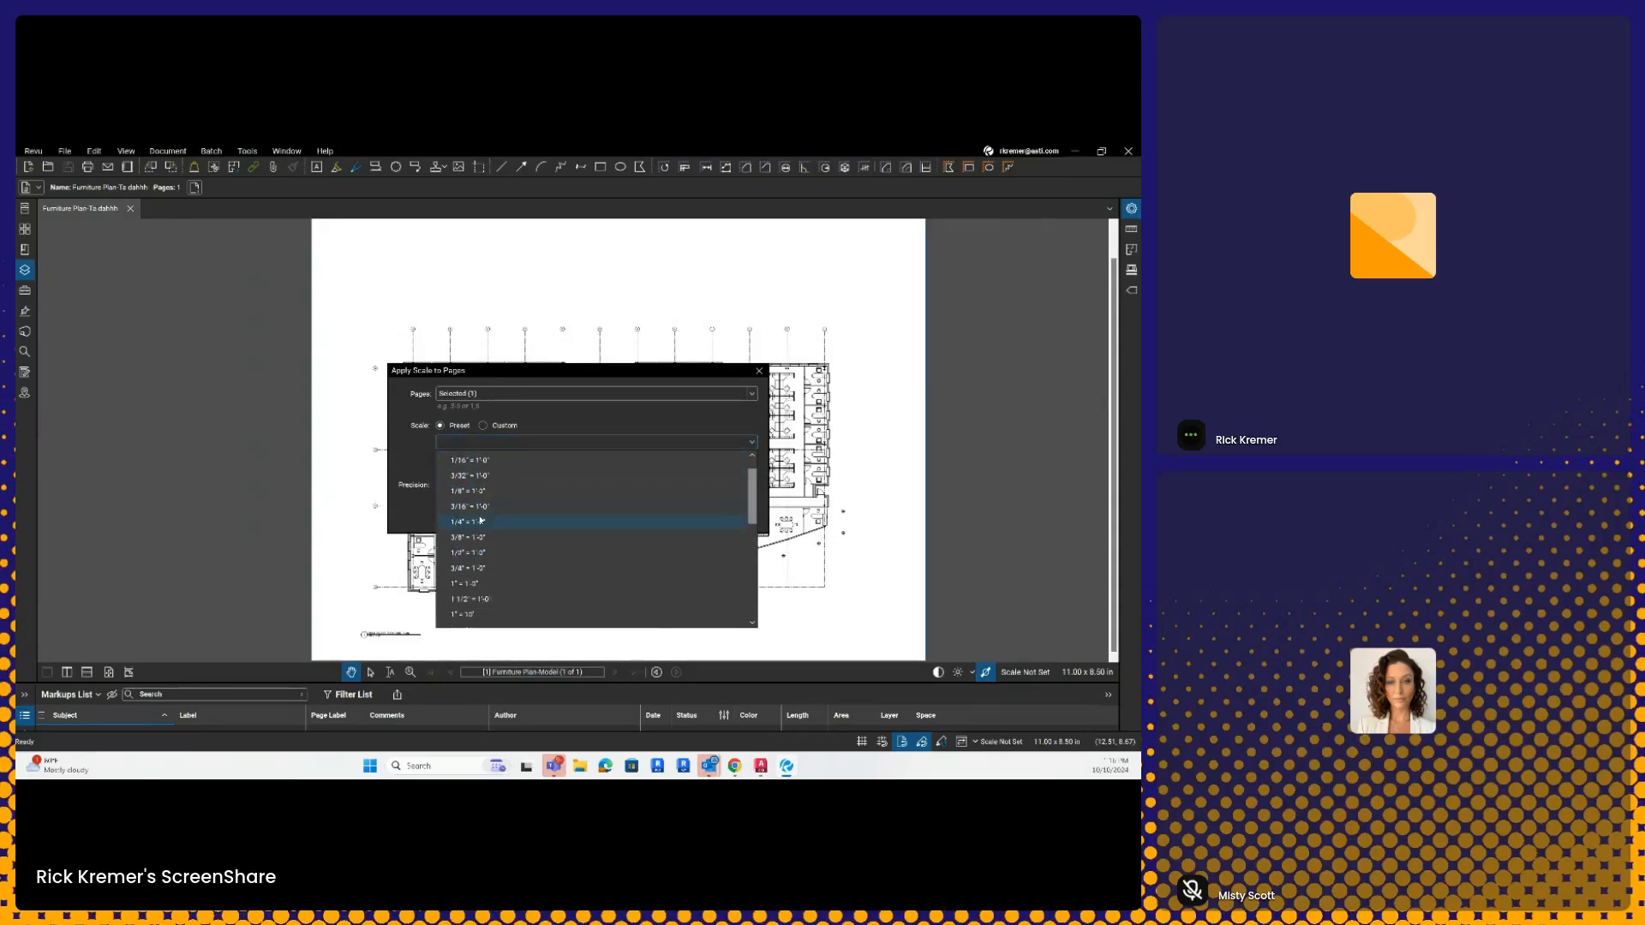
scroll(481, 520, "up", 1)
key("ctrl")
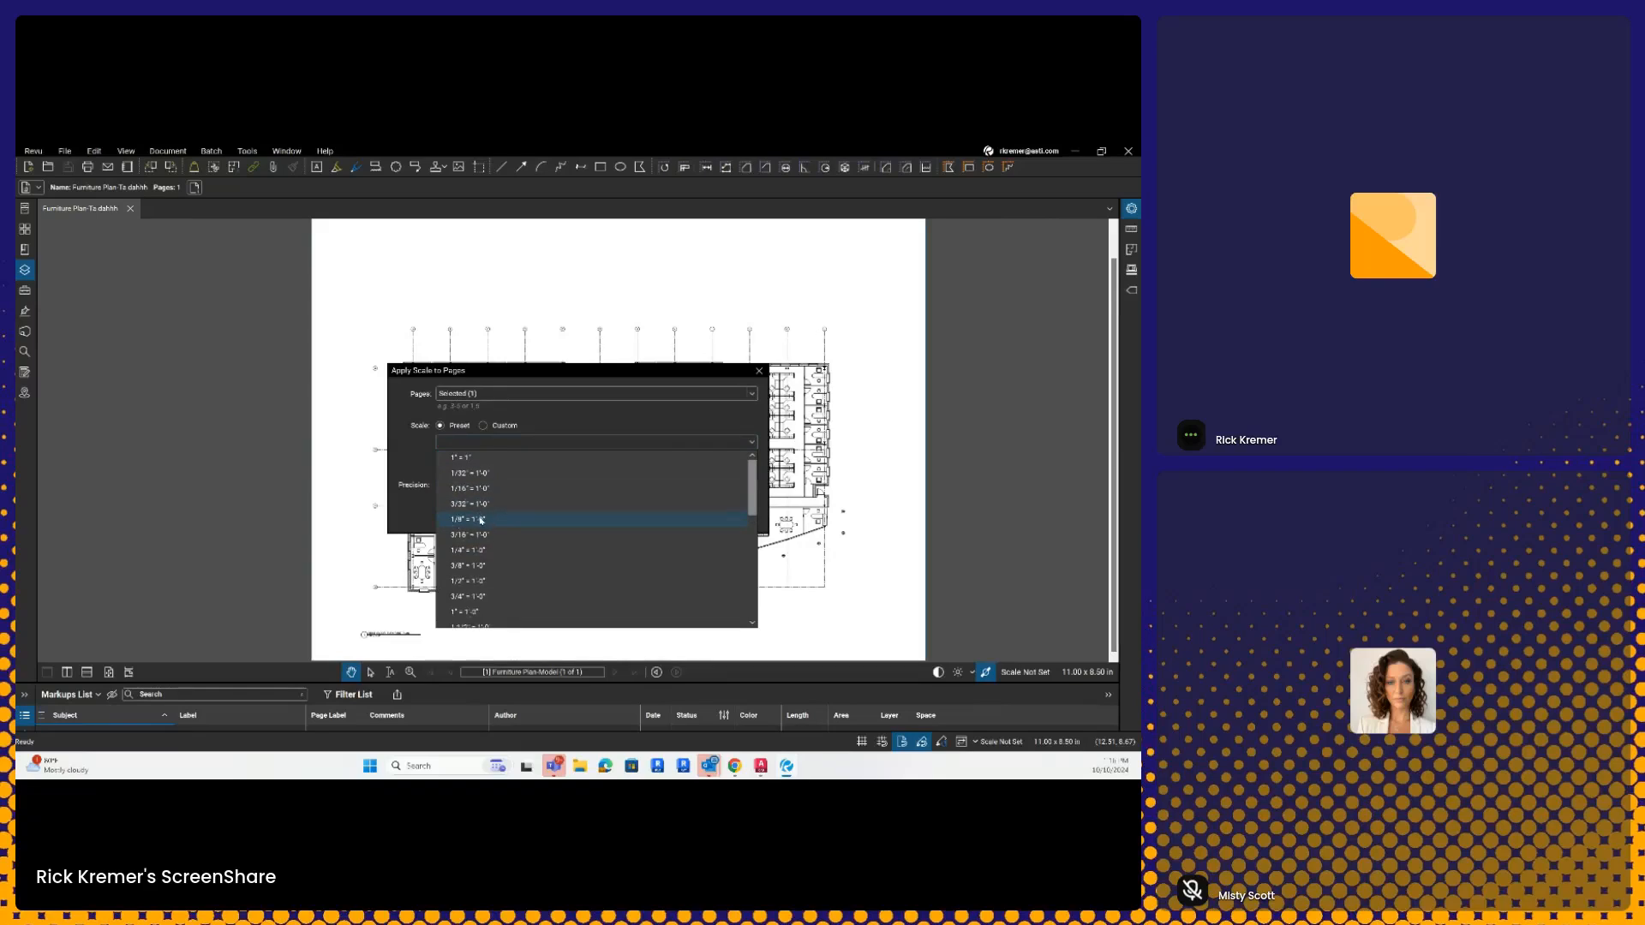
key("ctrl")
key("ctrl")
left_click(481, 521)
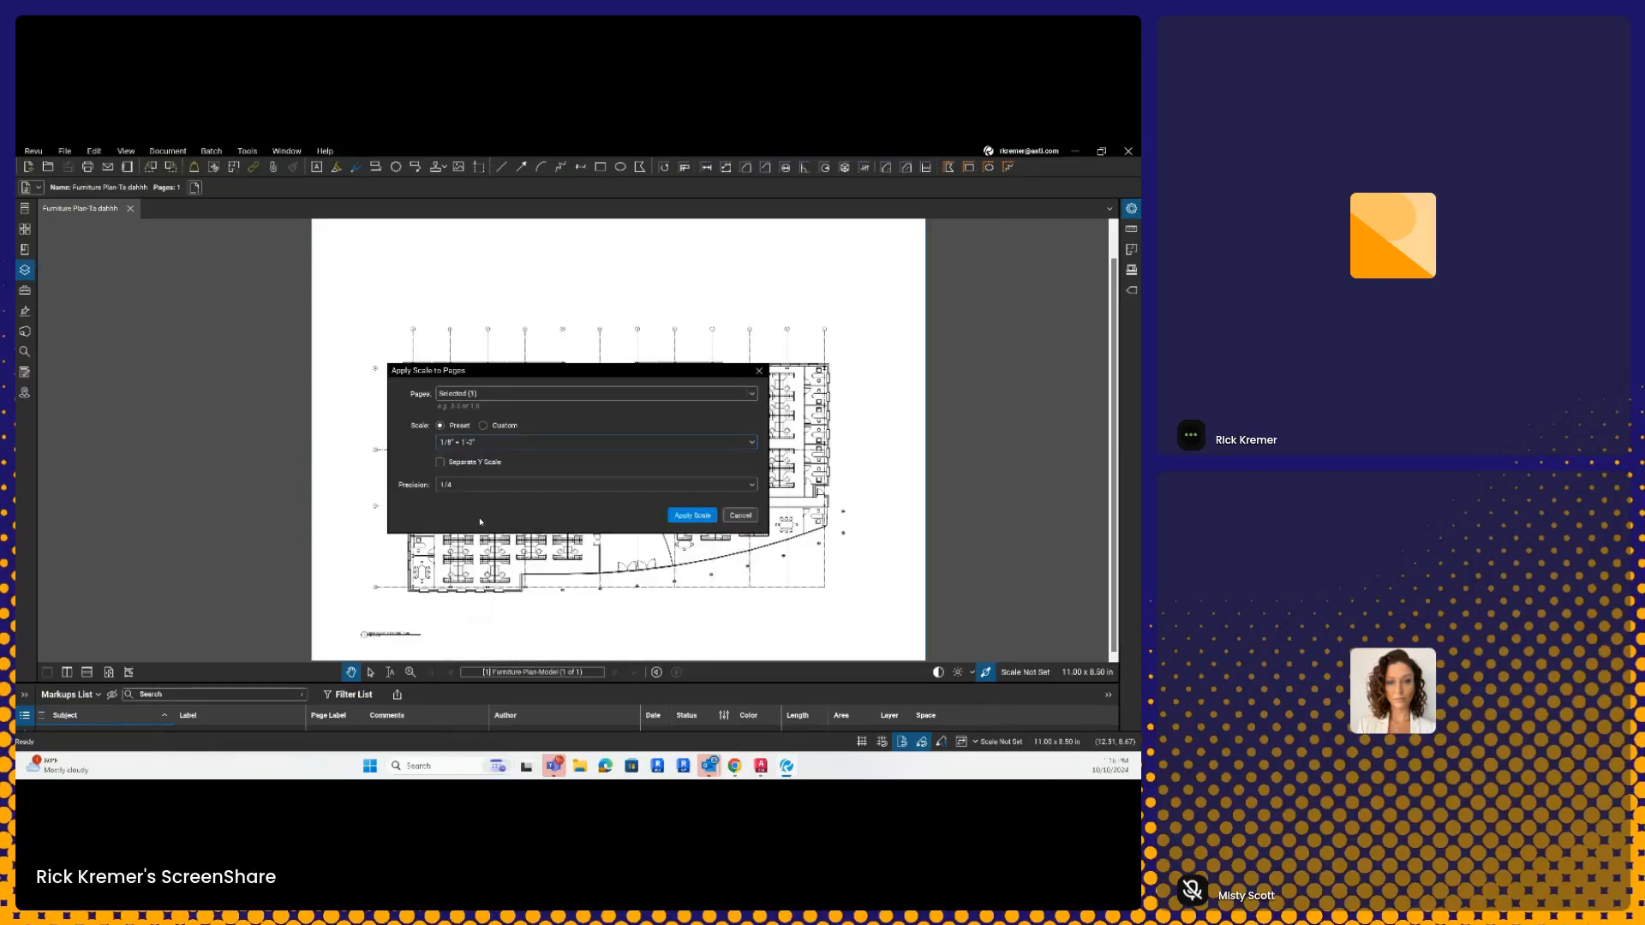
Step: Set the scale precision to 1 and apply the scale to the page
key("ctrl")
left_click(499, 485)
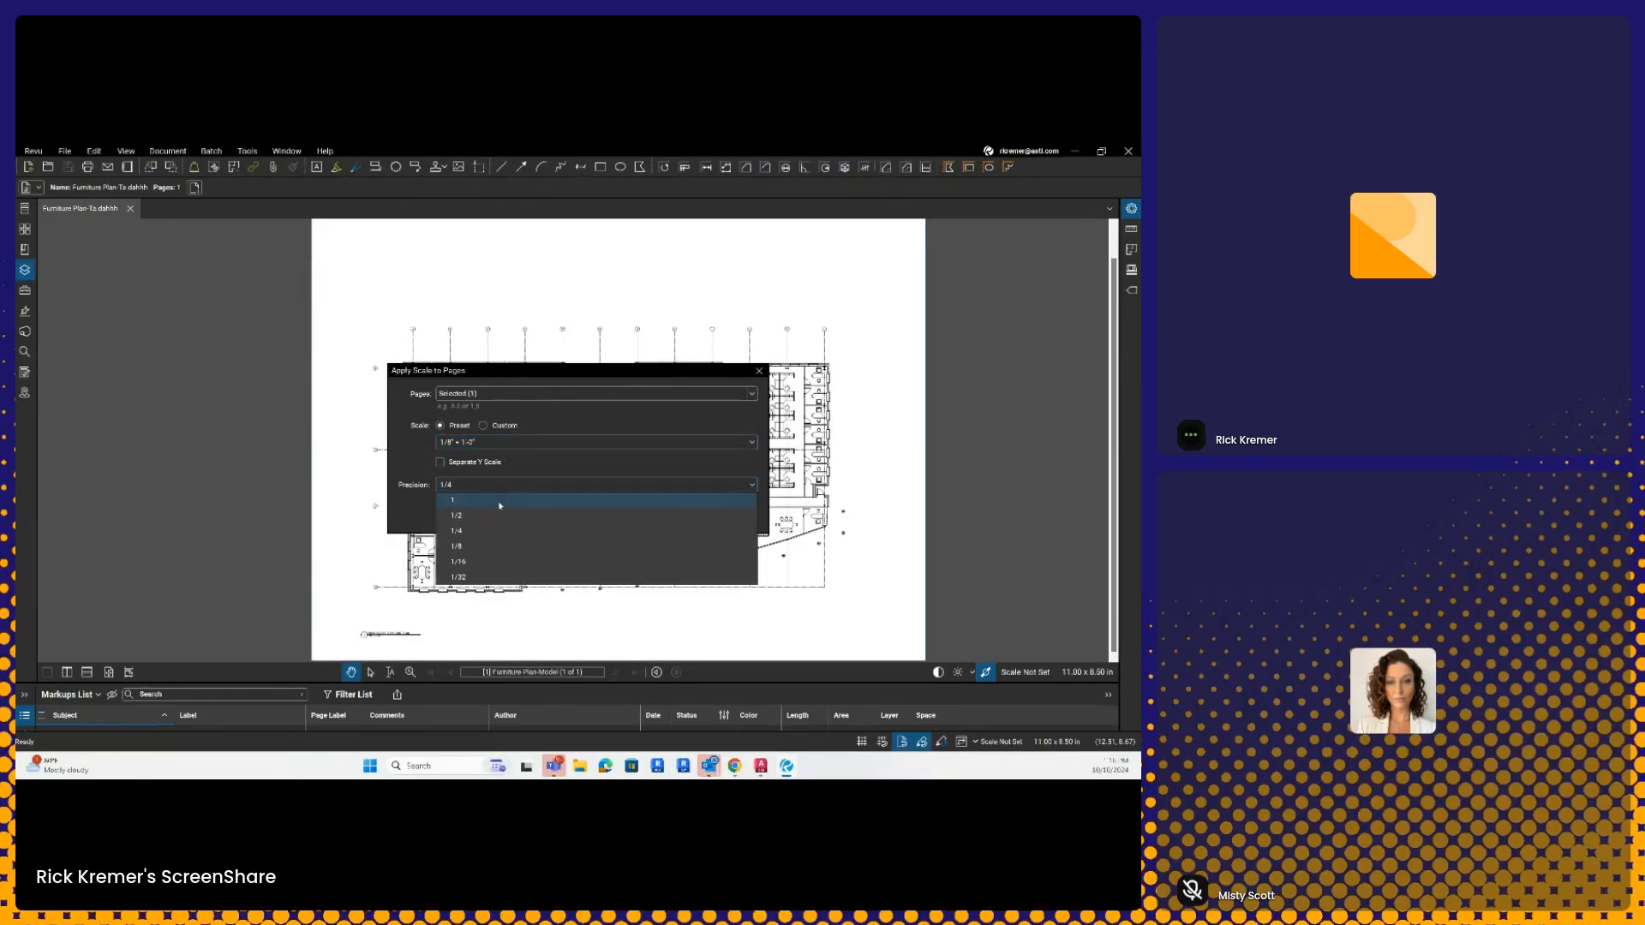
key("ctrl")
key("ctrl")
left_click(499, 504)
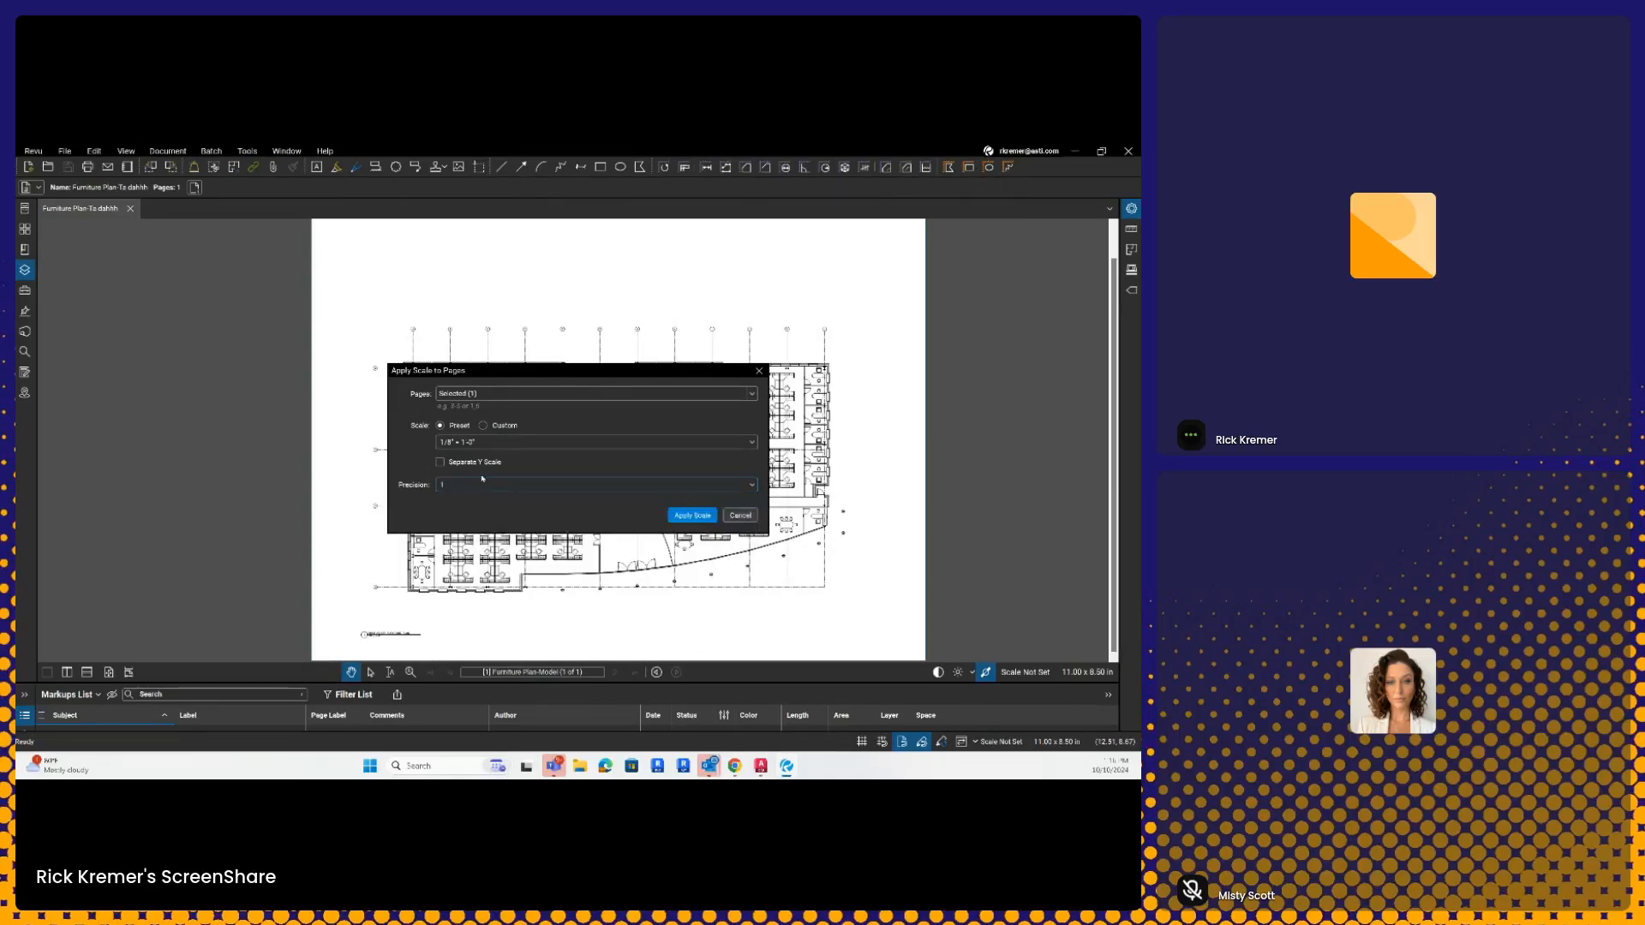
left_click(681, 515)
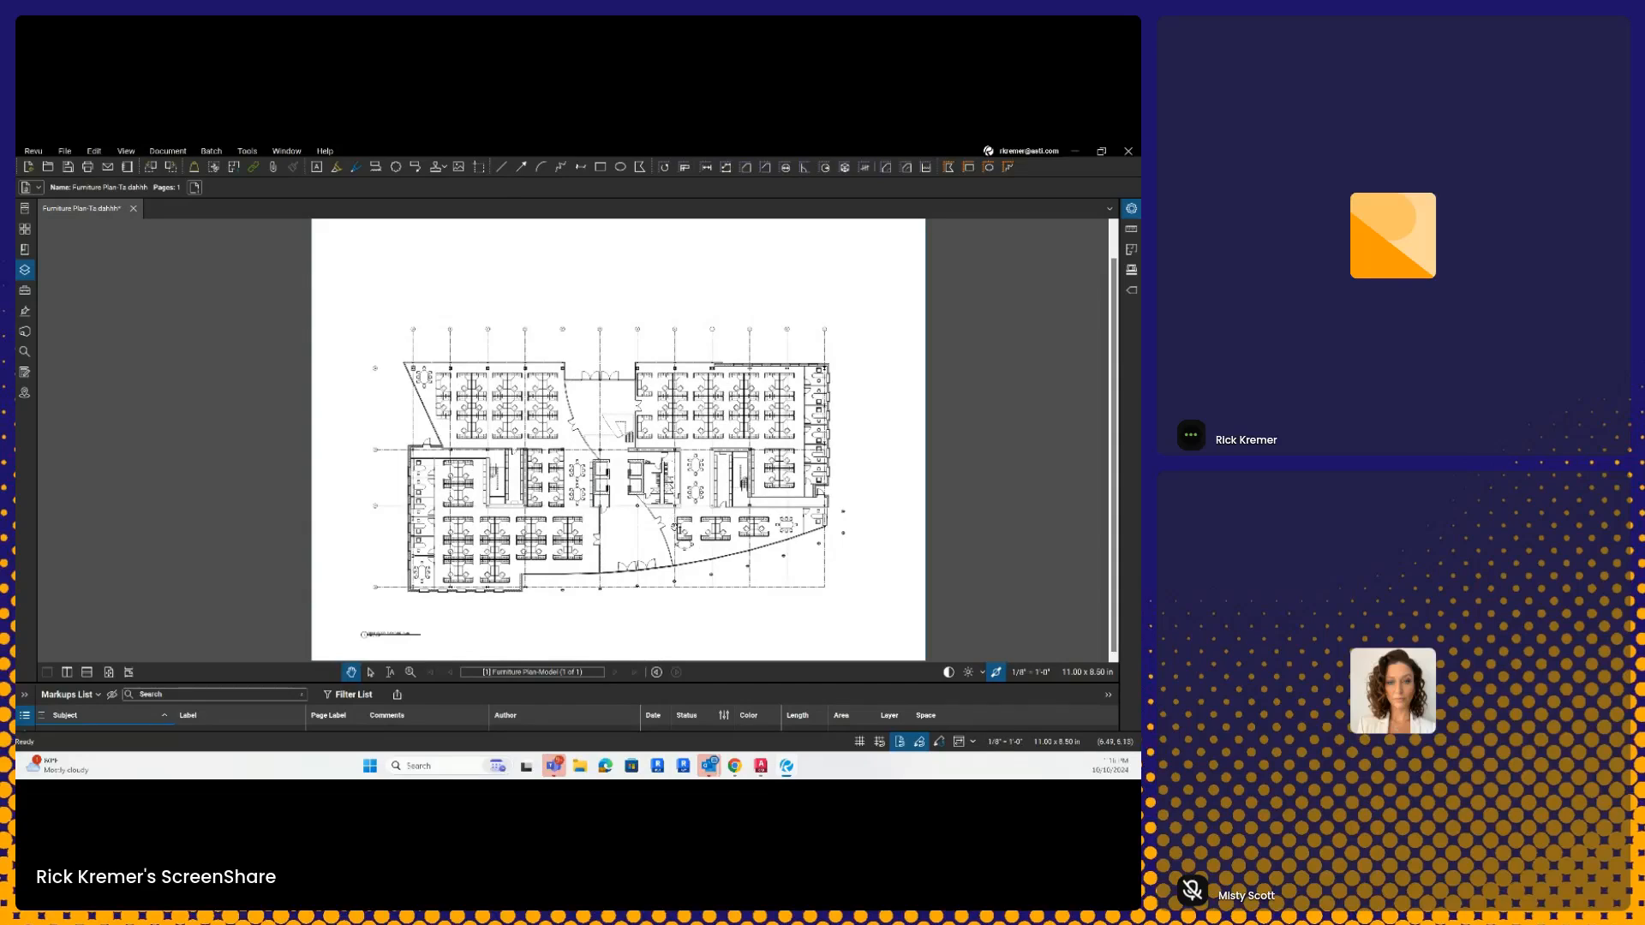
left_click_drag(458, 522, 460, 520)
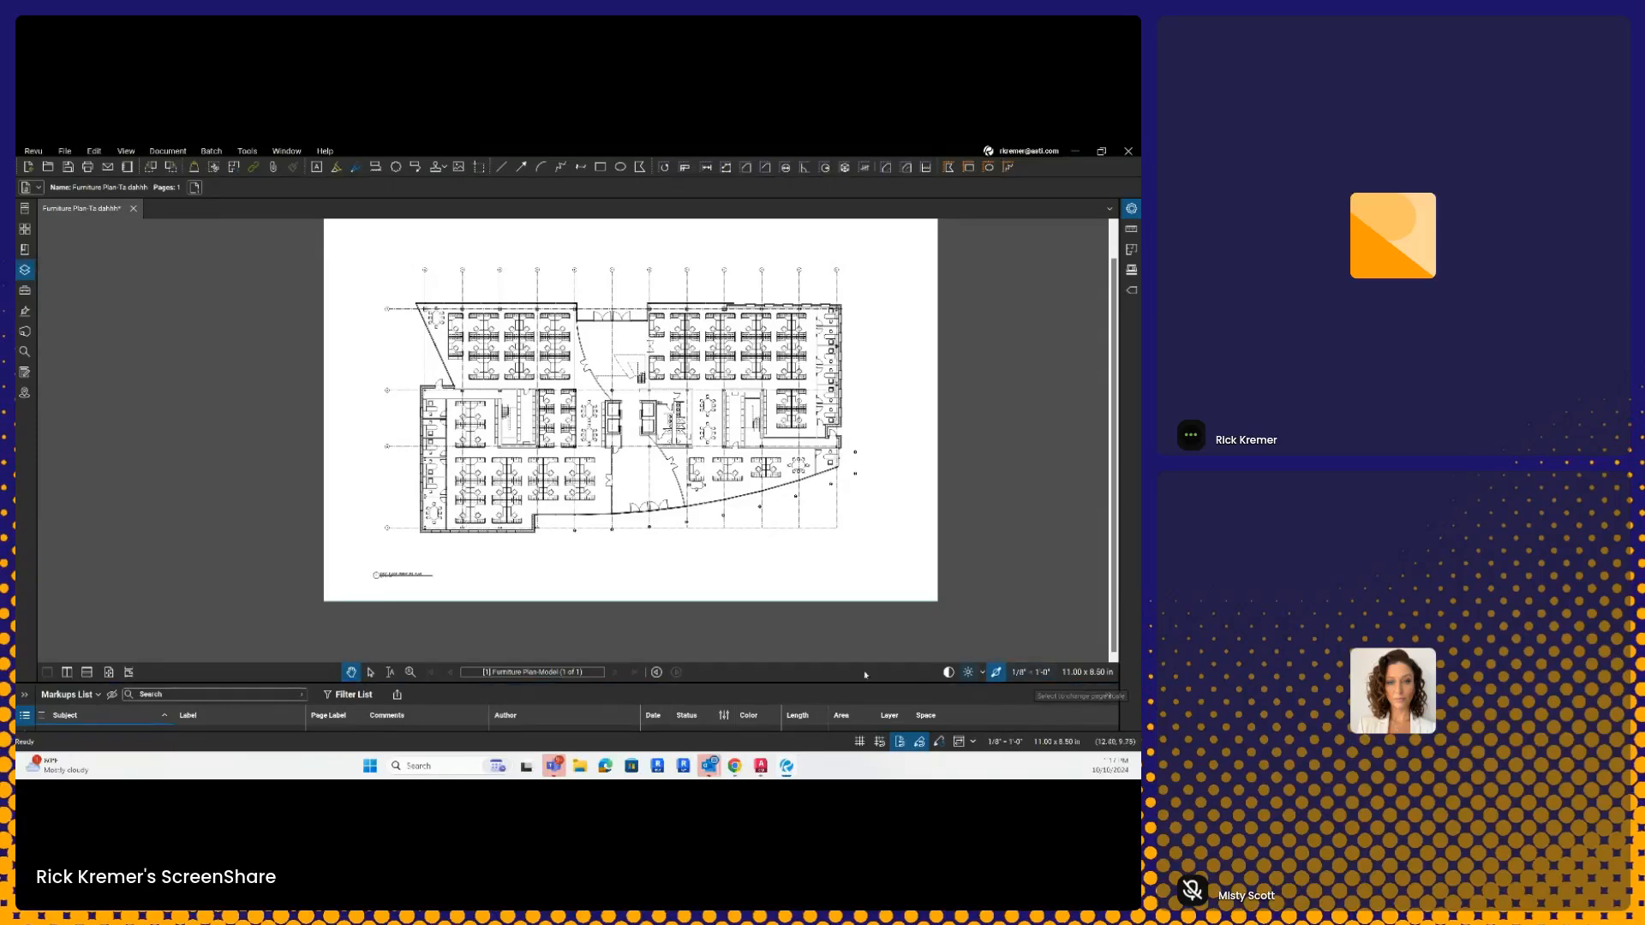
key("ctrl")
left_click_drag(484, 373, 493, 407)
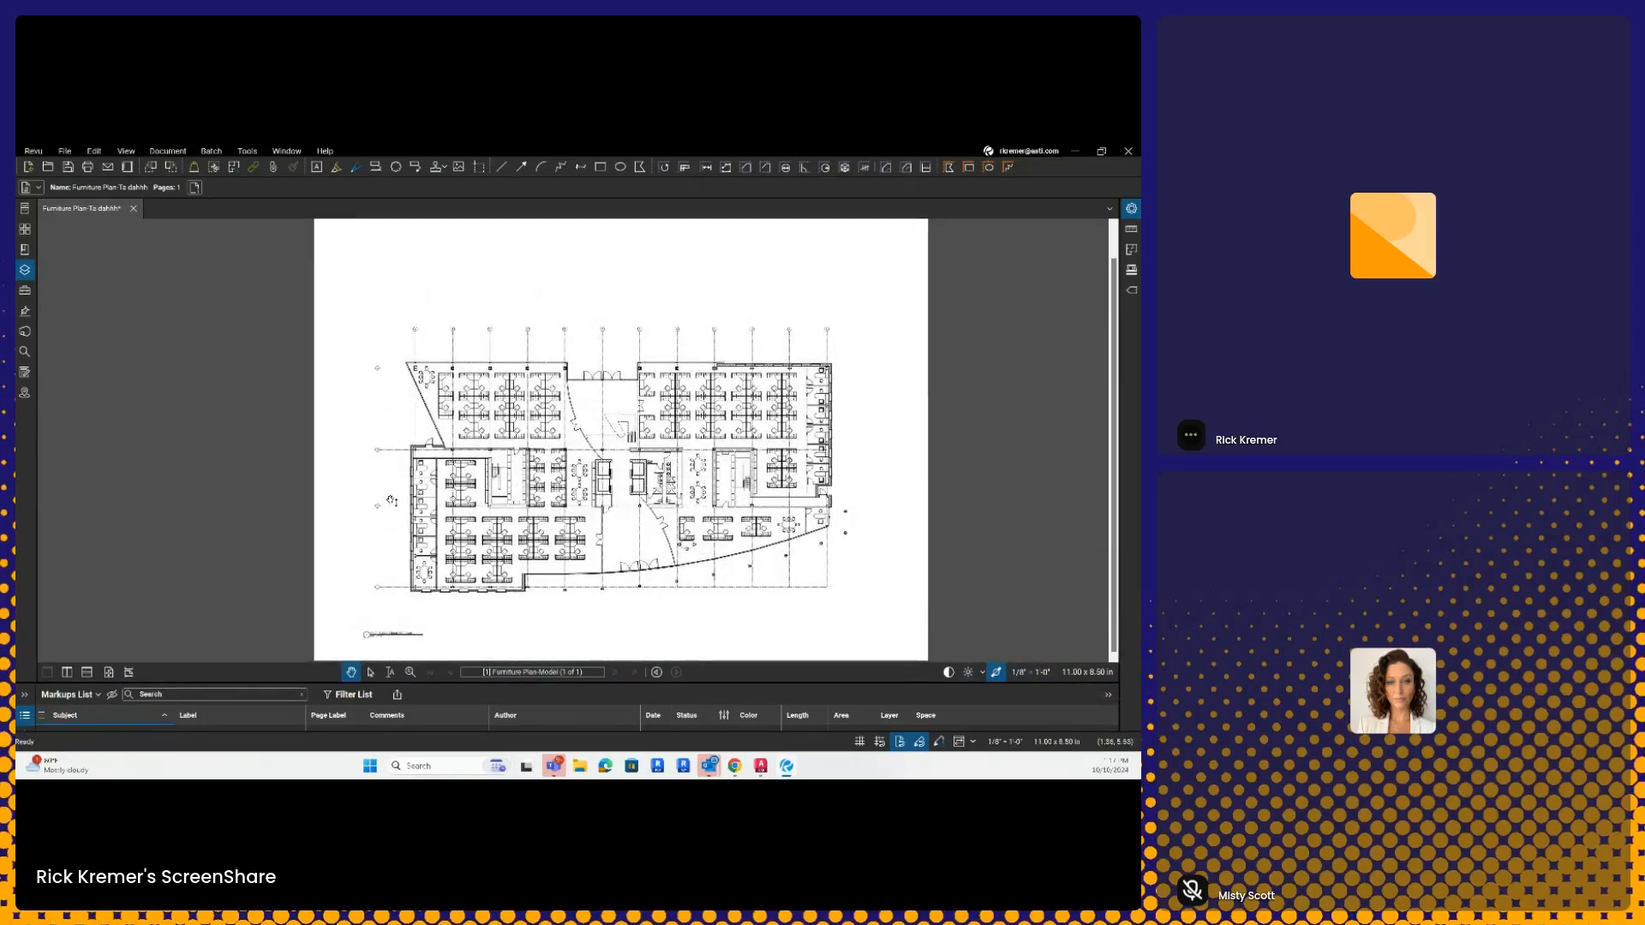
Step: Review the layers list alongside the scaled floor plan, close it and reposition the sheet in the workspace
left_click(25, 273)
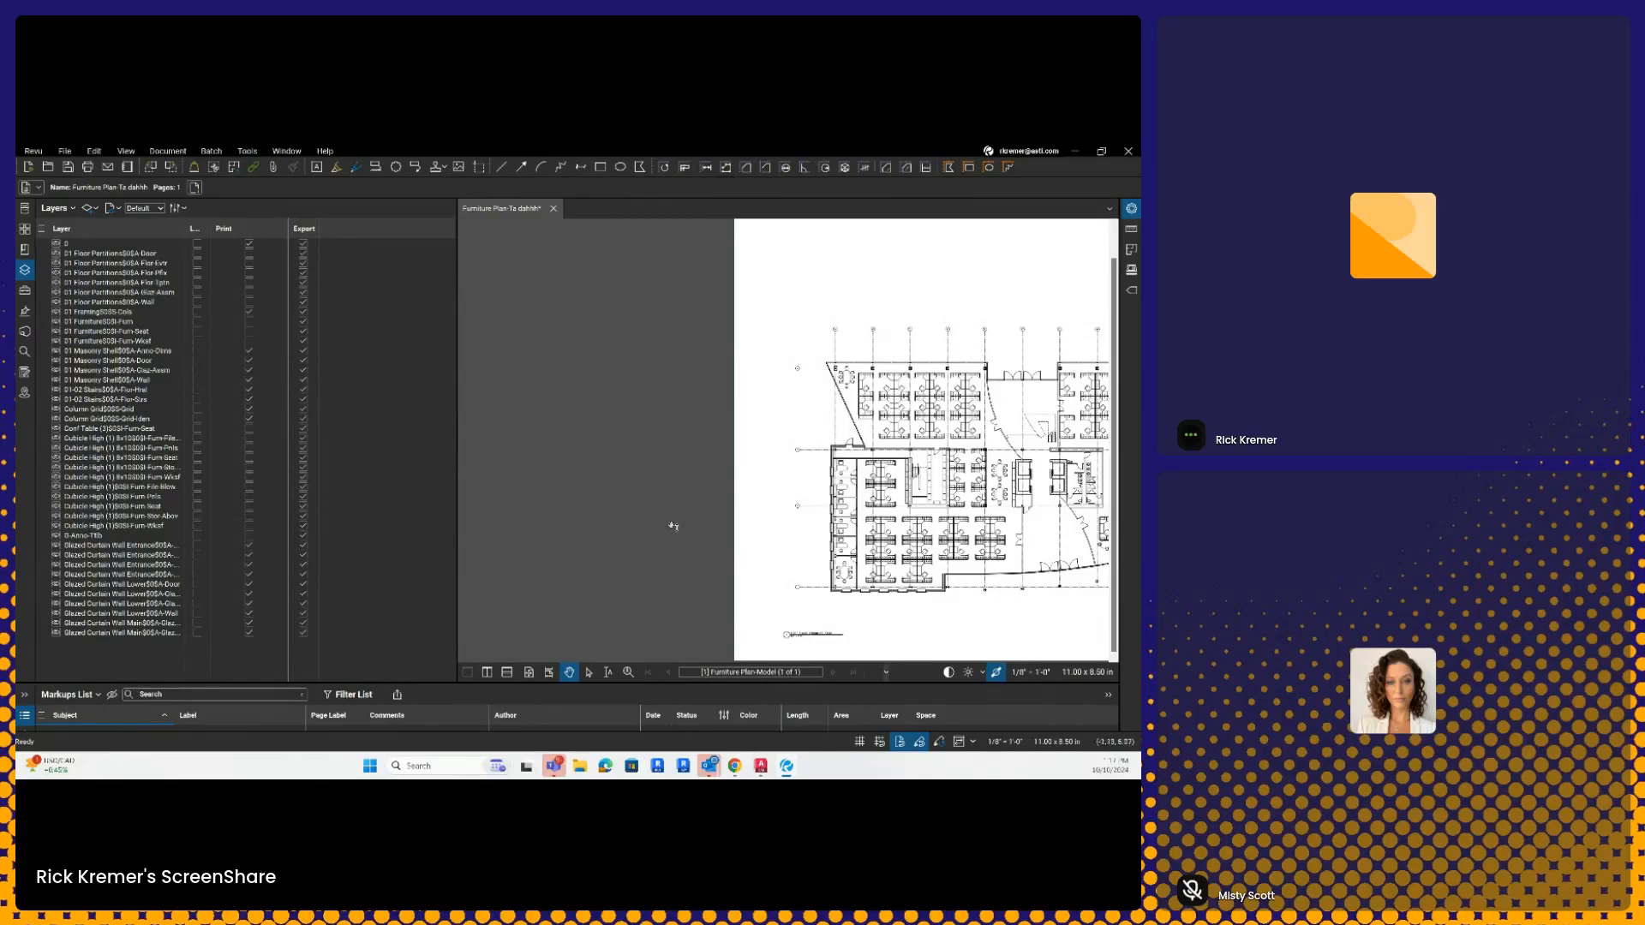
scroll(814, 519, "up", 2)
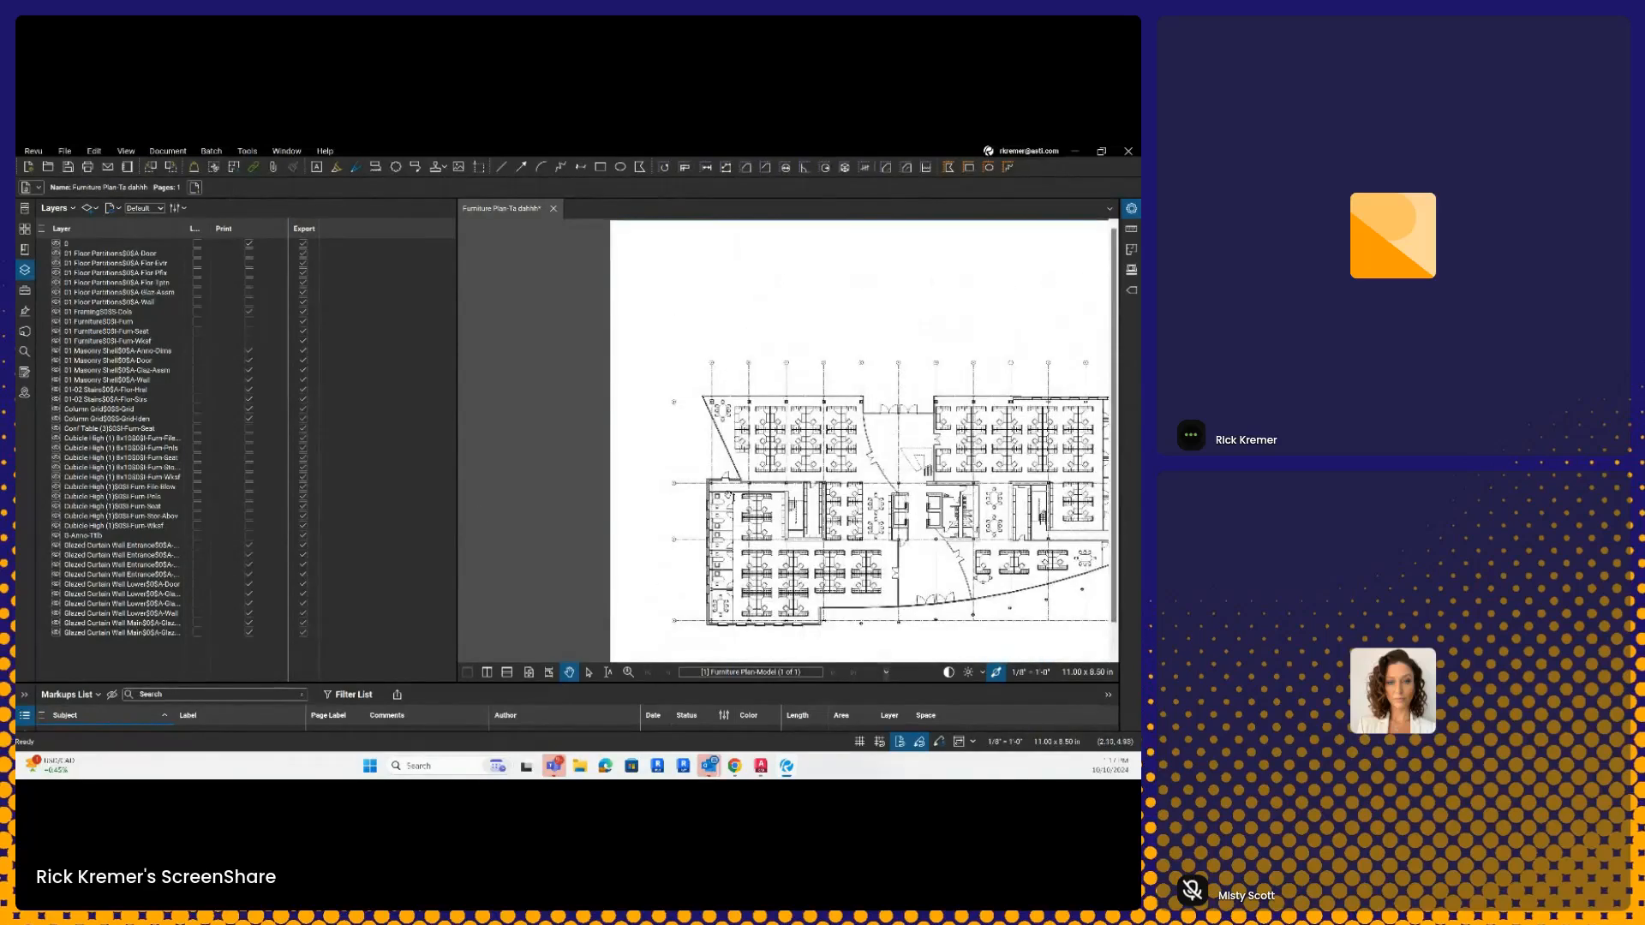
left_click_drag(730, 495, 703, 407)
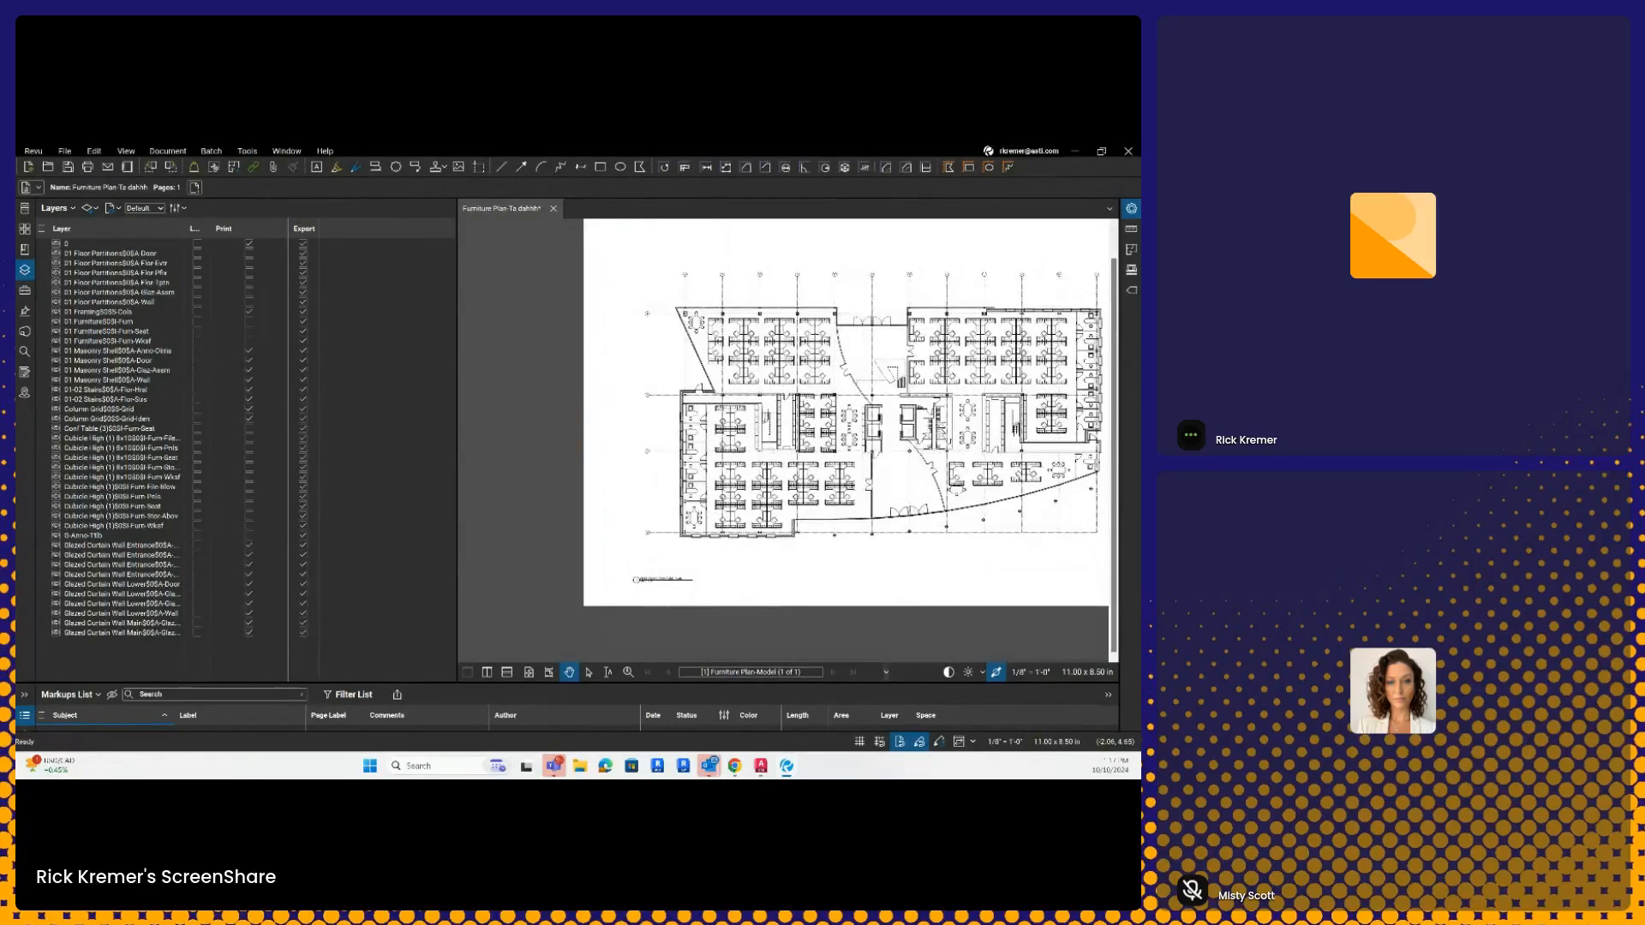
left_click(25, 270)
left_click_drag(346, 503, 397, 441)
scroll(335, 447, "up", 5)
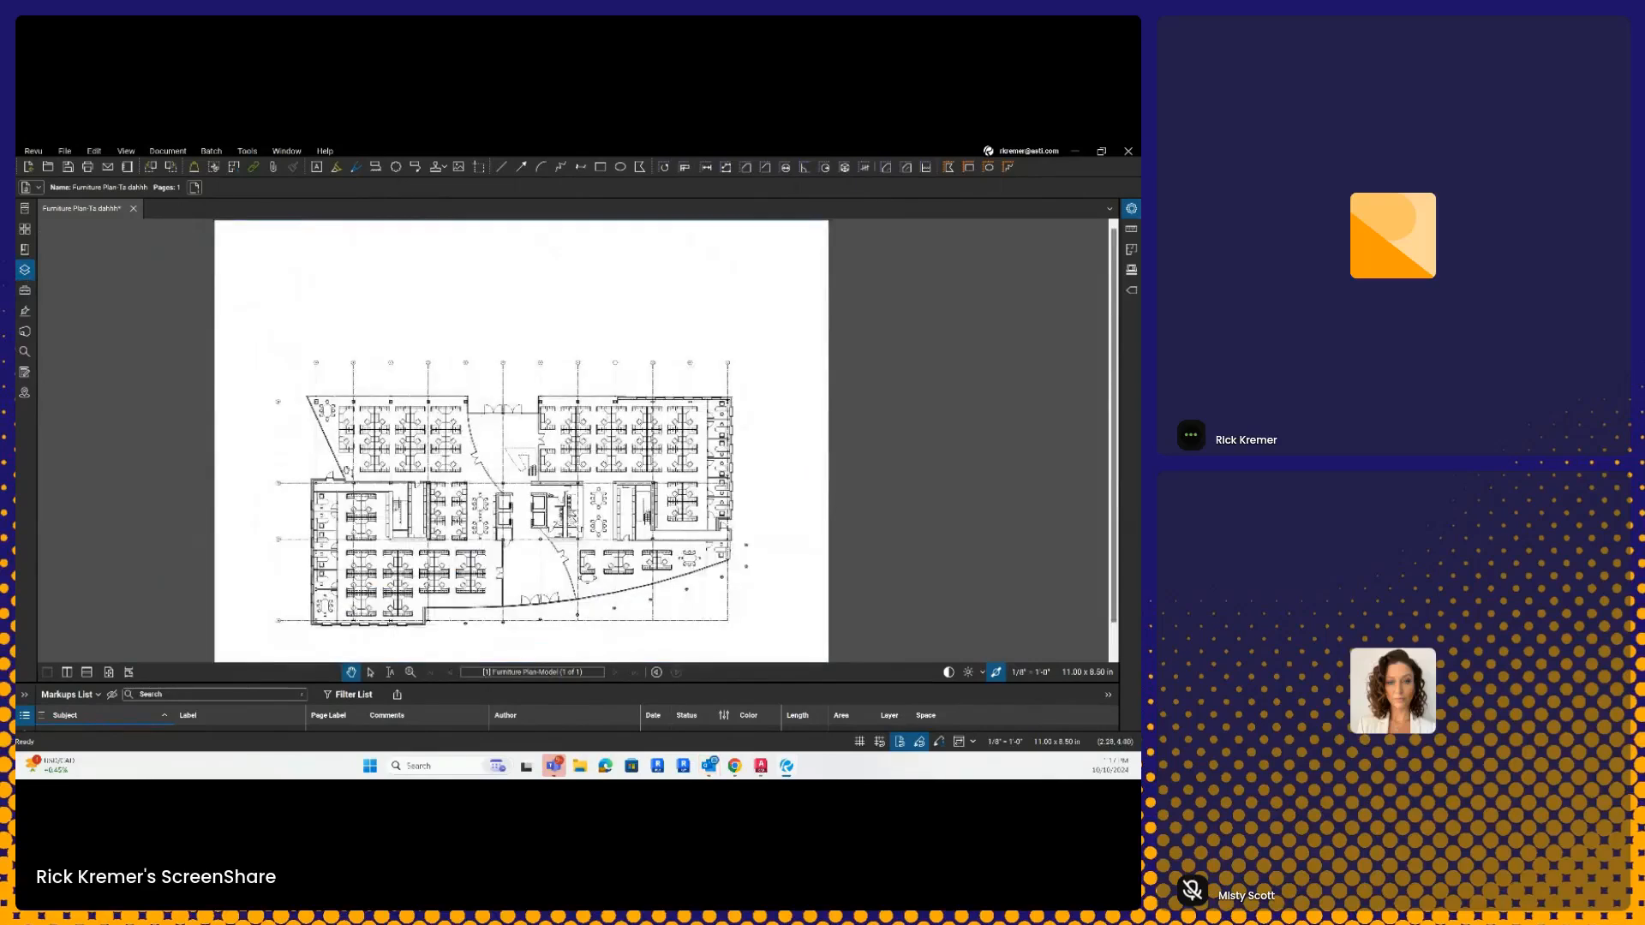
Step: Place a length measurement across the door opening of the office just below grid line 2
scroll(336, 525, "up", 2)
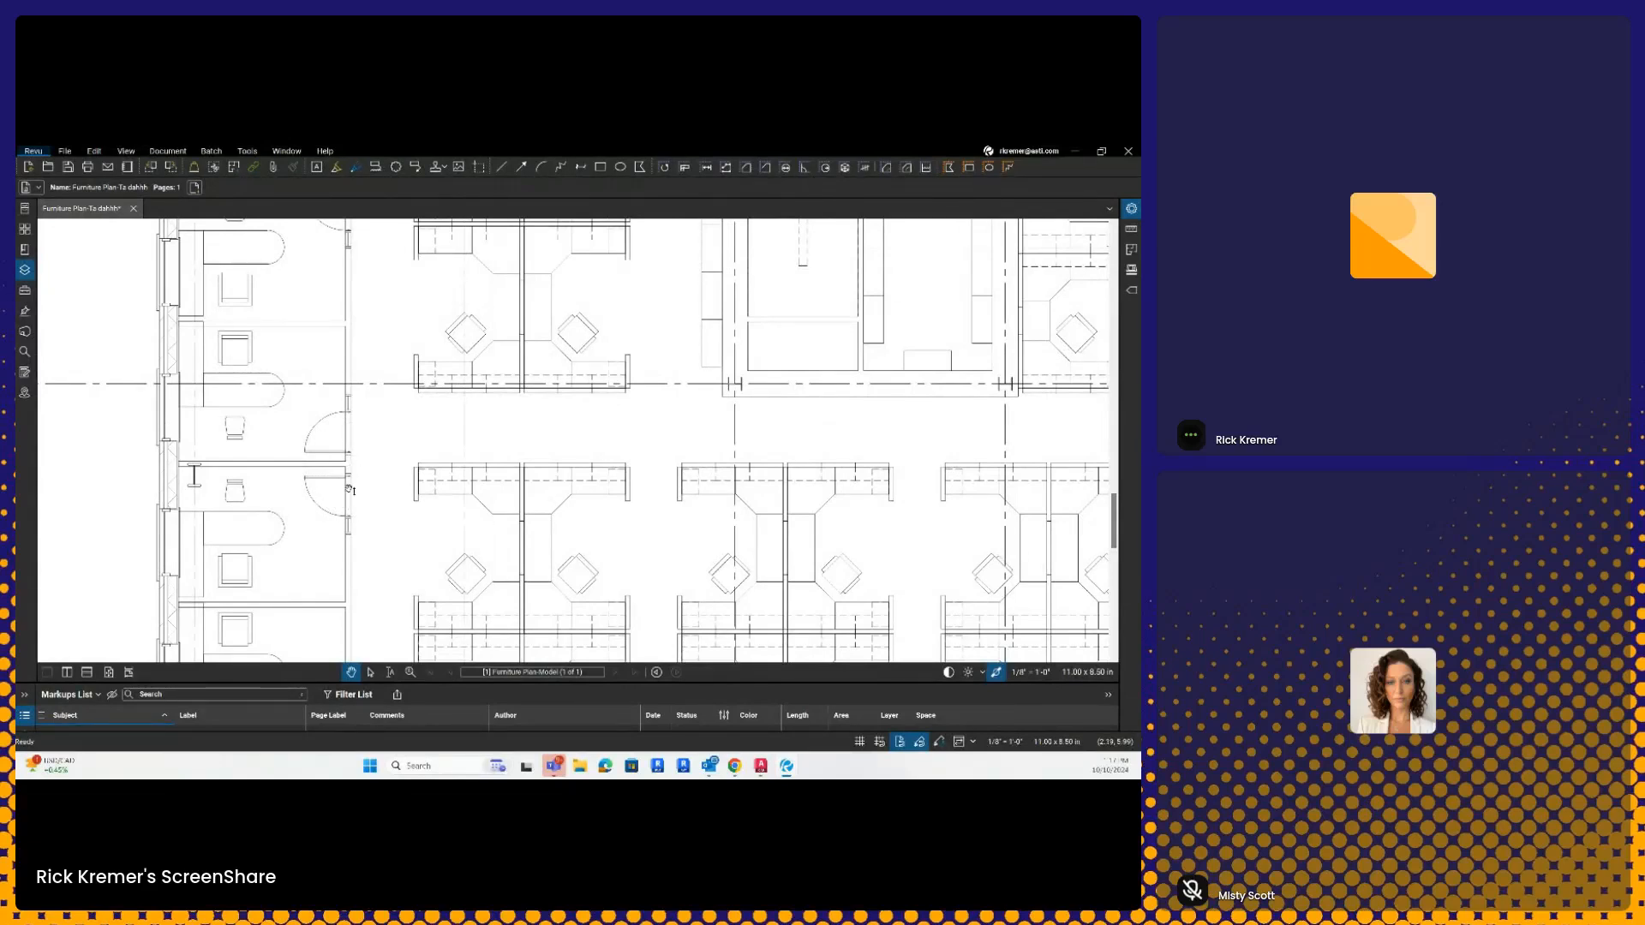
left_click(248, 151)
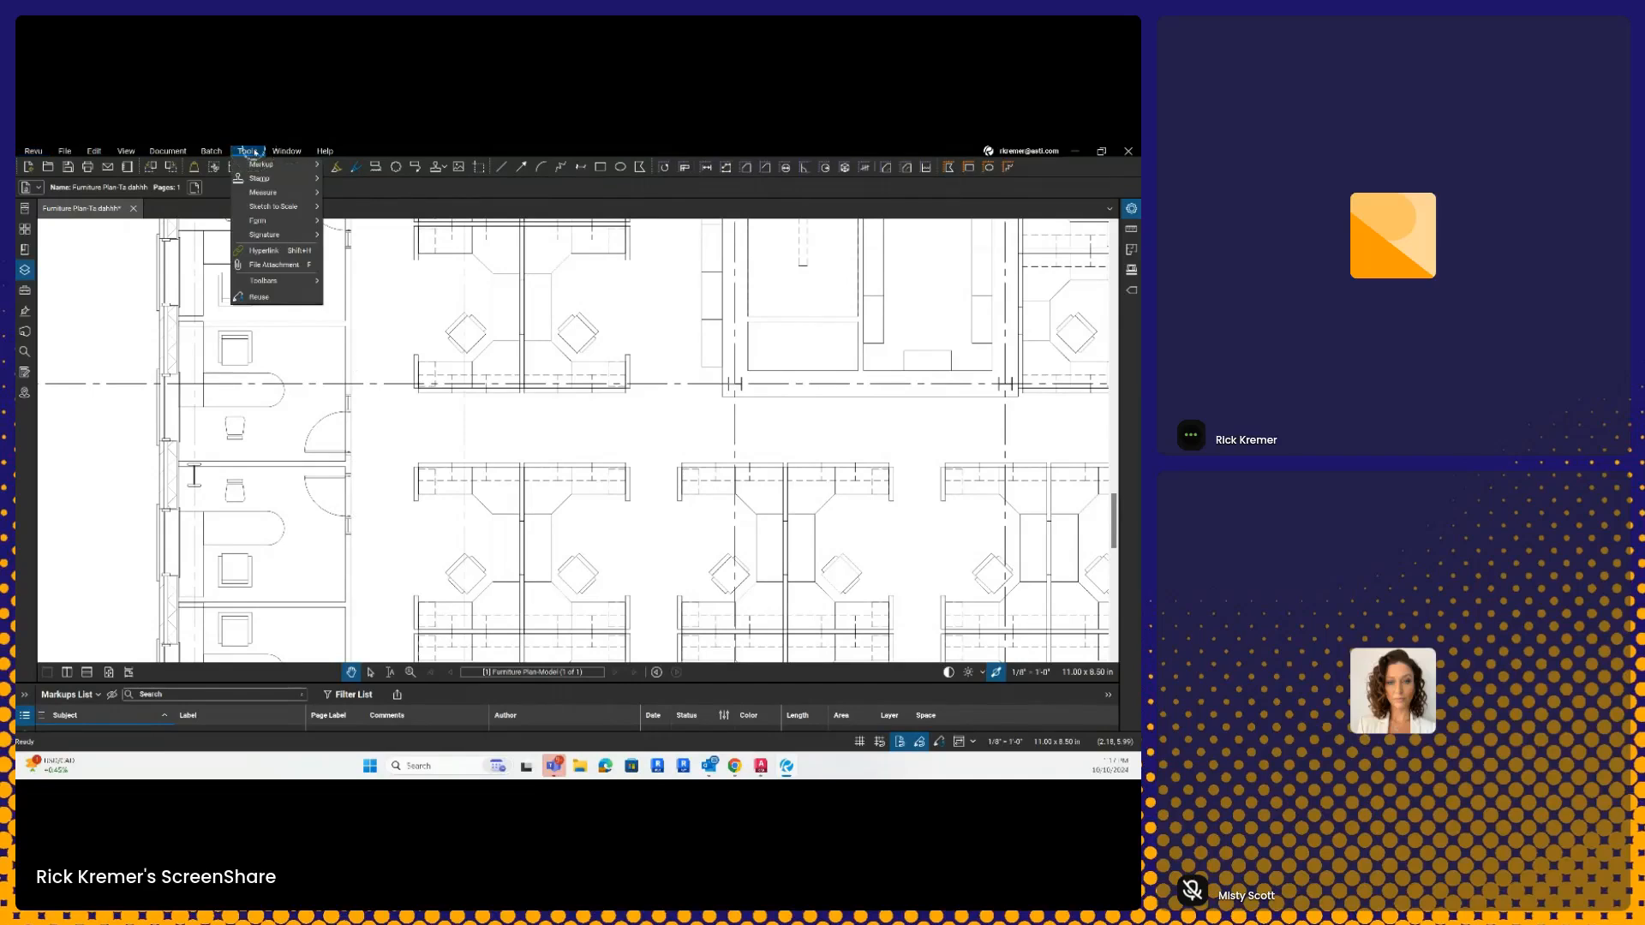
mouse_move(276, 194)
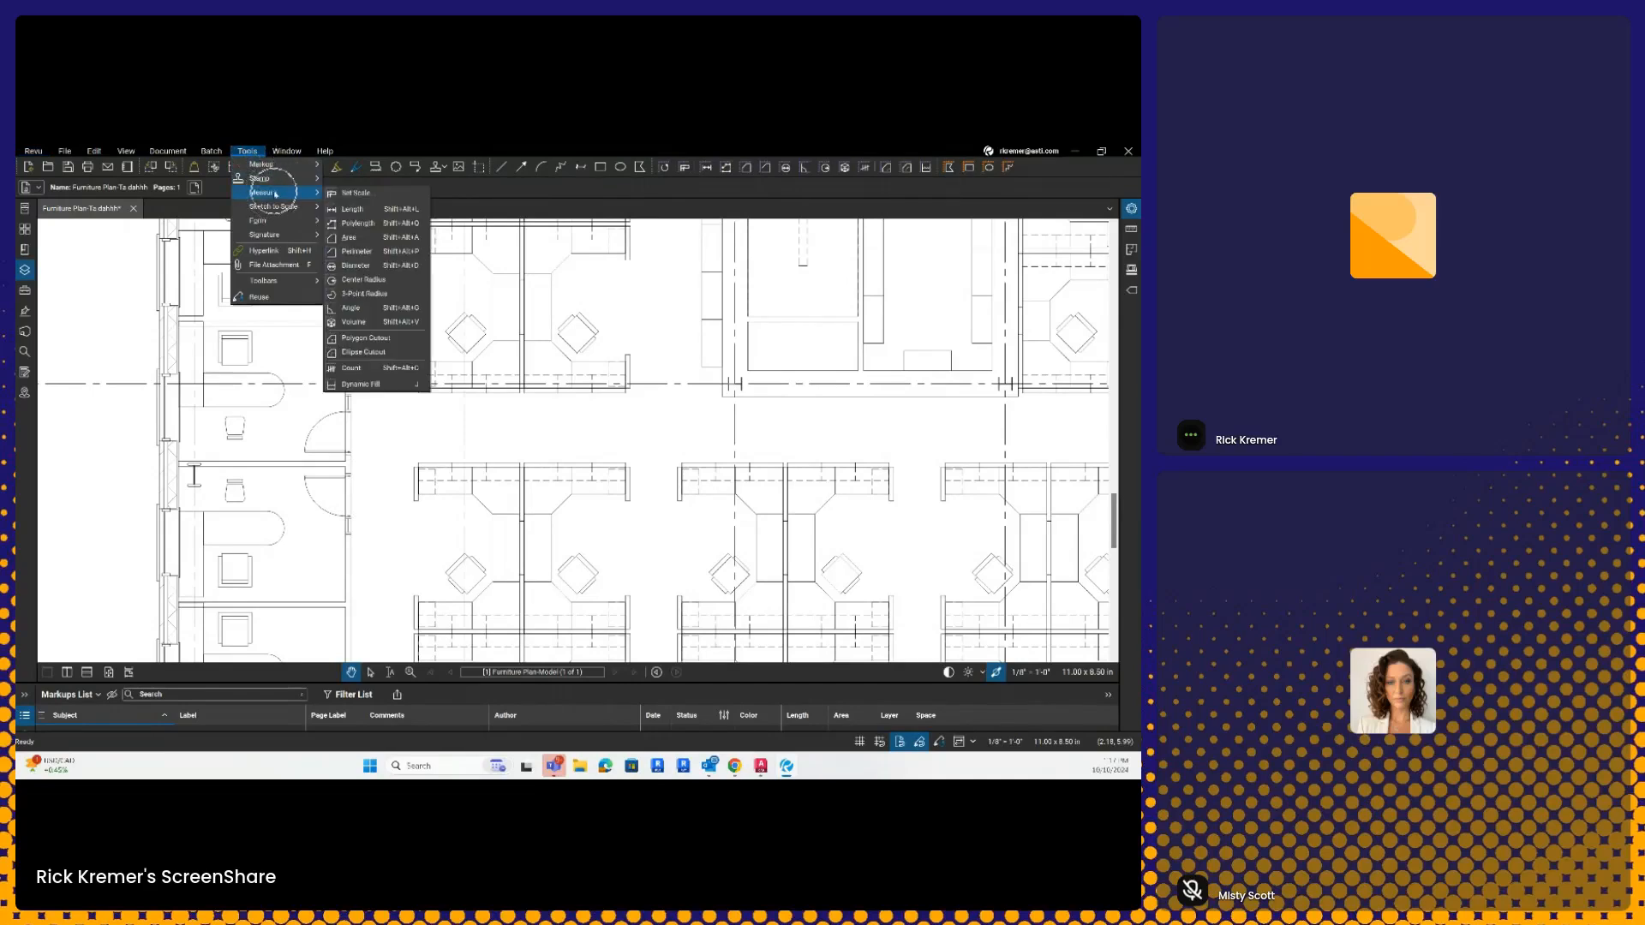
left_click(352, 210)
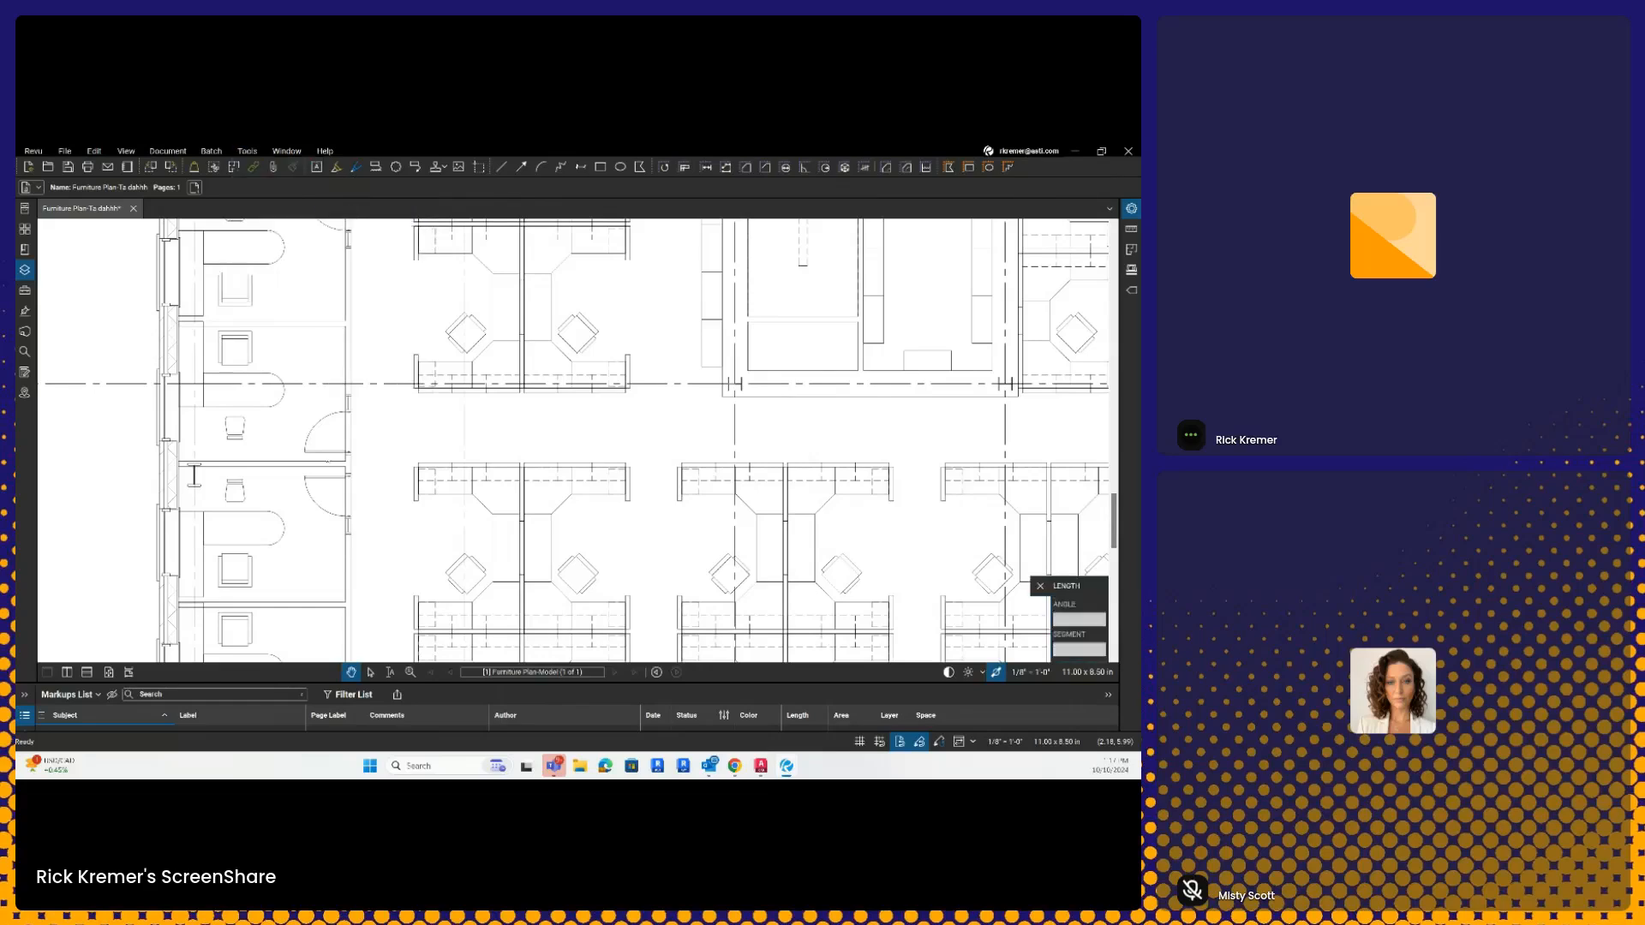
left_click_drag(350, 413, 351, 521)
scroll(362, 550, "up", 1)
scroll(370, 561, "up", 5)
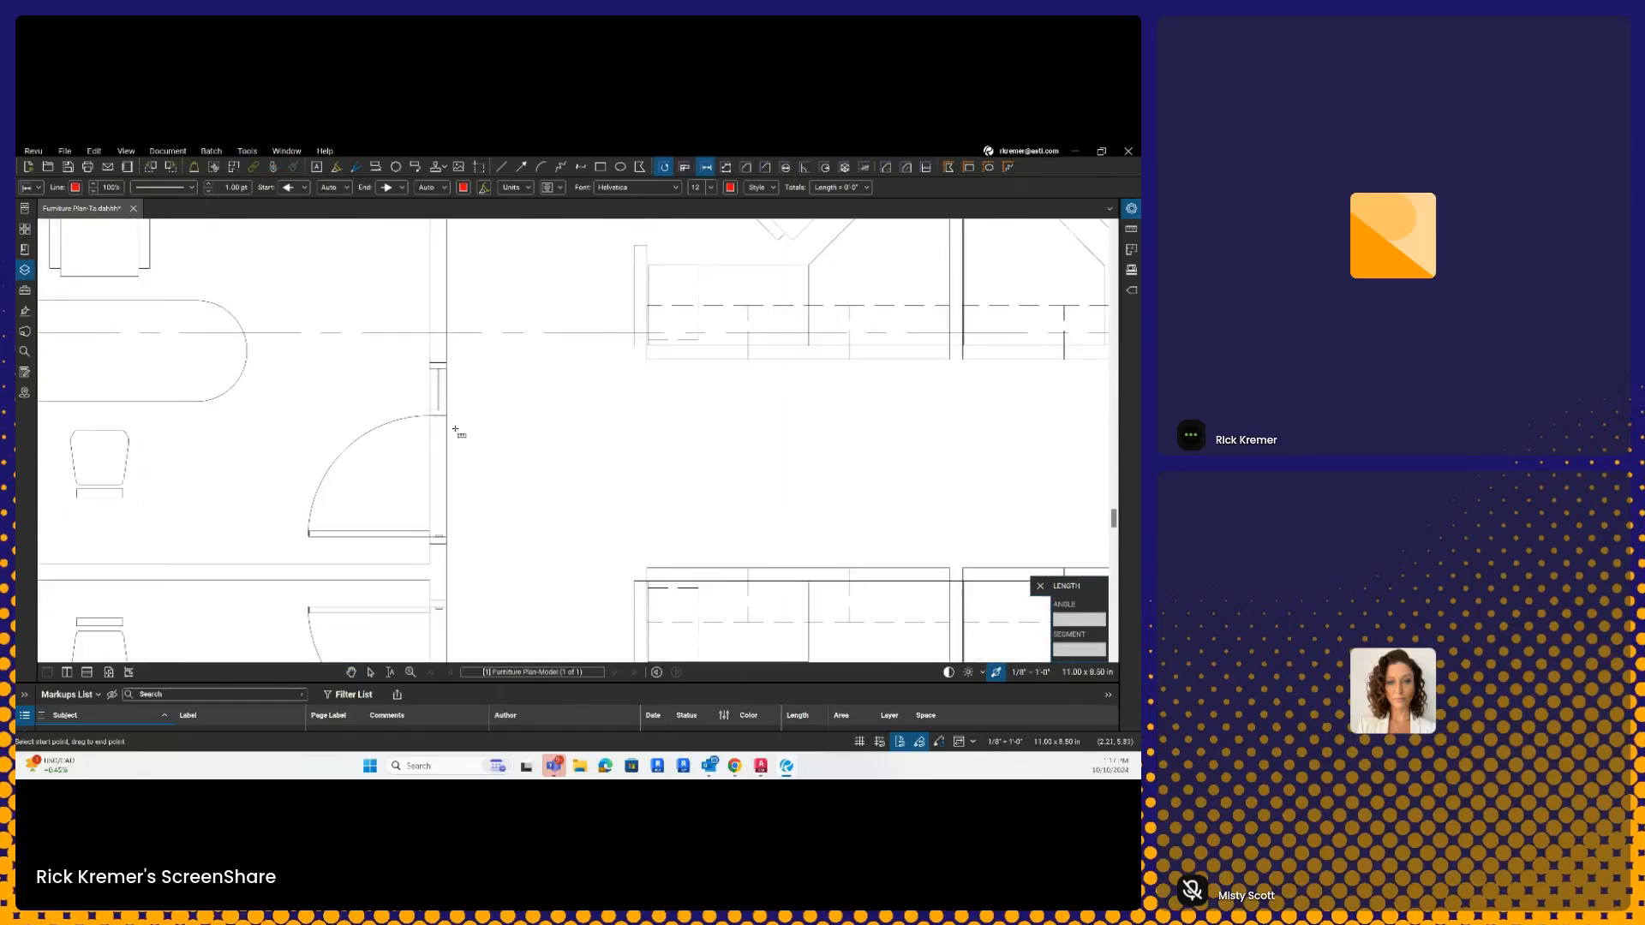
mouse_move(445, 416)
left_mouse_down()
mouse_move(481, 517)
mouse_move(448, 538)
left_mouse_up()
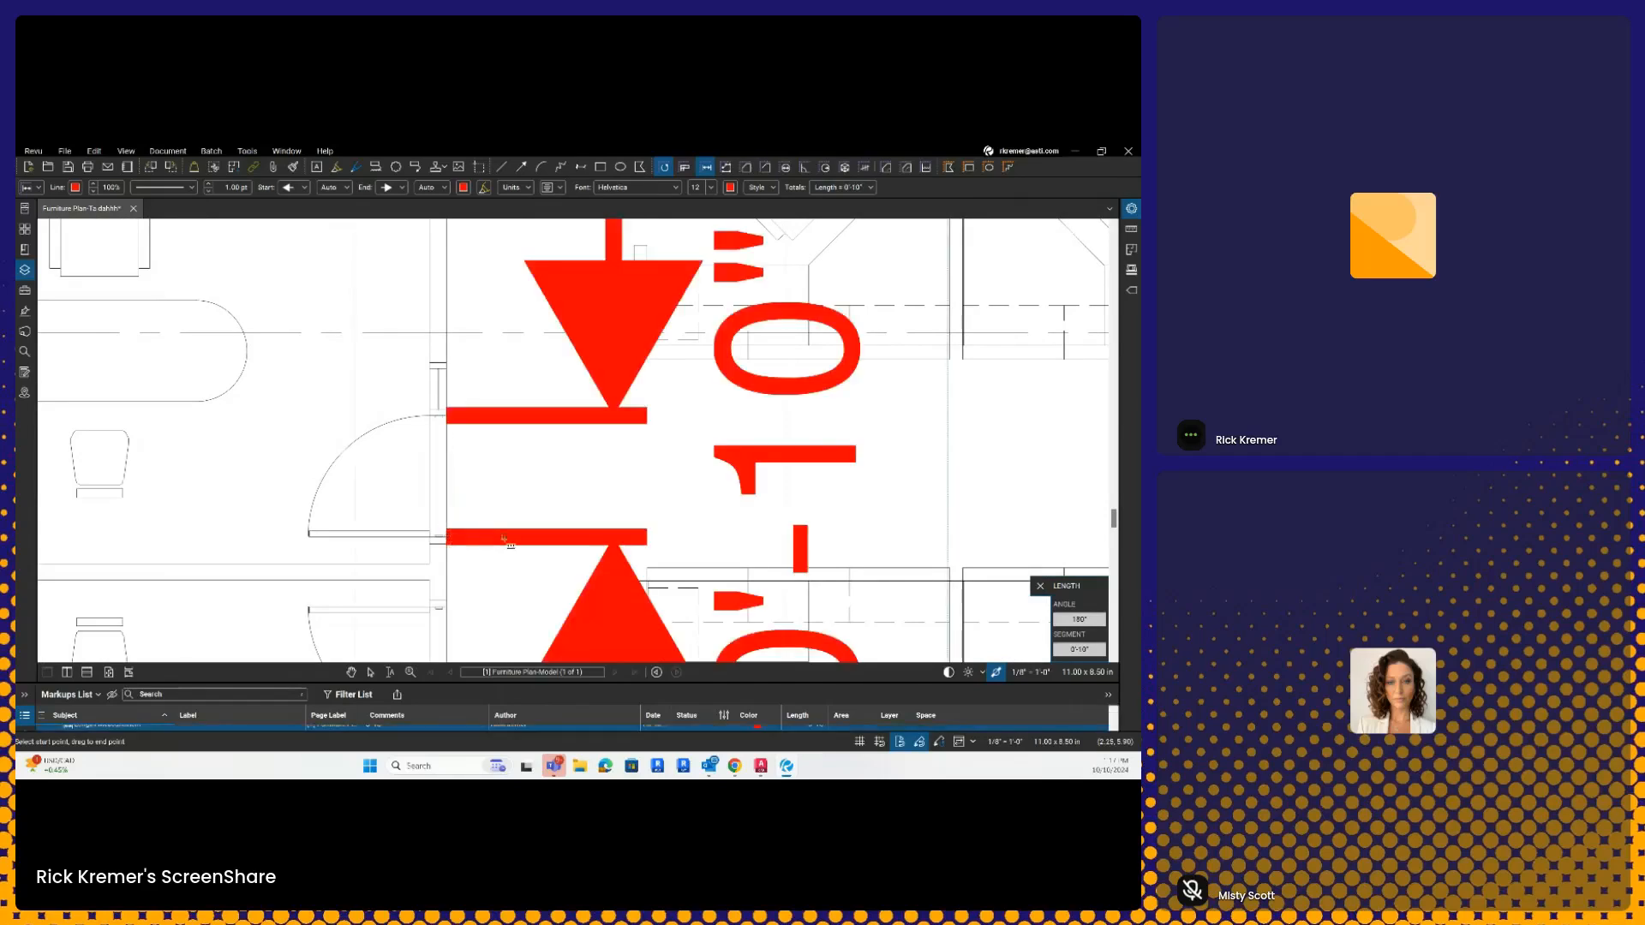
scroll(514, 536, "down", 5)
scroll(514, 536, "down", 3)
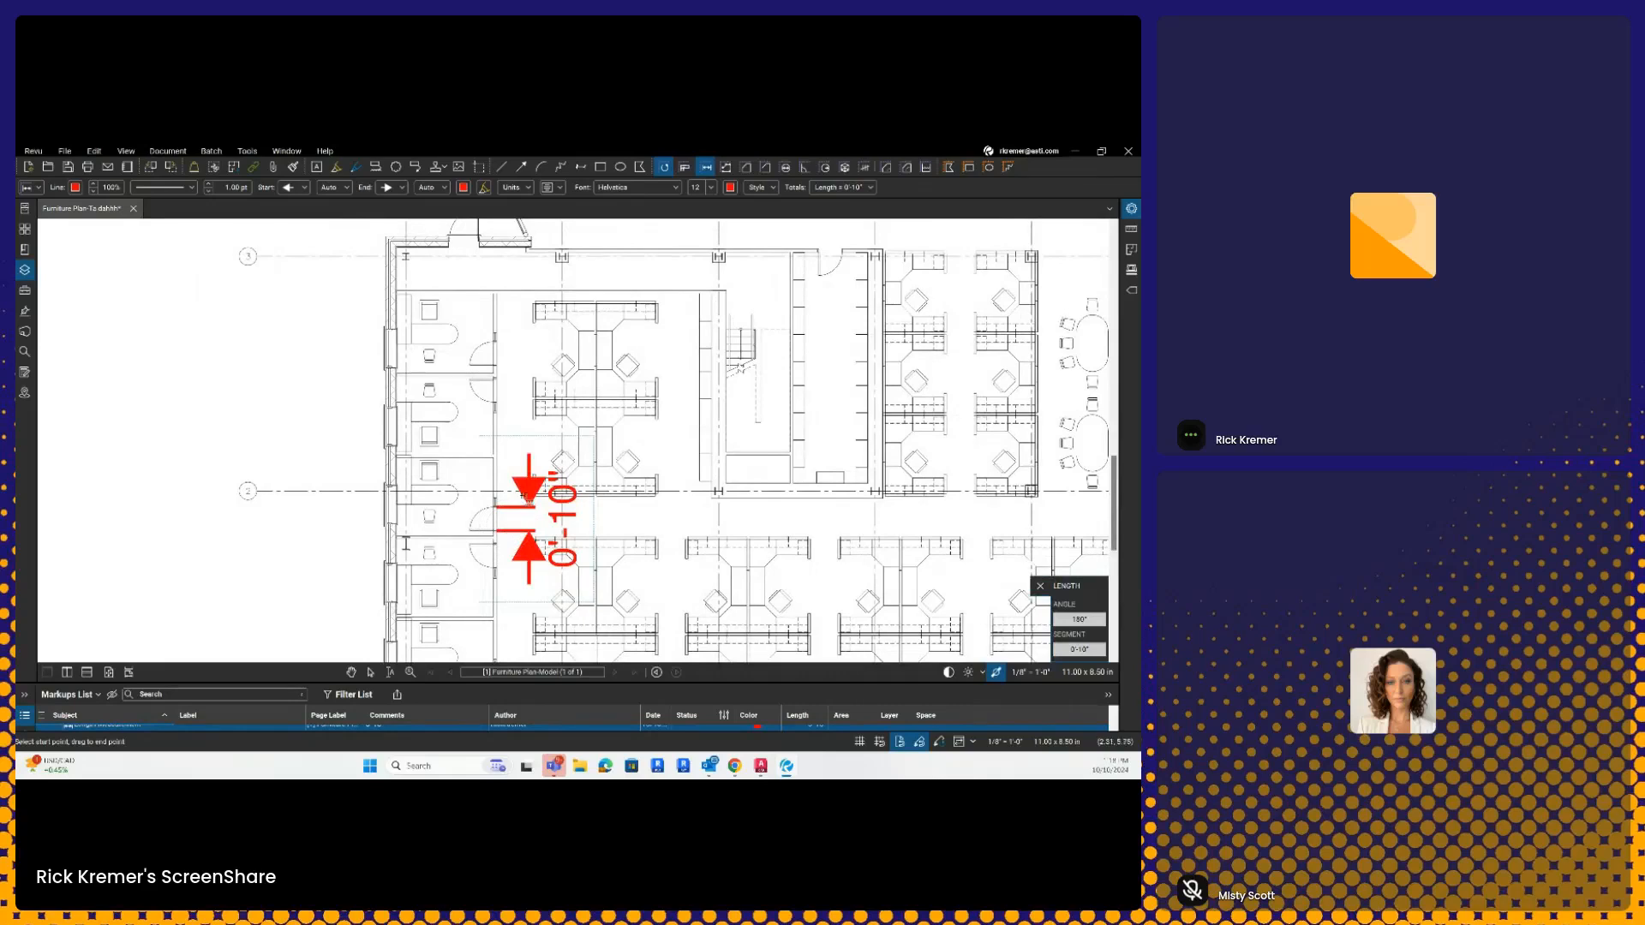
key("Escape")
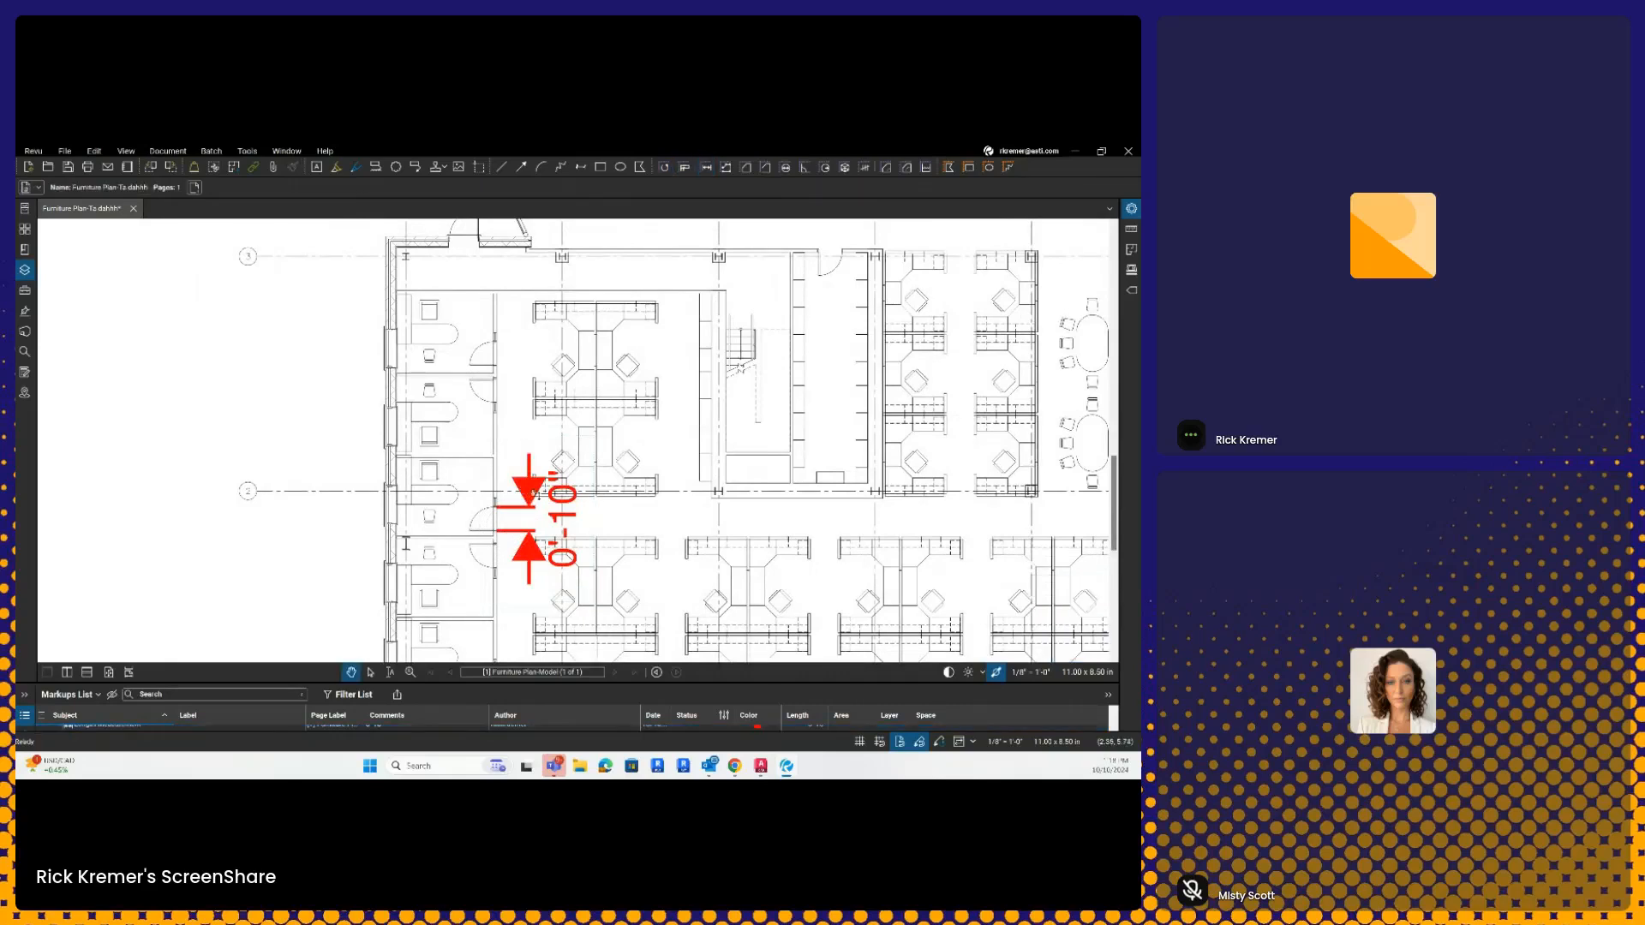
Step: Open the page scale settings, switch to a custom scale and start calibrating it from a known dimension
left_click(255, 155)
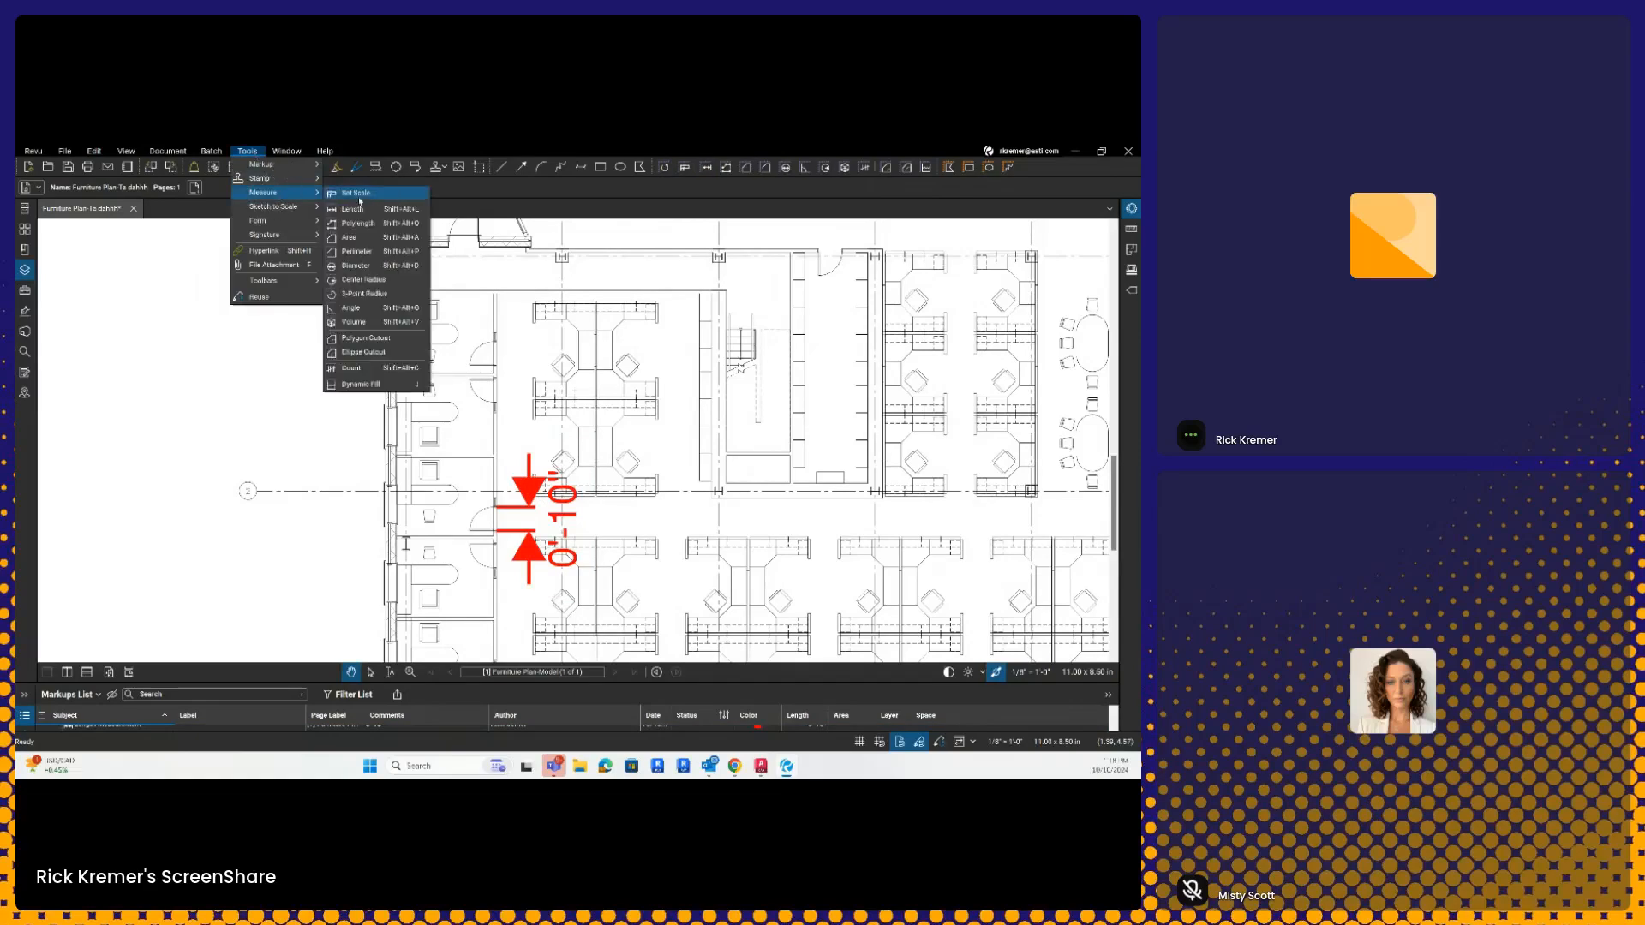
left_click(360, 197)
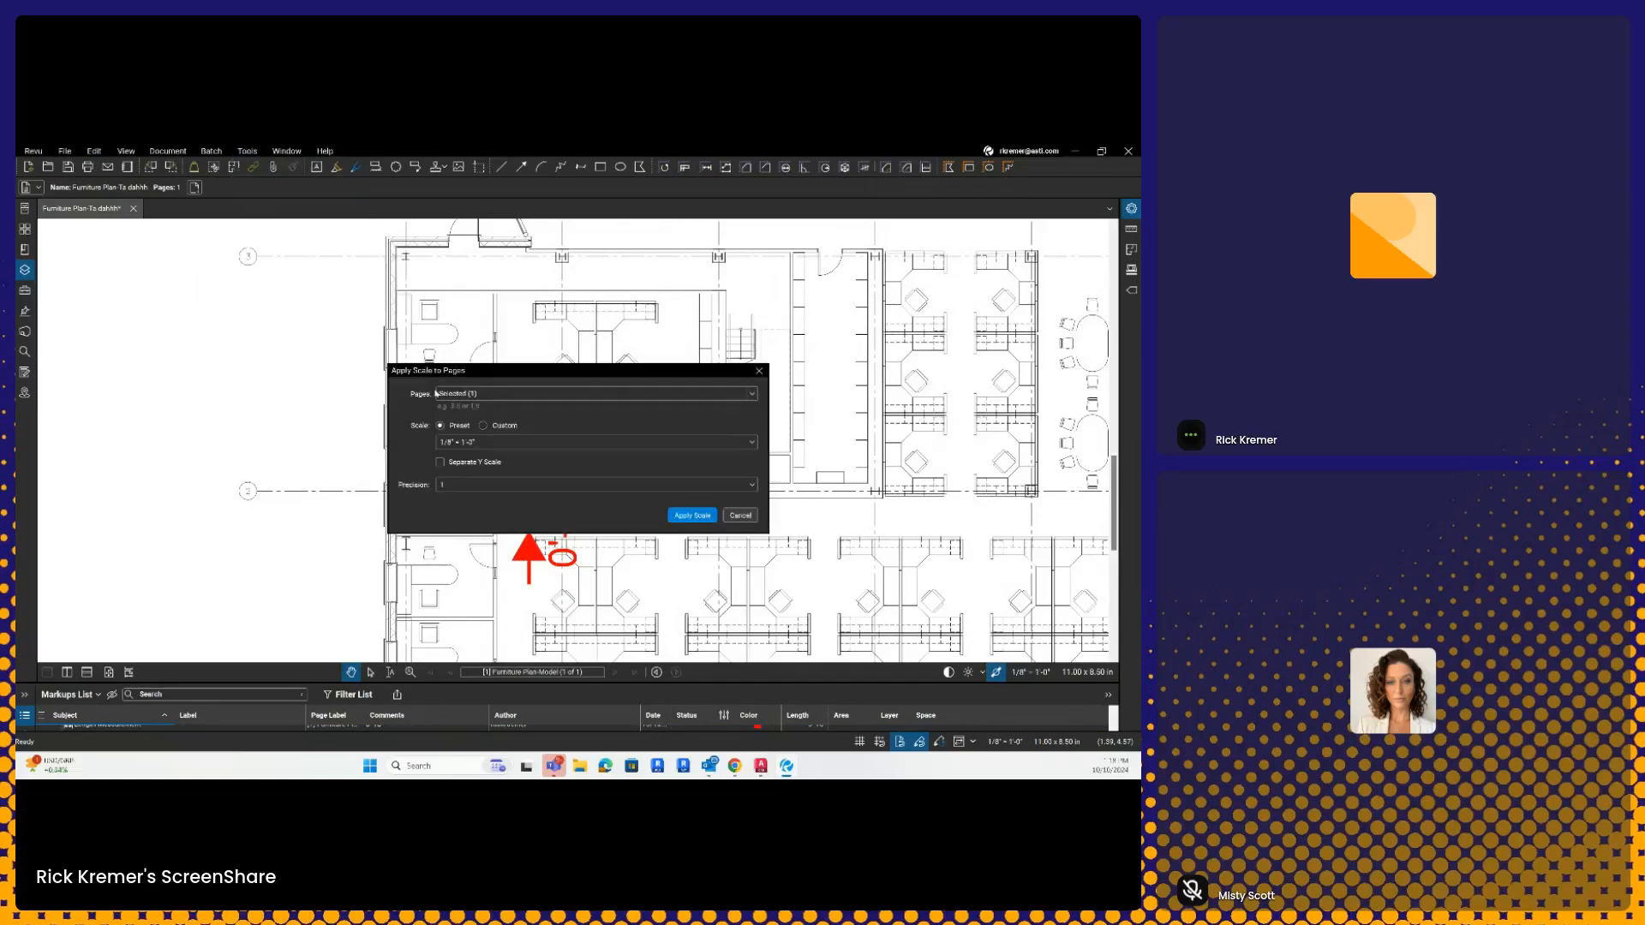
left_click(485, 428)
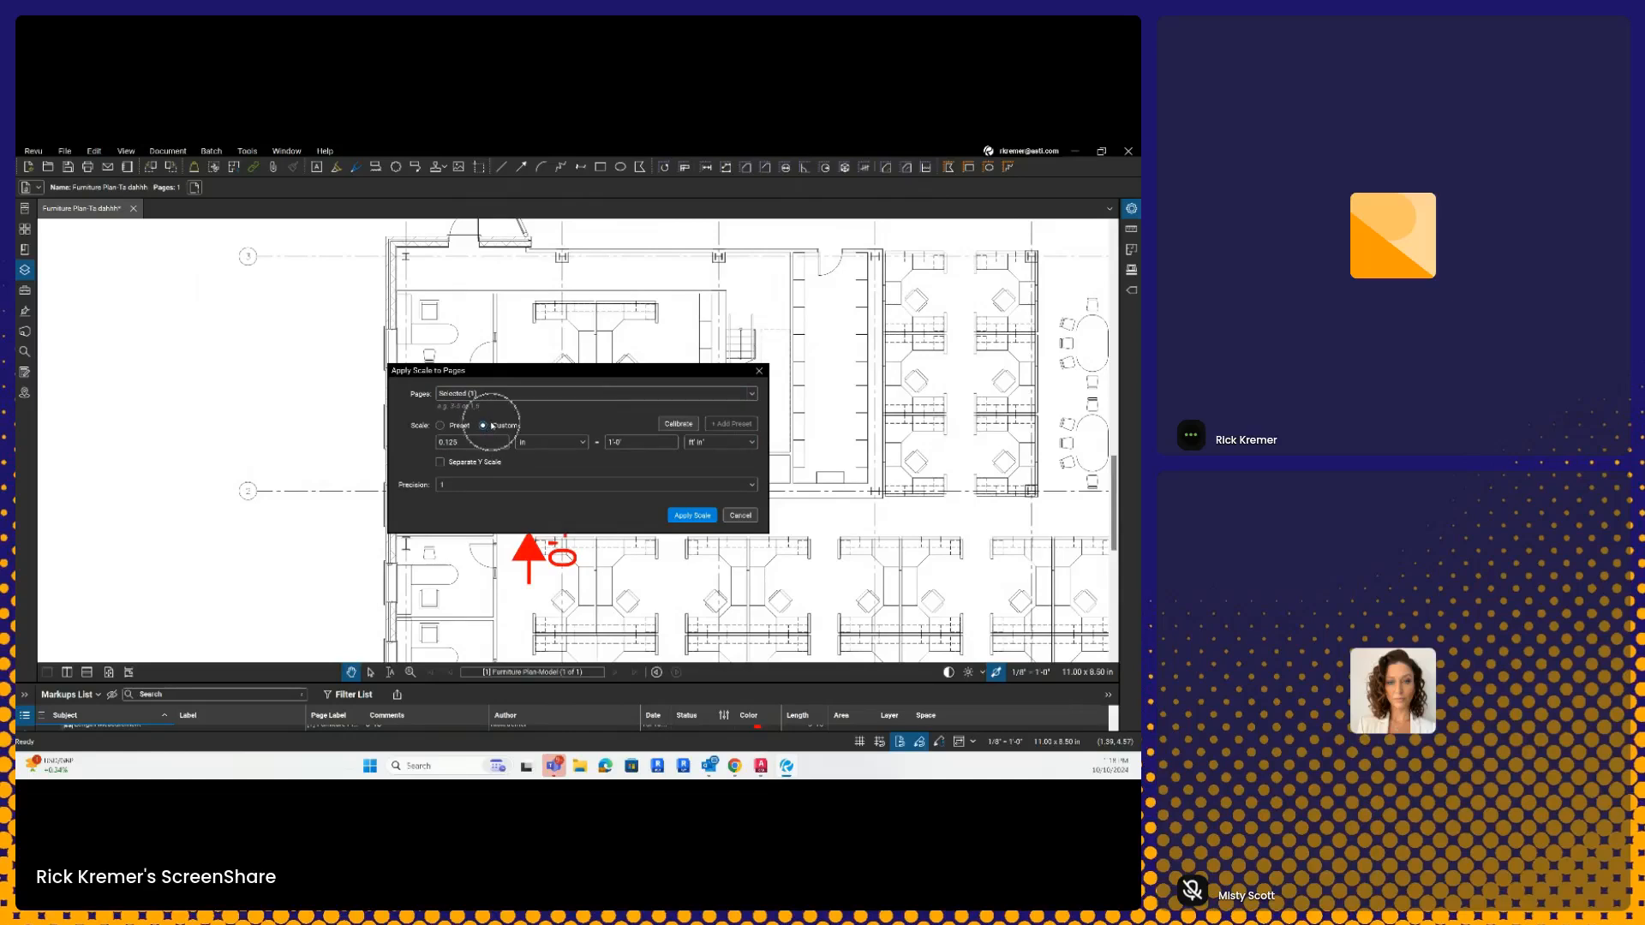
left_click(678, 424)
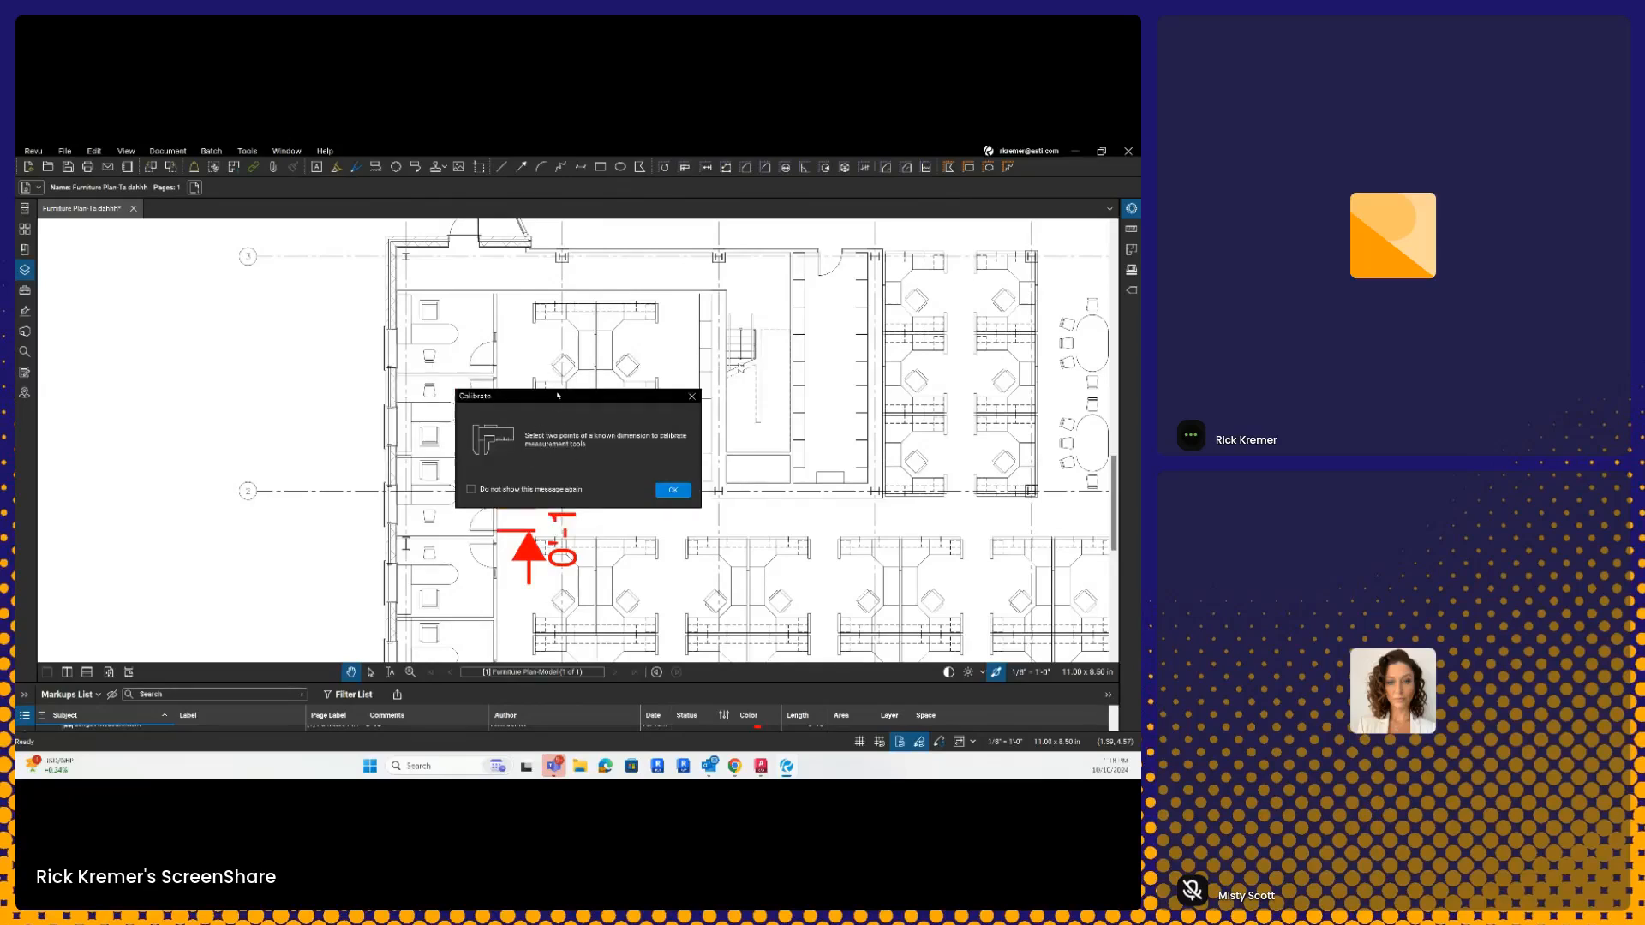
left_click_drag(560, 400, 553, 365)
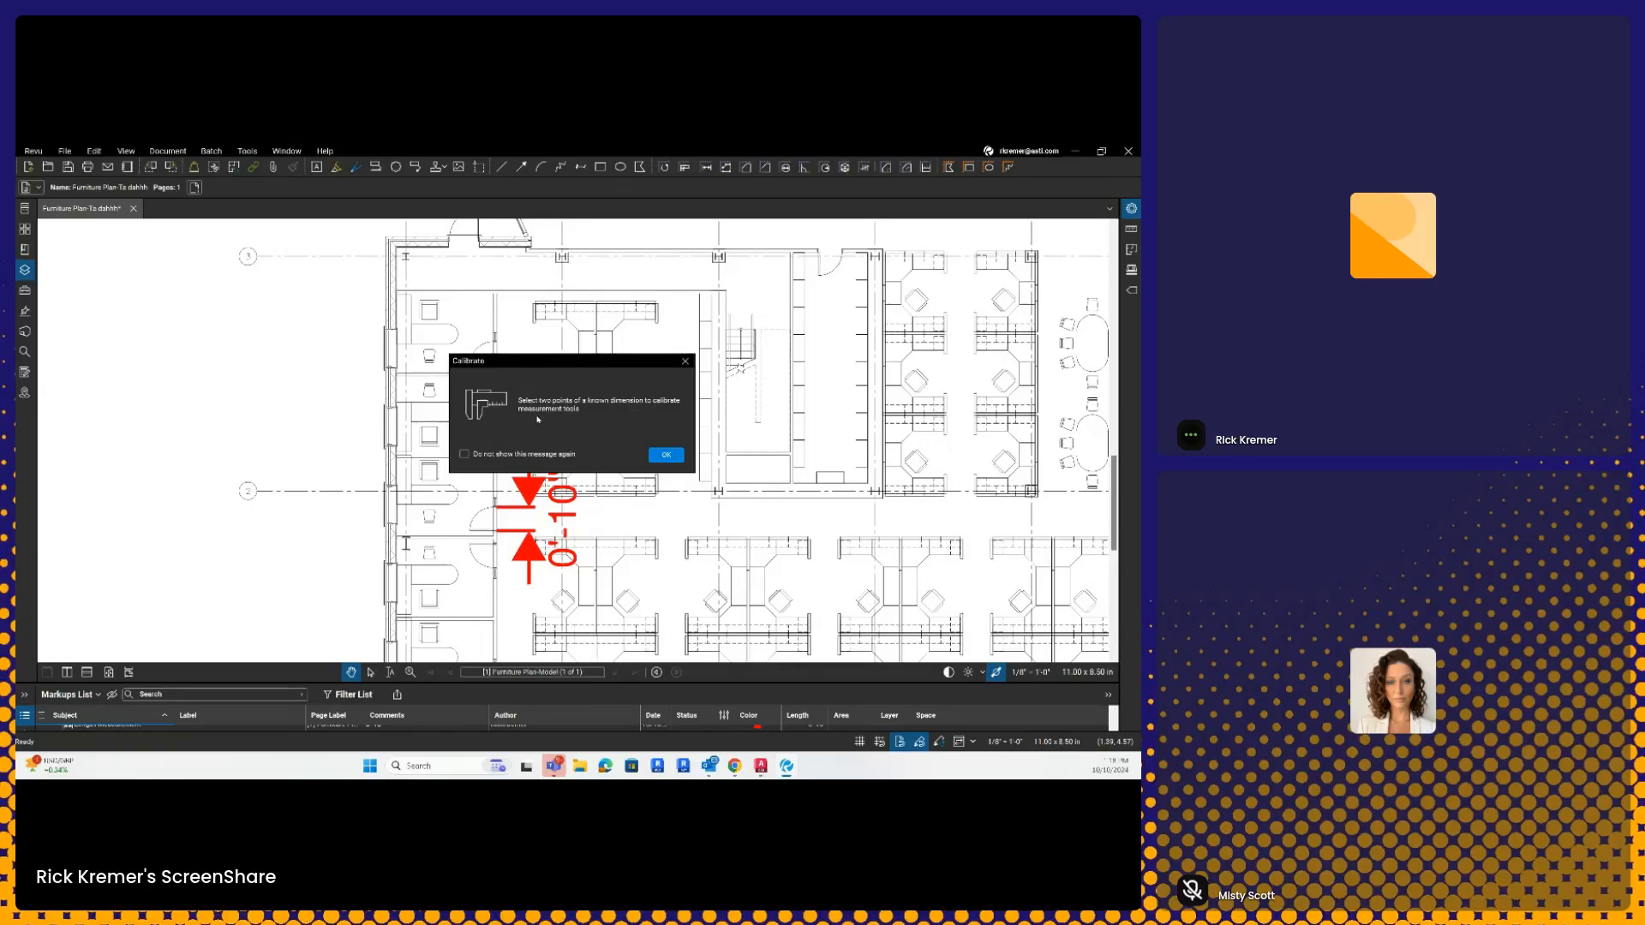
left_click(667, 455)
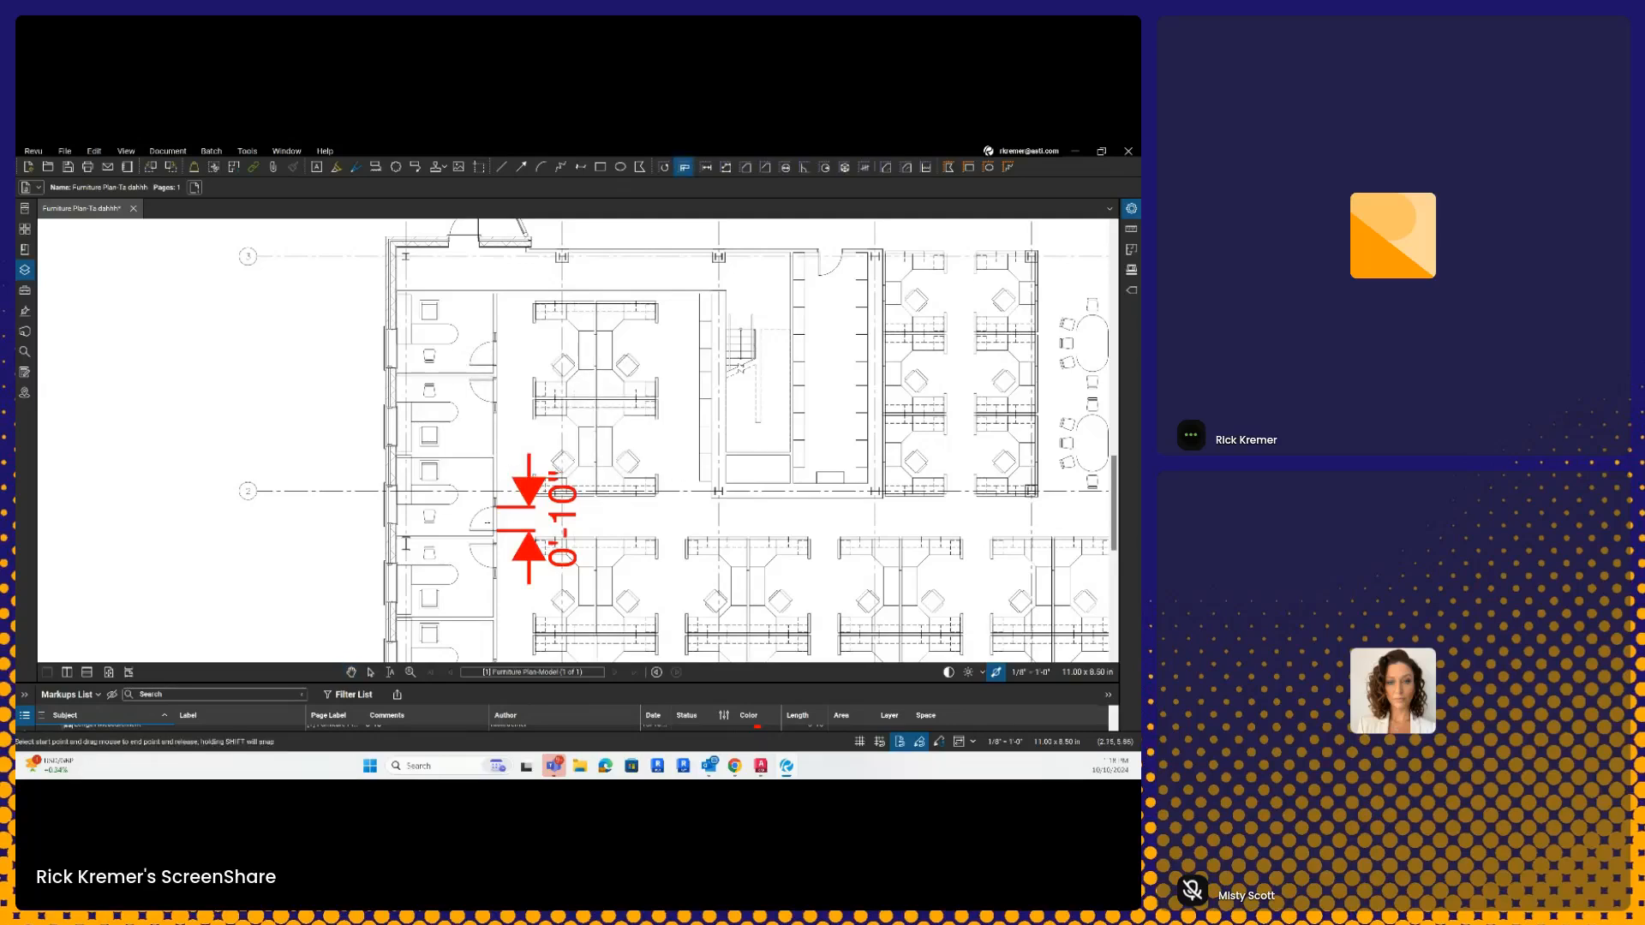
Step: Pick the two jambs of the measured office door opening as the calibration points
scroll(483, 521, "up", 5)
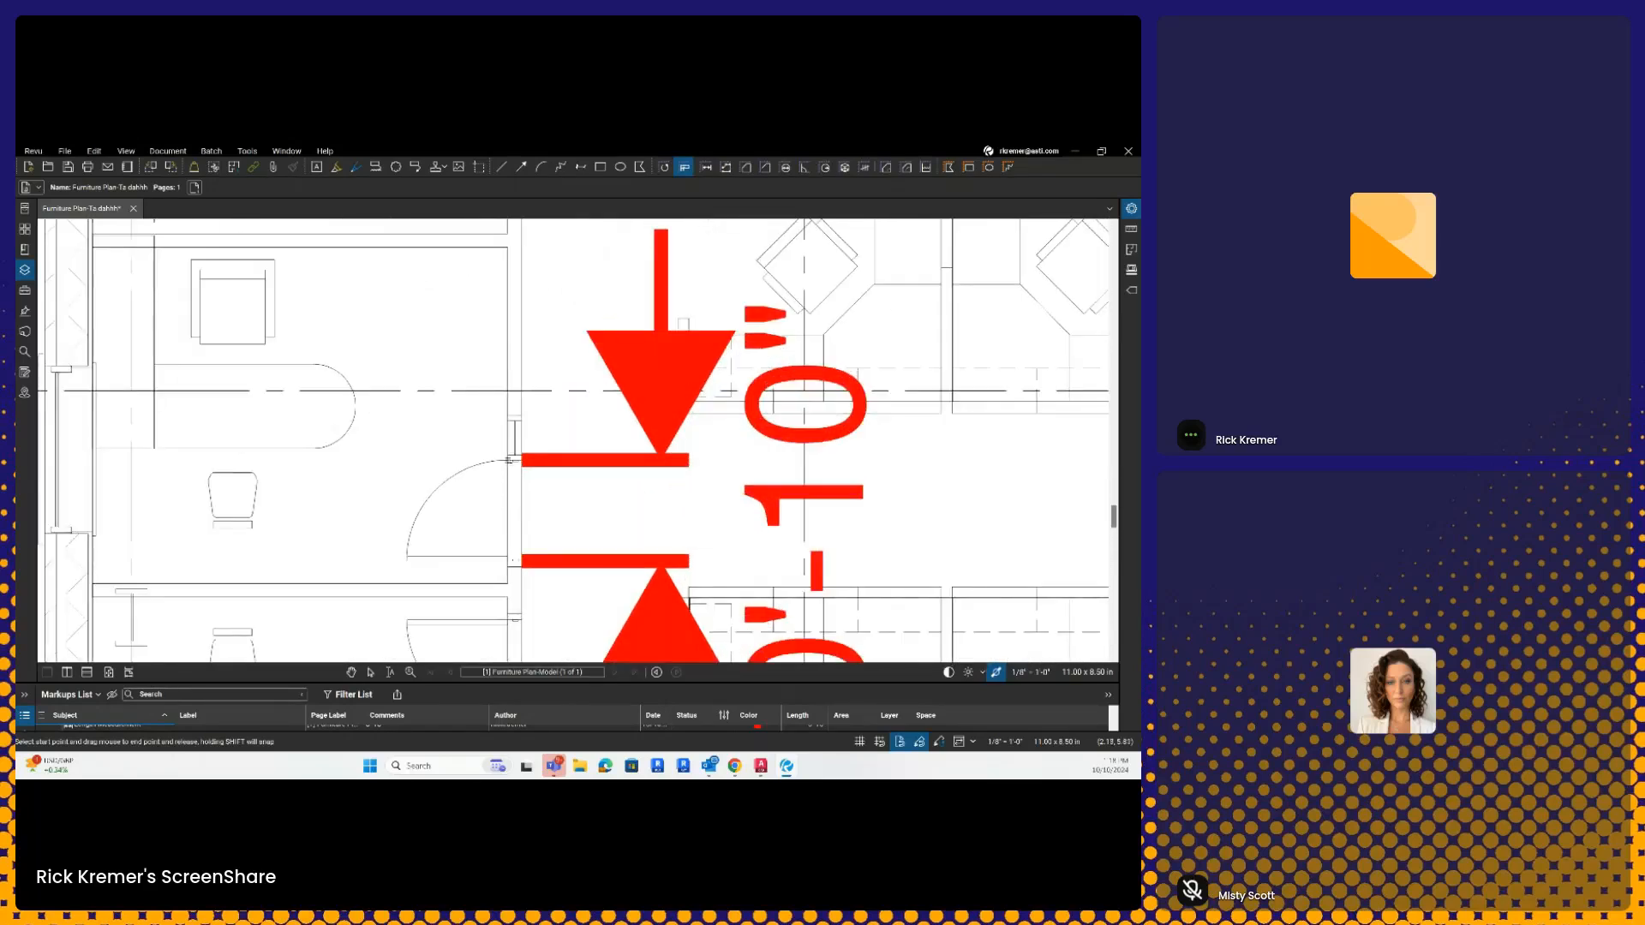
left_click_drag(509, 461, 477, 542)
key("Escape")
mouse_move(508, 461)
left_mouse_down()
mouse_move(494, 492)
mouse_move(512, 563)
left_mouse_up()
key("ctrl")
key("ctrl")
key("ctrl")
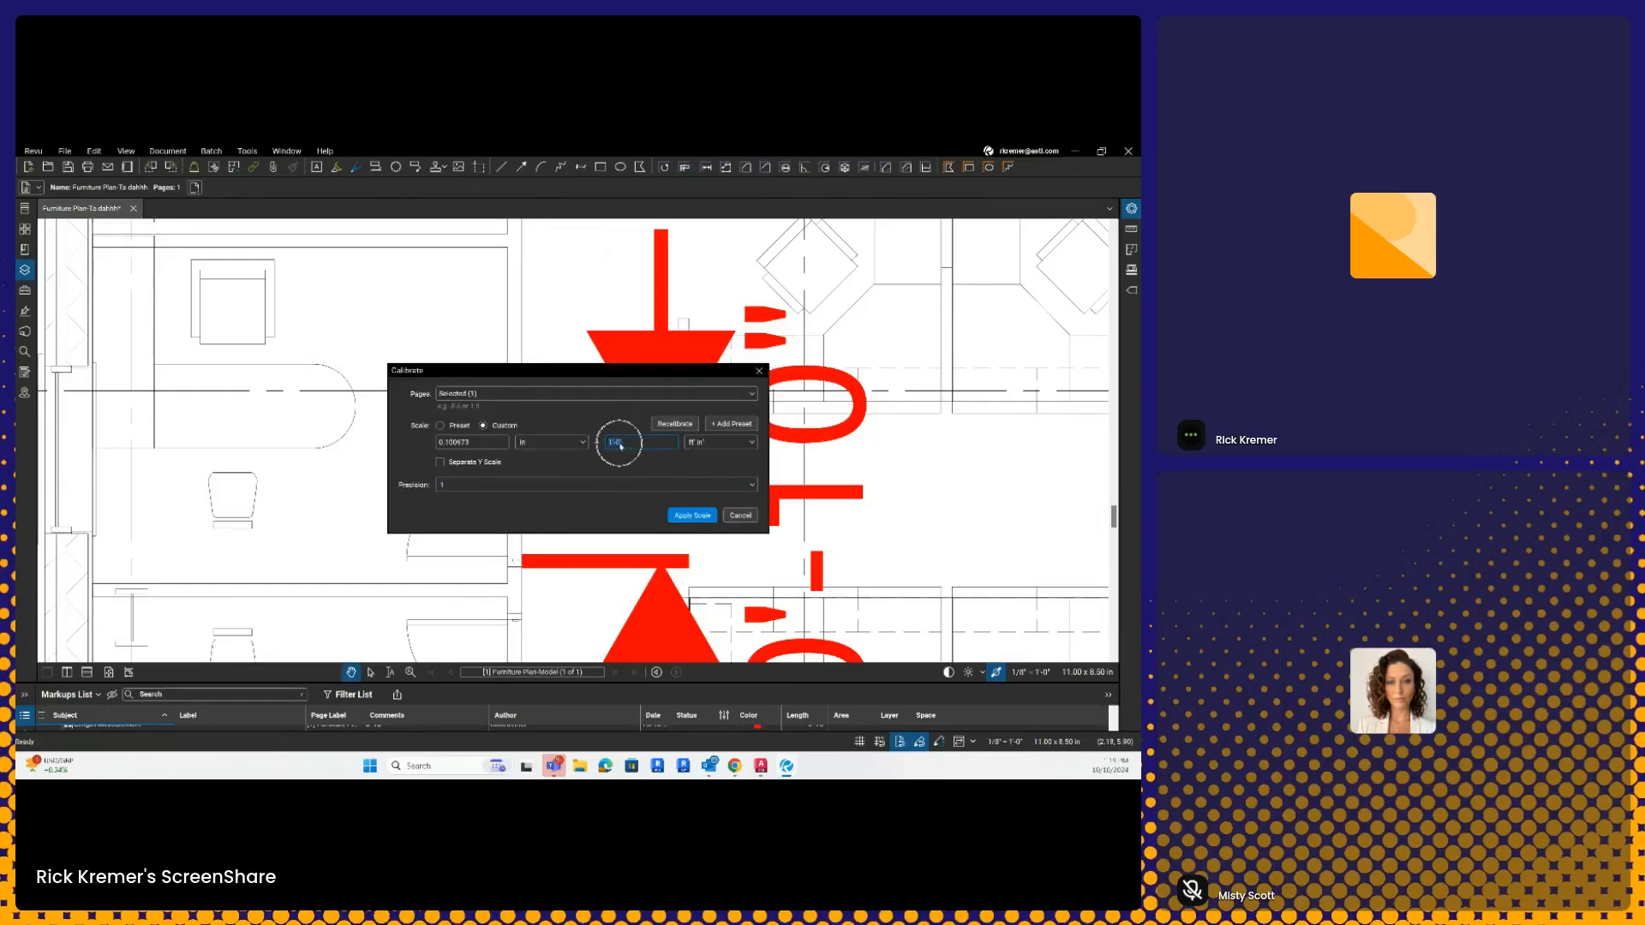
Step: Set the calibrated distance to 3'-0" with a precision of 1 and apply the scale to the page
type("3'")
left_click(582, 485)
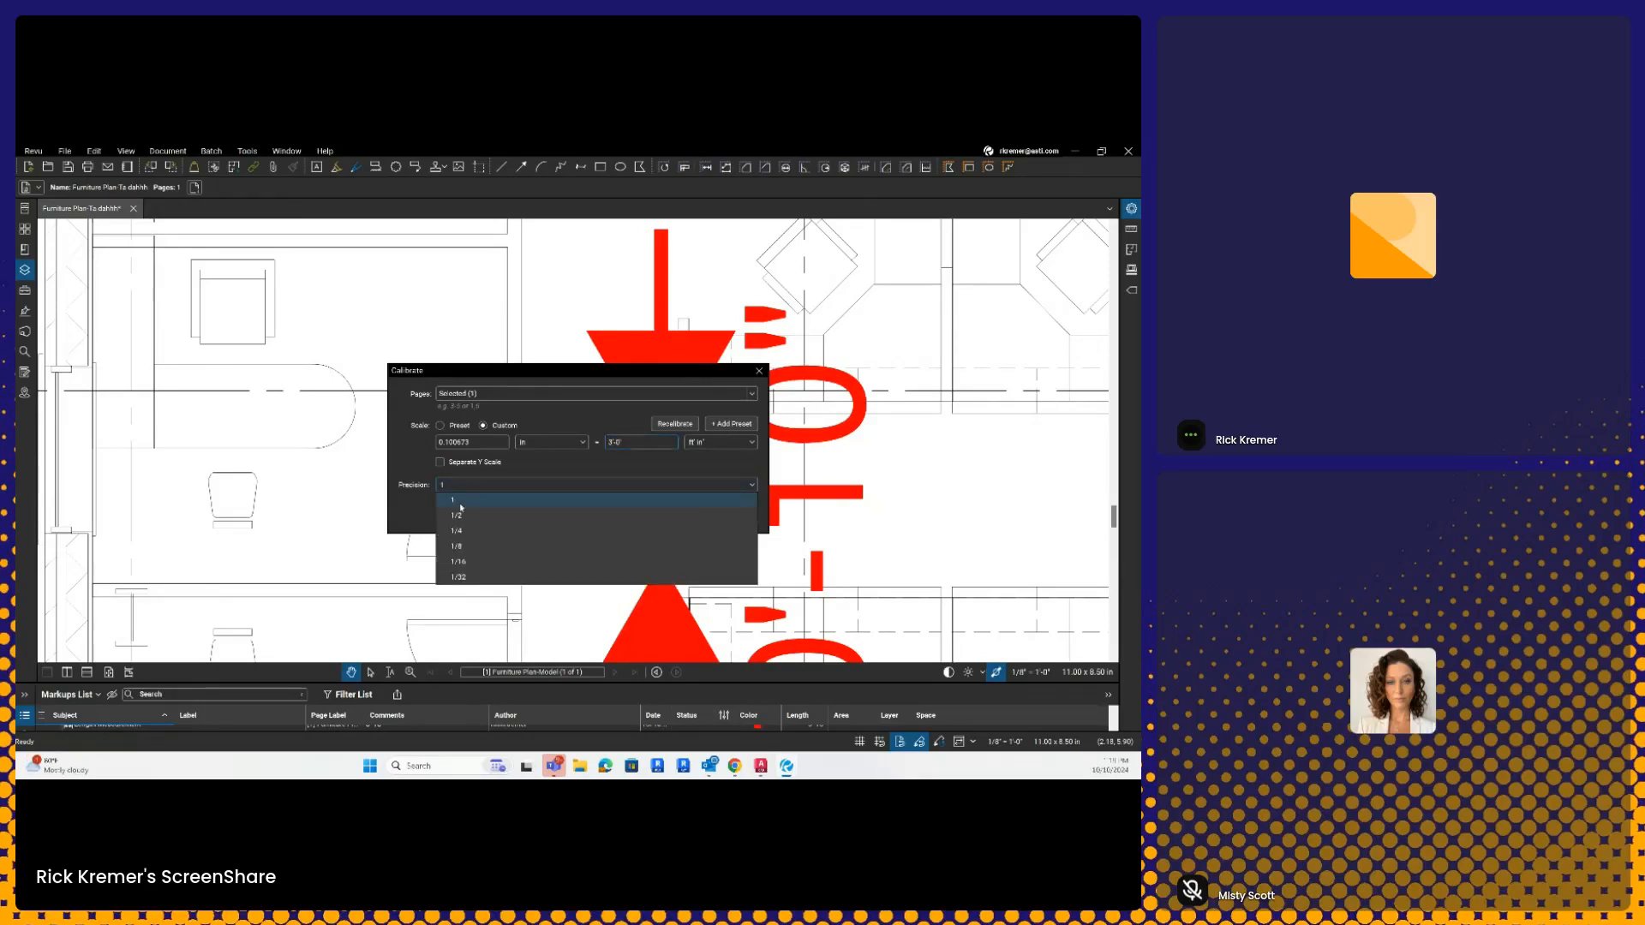
left_click(461, 505)
left_click(691, 514)
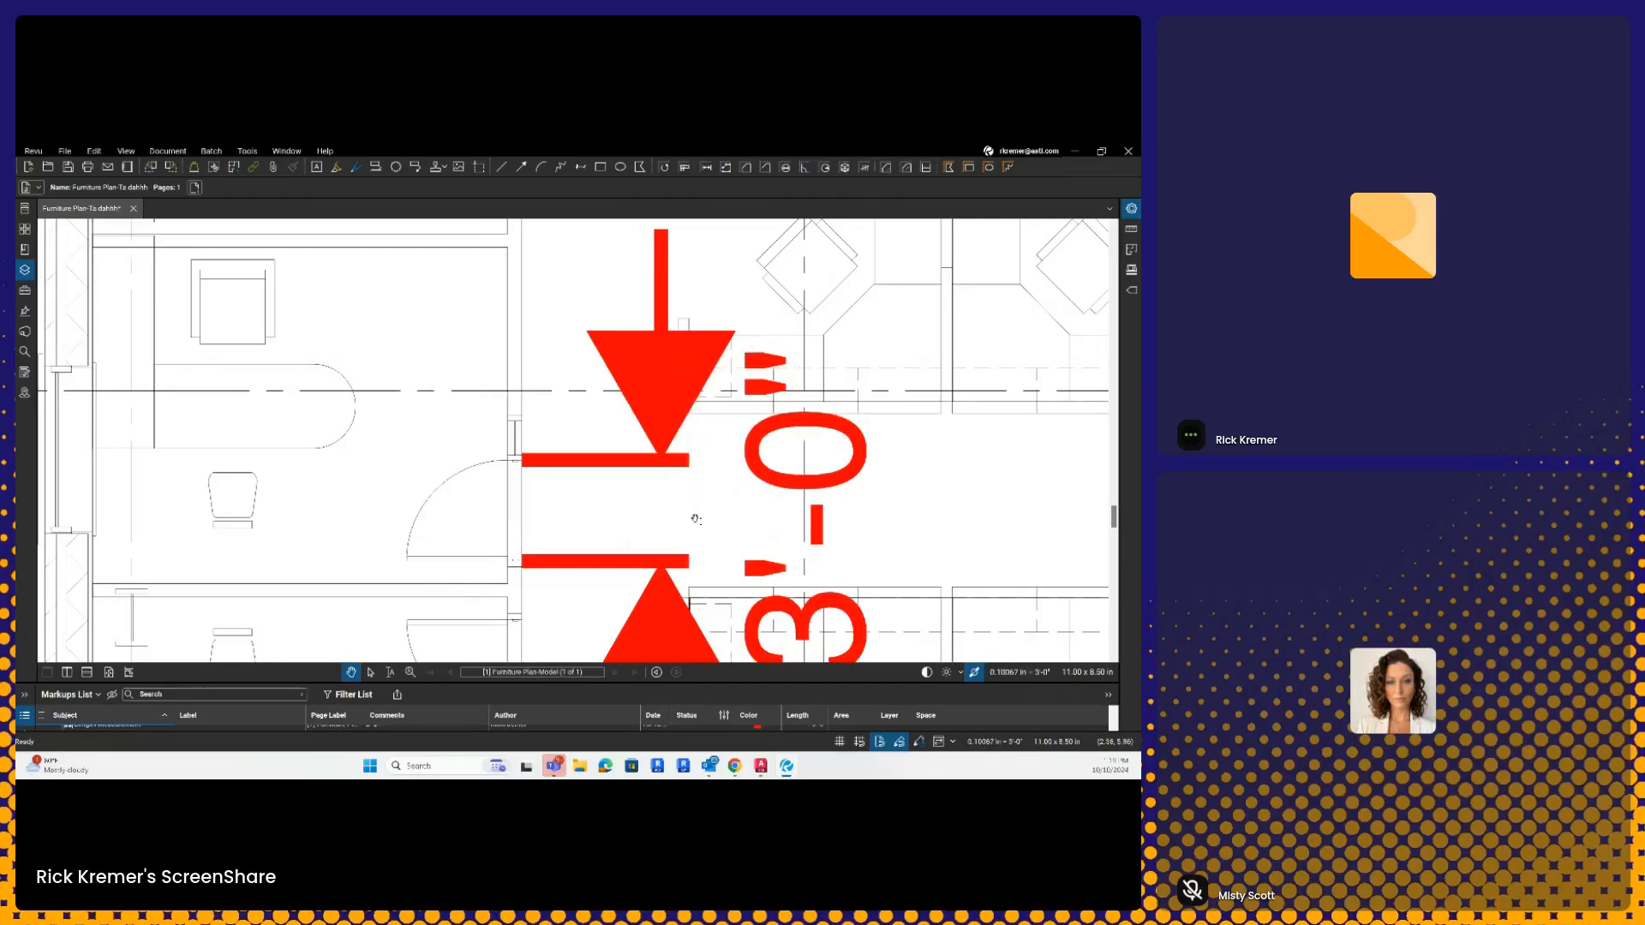
Step: Place a length measurement across the door opening of the narrow room beside the stair to check the calibrated scale
scroll(793, 569, "down", 3)
scroll(792, 569, "down", 5)
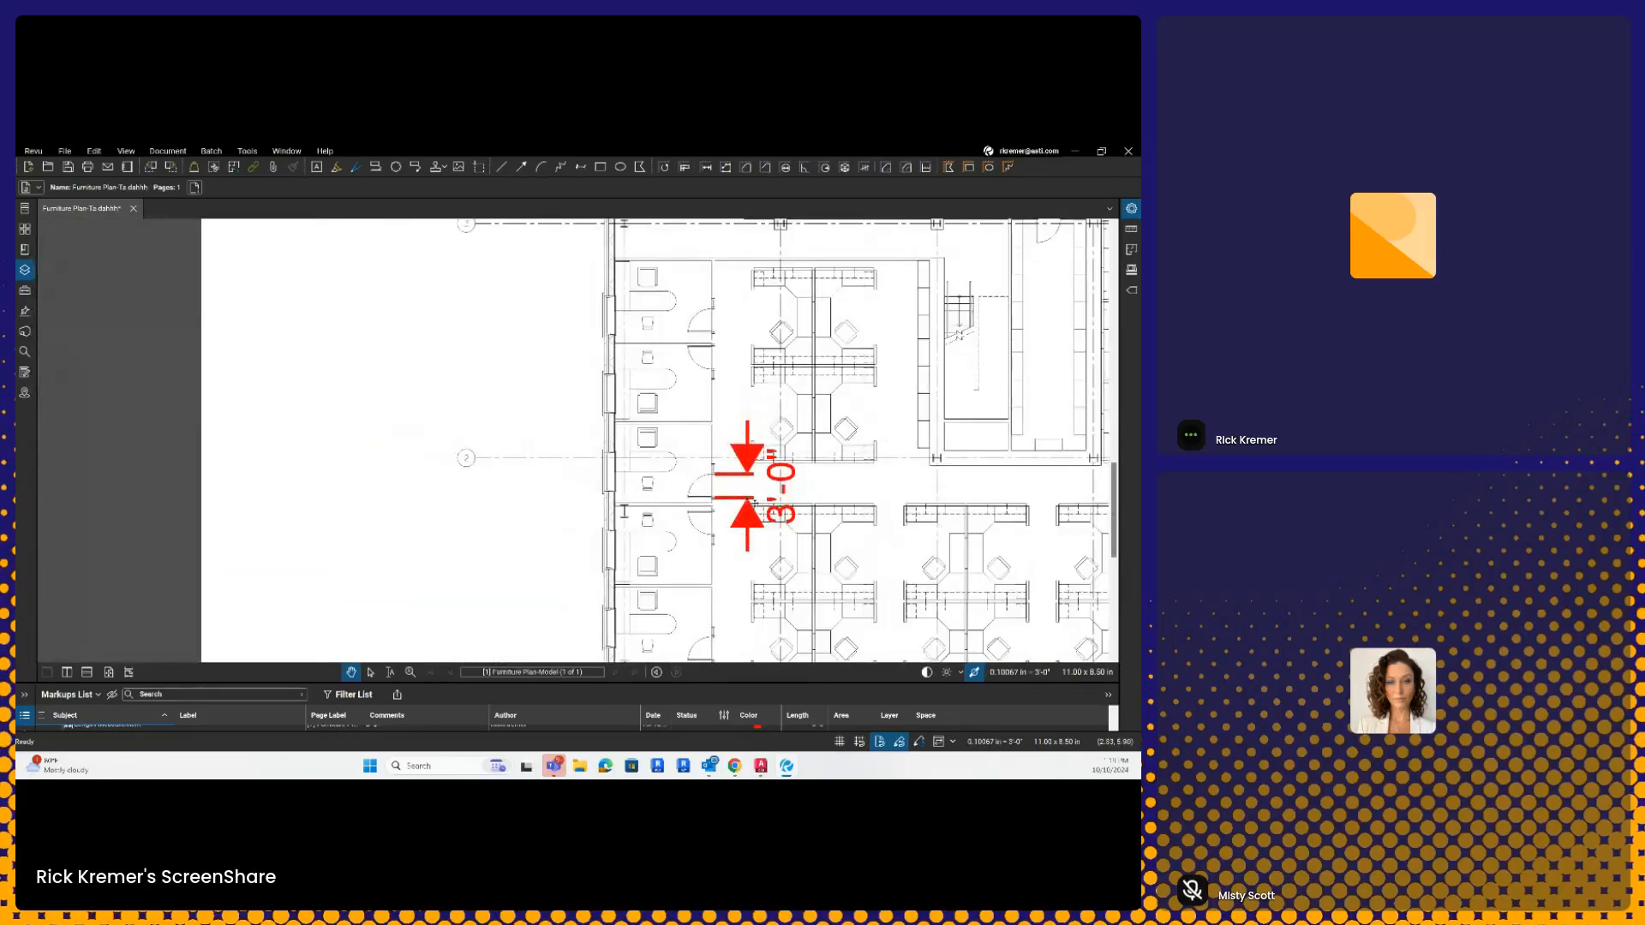
left_click(246, 151)
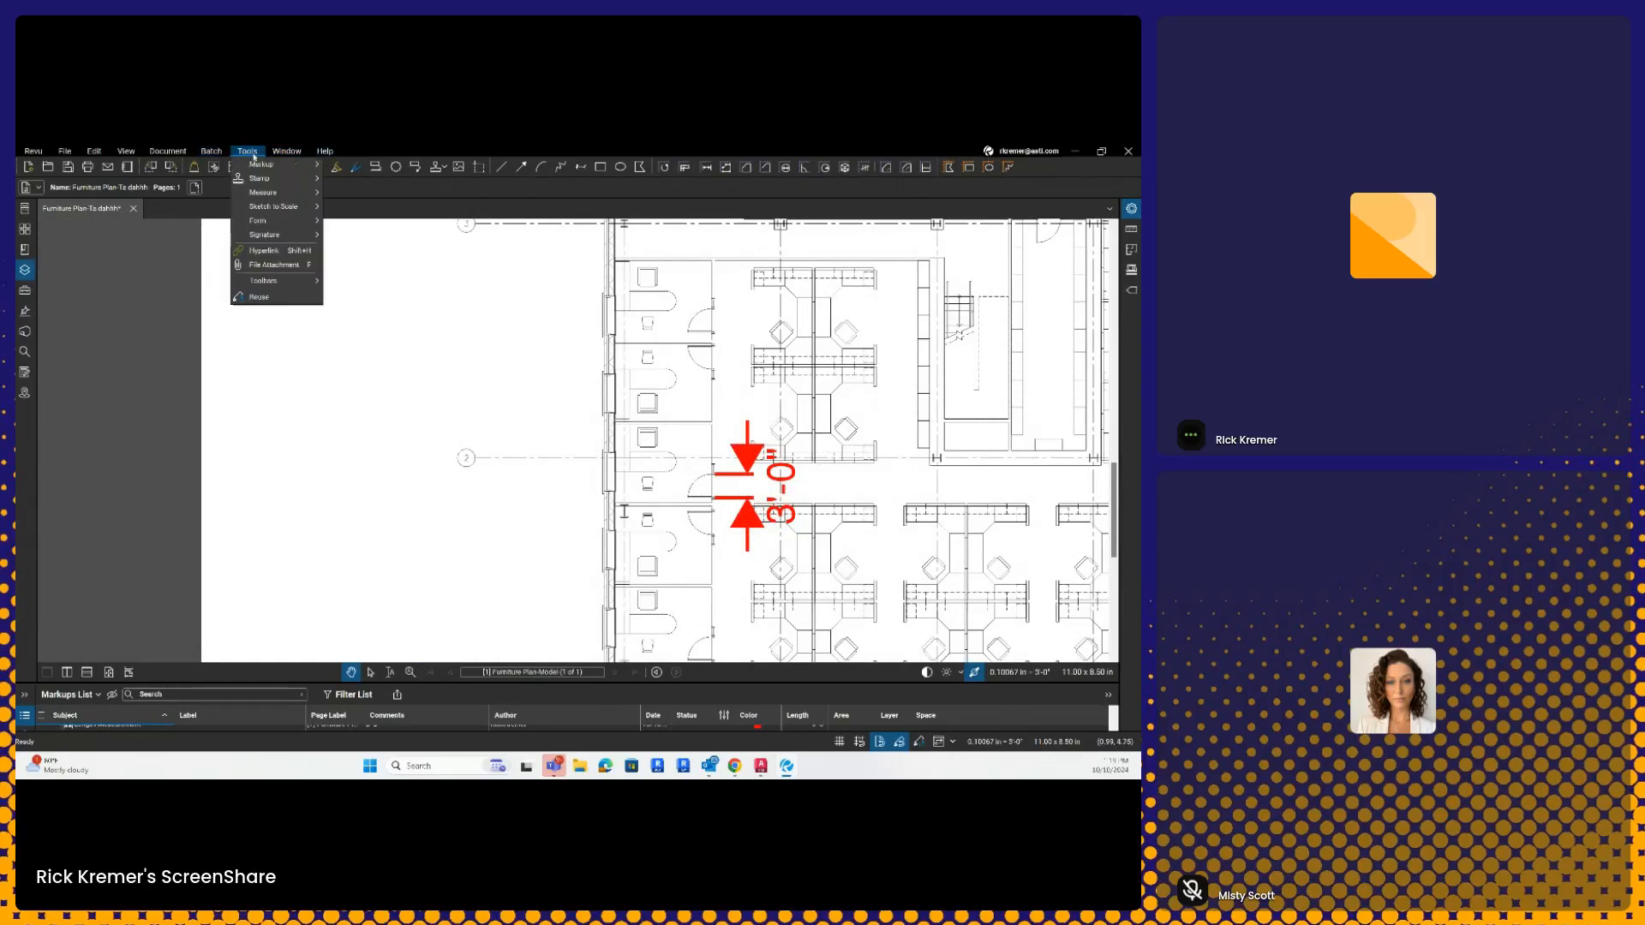
mouse_move(274, 195)
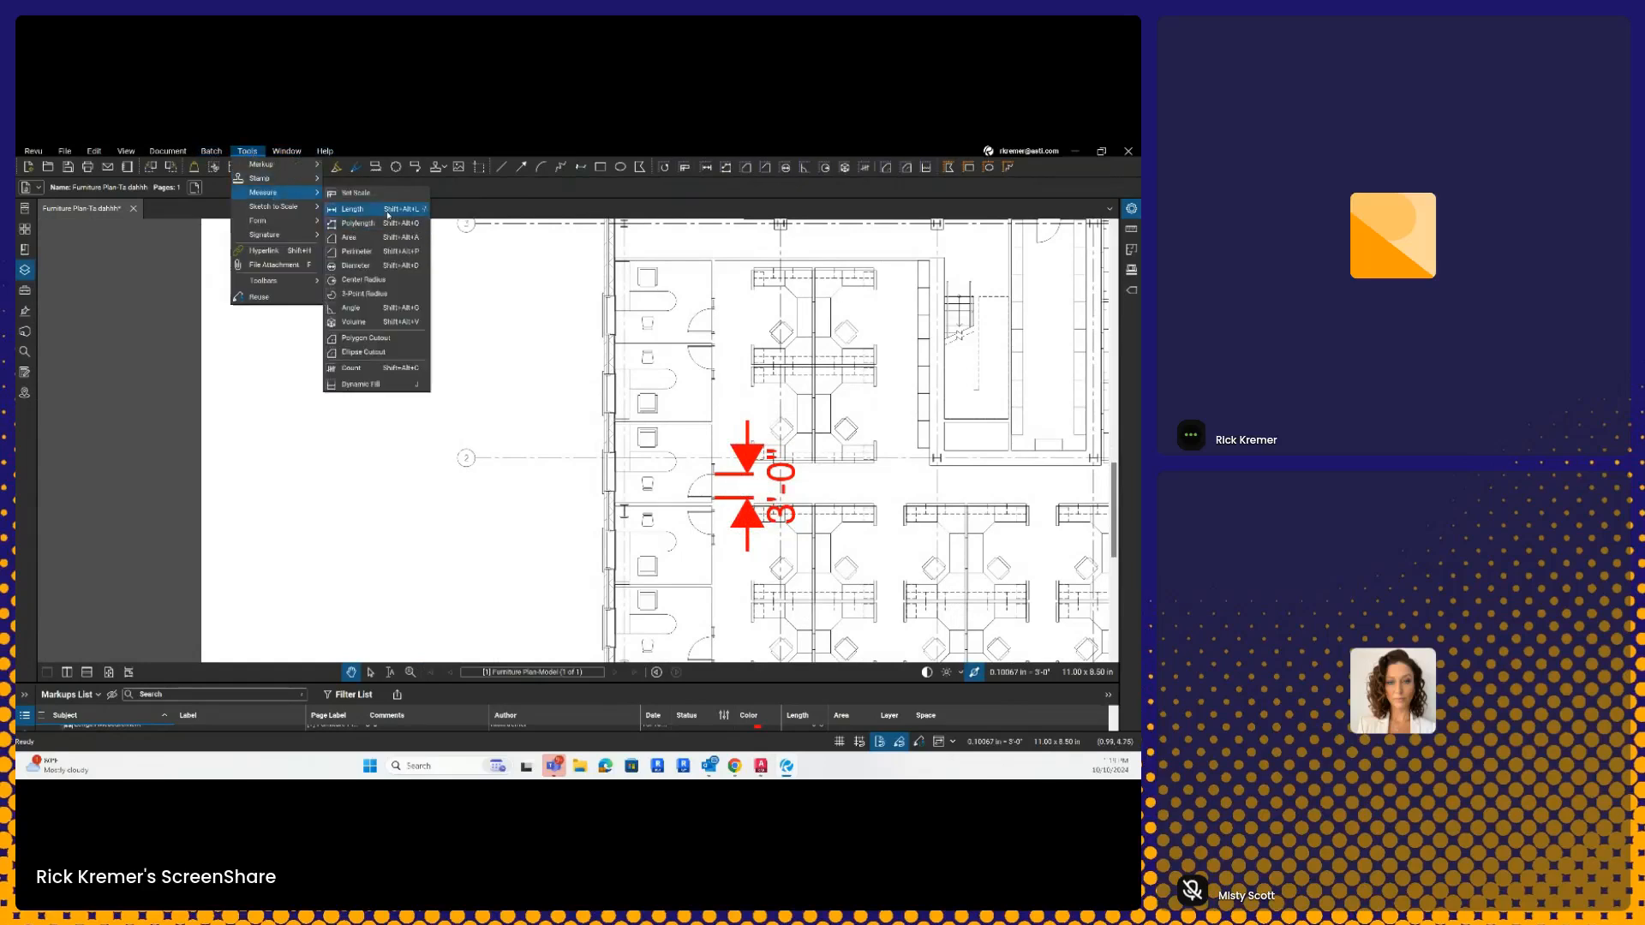
left_click(352, 209)
left_click_drag(814, 375, 466, 482)
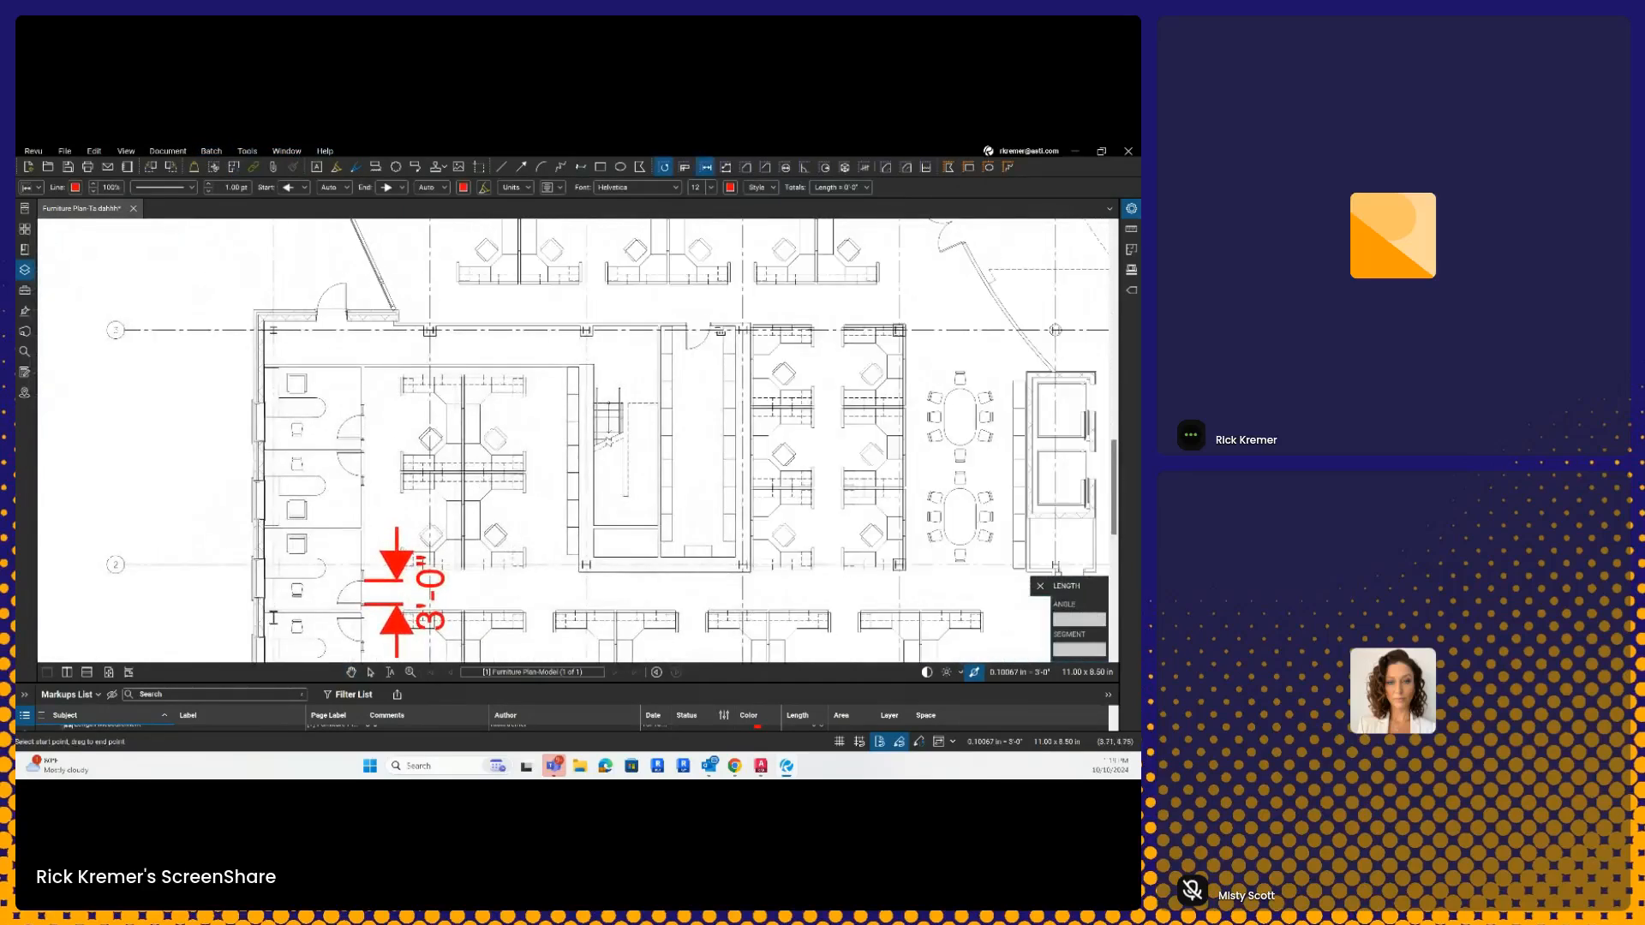
mouse_move(676, 296)
left_mouse_down()
mouse_move(690, 404)
mouse_move(785, 422)
left_mouse_up()
scroll(685, 423, "up", 5)
key("Escape")
scroll(762, 471, "down", 5)
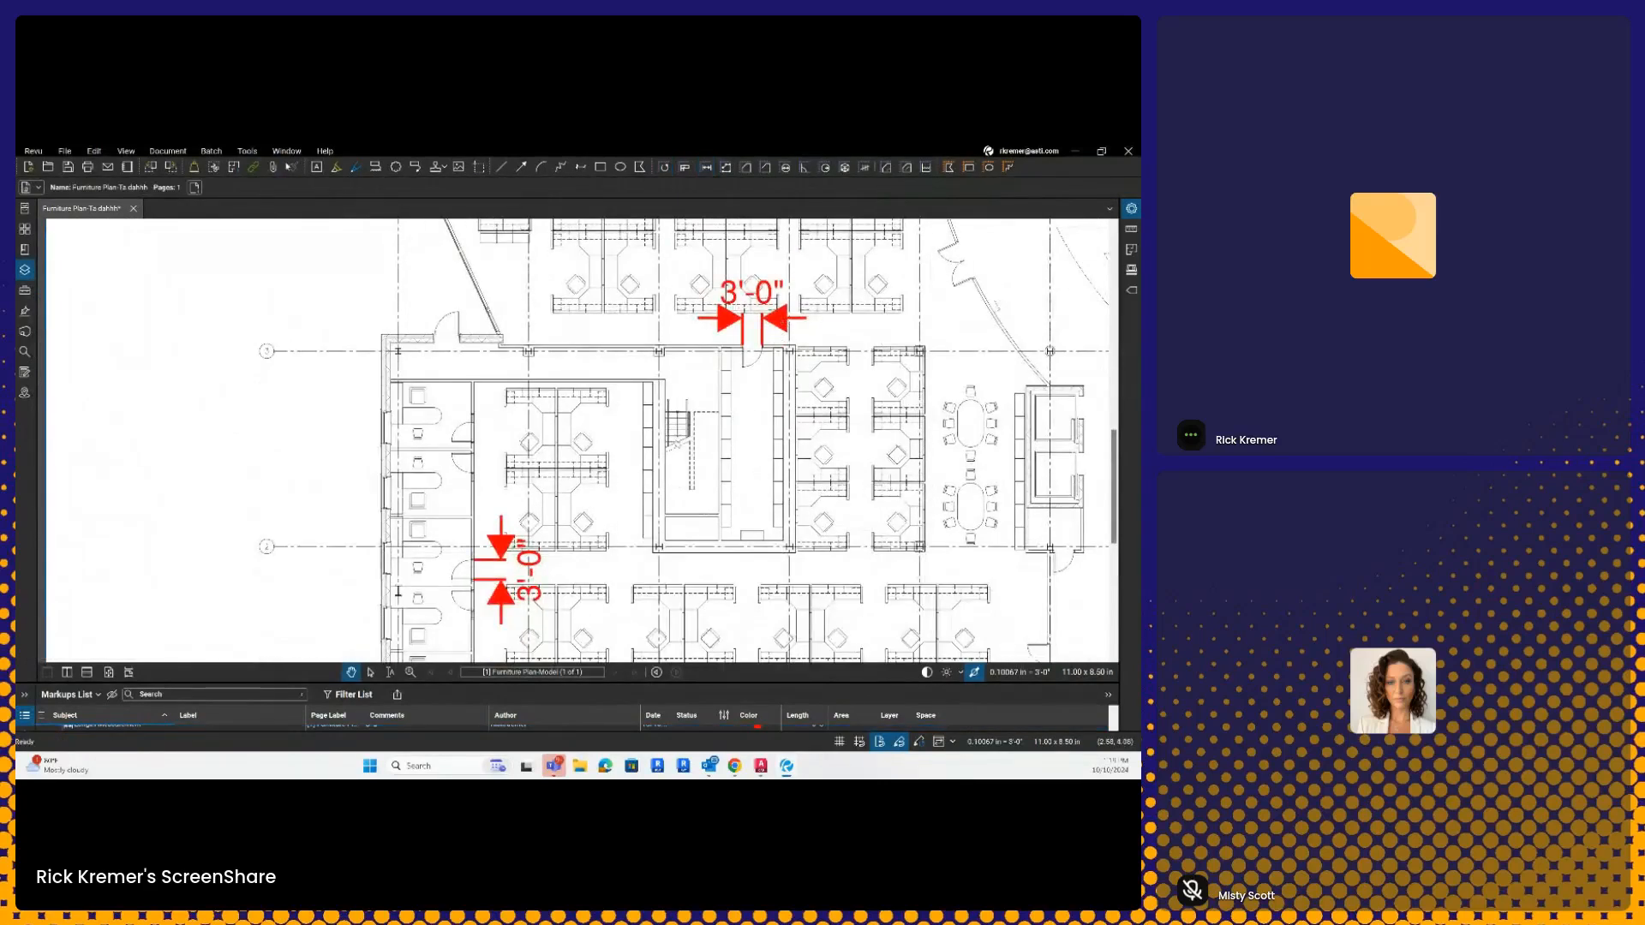
Step: Place an area measurement over the narrow room beside the stair, tracing its rectangular outline
left_click(247, 151)
mouse_move(293, 192)
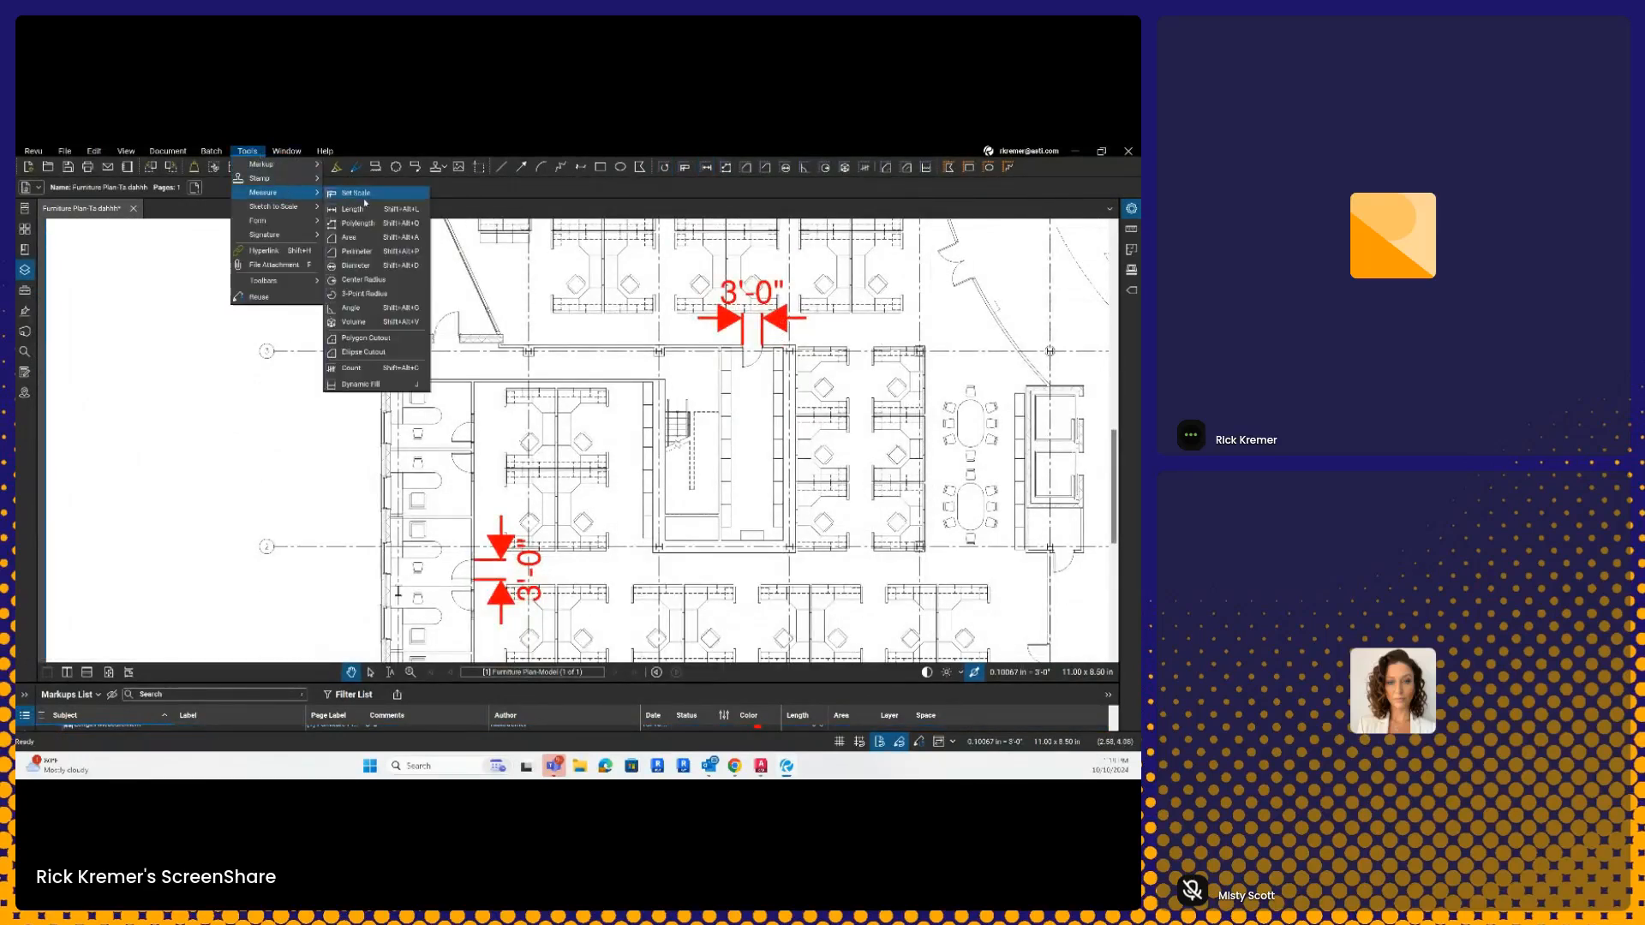
left_click(360, 239)
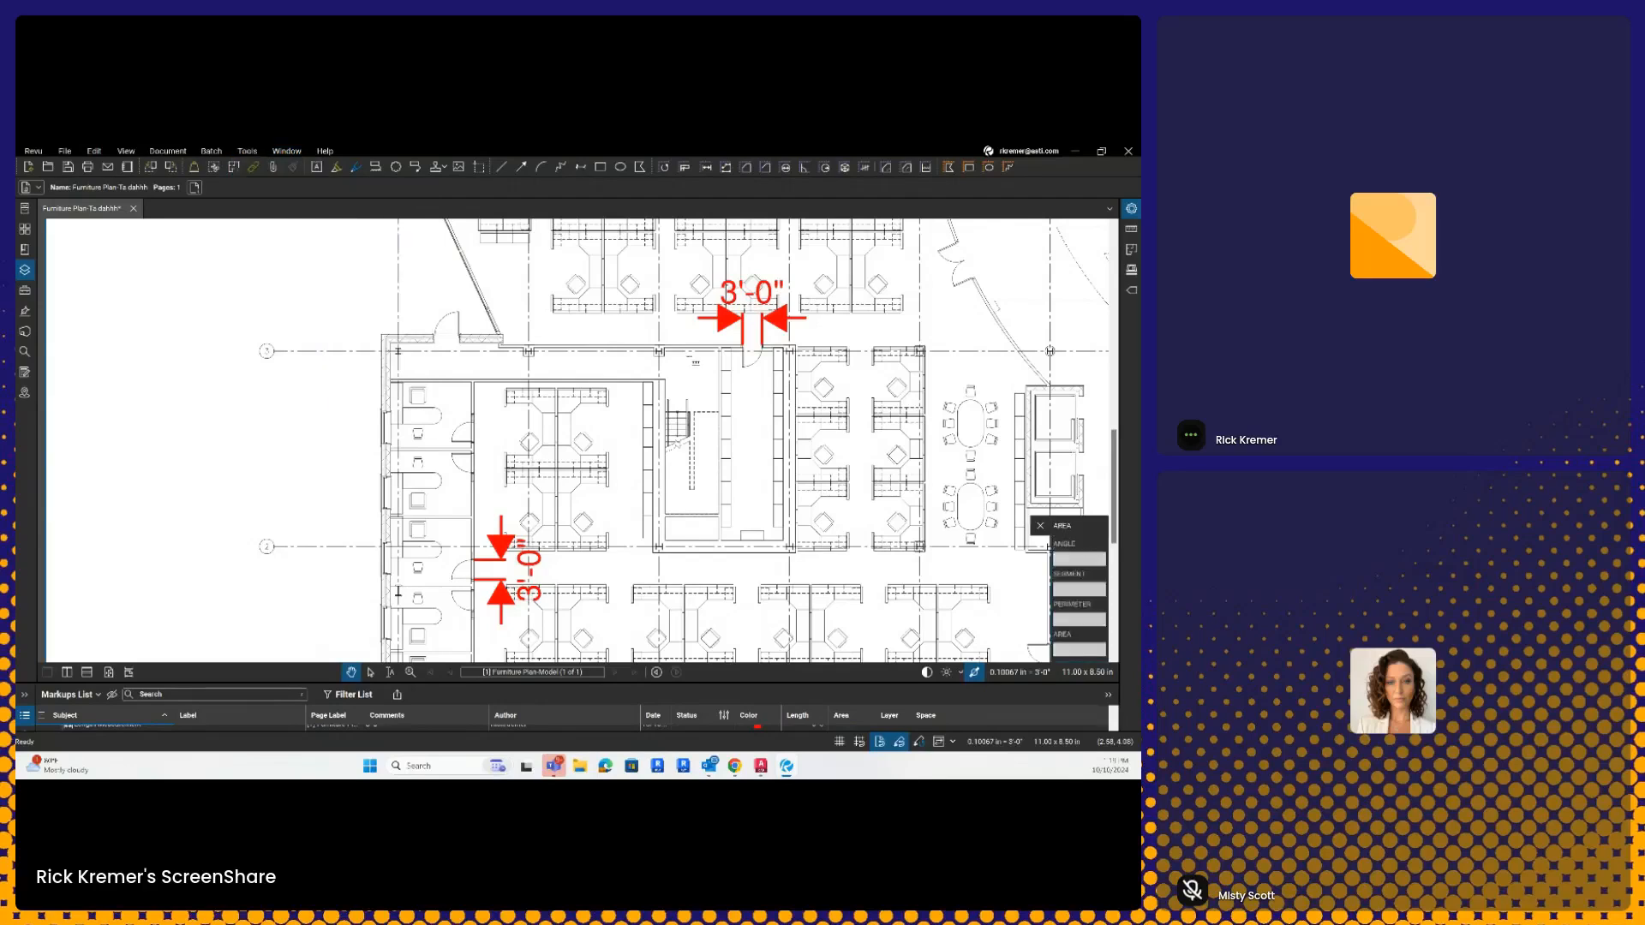
left_click(726, 351)
left_click_drag(762, 491, 783, 540)
left_click(754, 466)
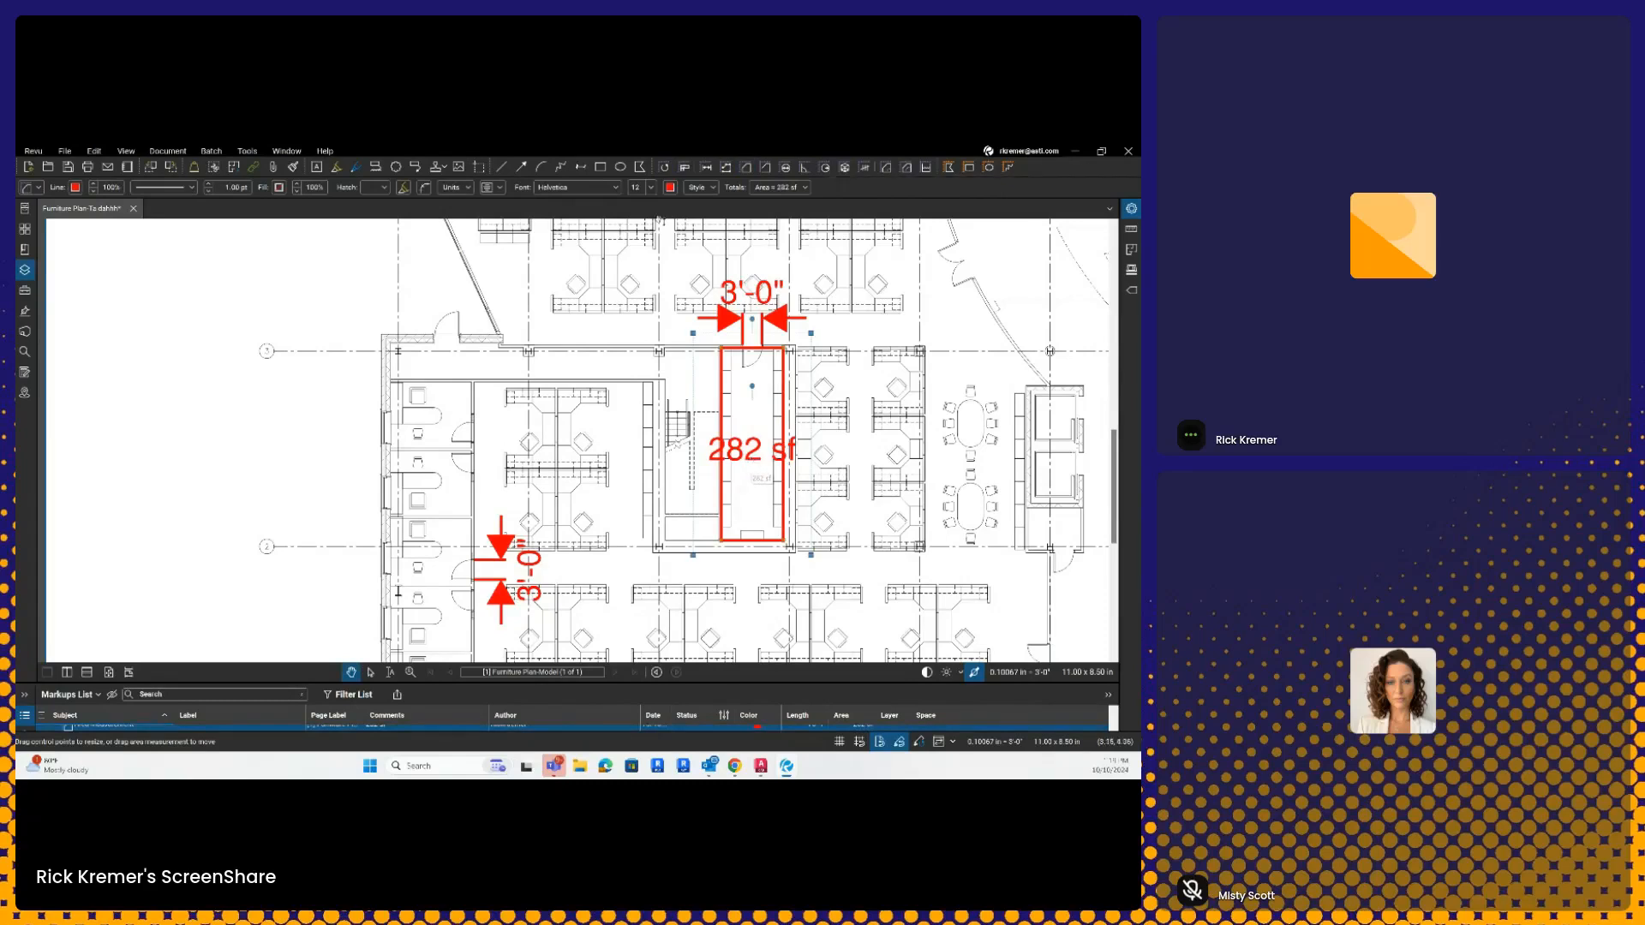
Step: Reduce the font size of the room's area measurement label to 6
key("ctrl")
key("alt")
left_click(654, 189)
scroll(663, 209, "up", 1)
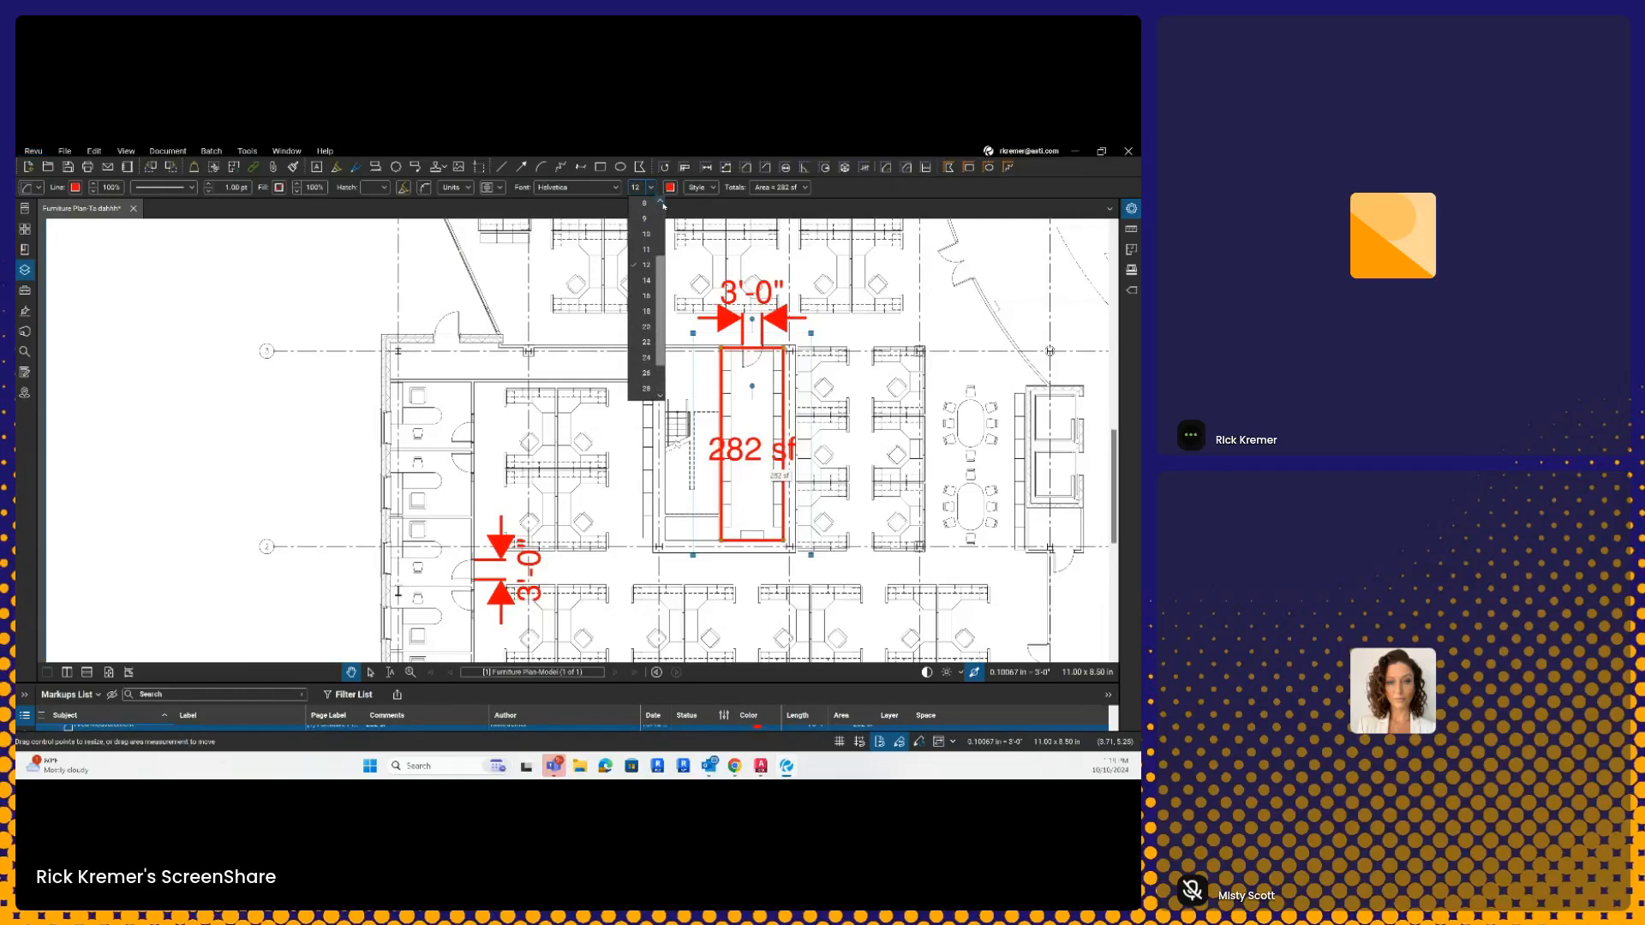
left_click(646, 204)
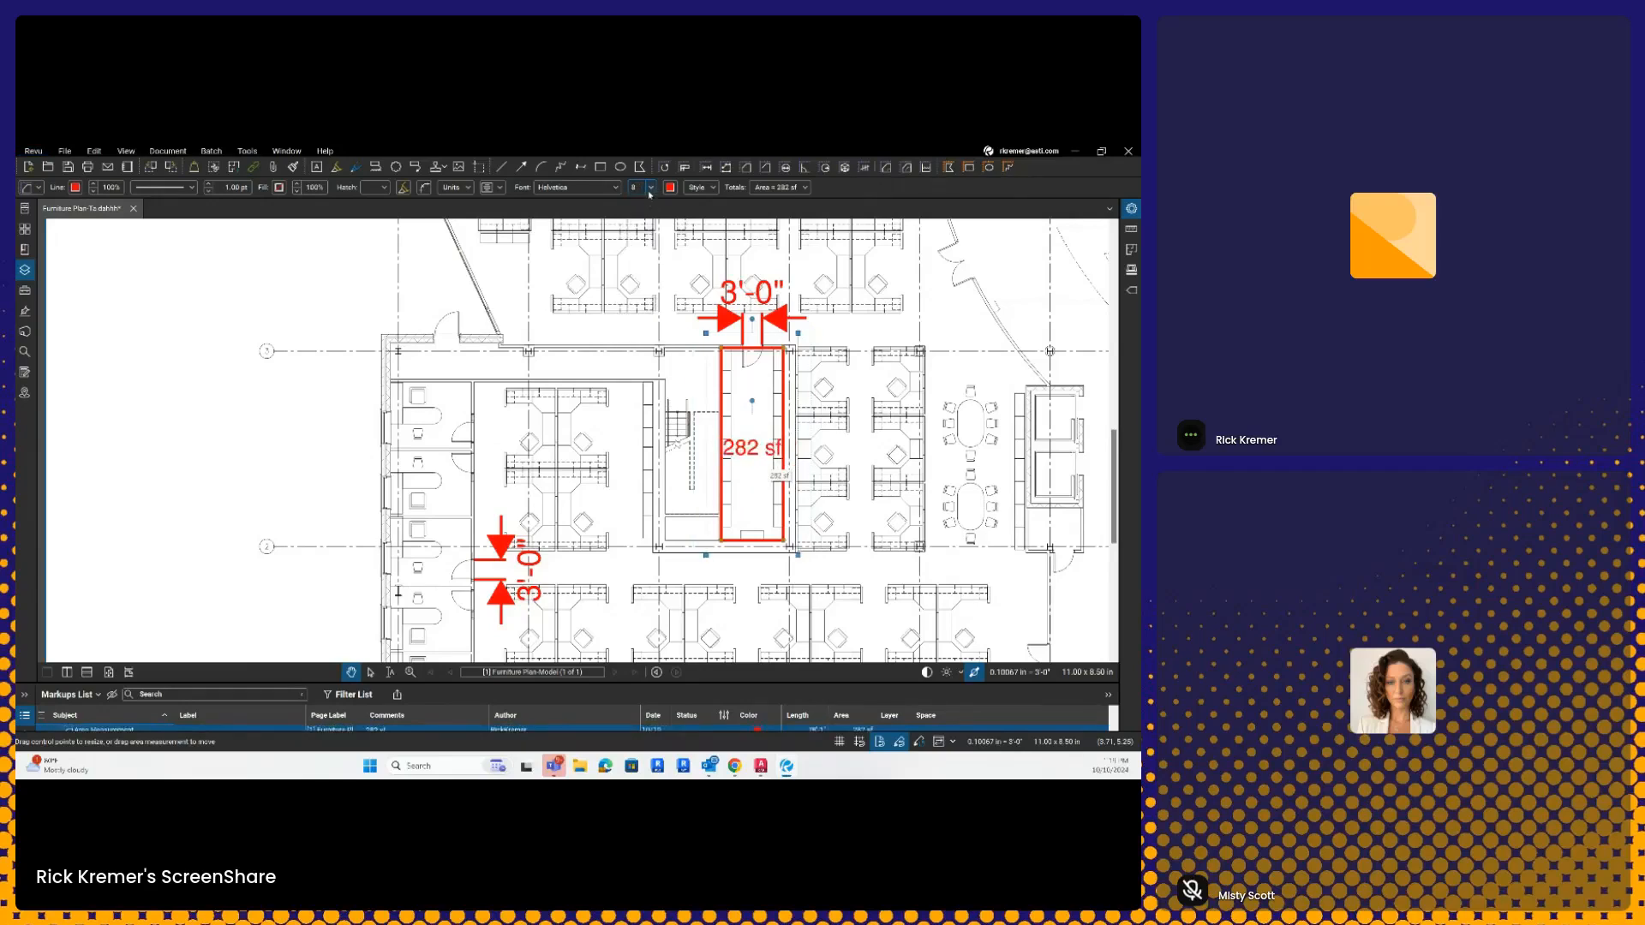
left_click(651, 190)
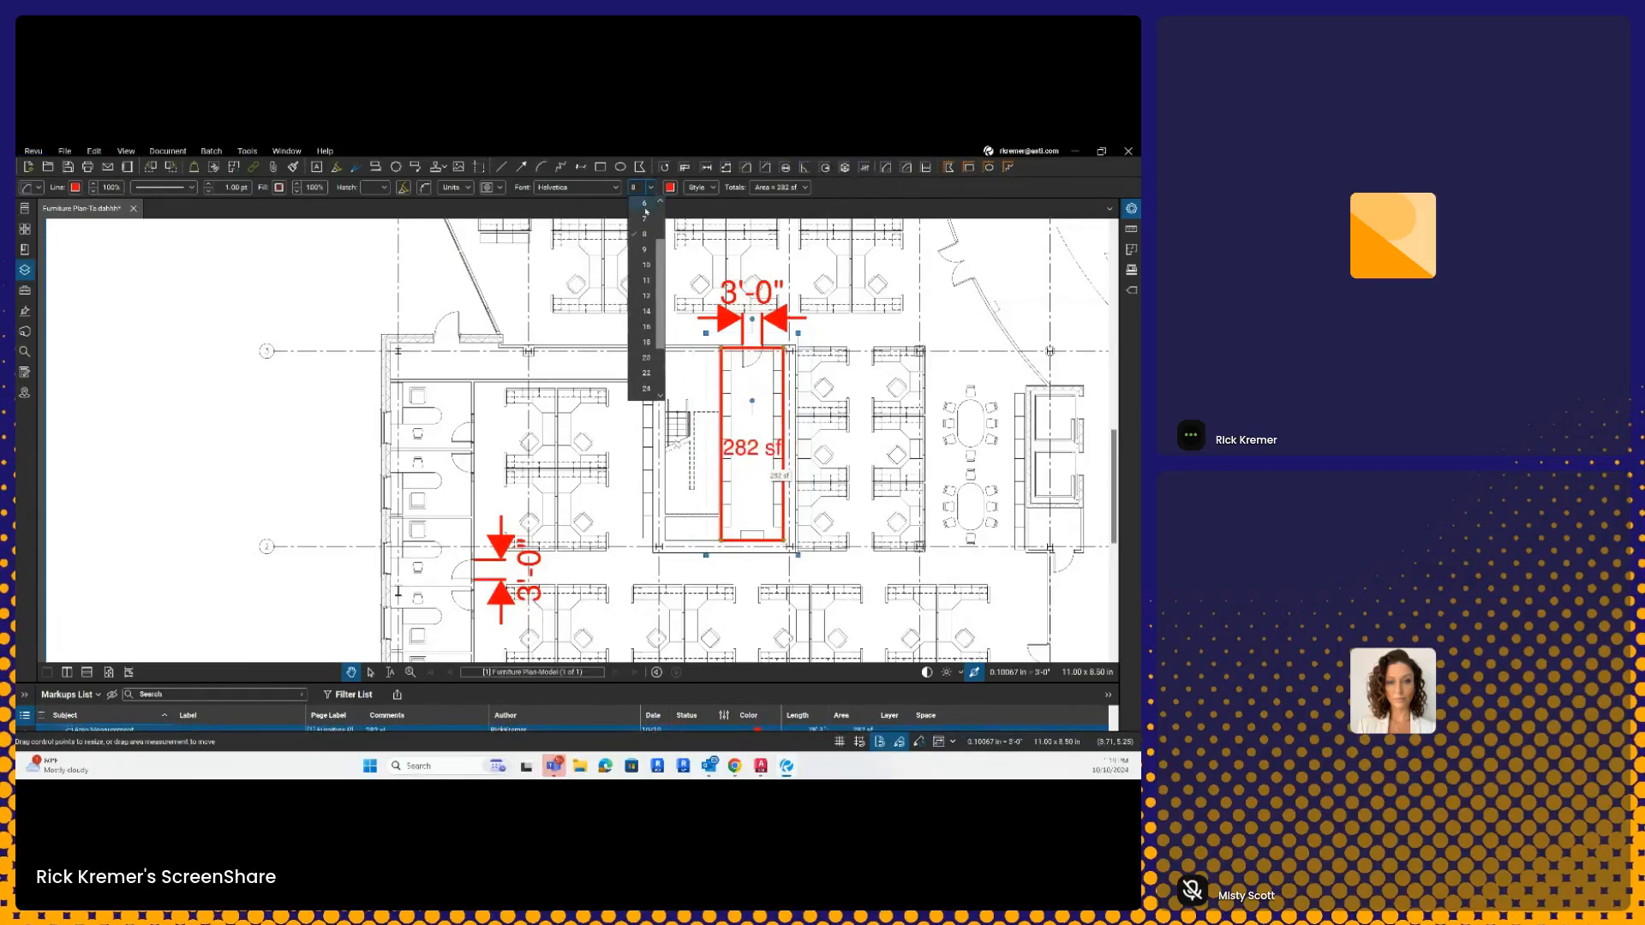
left_click(646, 206)
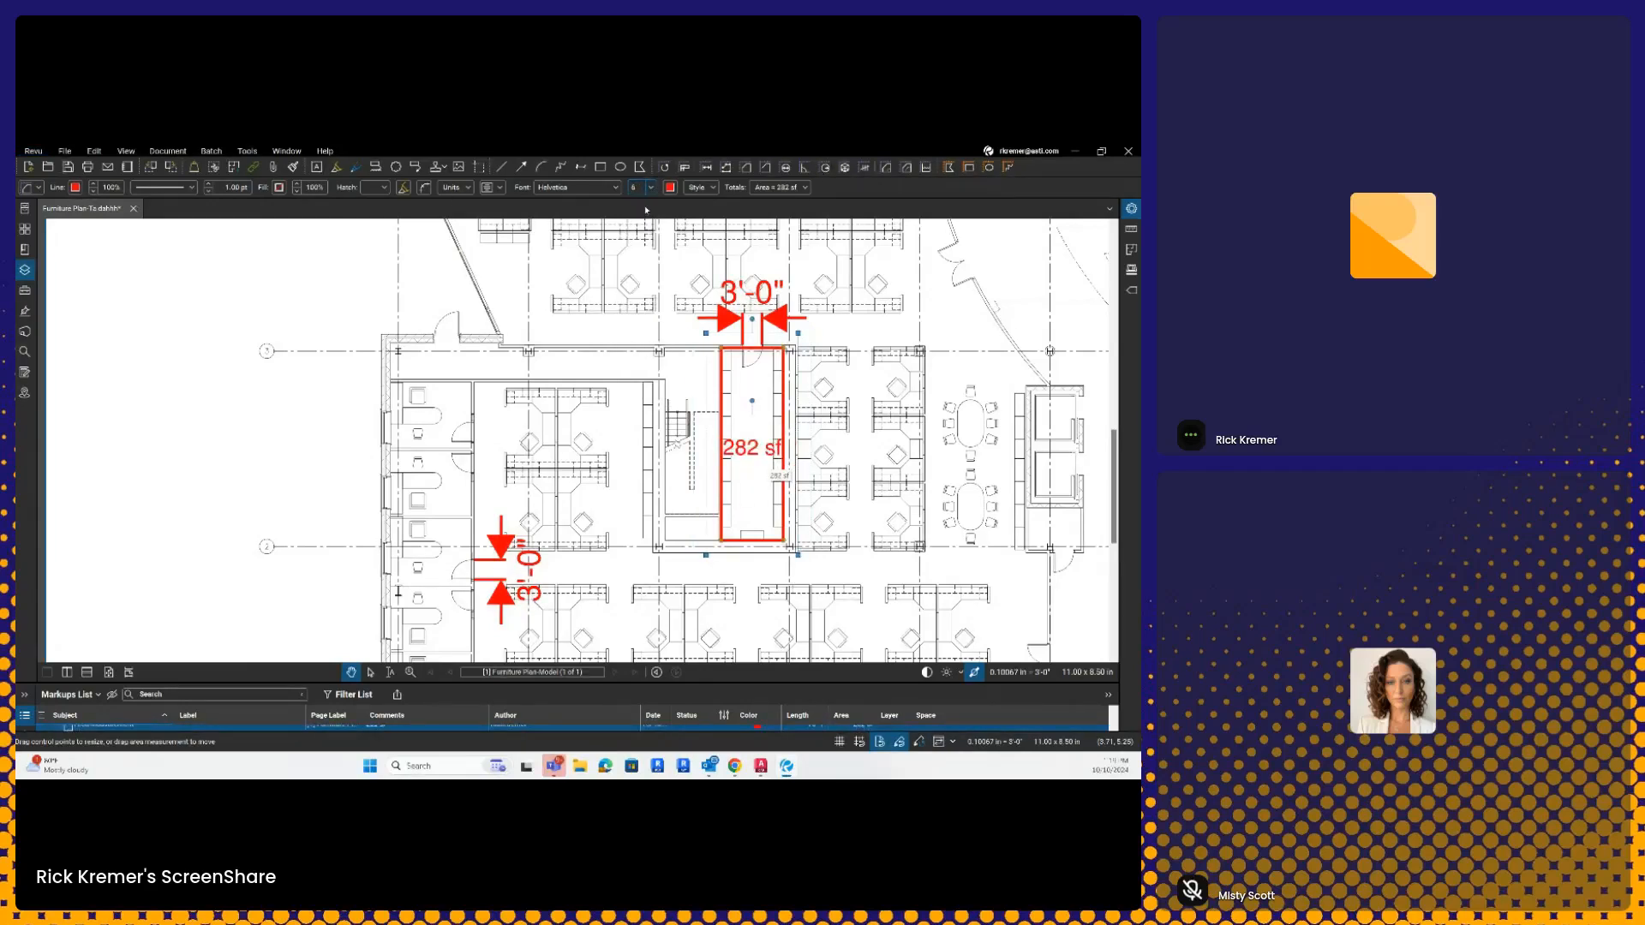
Step: Fill the room's area measurement with light yellow and turn on highlighting so the linework shows through
left_click(280, 188)
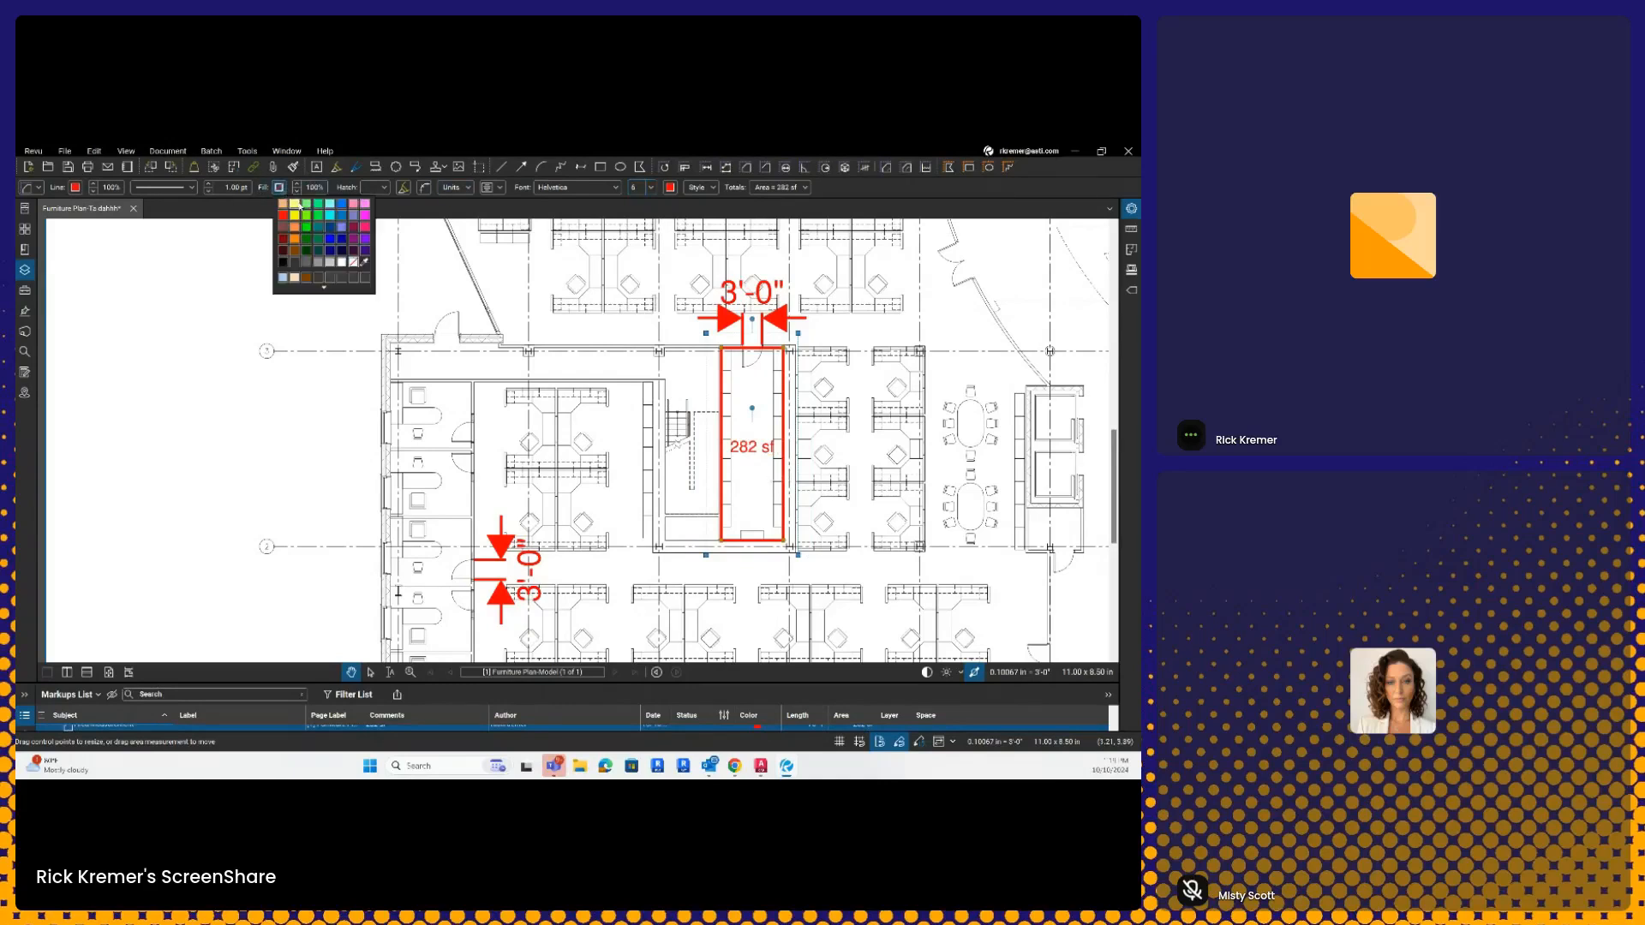
left_click(302, 229)
left_click(404, 186)
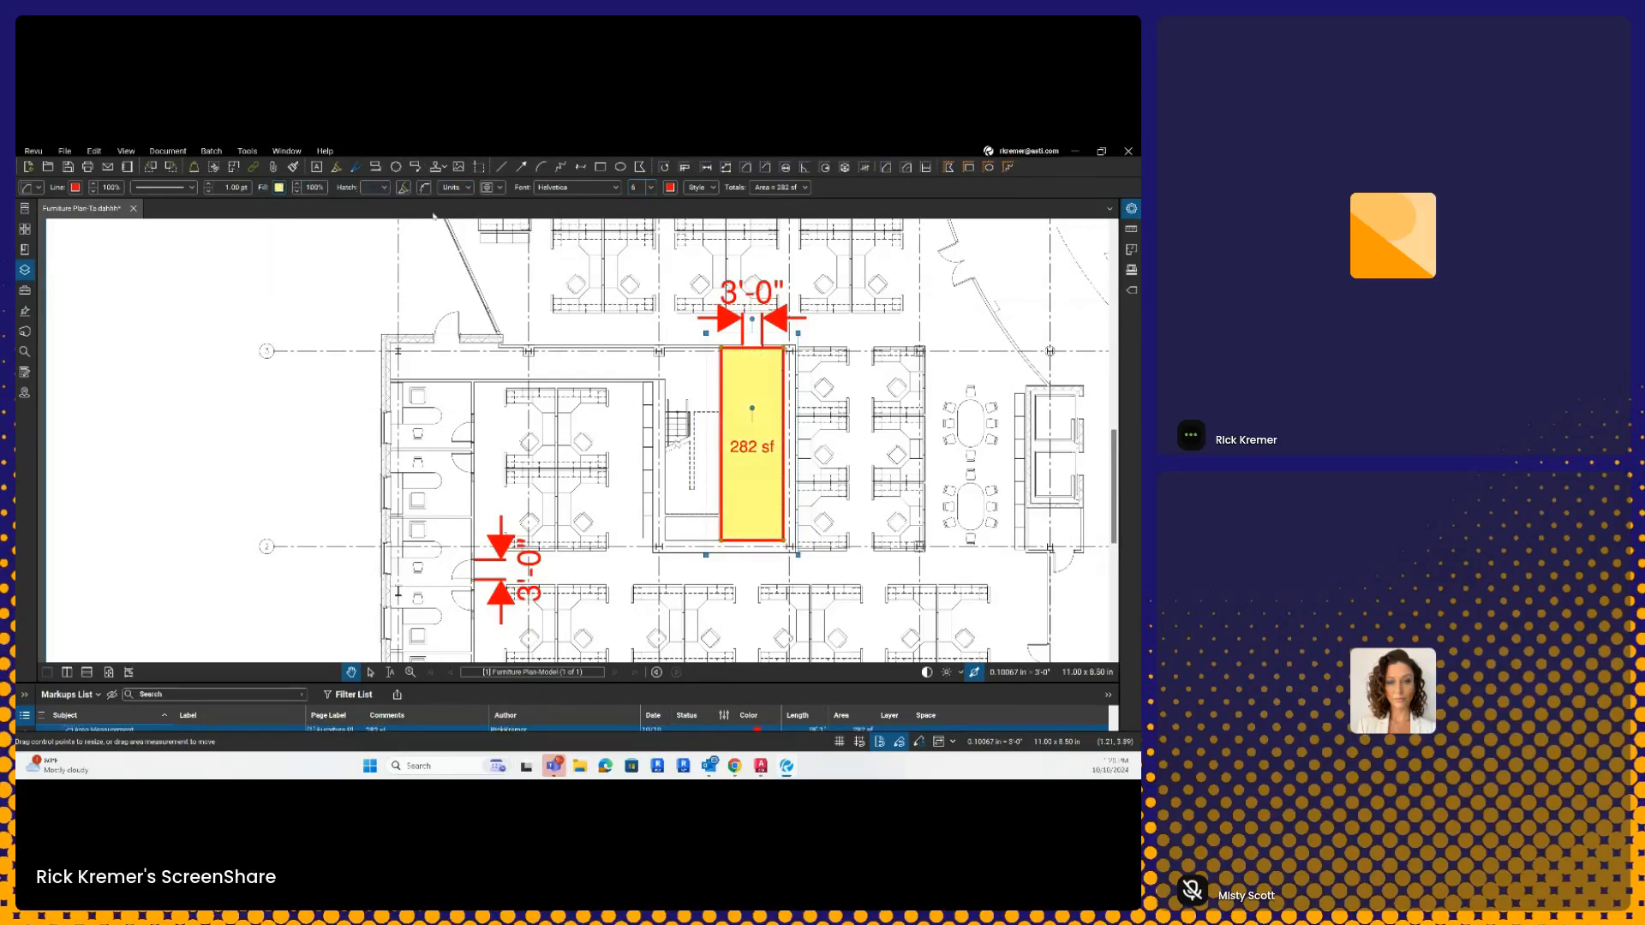
left_click(731, 426)
key("ctrl")
key("ctrl")
left_click(404, 187)
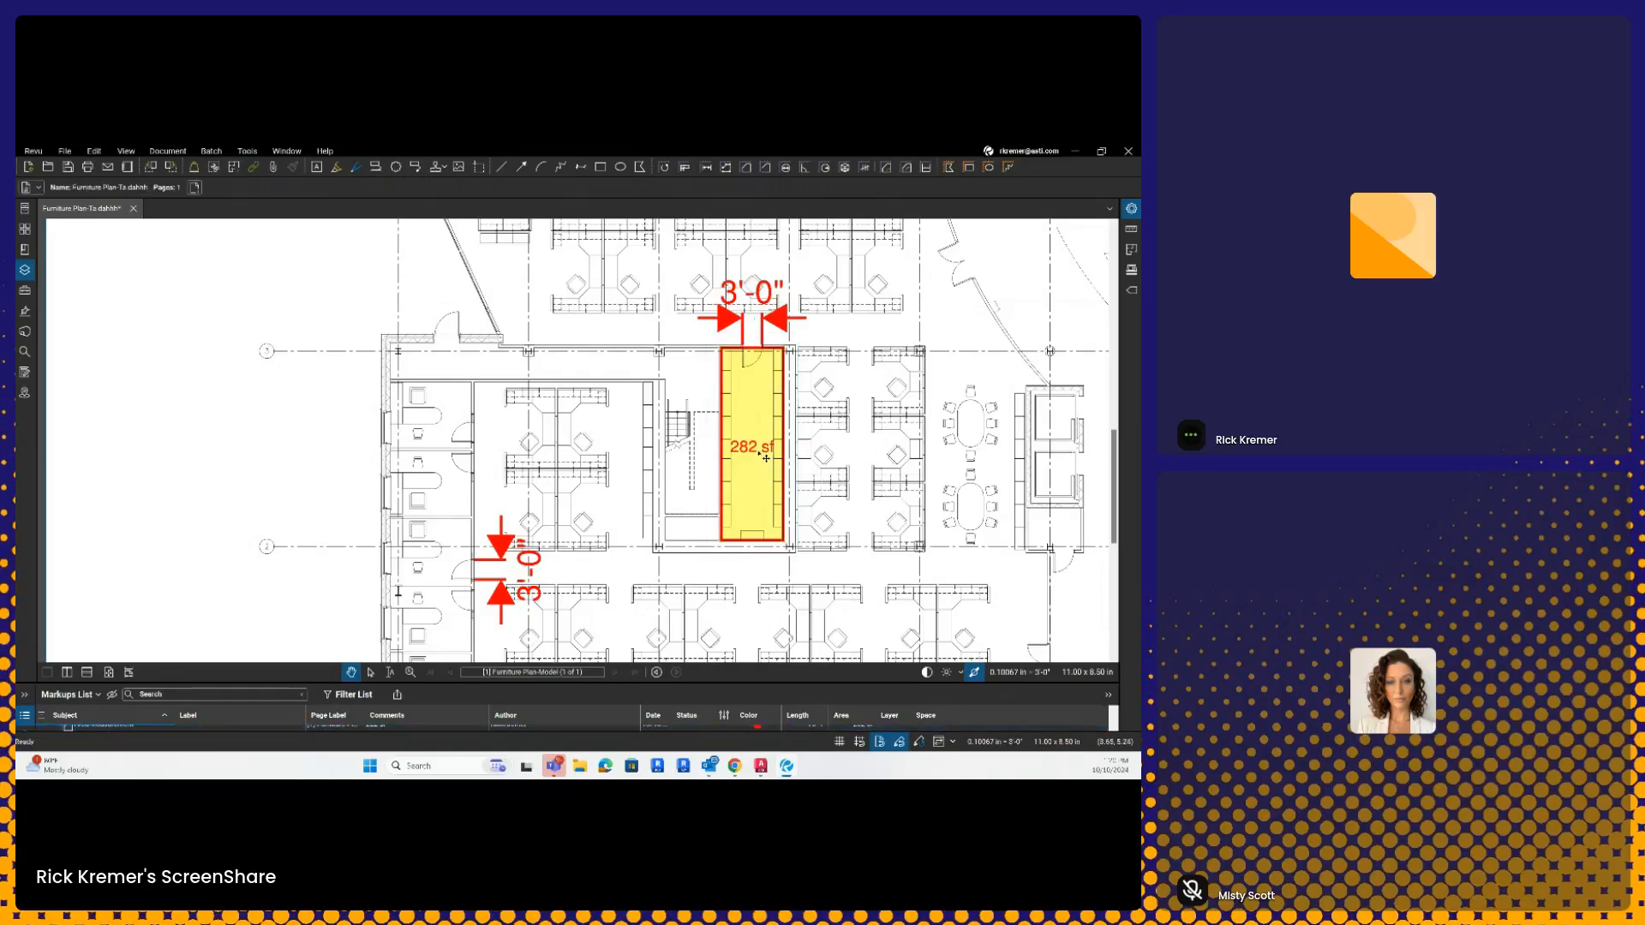
Step: Set the font size of the narrow room's area measurement label to 5
left_click(650, 189)
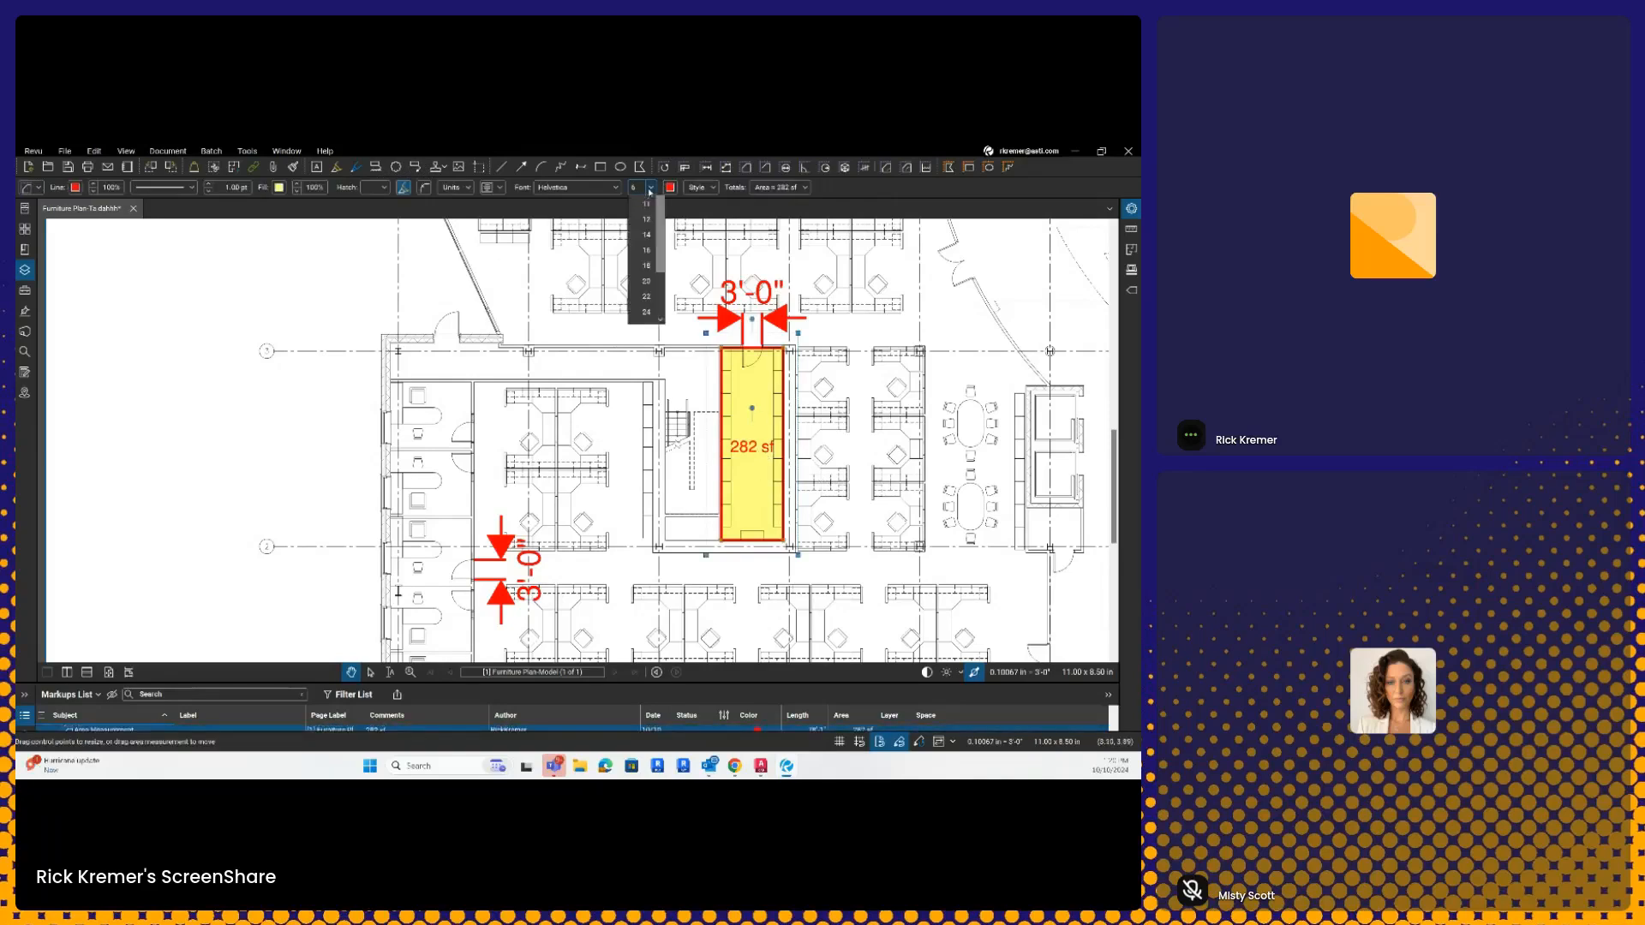
left_click(660, 203)
left_click(660, 203)
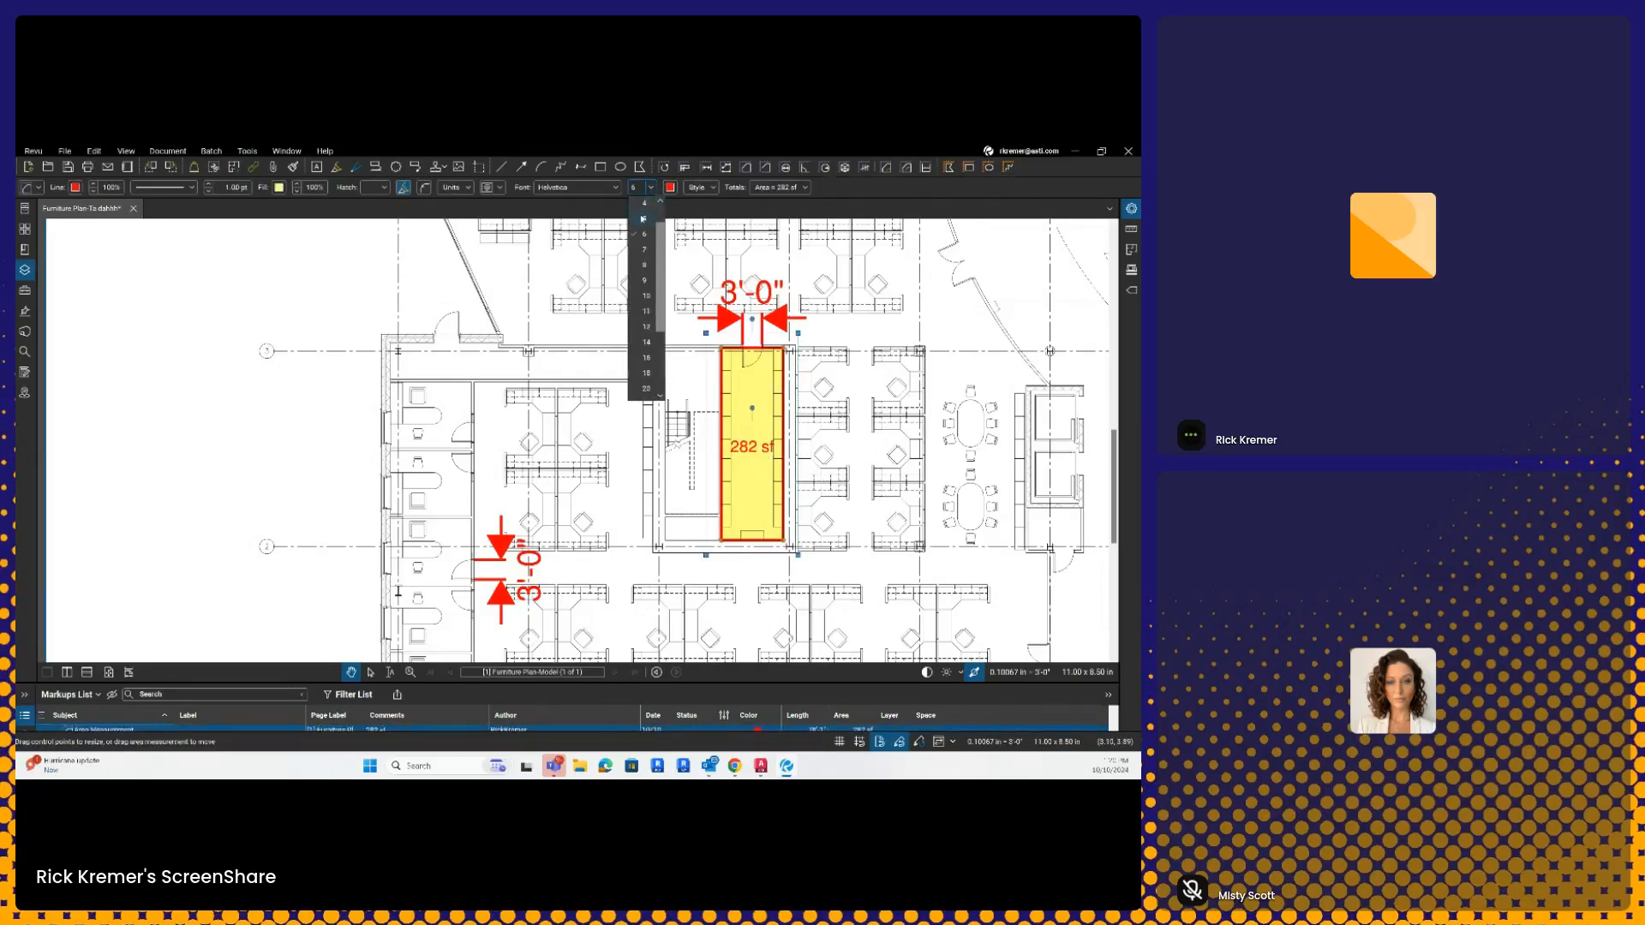
left_click(645, 218)
Step: Delete the length measurement across the door opening of the narrow room beside the stair
scroll(741, 418, "down", 5)
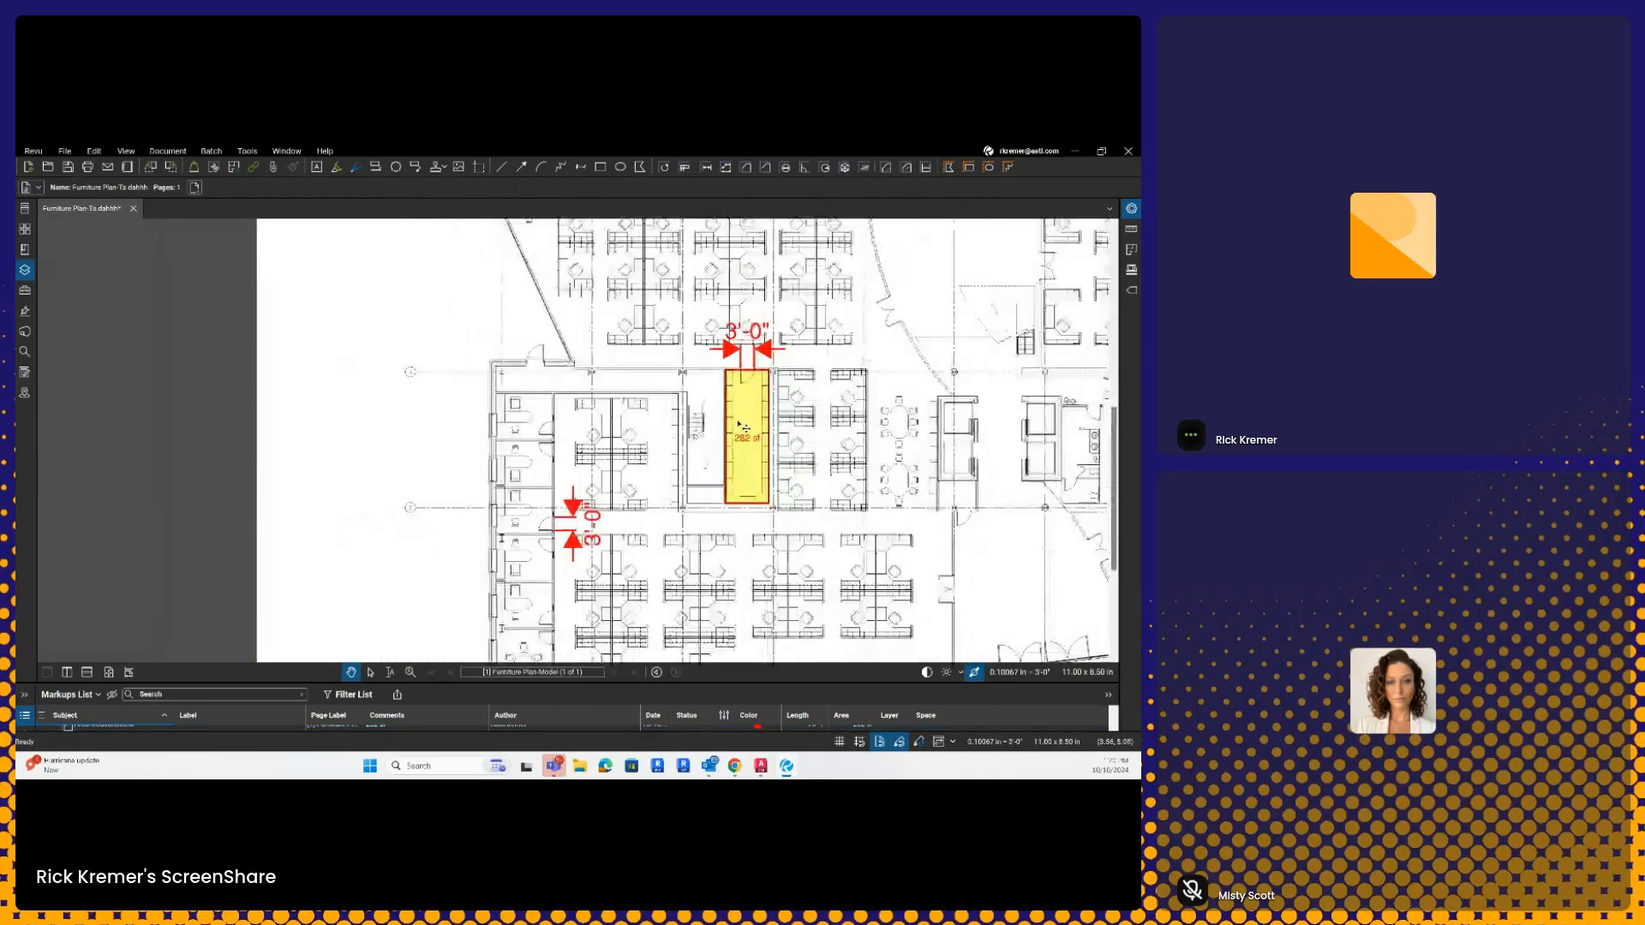
scroll(743, 415, "up", 3)
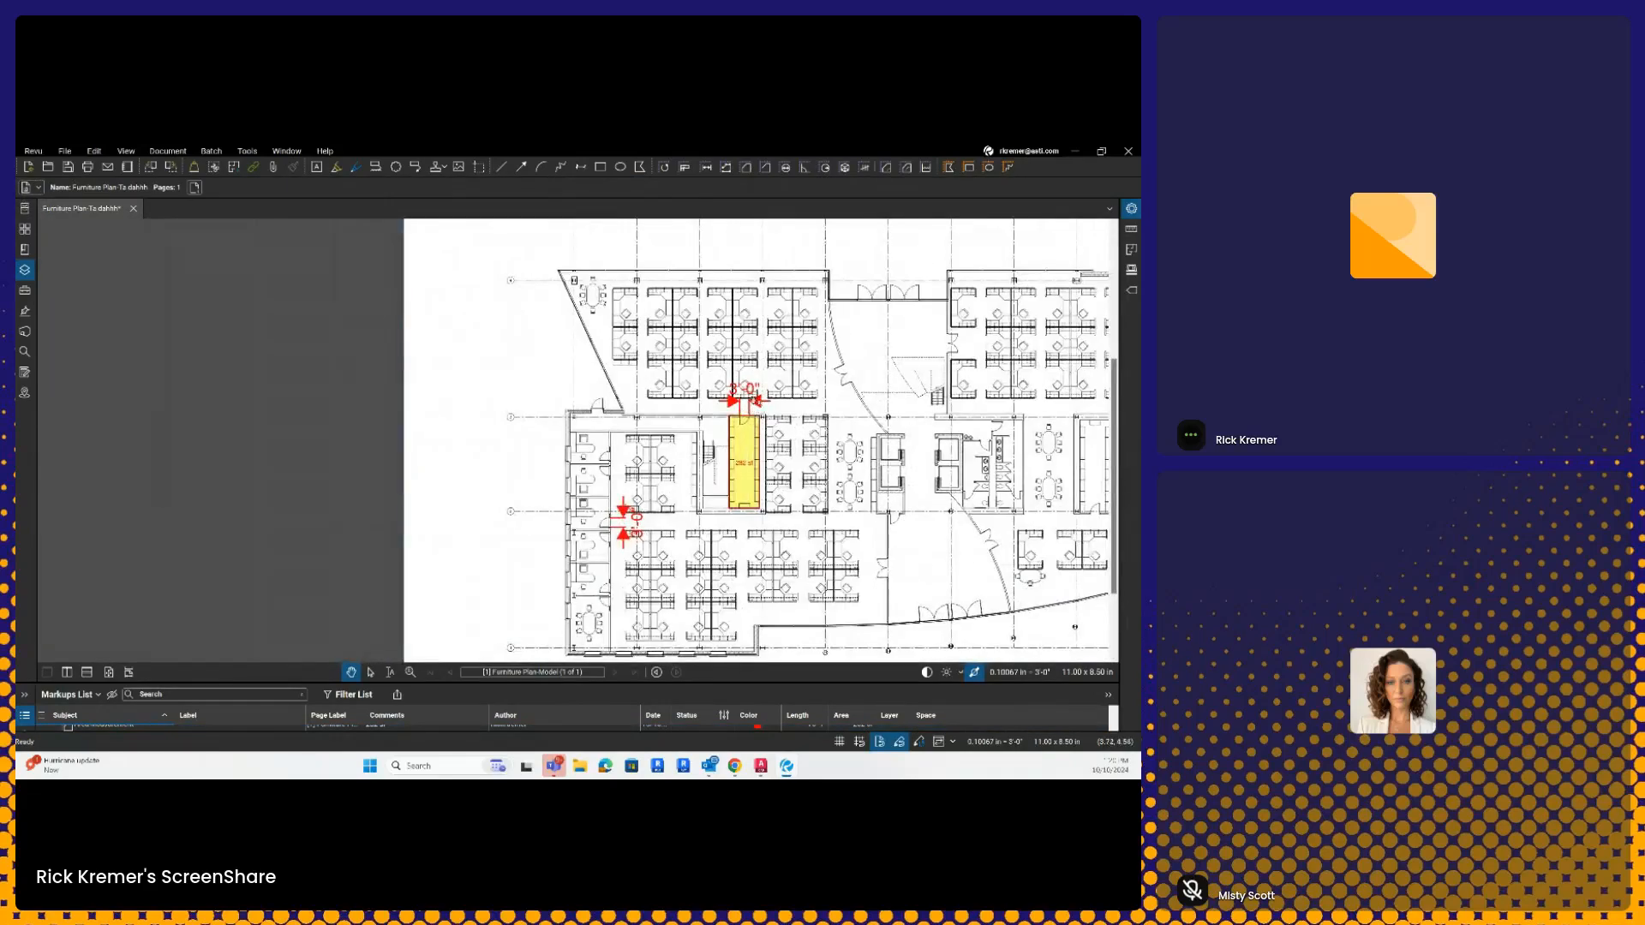
left_click(738, 410)
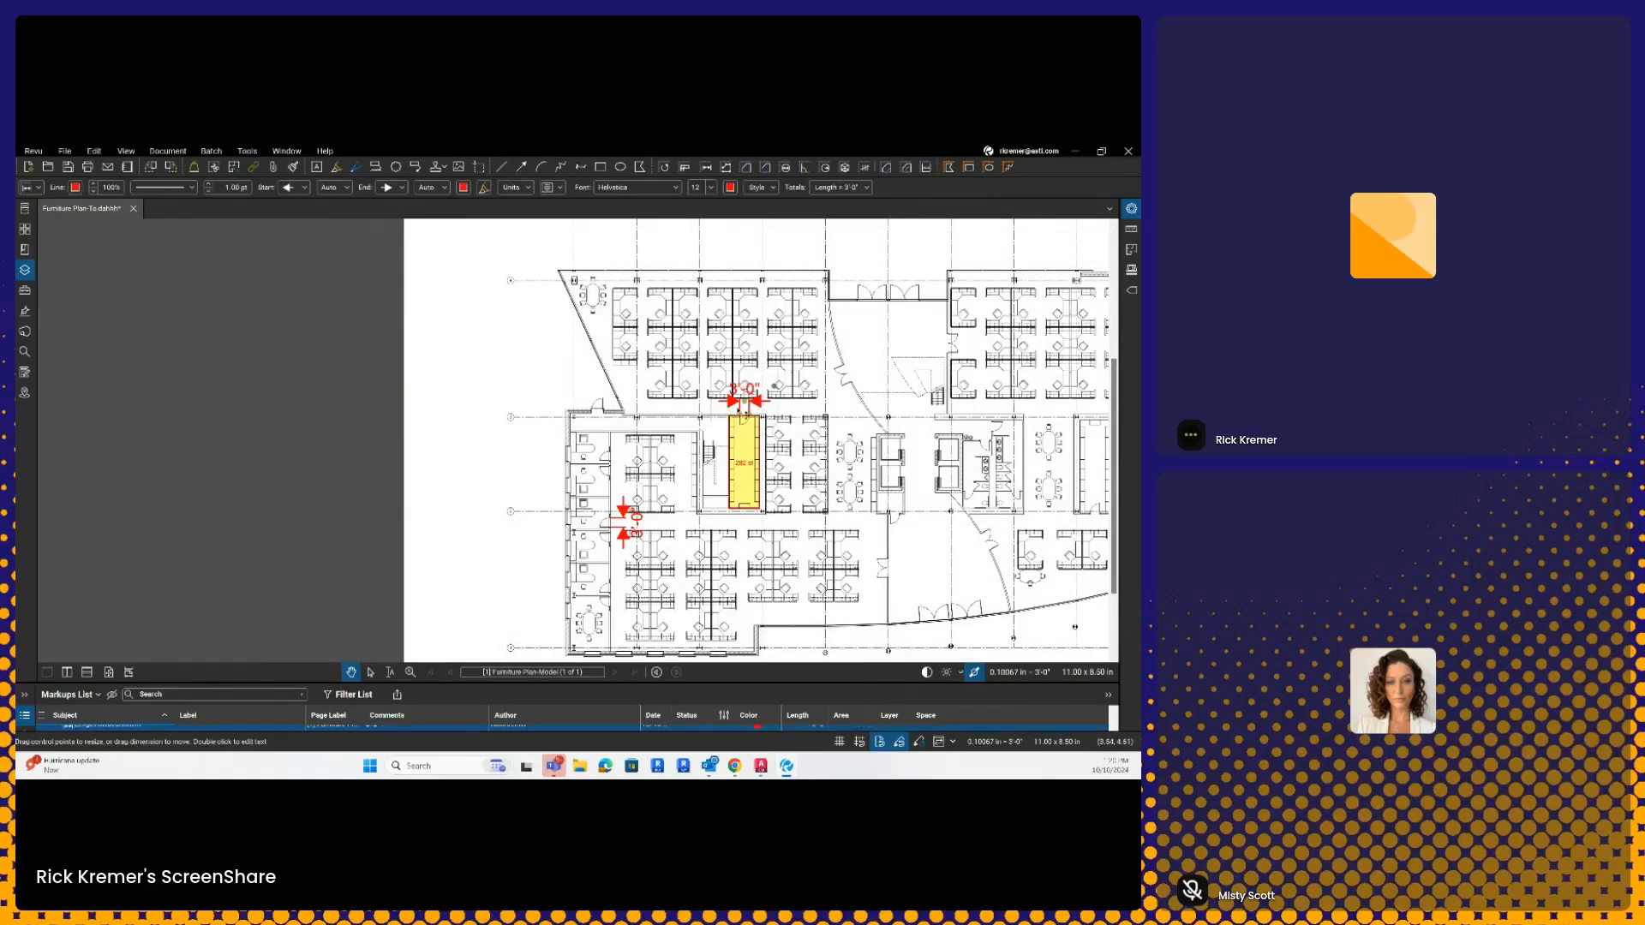
right_click(739, 410)
left_click(770, 468)
Step: Select the narrow room's area measurement and enlarge the Markups List to show the measurement entries
left_click(747, 462)
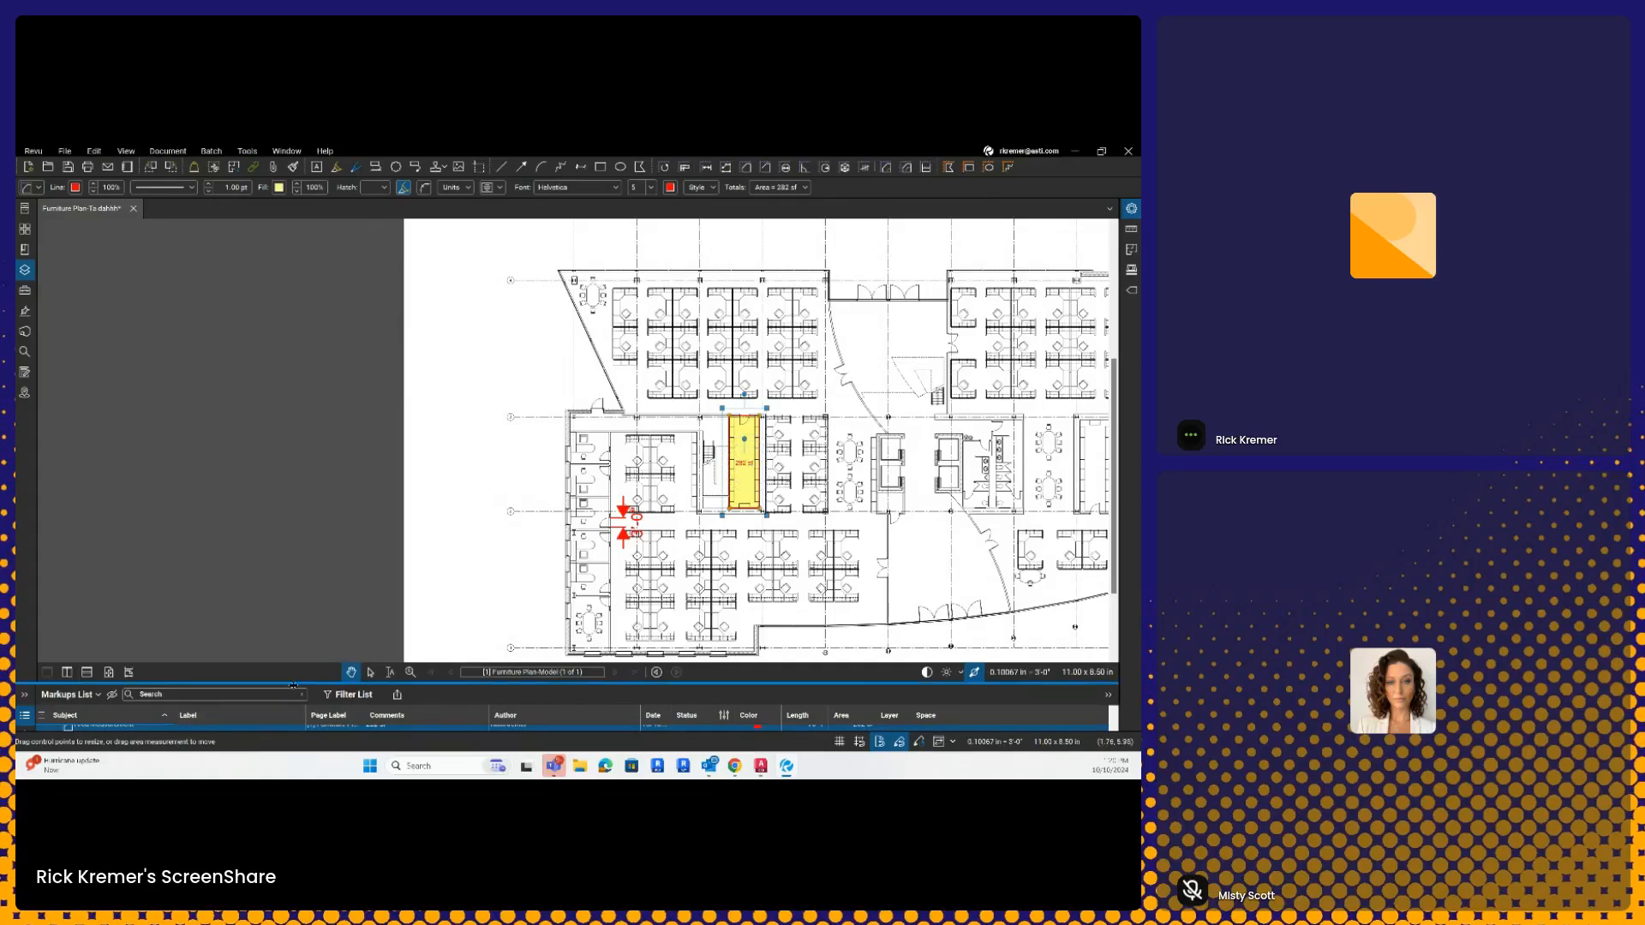
left_click_drag(294, 681, 289, 571)
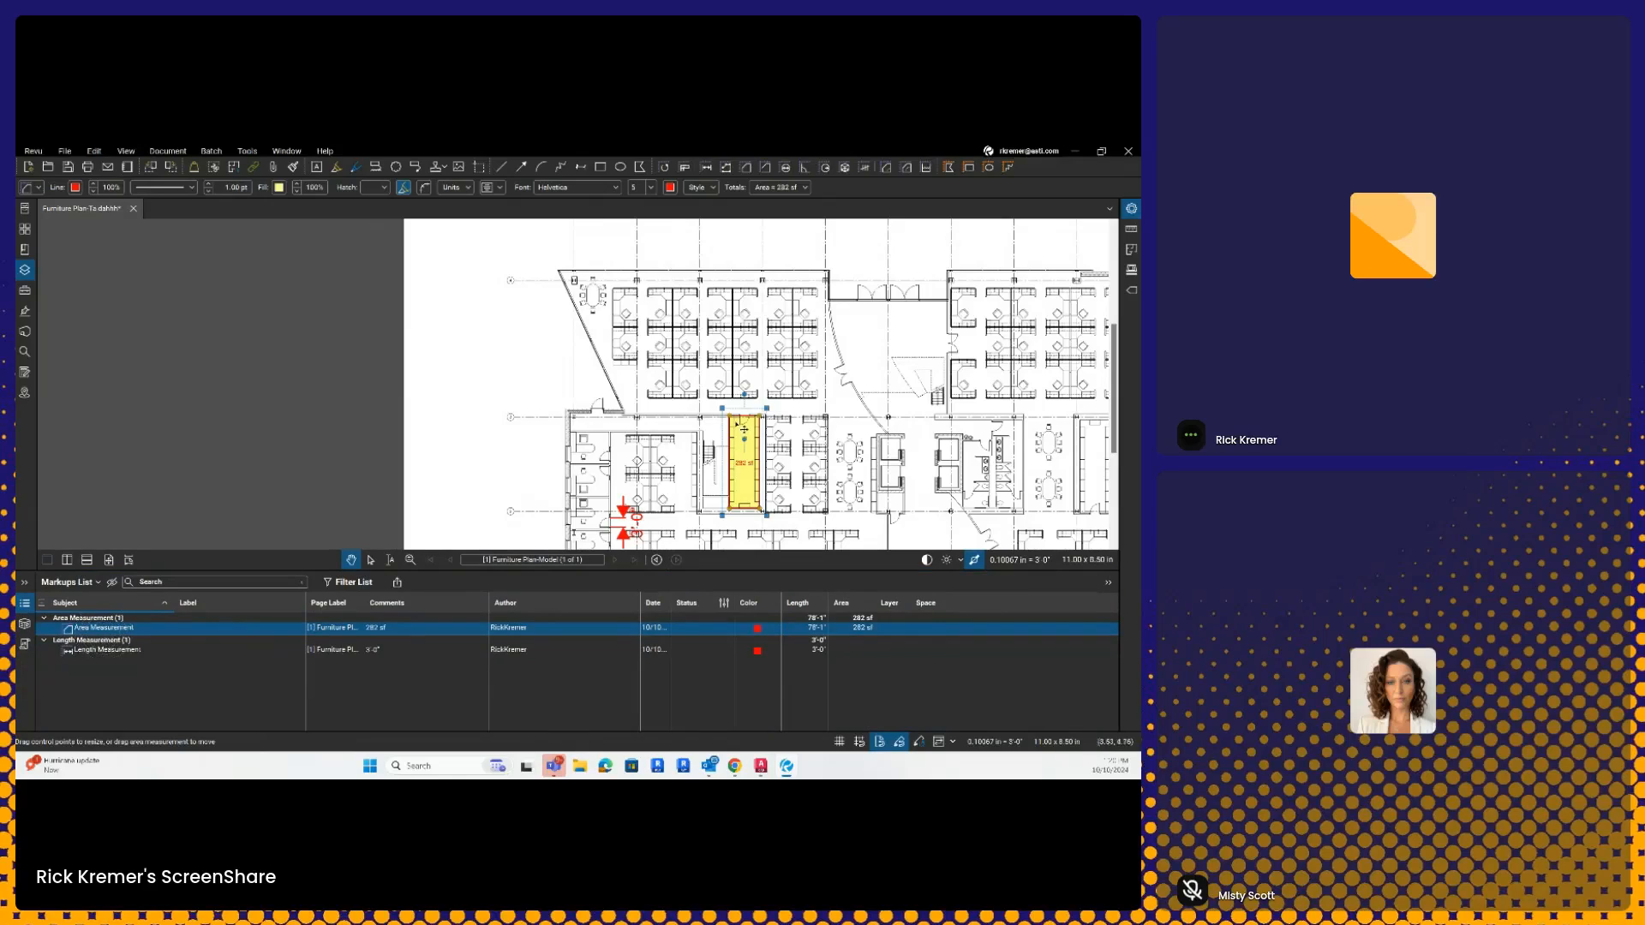
key("Escape")
key("ctrl")
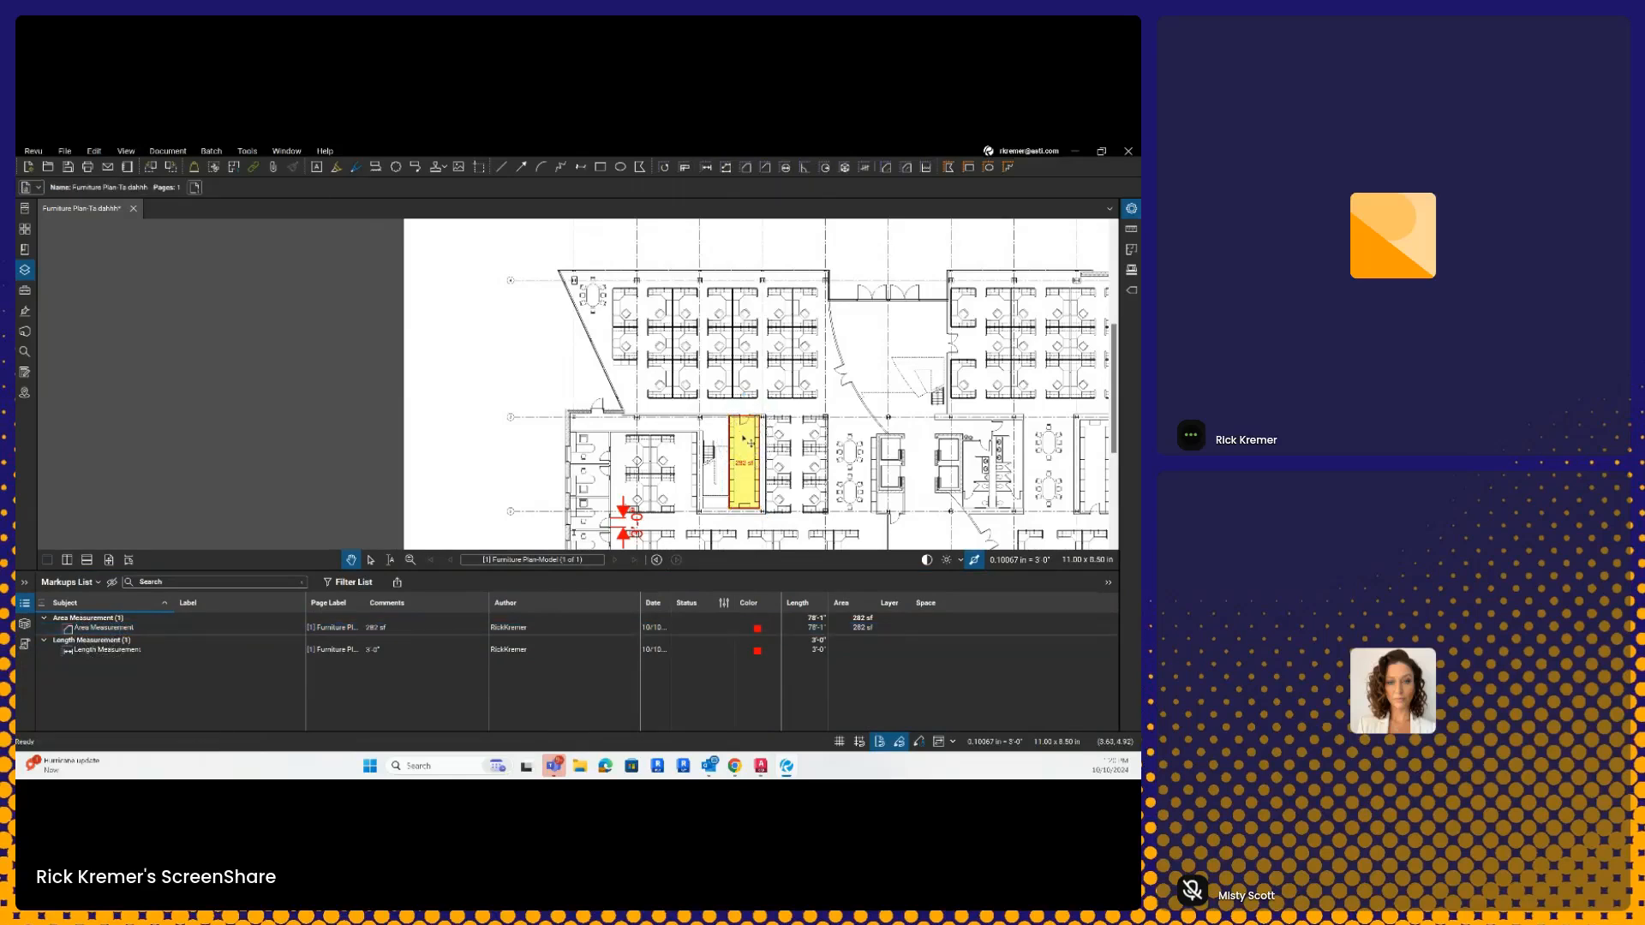
Step: Set the narrow room's area measurement formatting as the default for new area measurements
left_click(747, 442)
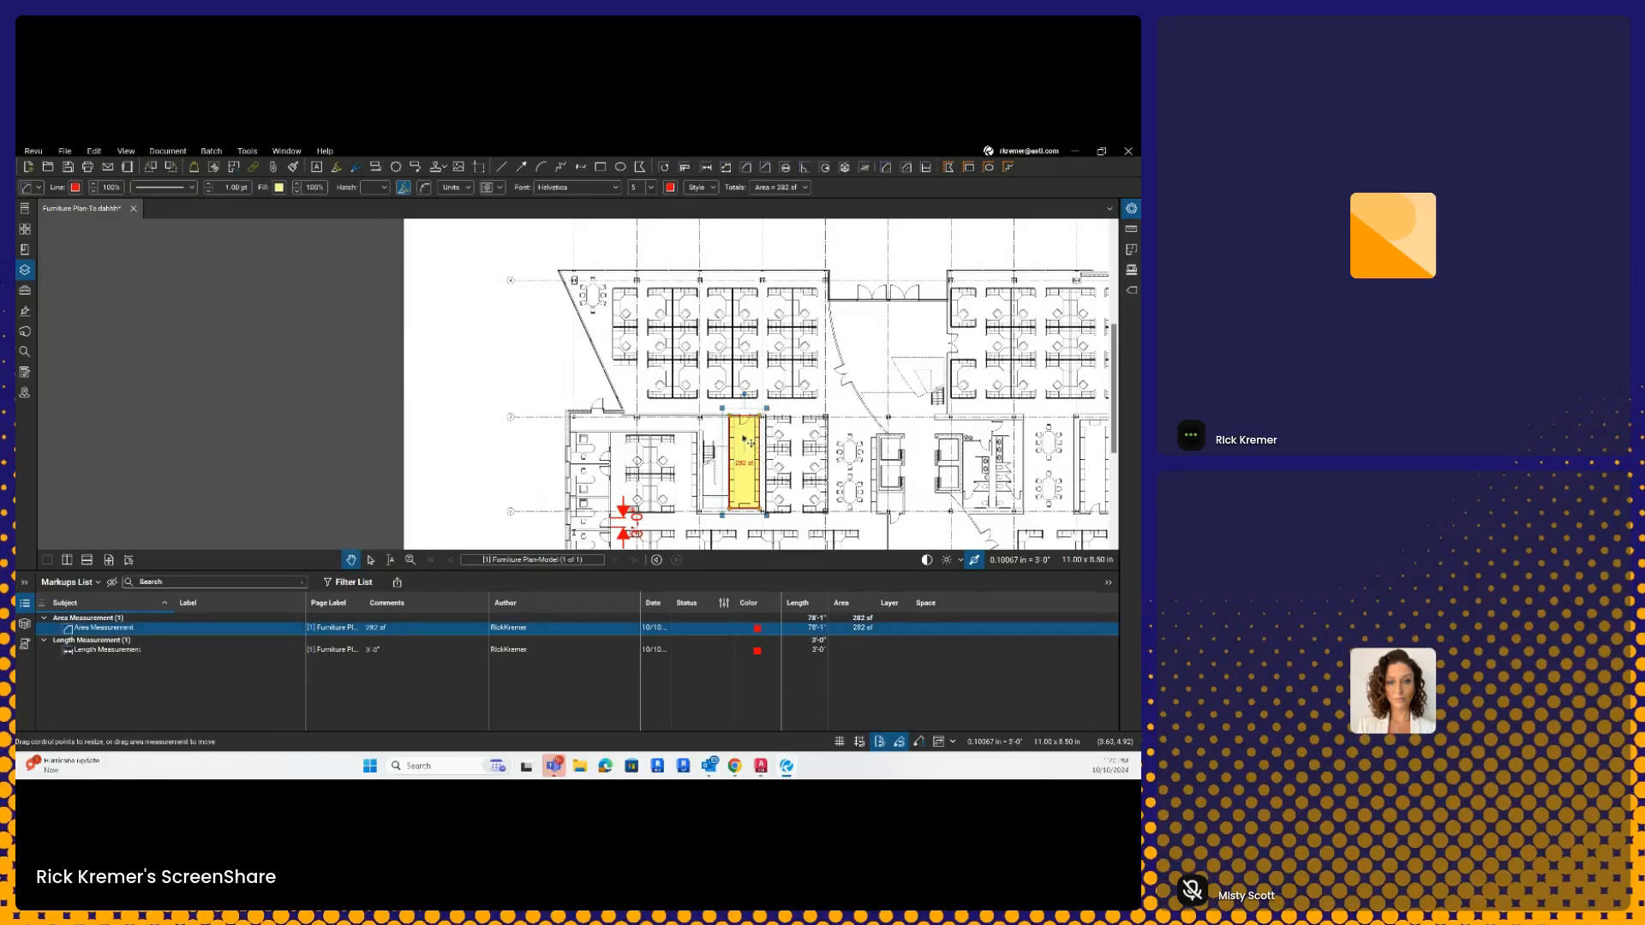
right_click(744, 439)
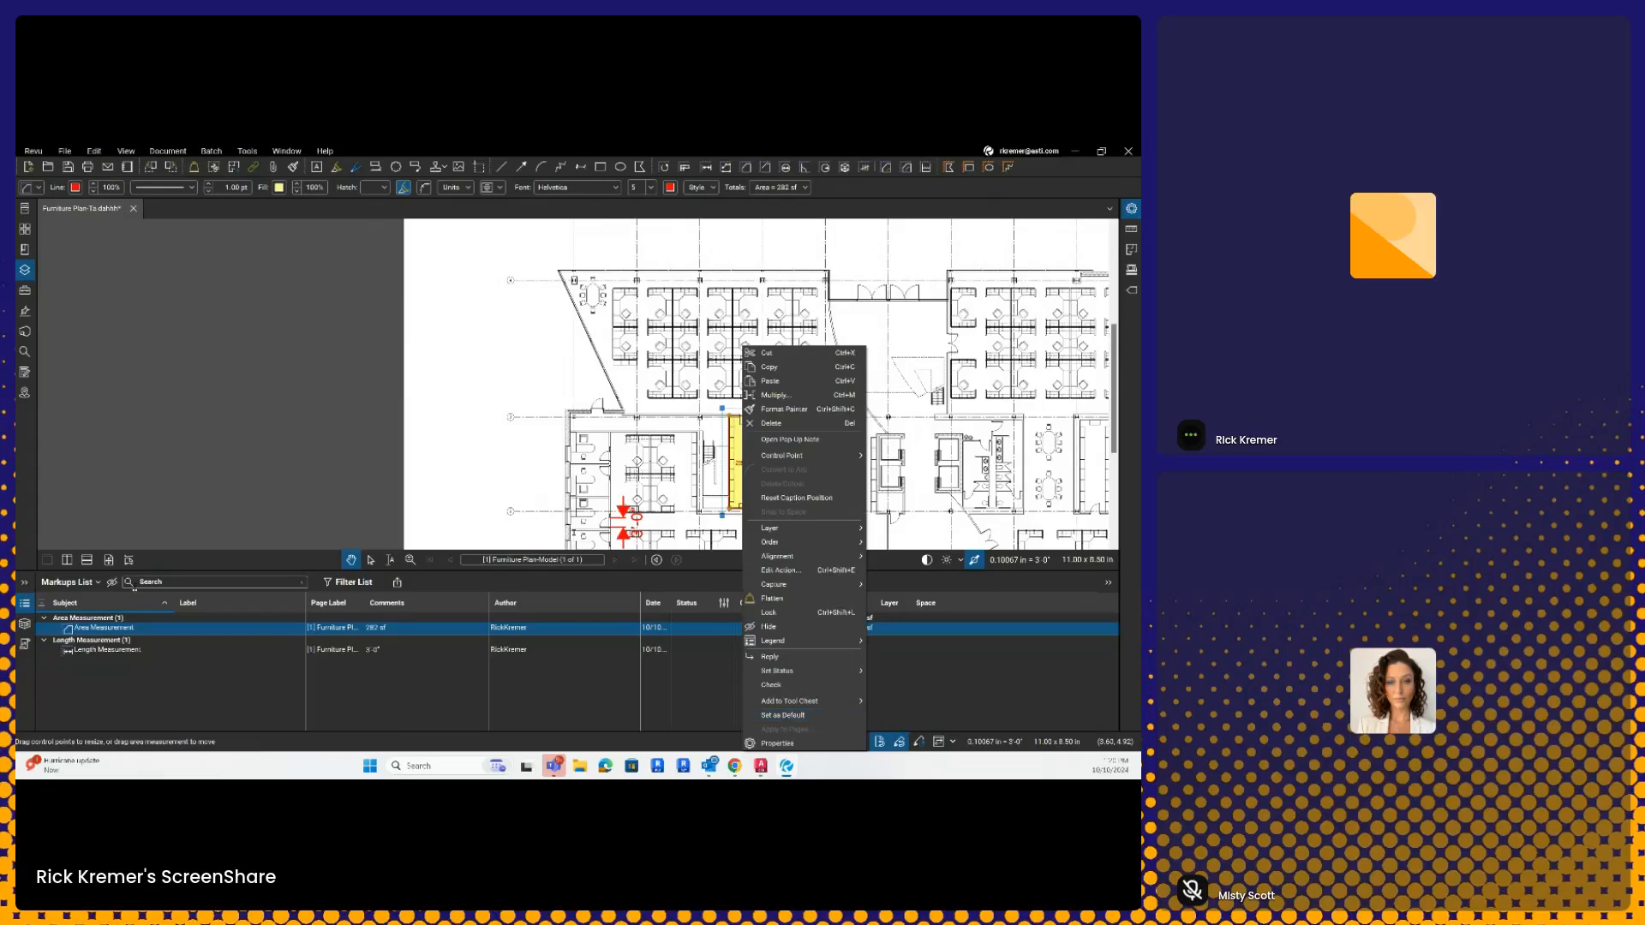
key("ctrl")
key("Escape")
key("Escape")
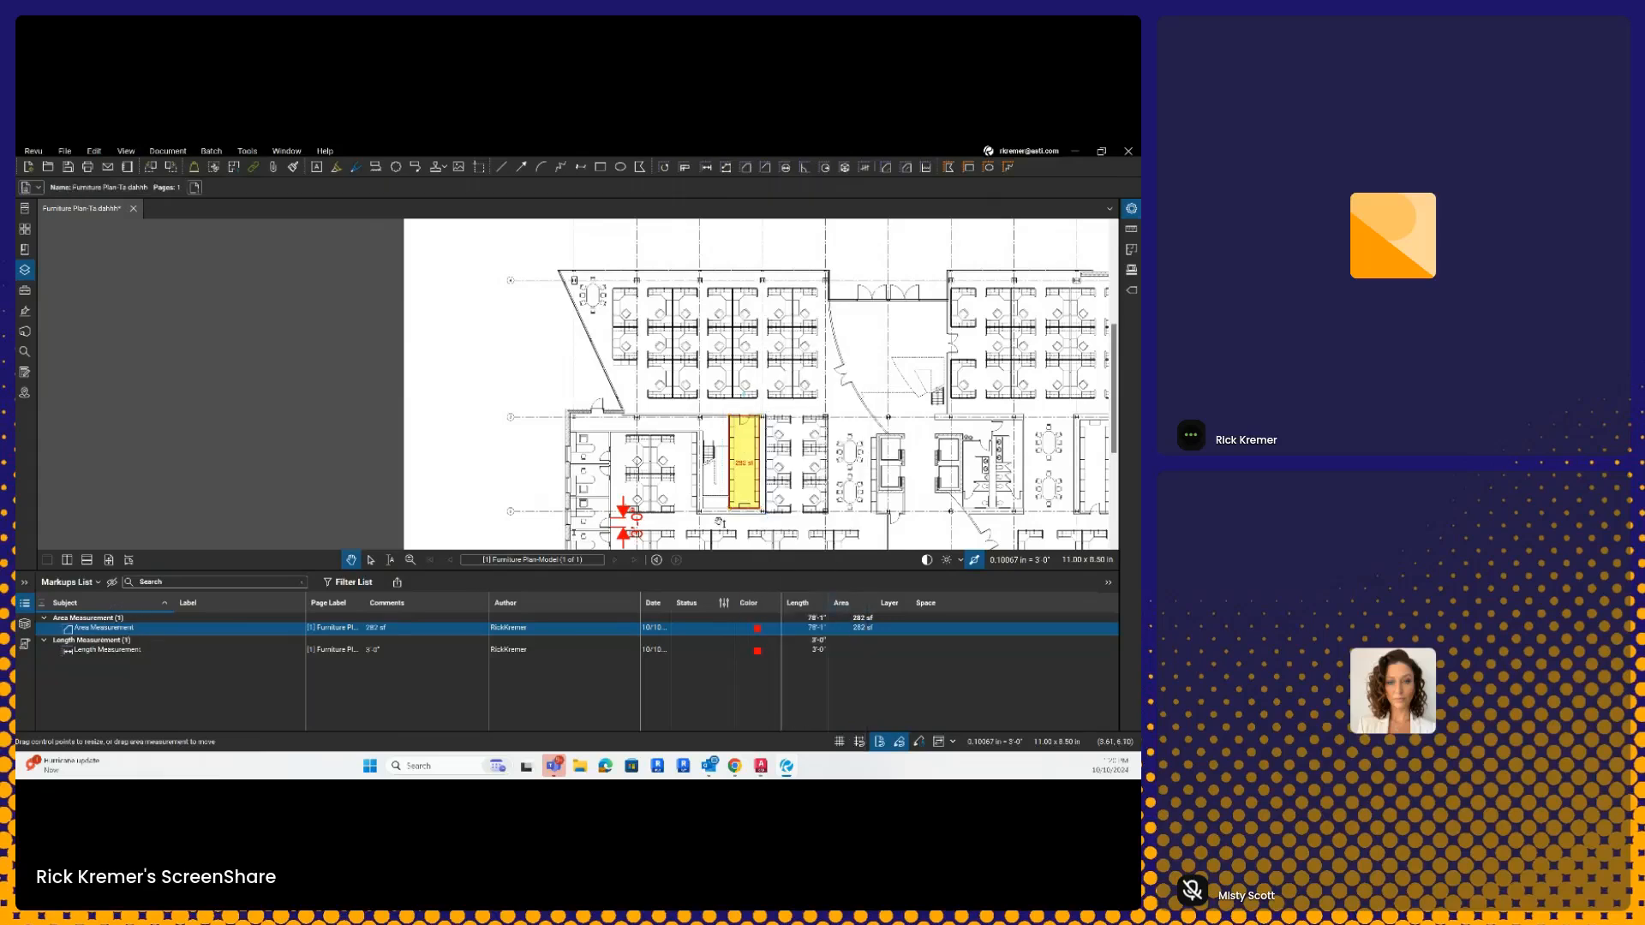
right_click(749, 477)
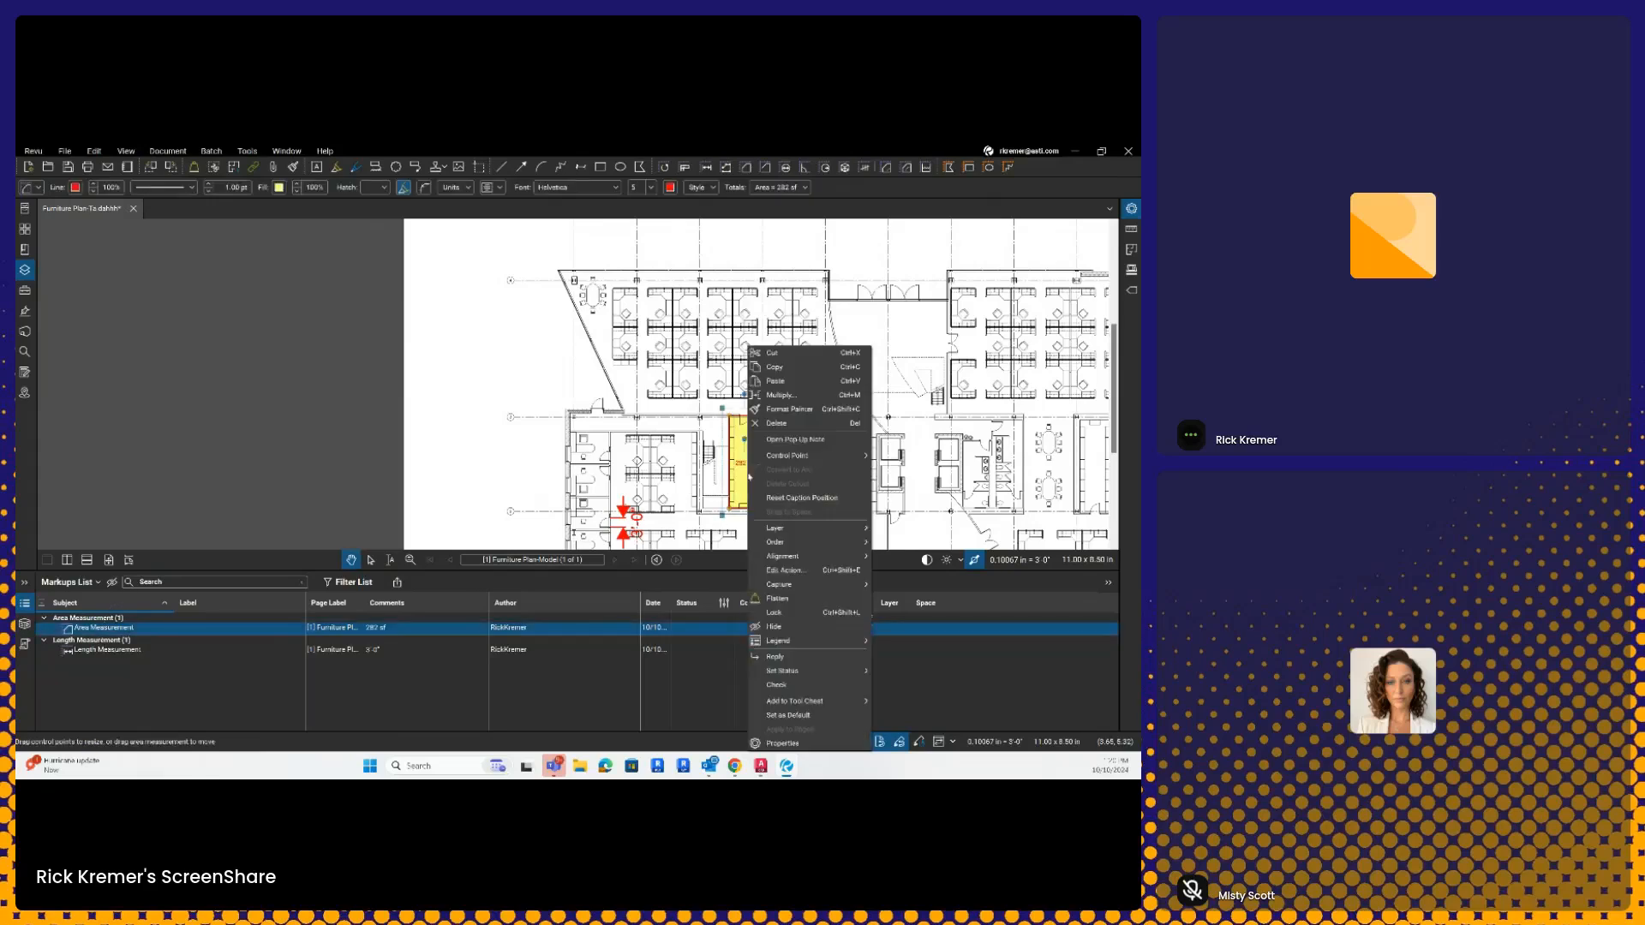
key("ctrl")
left_click(803, 714)
key("Escape")
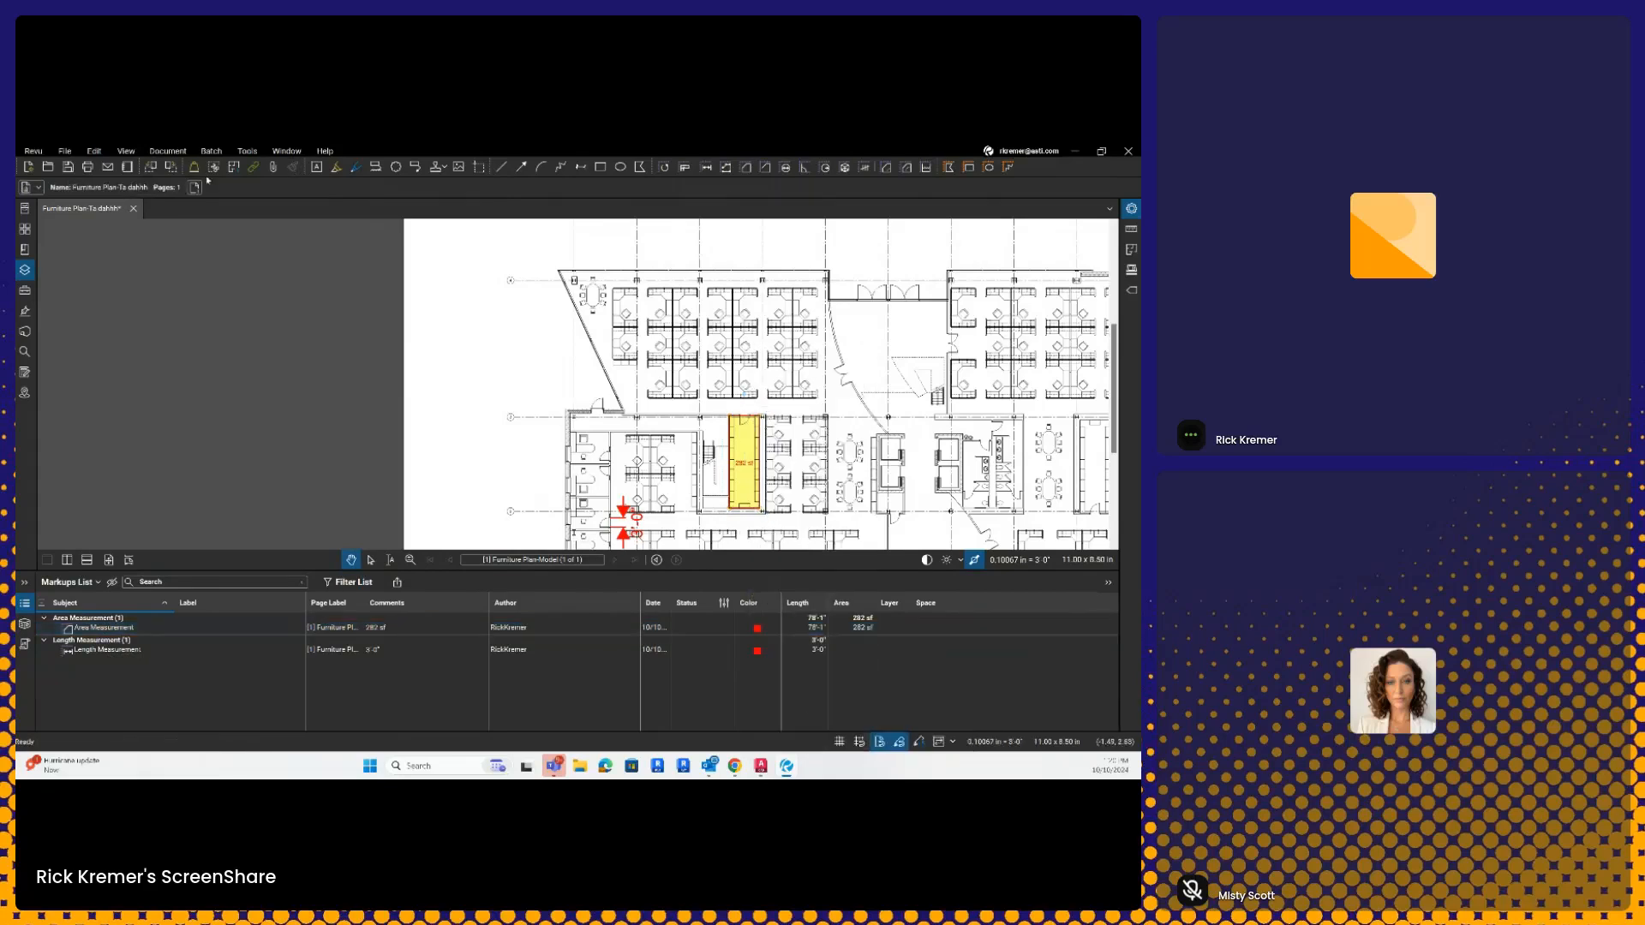
Step: Place an area measurement over the strip of offices along the building's left wall, tracing it as one rectangle
left_click(247, 151)
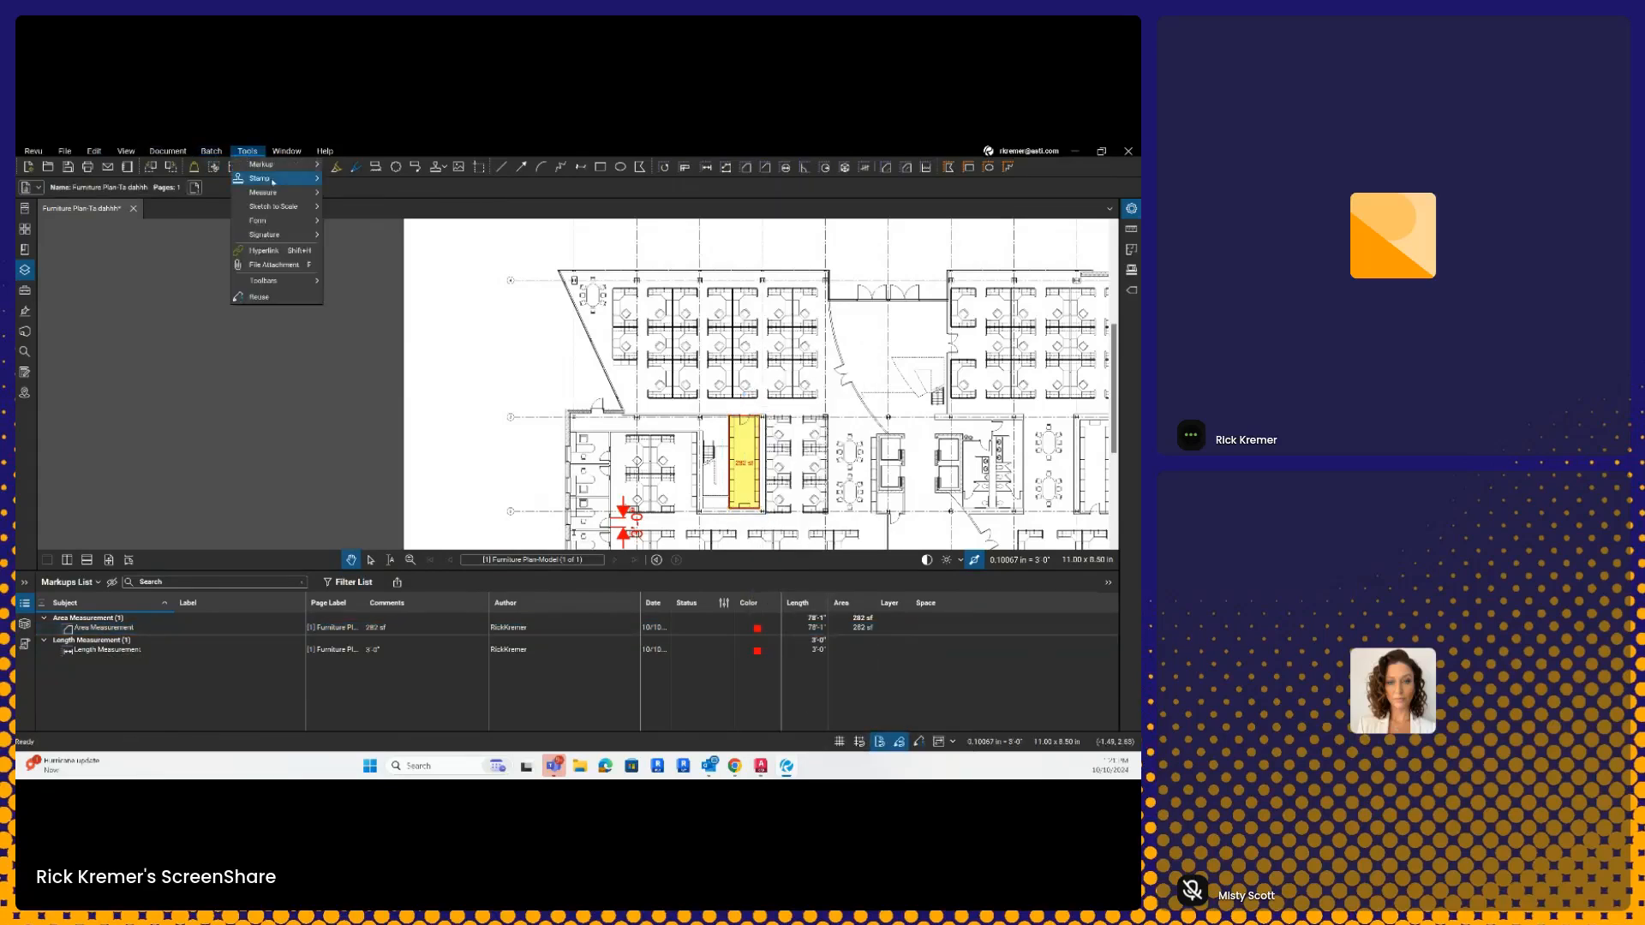
mouse_move(274, 178)
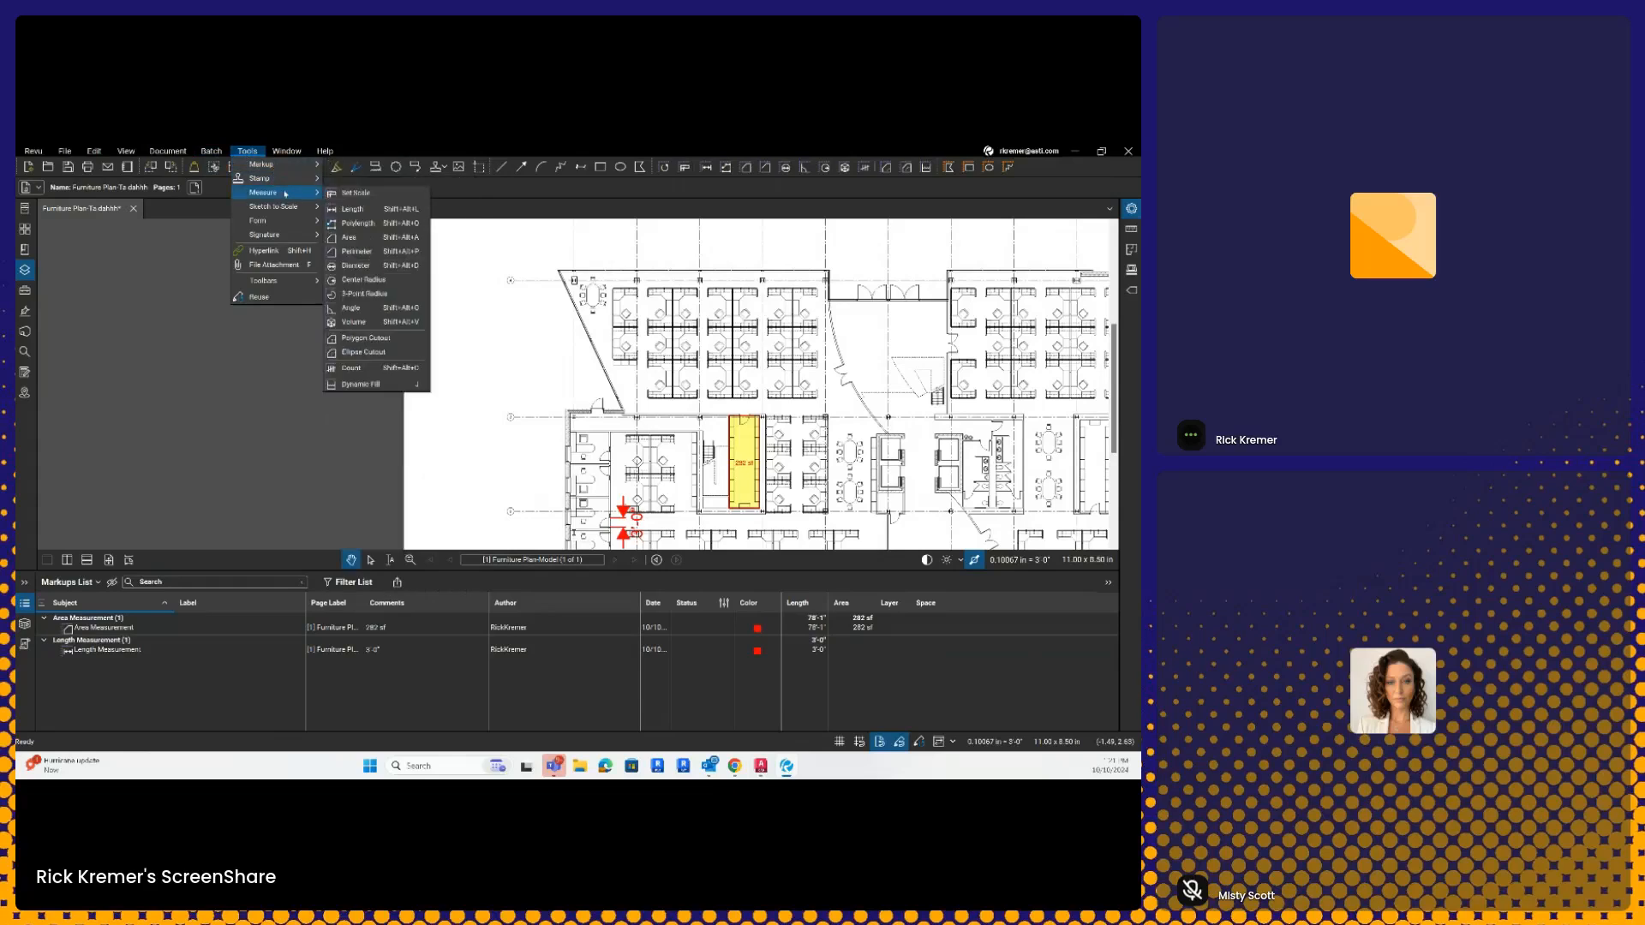
left_click(348, 238)
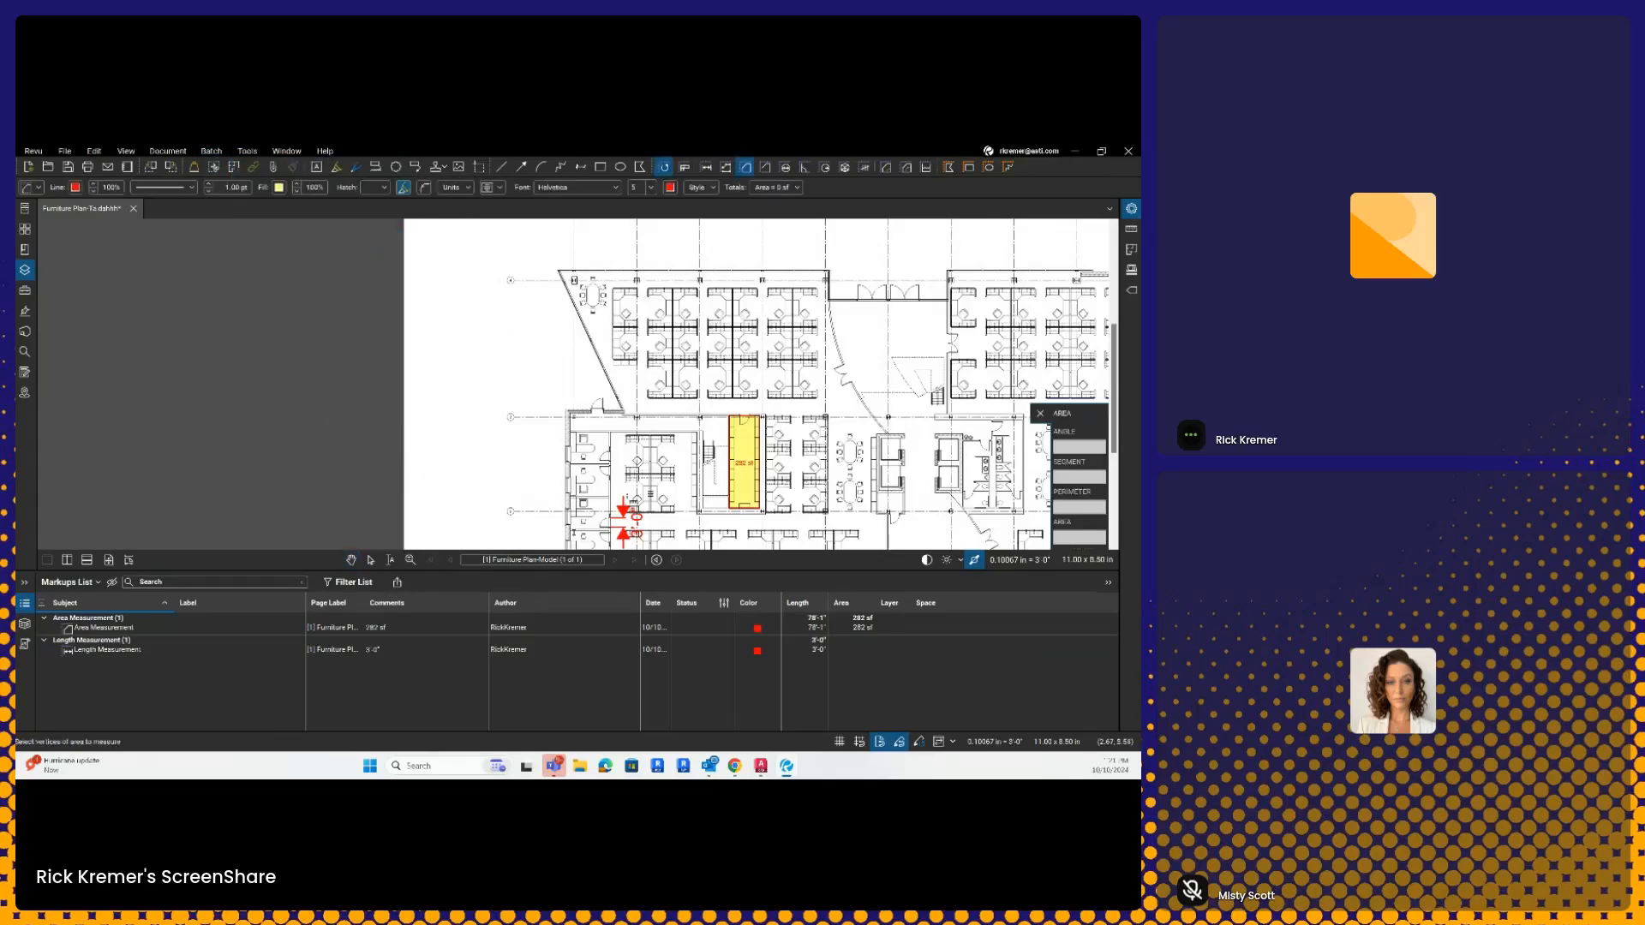
scroll(573, 449, "down", 3)
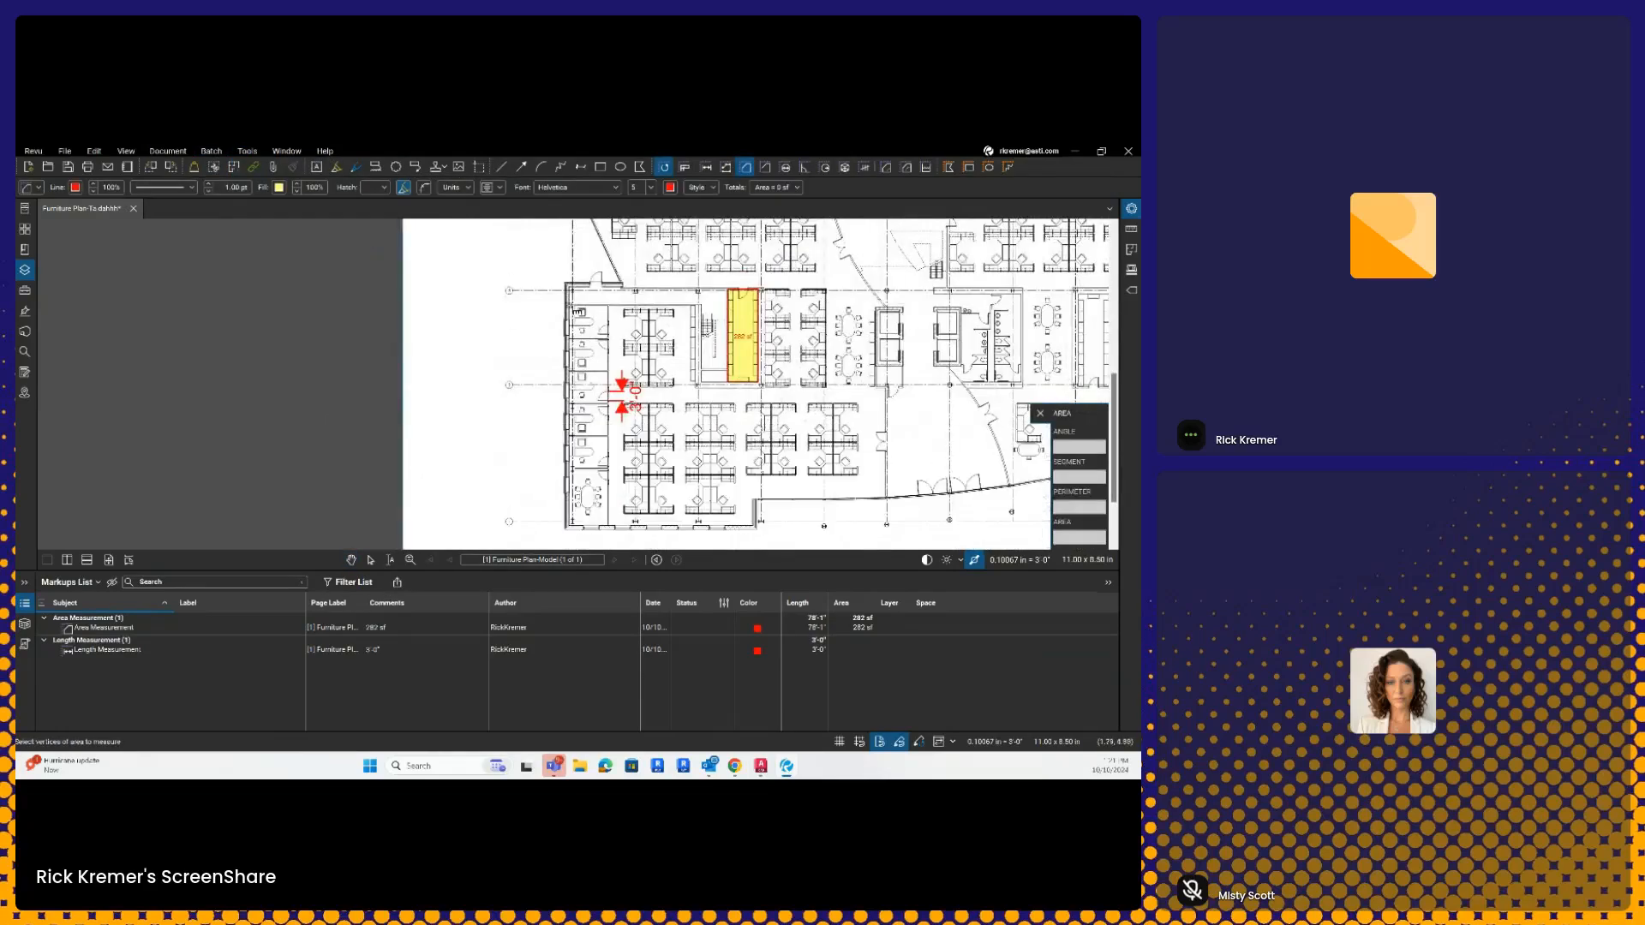
left_click_drag(579, 340, 609, 525)
double_click(611, 527)
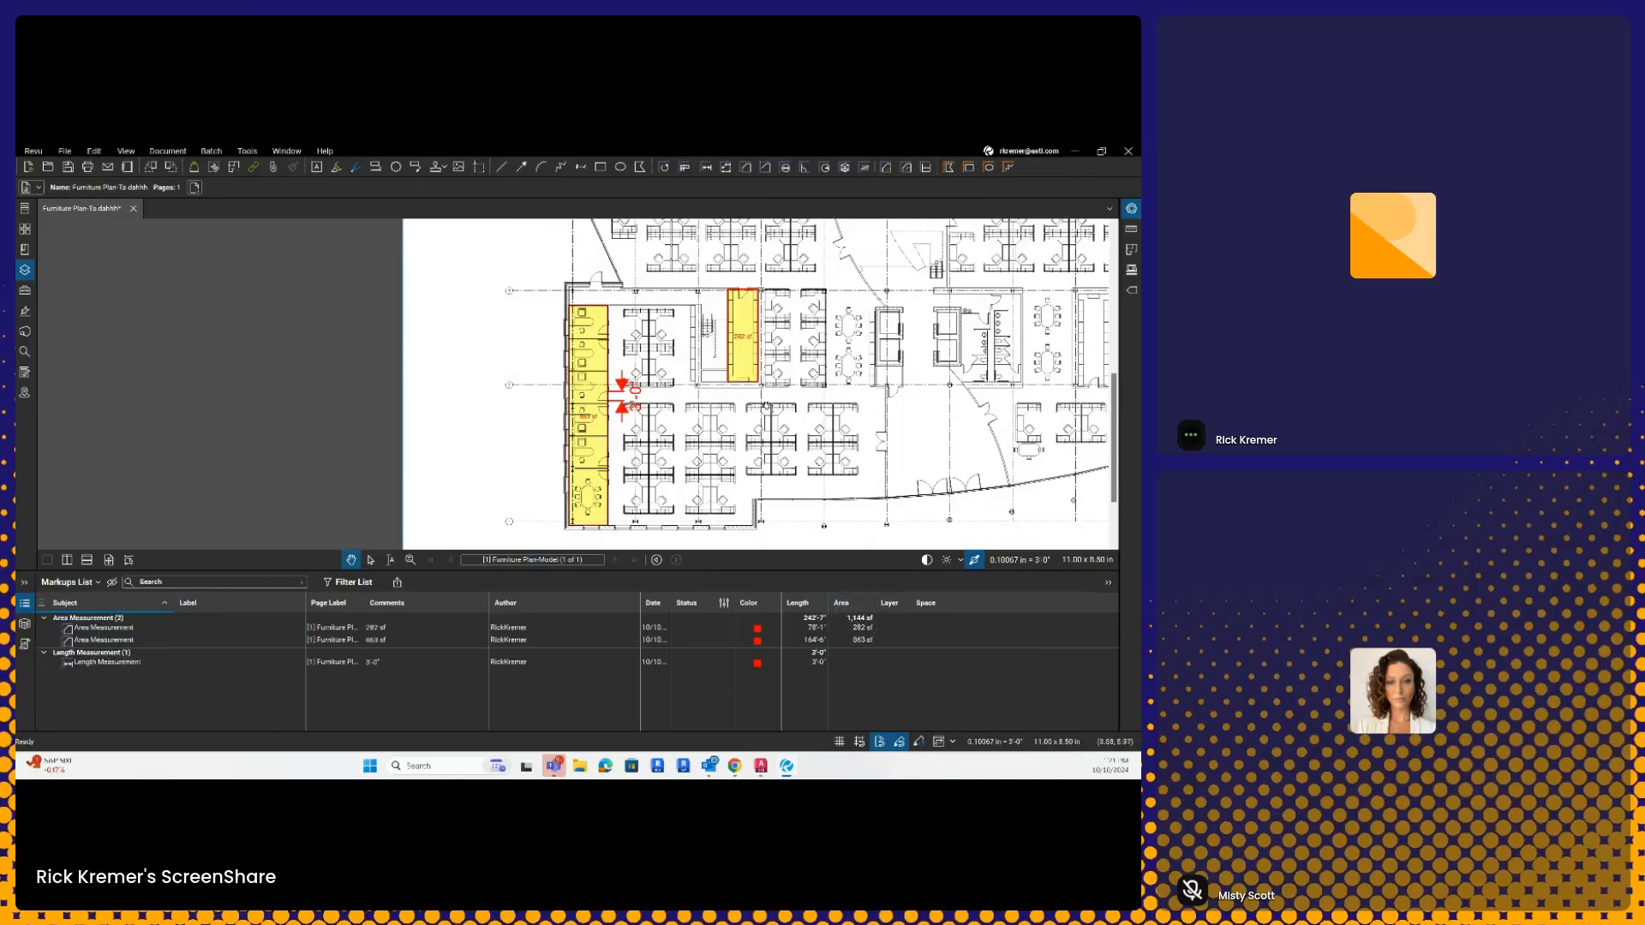
Step: Change the subject of both area measurements in the Markups List to CPT-1
left_click(605, 350)
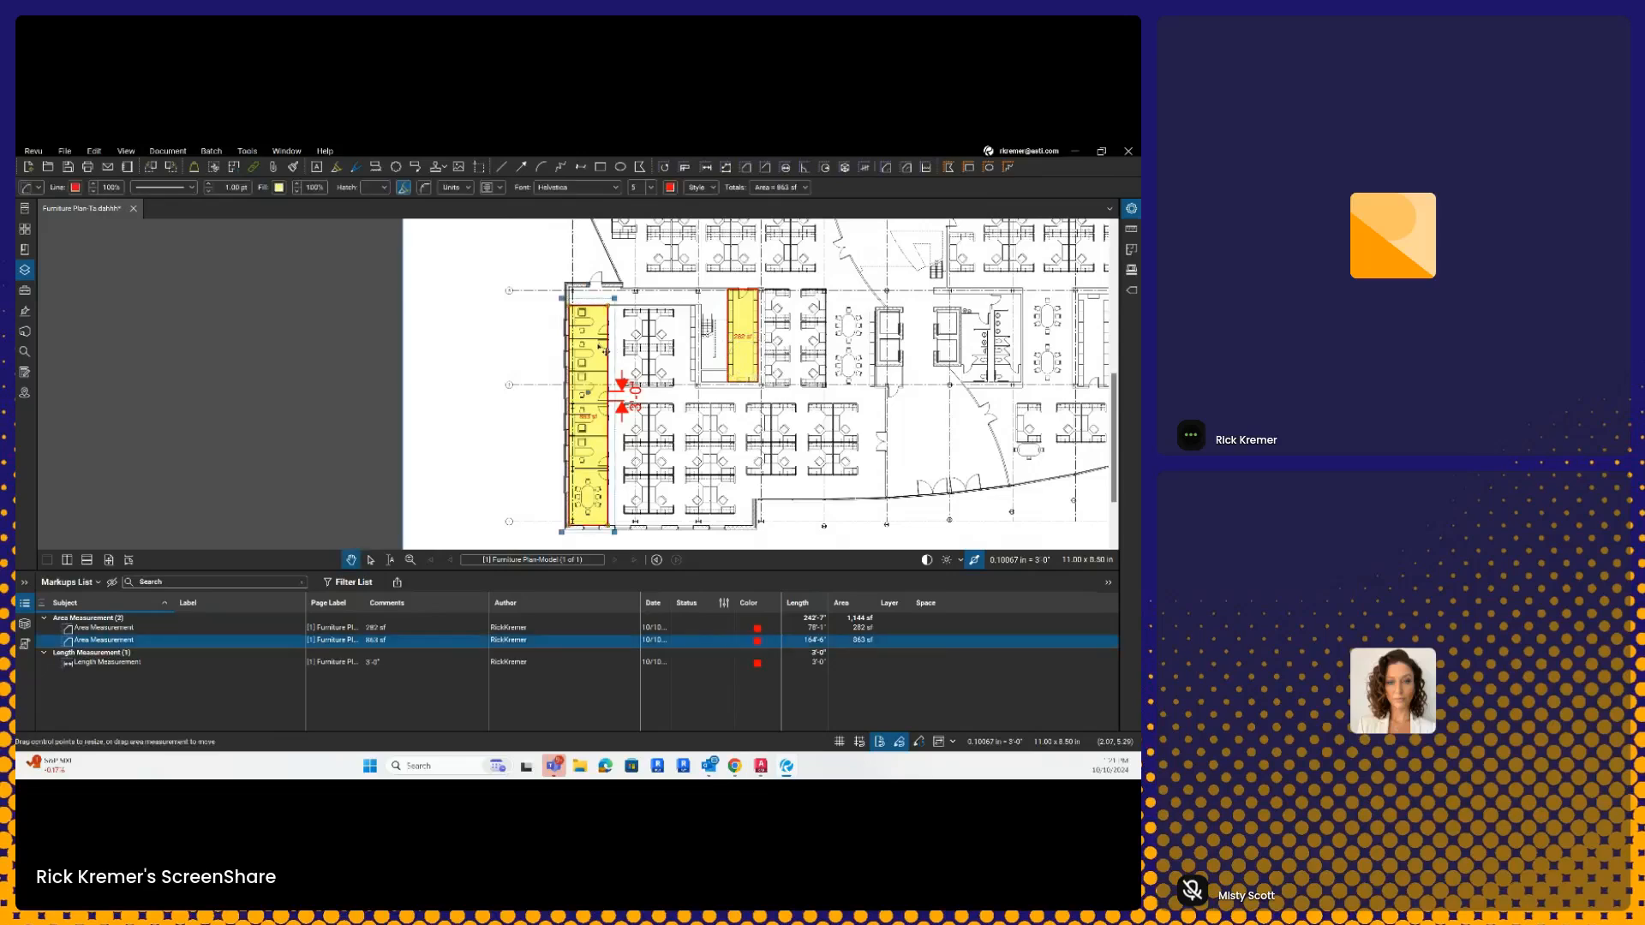
left_click(116, 646)
type("CPT-1")
left_click(102, 630)
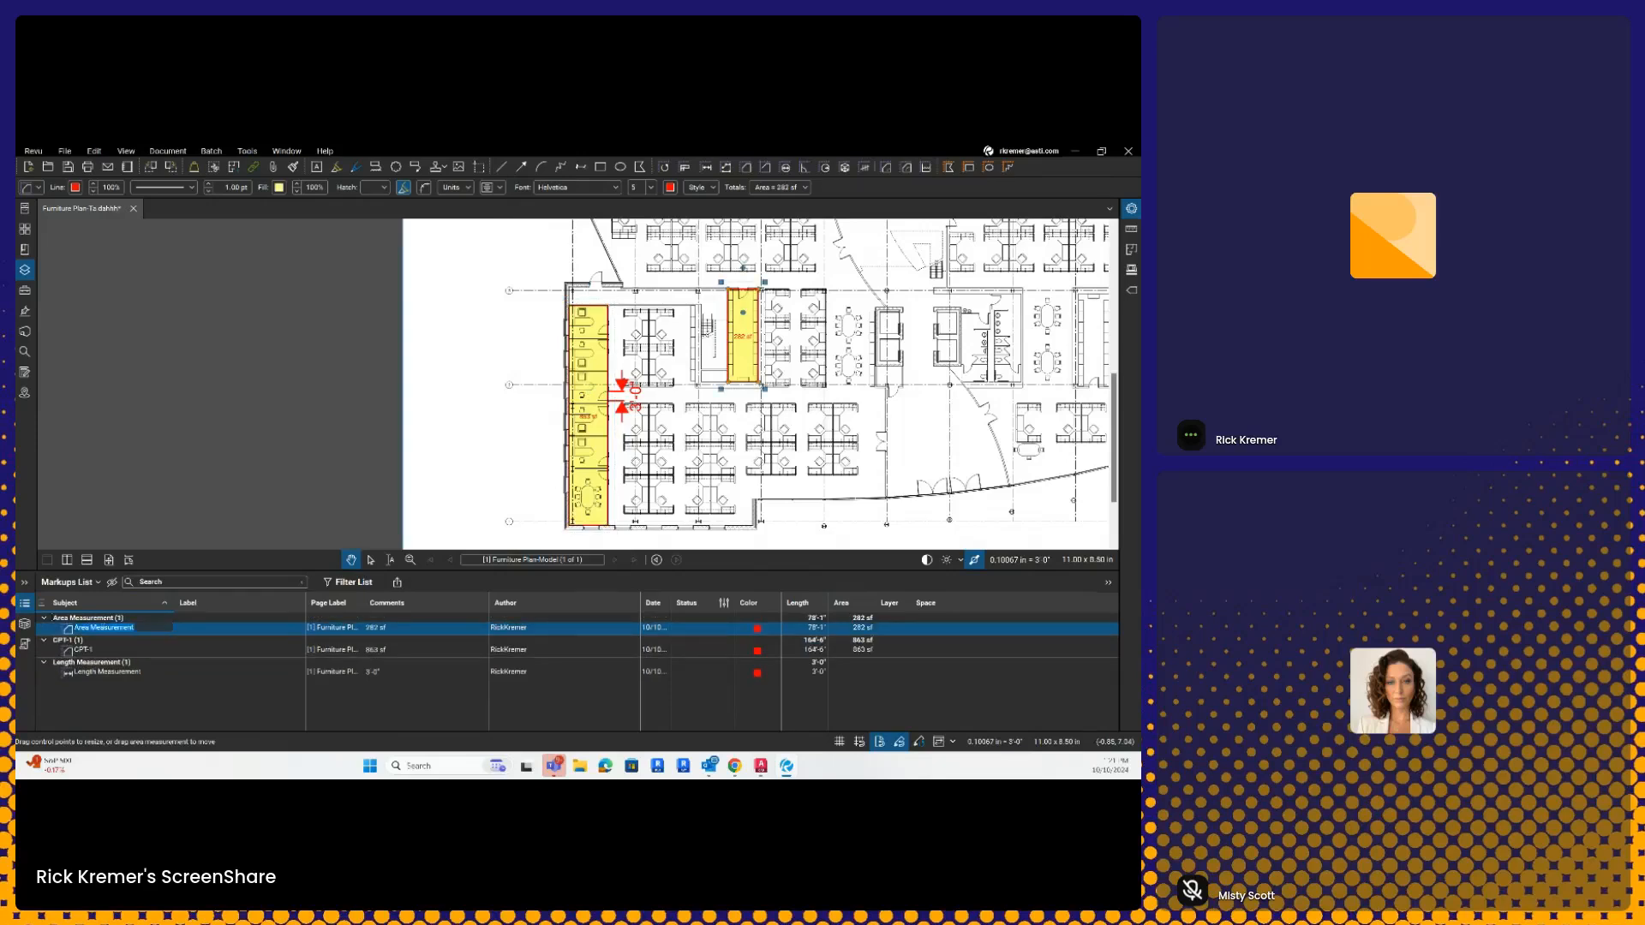
type("CPT")
key("Return")
key("Escape")
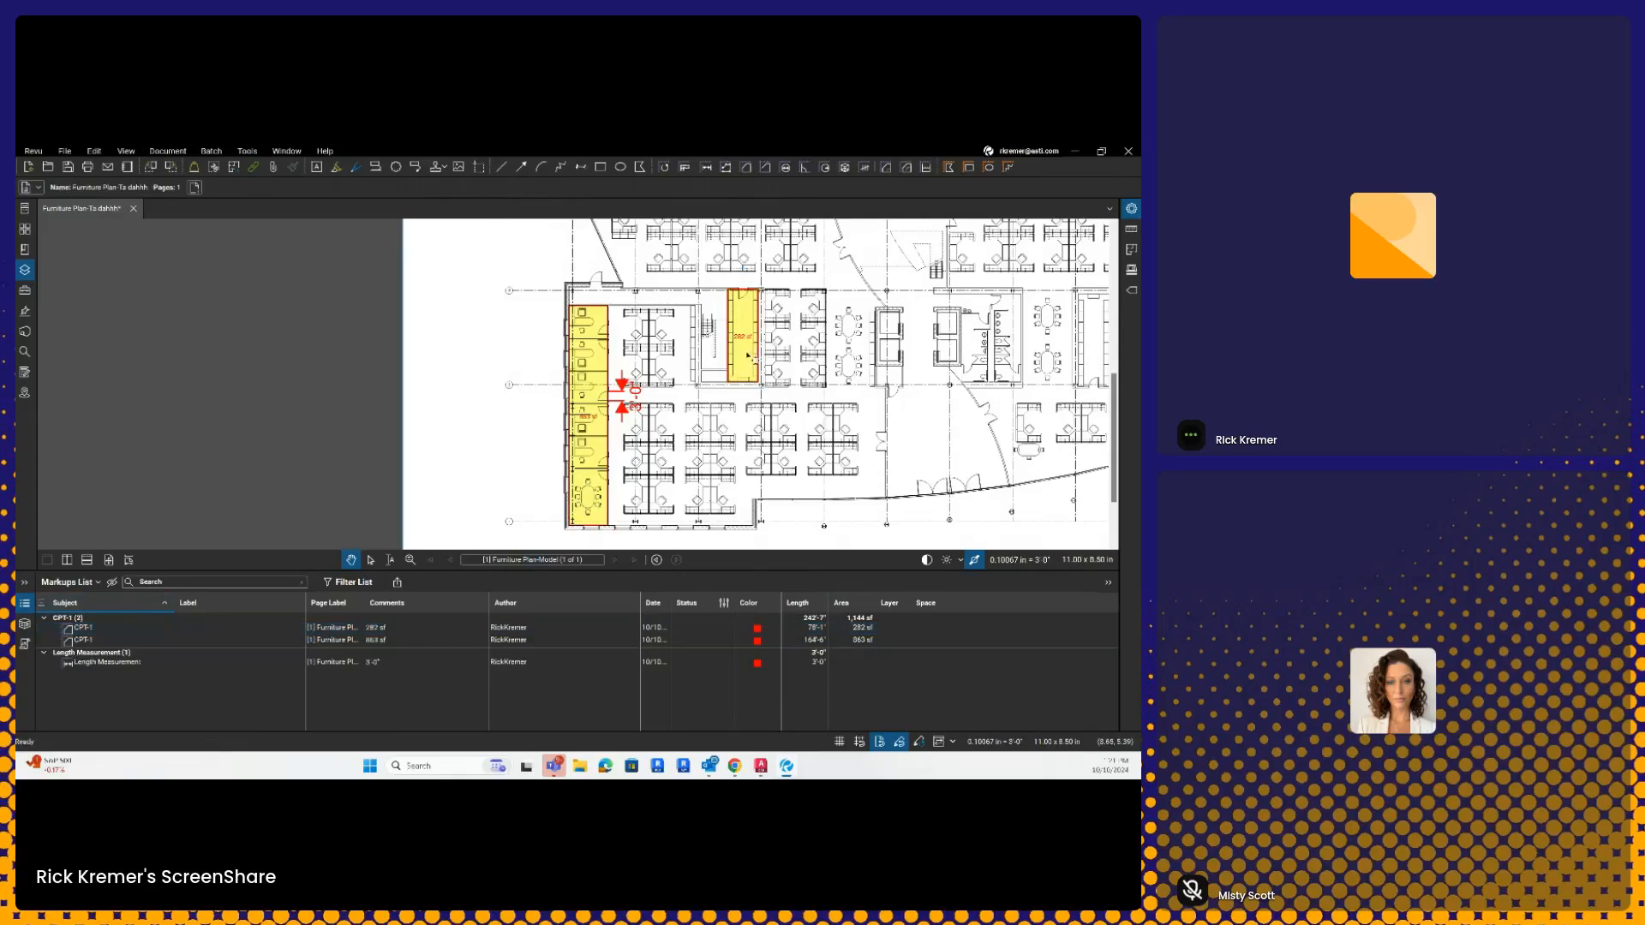
Step: Open the Tool Chest and collapse the Engineer Review tool set
left_click(747, 356)
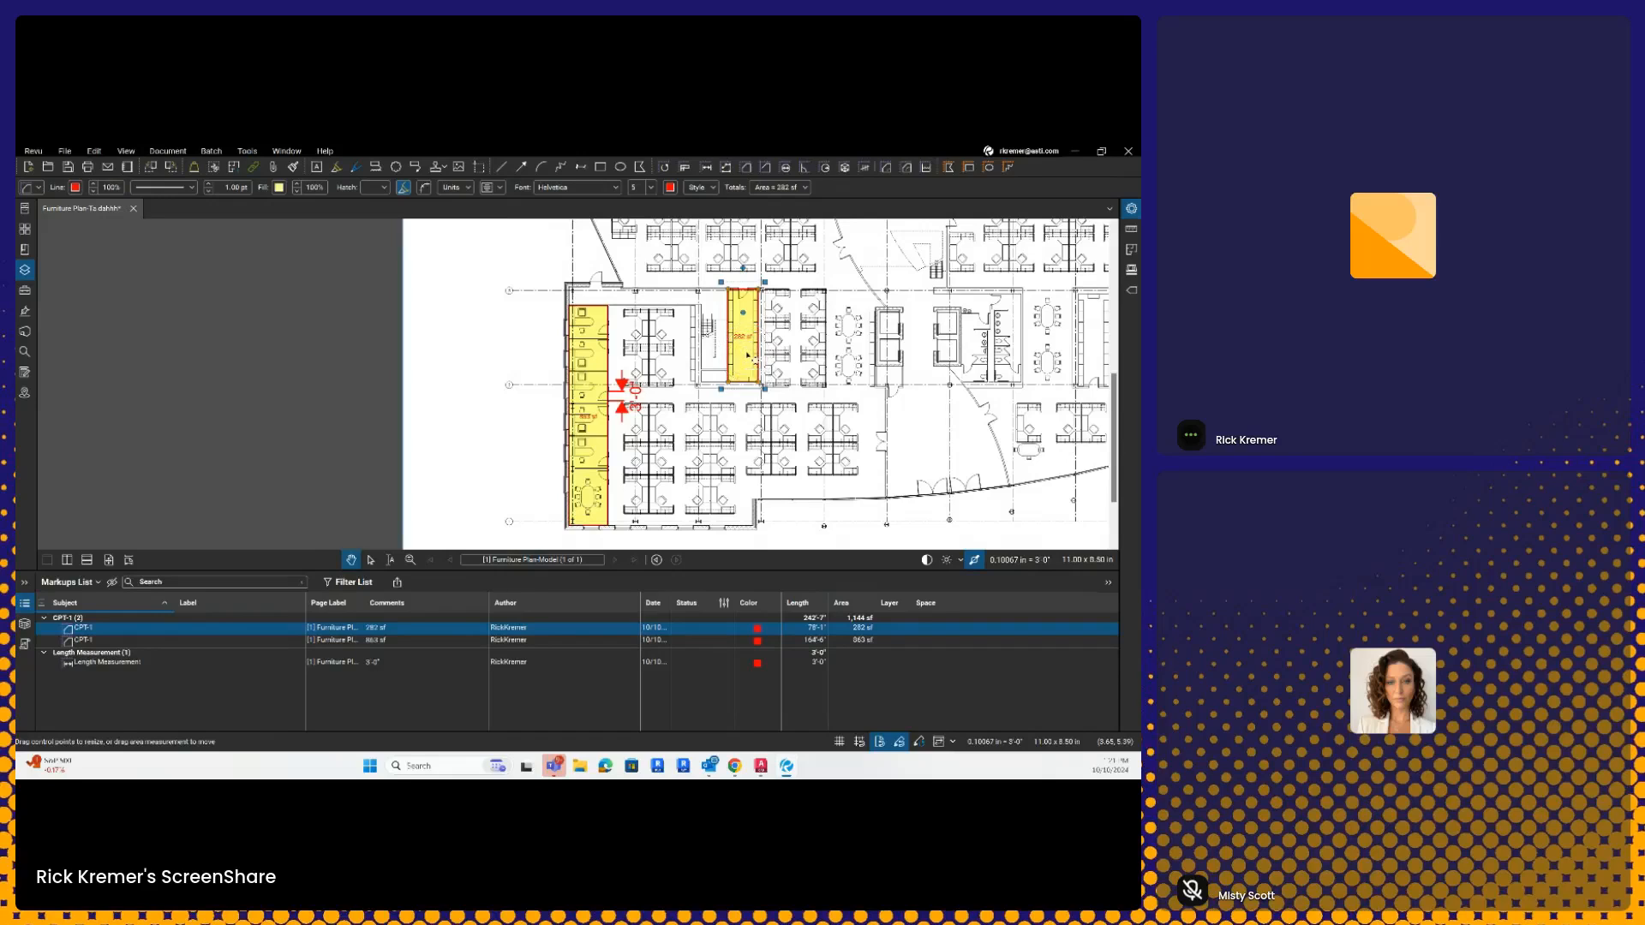
left_click(26, 291)
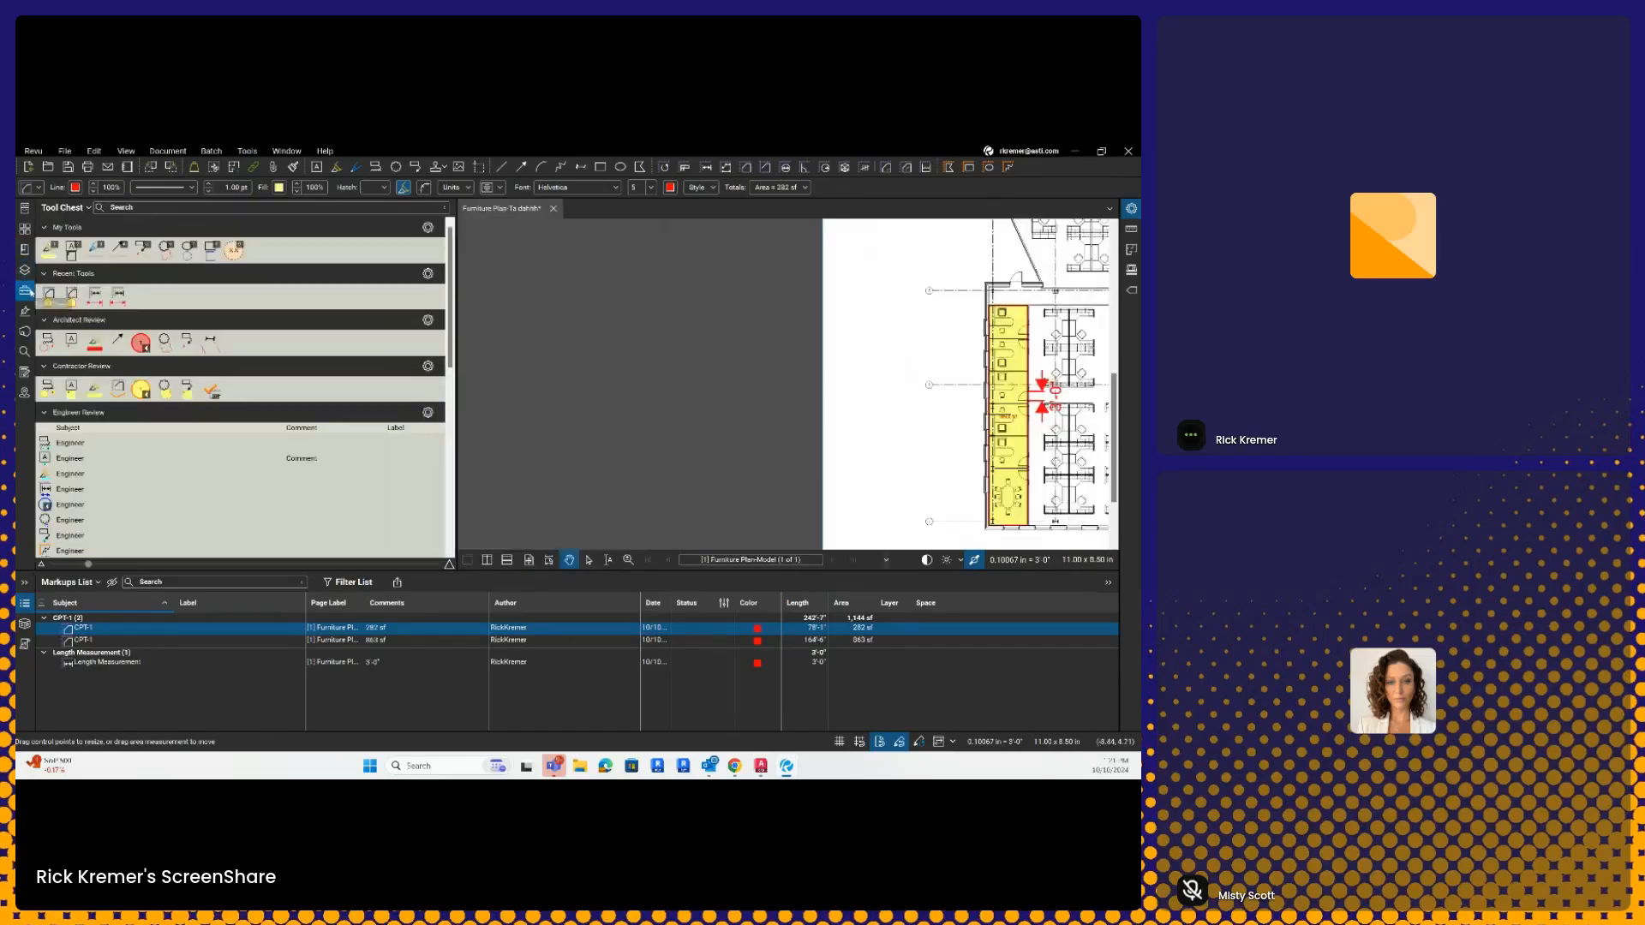
left_click(44, 412)
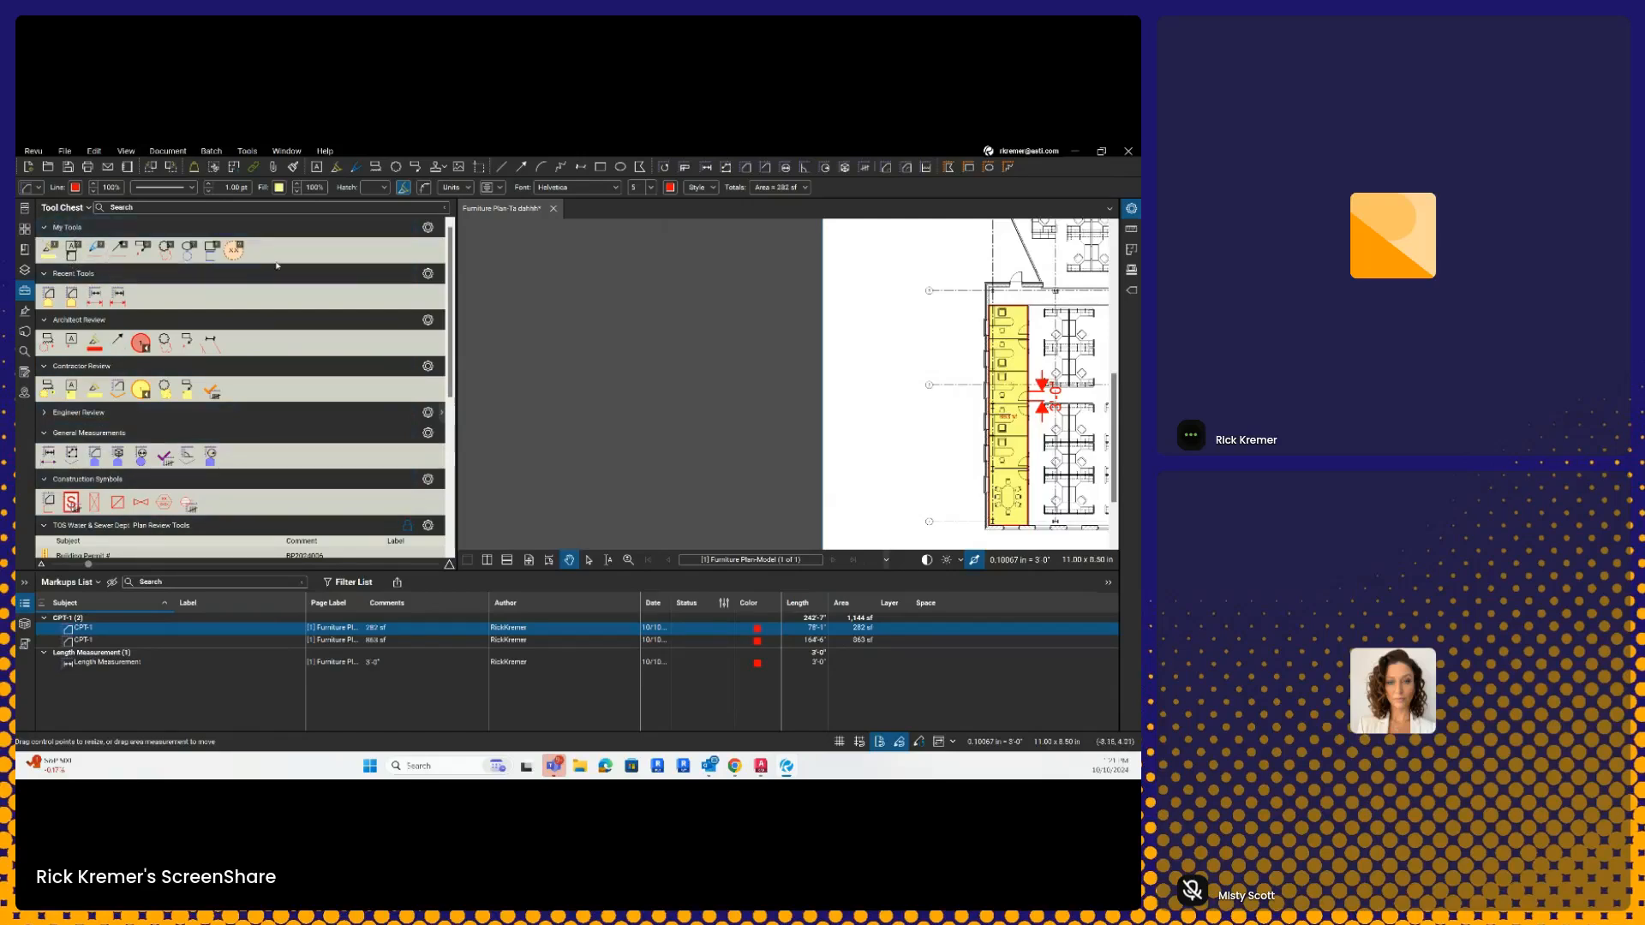
Step: Add the office strip's CPT-1 area measurement to the My Tools set
left_click(1018, 426)
right_click(1017, 426)
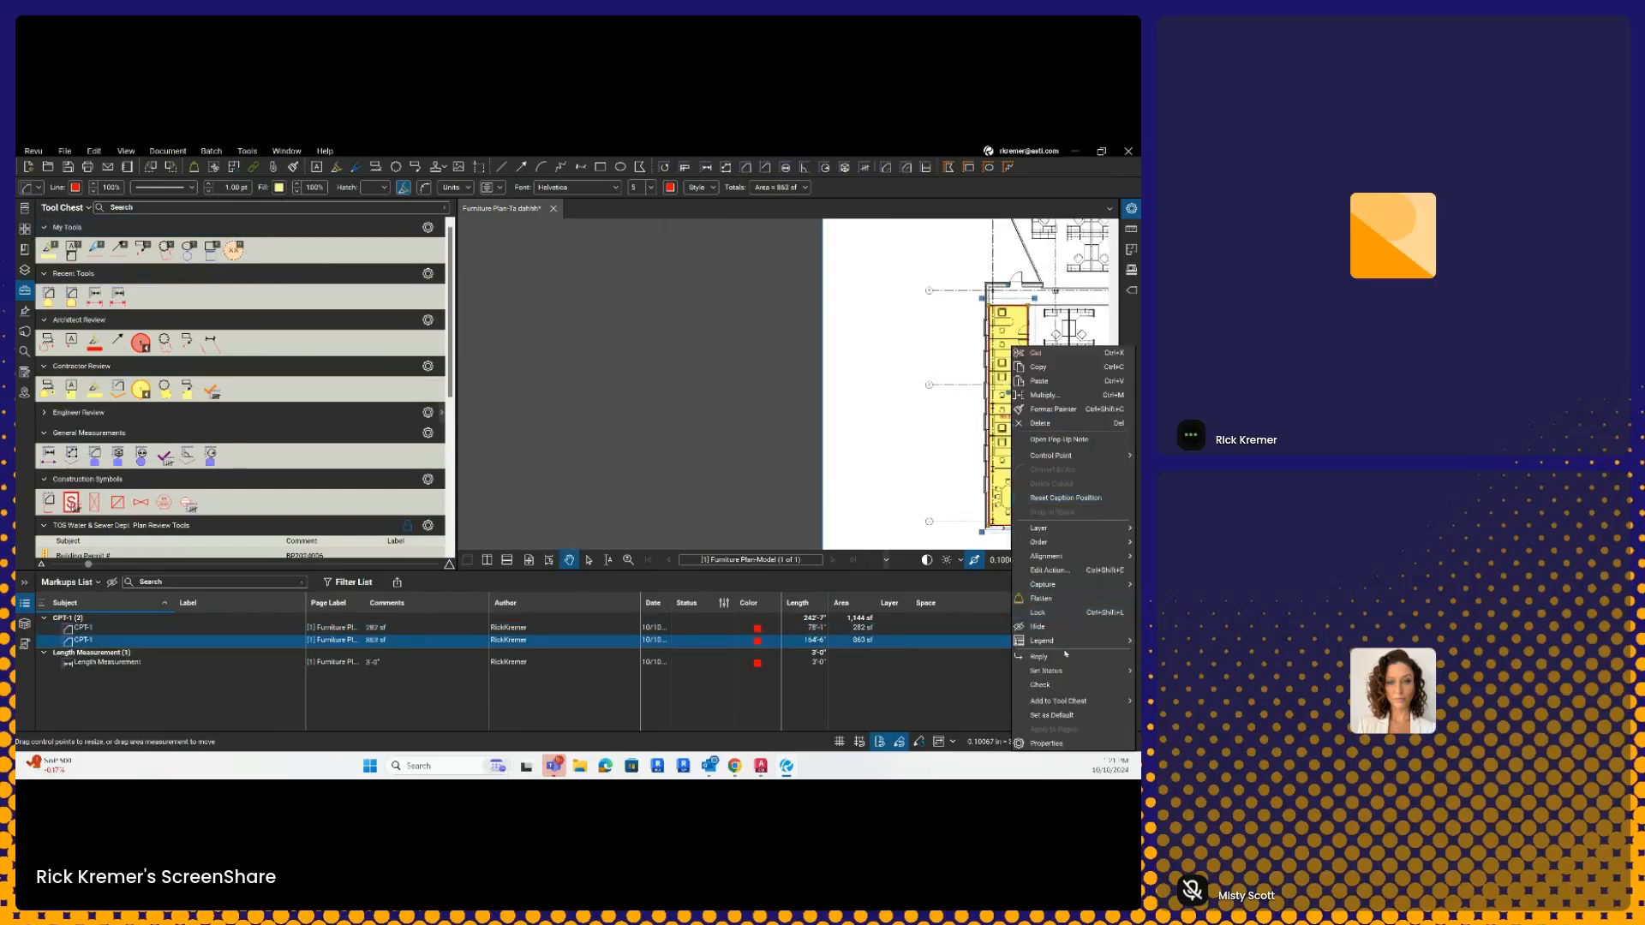
mouse_move(1076, 701)
left_click(930, 645)
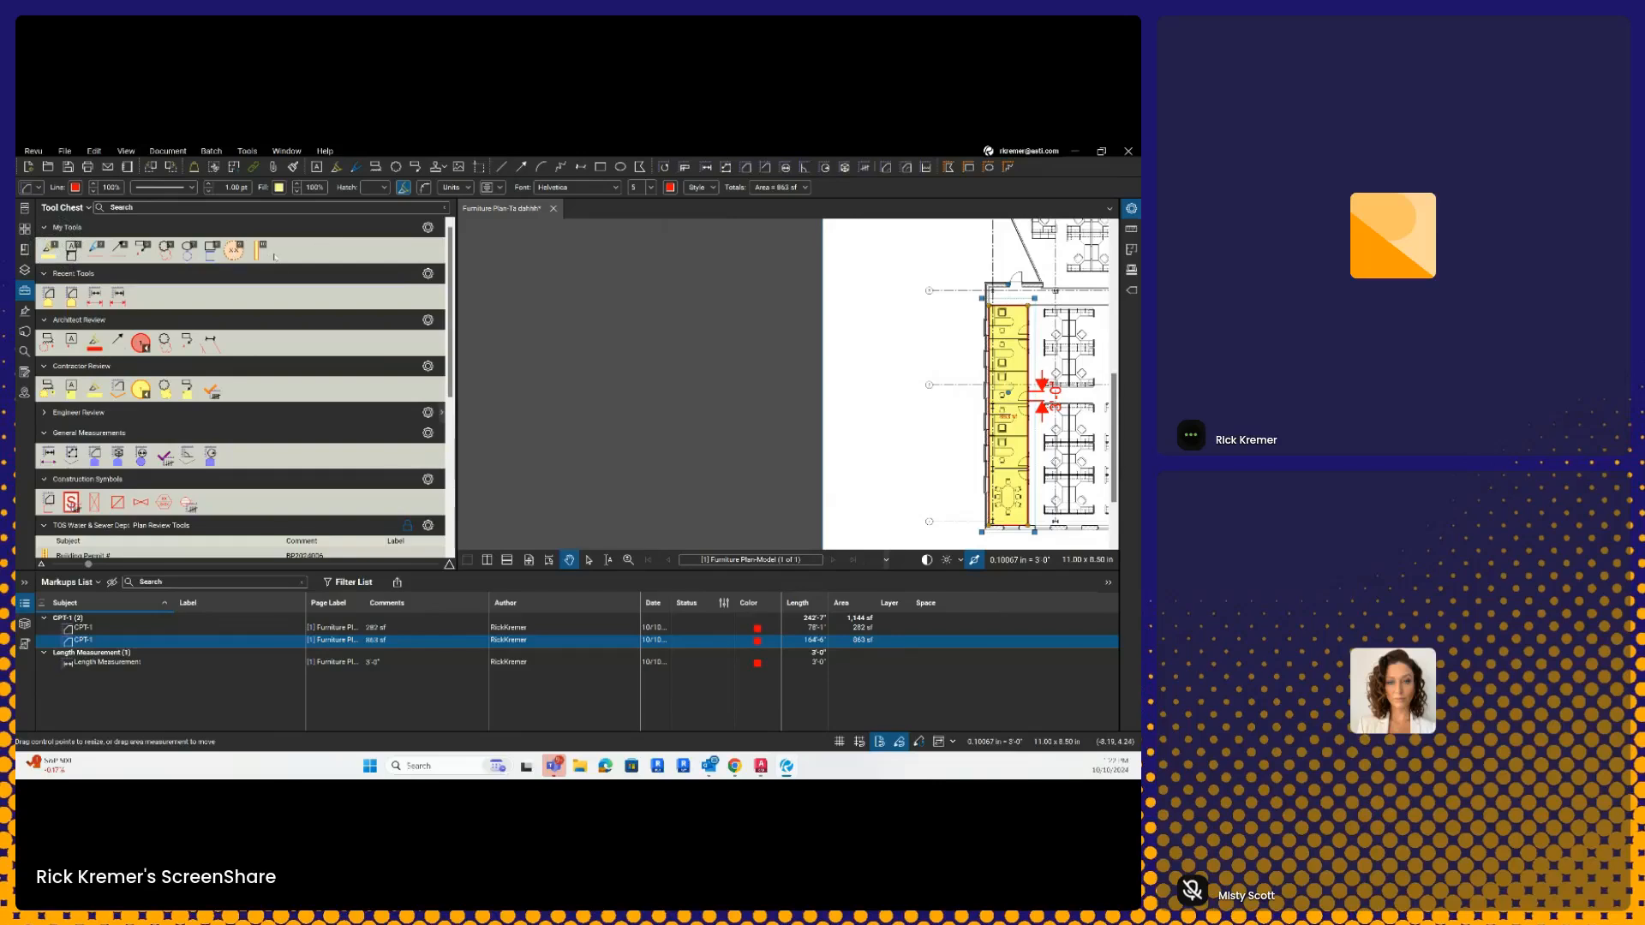
Step: Move the CPT-1 tool to the first place in My Tools and show the set in detail view
left_click_drag(260, 251, 53, 261)
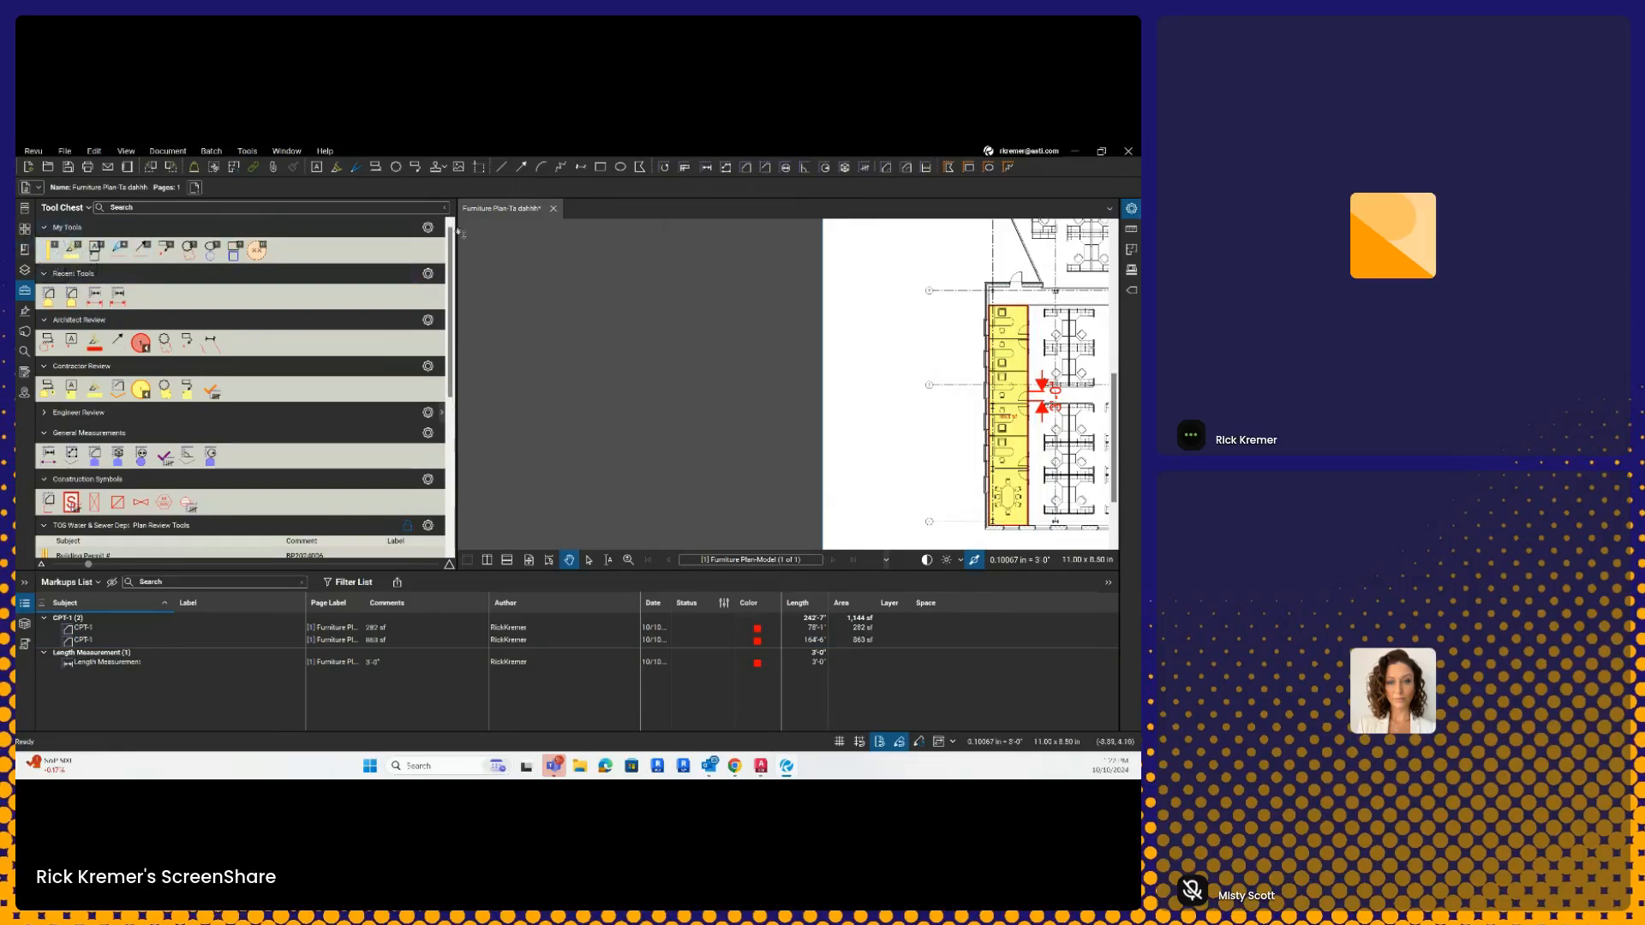
left_click(428, 227)
left_click(439, 260)
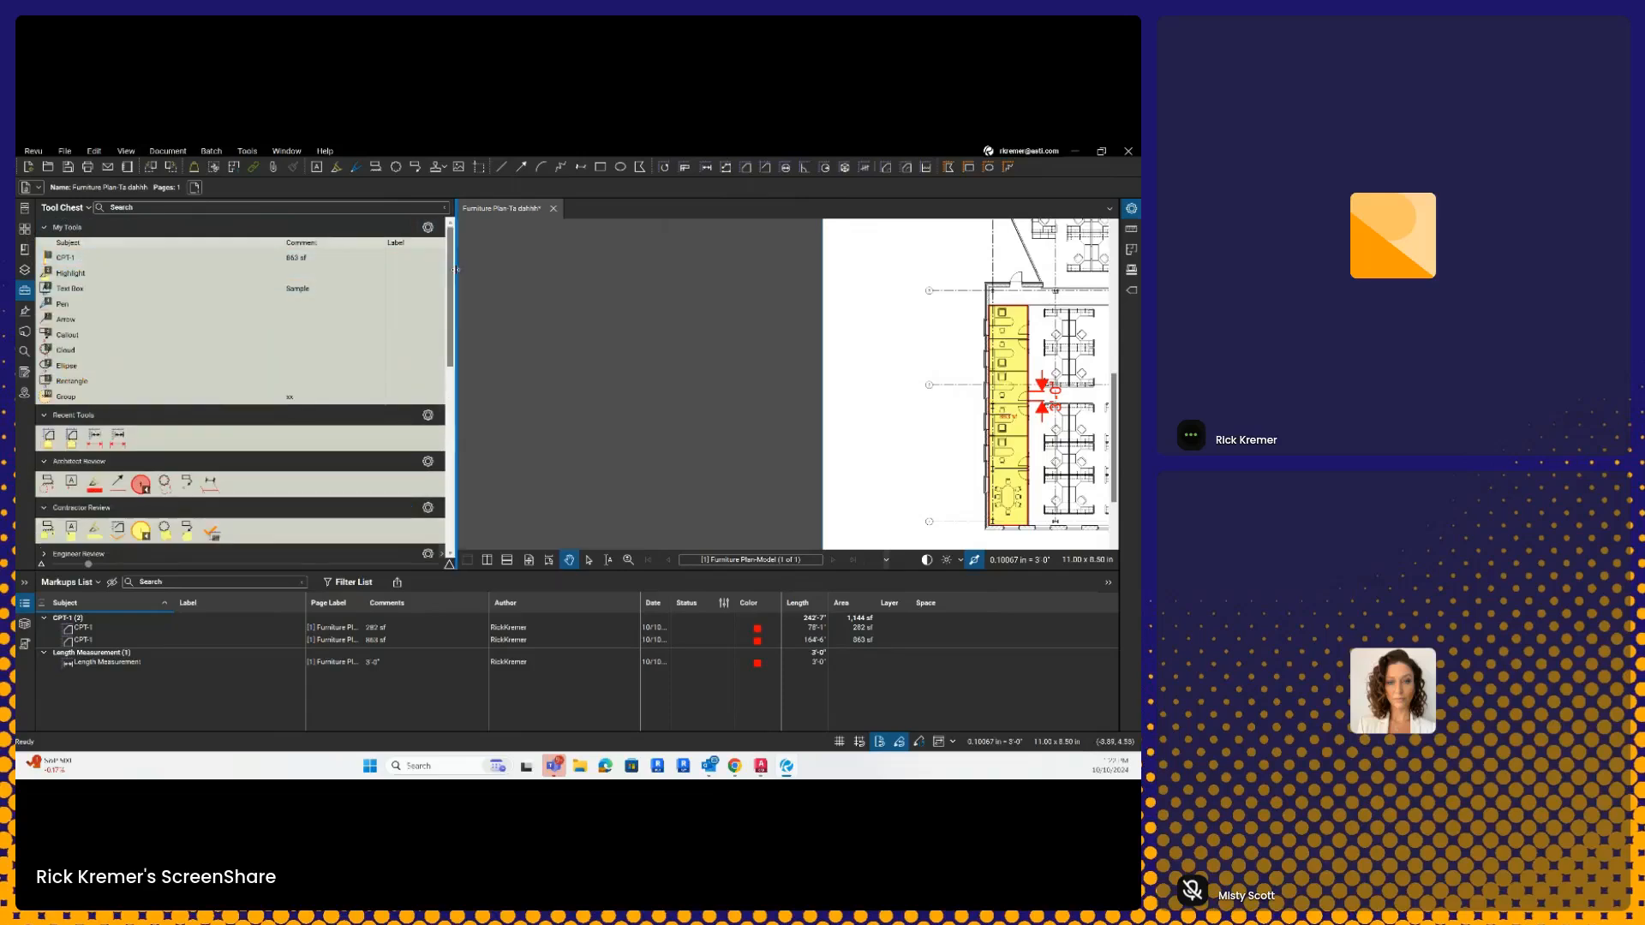
Step: Narrow the Tool Chest and shrink the Markups List to give the floor plan more room
left_click_drag(454, 275, 200, 275)
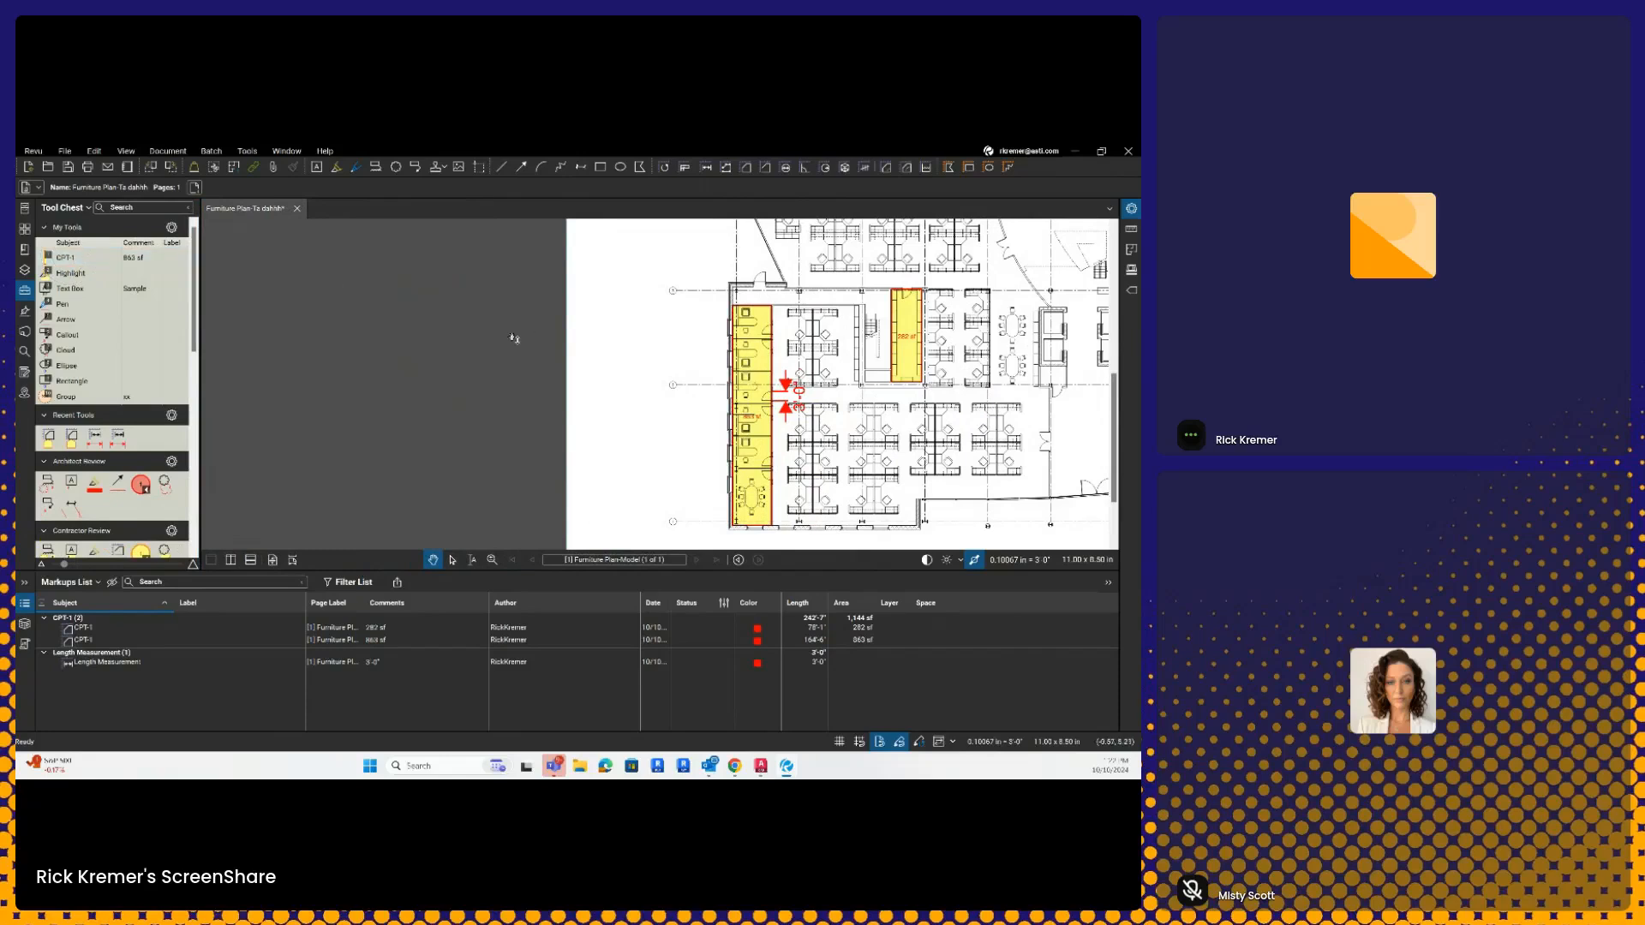
left_click_drag(585, 573, 584, 696)
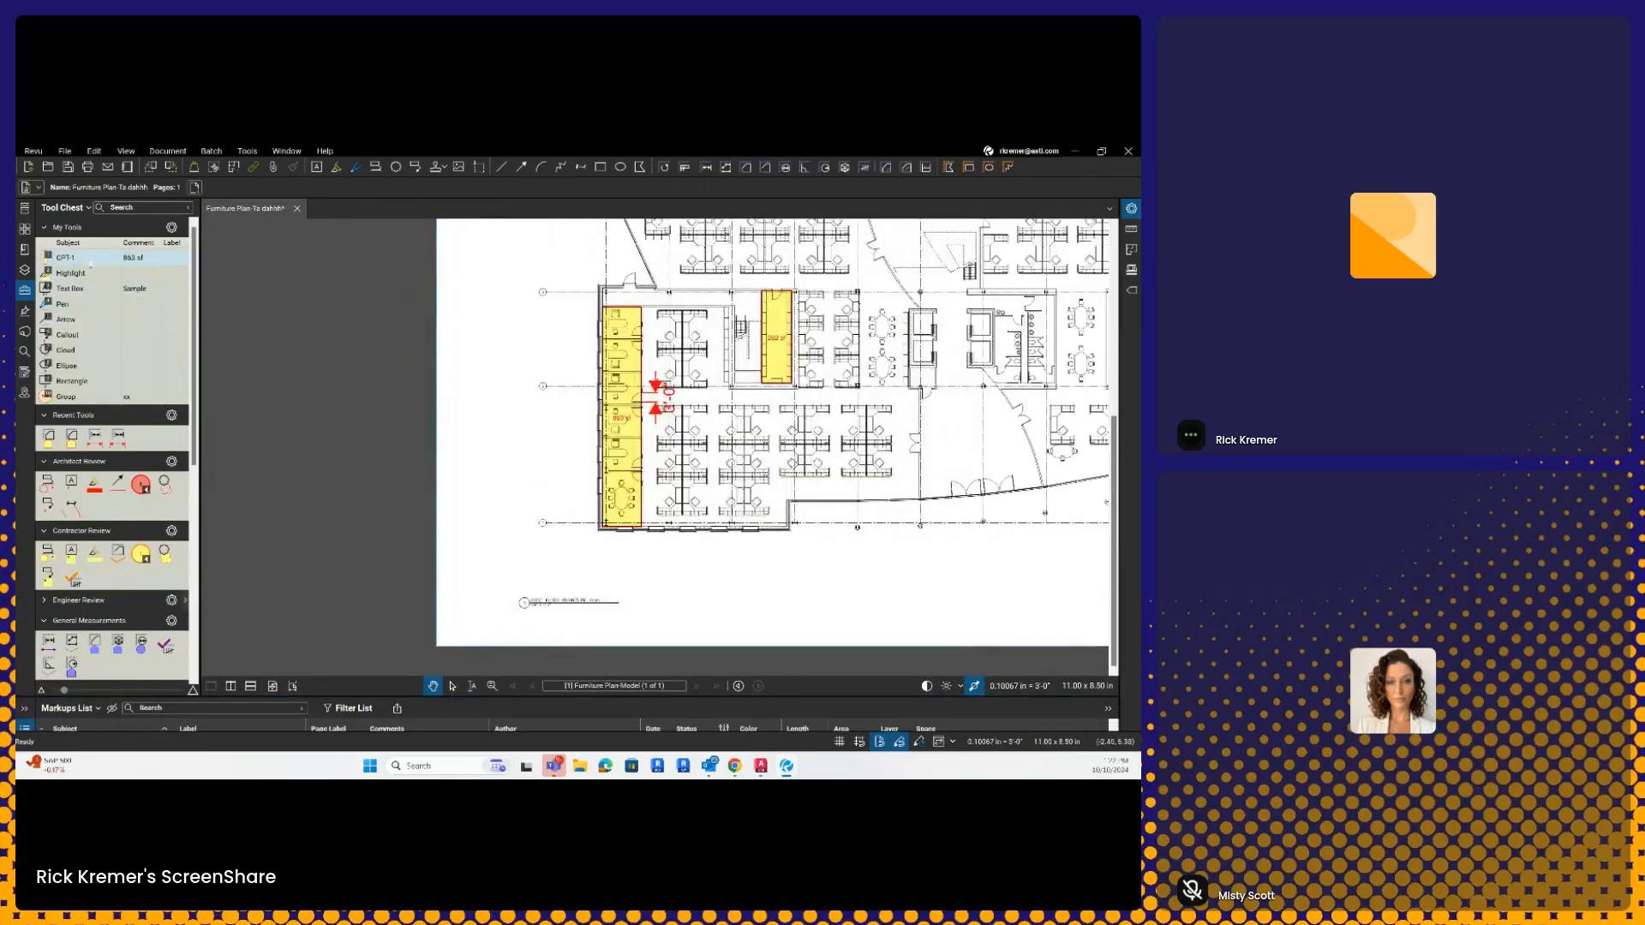
left_click_drag(756, 401, 699, 406)
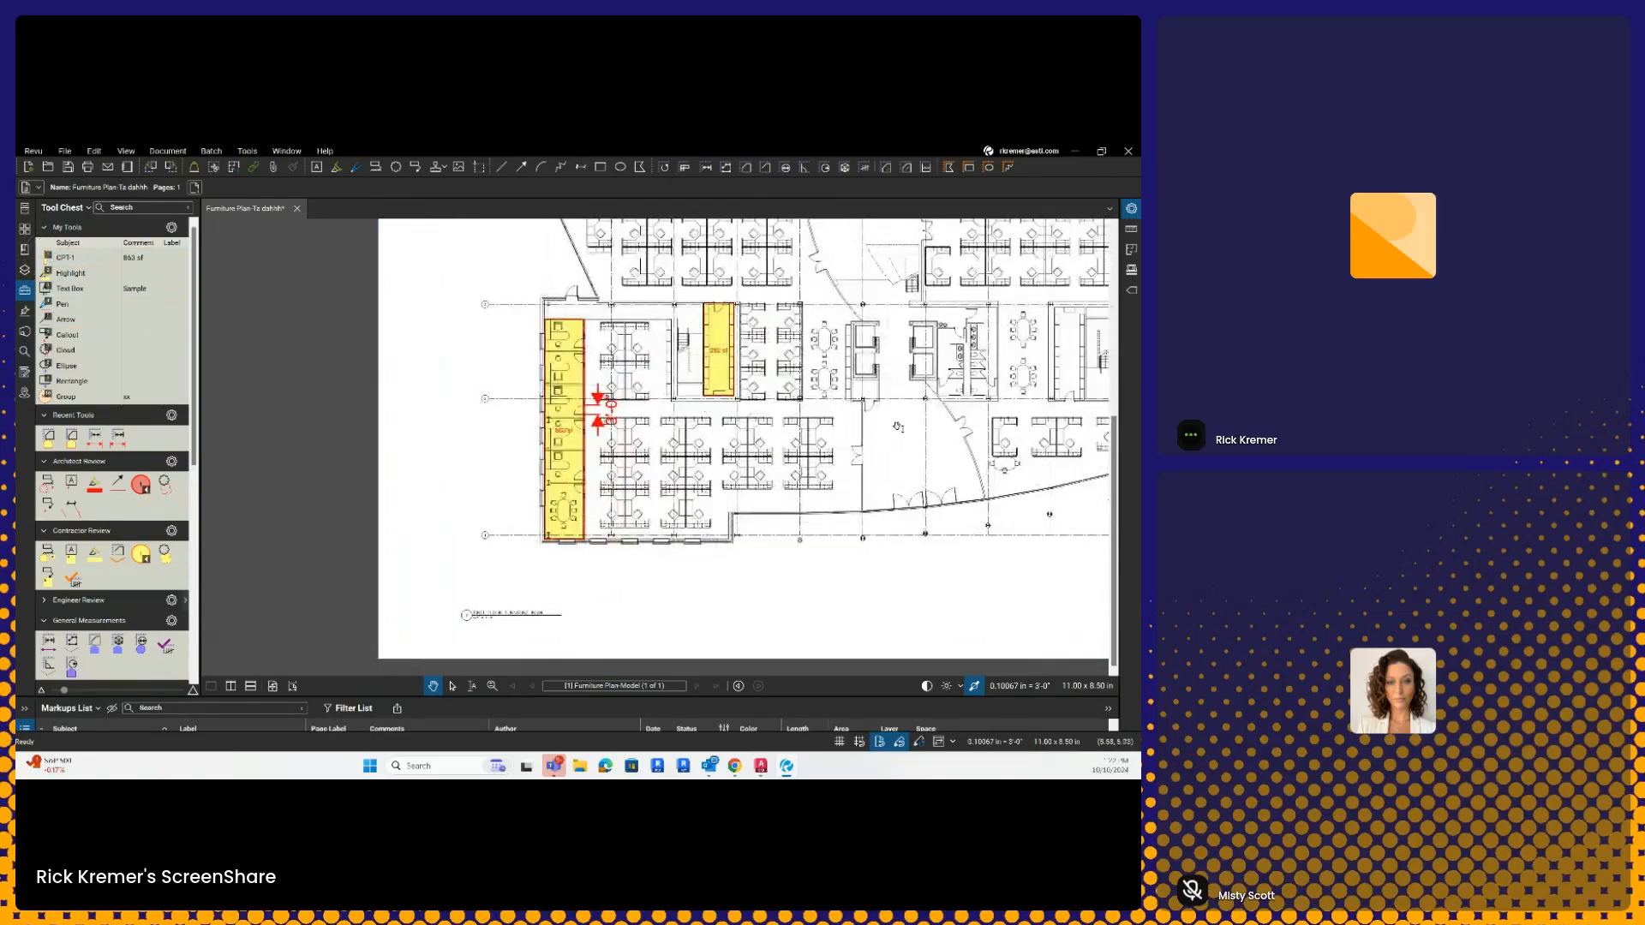
Step: Switch the CPT-1 tool in My Tools to properties mode so it traces new areas instead of placing a copy
key("1")
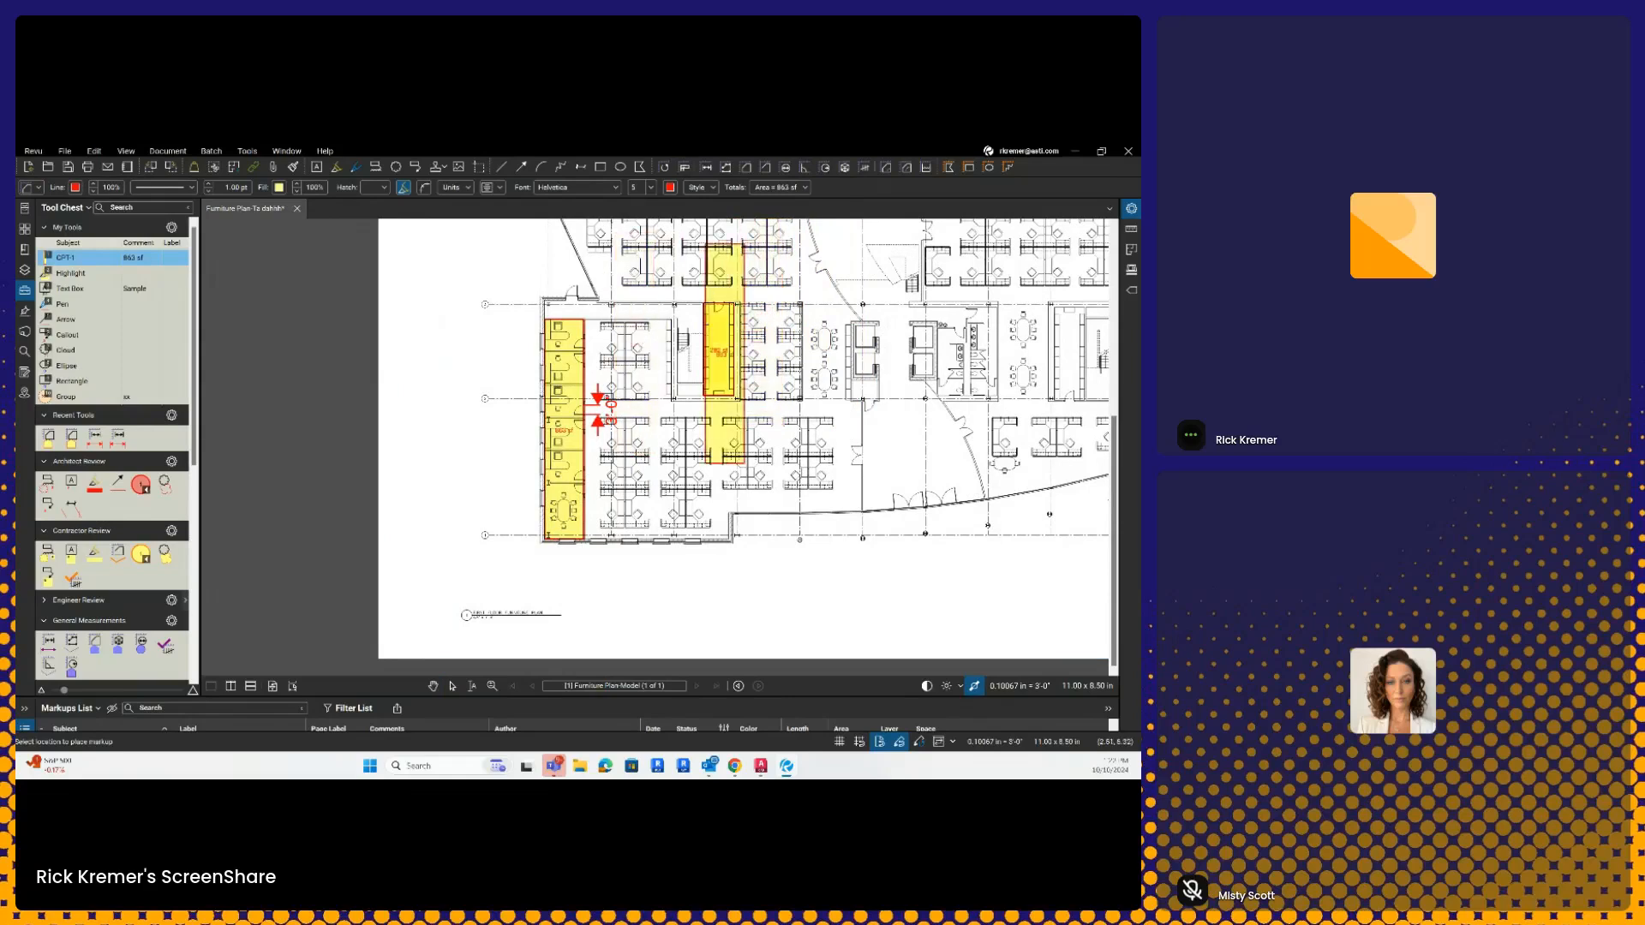
key("Escape")
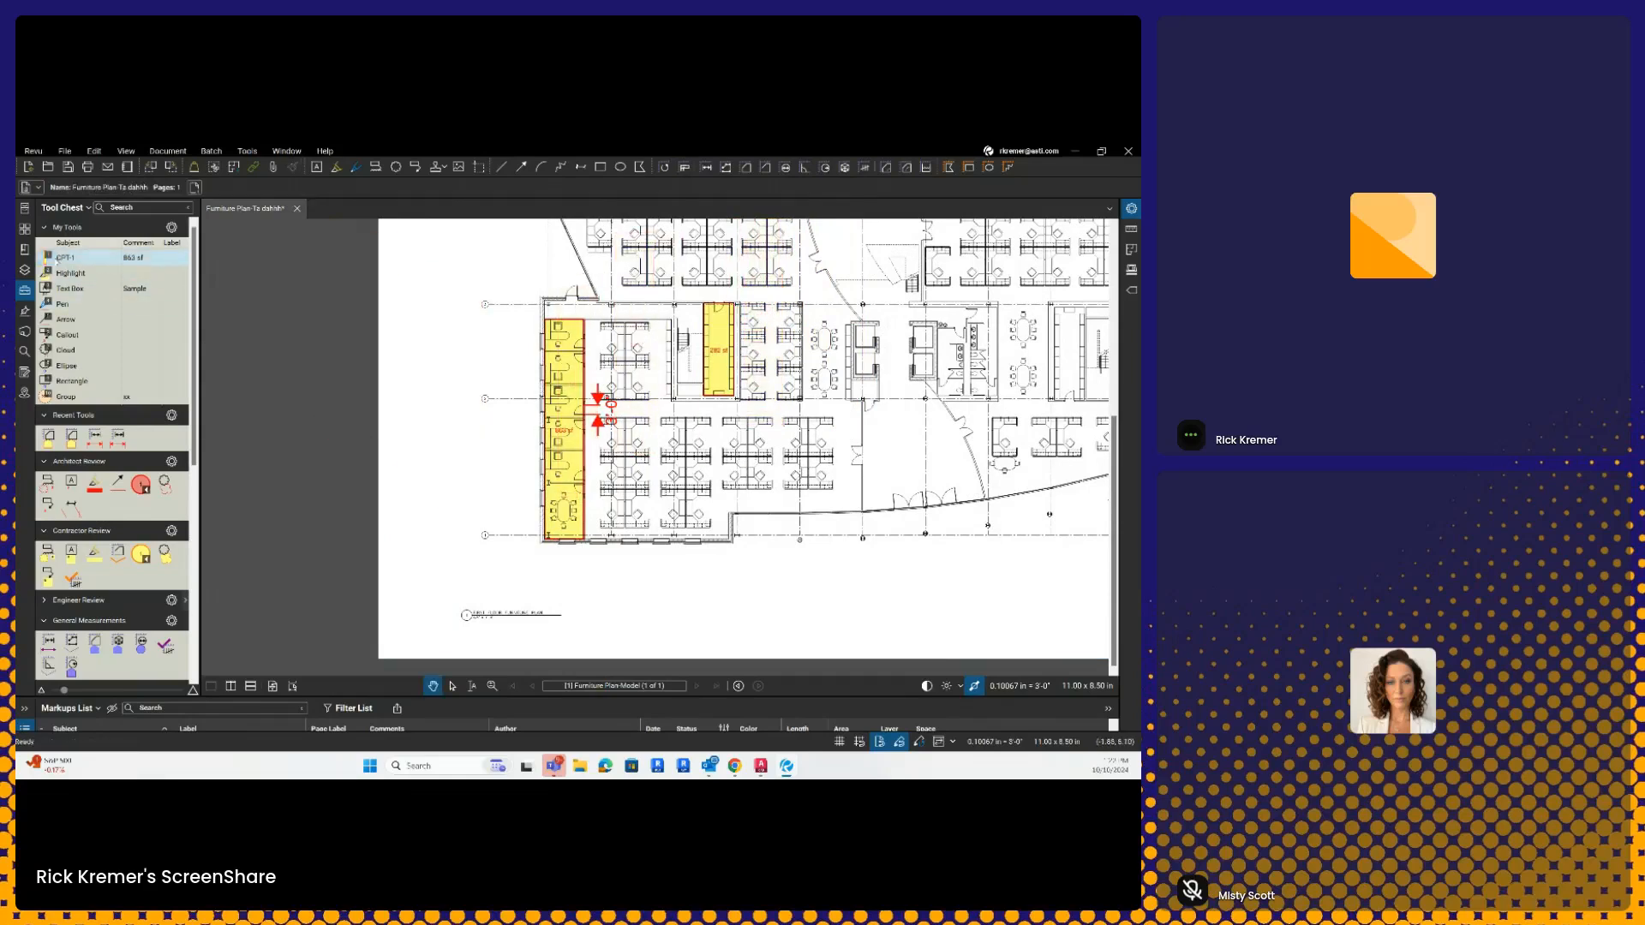
left_click(49, 258)
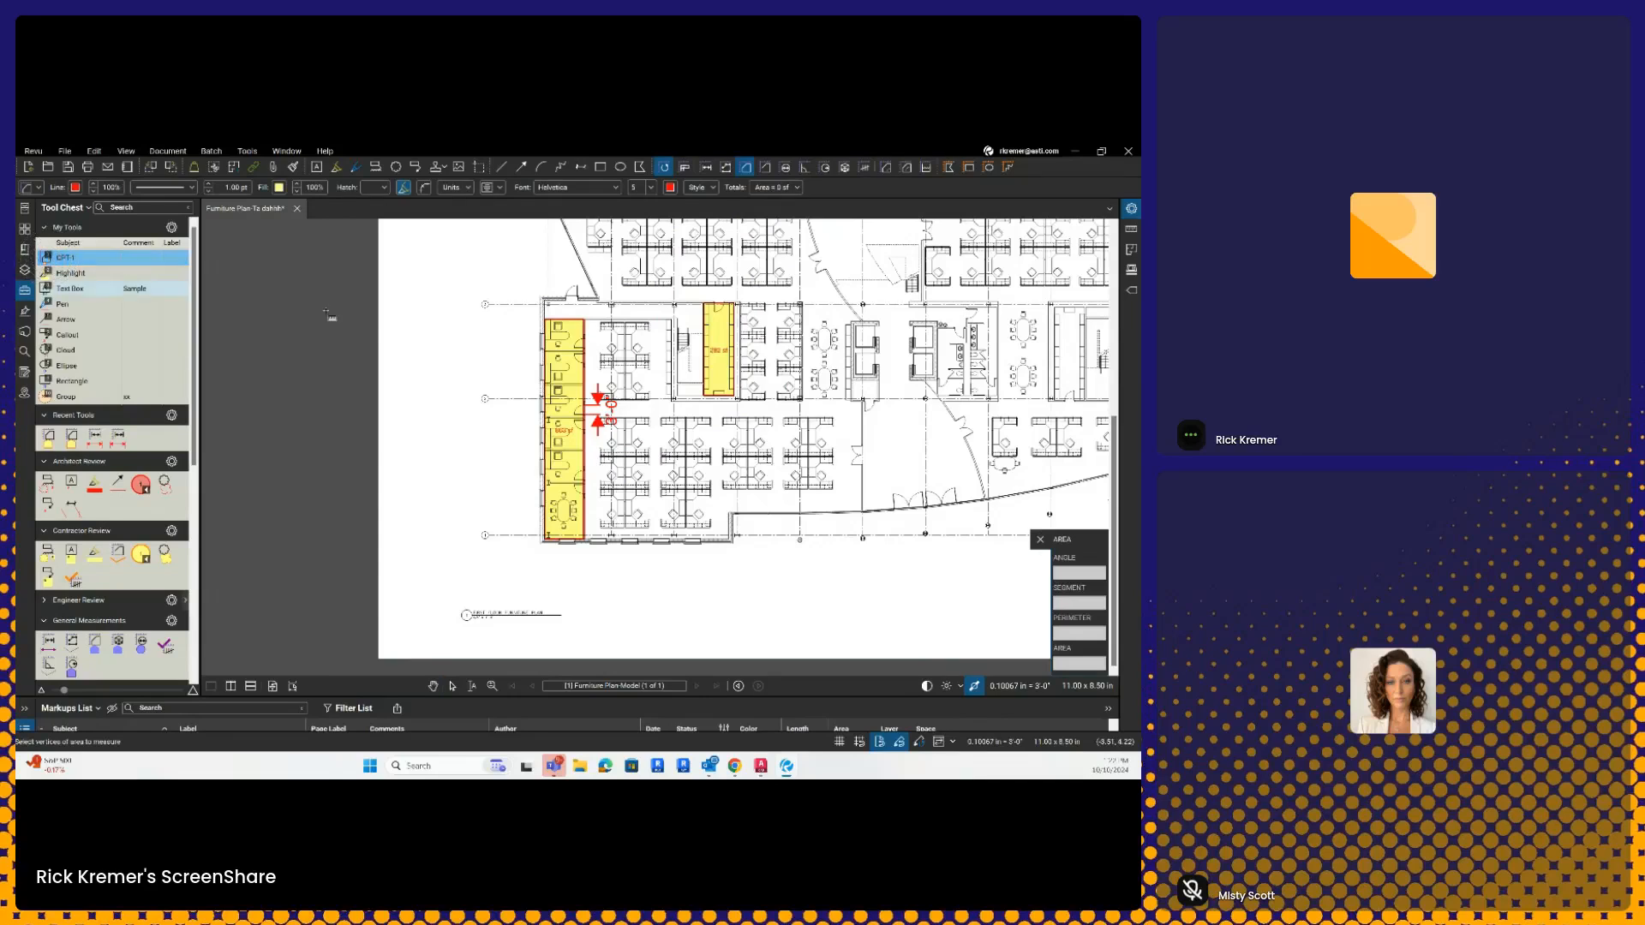
key("Escape")
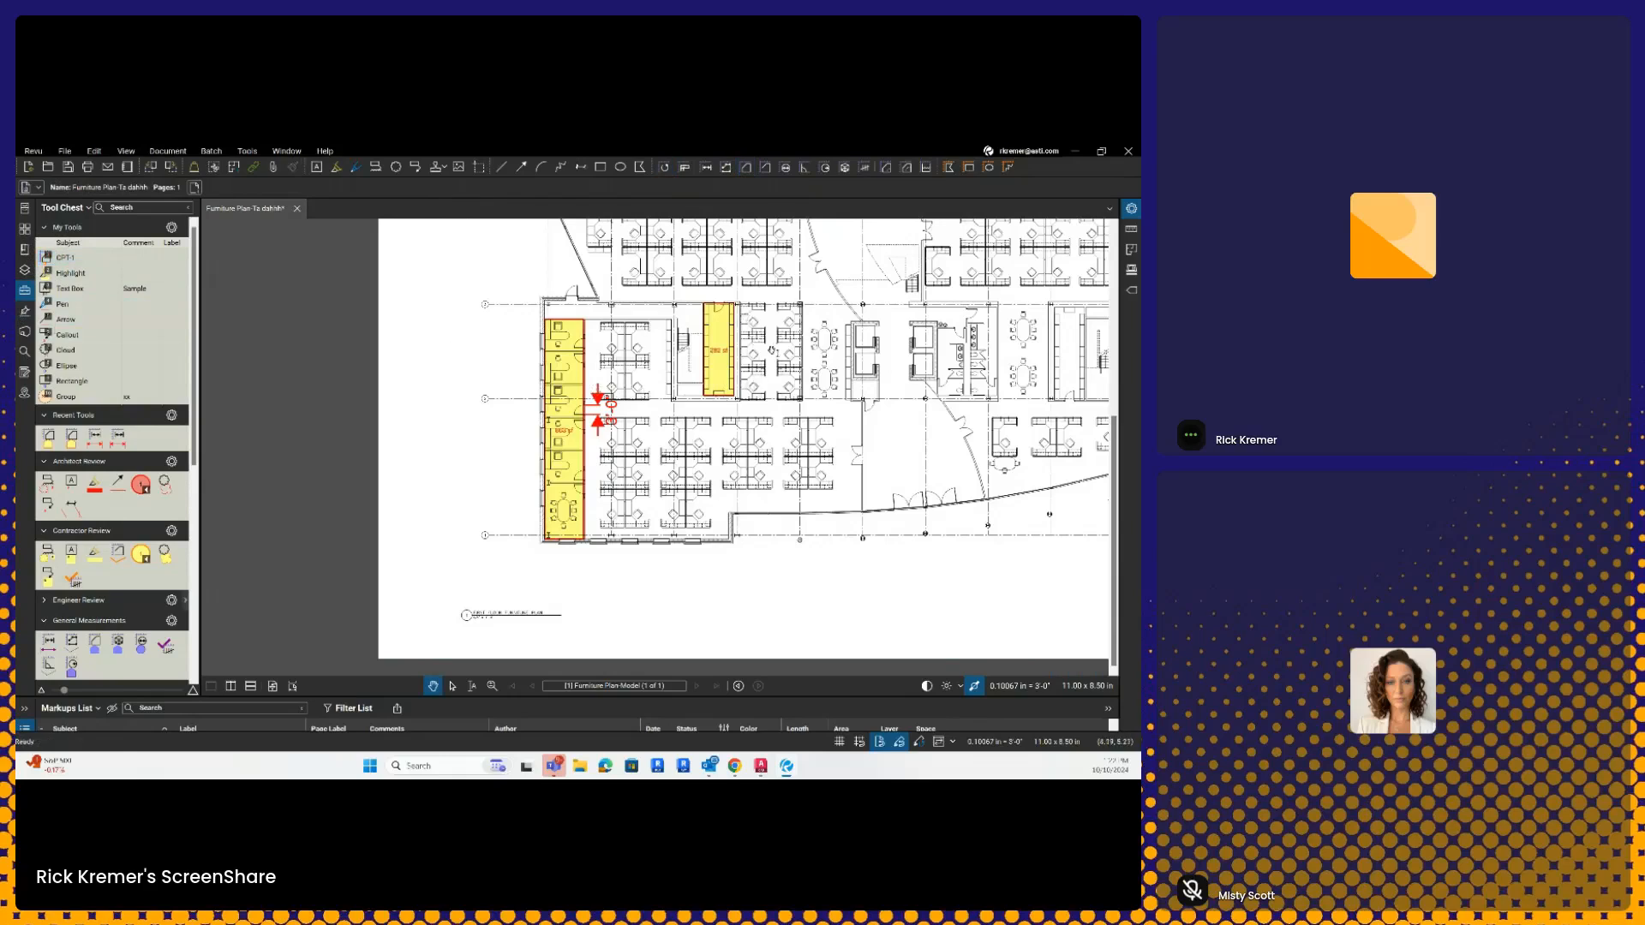
Step: Trace a CPT-1 area of about 575 sf over the workstation block beside the narrow centre room, and turn on tool reuse
key("1")
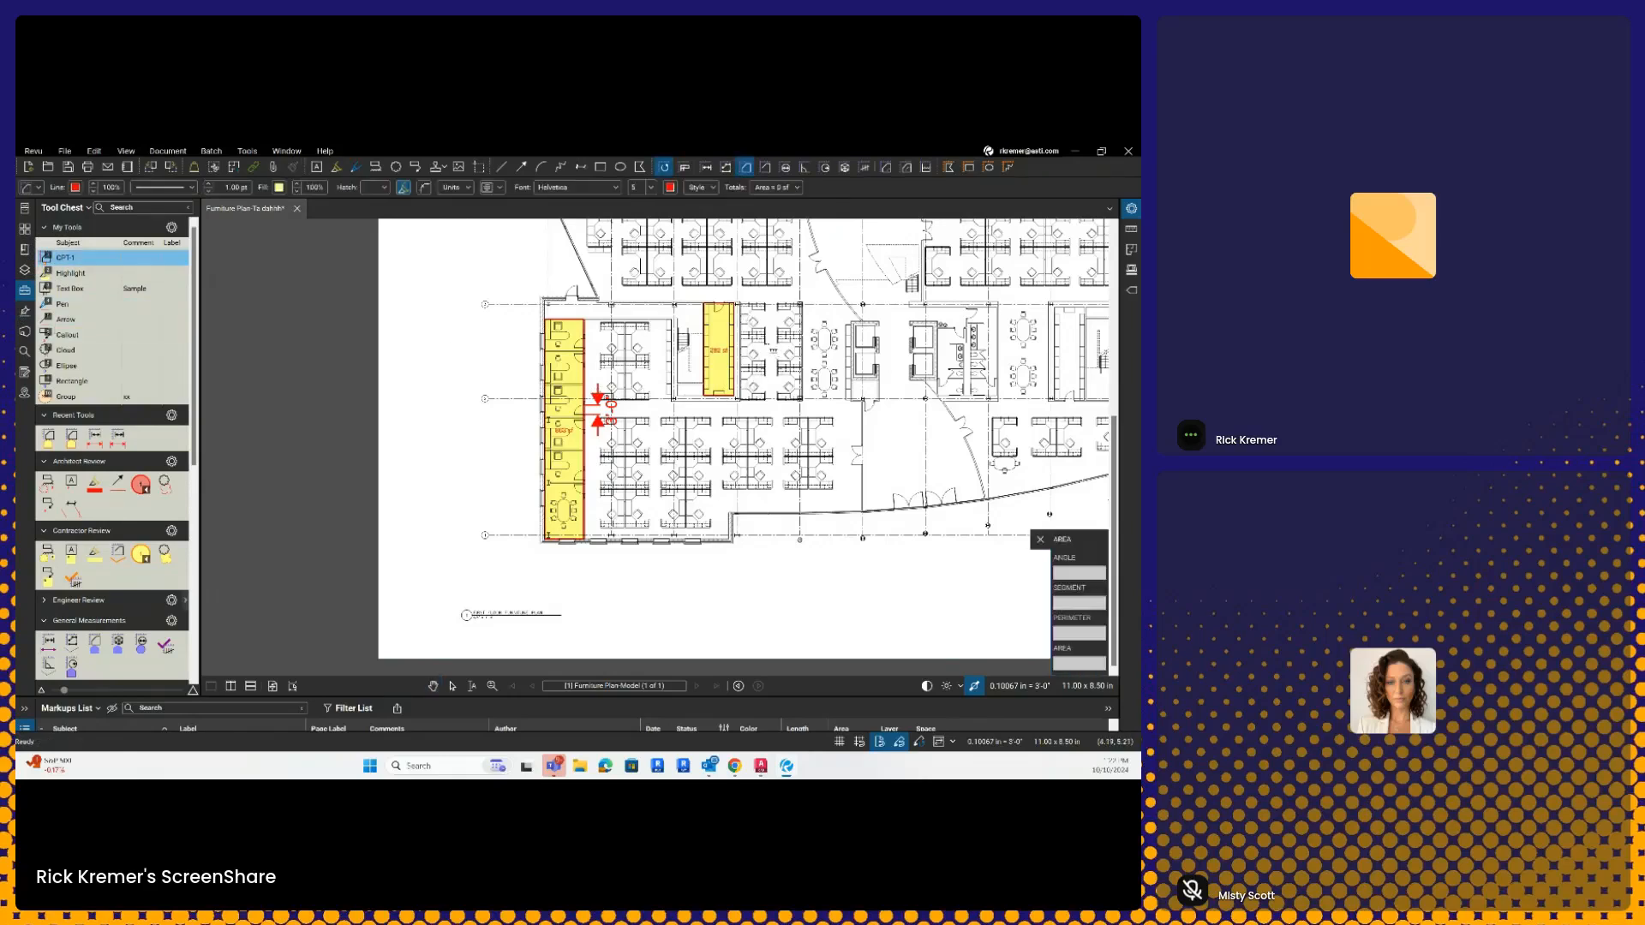
left_click_drag(740, 305, 801, 401)
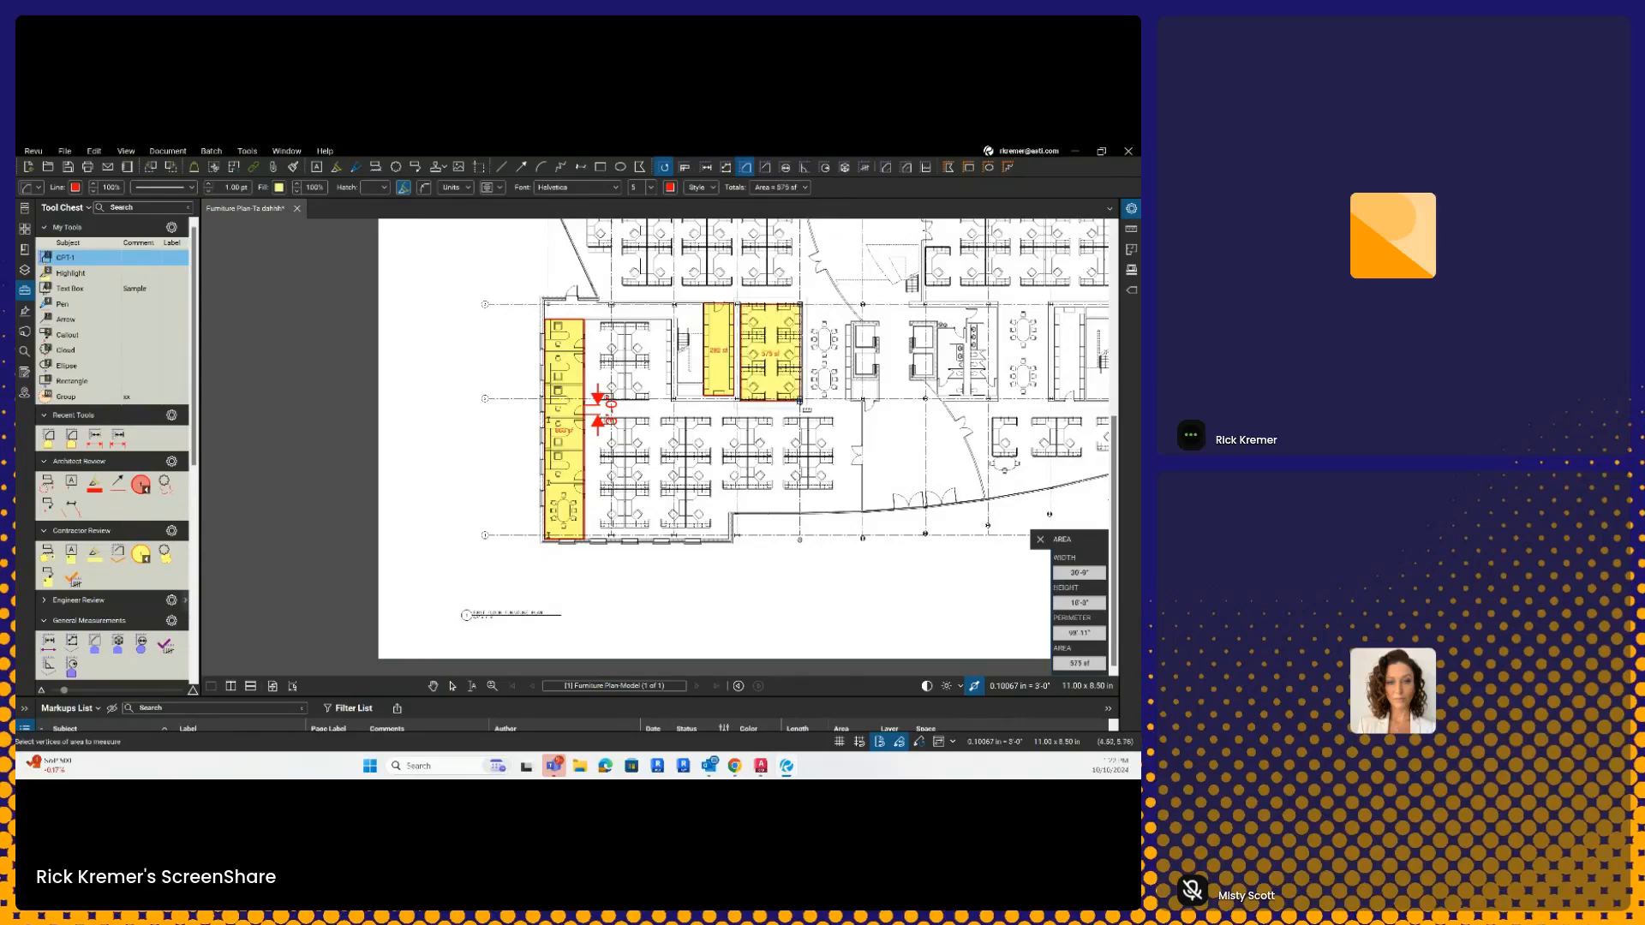
left_click(922, 744)
key("ctrl")
key("Escape")
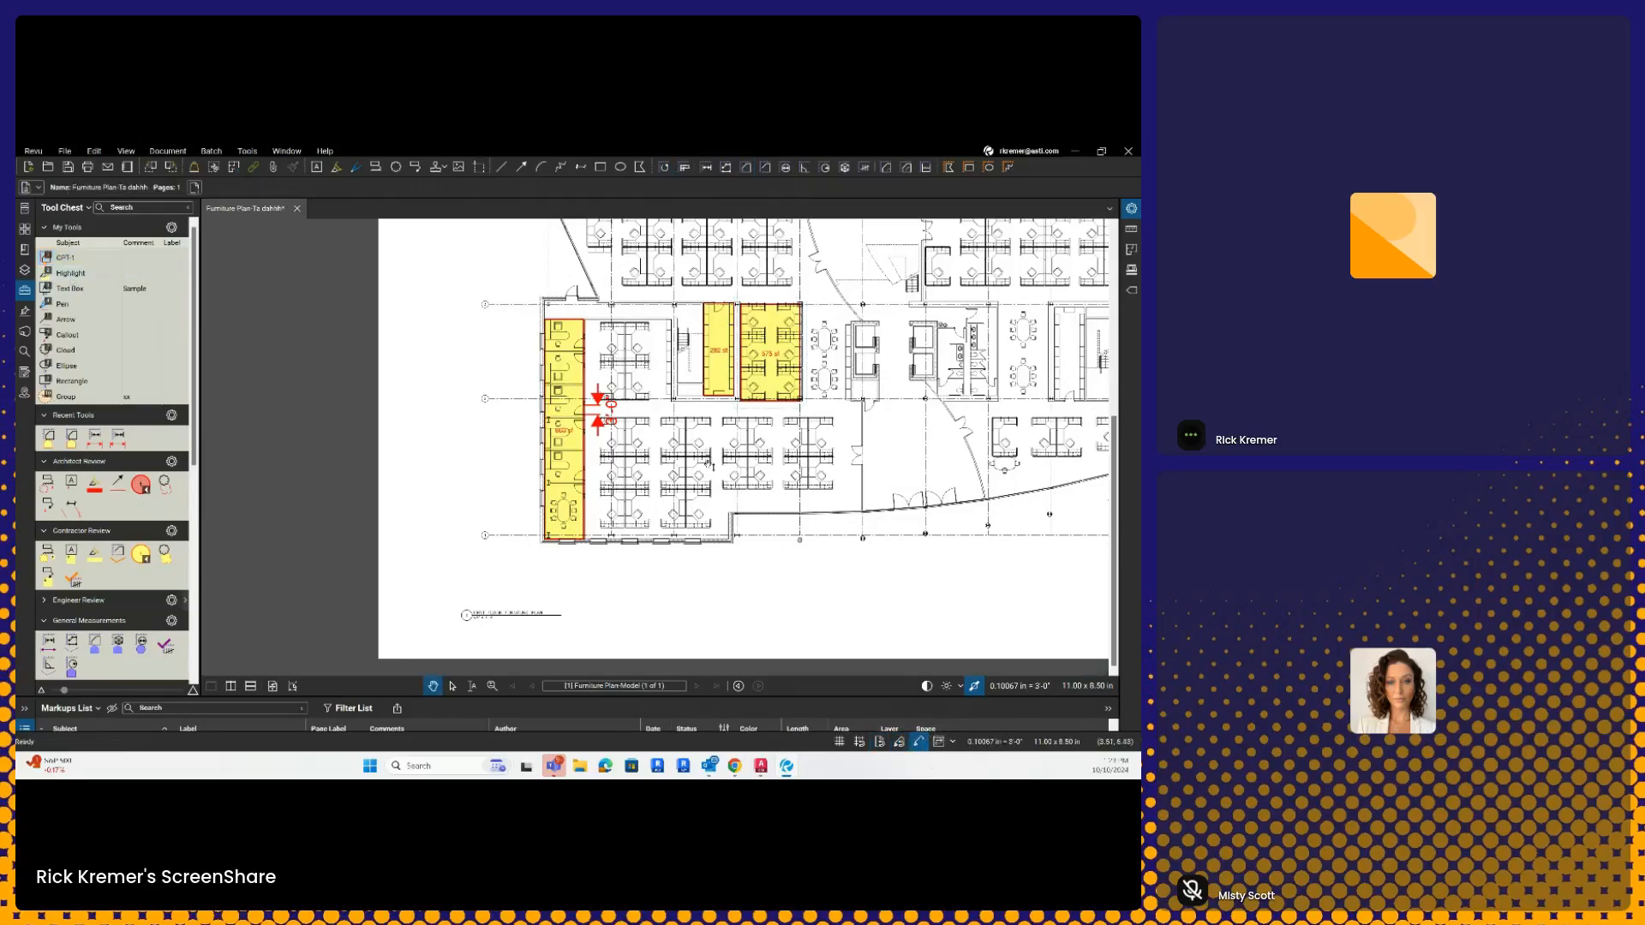
Step: Trace CPT-1 areas over the plan's upper-left and upper-right workstation blocks, about 2,250 and 2,900 sf, and the right-hand office strip, about 740 sf
key("1")
mouse_move(631, 257)
left_mouse_down()
mouse_move(620, 371)
mouse_move(614, 352)
left_mouse_up()
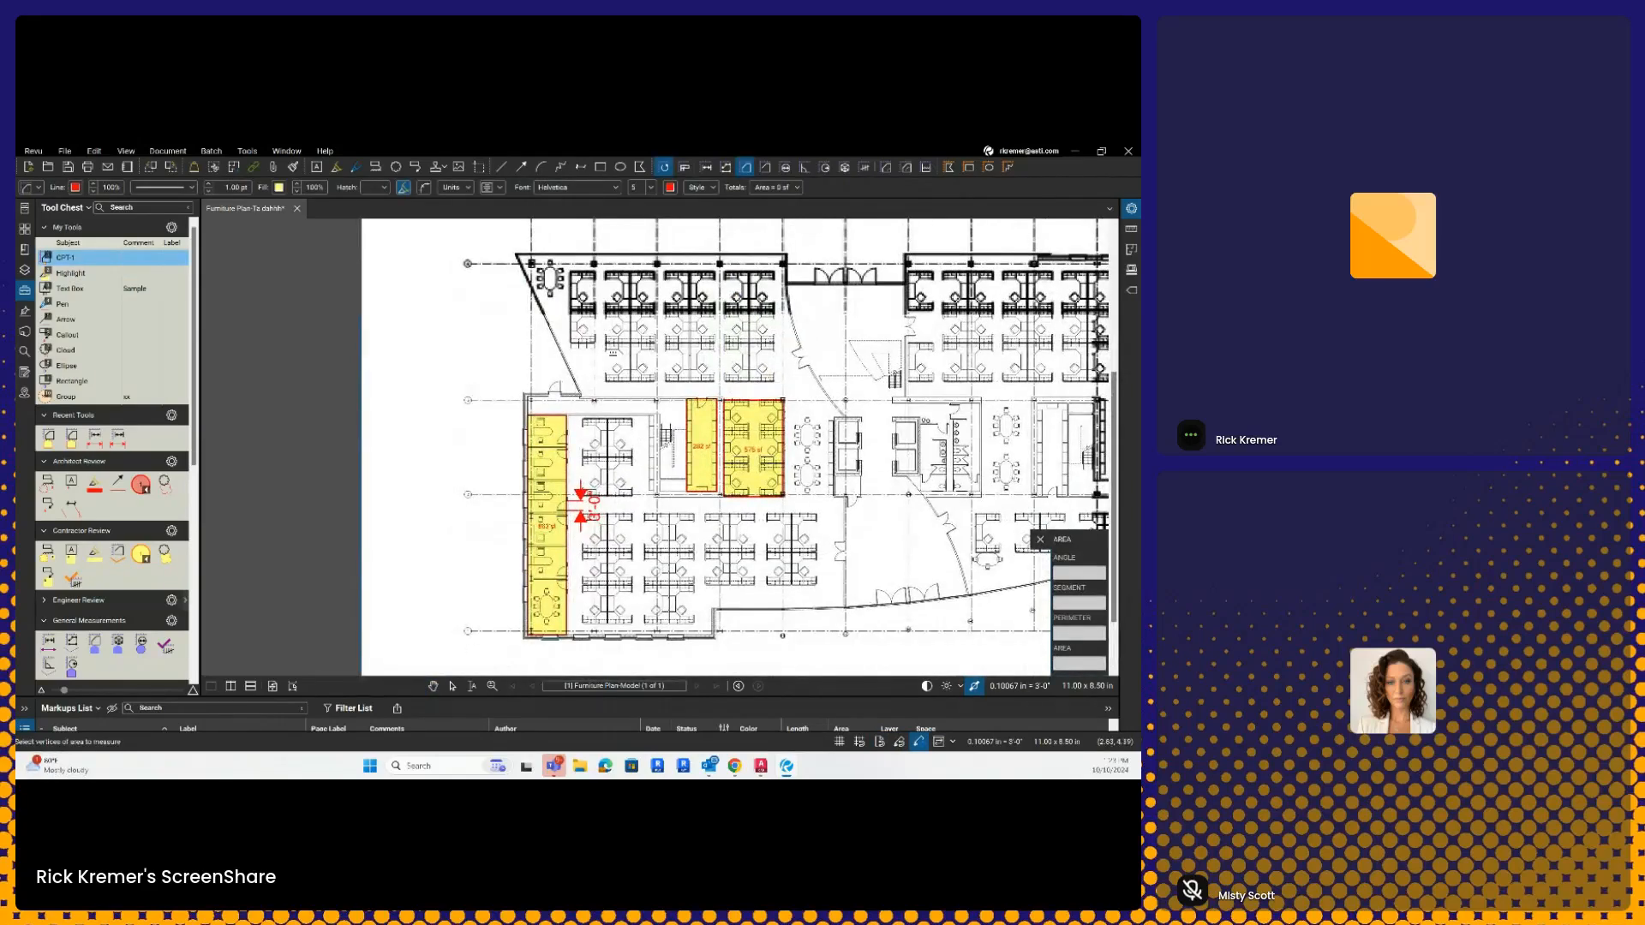
left_click_drag(572, 273, 775, 381)
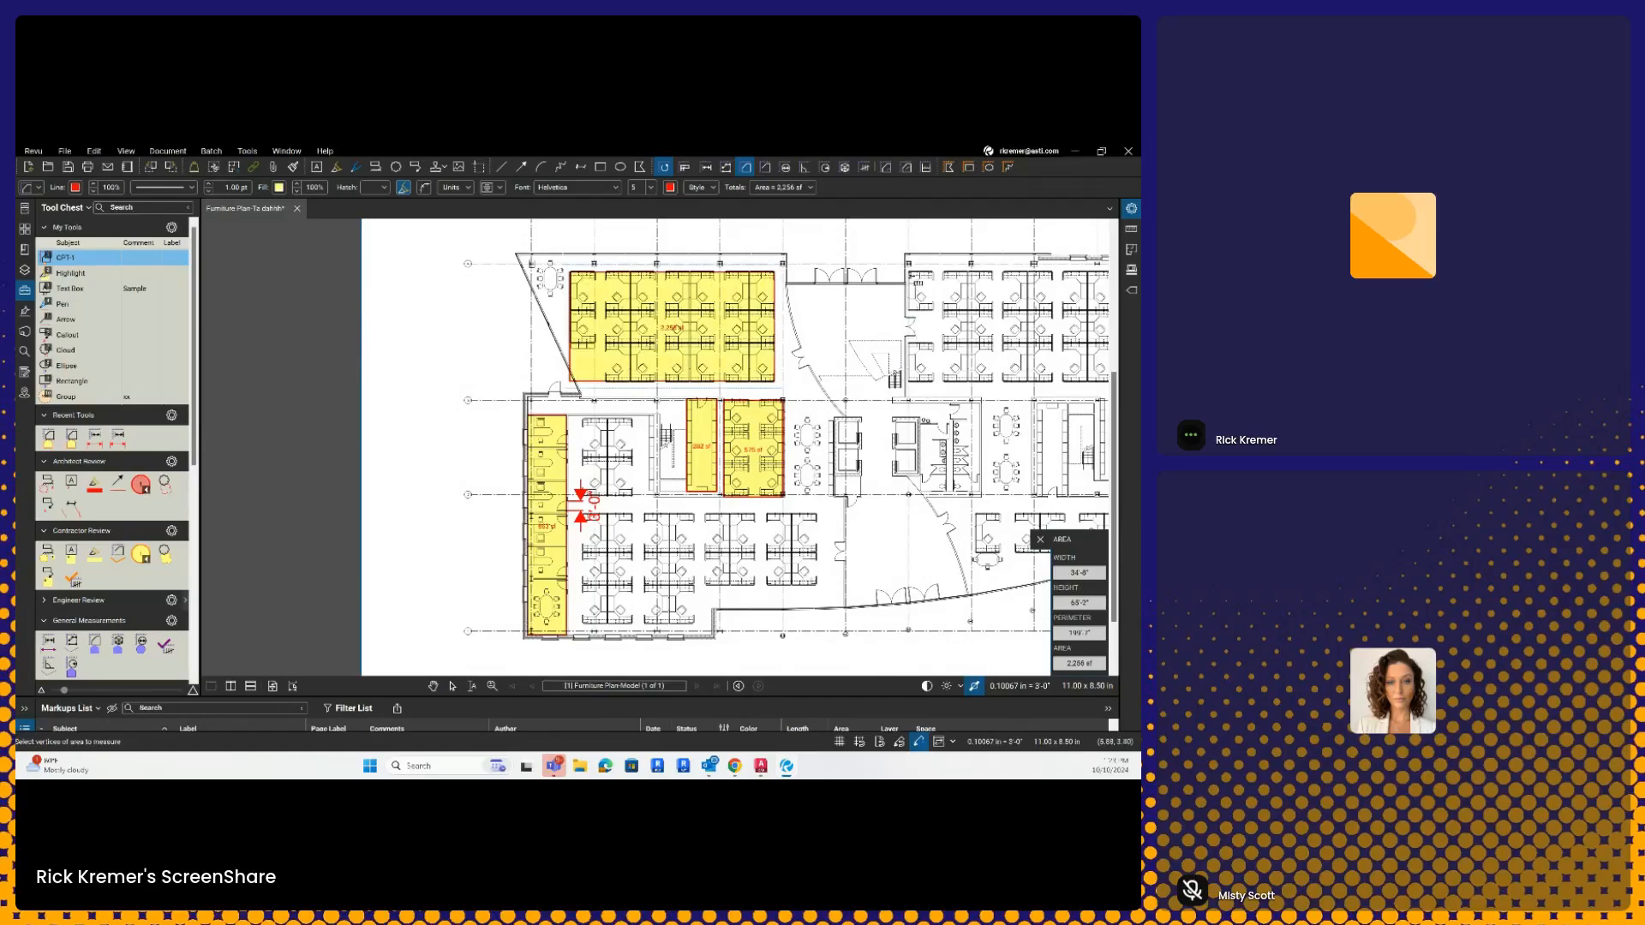
left_click_drag(908, 272, 886, 382)
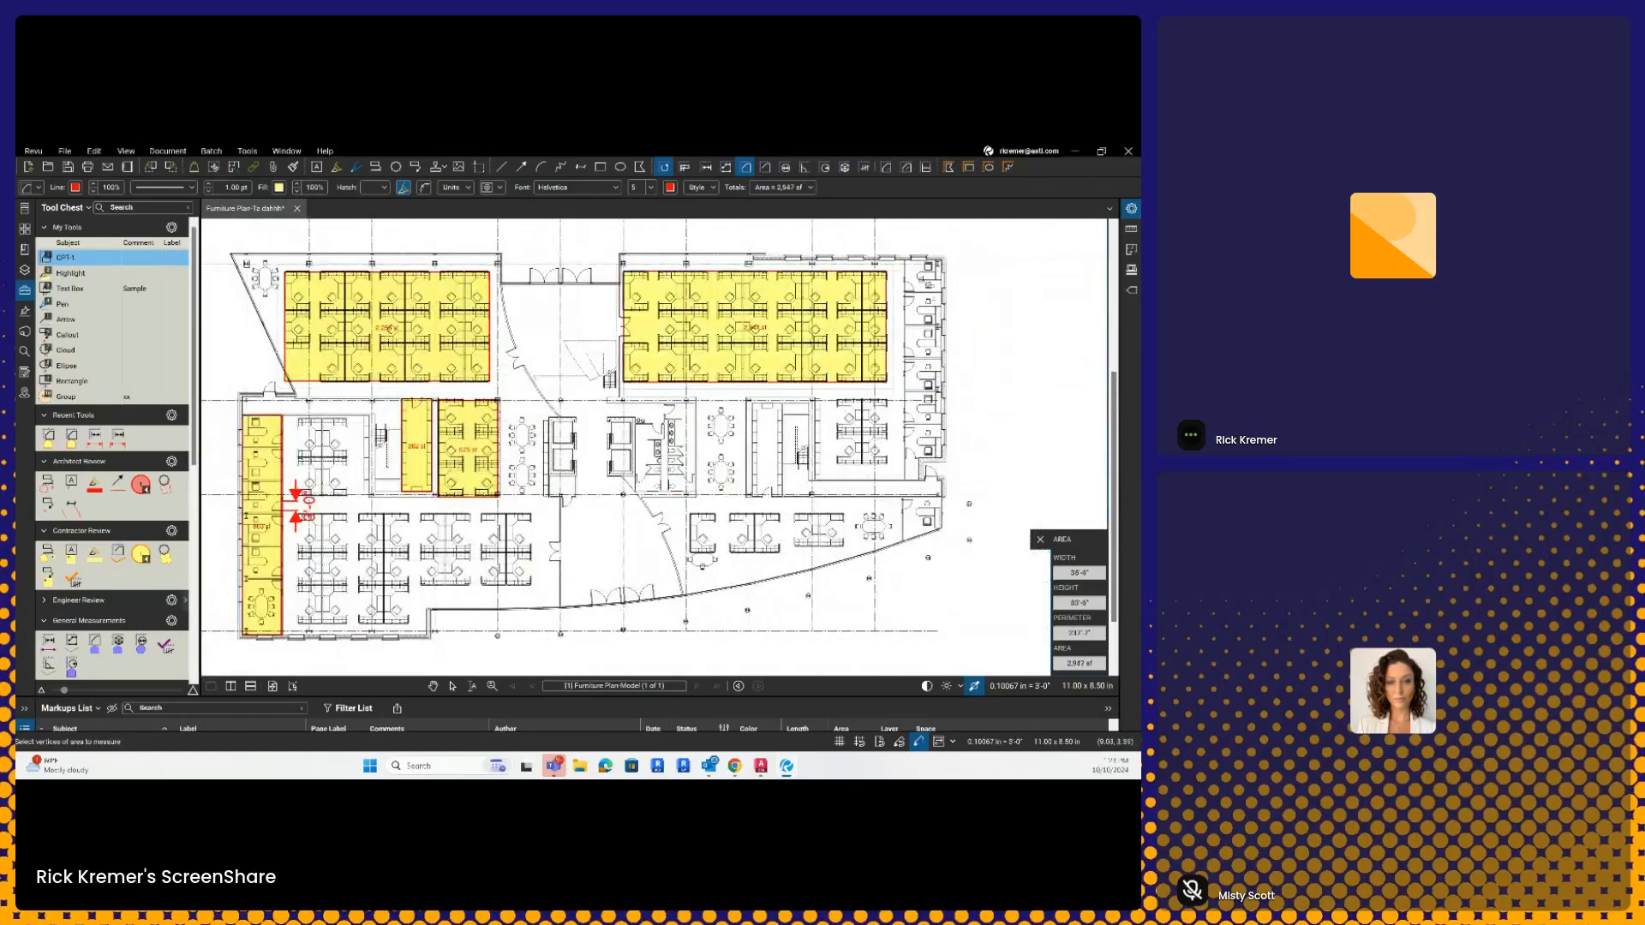
left_click_drag(908, 260, 947, 462)
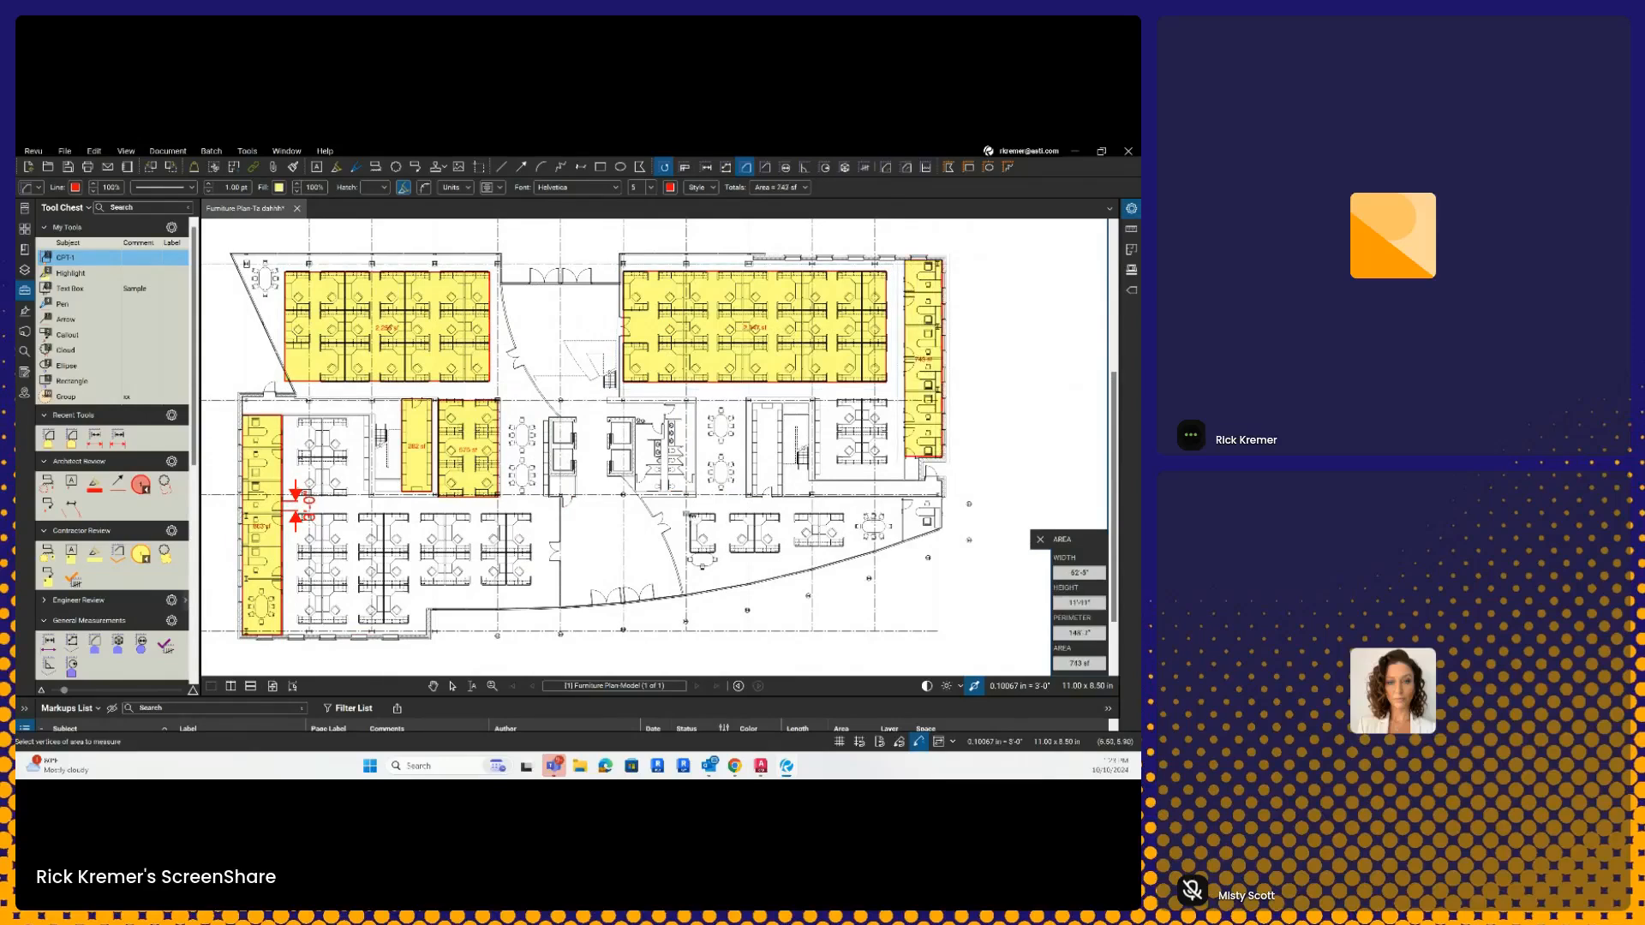
Step: Trace CPT-1 areas over the plan's lower-right workstation row, the main lower-left block of about 1,590 sf, and the smaller block beneath it
left_click_drag(690, 513, 848, 554)
left_click_drag(531, 585, 296, 513)
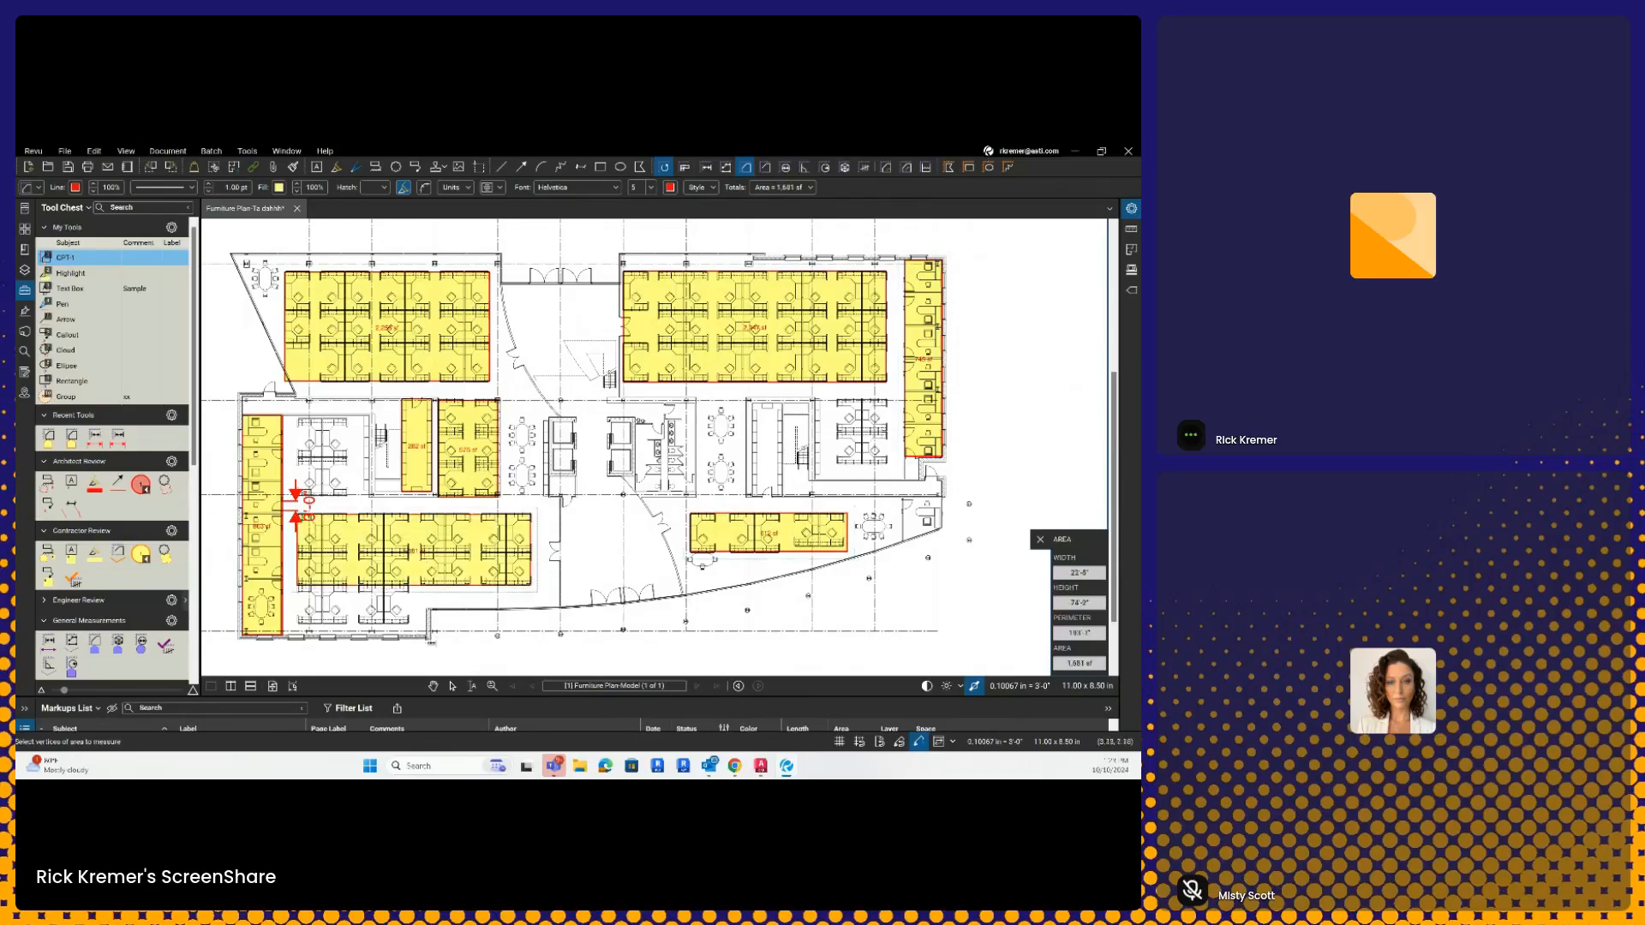
left_click_drag(408, 624, 297, 582)
key("Escape")
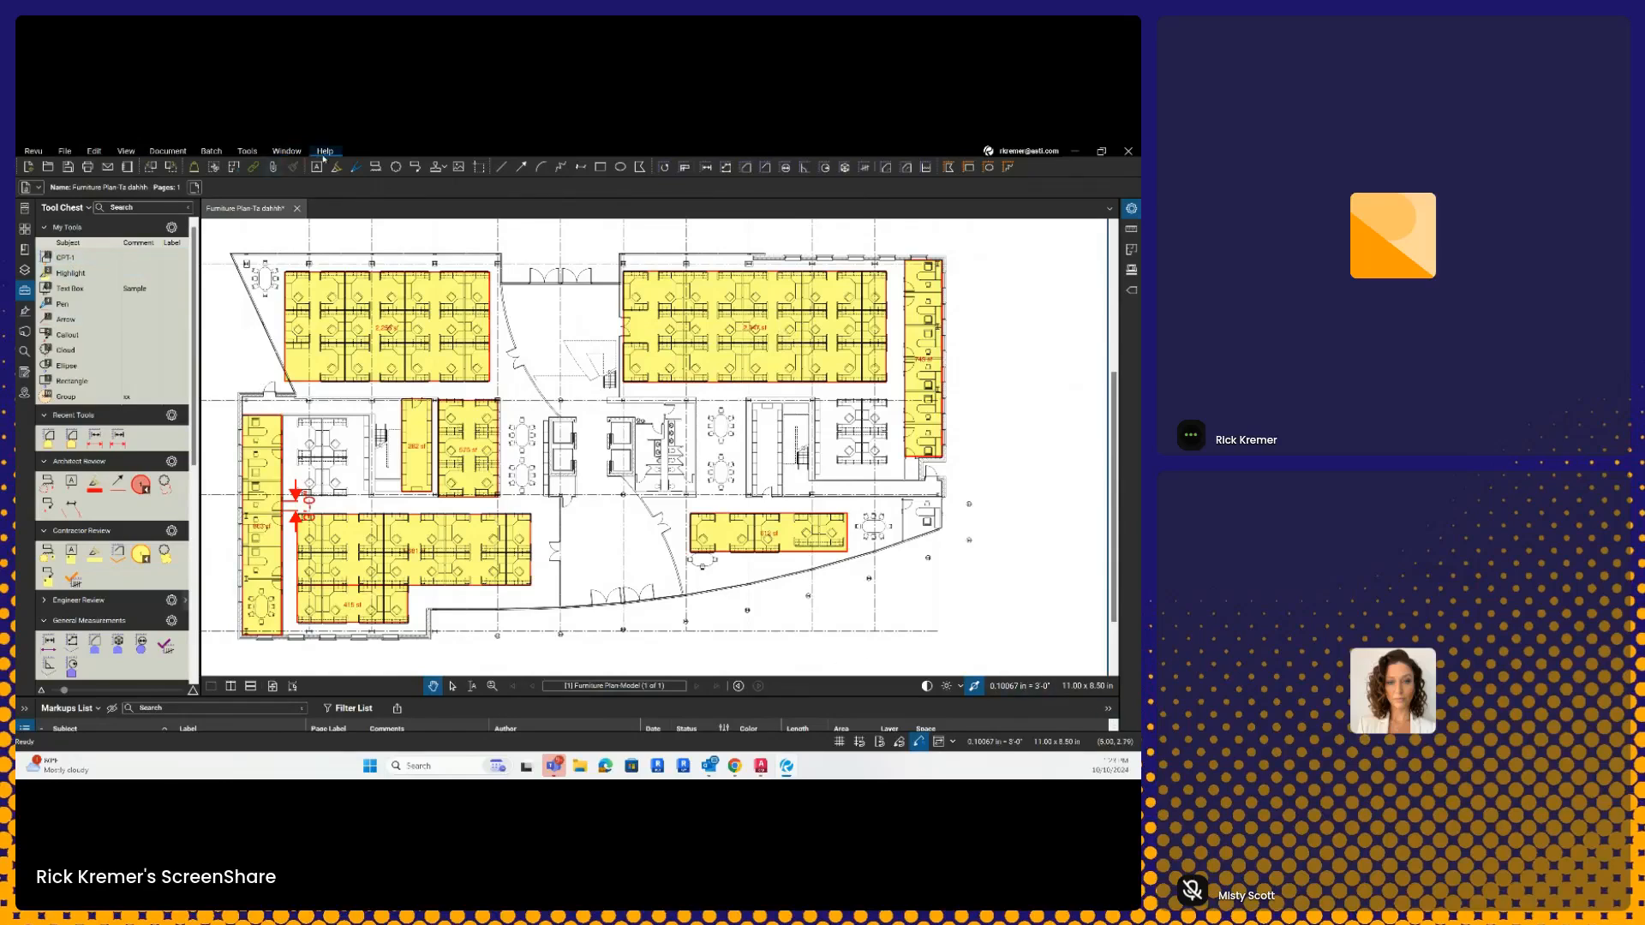
Step: View the installed version details and check for program updates
left_click(33, 151)
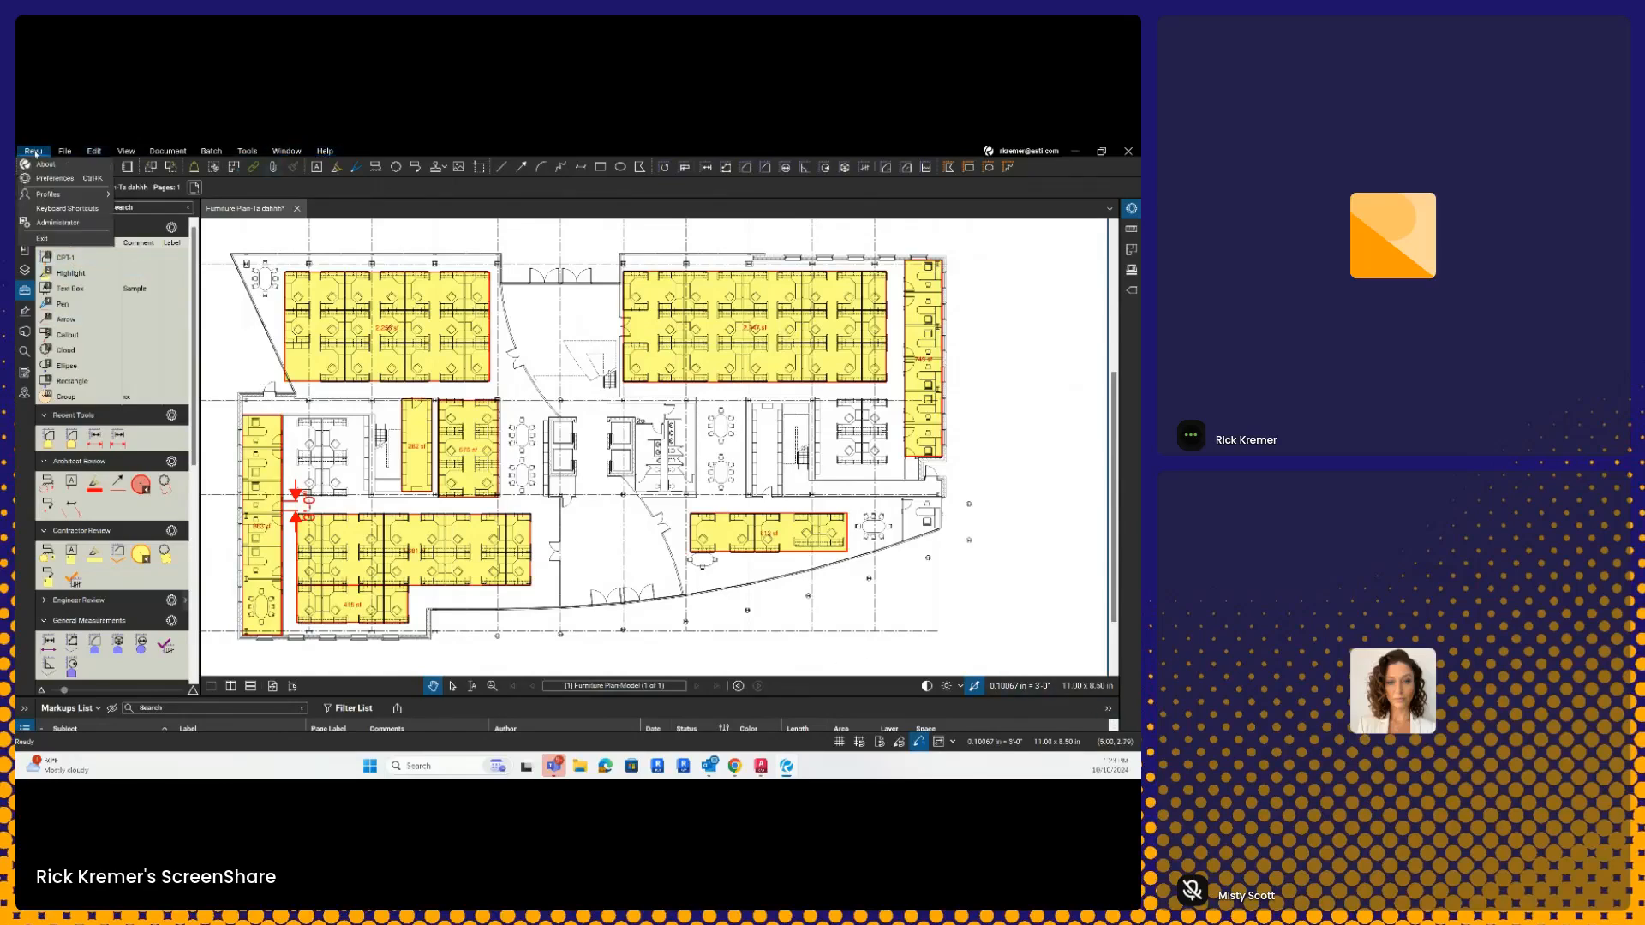
left_click(47, 168)
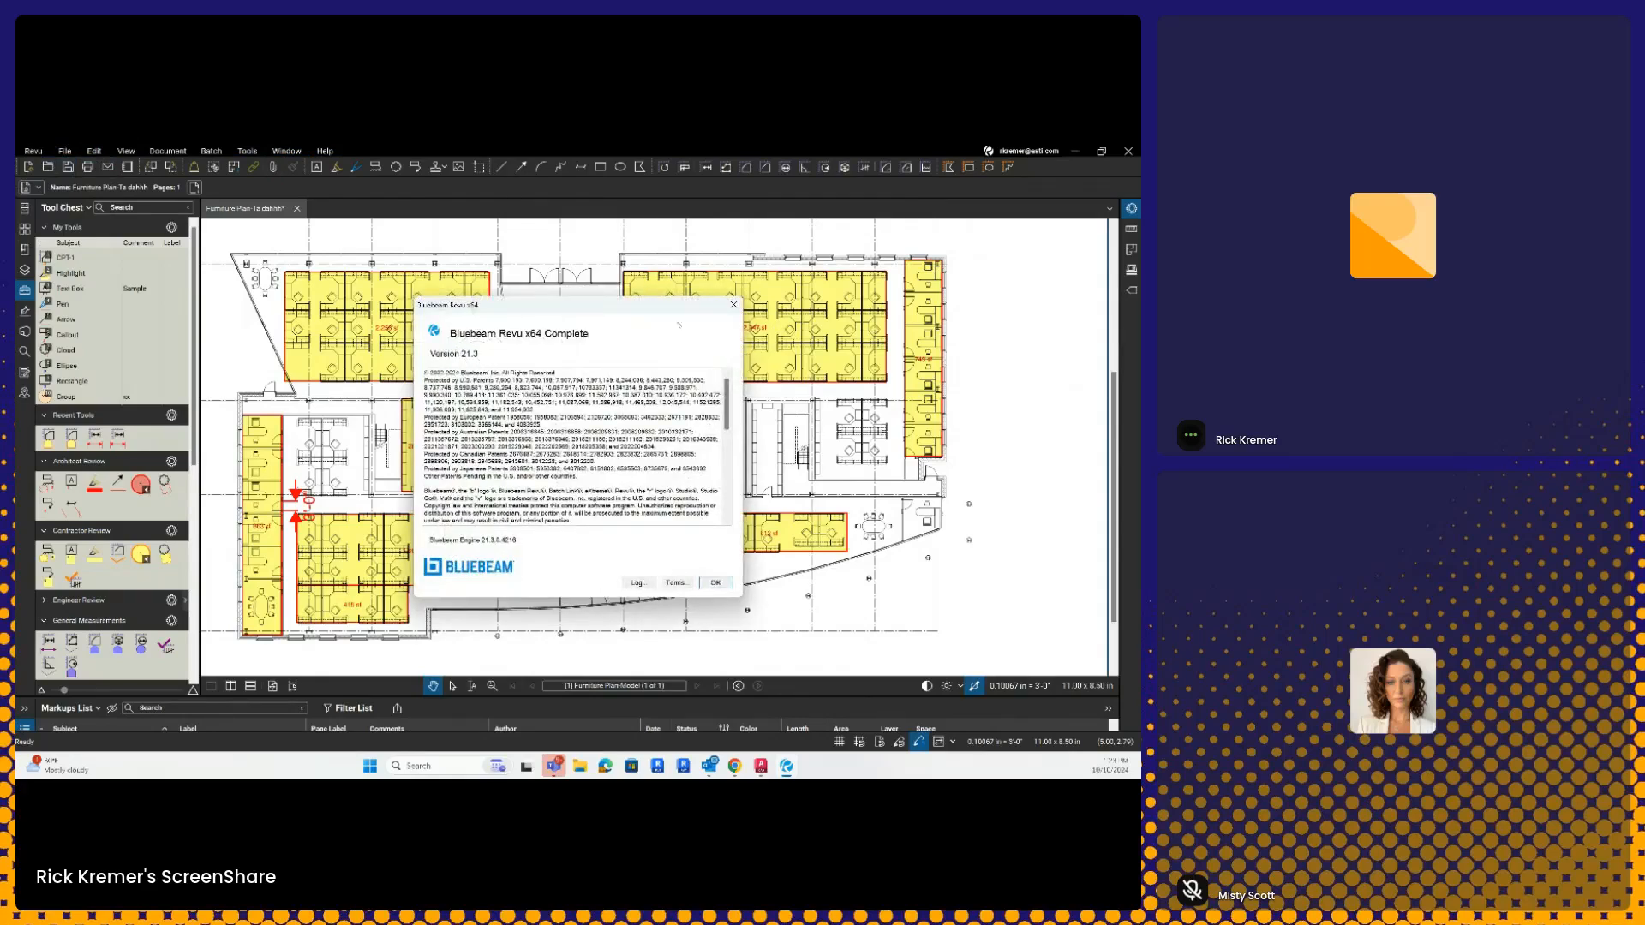
left_click(736, 305)
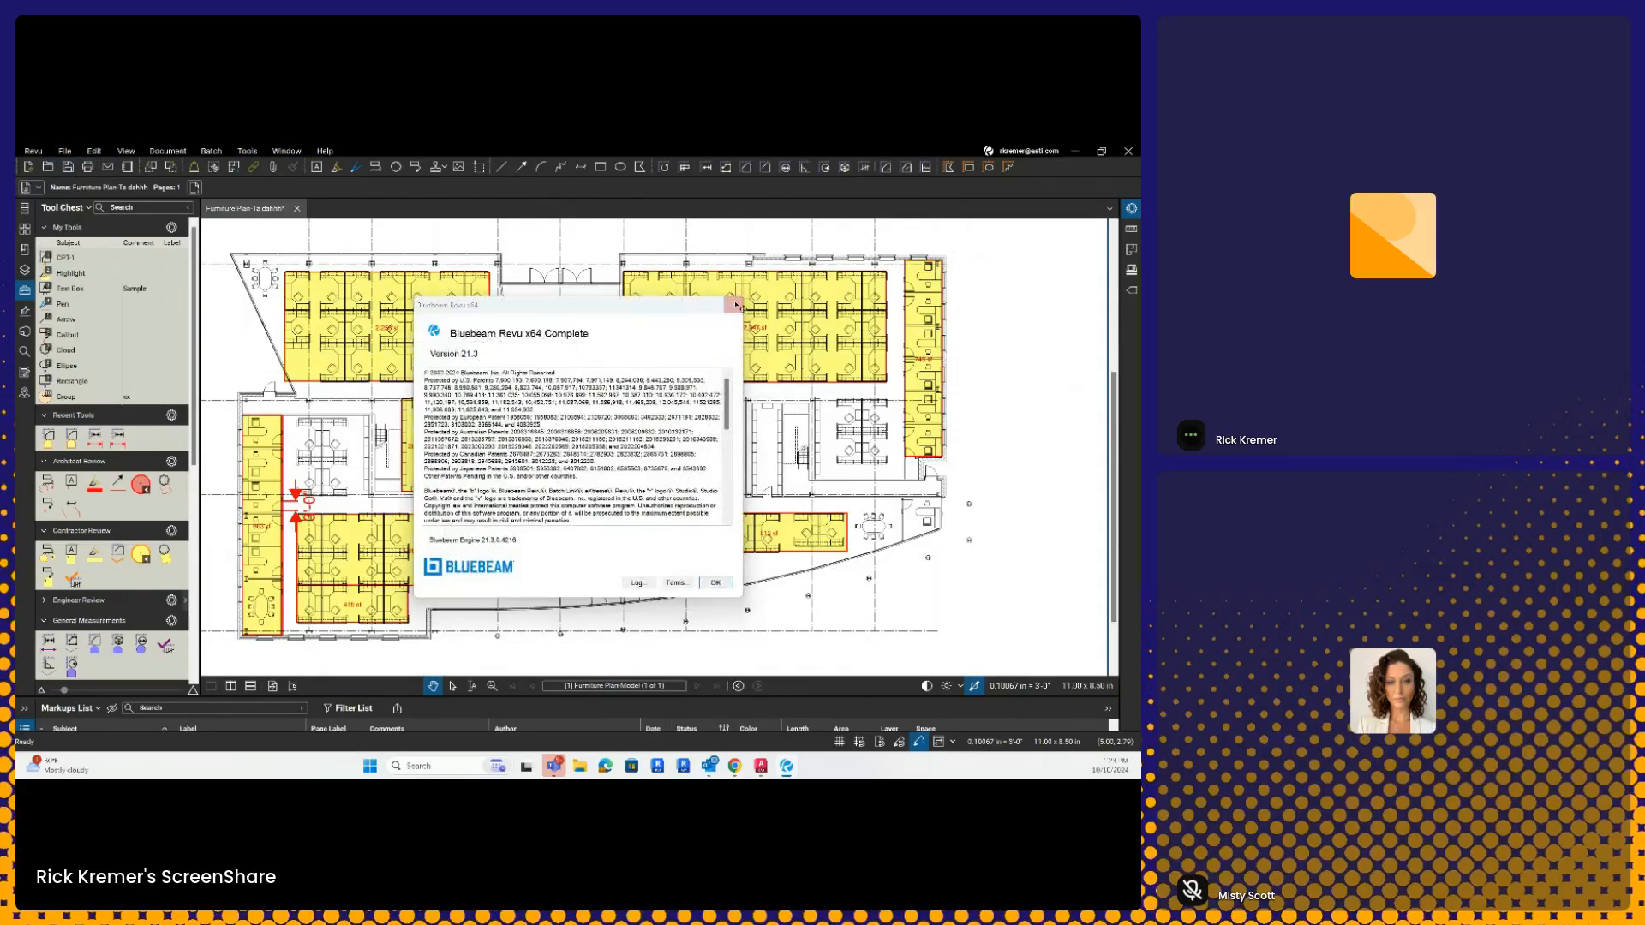
left_click(325, 151)
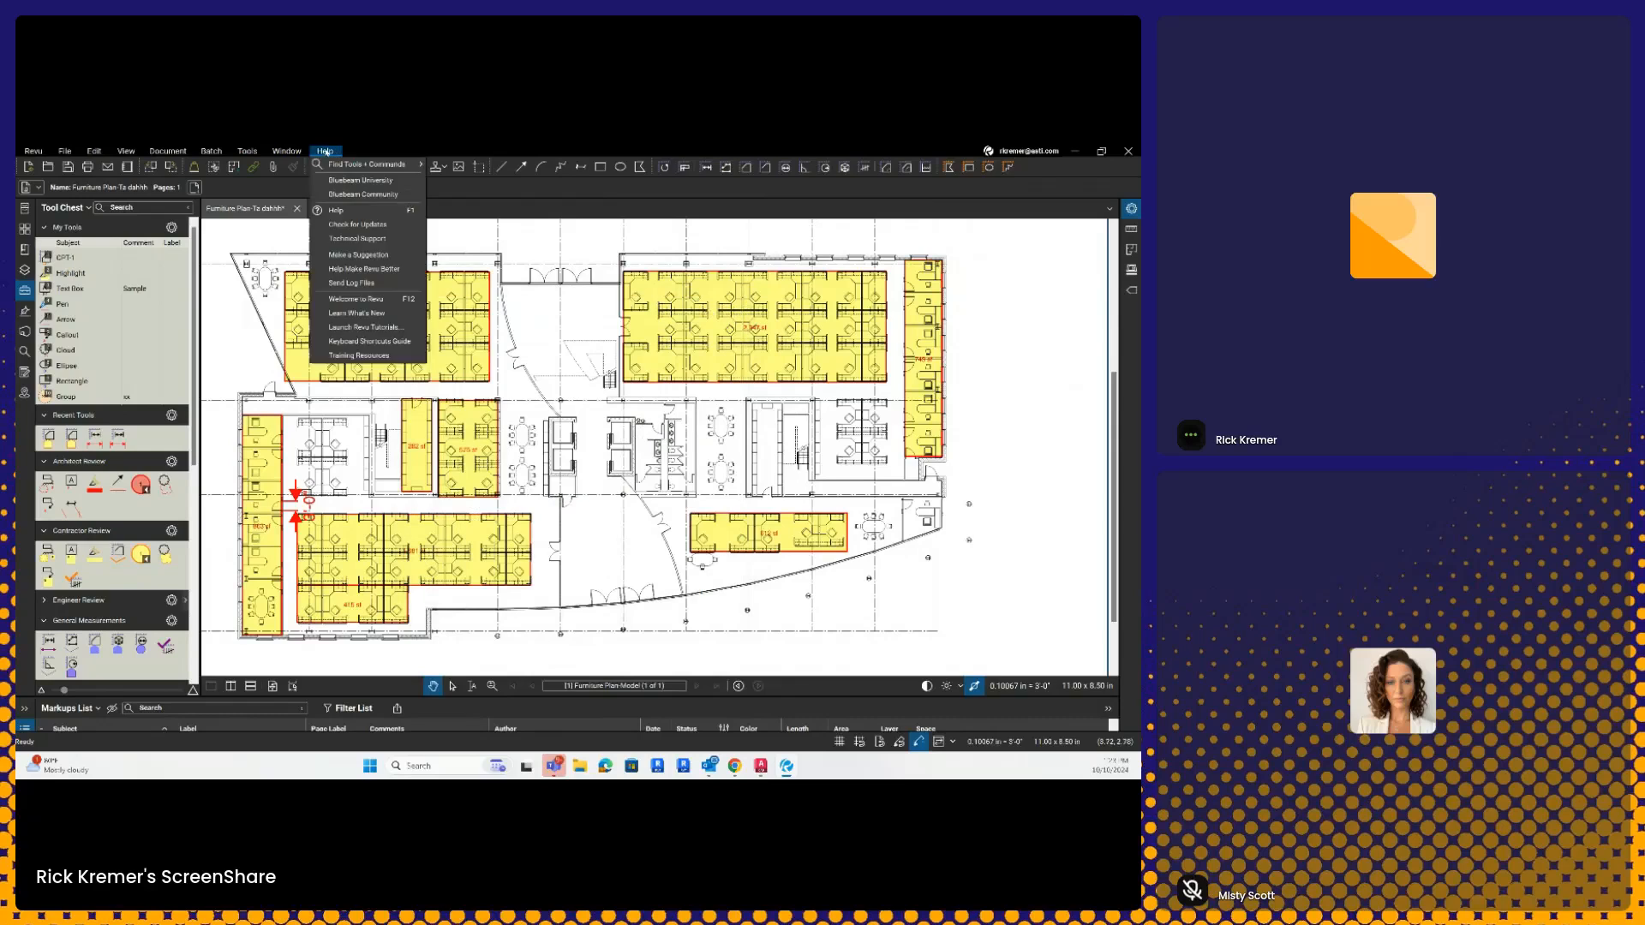
left_click(365, 224)
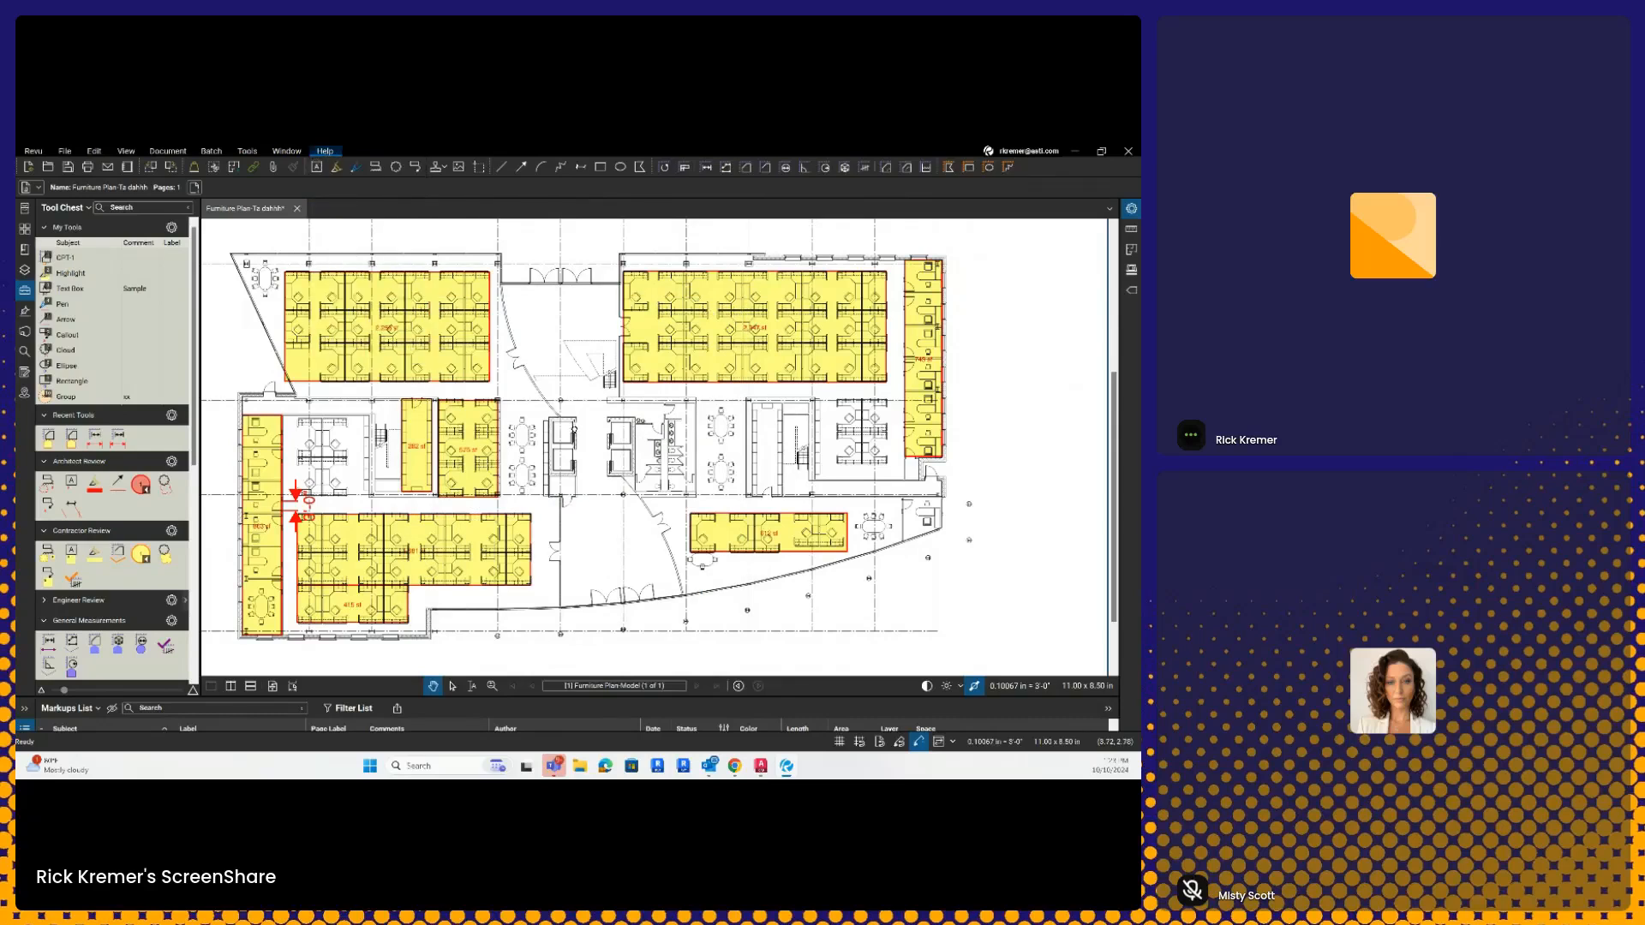
Step: Preview the whole floor plan in Dark Mode and return it to the normal display
left_click_drag(574, 430, 625, 418)
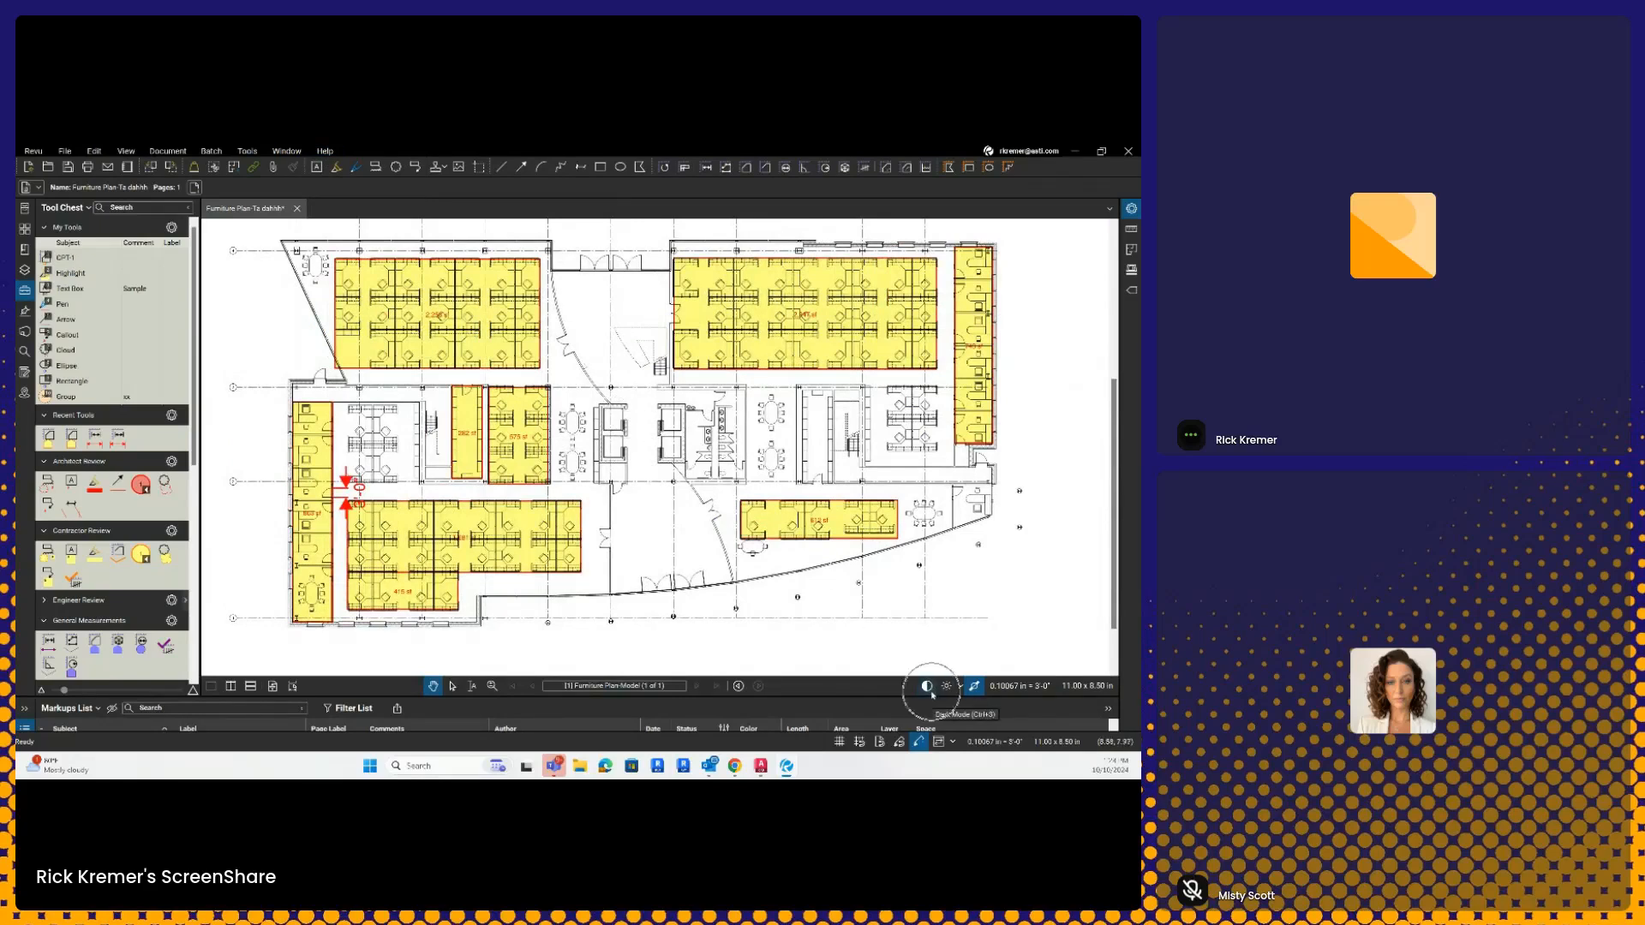
left_click(928, 687)
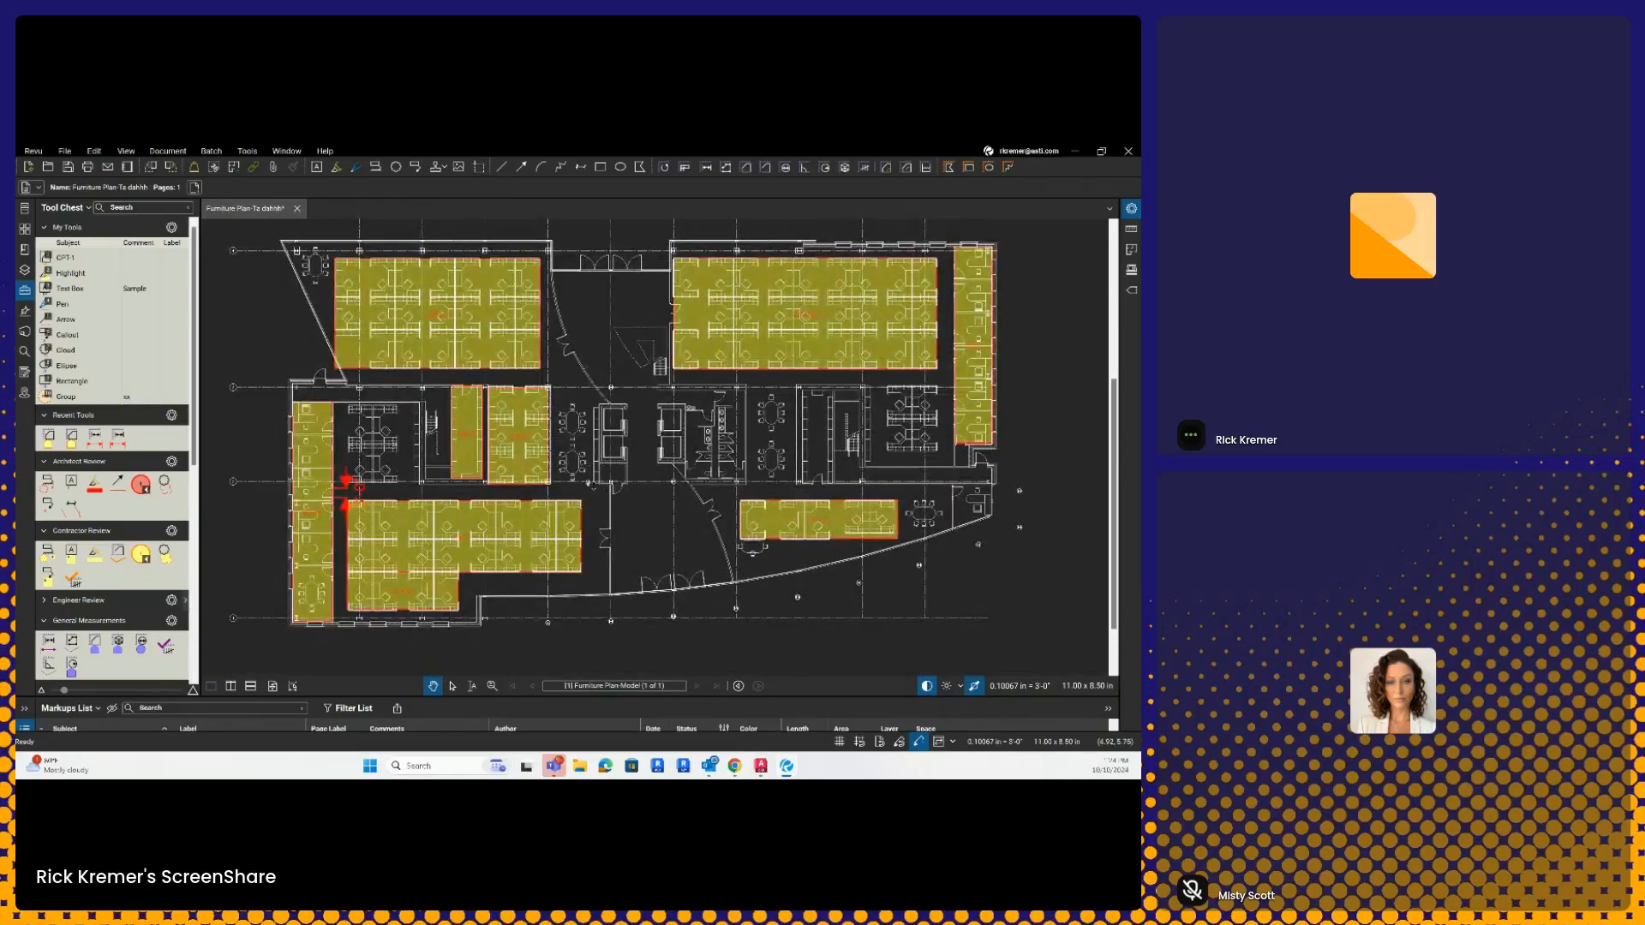
scroll(588, 484, "down", 1)
key("alt")
scroll(589, 484, "down", 3)
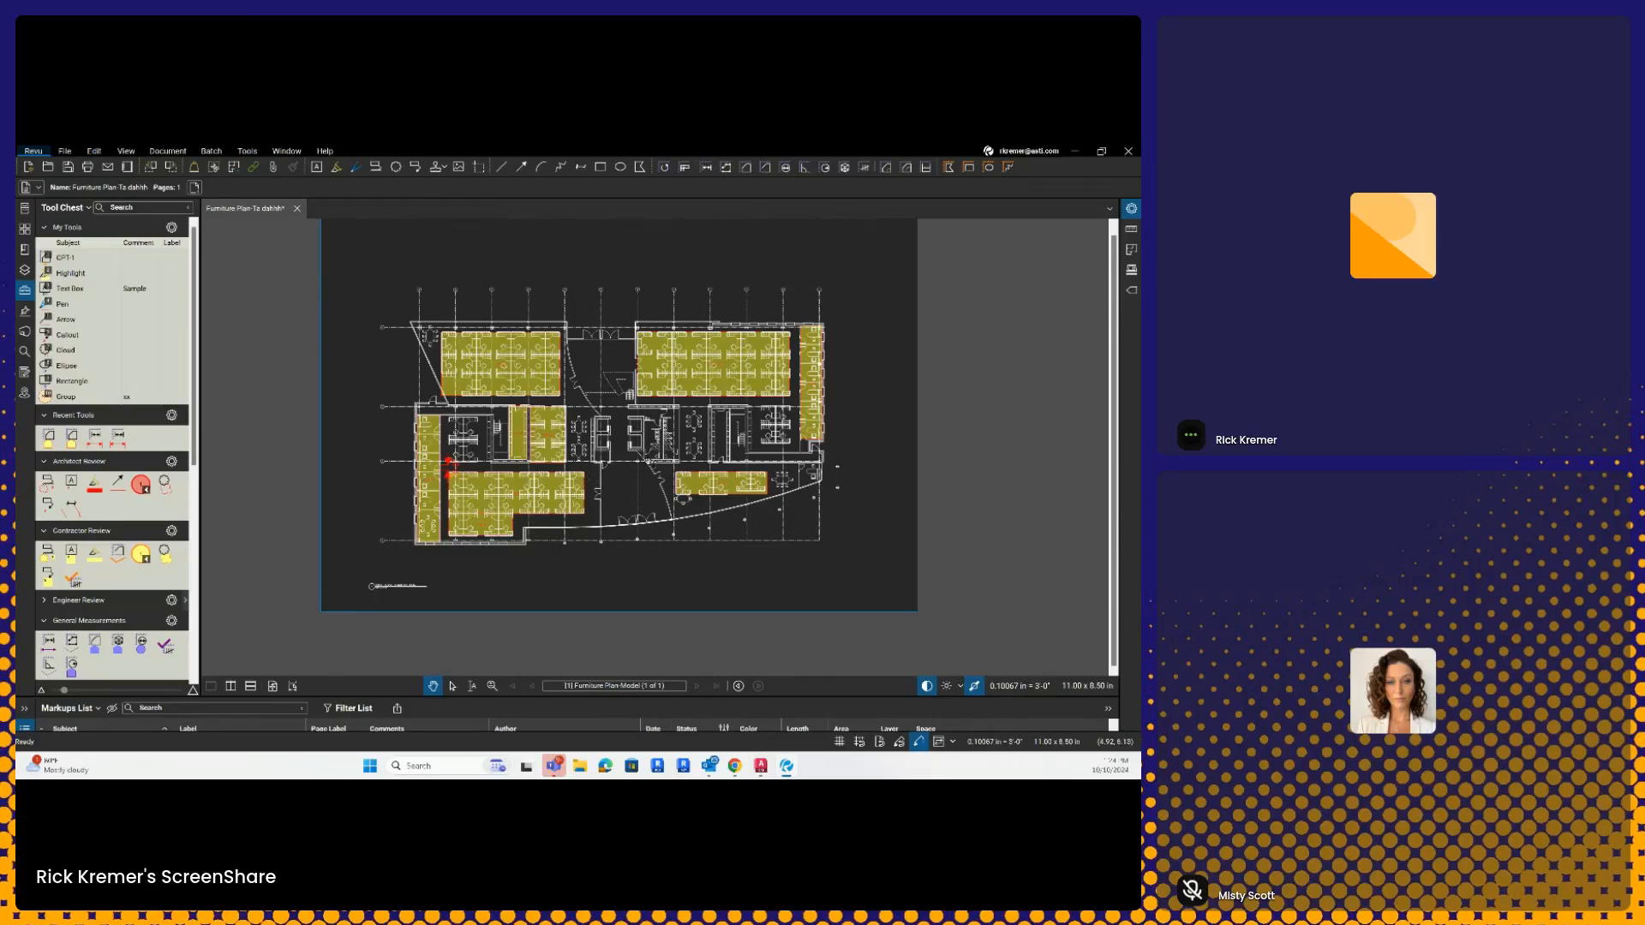
left_click(927, 685)
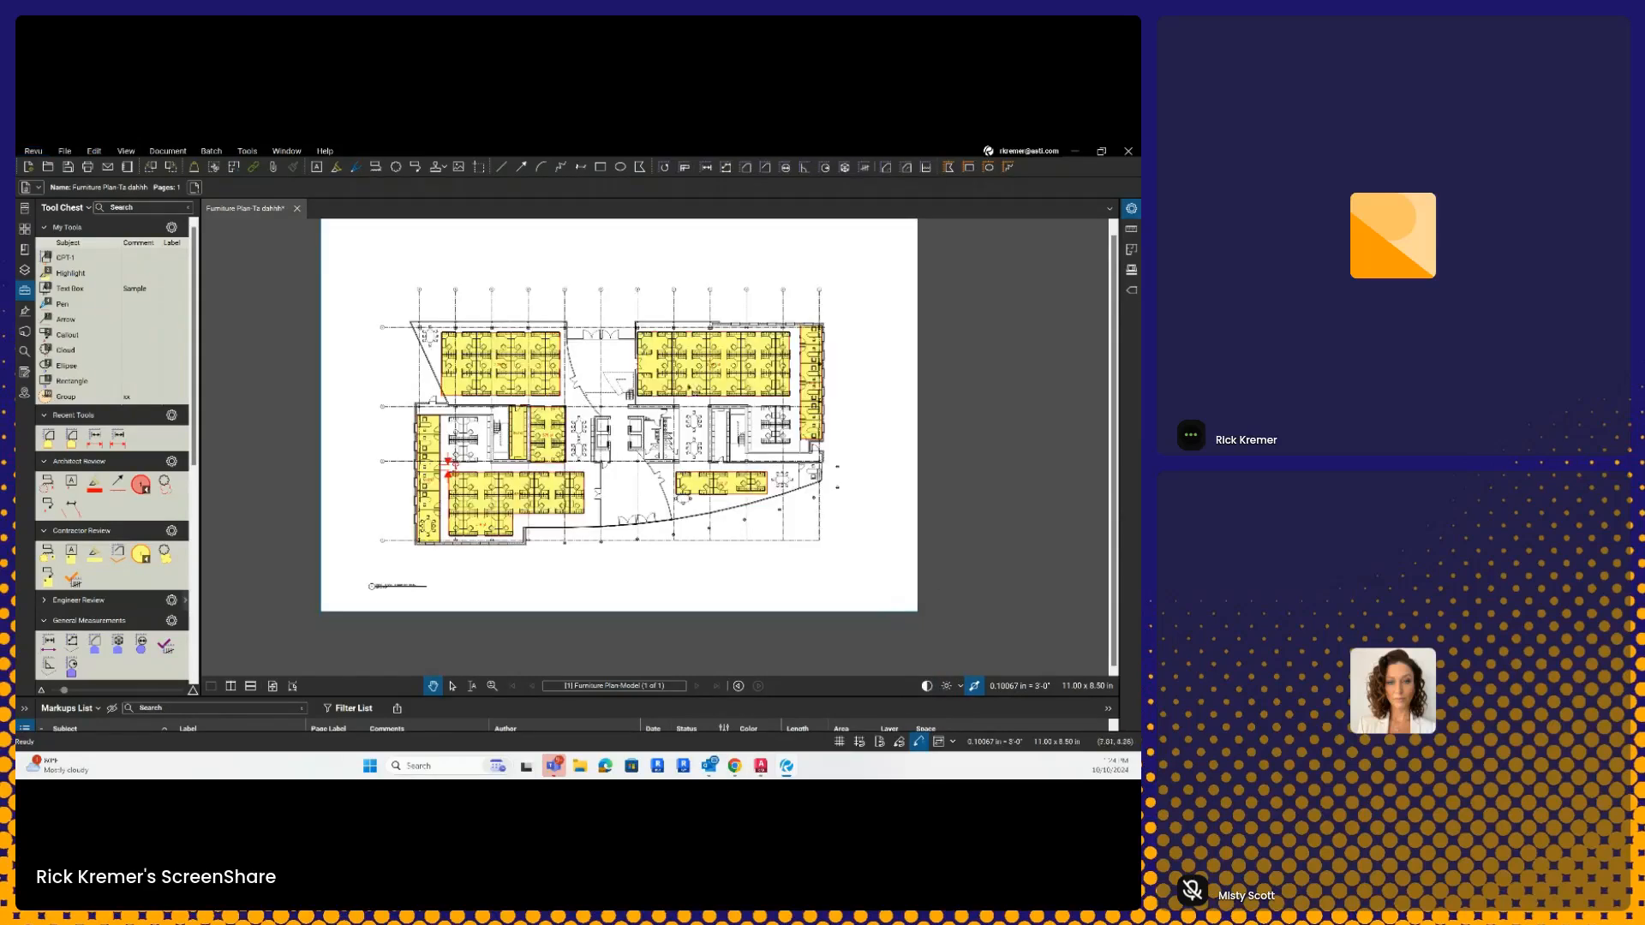
Step: Open the preferences and examine the choices for the interface theme
key("ctrl")
left_click(33, 151)
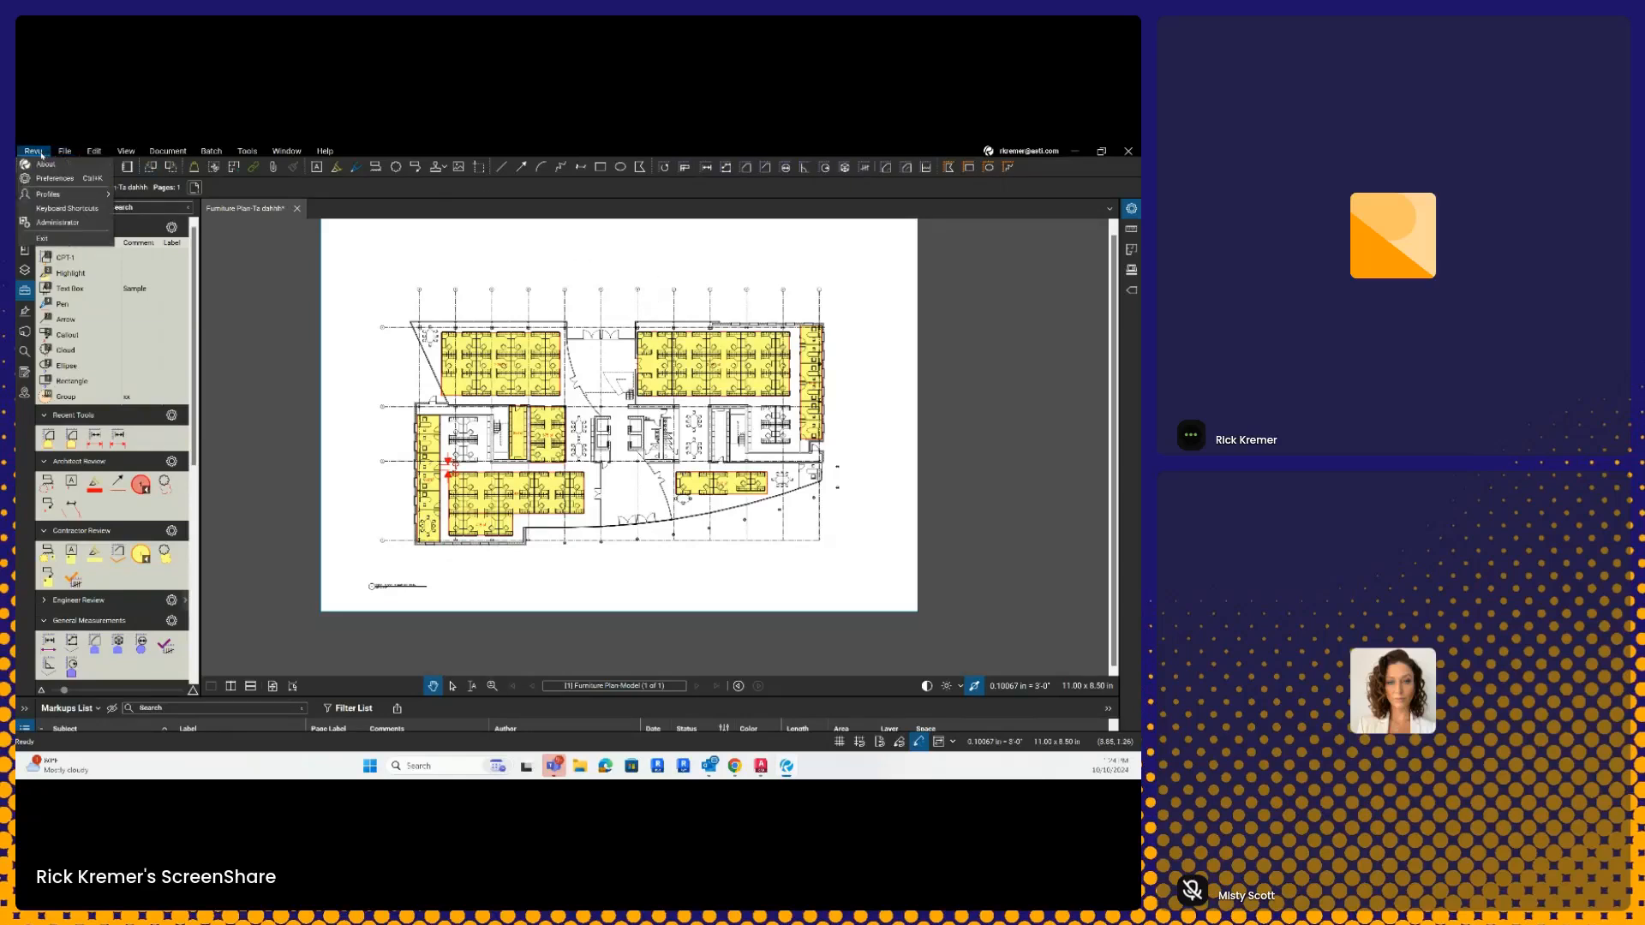
left_click(60, 179)
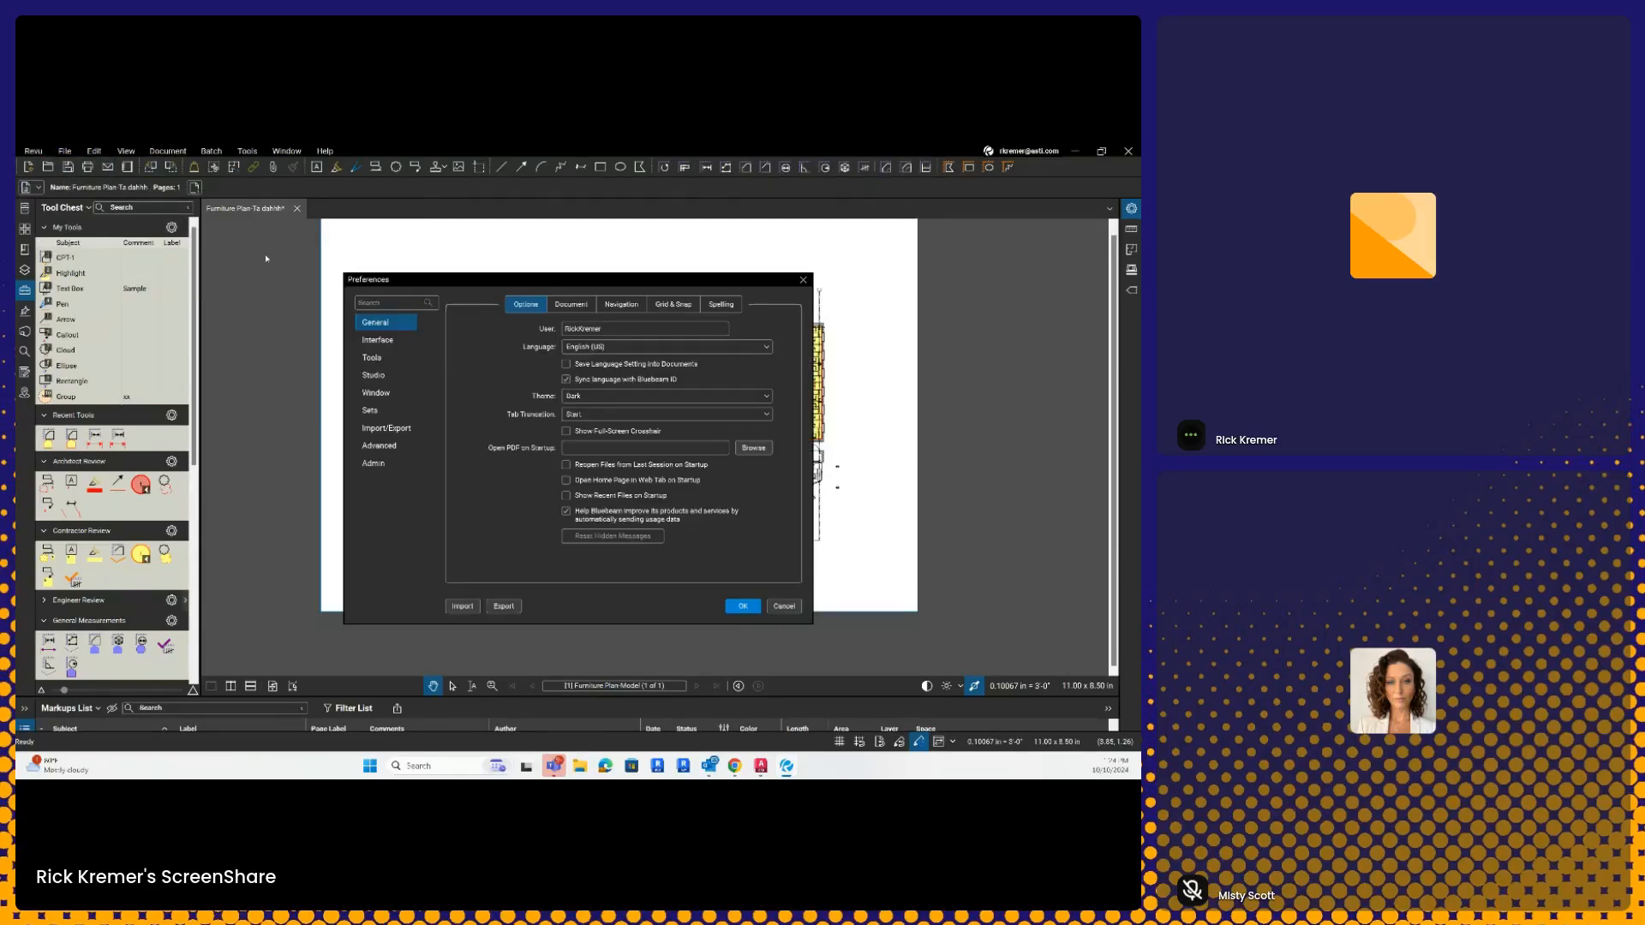
left_click(646, 397)
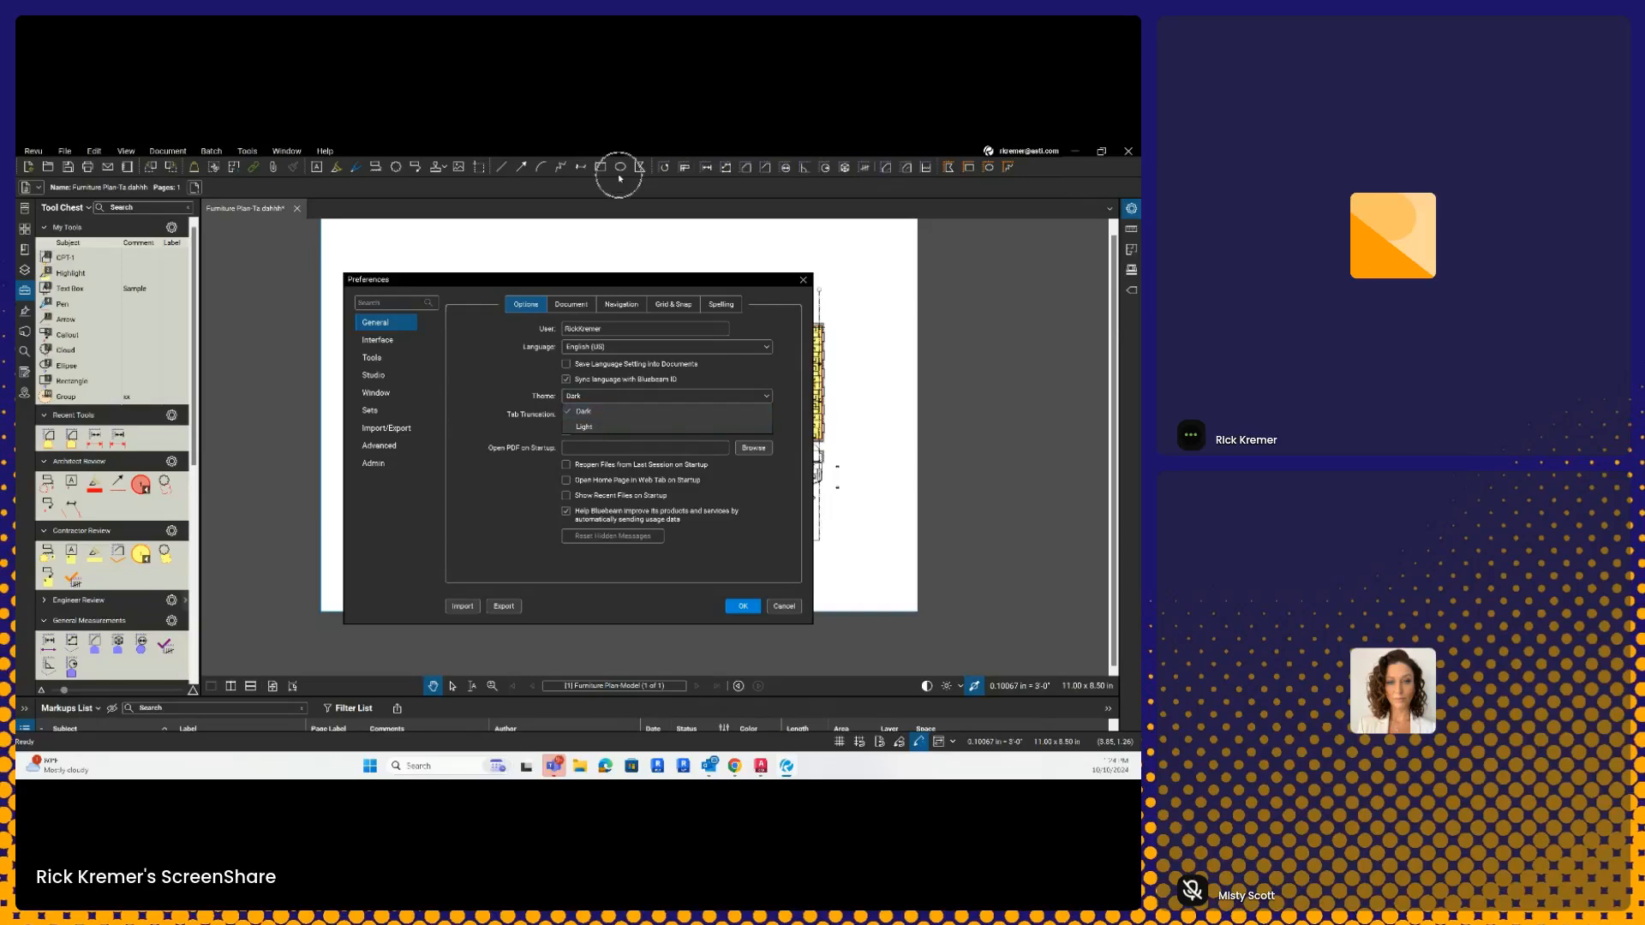
left_click(496, 508)
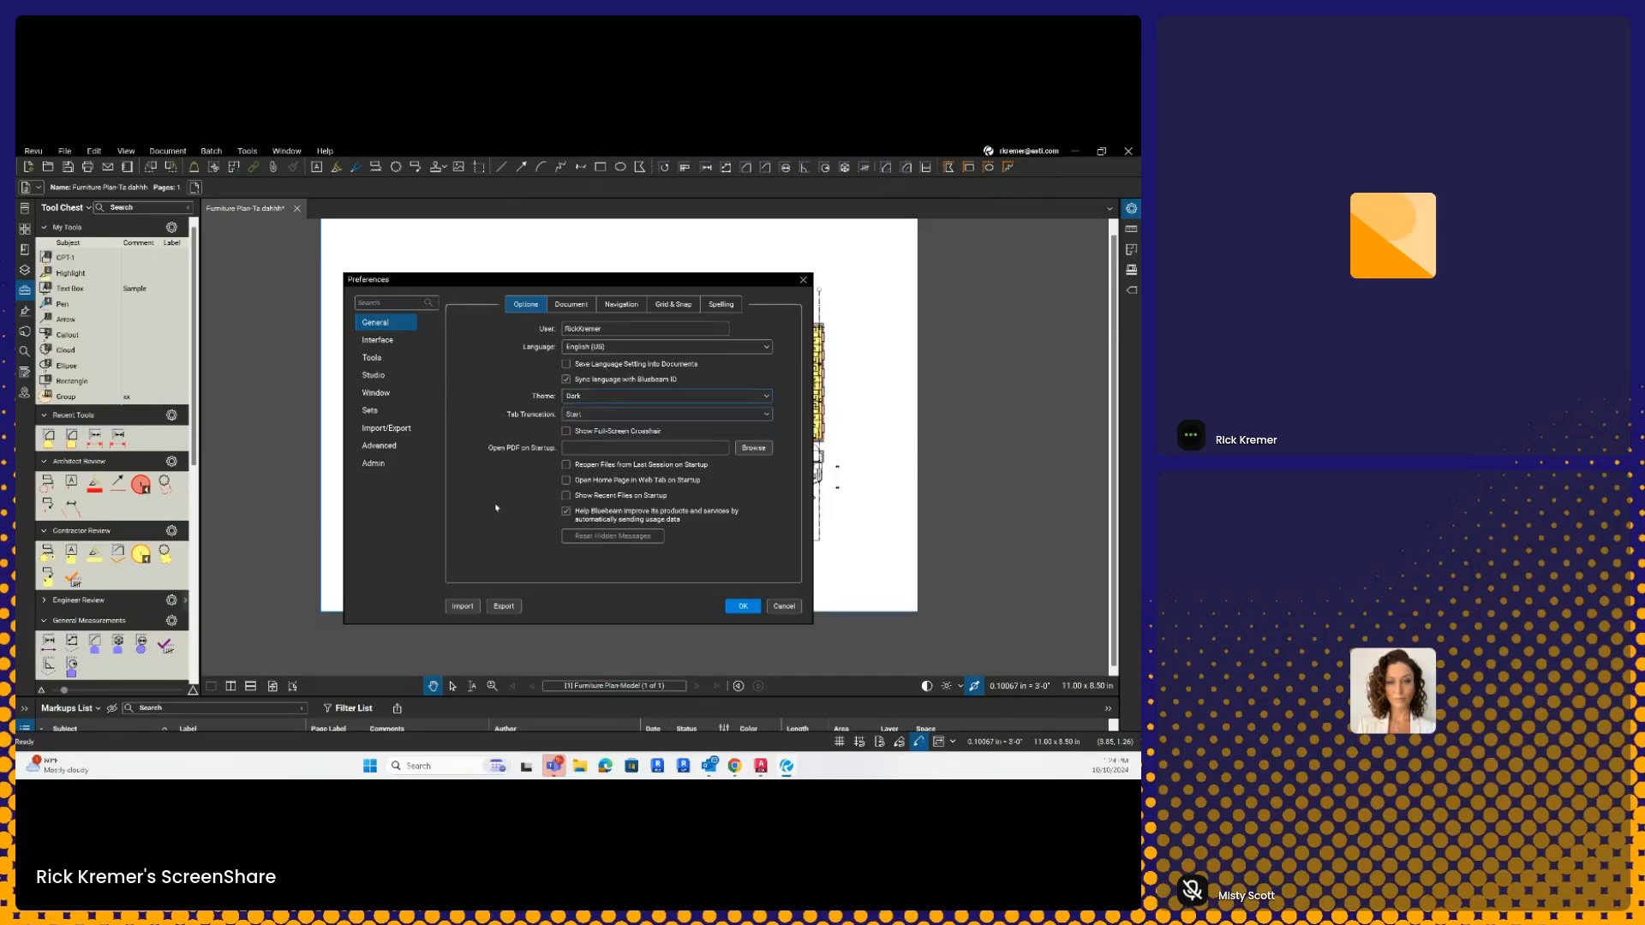
Step: Look through the General, Interface, Tools, Studio, Window and Sets preferences for the dark mode background setting
left_click(389, 343)
left_click(382, 359)
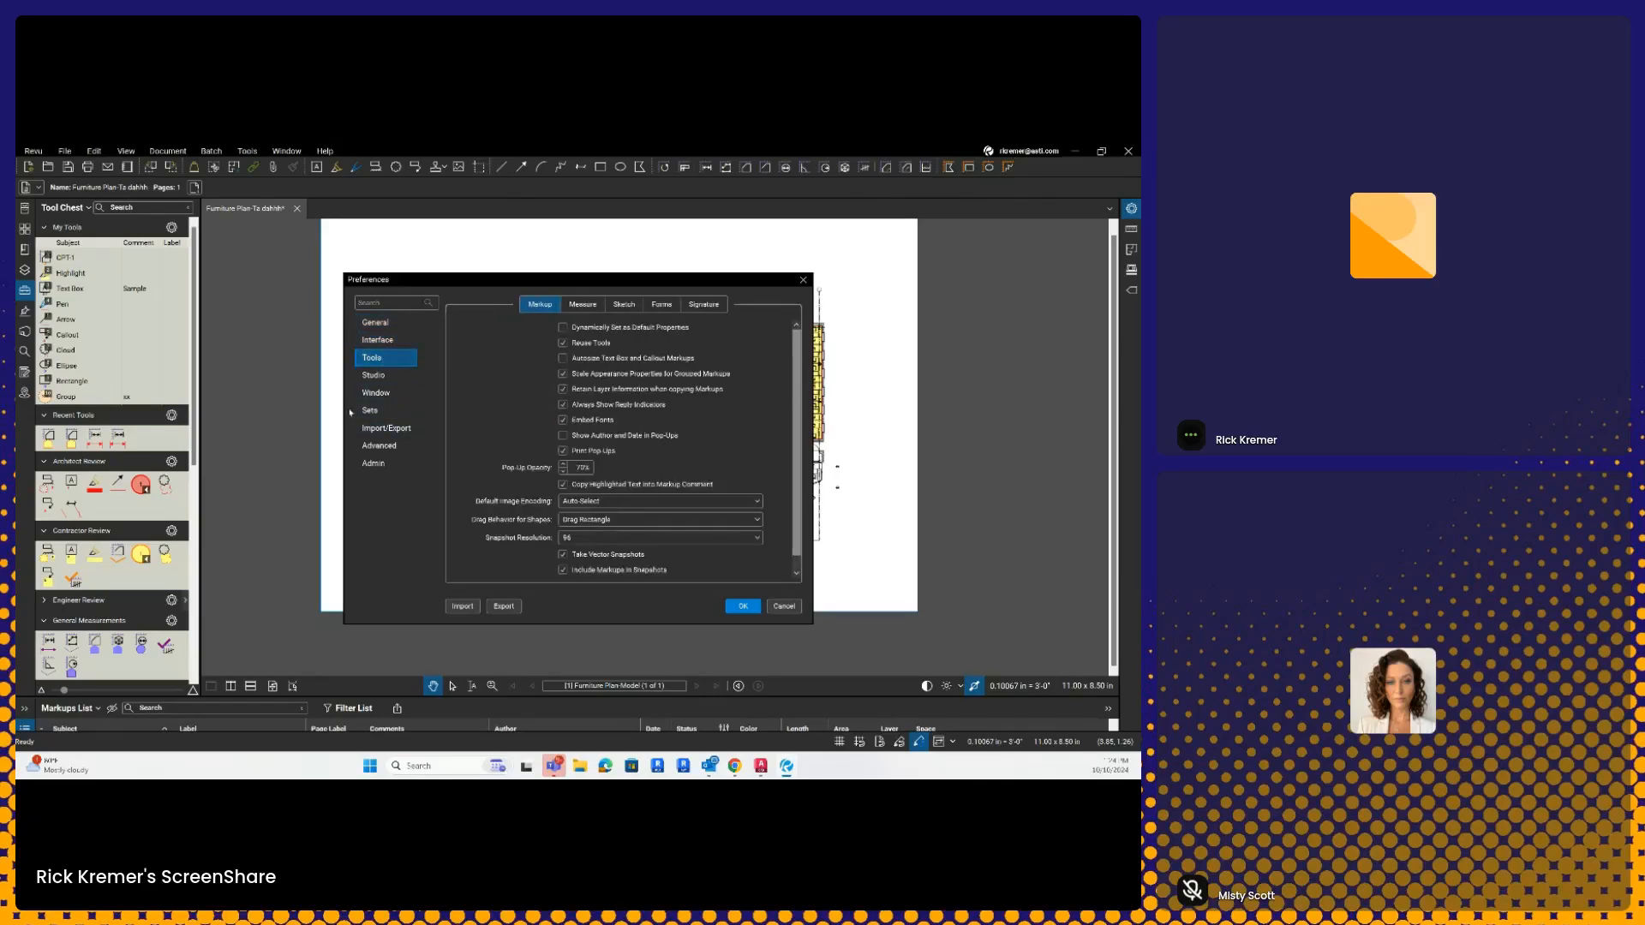
left_click(382, 376)
left_click(387, 390)
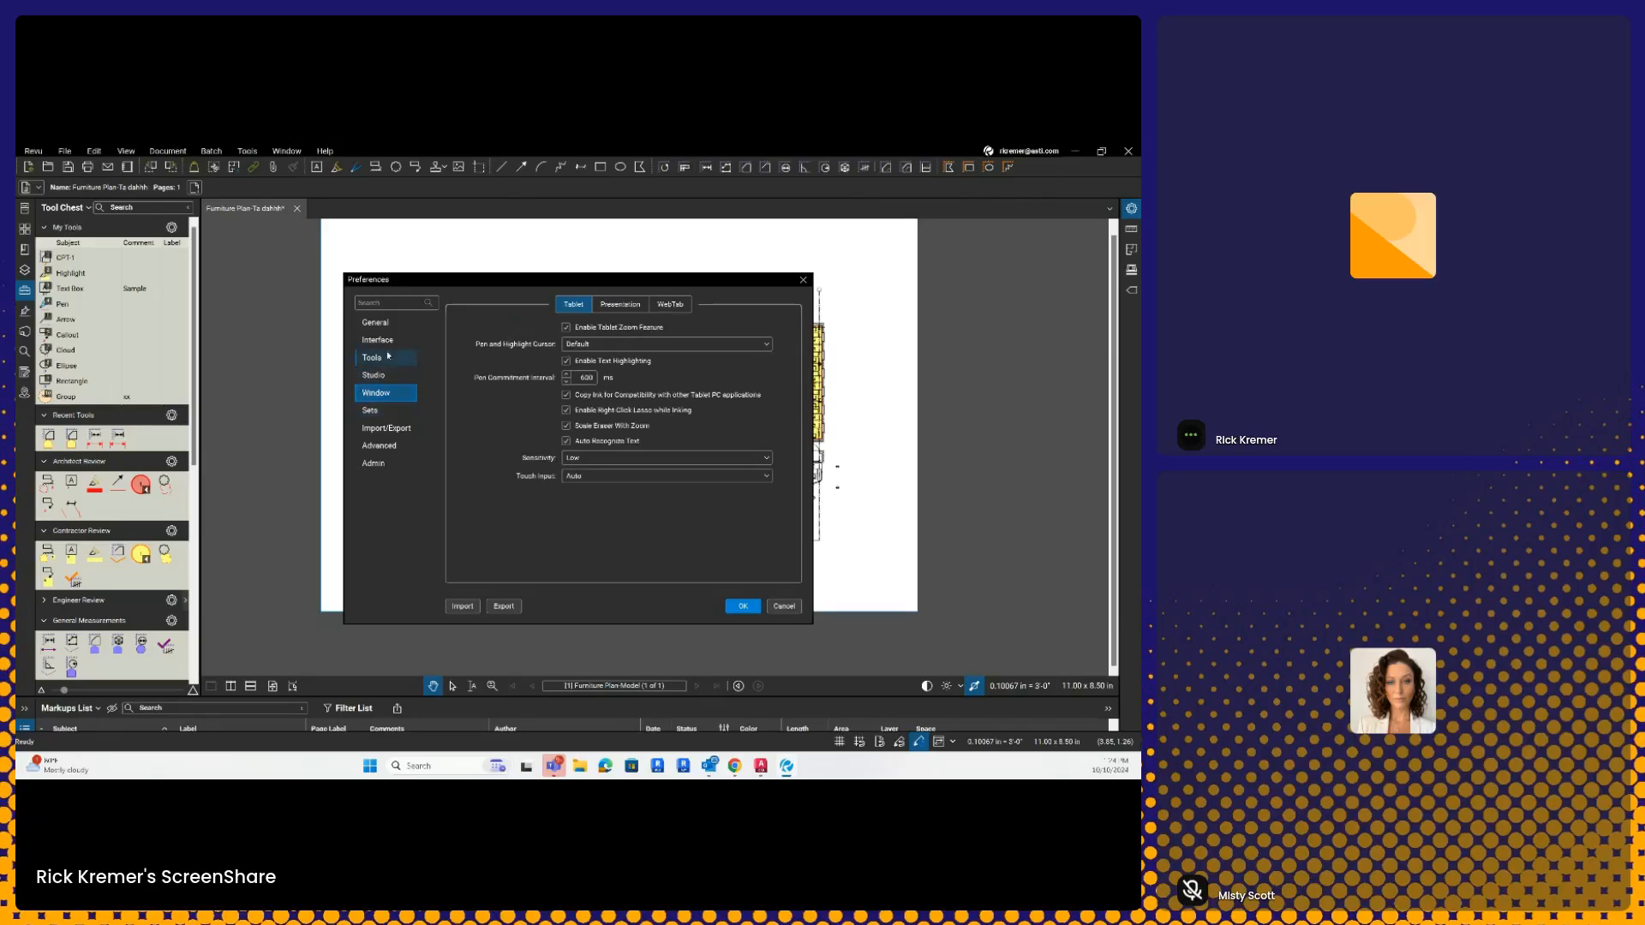
left_click(383, 322)
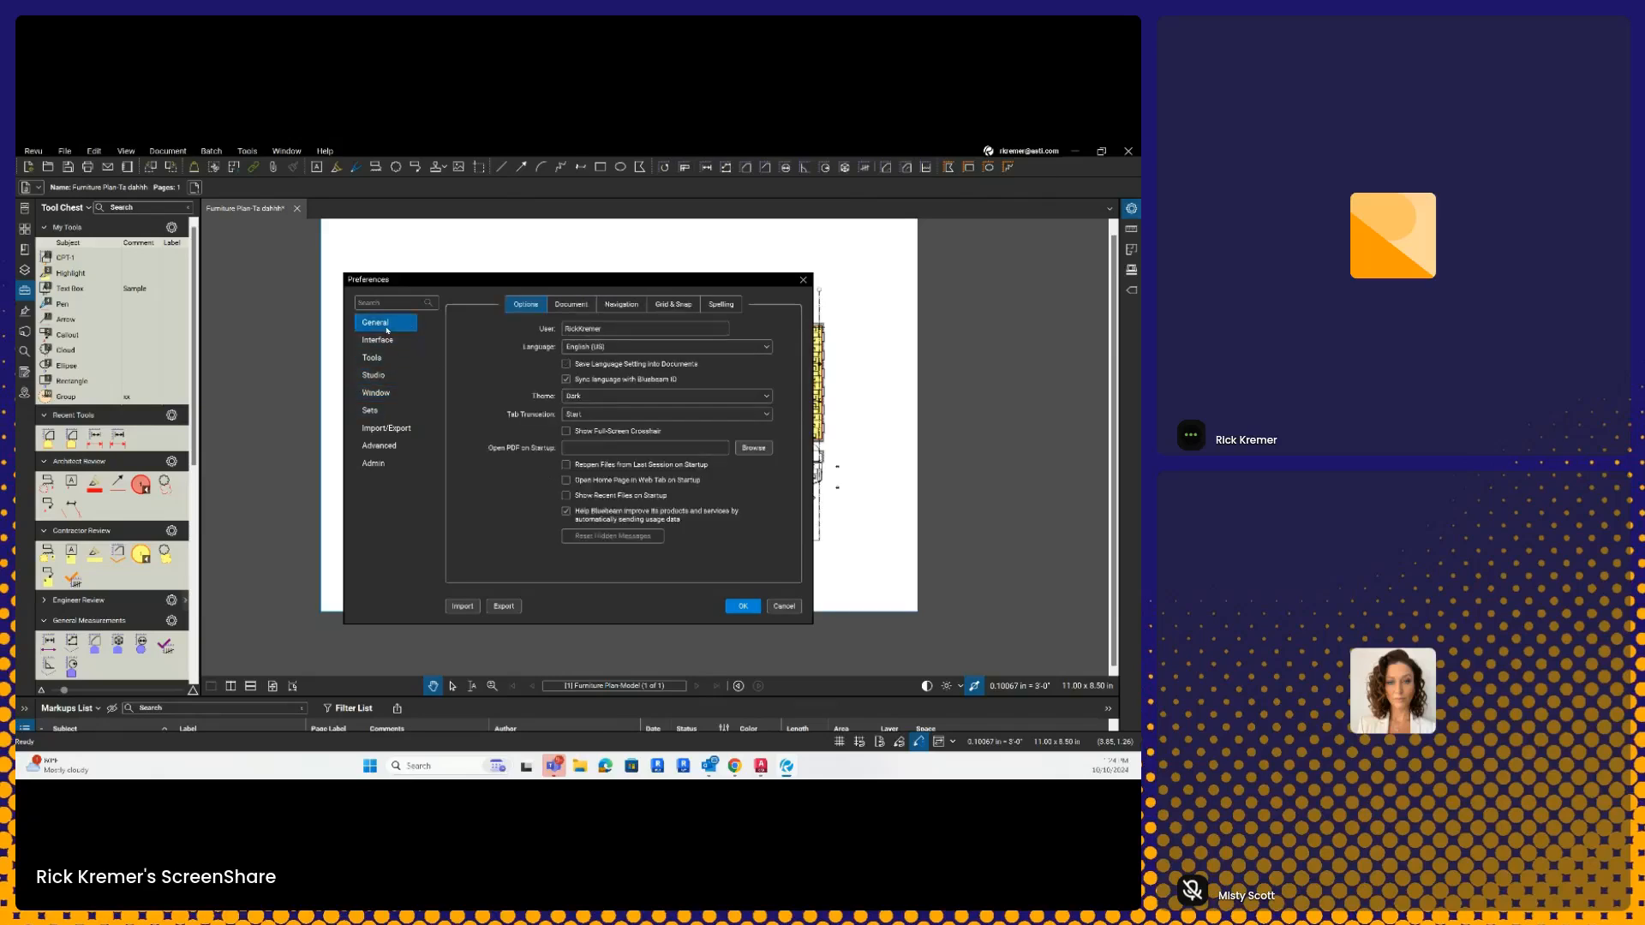
left_click(583, 308)
left_click(604, 307)
left_click(676, 306)
left_click(714, 307)
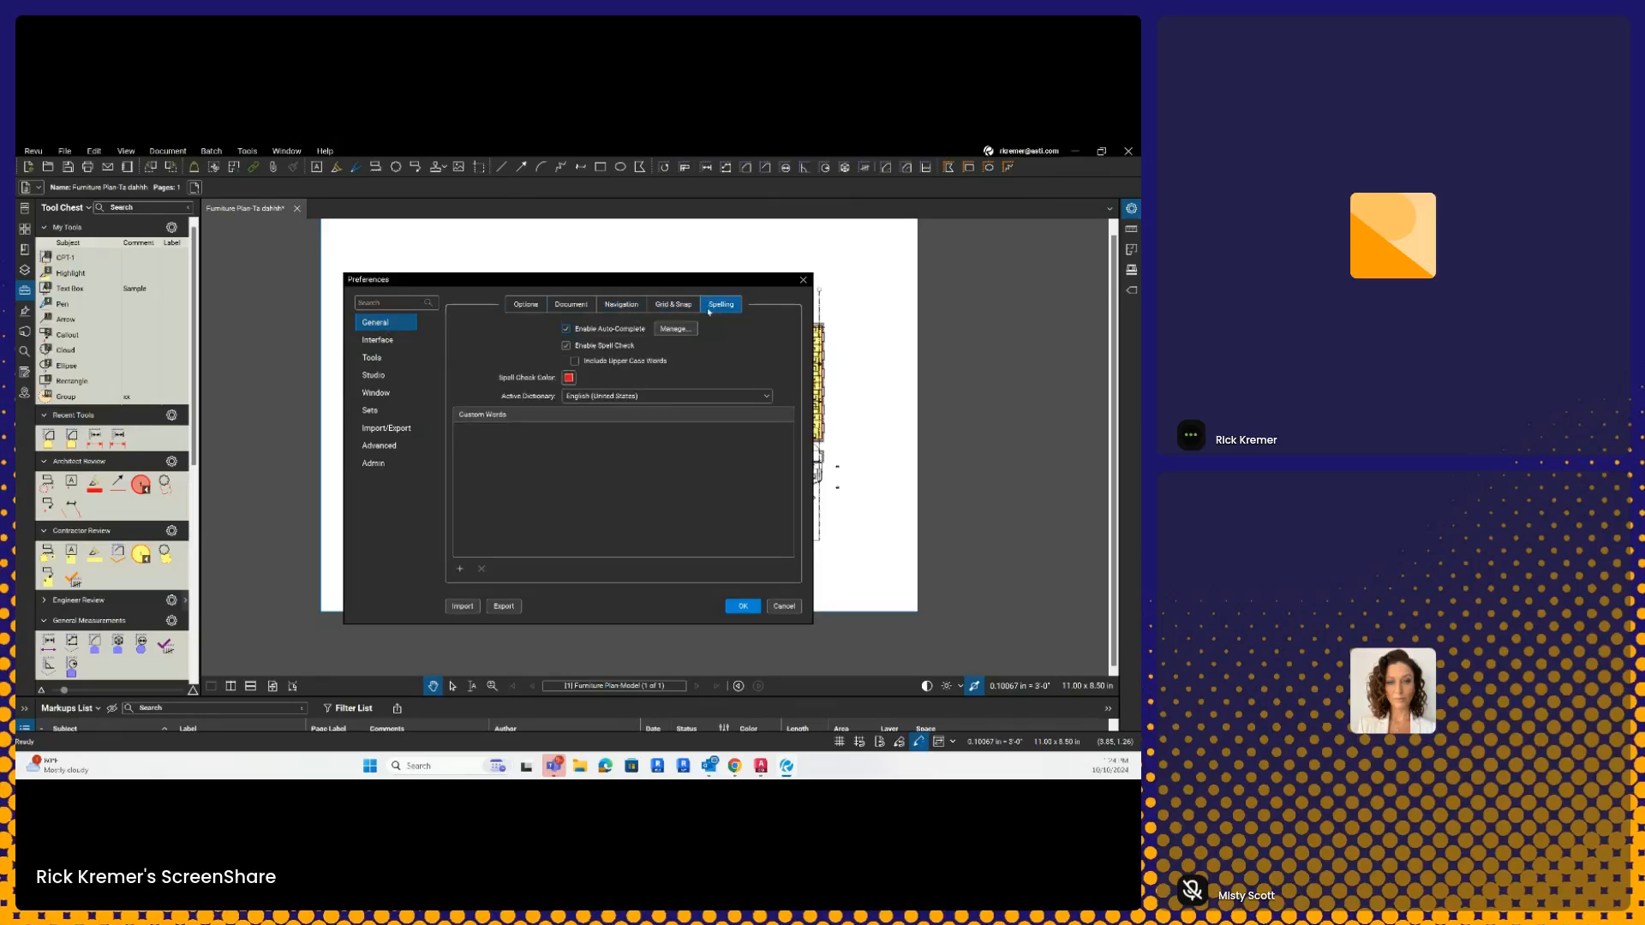
left_click(398, 340)
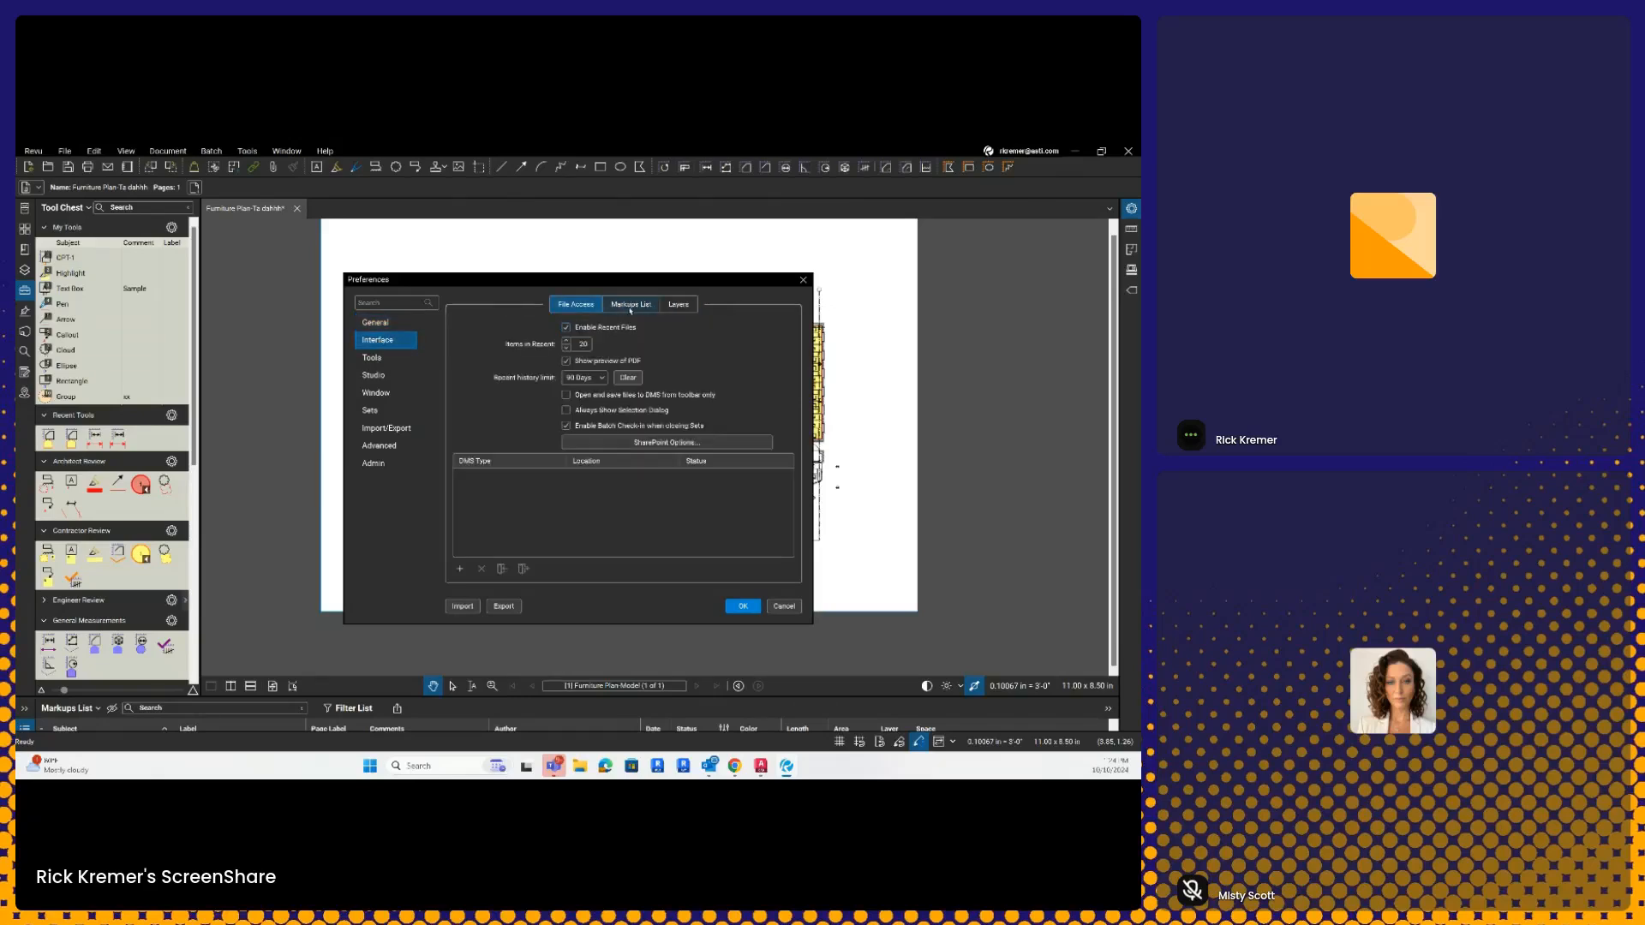
left_click(373, 357)
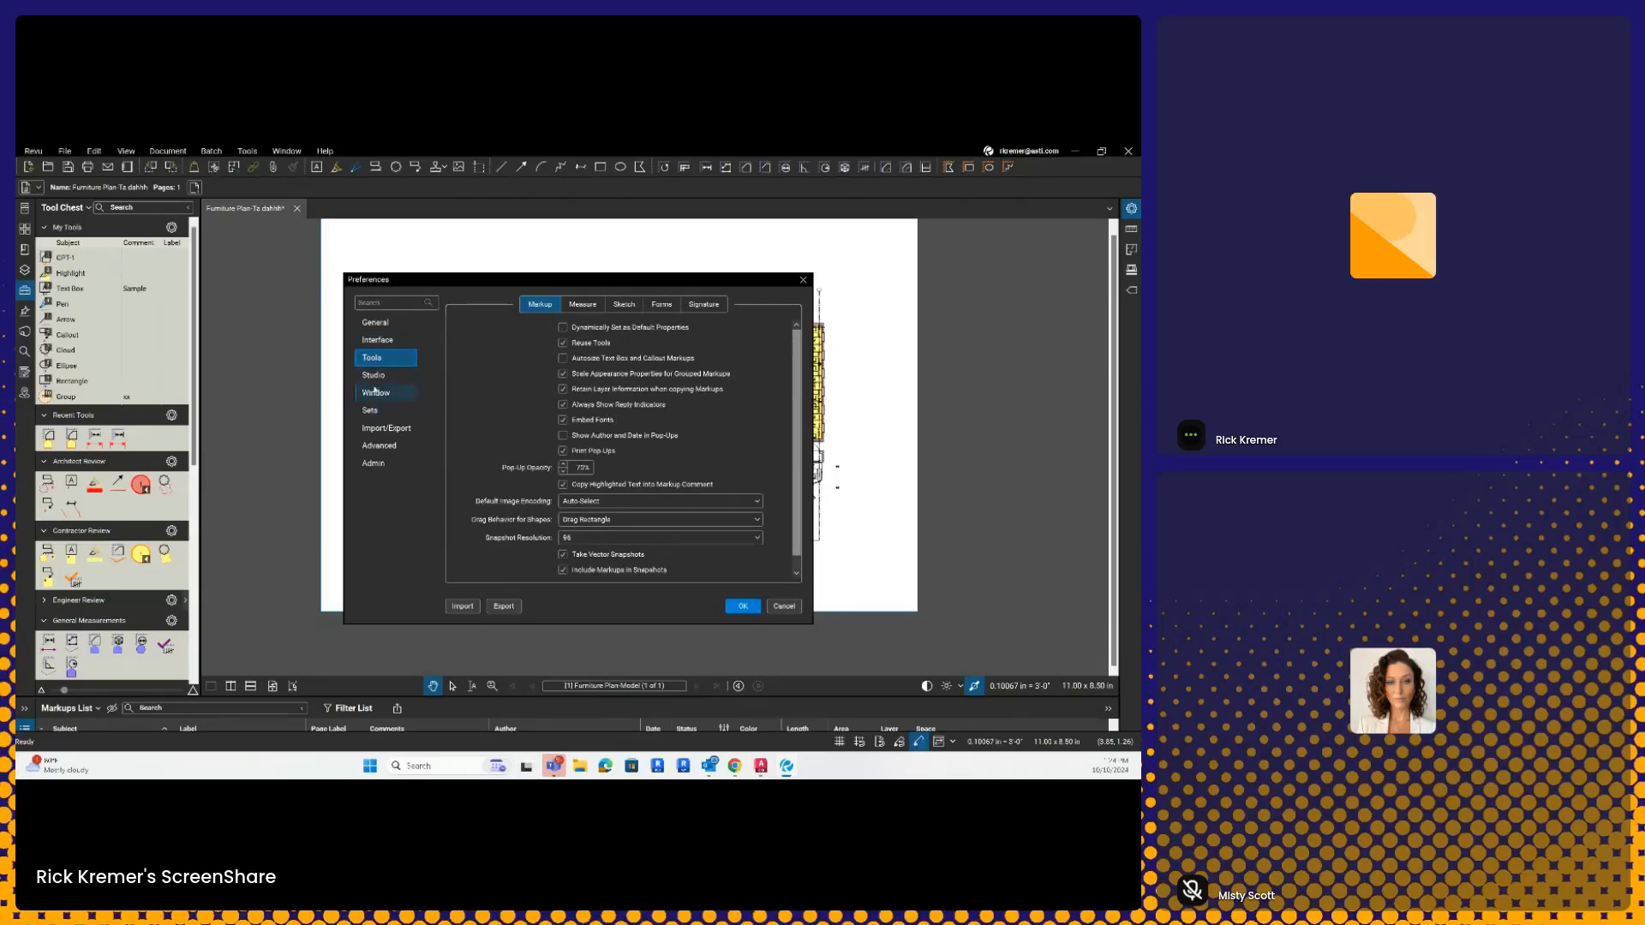
left_click(401, 377)
left_click(394, 394)
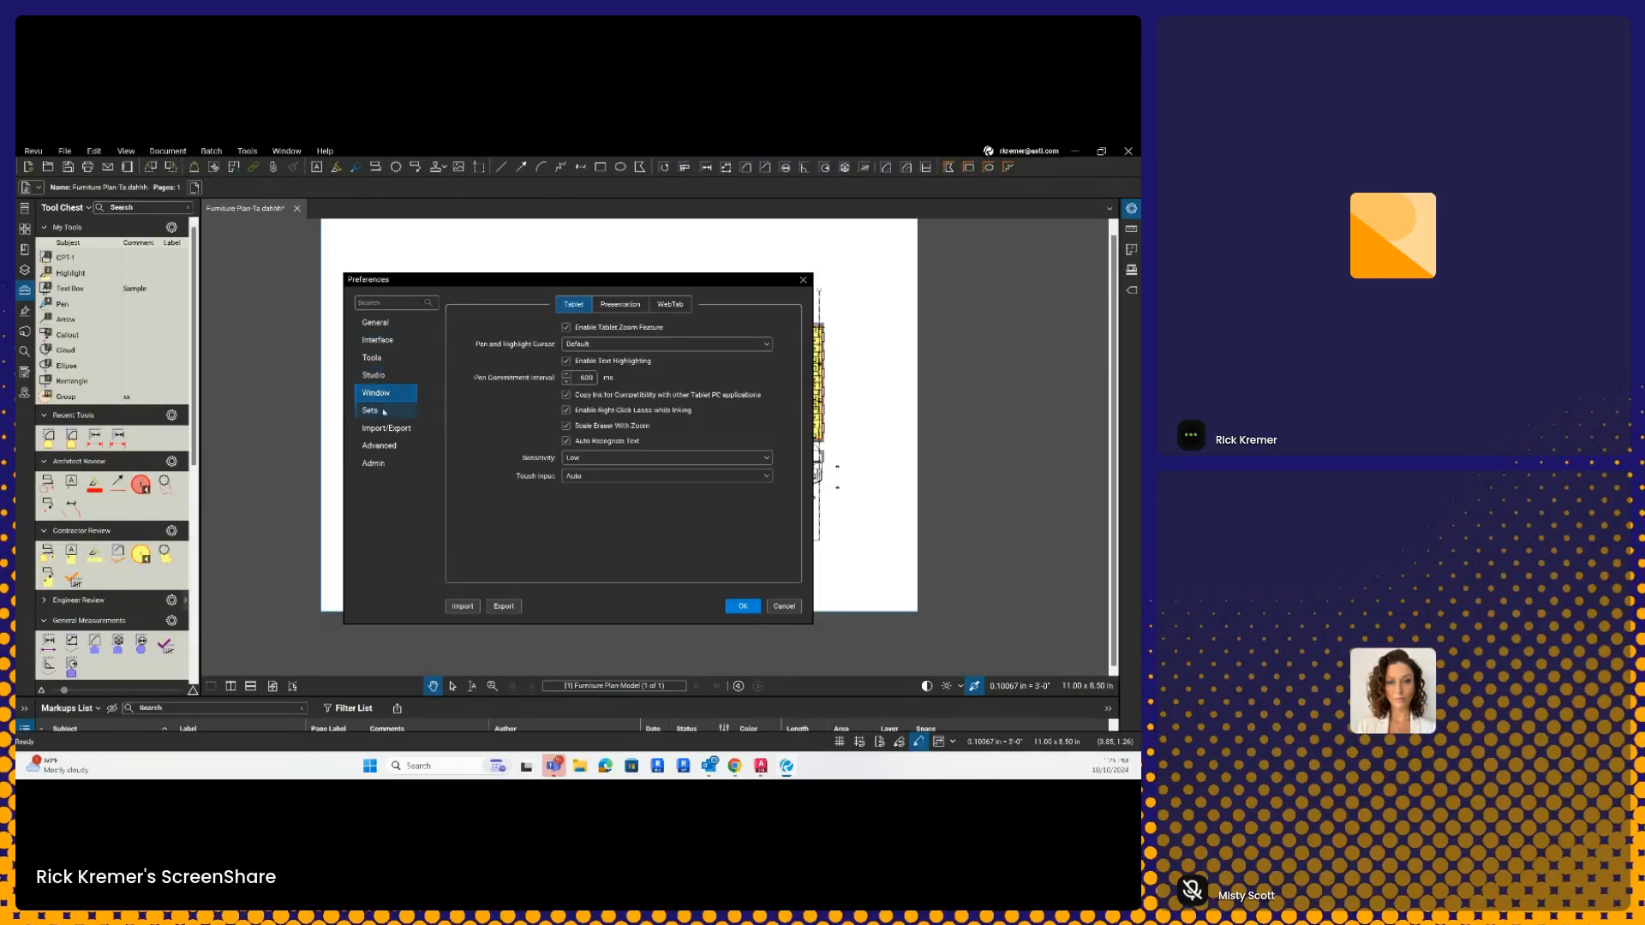
left_click(610, 308)
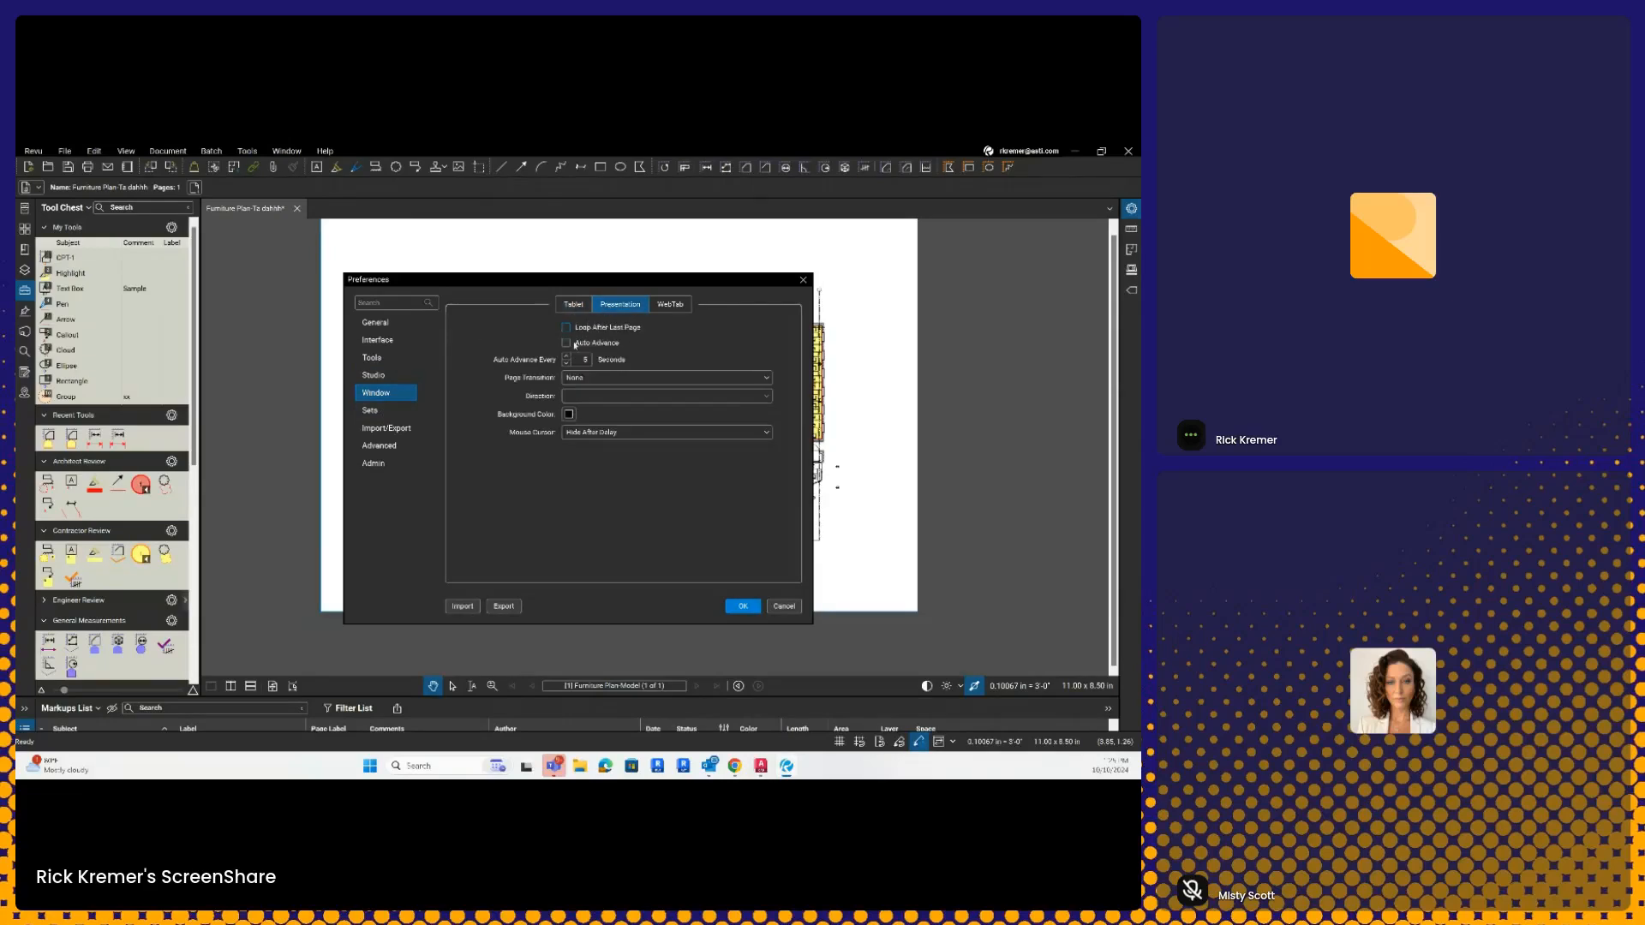
left_click(383, 415)
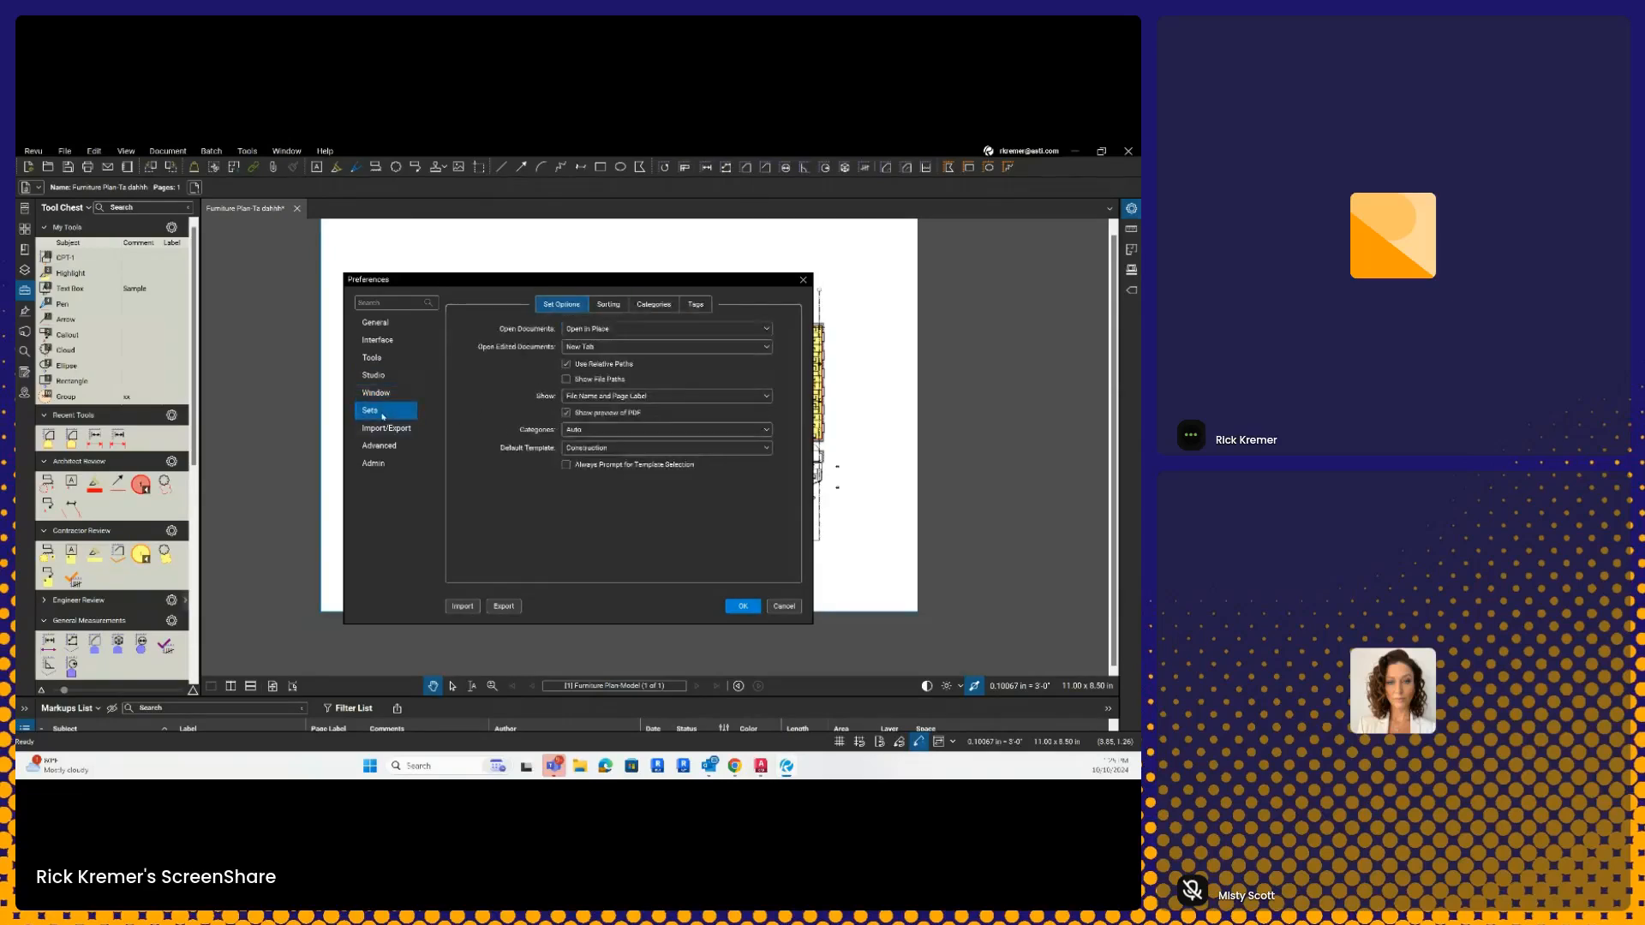
Step: Enable Dark Mode in the Advanced 2D rendering preferences with a blue background color, and apply the preferences
left_click(382, 446)
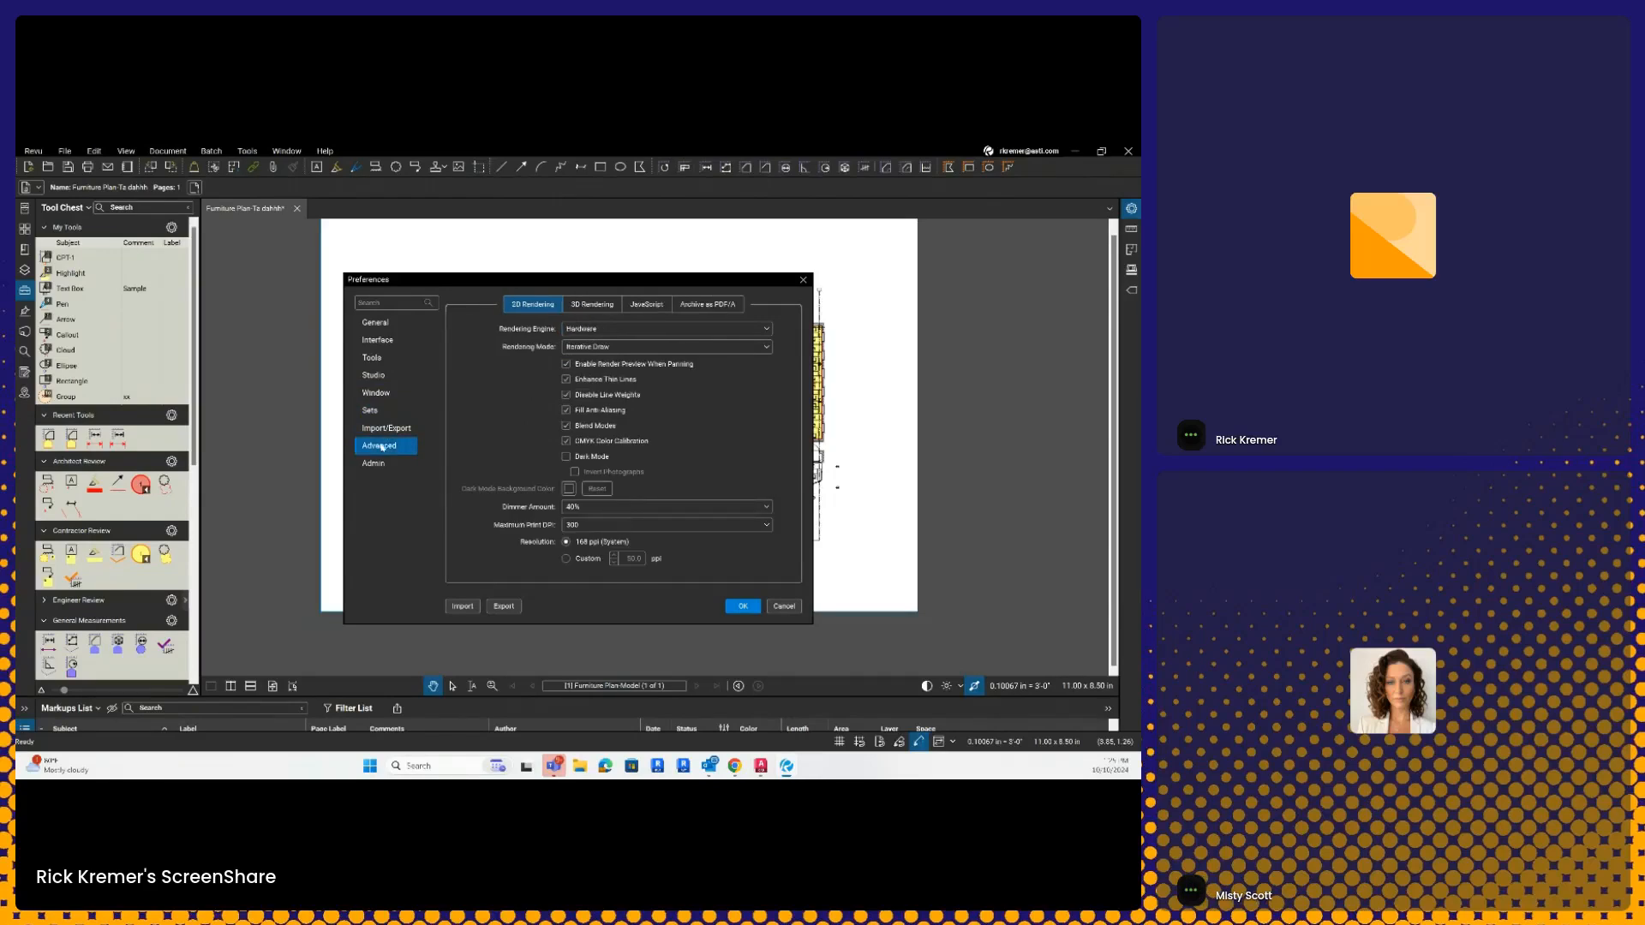
left_click(566, 457)
left_click(570, 491)
left_click(406, 446)
left_click(570, 493)
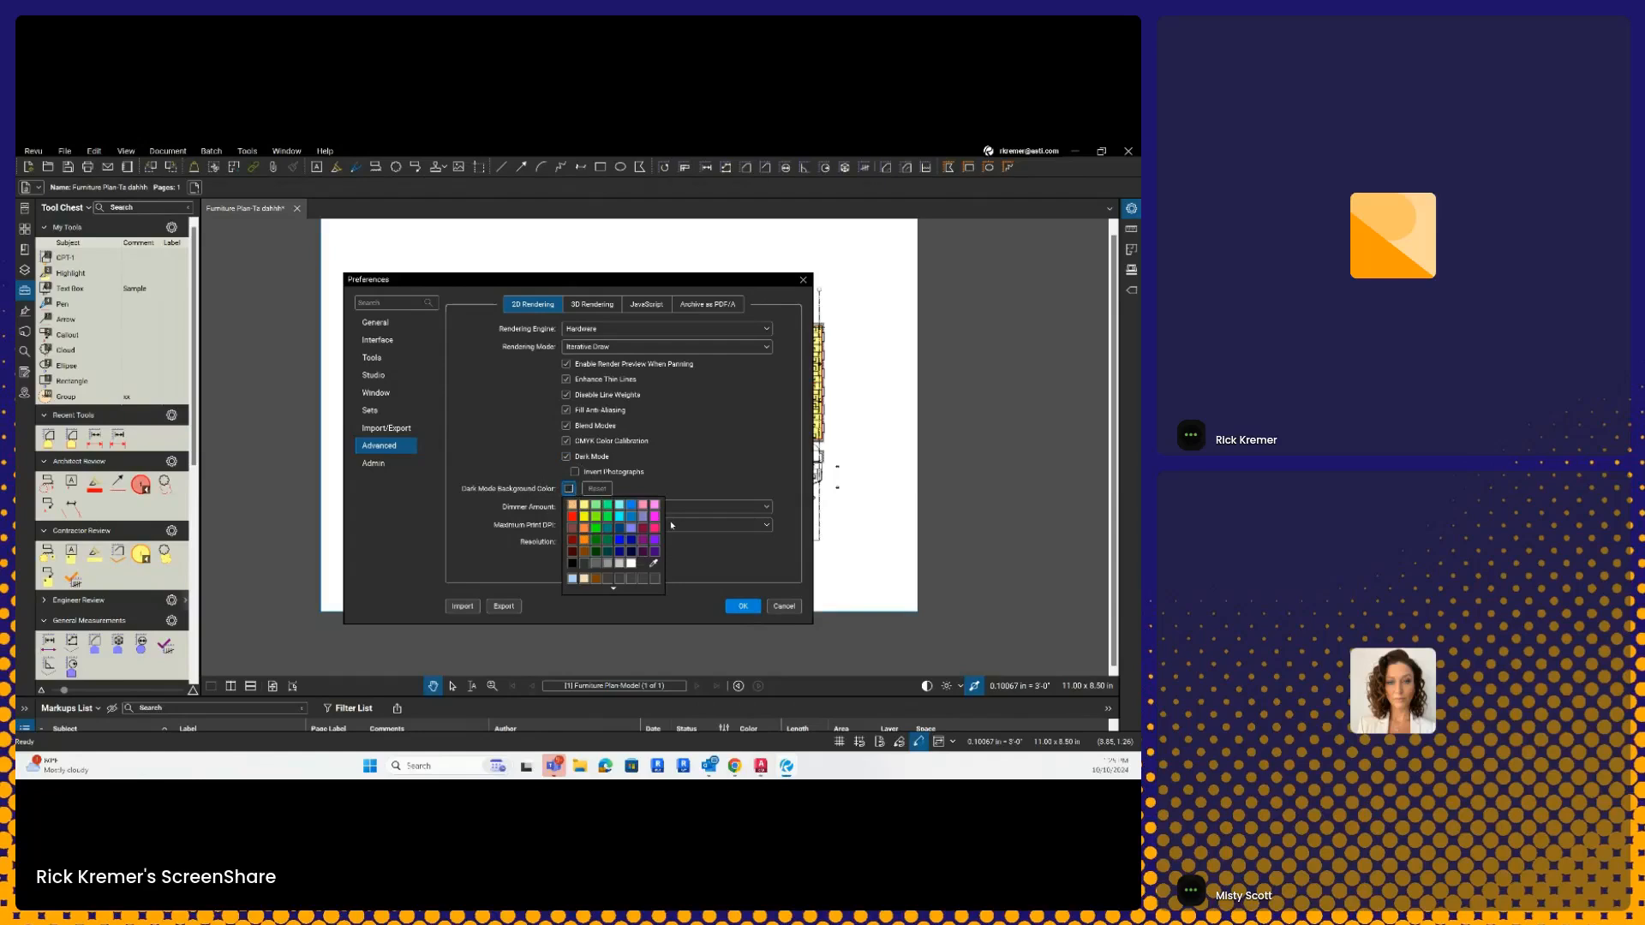
left_click(632, 507)
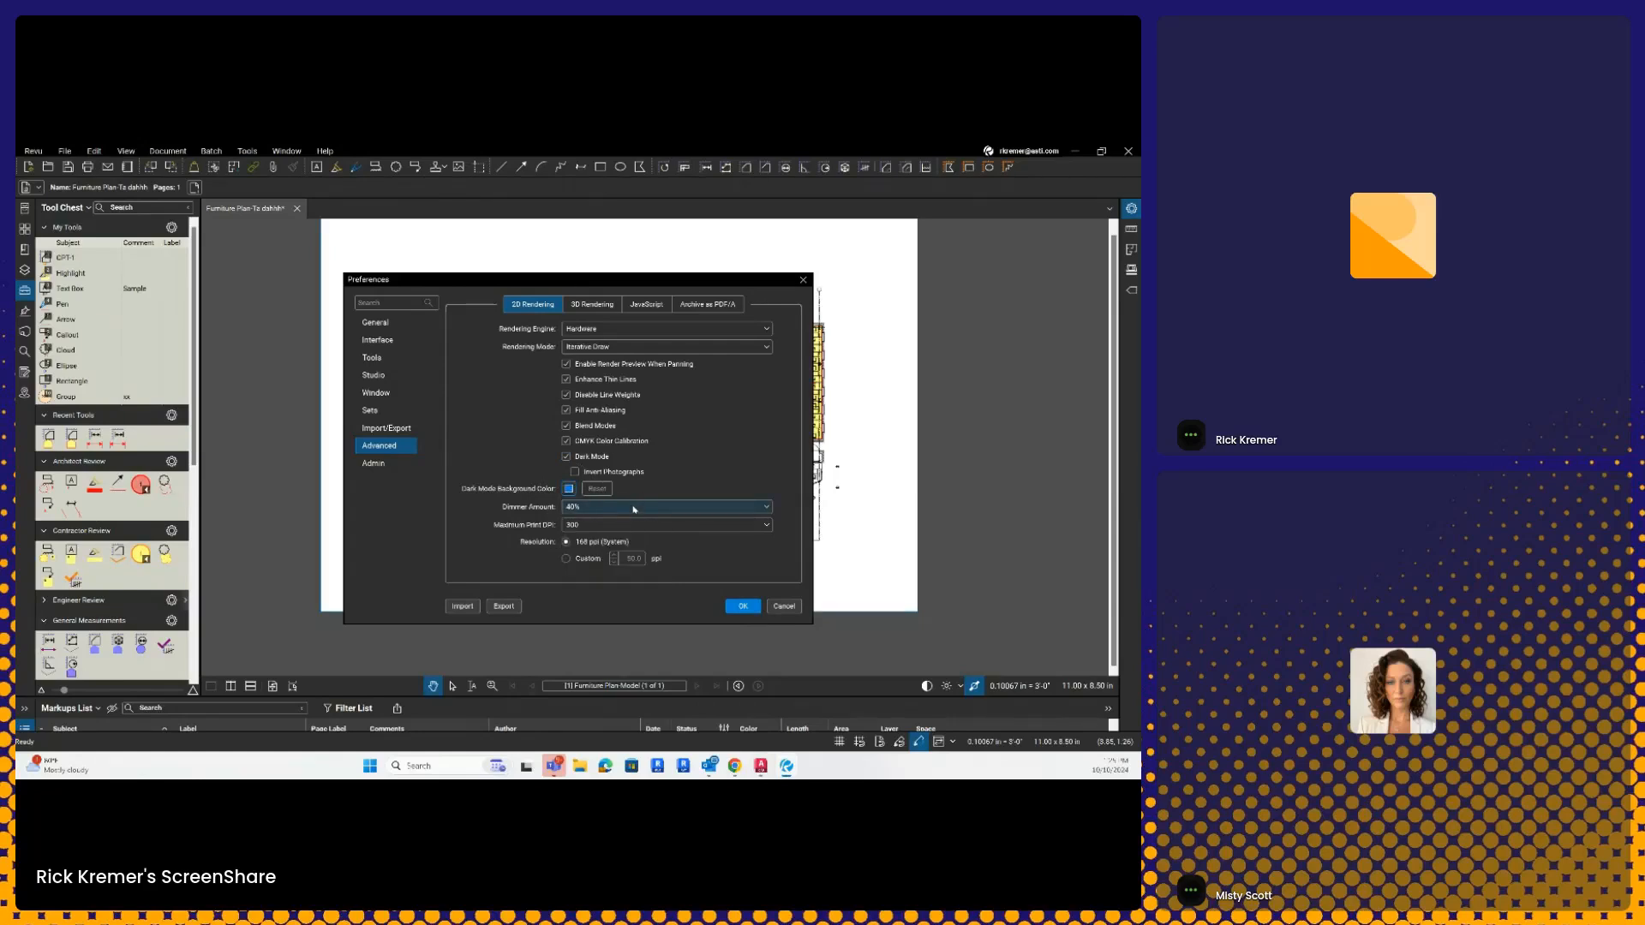
left_click(743, 606)
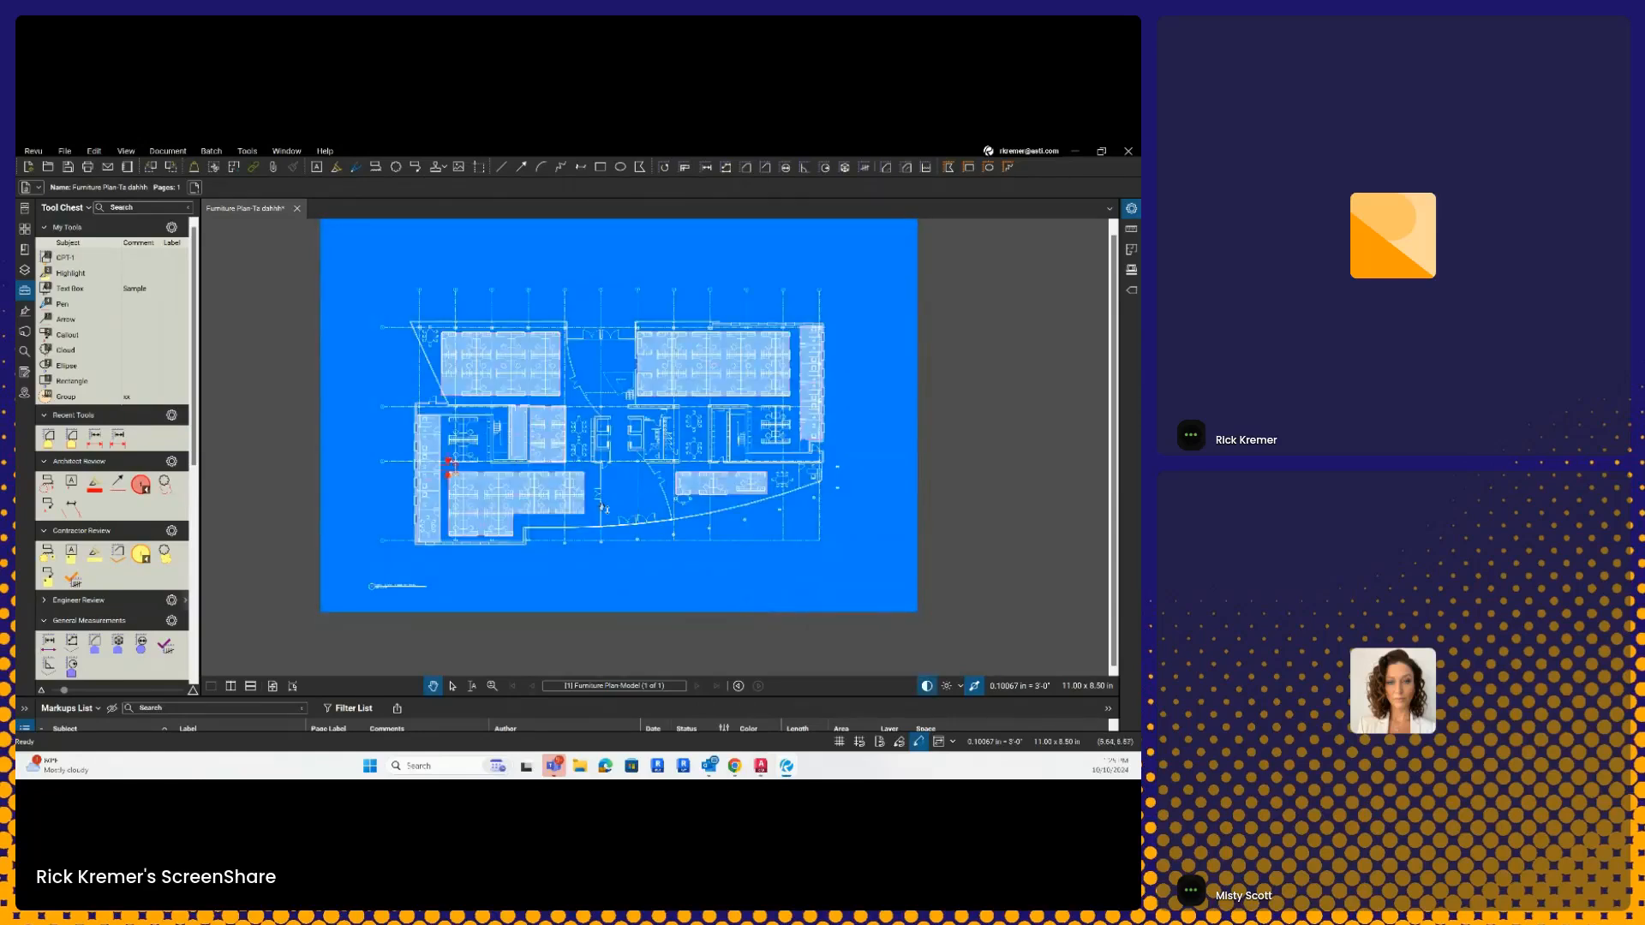
Step: Examine the floor plan on the blue background and review its layers with their Print and Export settings
scroll(631, 507, "up", 5)
left_click_drag(733, 451, 637, 559)
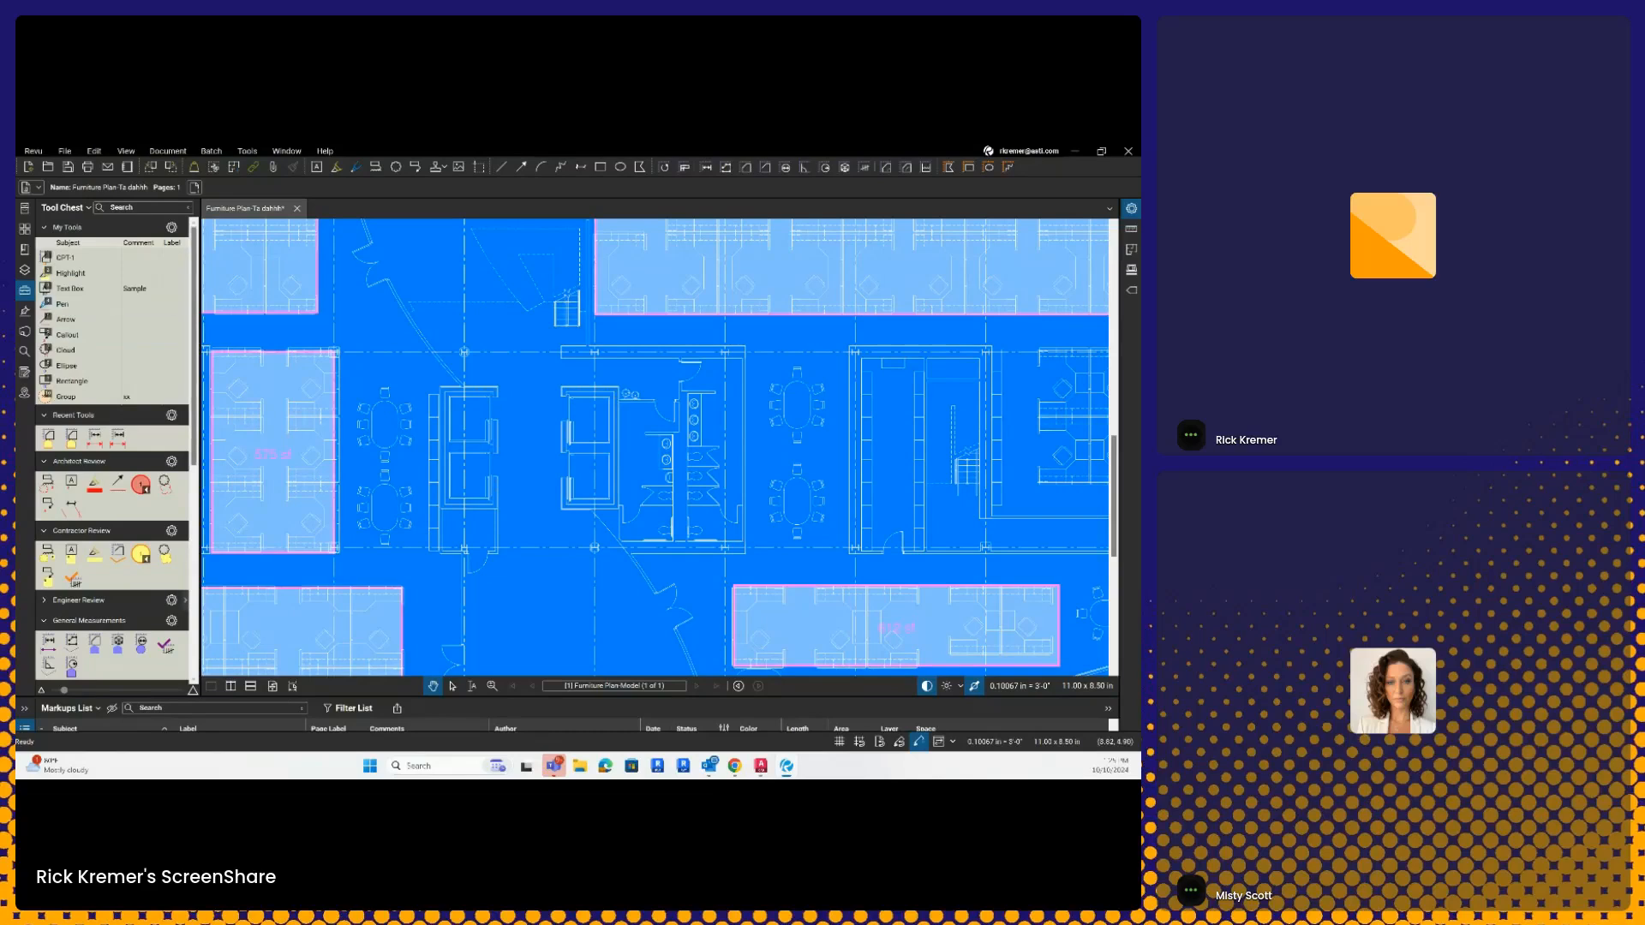
left_click(25, 271)
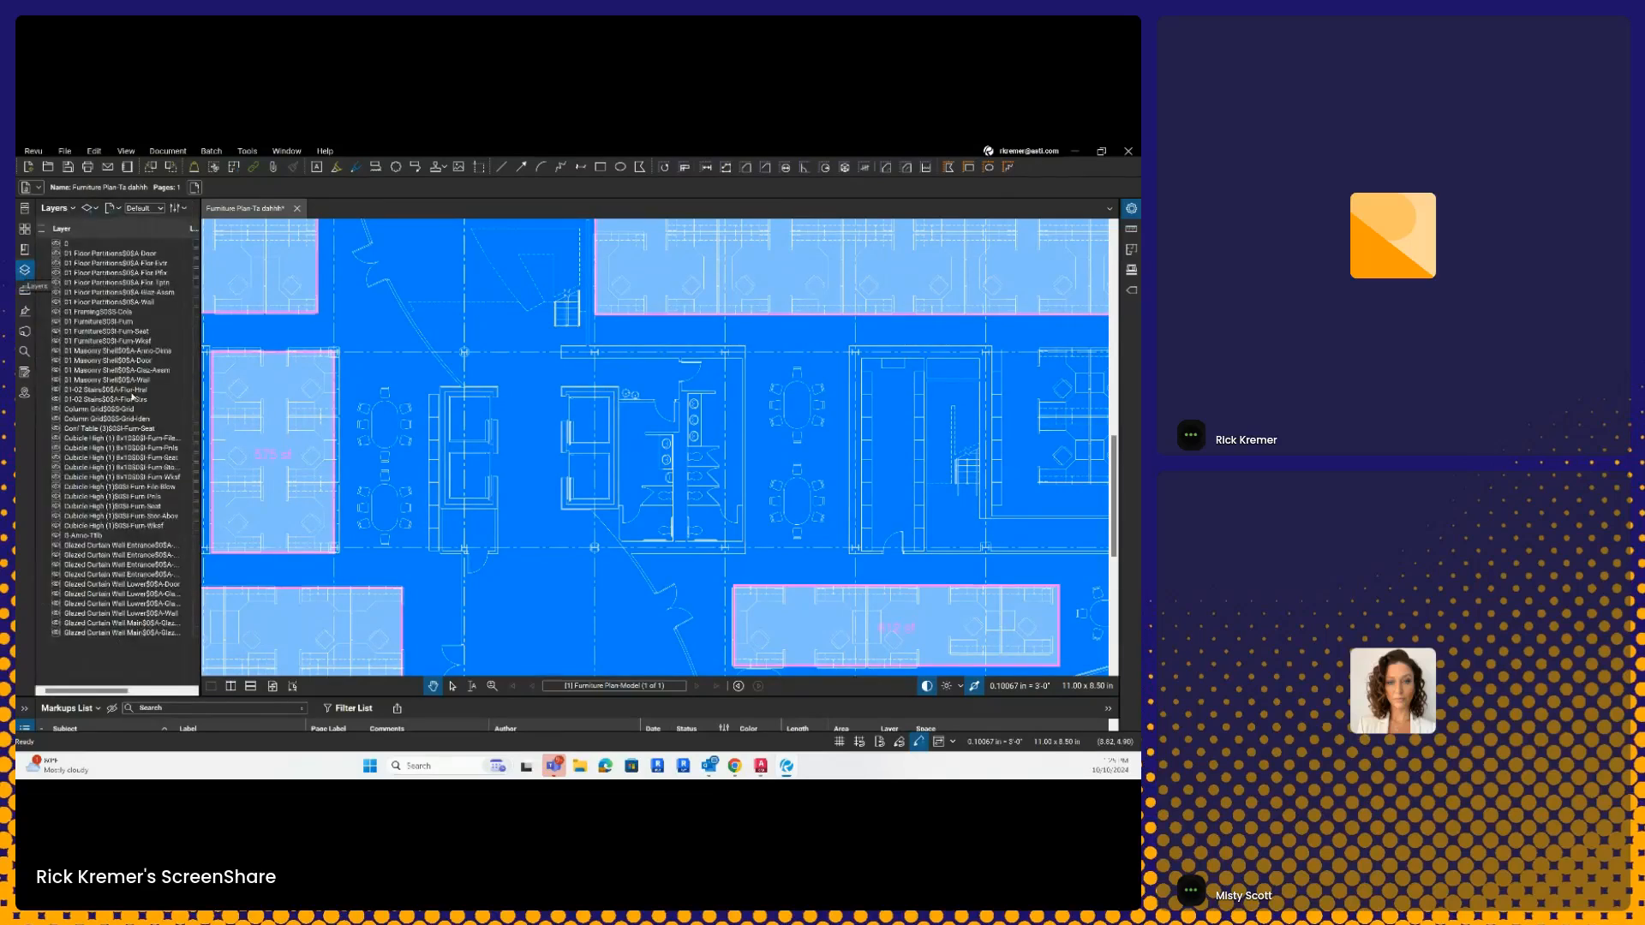
left_click_drag(212, 384, 332, 388)
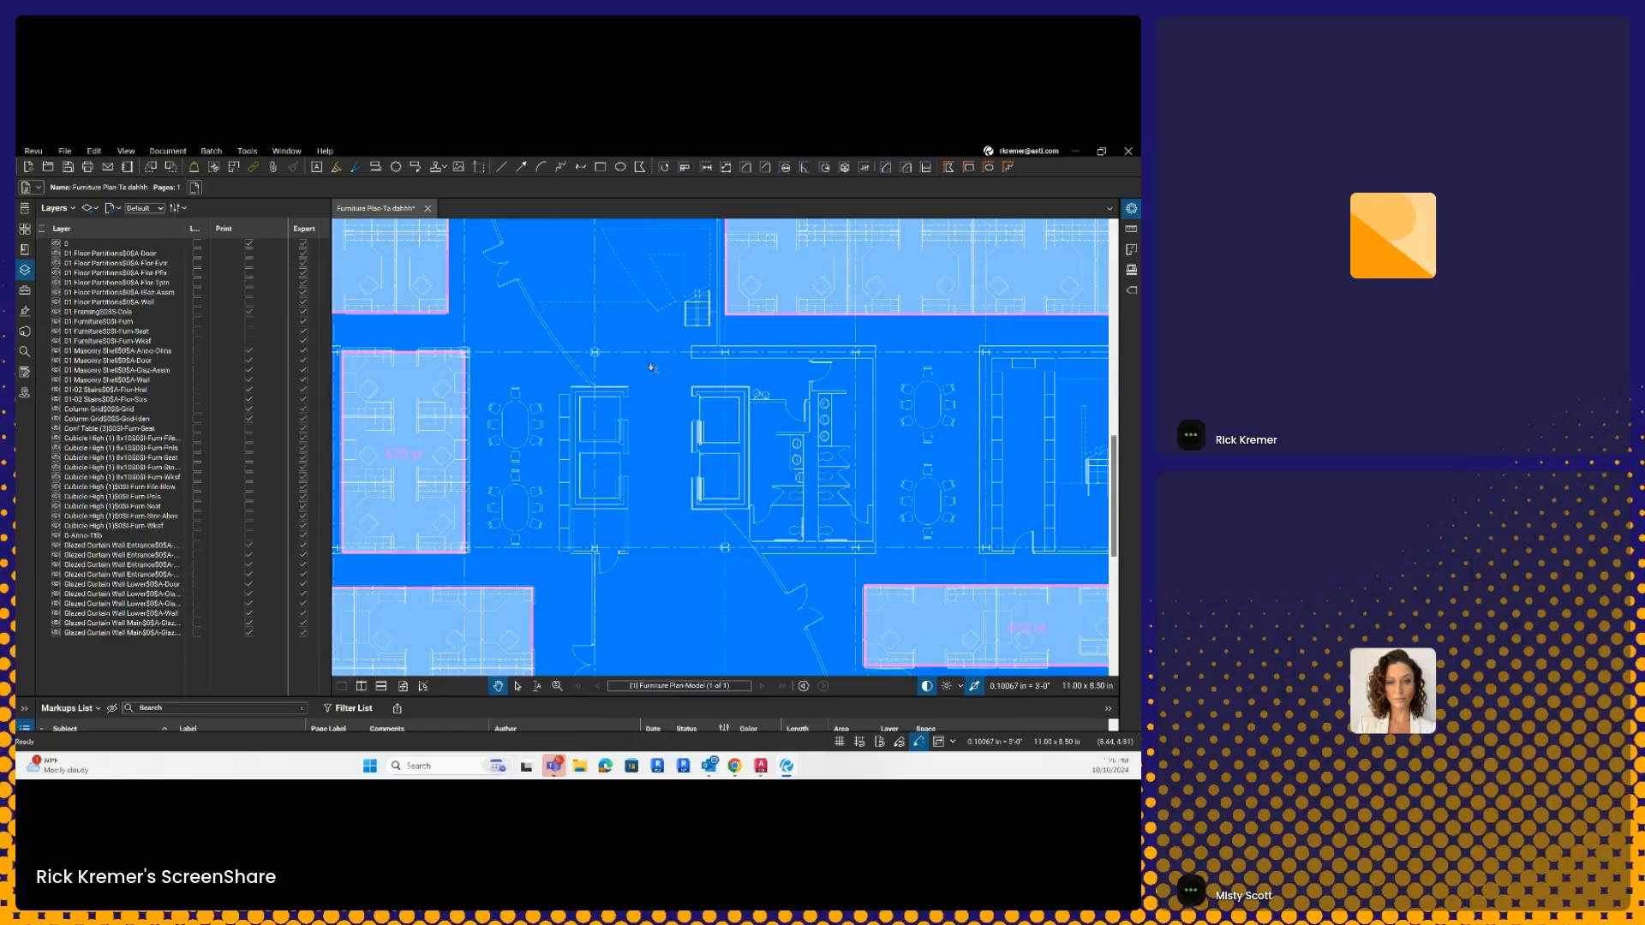
scroll(651, 366, "down", 5)
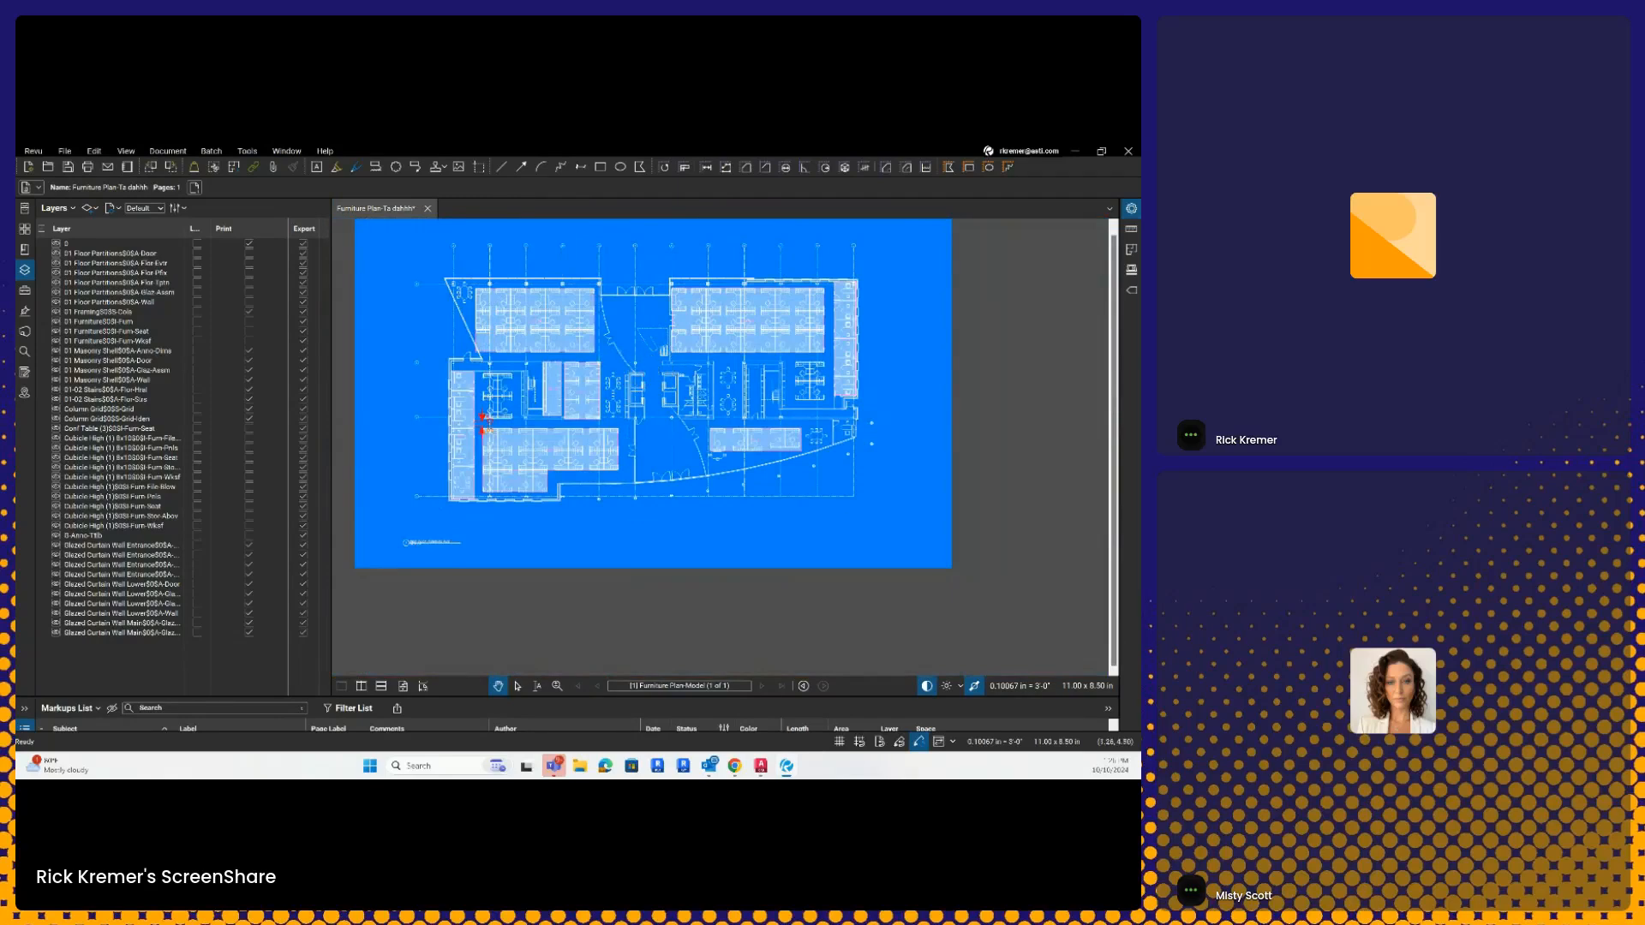
left_click(25, 270)
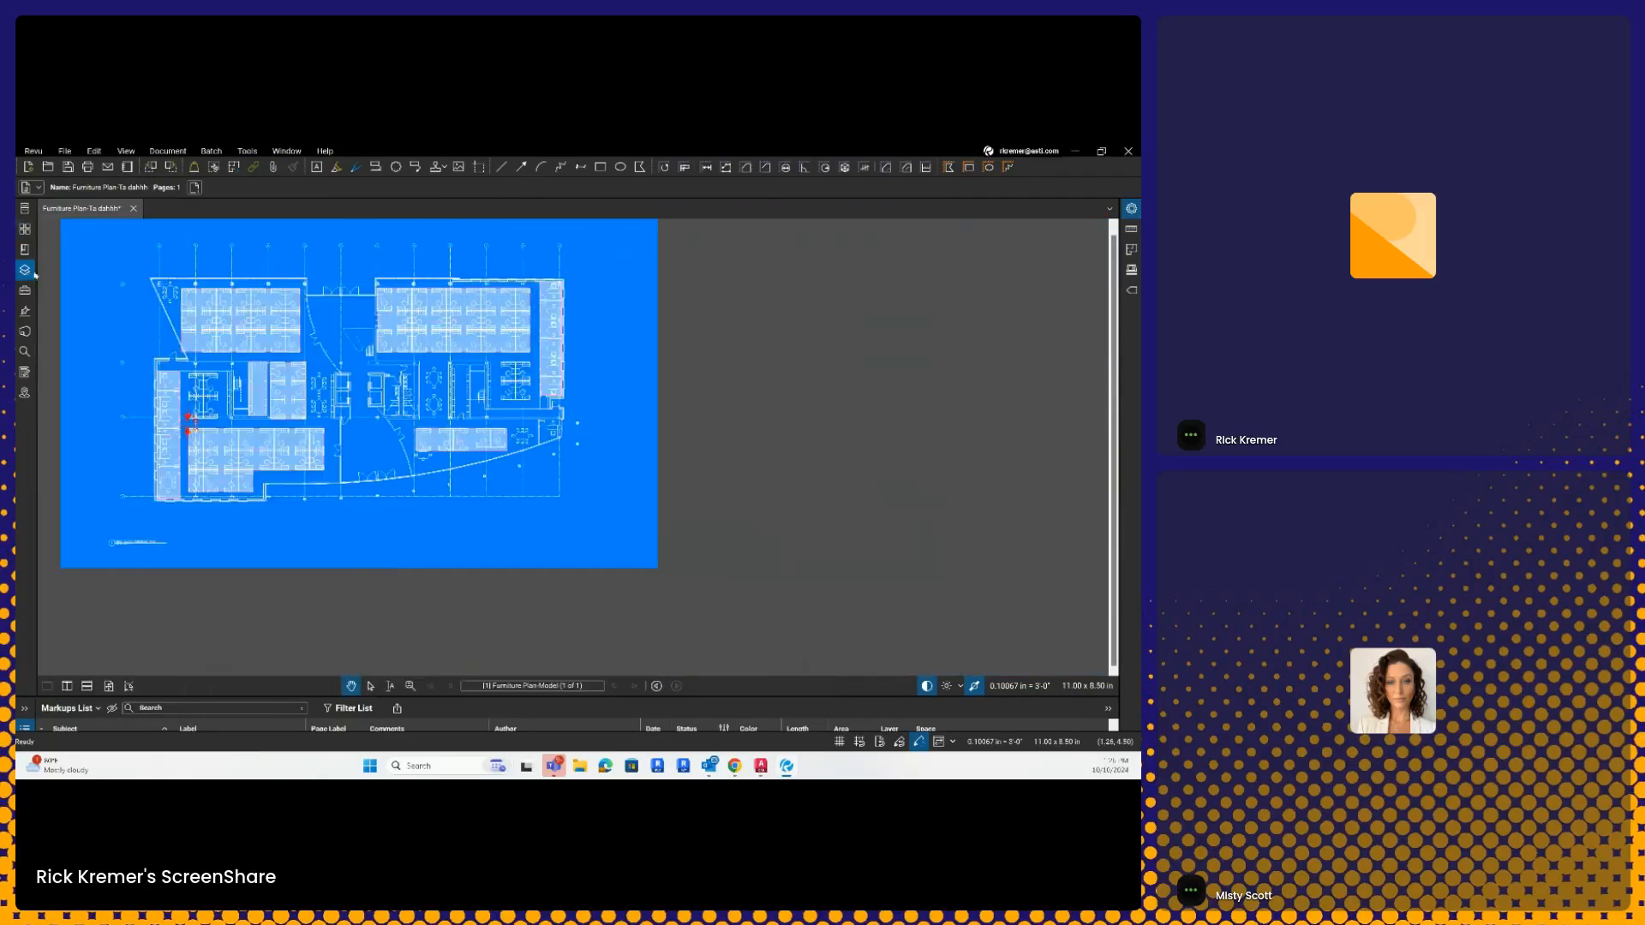
Step: Show the Tool Chest again and return the floor plan to the normal display
scroll(508, 395, "up", 4)
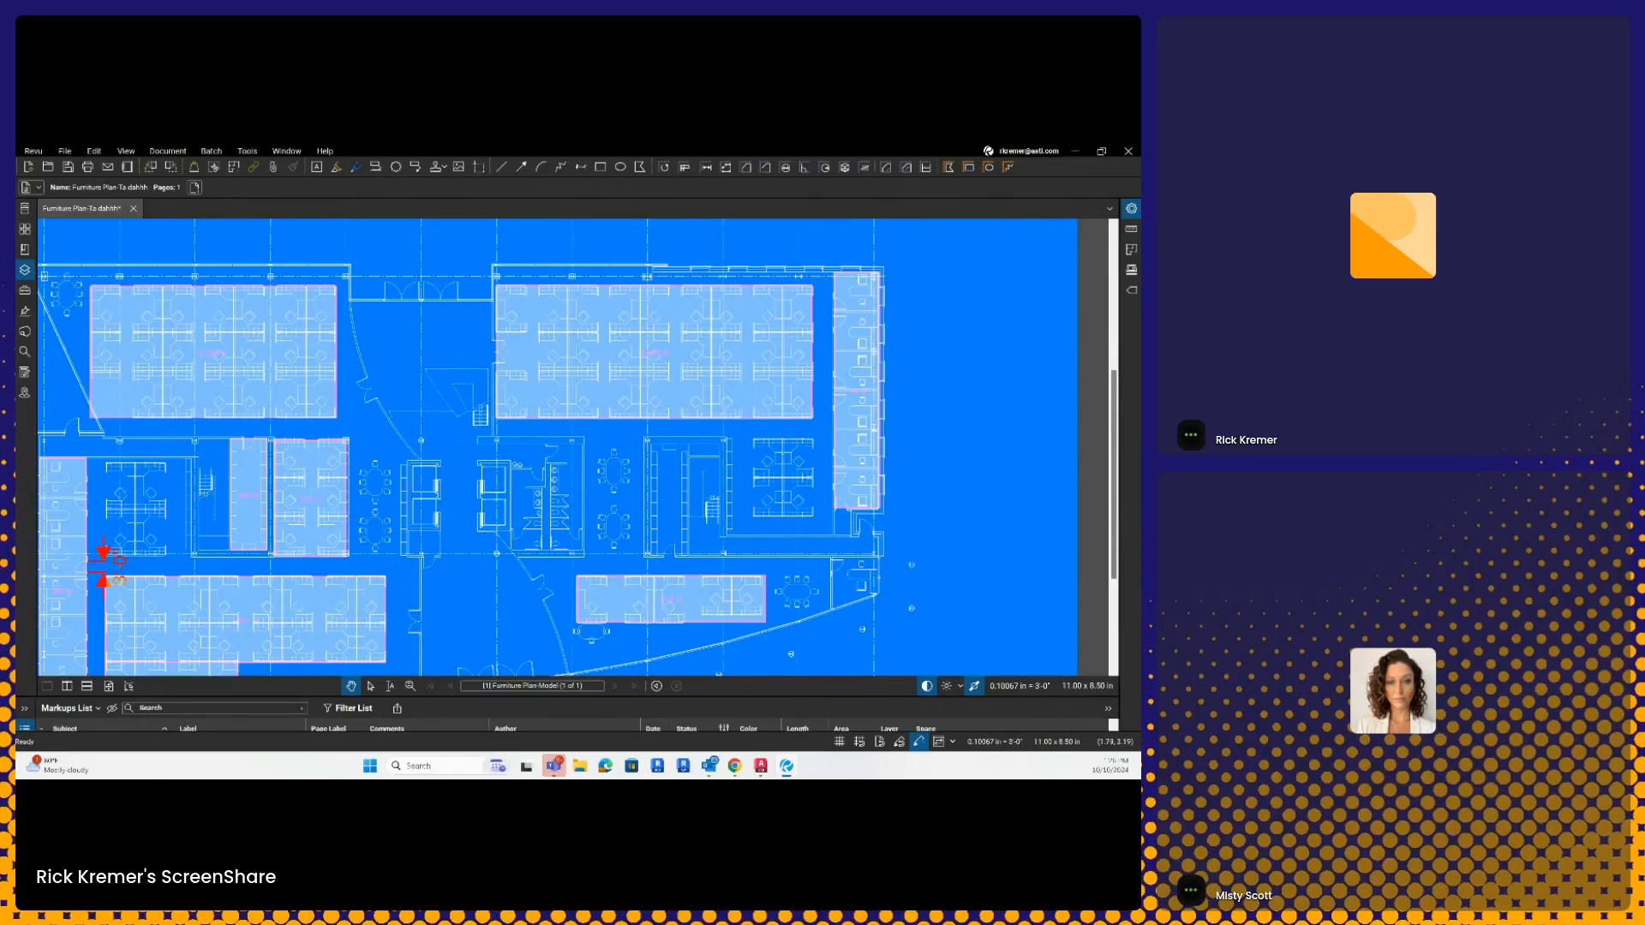
left_click(60, 290)
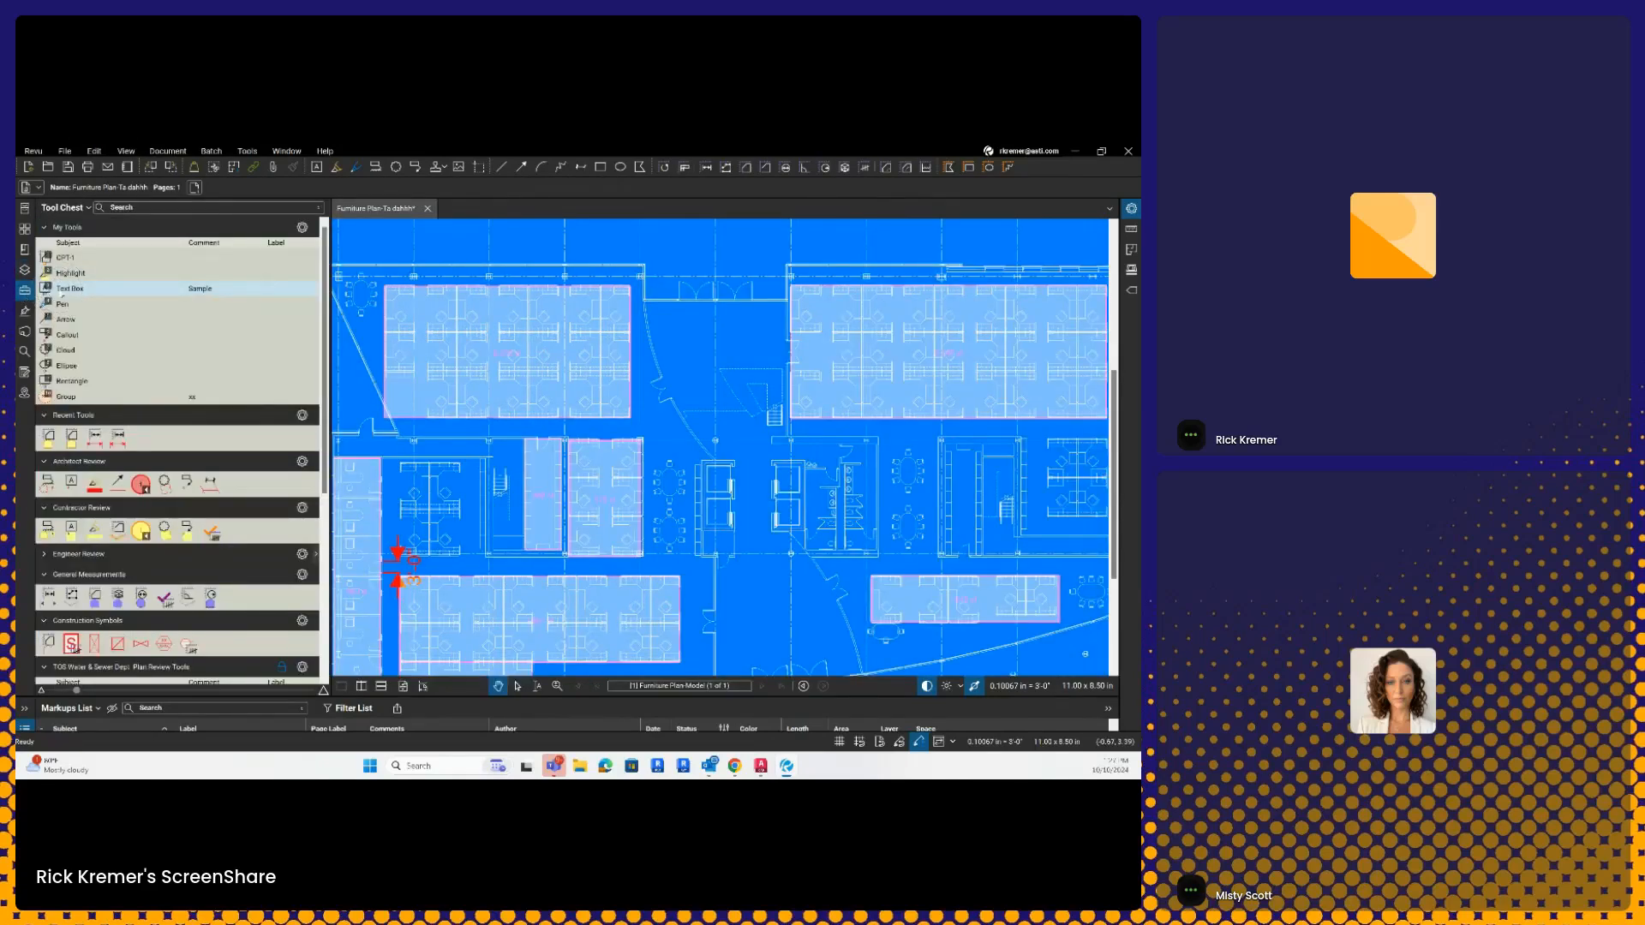
left_click(755, 526)
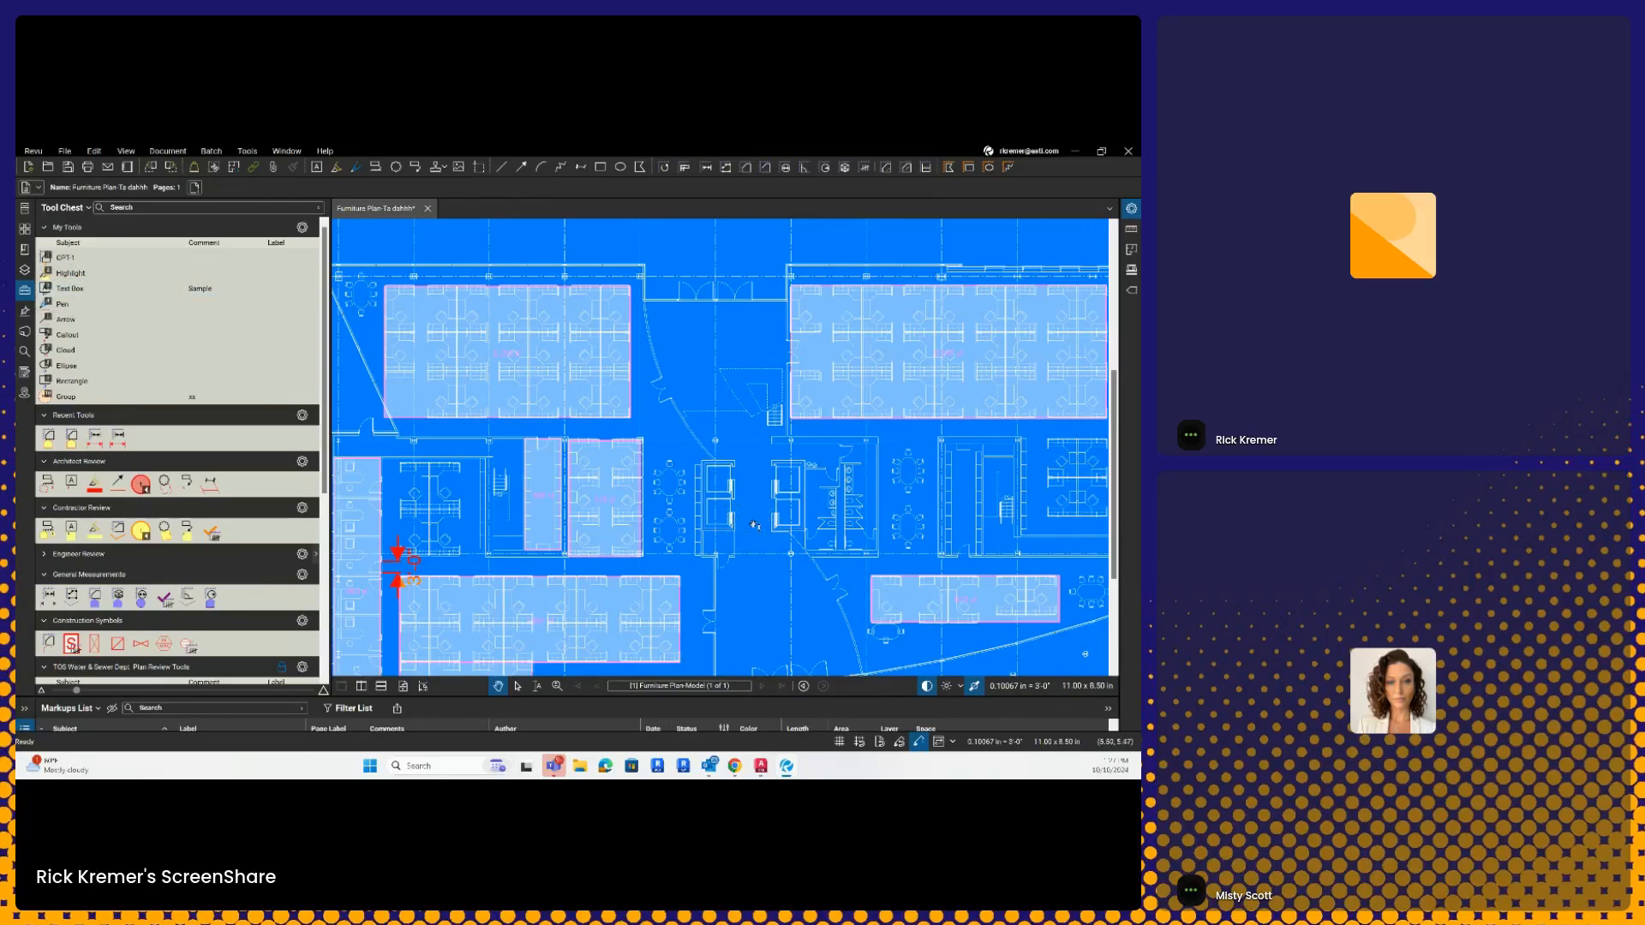
left_click(926, 686)
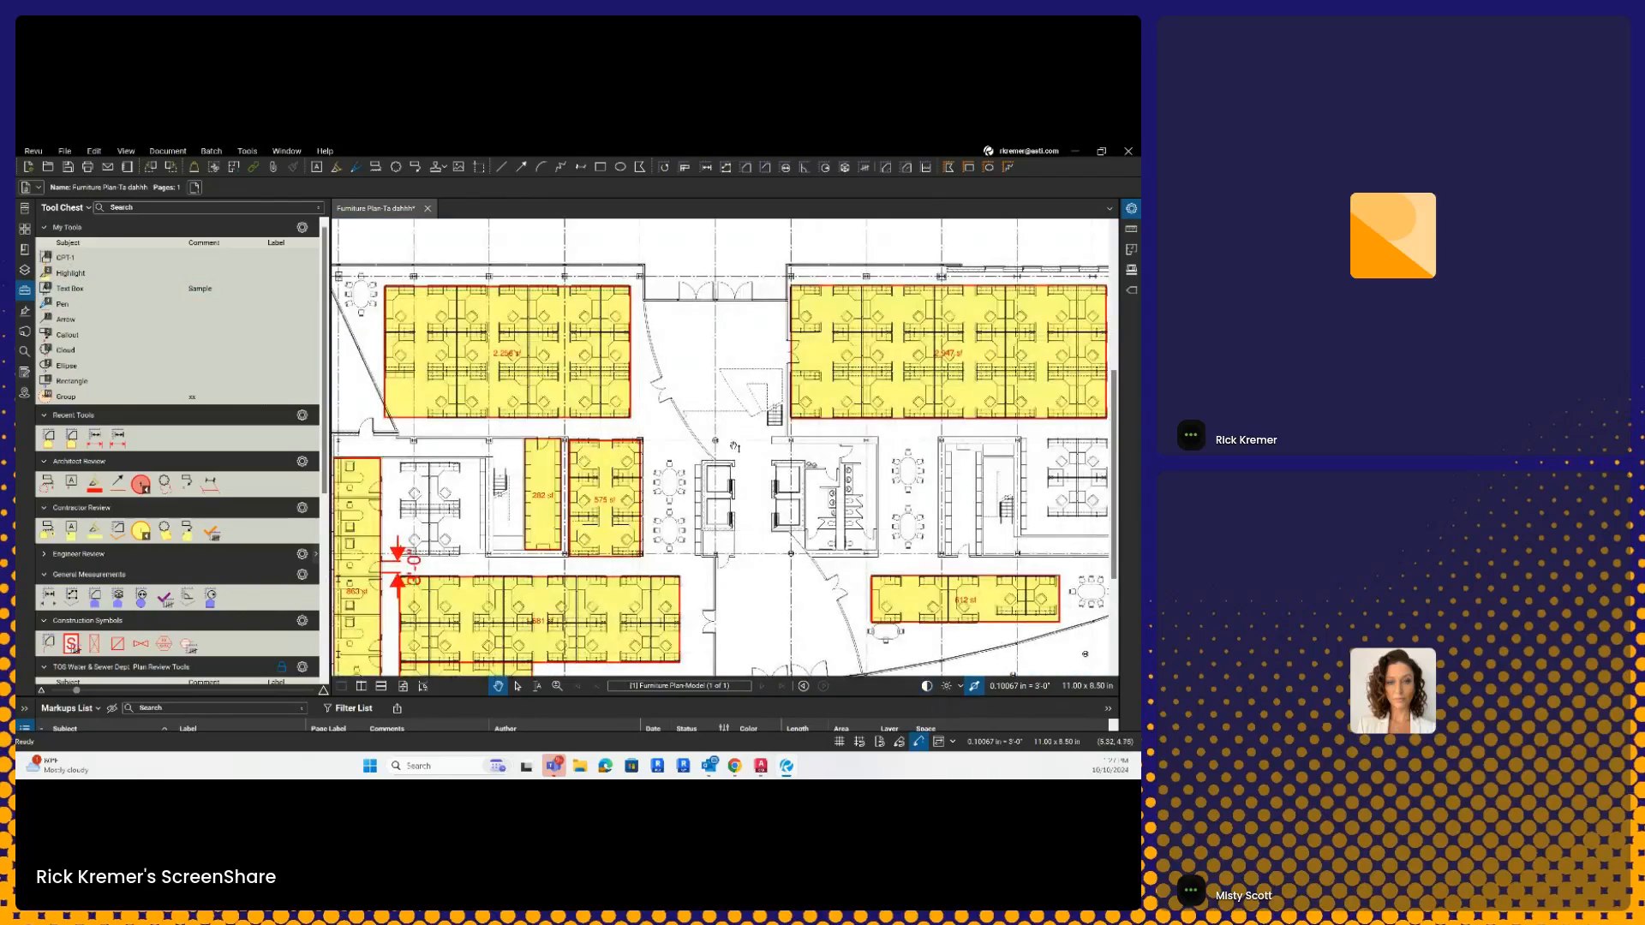
Step: Draw two thick gray lines in the blank area below the floor plan and display them in Dark Mode
scroll(838, 573, "down", 6)
left_click_drag(611, 317, 607, 312)
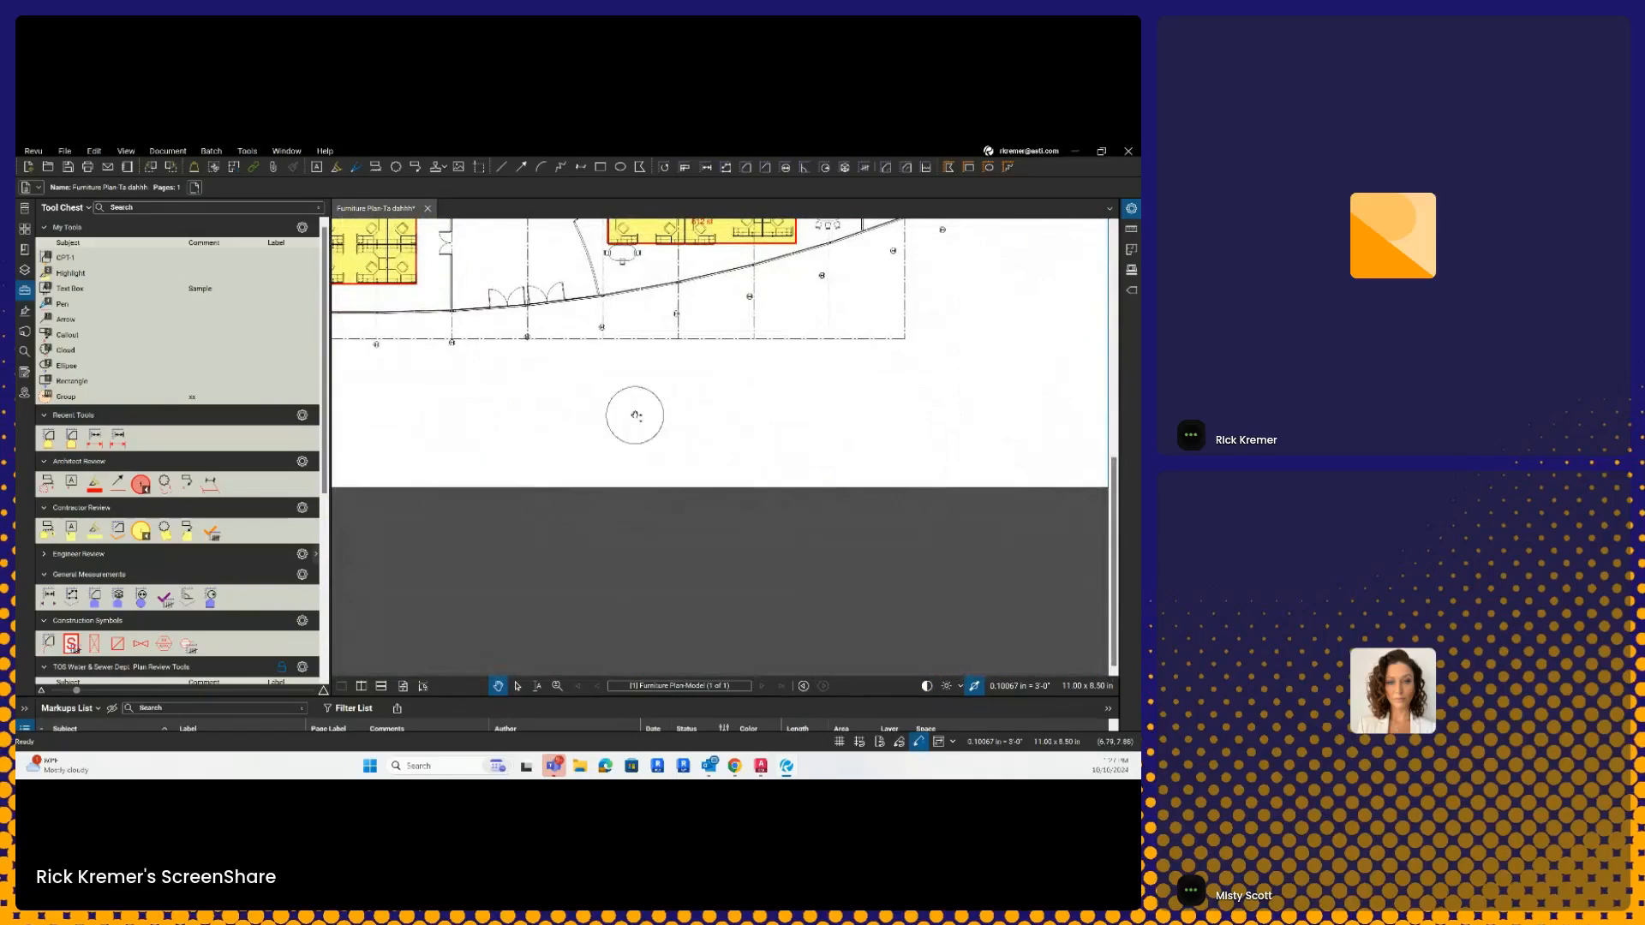
left_click(501, 167)
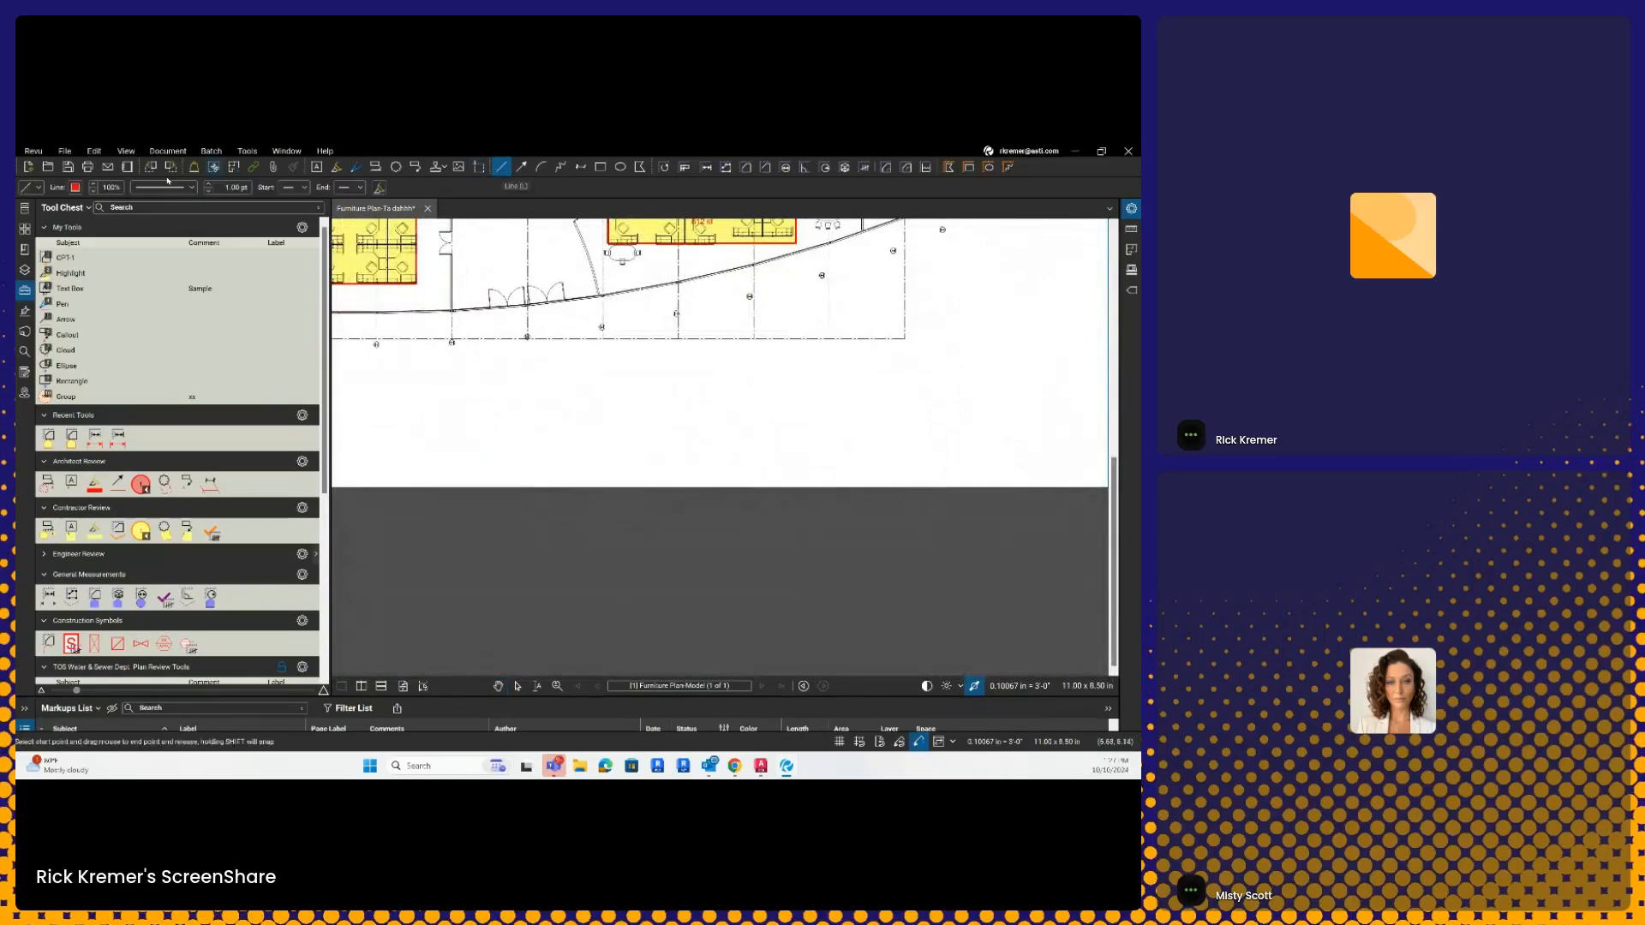
left_click(75, 188)
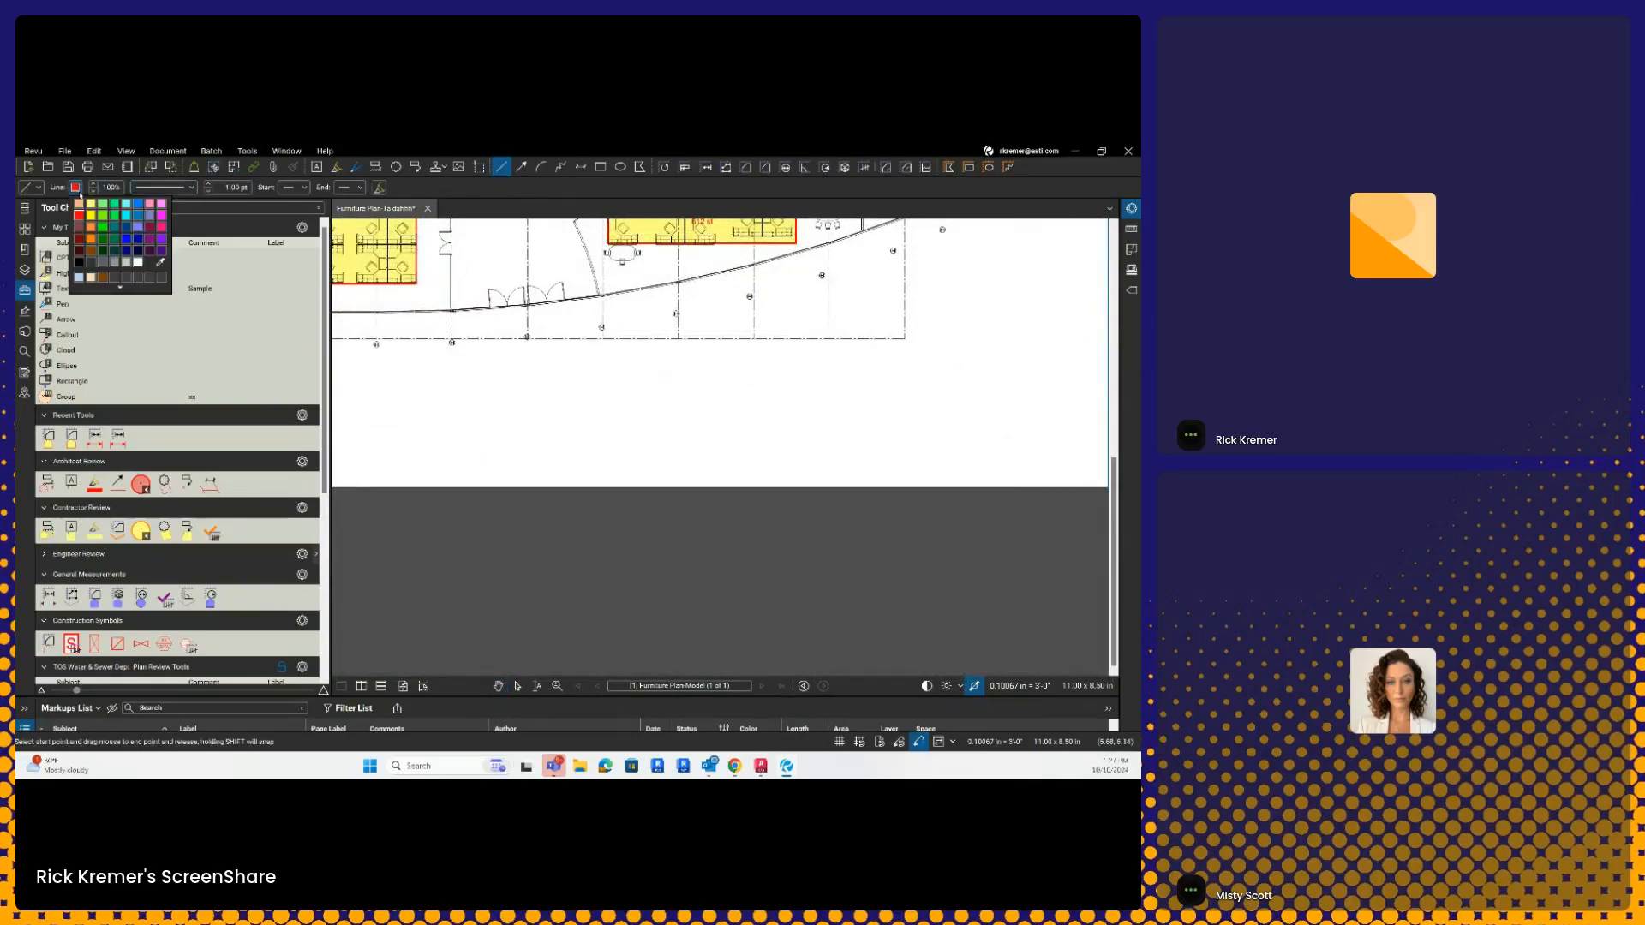
left_click(111, 275)
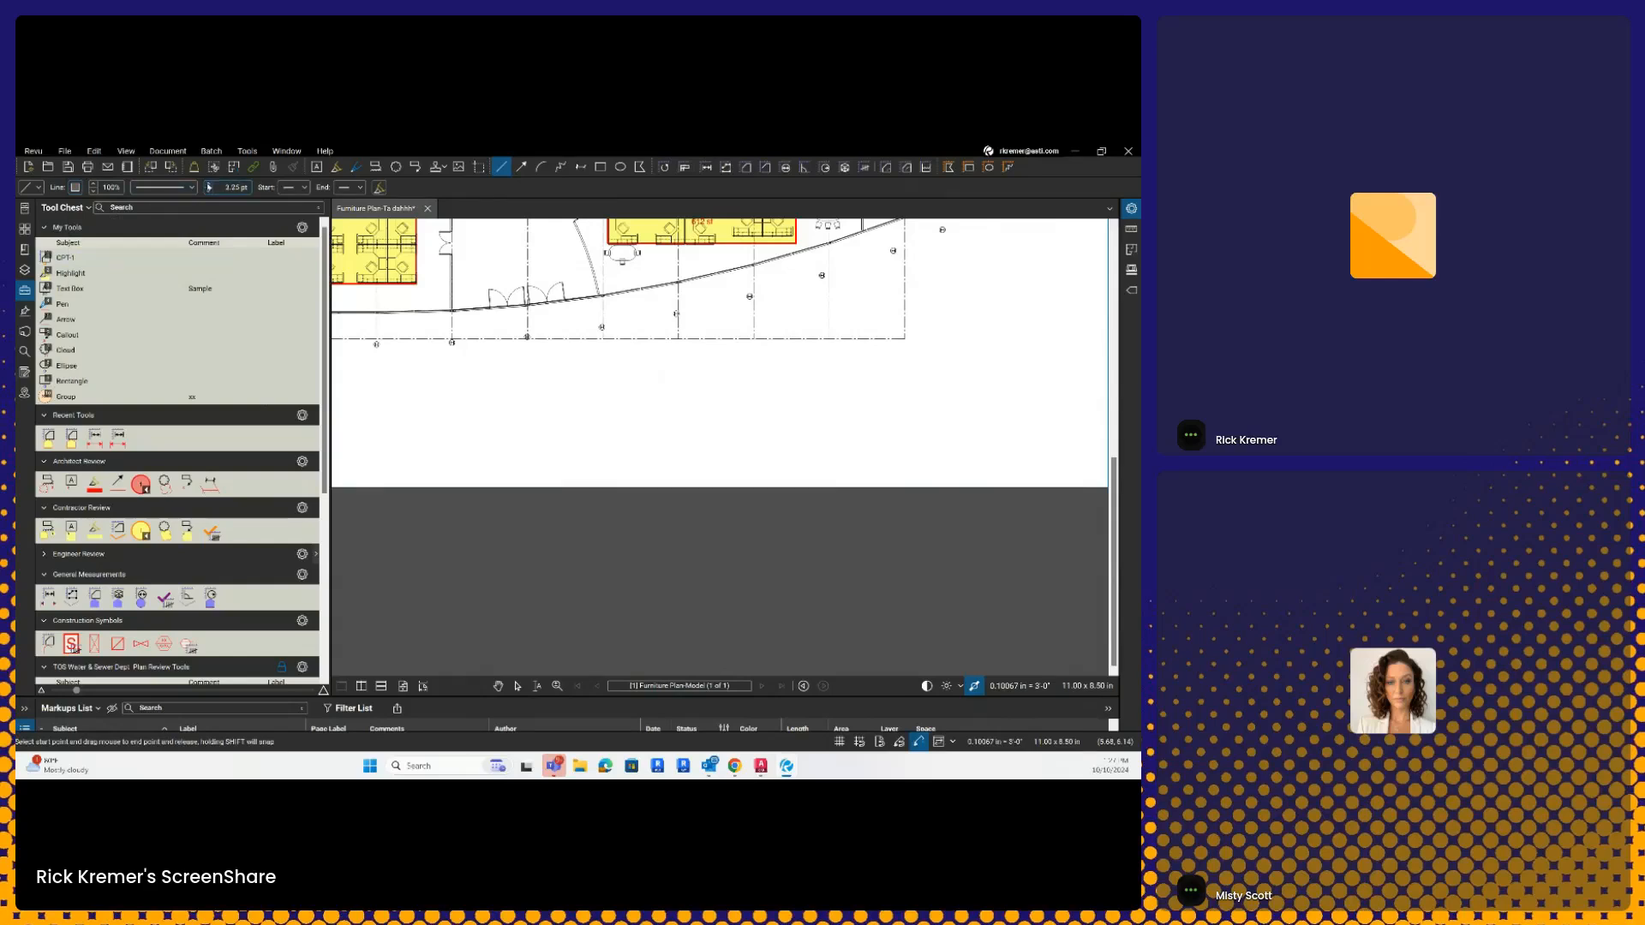
mouse_move(503, 409)
left_mouse_down()
mouse_move(615, 410)
mouse_move(645, 390)
left_mouse_up()
key("Escape")
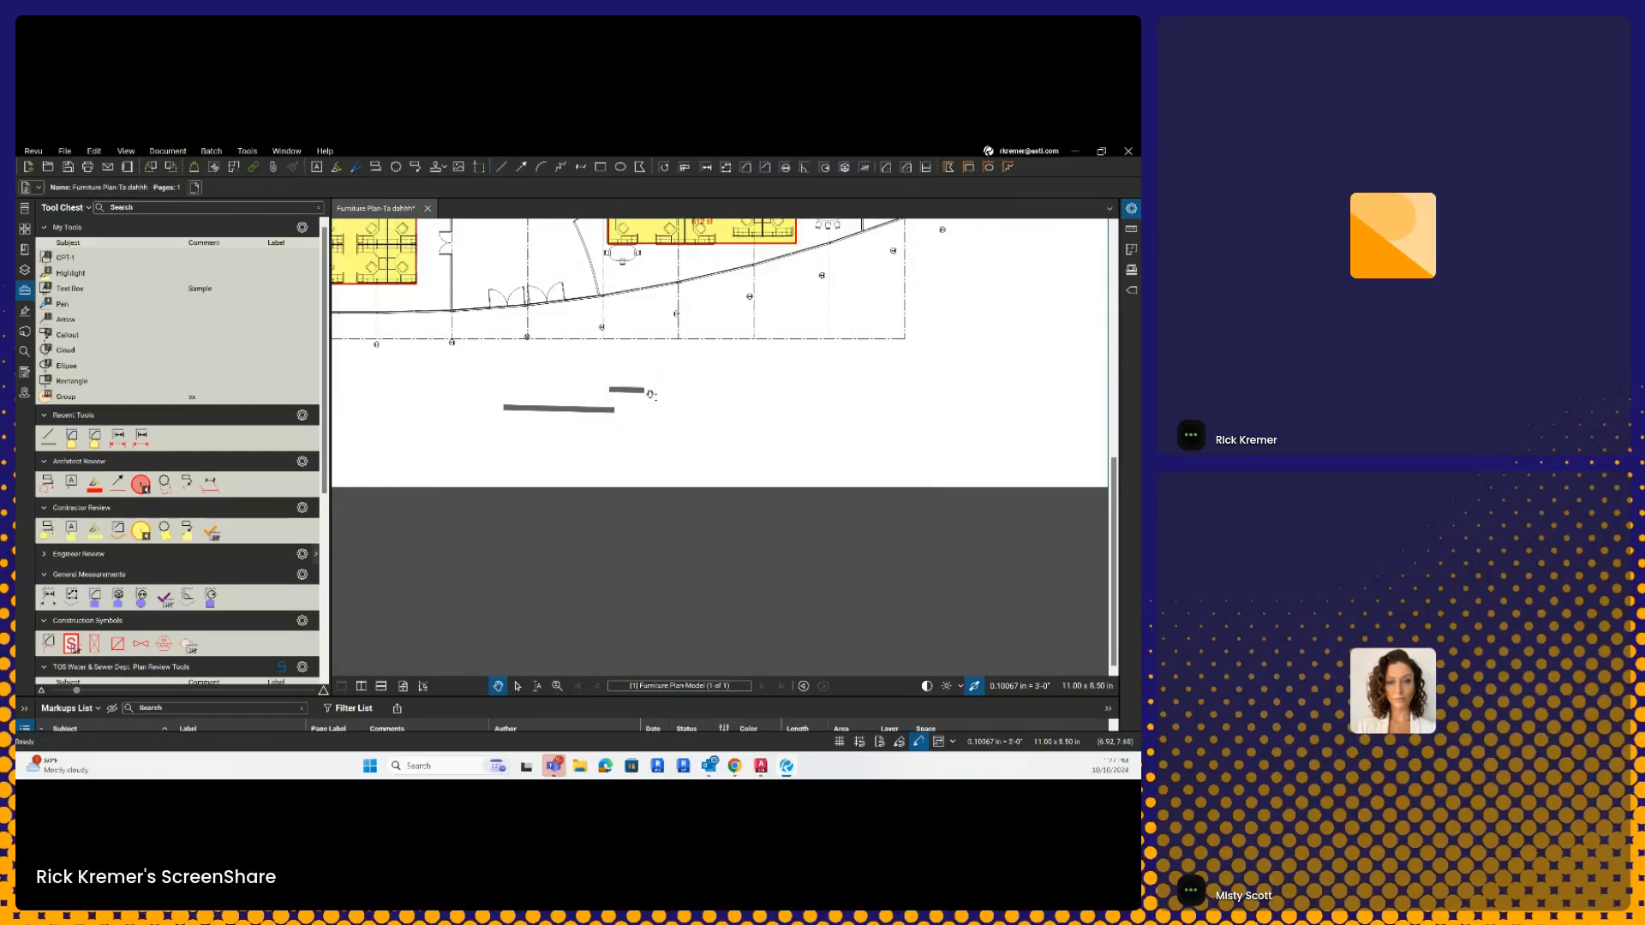
left_click(926, 686)
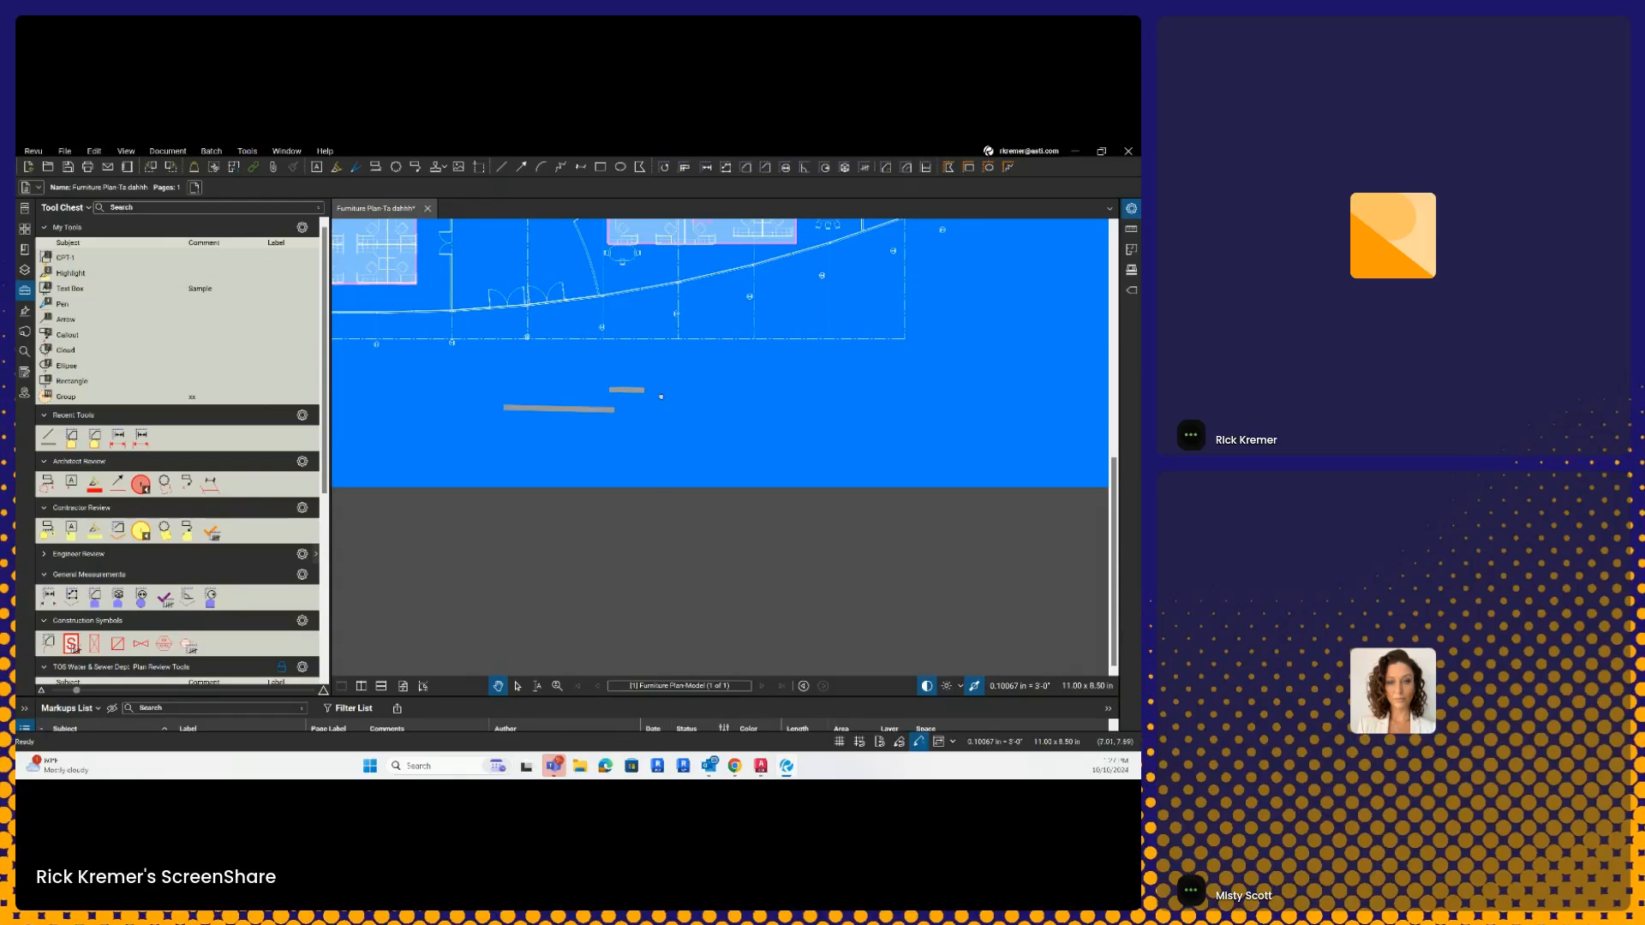
left_click_drag(664, 397, 710, 480)
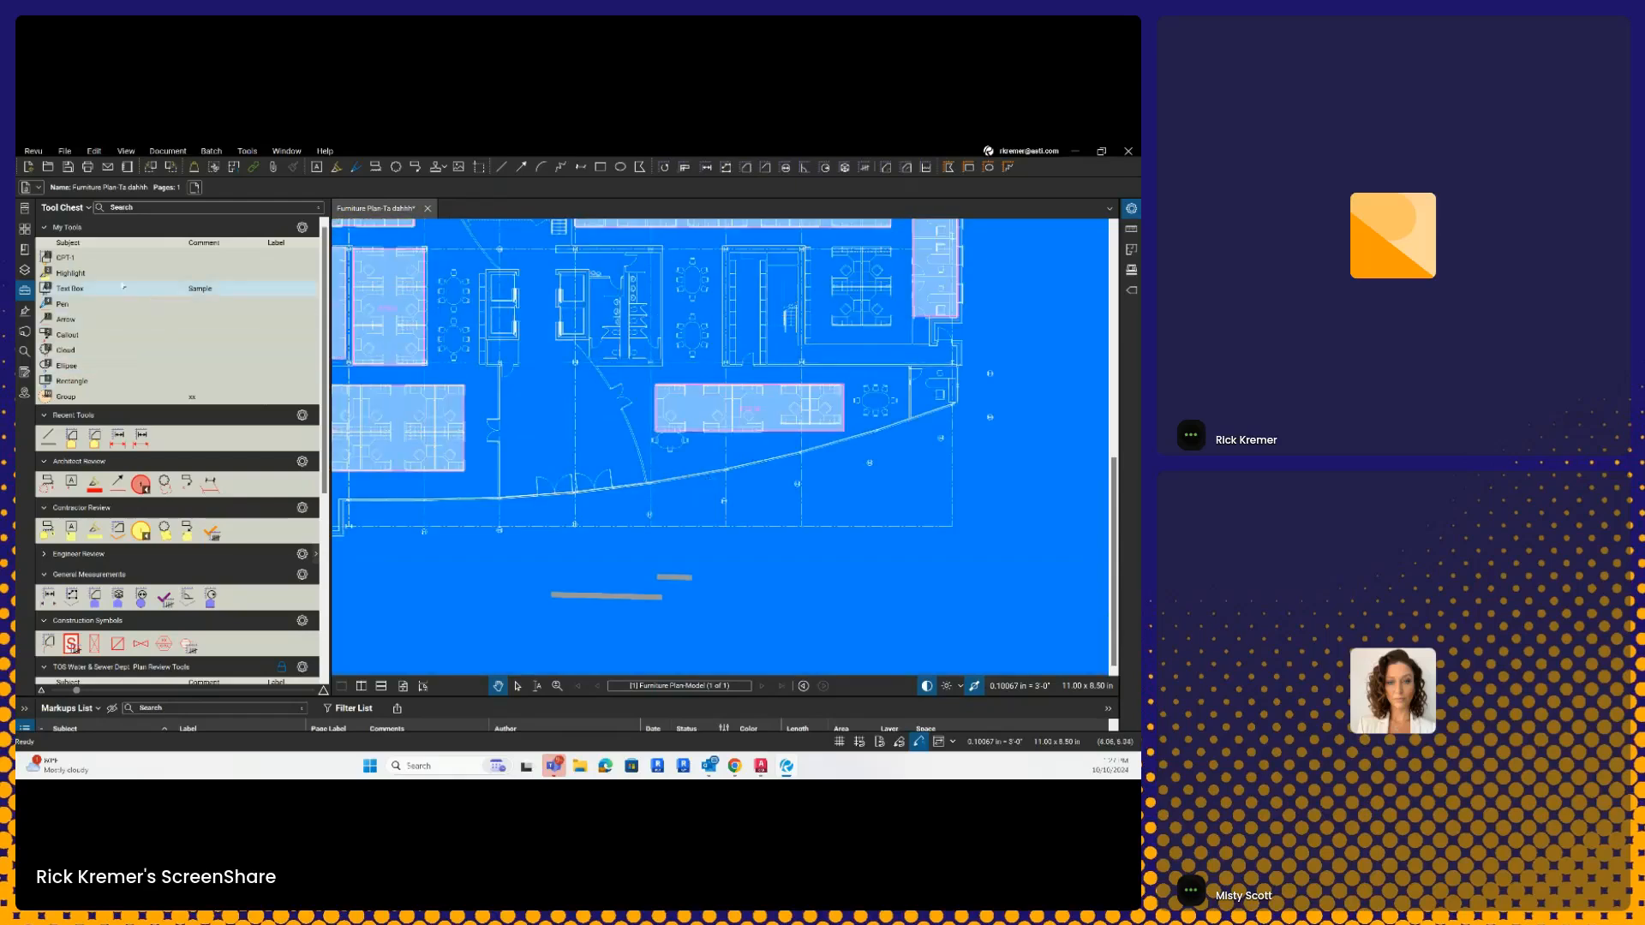
Step: Show the Contractor Review tools in detail mode and add their cloud callout to the head of My Tools
left_click(101, 257)
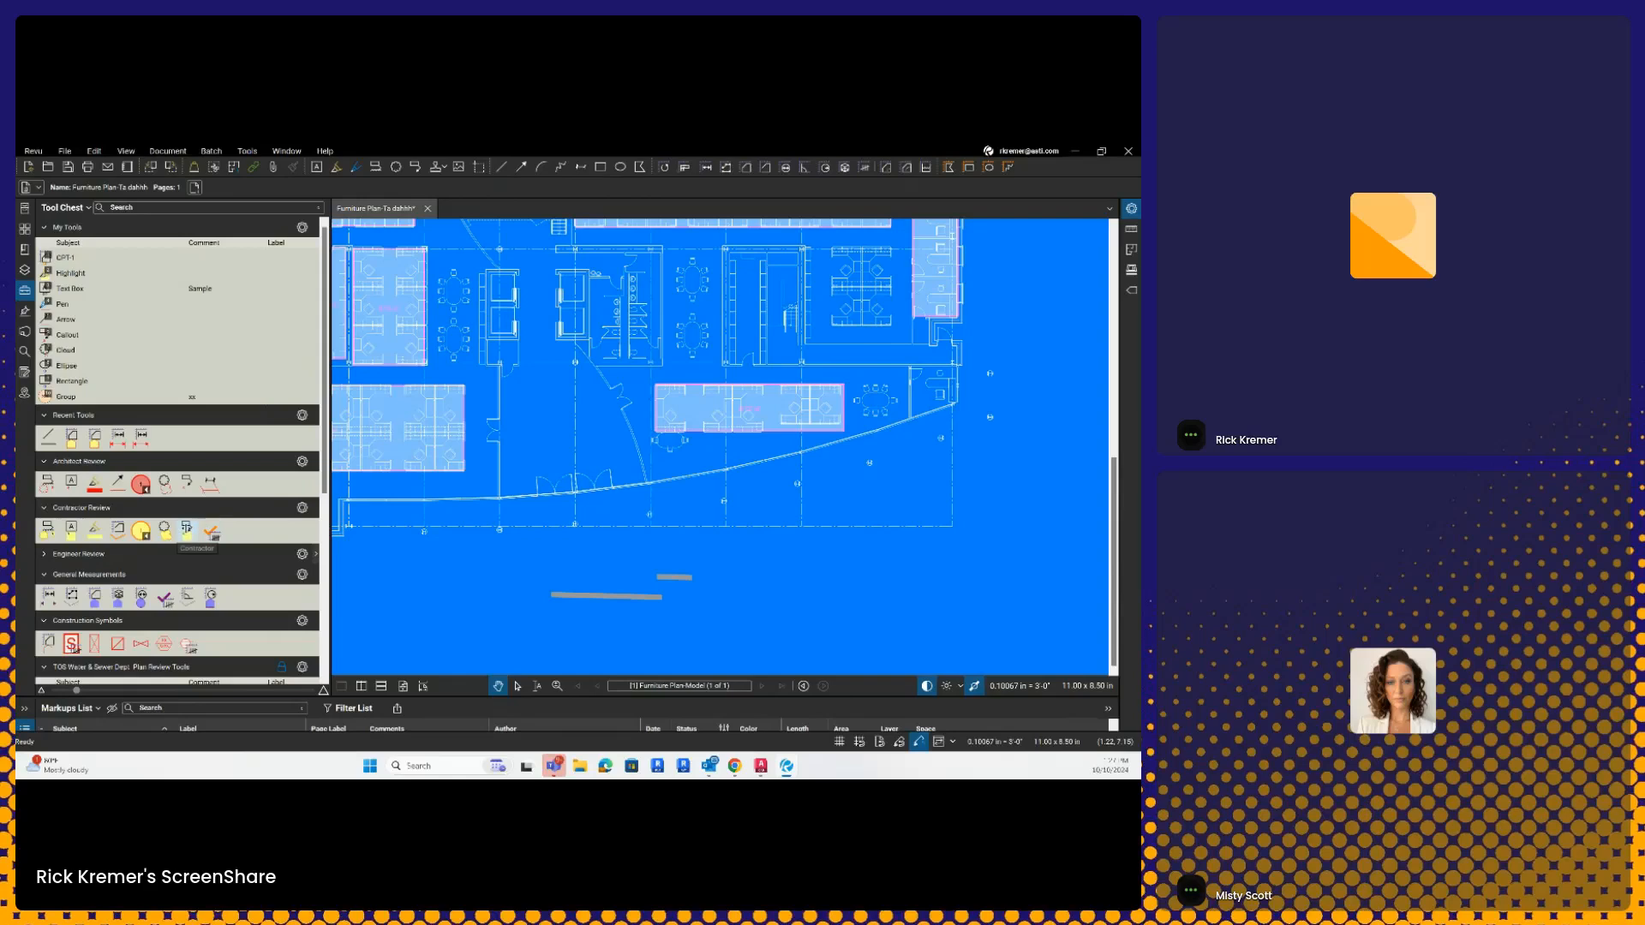
left_click(302, 507)
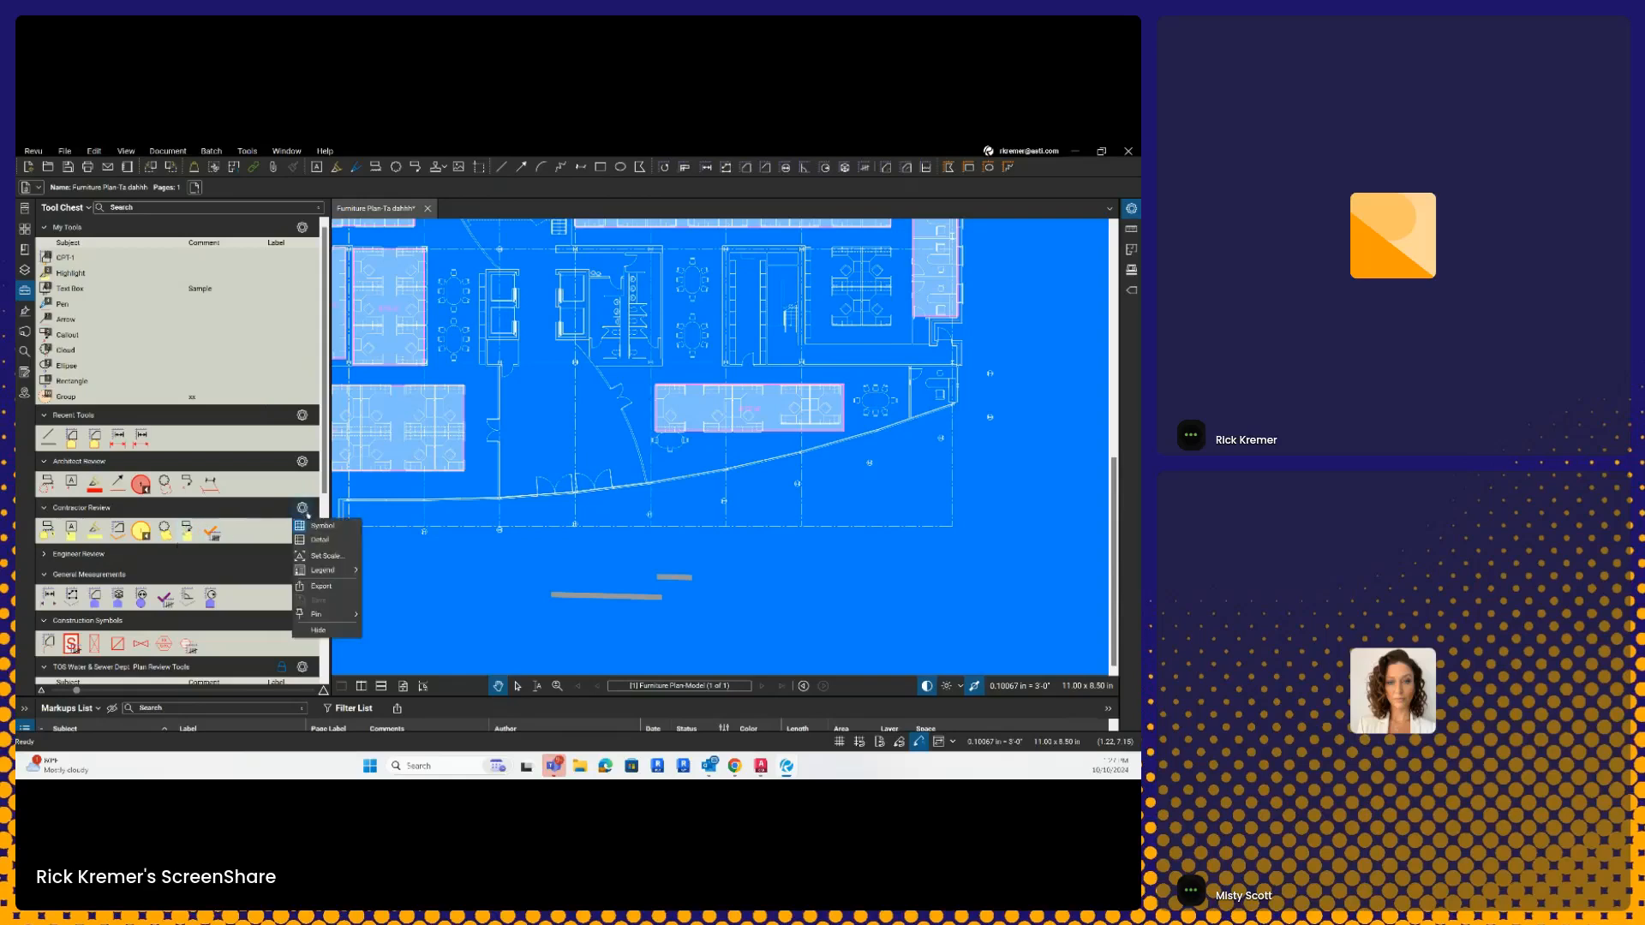
left_click(319, 539)
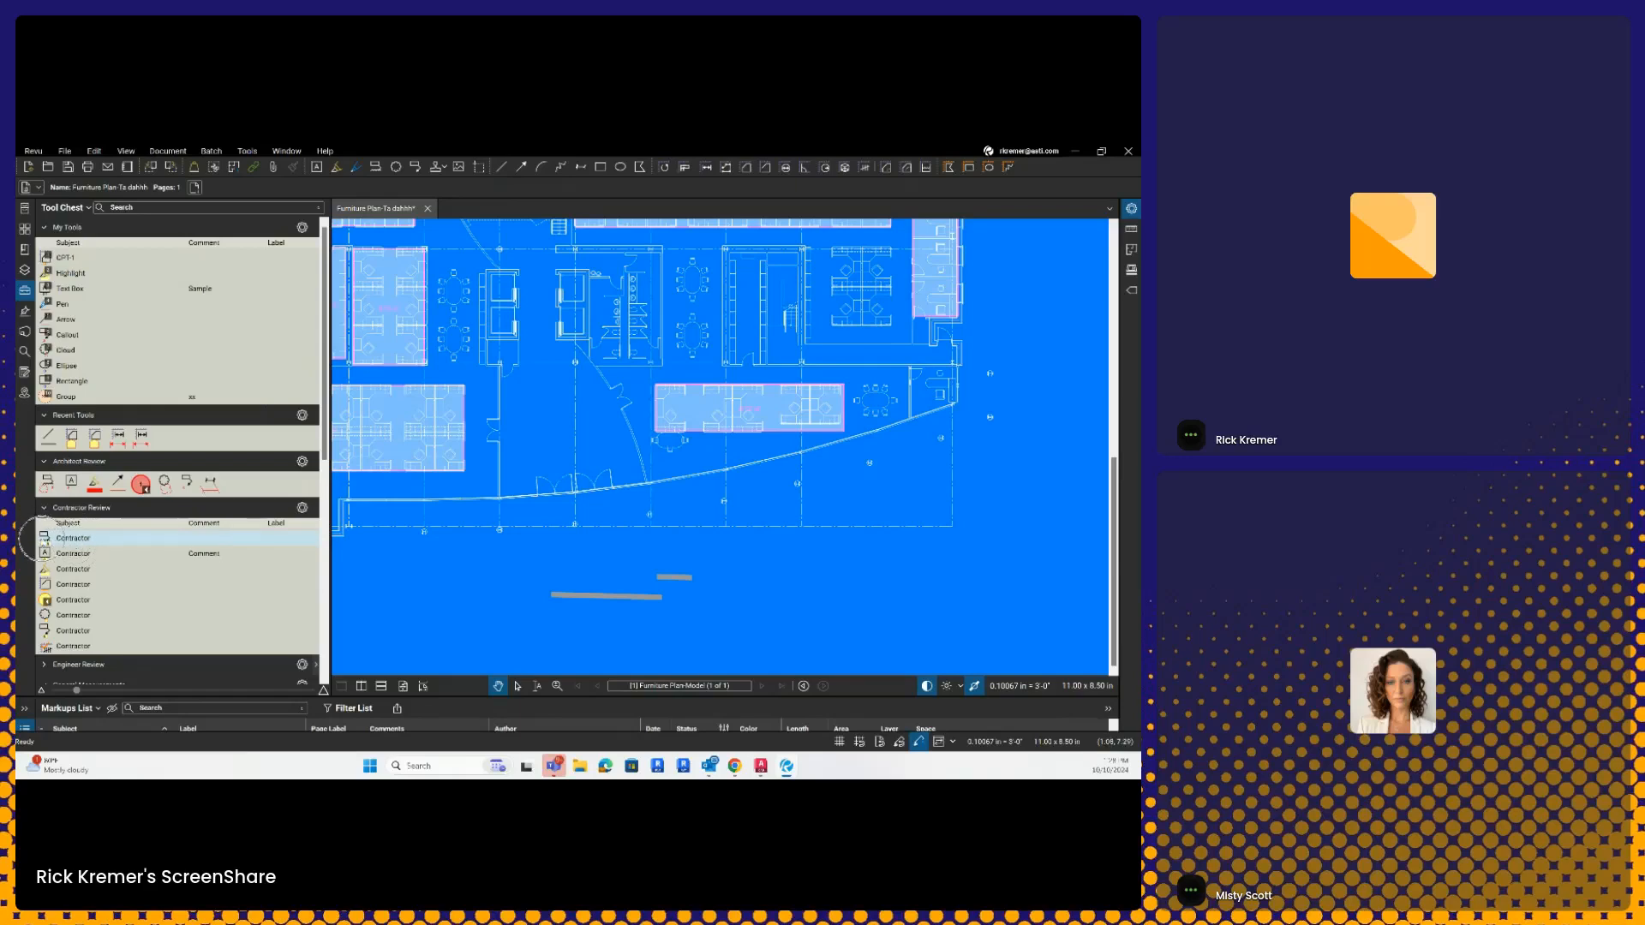
left_click_drag(73, 538, 76, 259)
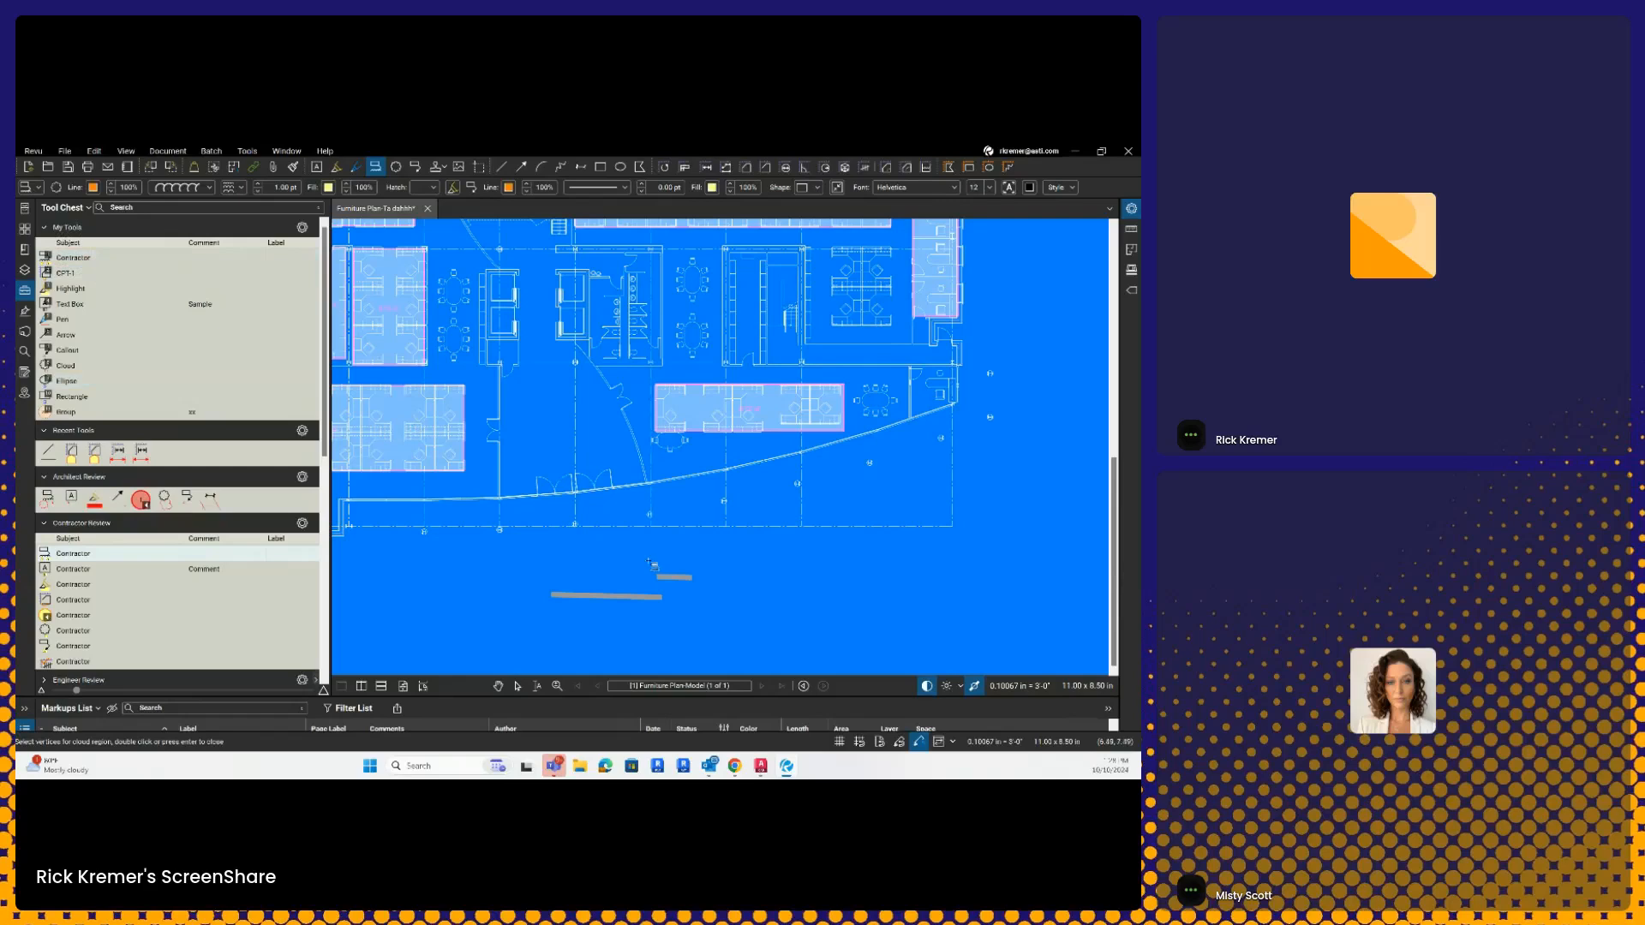
key("Escape")
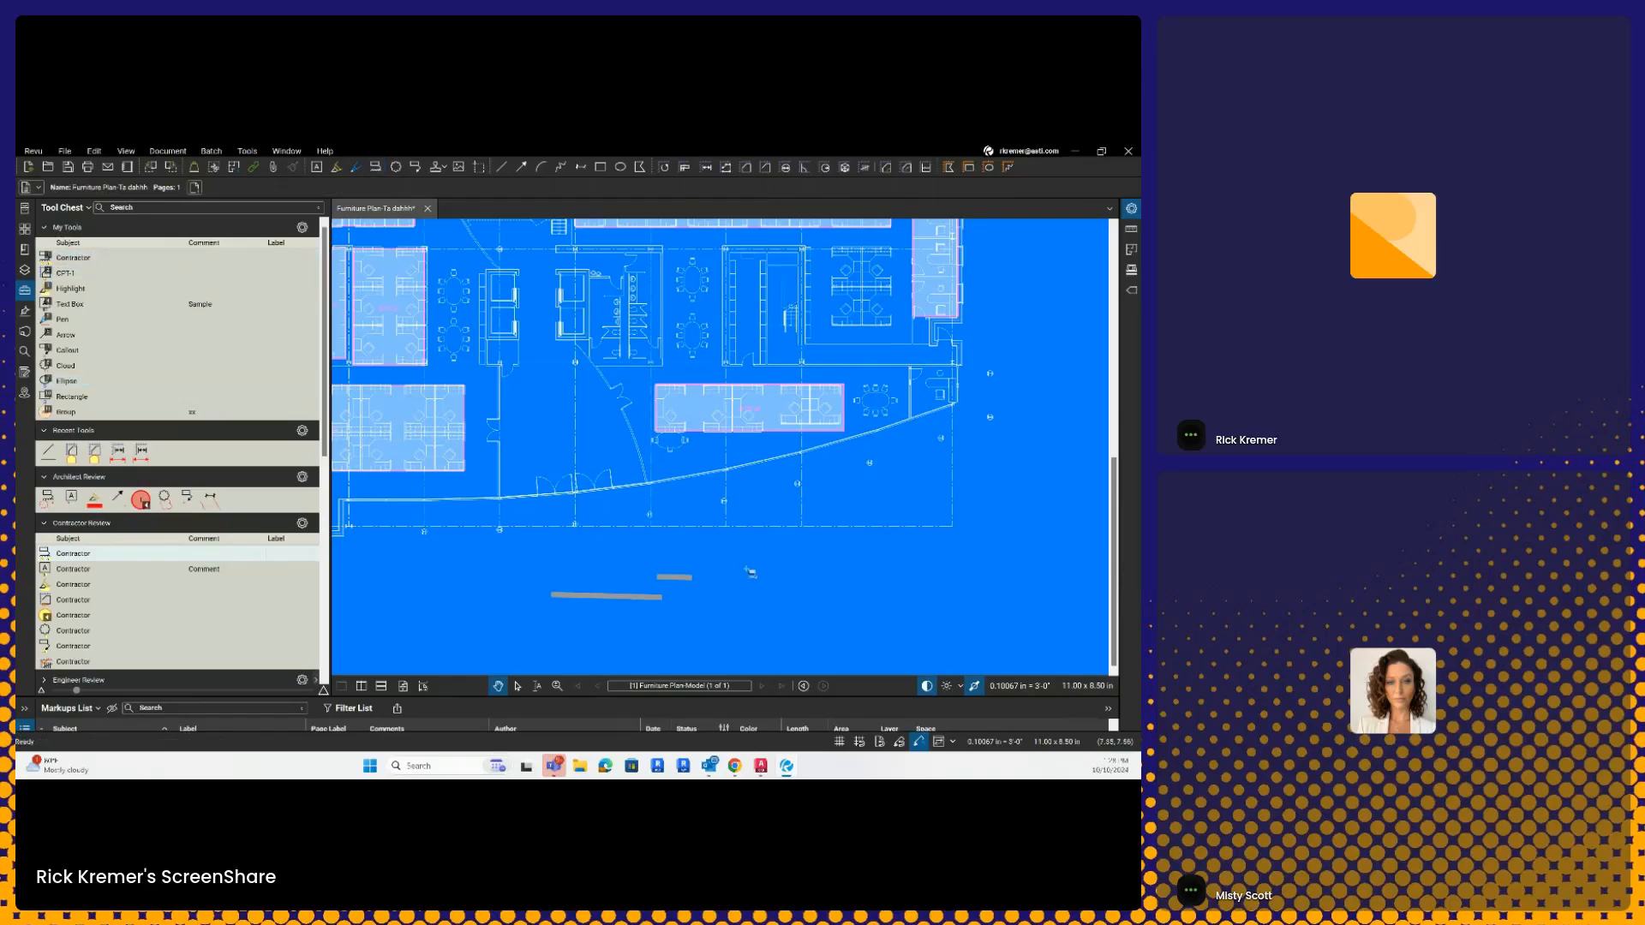
key("1")
left_click_drag(712, 461, 739, 483)
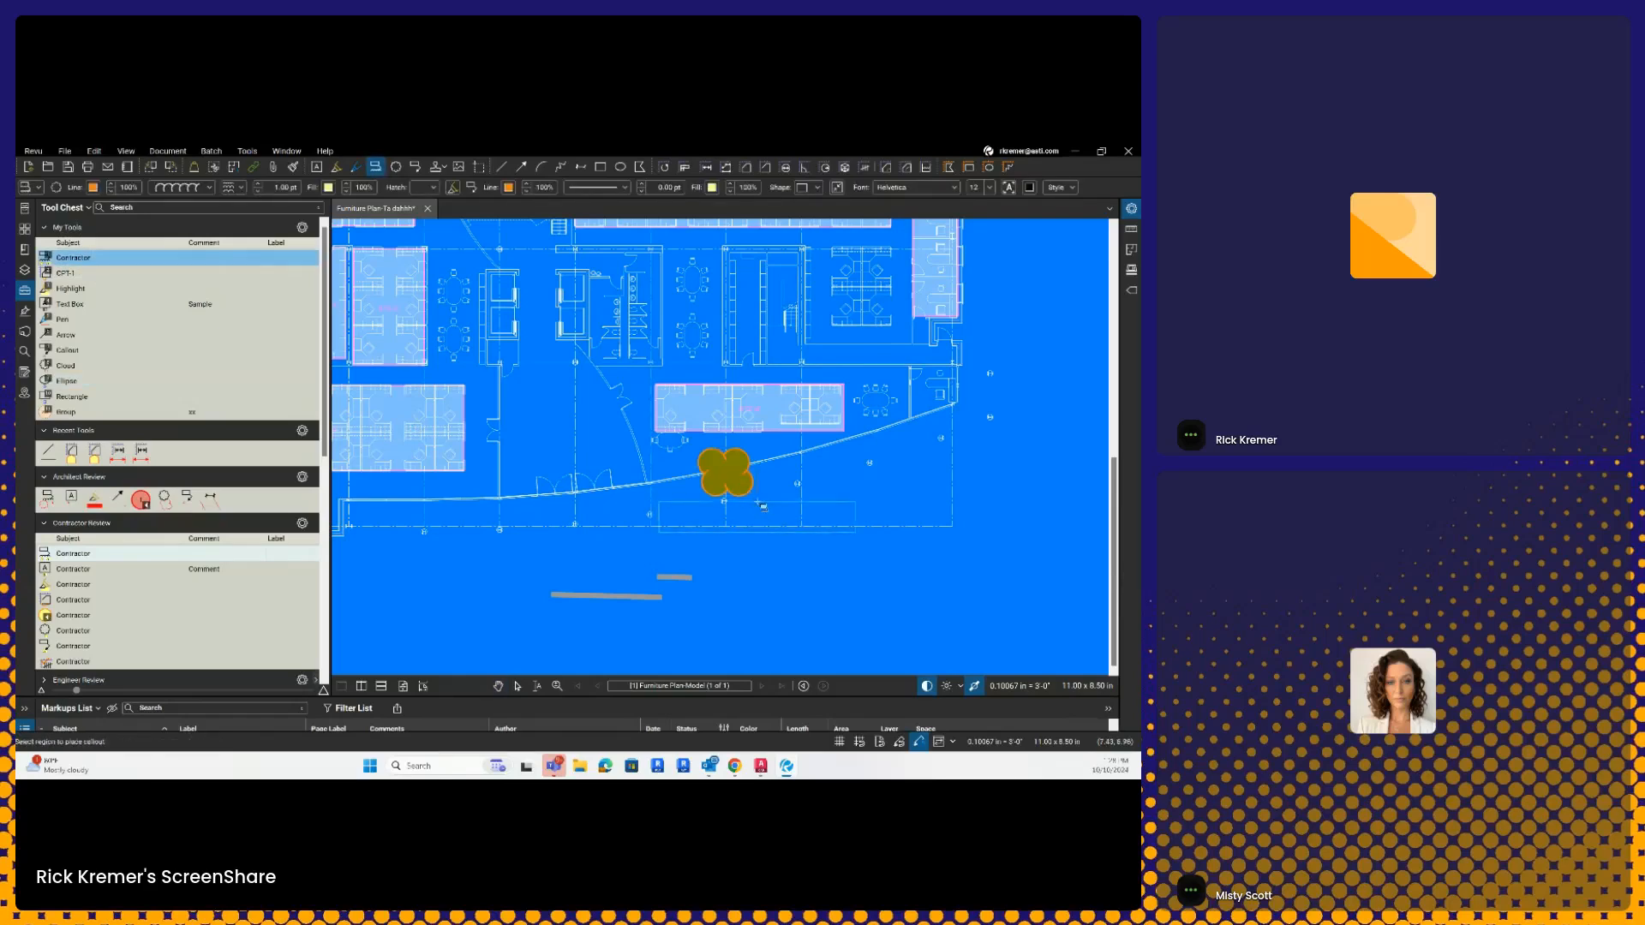
left_click(849, 581)
type("asasdasda")
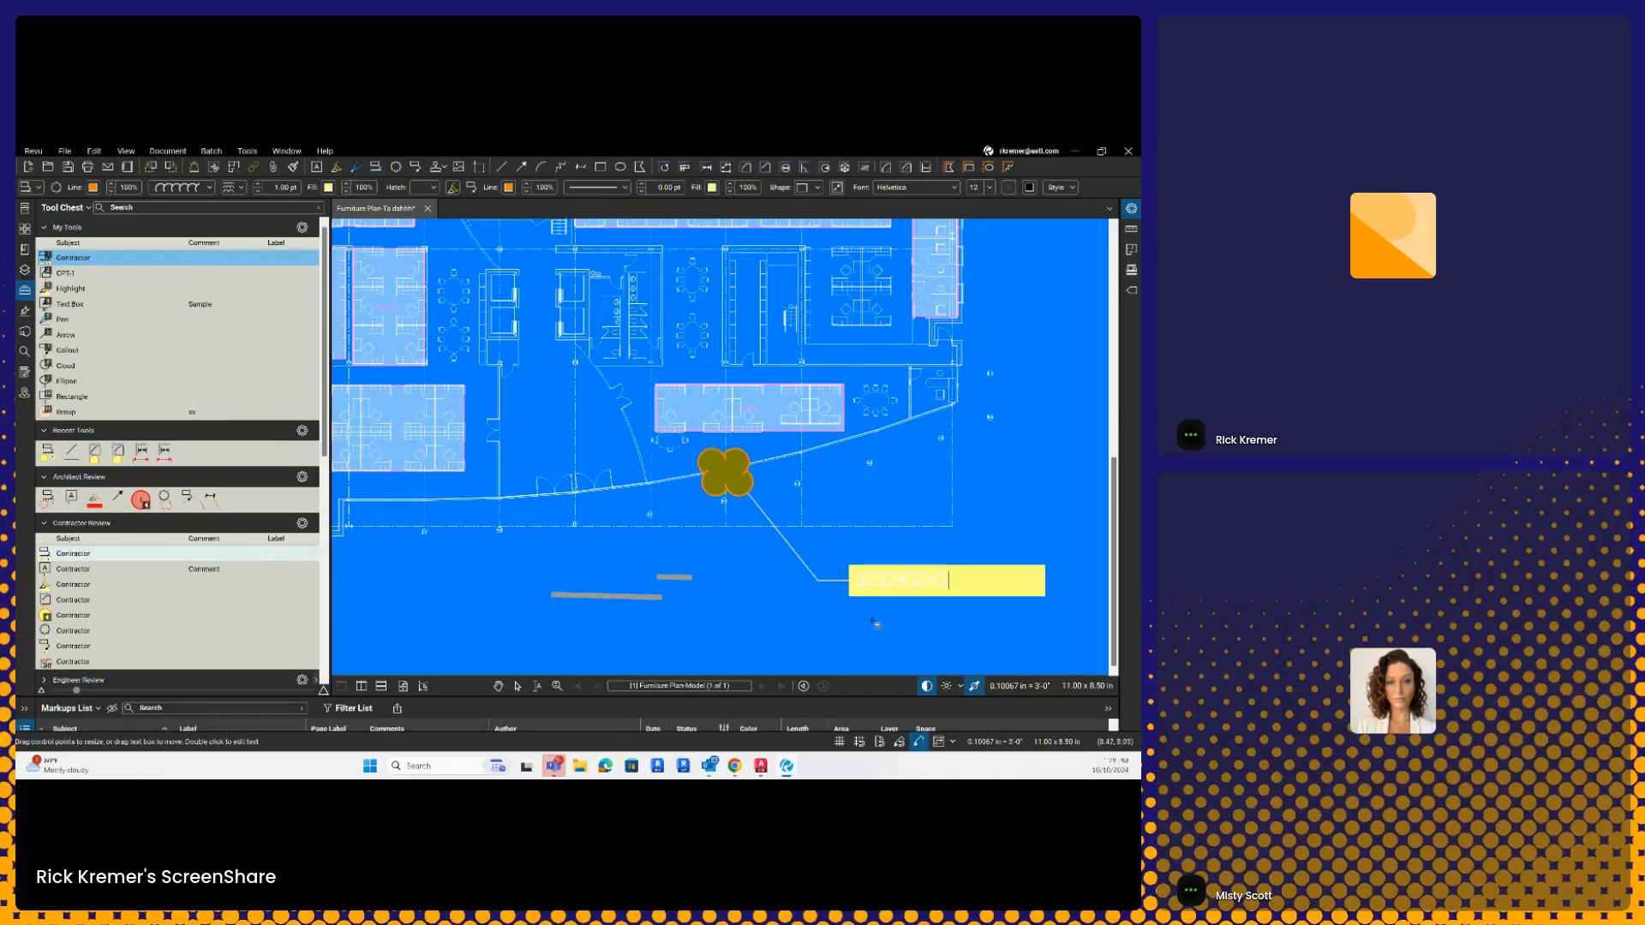
key("Escape")
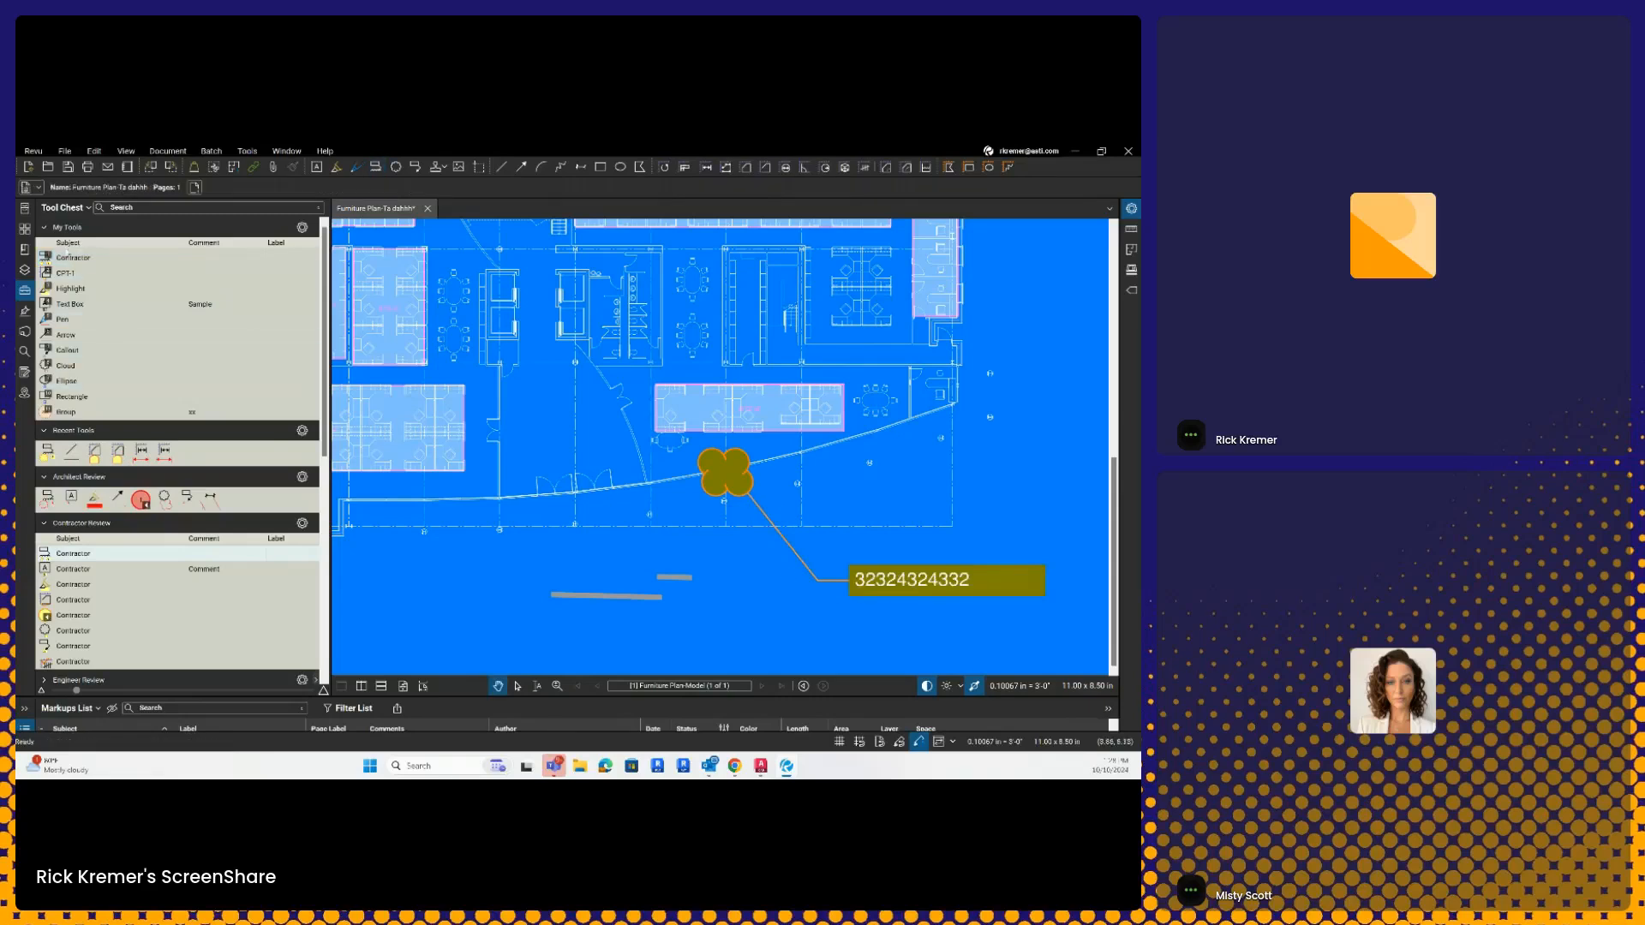
Step: Copy the Contractor check mark count tool from Contractor Review to the first position in My Tools
key("ctrl")
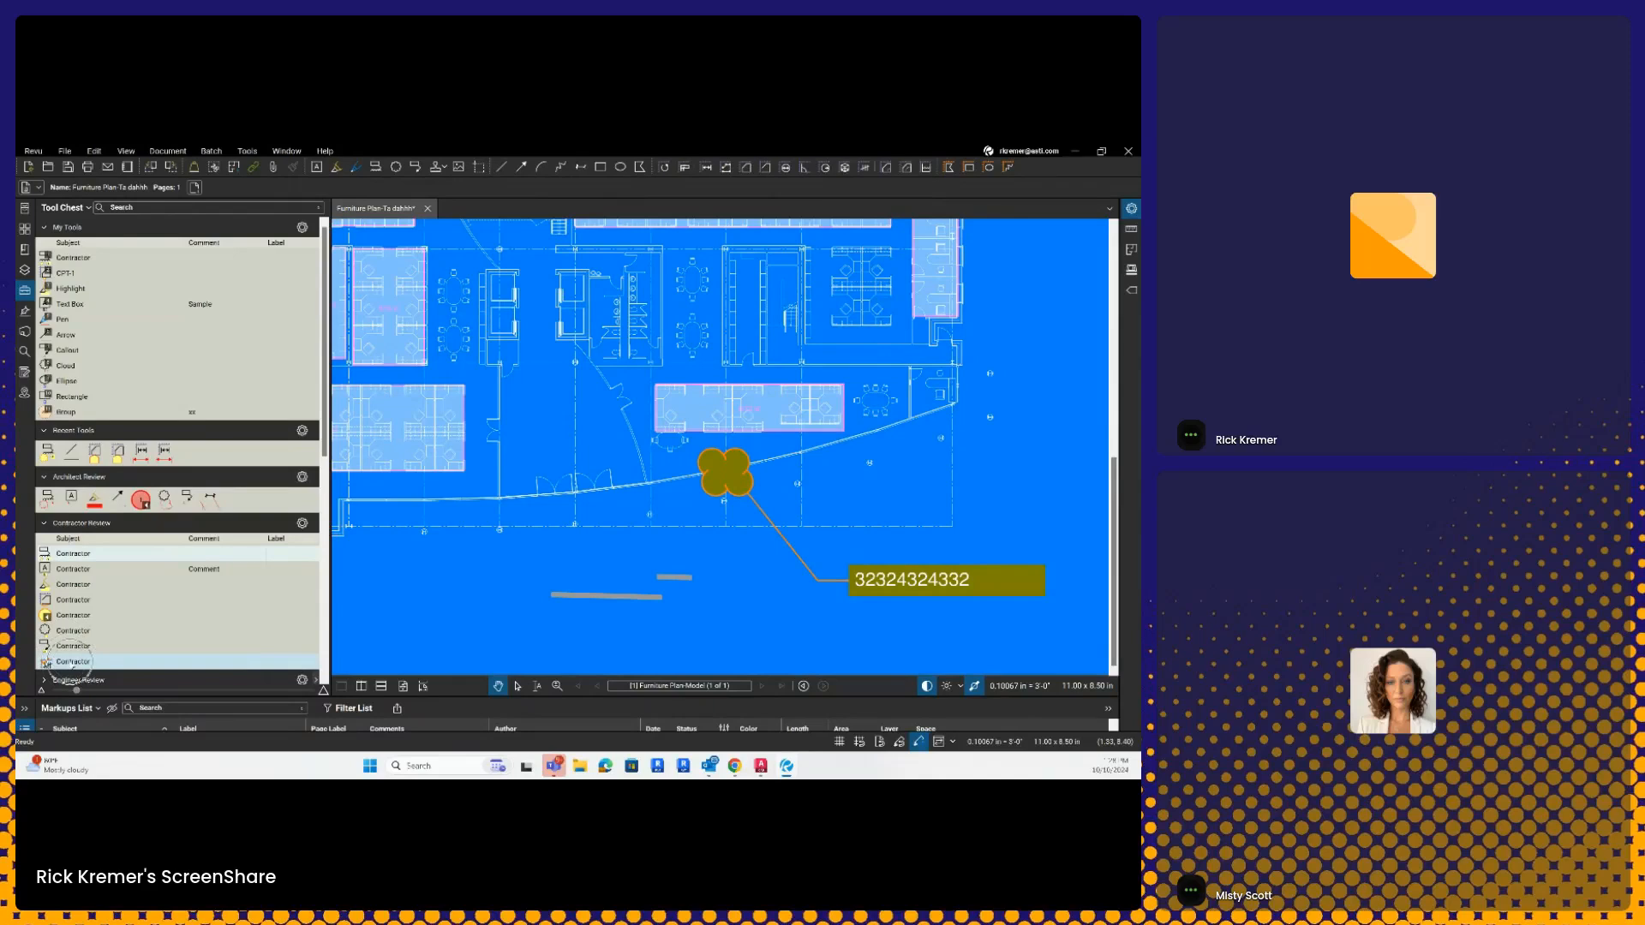
left_click_drag(61, 664, 100, 257)
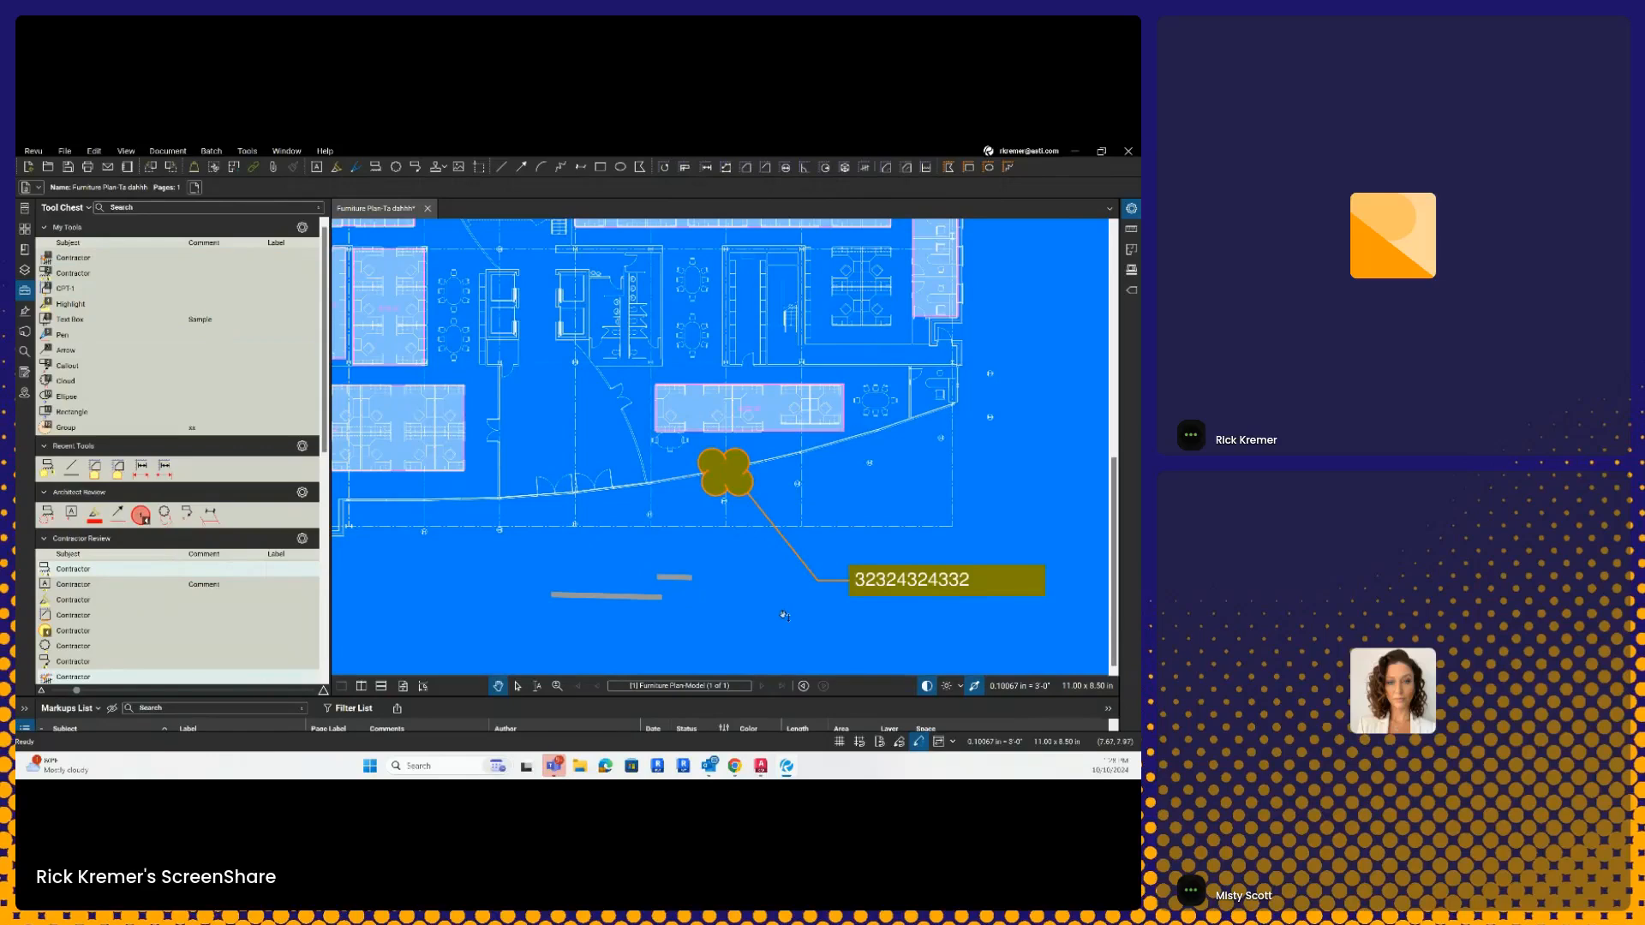
Step: Count eight points around the rooms between the central core and the right-hand desks with the Contractor check mark tool
left_click_drag(787, 617, 943, 599)
left_click_drag(786, 489, 774, 608)
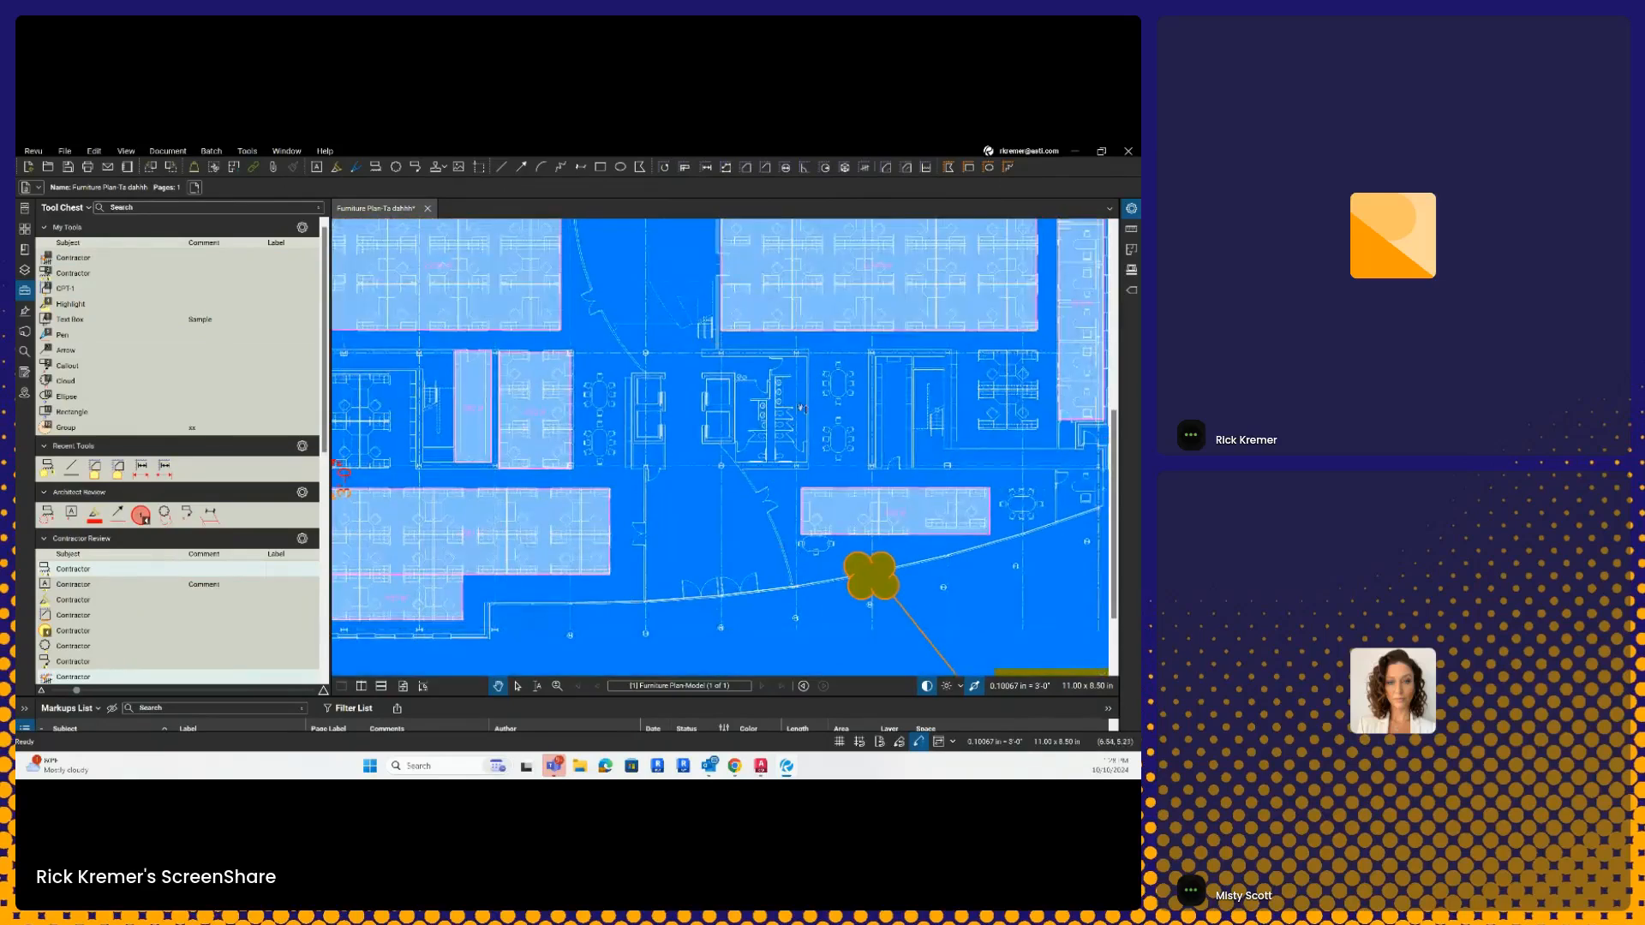
key("1")
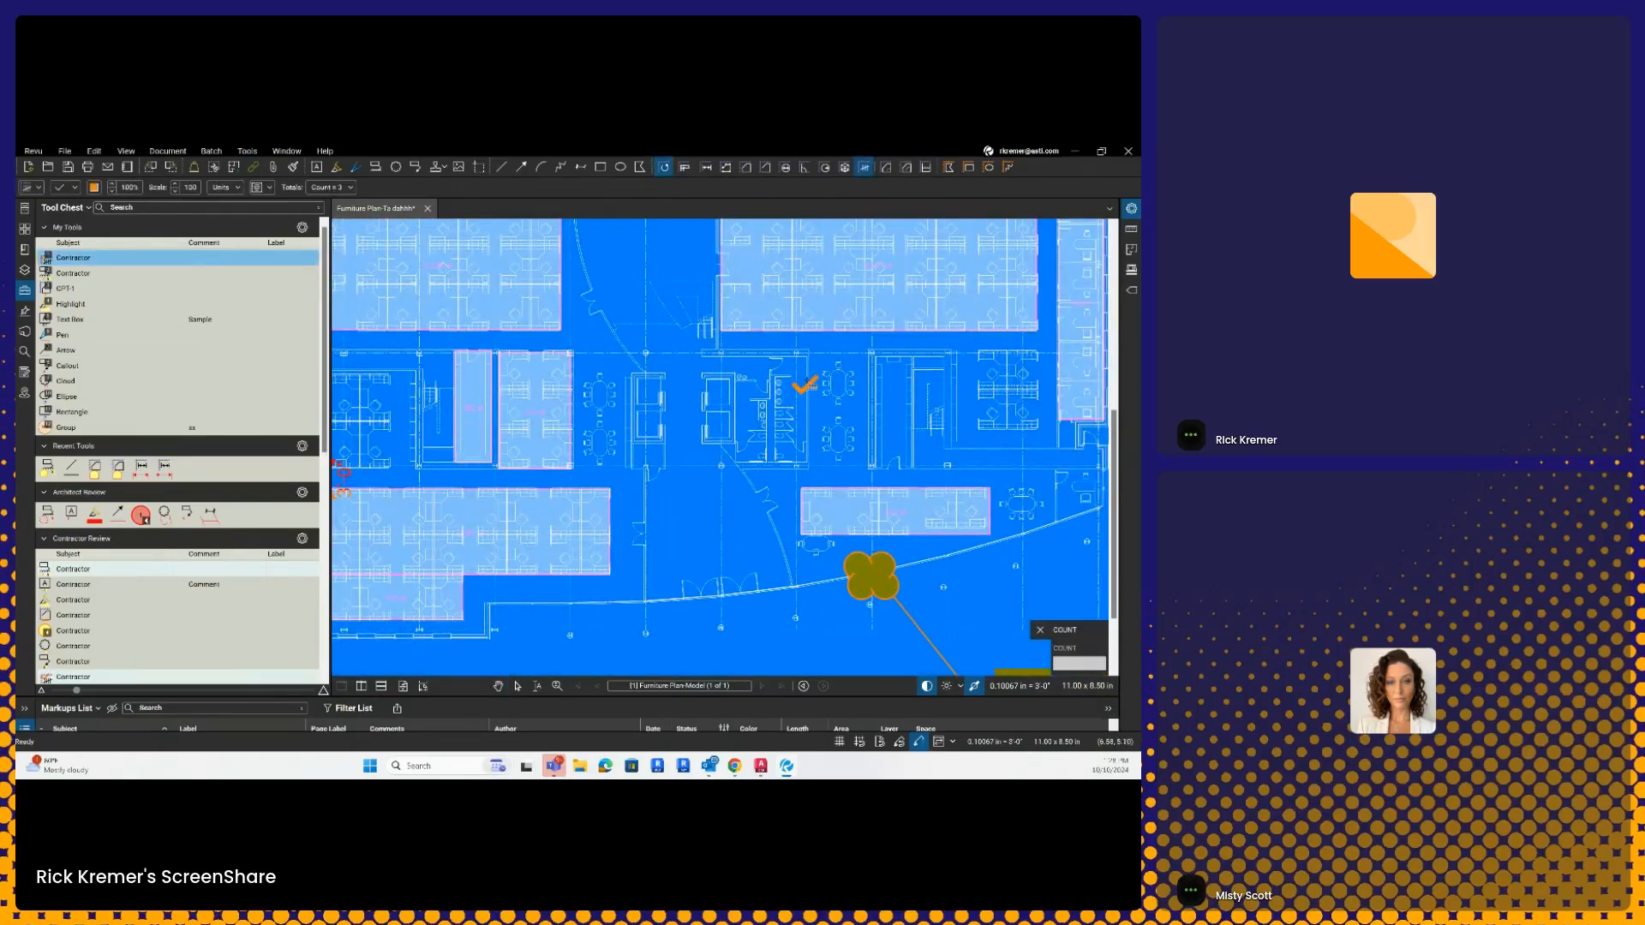
left_click(809, 355)
left_click(812, 460)
left_click(875, 348)
left_click(880, 460)
left_click(959, 461)
left_click(954, 349)
left_click(1010, 347)
left_click(1017, 433)
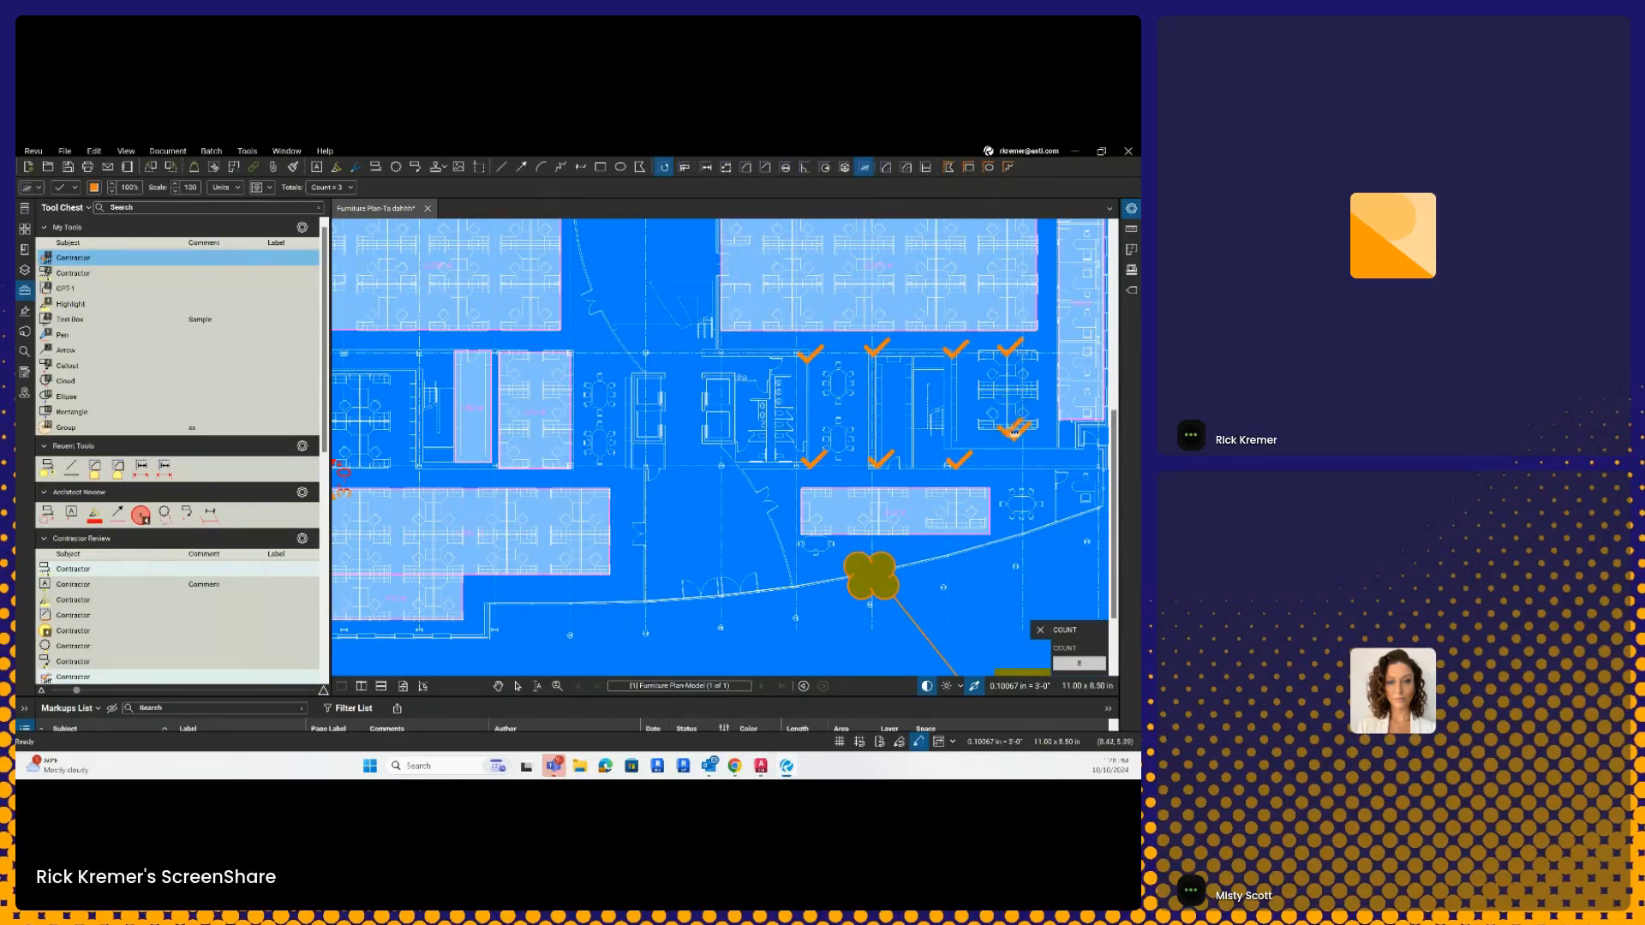
key("Escape")
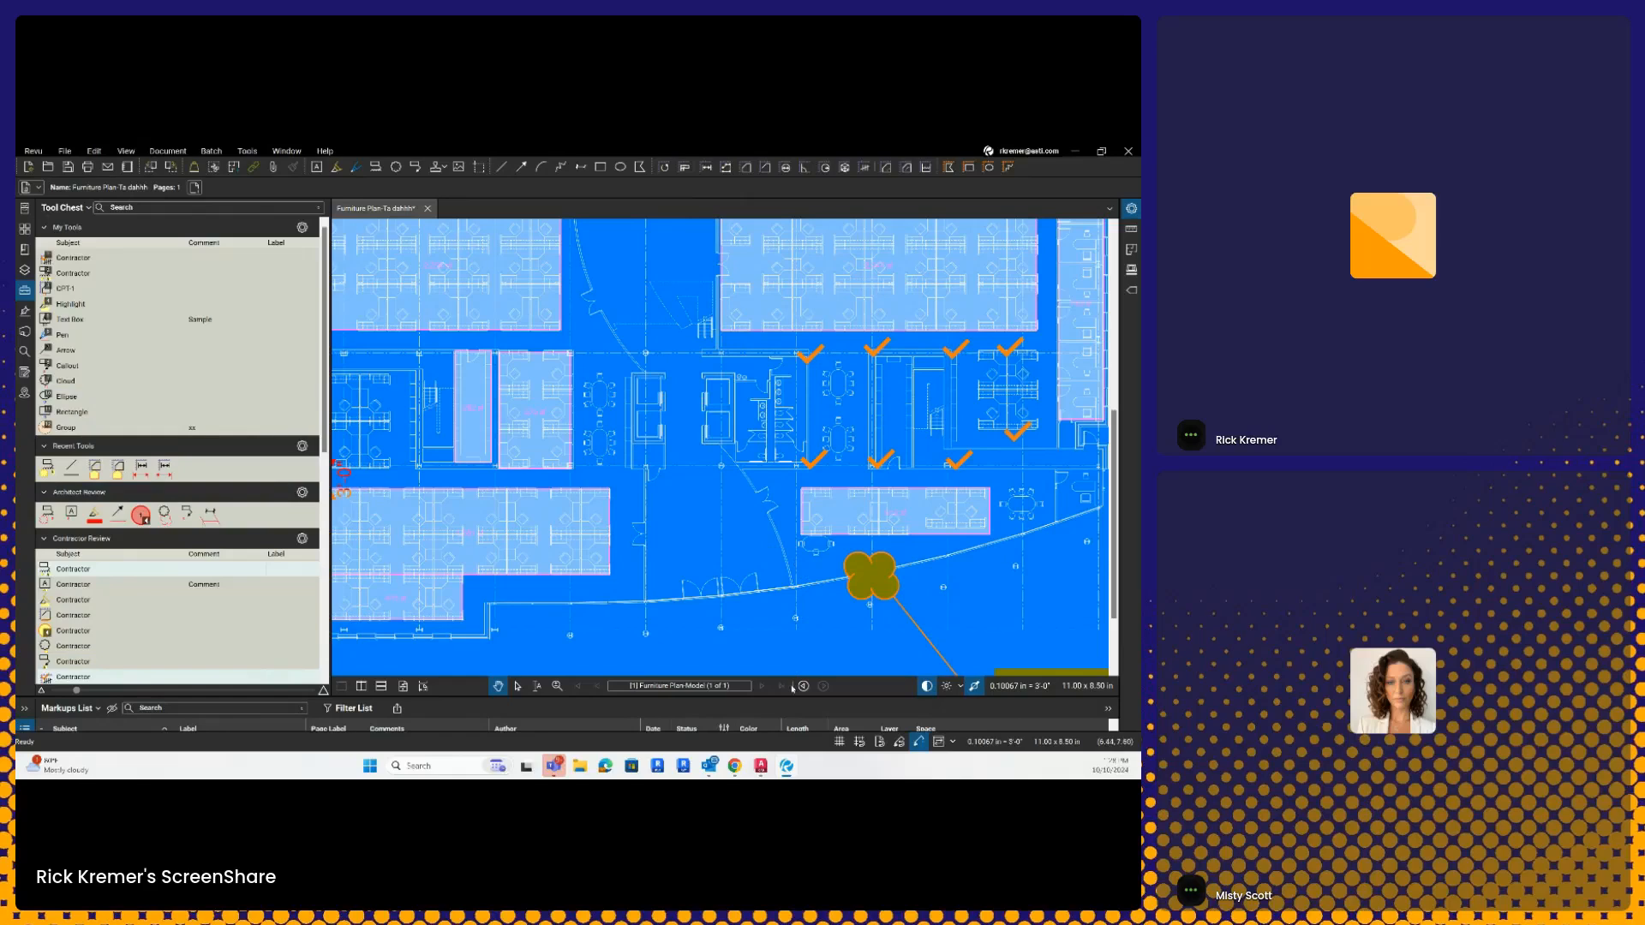
Step: Enlarge the Markups List and replace the cloud callout's text with a note asking a named colleague to fix this ASAP
mouse_move(794, 696)
left_mouse_down()
mouse_move(812, 519)
mouse_move(767, 433)
left_mouse_up()
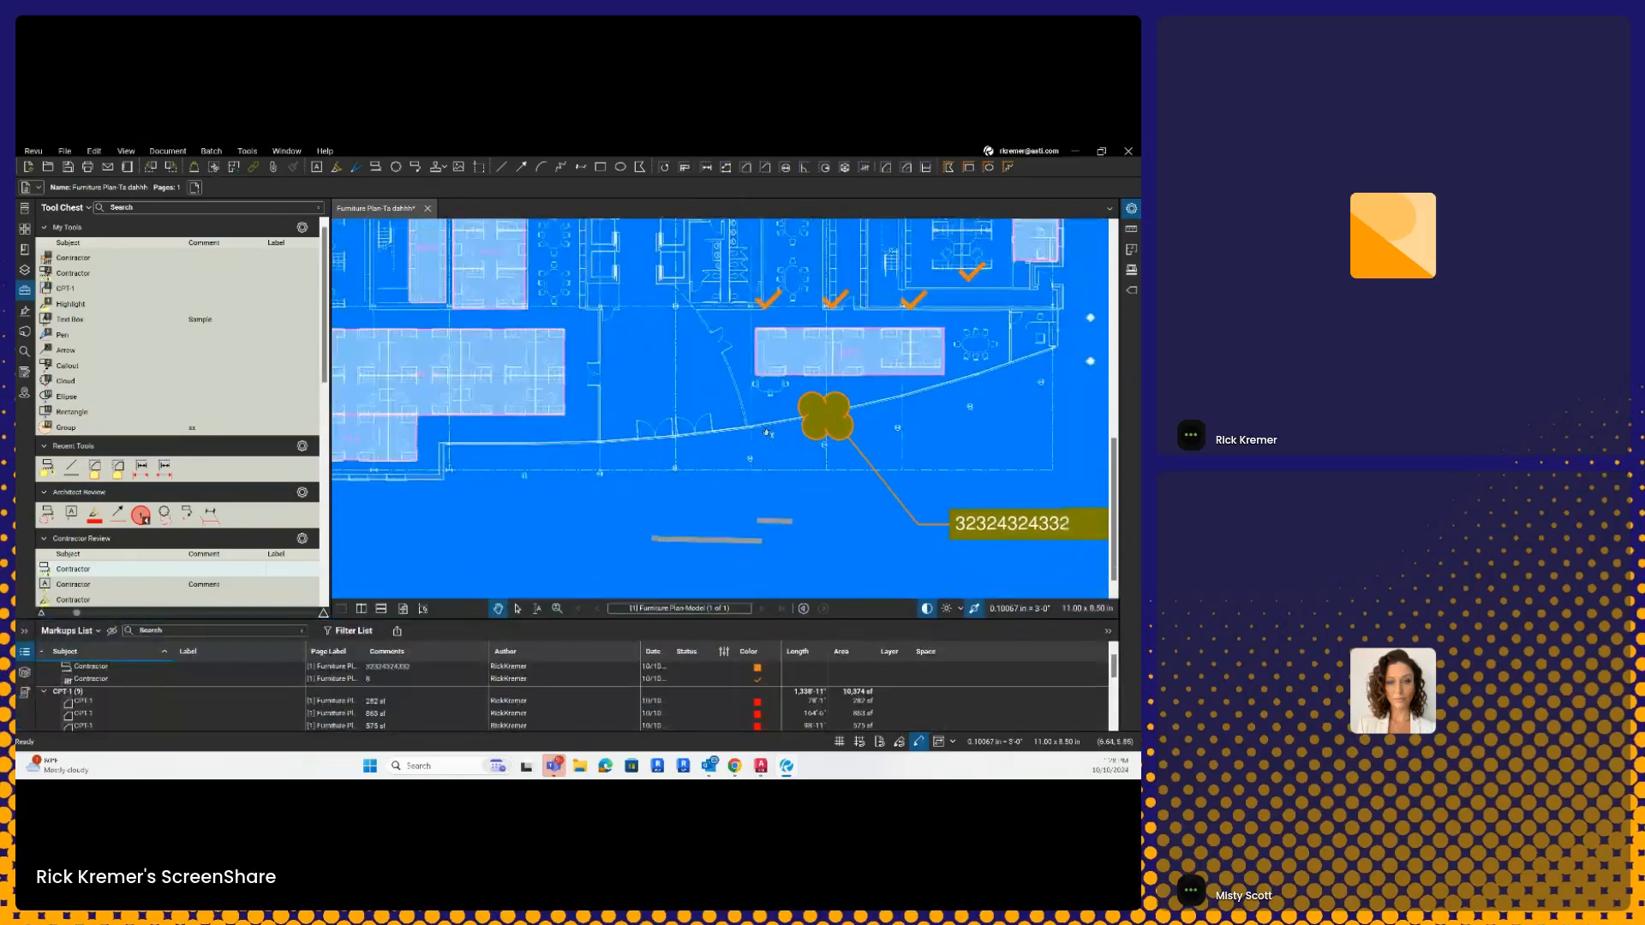
scroll(767, 432, "down", 2)
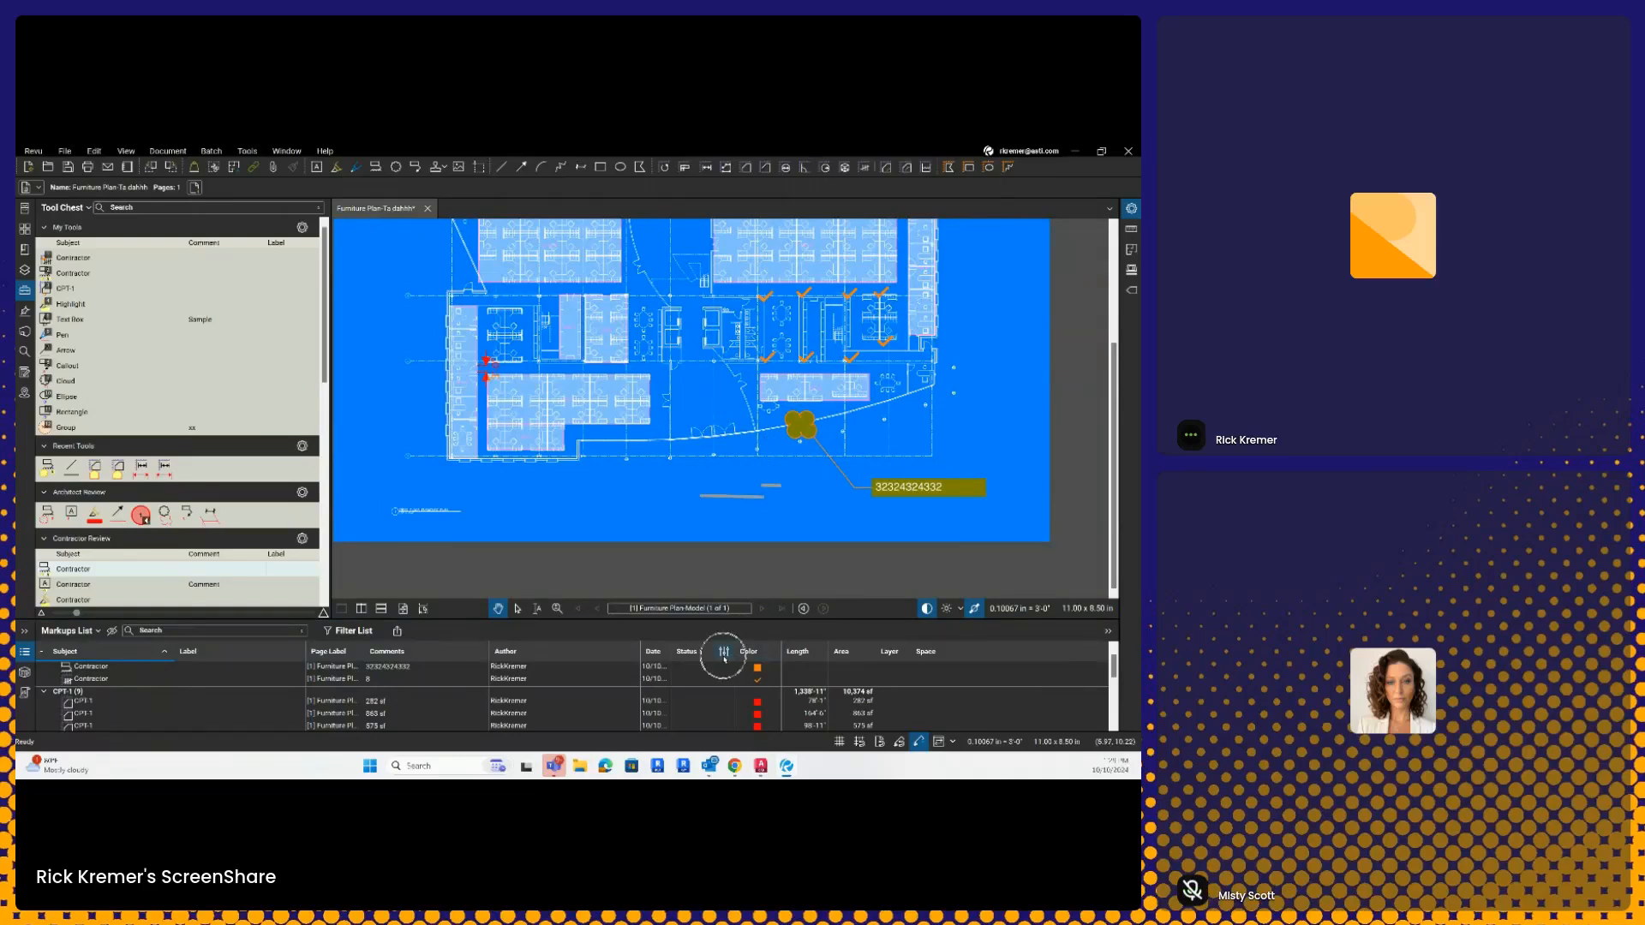
left_click(806, 429)
double_click(923, 491)
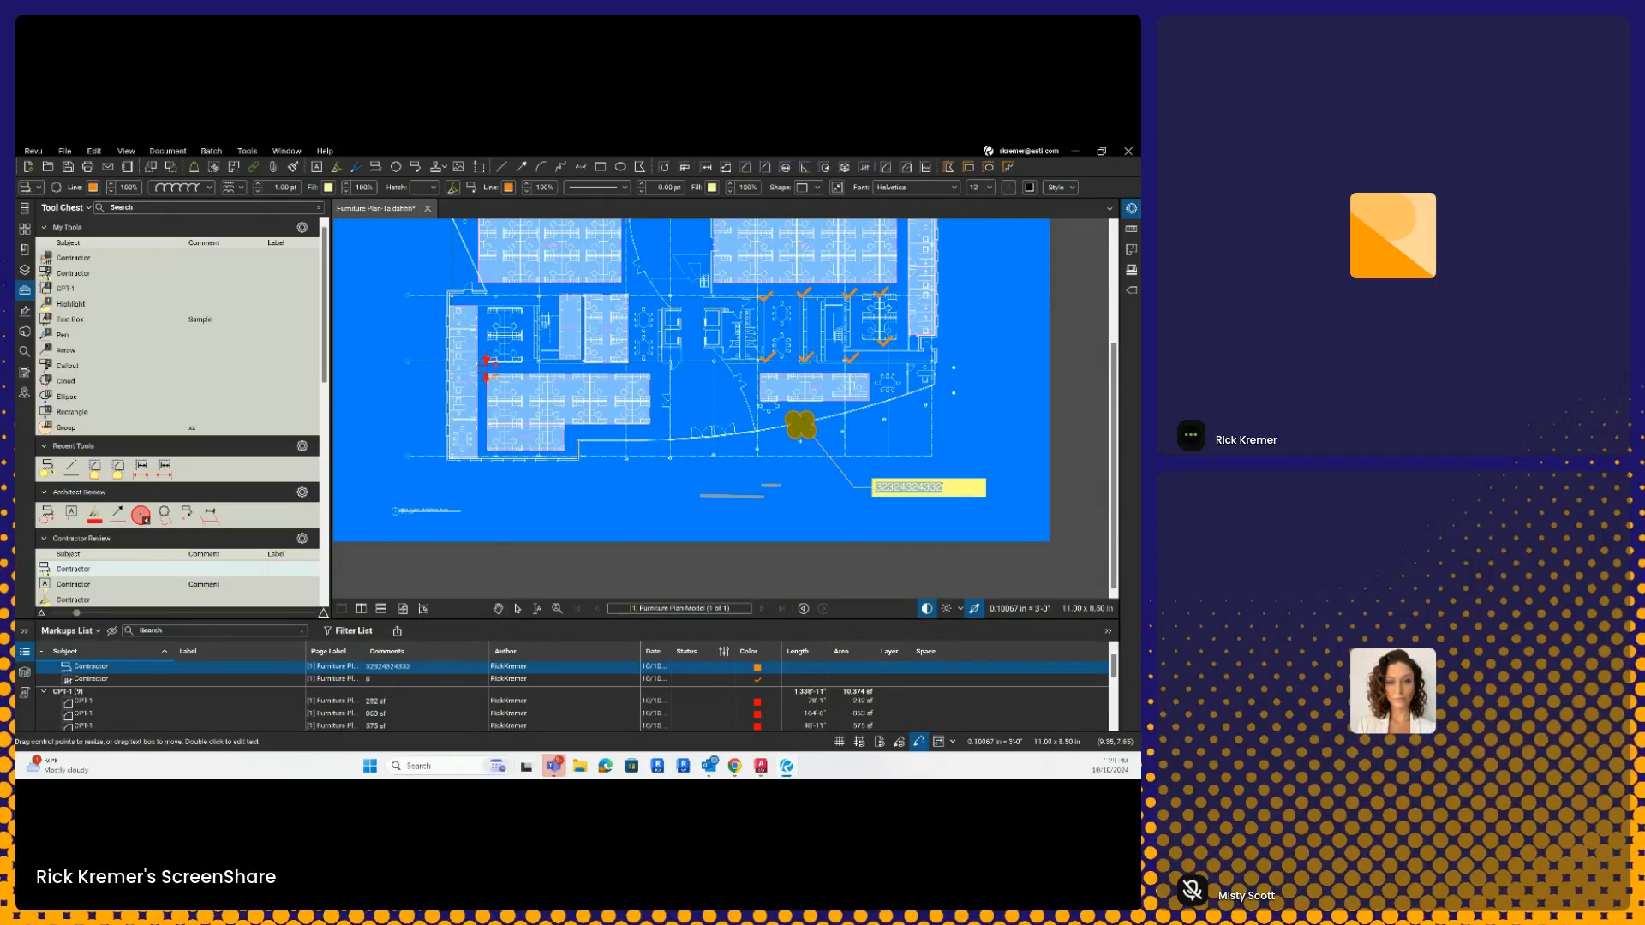
key("BackSpace")
left_click(978, 523)
Step: Turn off dark mode and apply the Cancelled and None statuses to the cloud callout in the Markups List
left_click(926, 608)
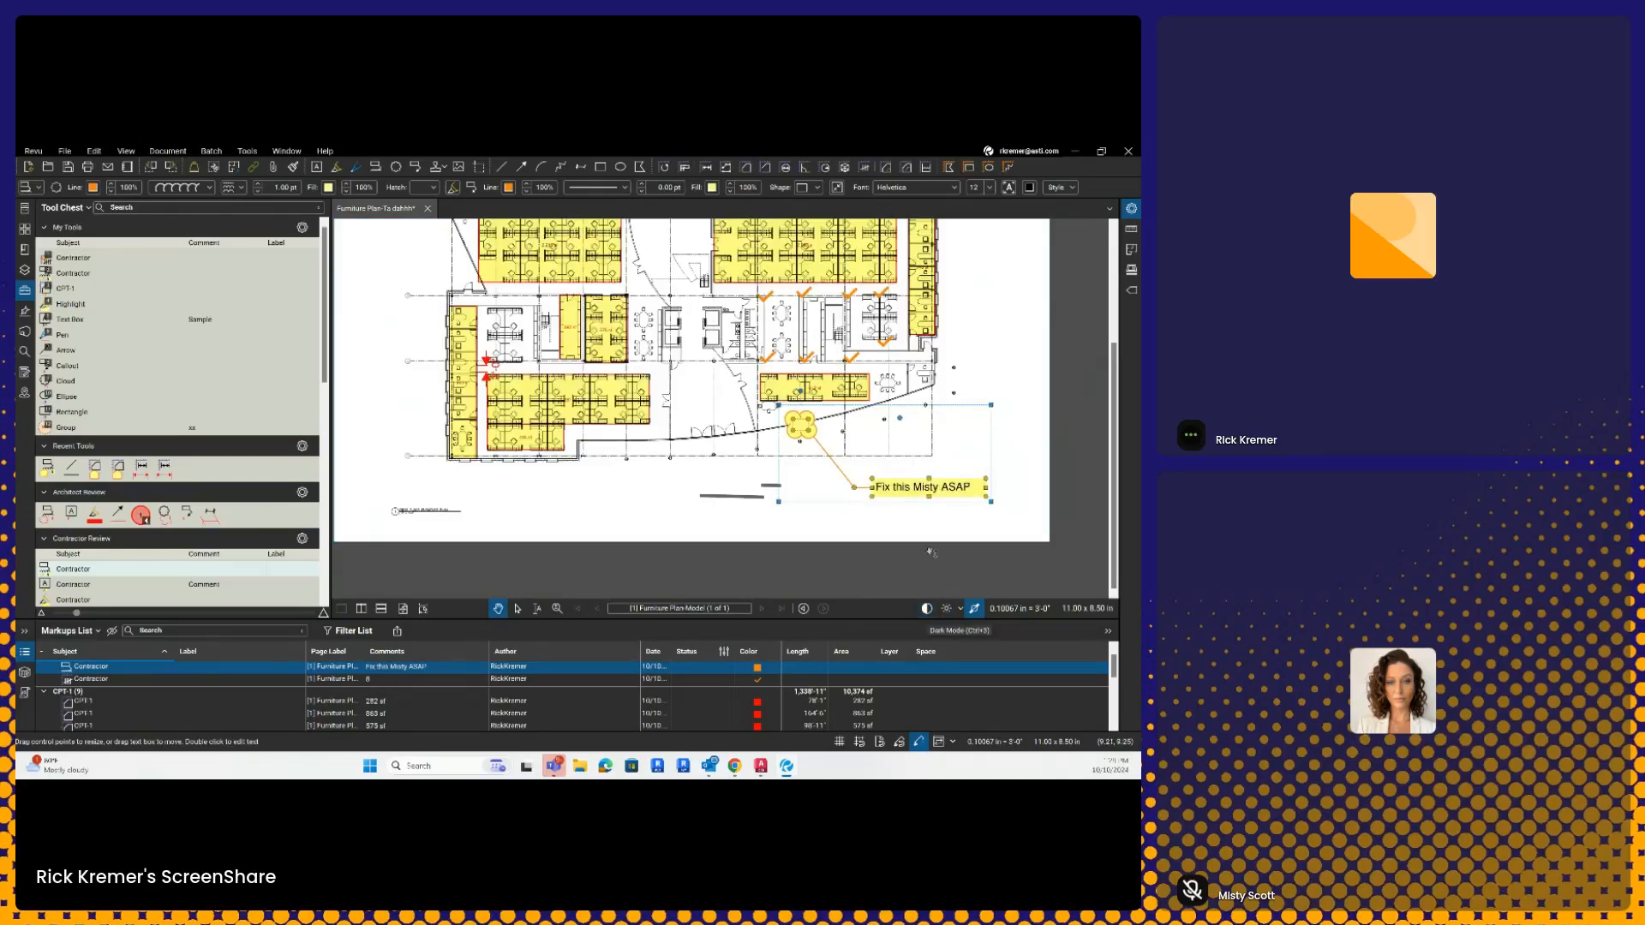
left_click(913, 493)
left_click(727, 670)
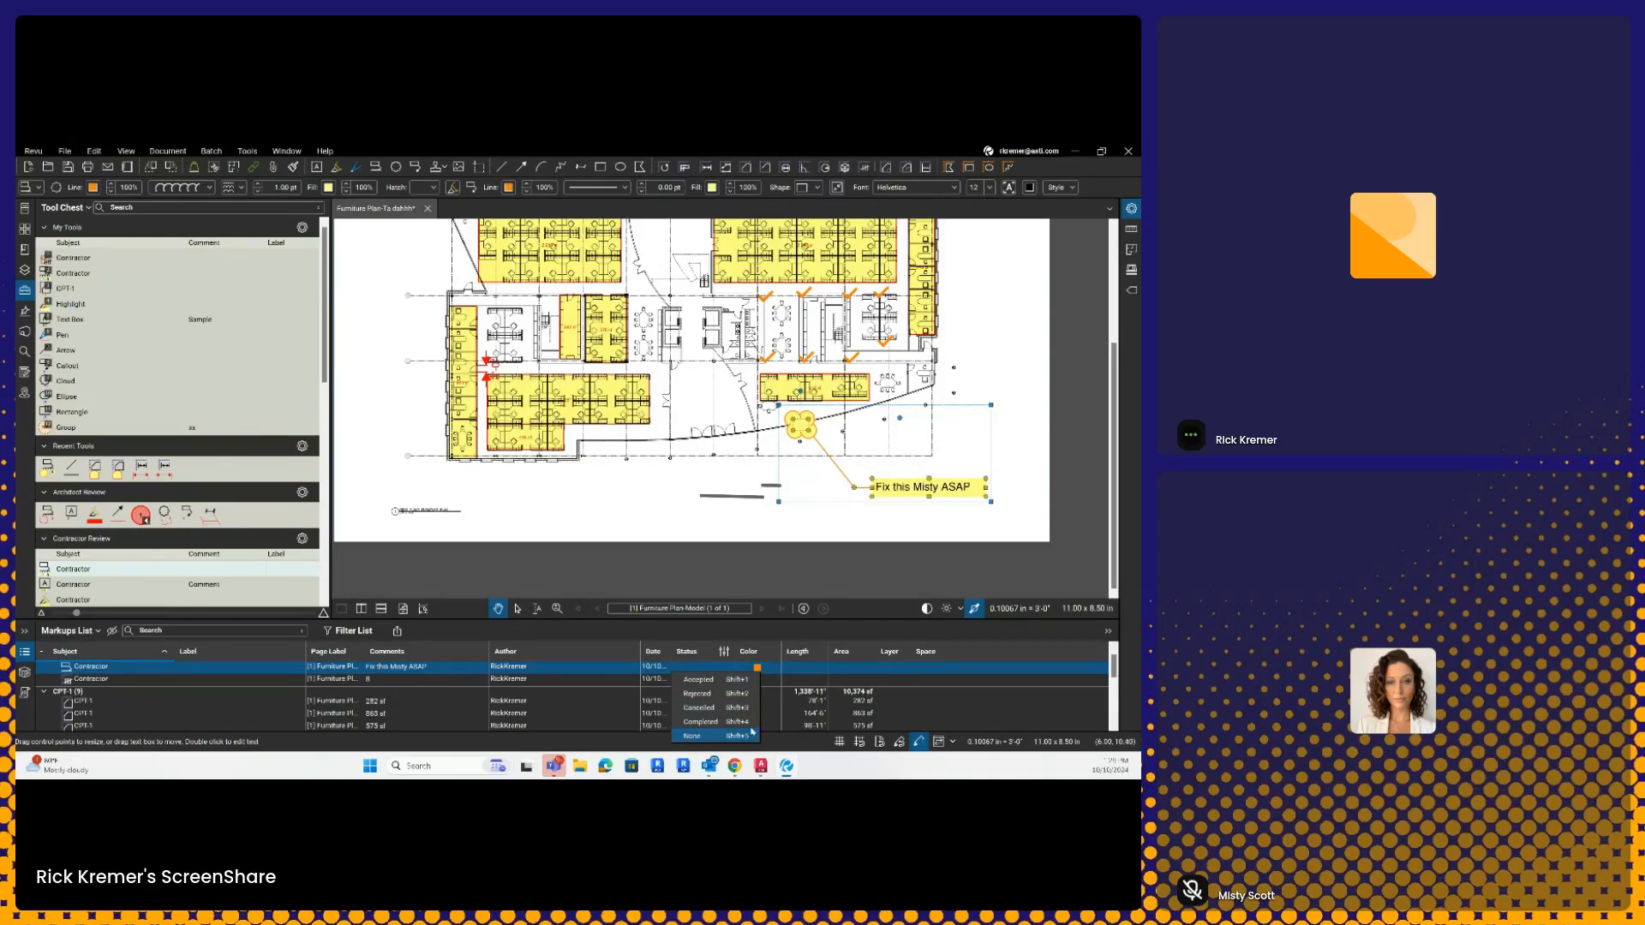
left_click(698, 679)
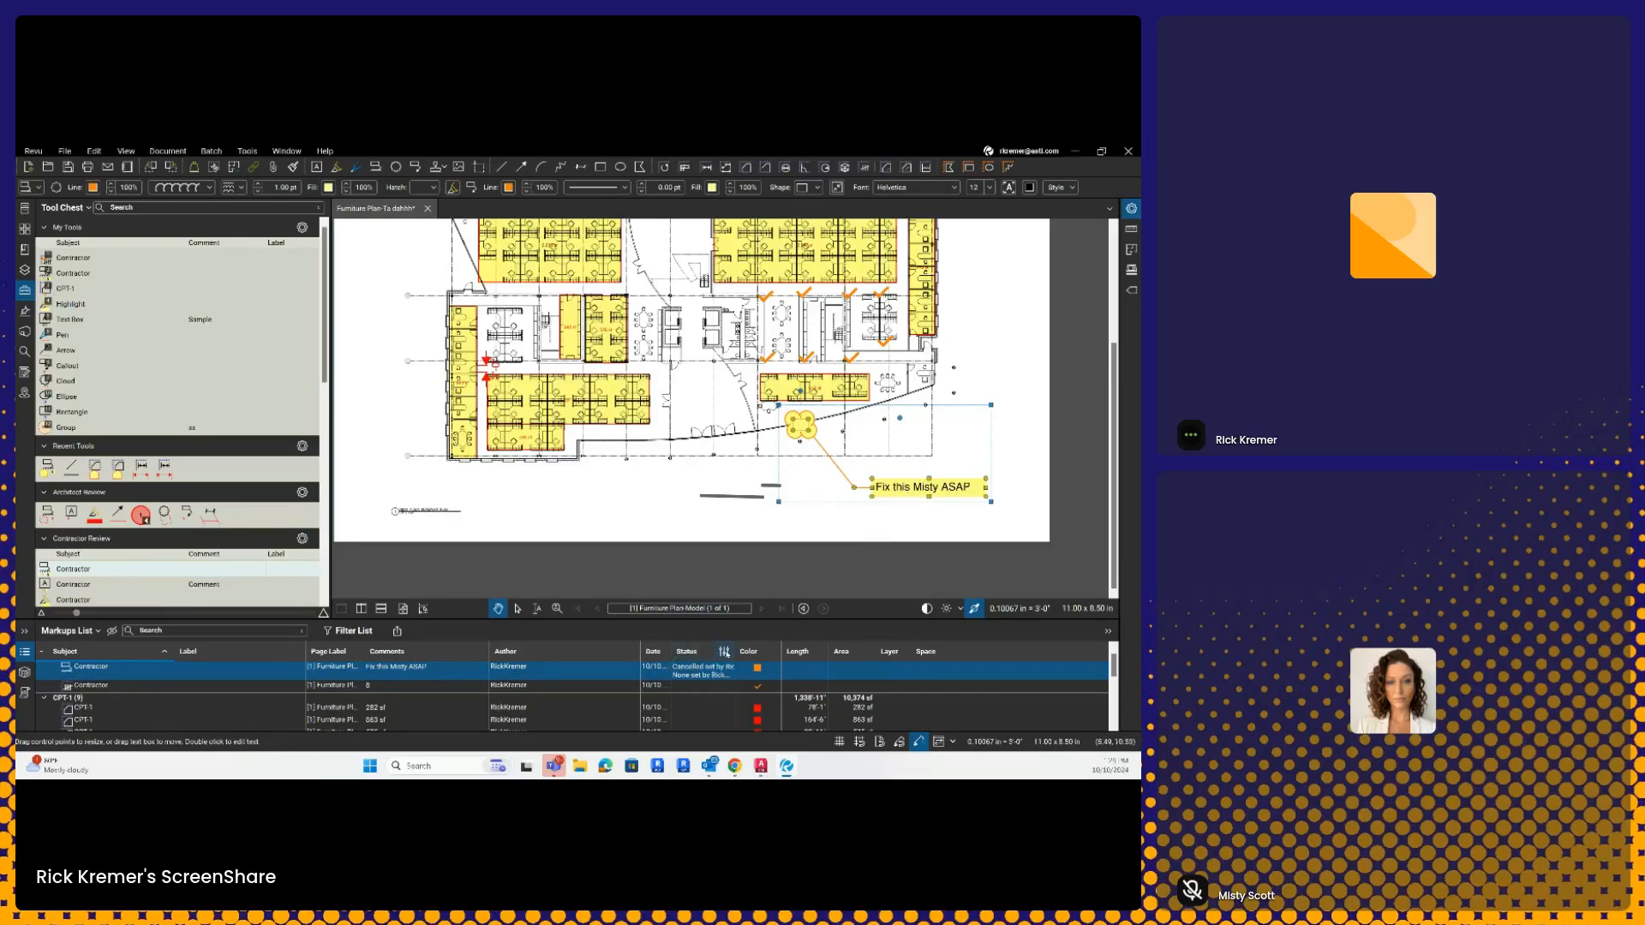
Step: Set the cloud callout's status to Completed
left_click(725, 652)
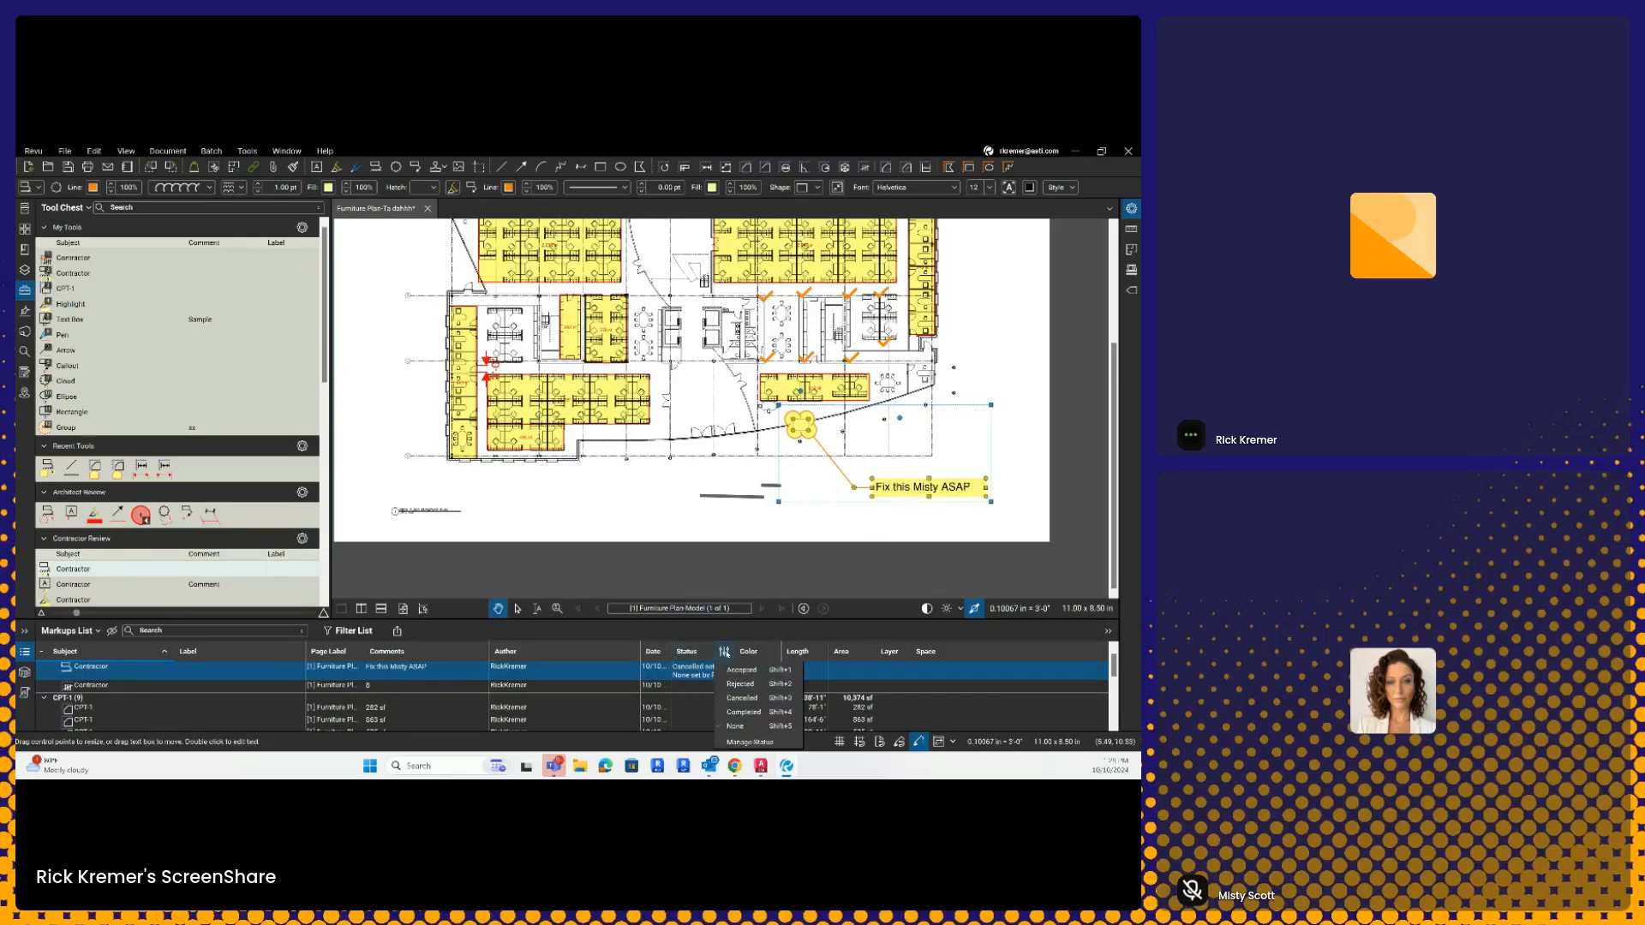
left_click(753, 697)
left_click(960, 490)
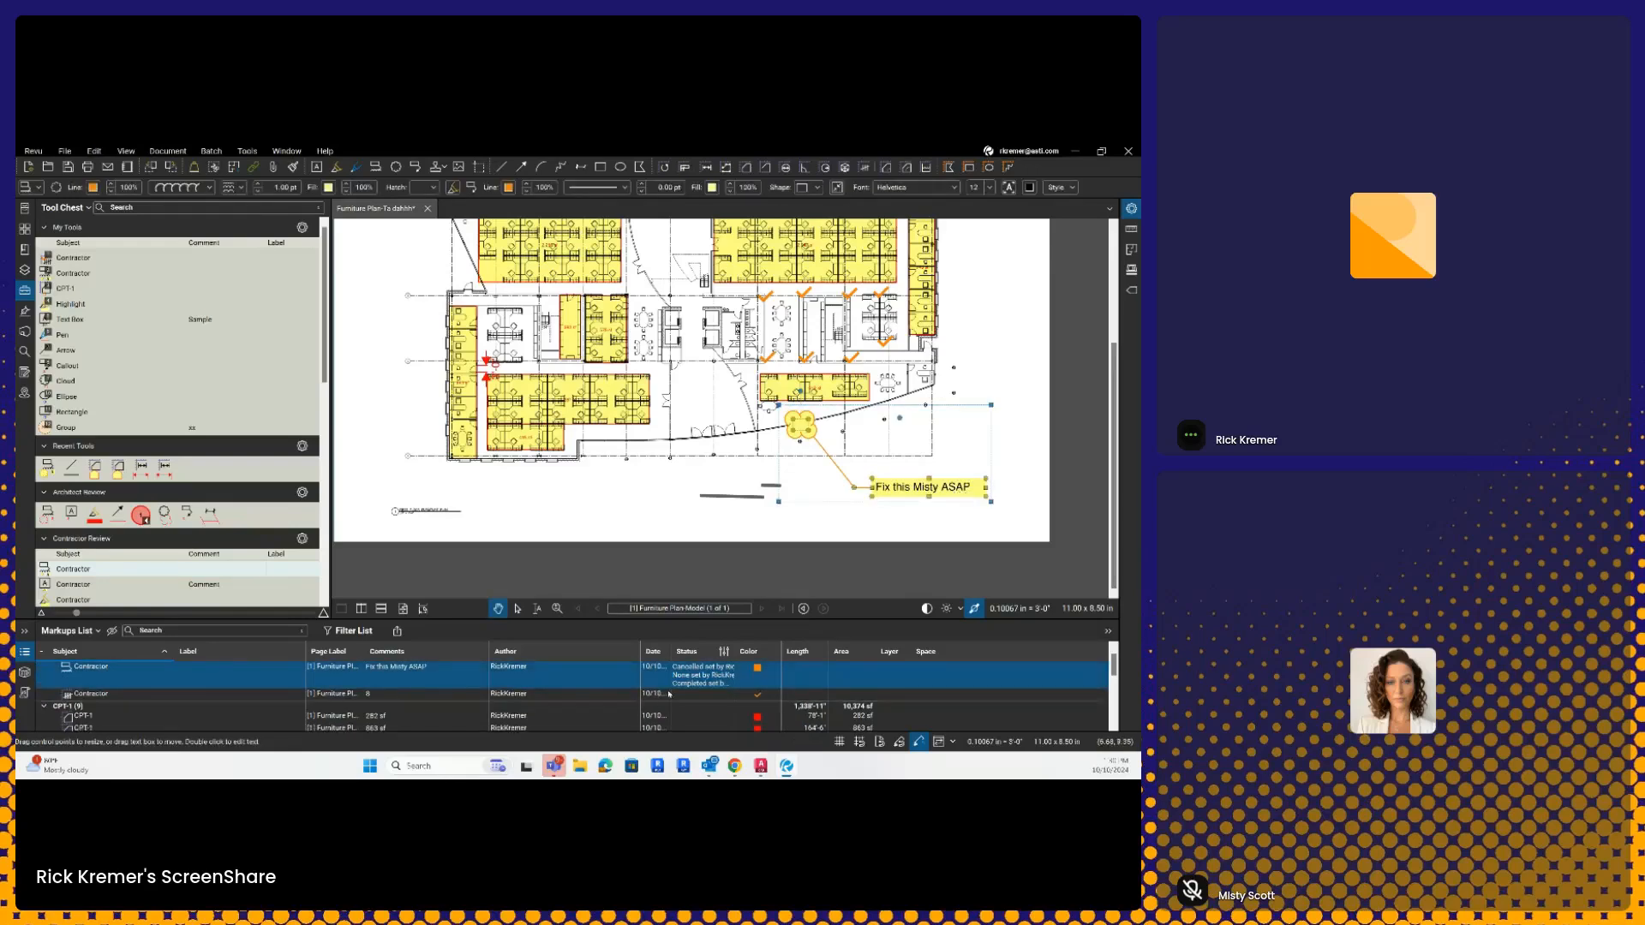
Step: Set the tall desk area along the plan's west edge to Completed and widen the Status column of the Markups List
left_click(598, 426)
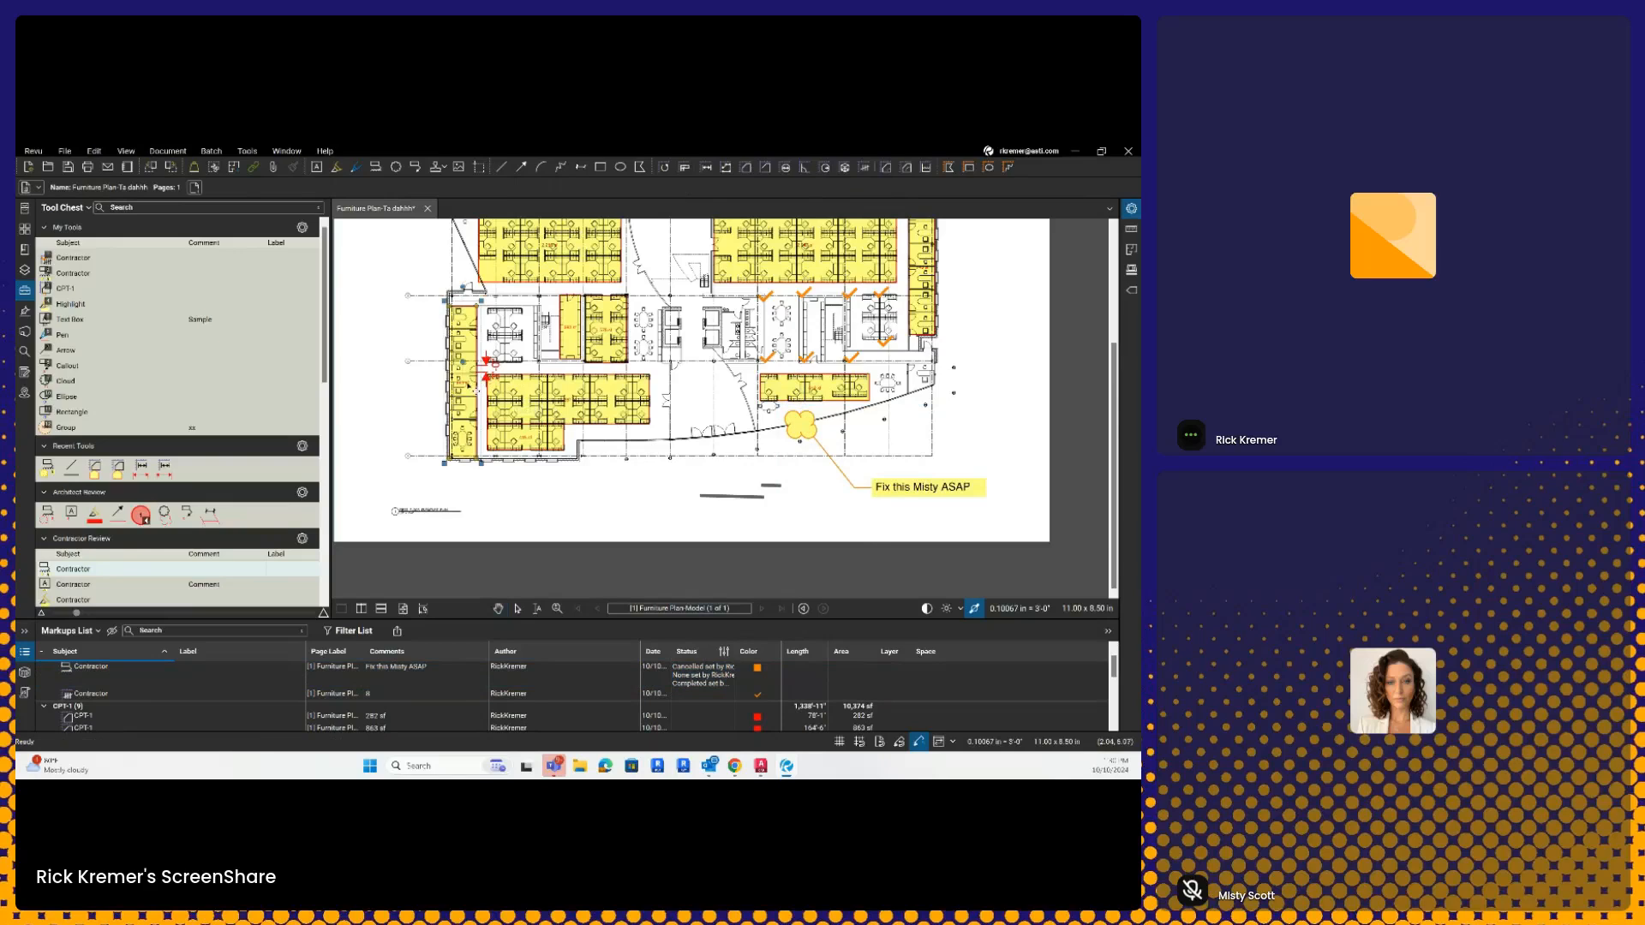
left_click(468, 387)
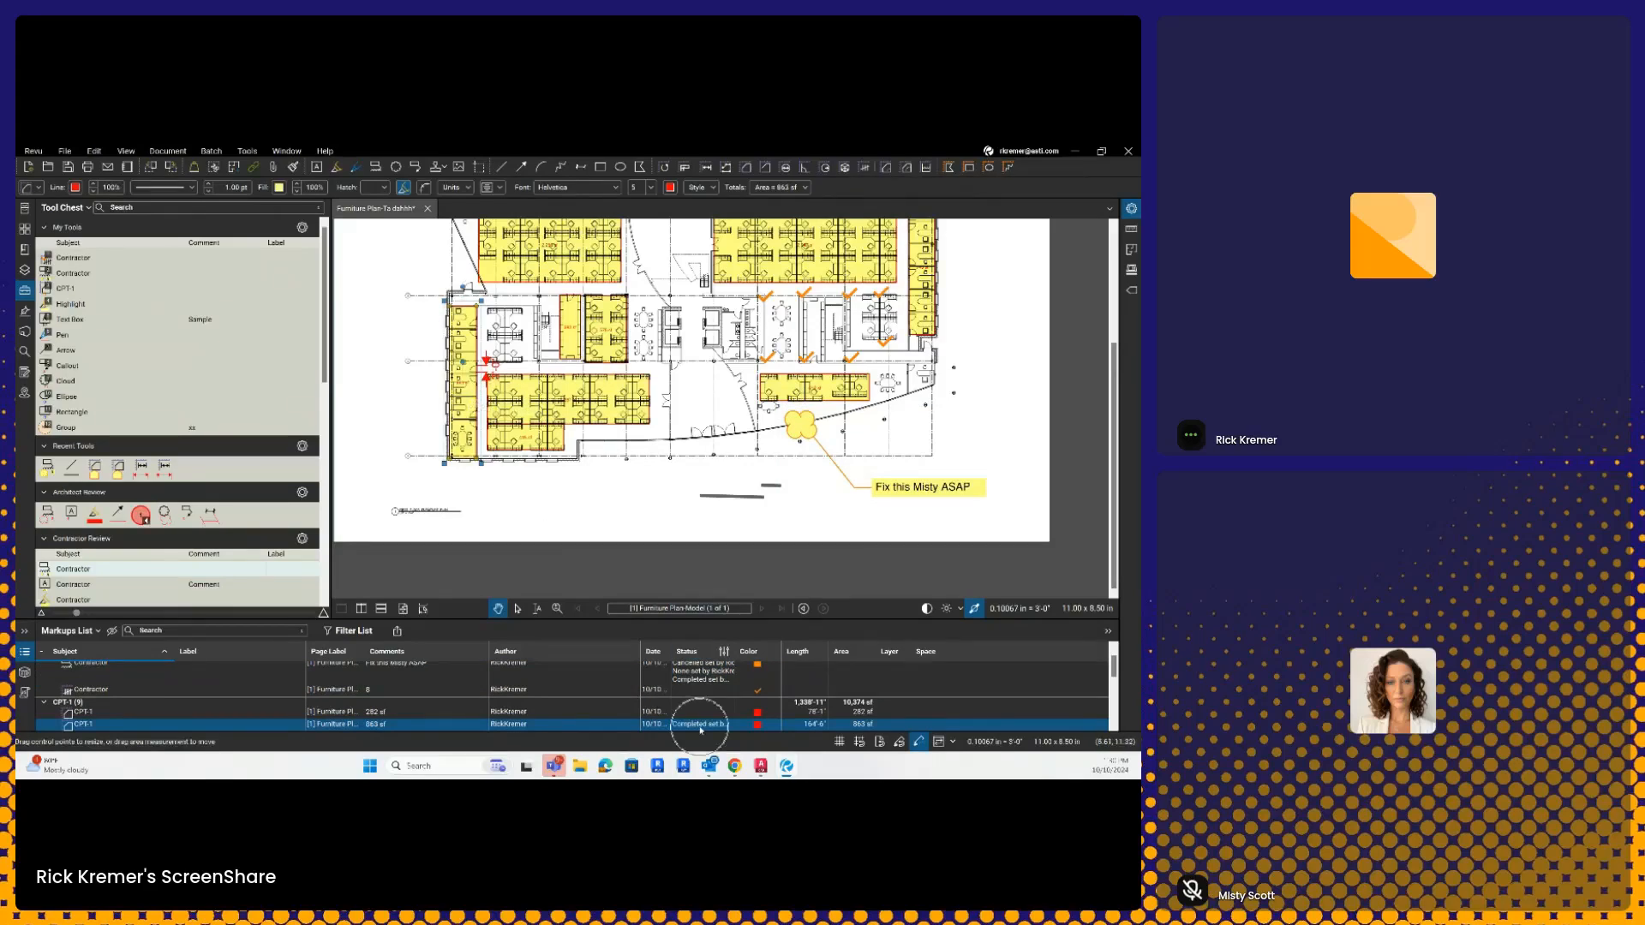
left_click_drag(747, 653, 811, 653)
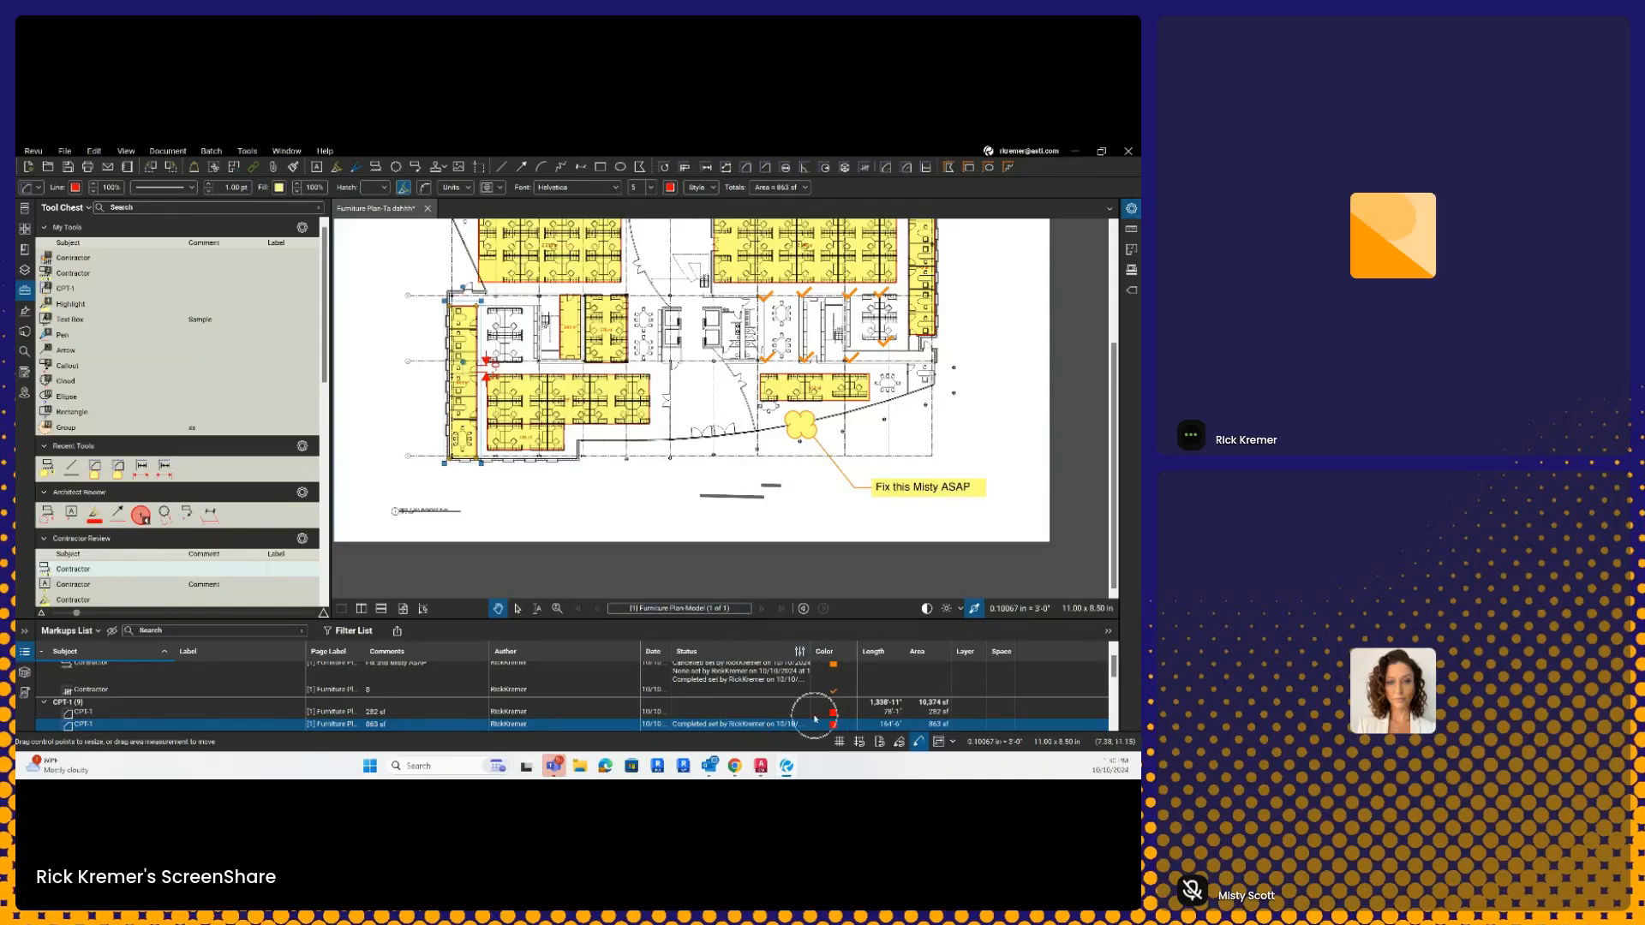
left_click(675, 574)
Step: Draw two overlapping clouds above the plan's upper-left corner
left_click_drag(483, 447, 647, 559)
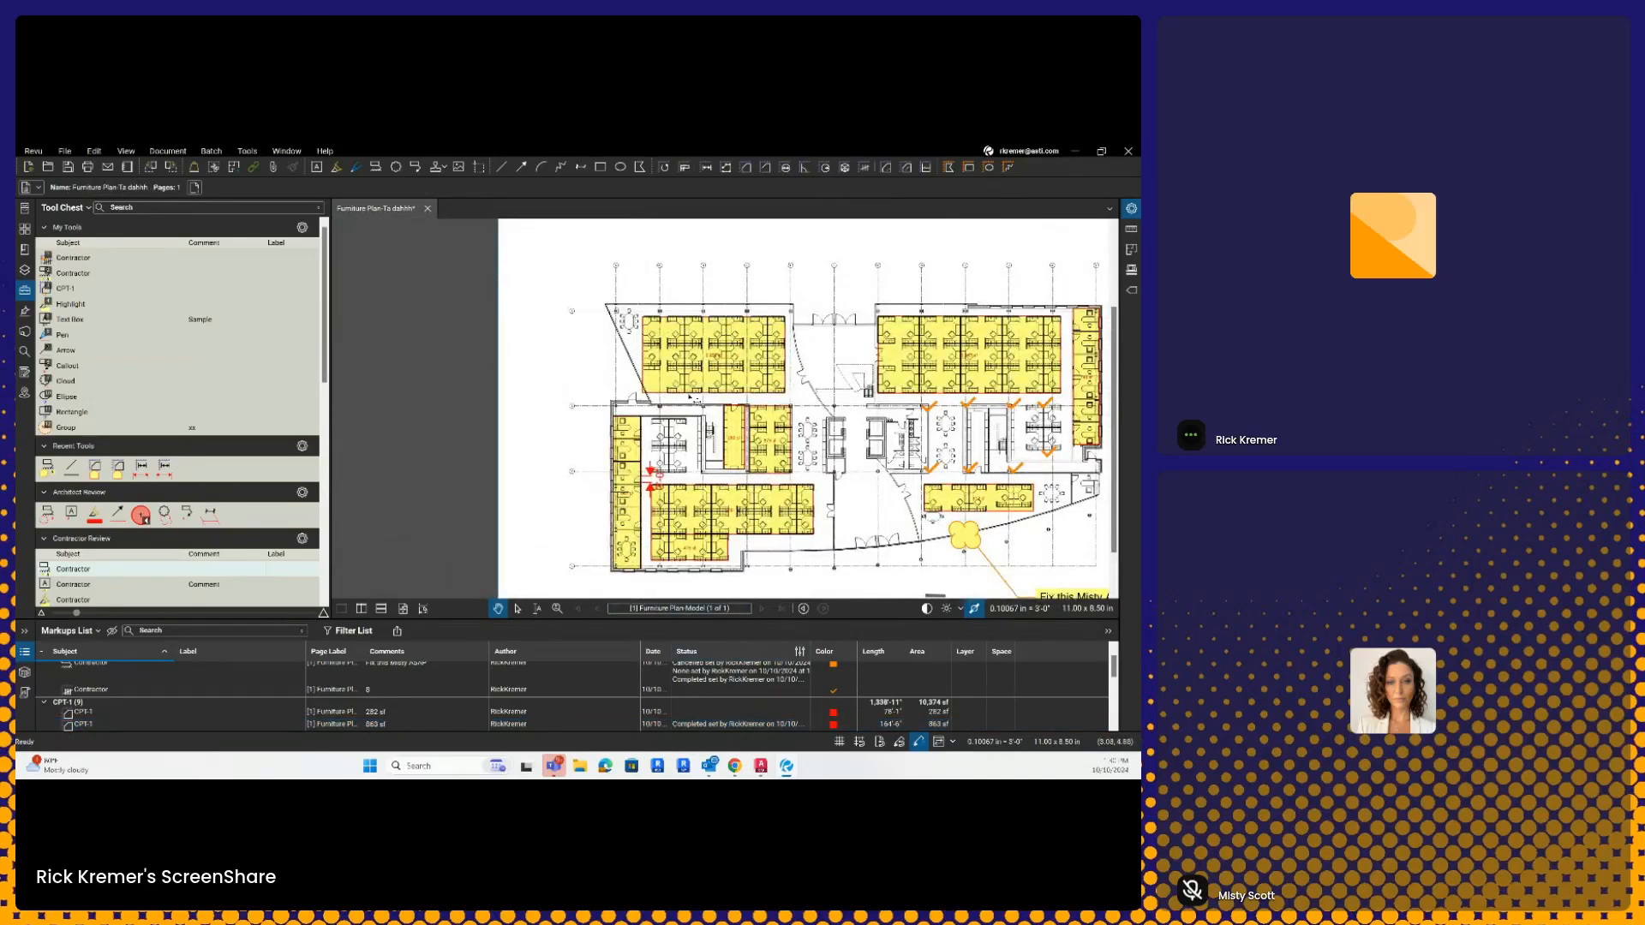
left_click(395, 167)
mouse_move(618, 314)
left_mouse_down()
mouse_move(548, 248)
mouse_move(677, 288)
left_mouse_up()
key("Escape")
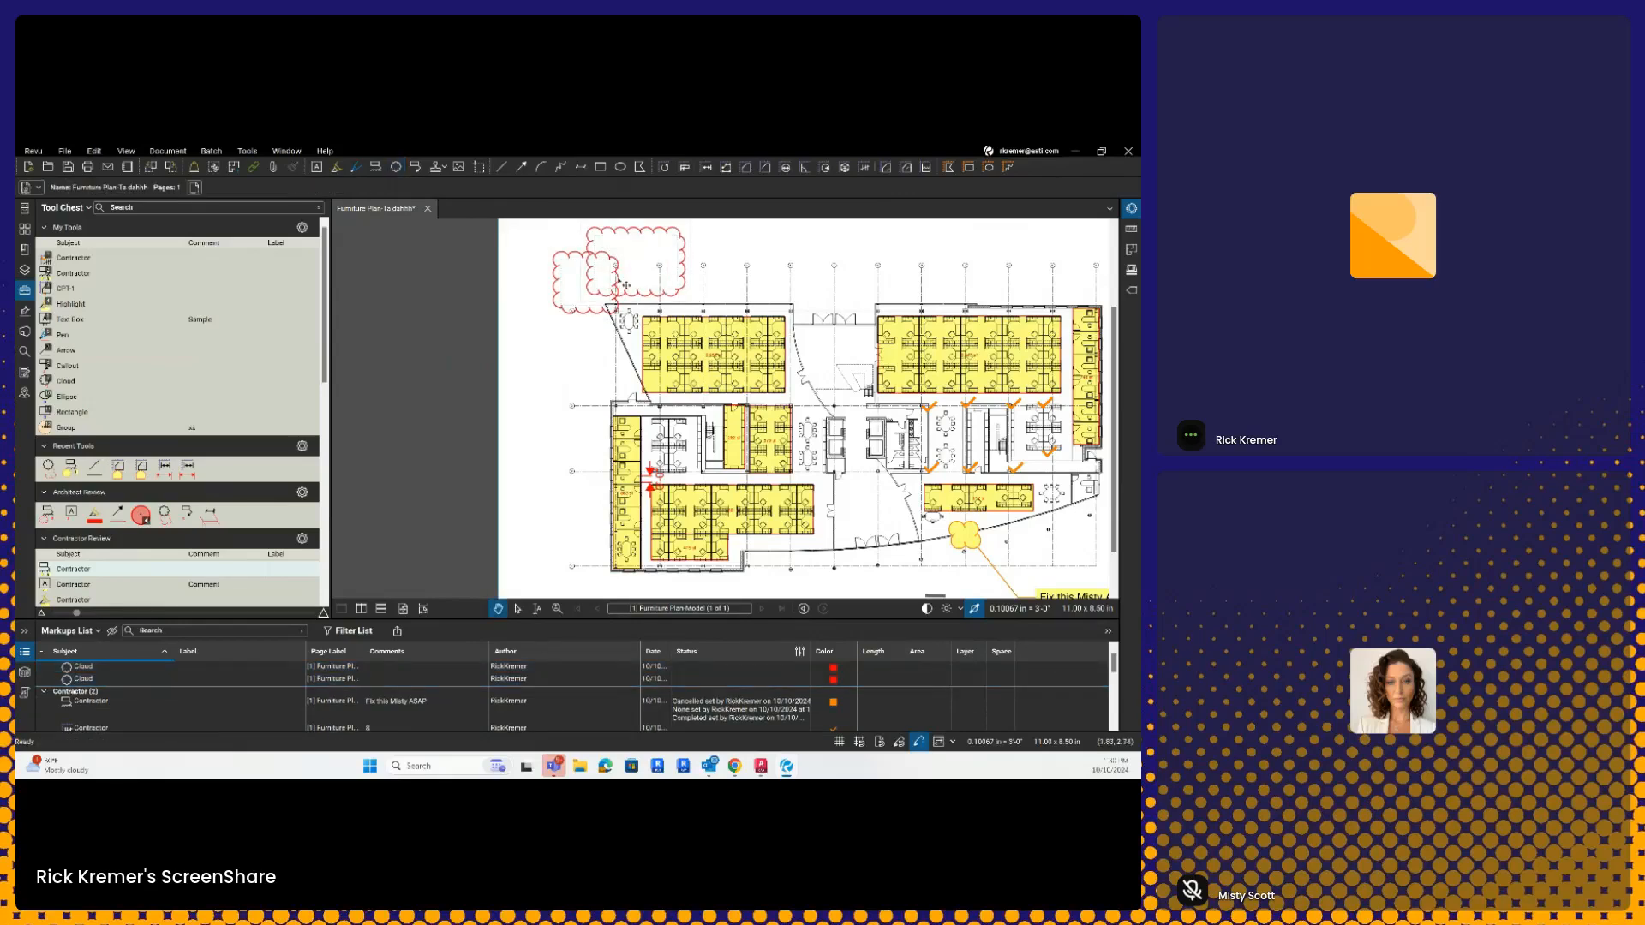
Step: Fill the smaller left-hand cloud with light green and the larger right-hand cloud with blue
left_click(570, 298)
left_click(311, 187)
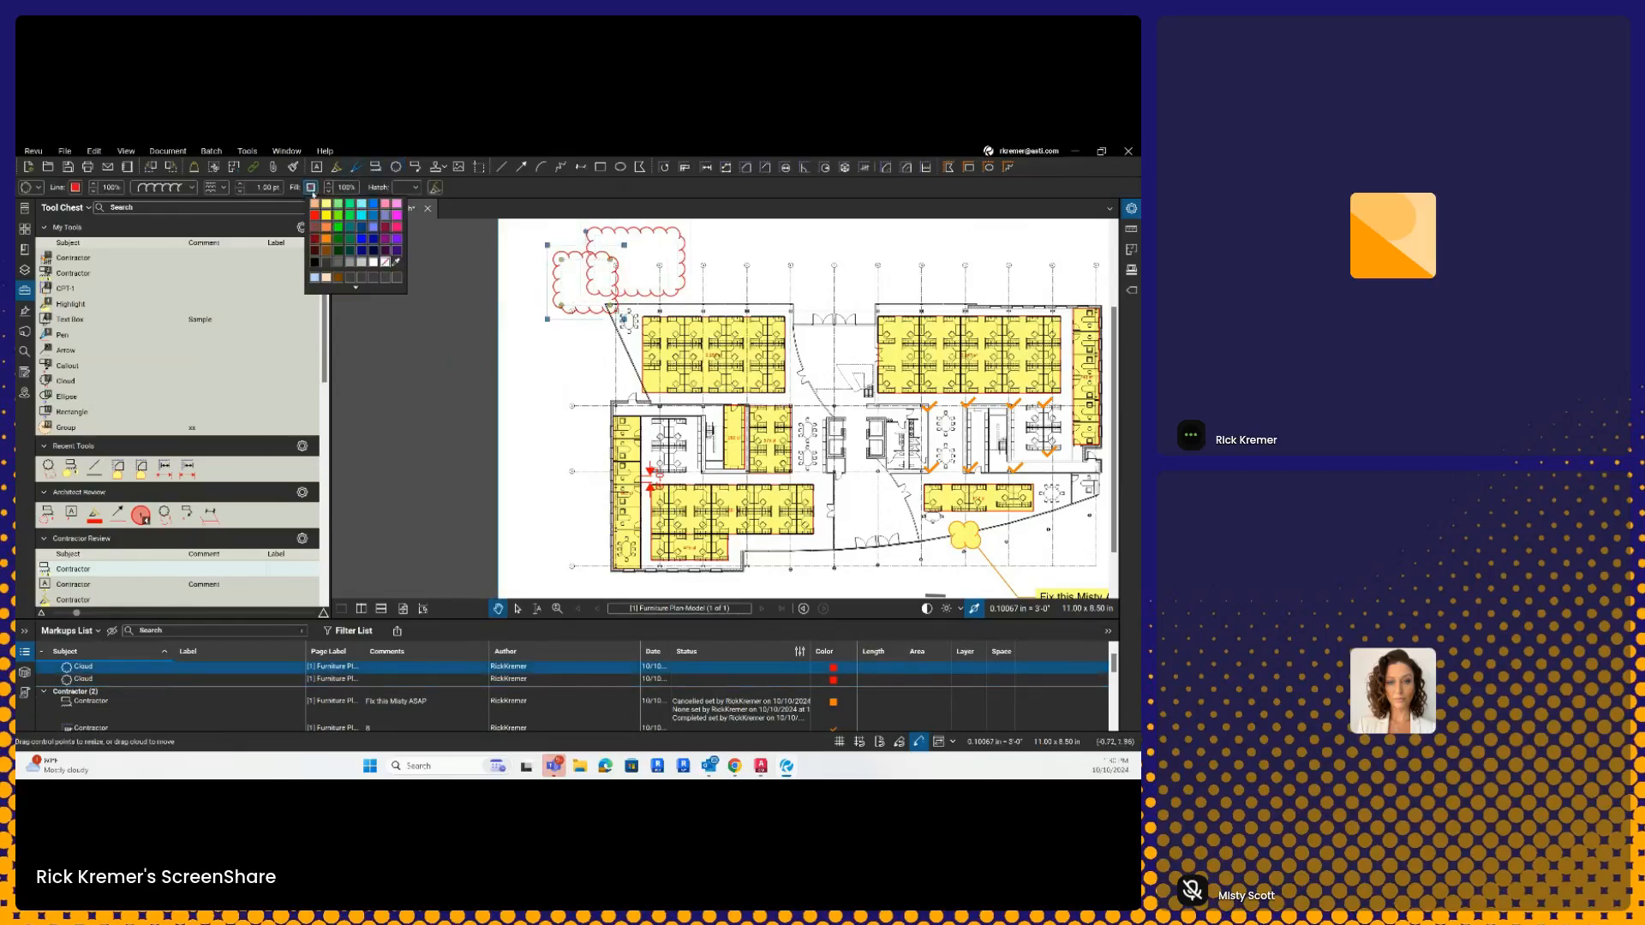
left_click(339, 205)
left_click(656, 258)
left_click(664, 240)
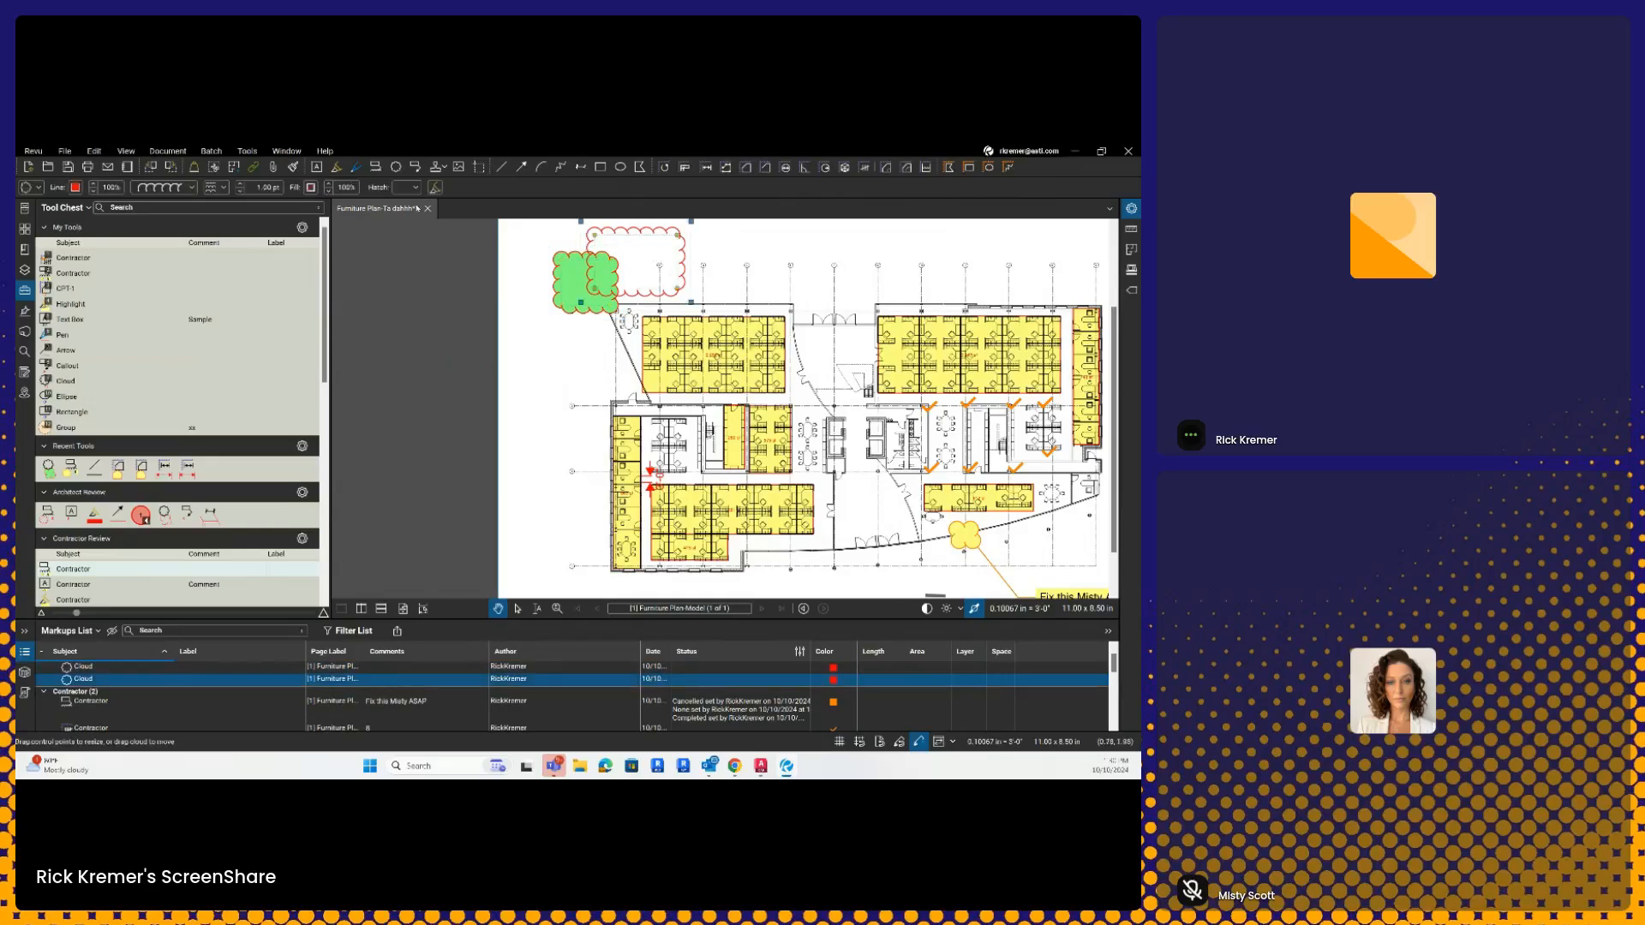
left_click(311, 187)
left_click(371, 212)
left_click(569, 321)
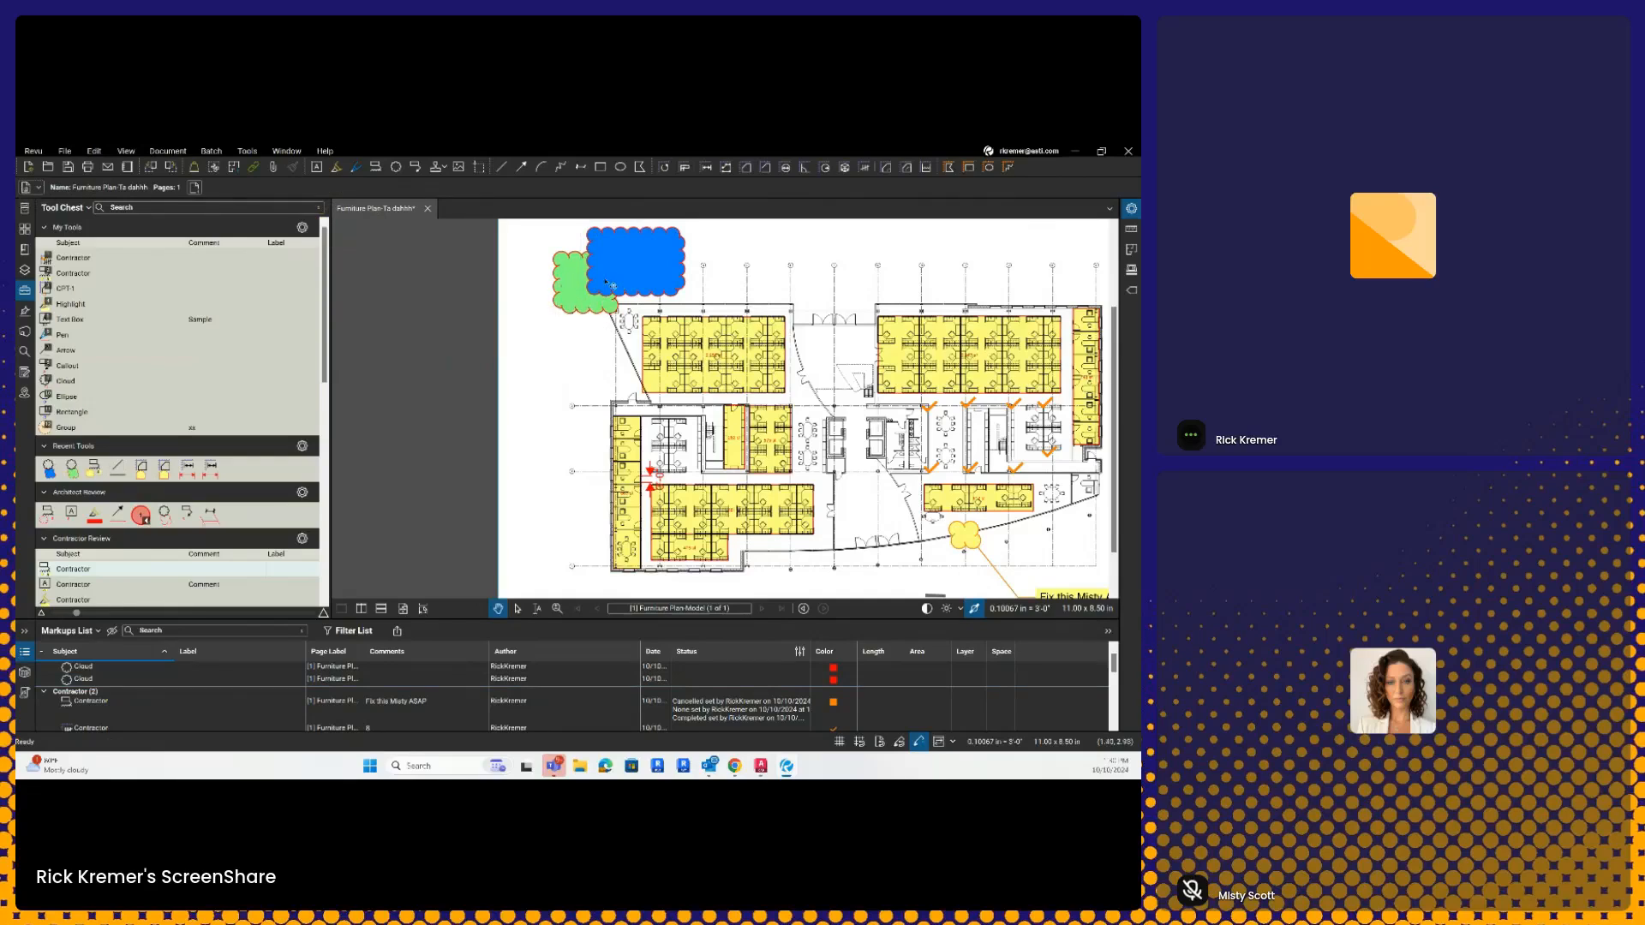
Step: Hide the blue cloud and the small desk area at the plan's lower-left corner
left_click(612, 285)
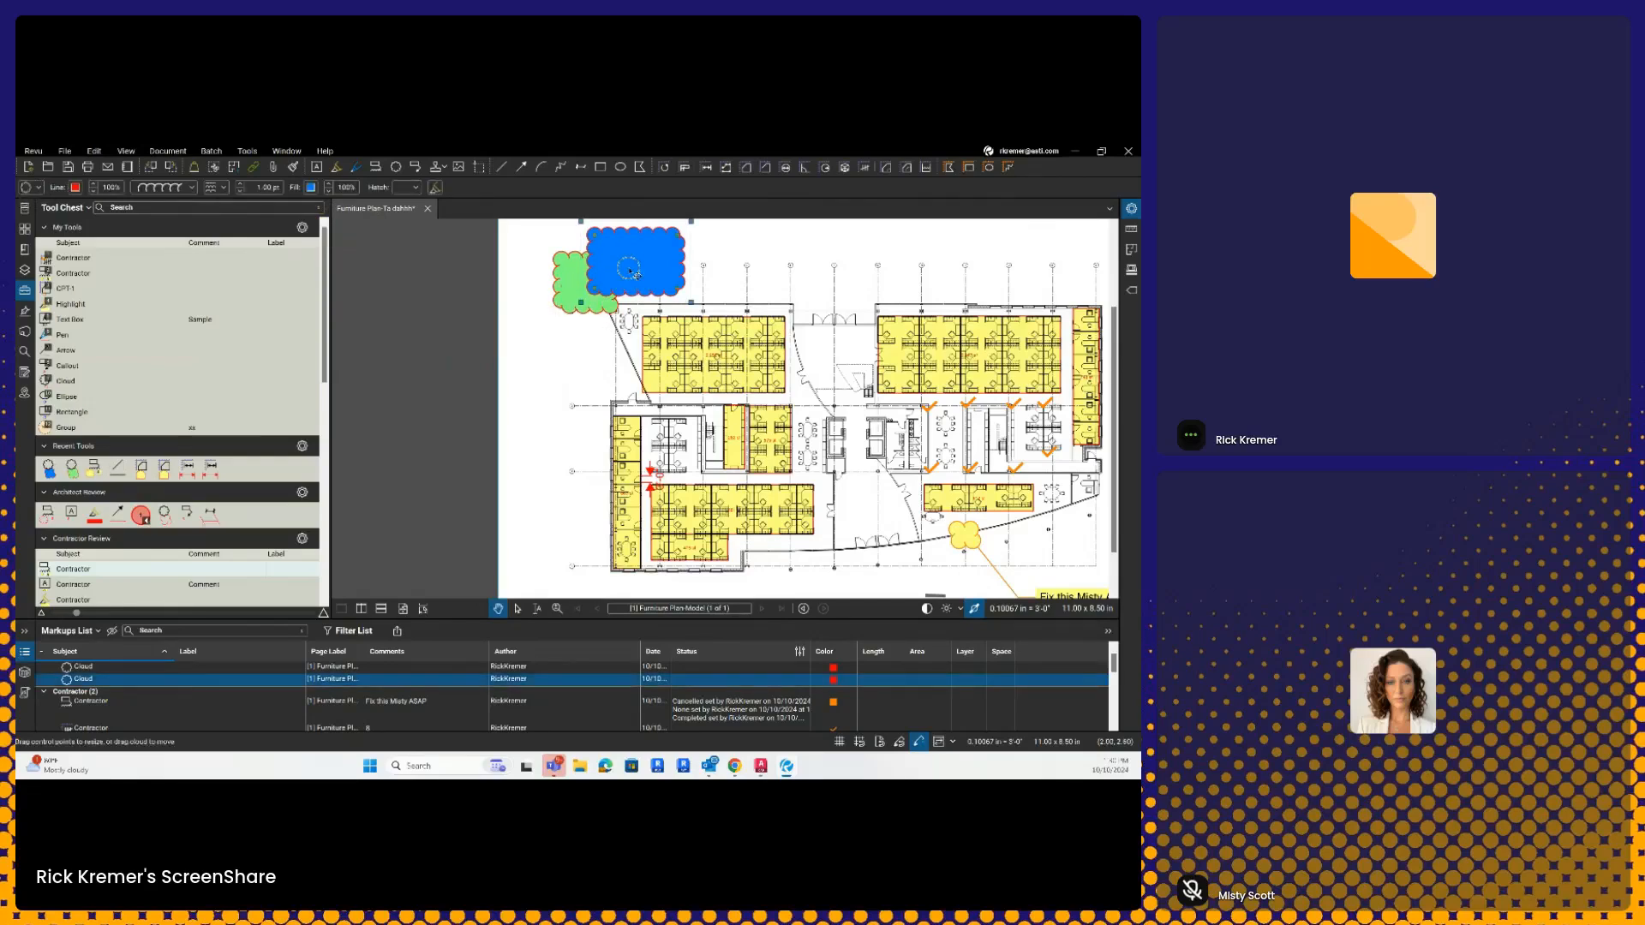
right_click(632, 271)
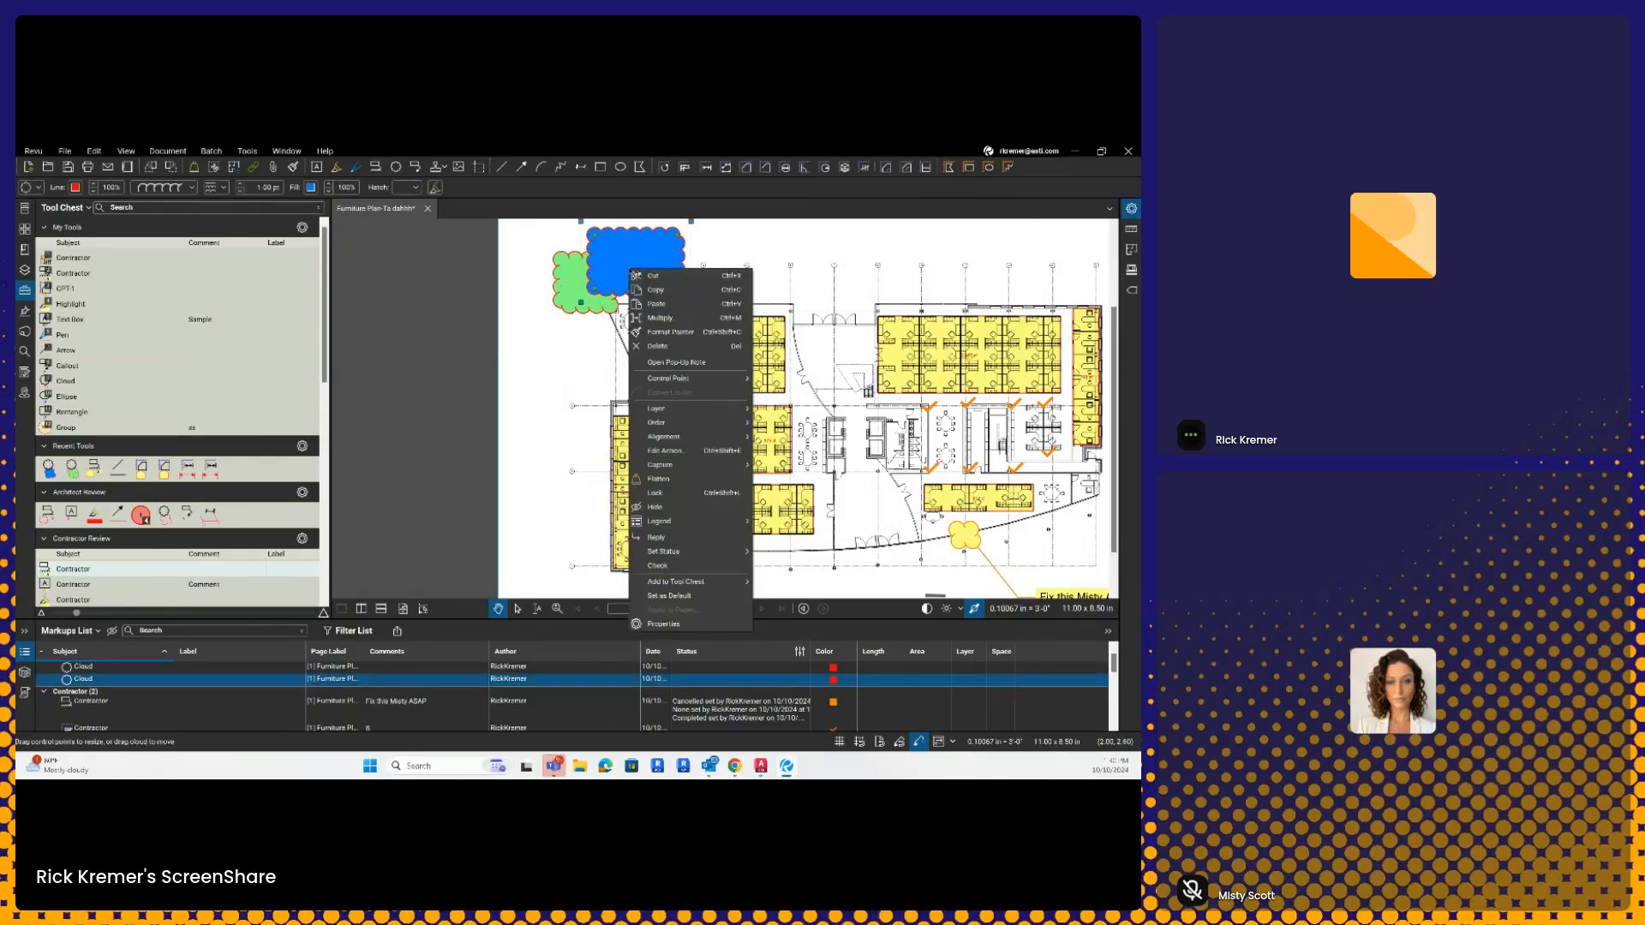
left_click(686, 511)
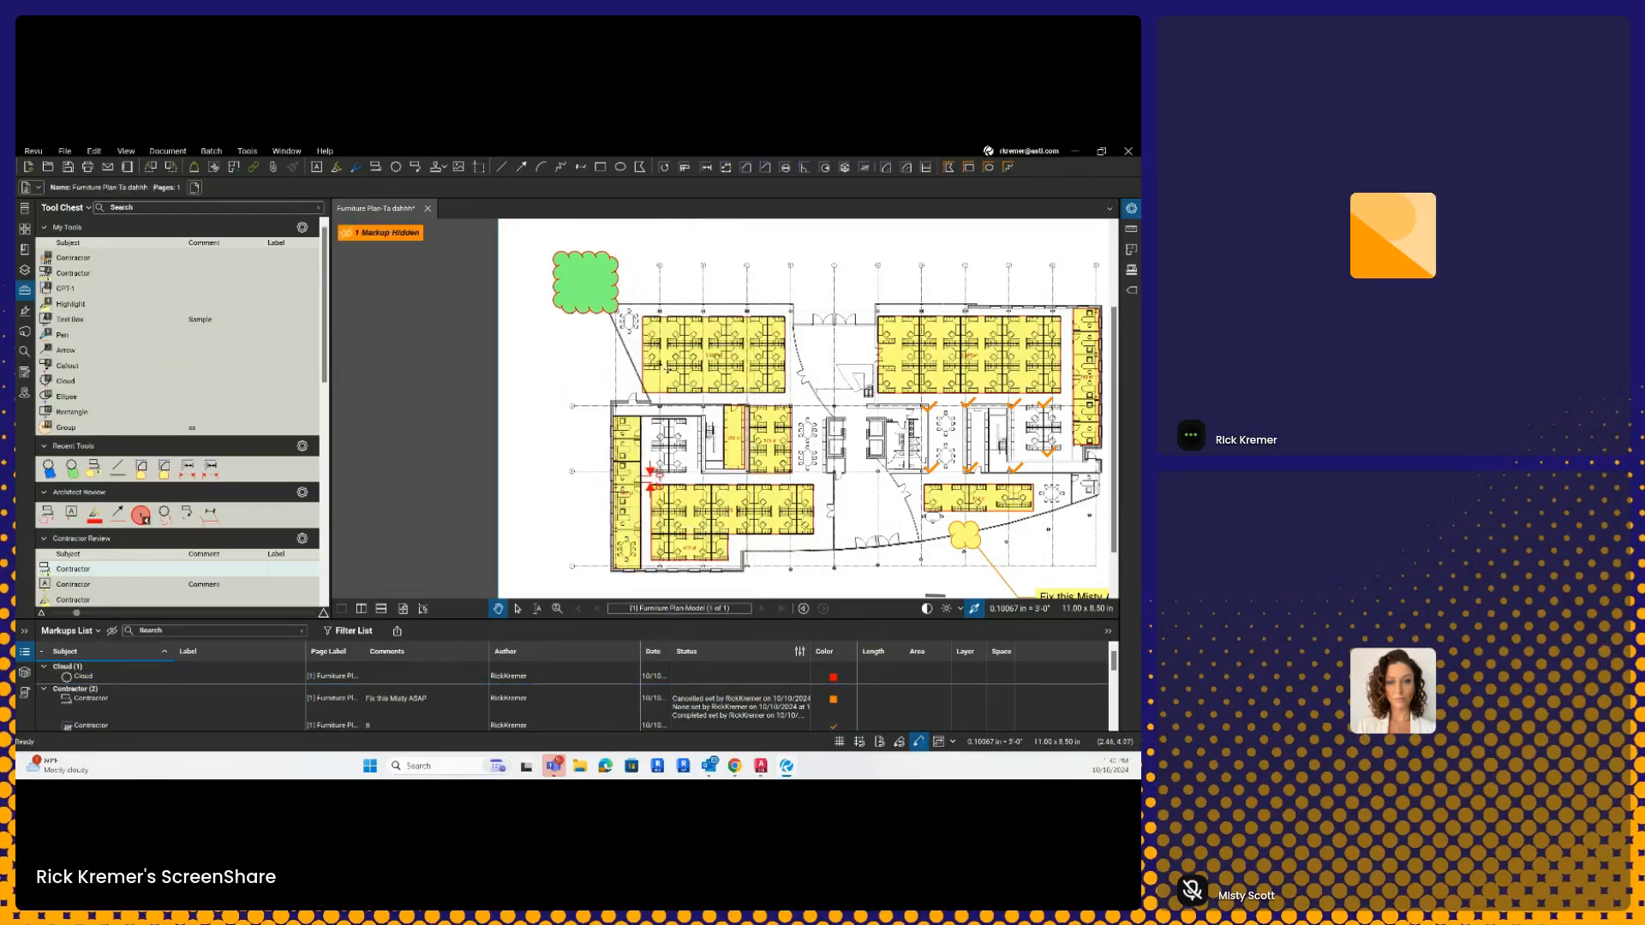
left_click(709, 545)
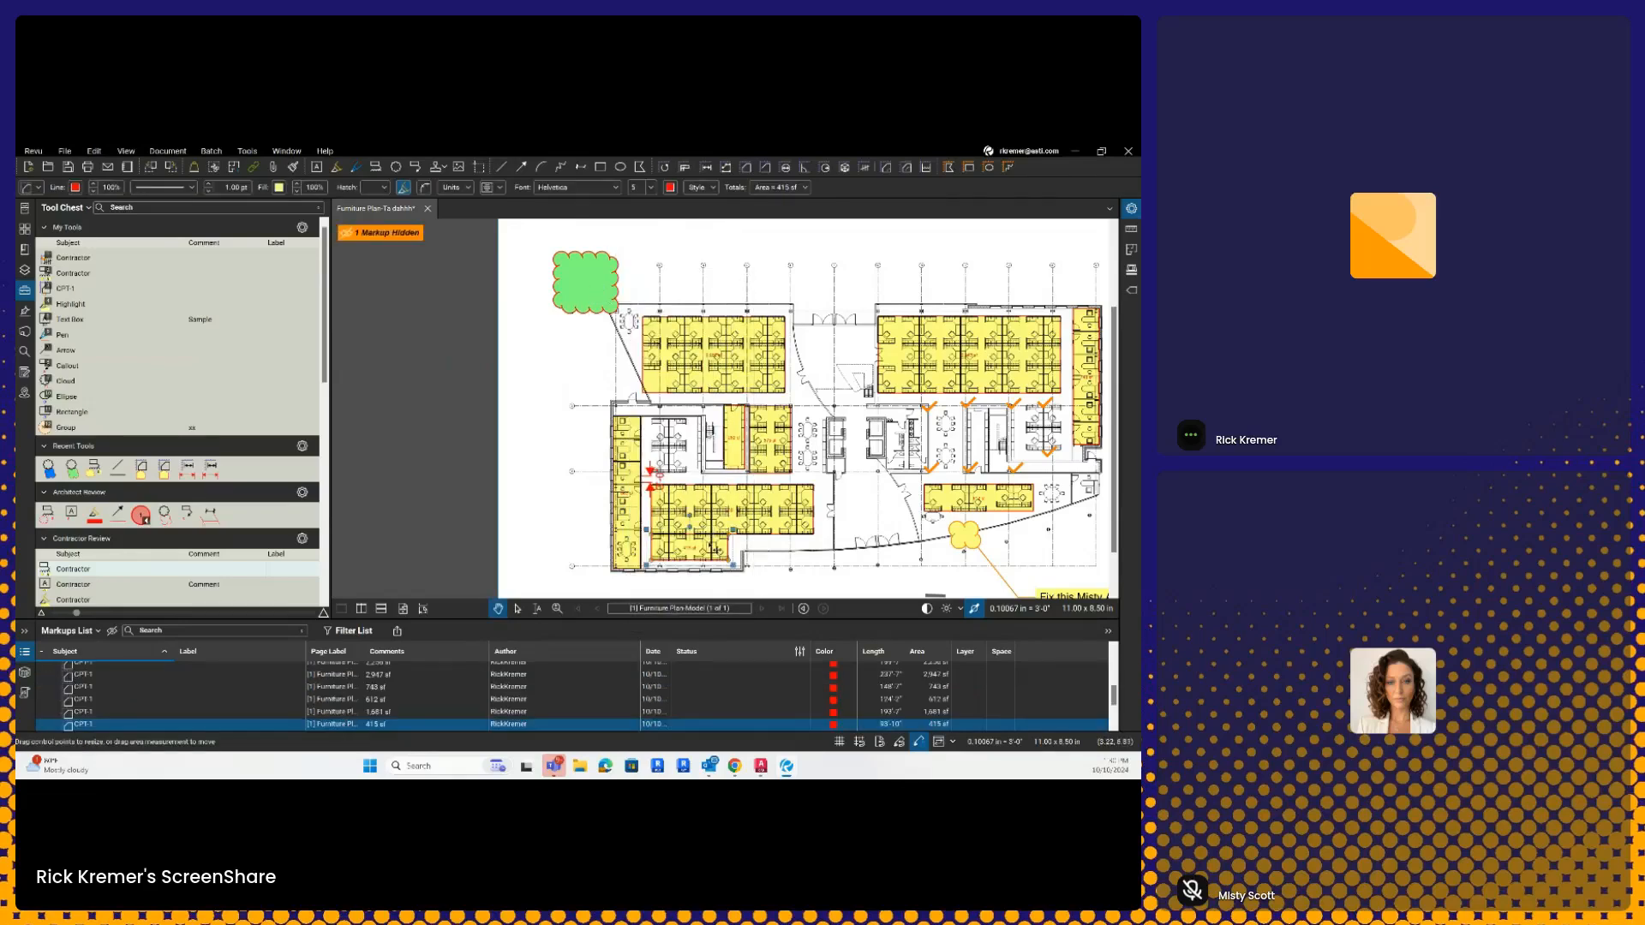
right_click(709, 545)
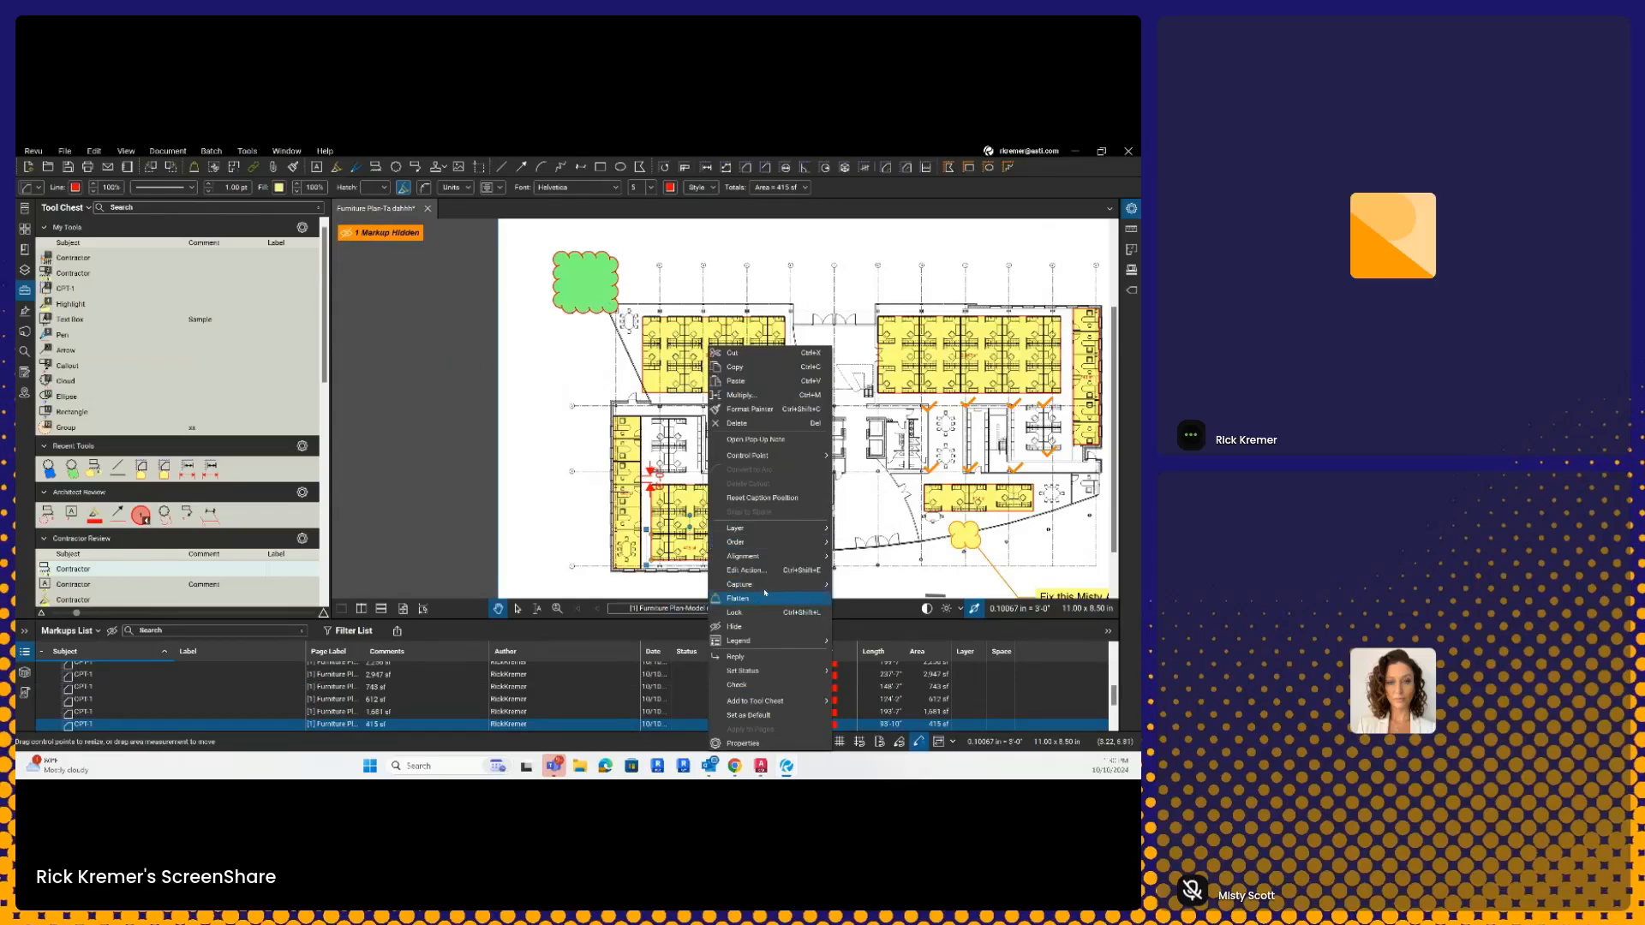
mouse_move(761, 563)
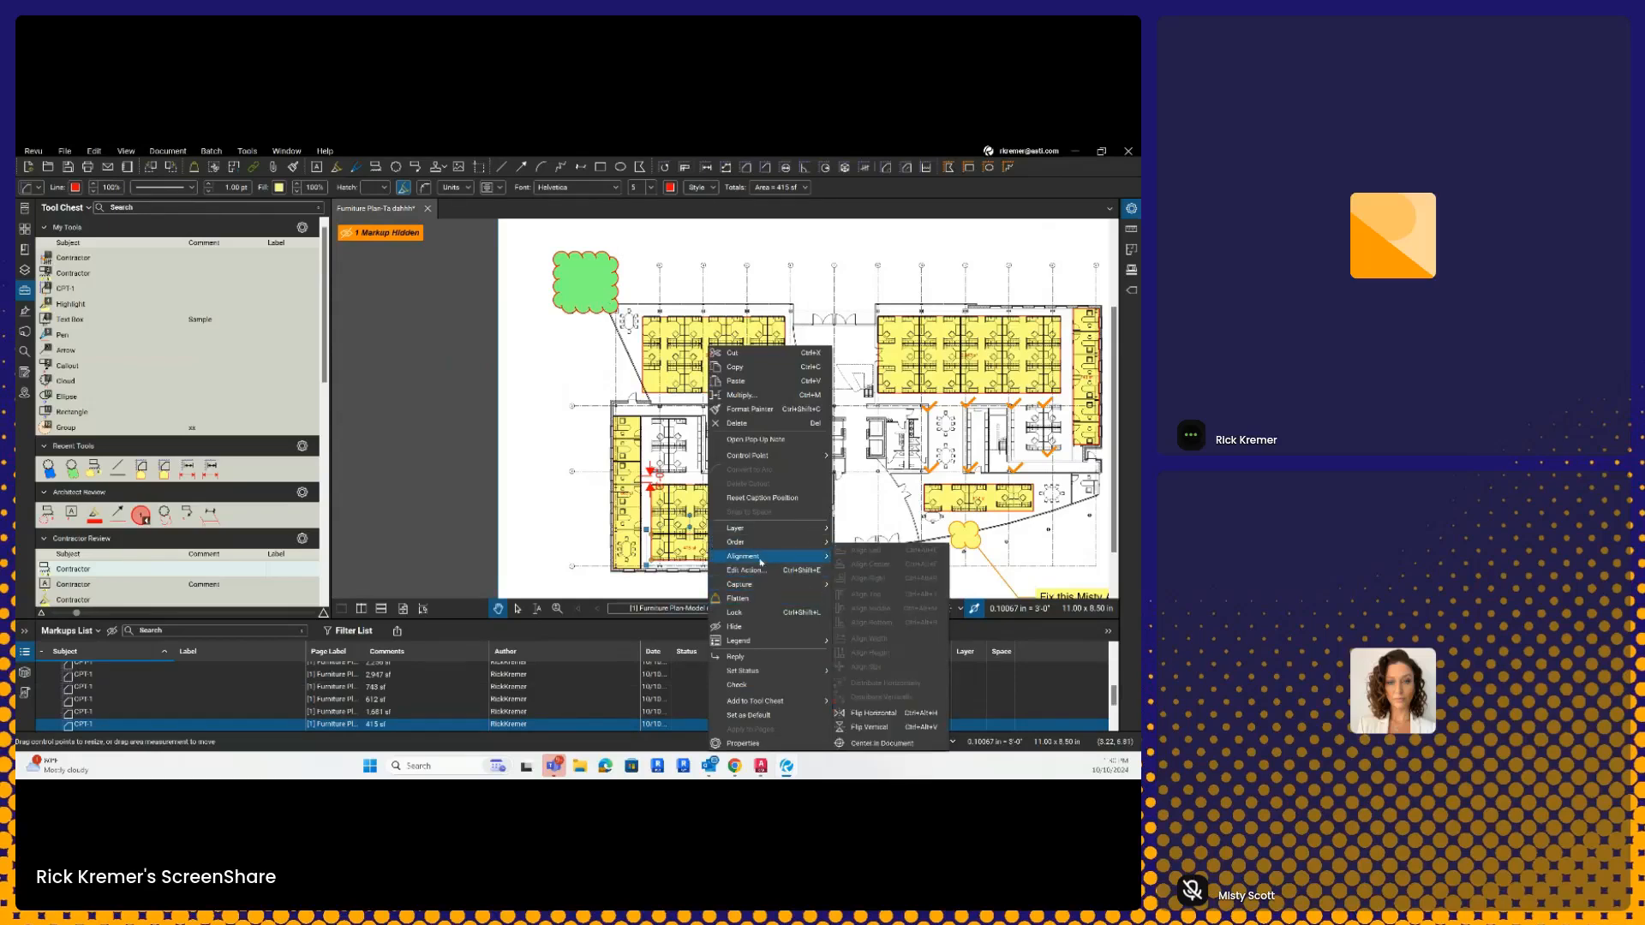
left_click(734, 626)
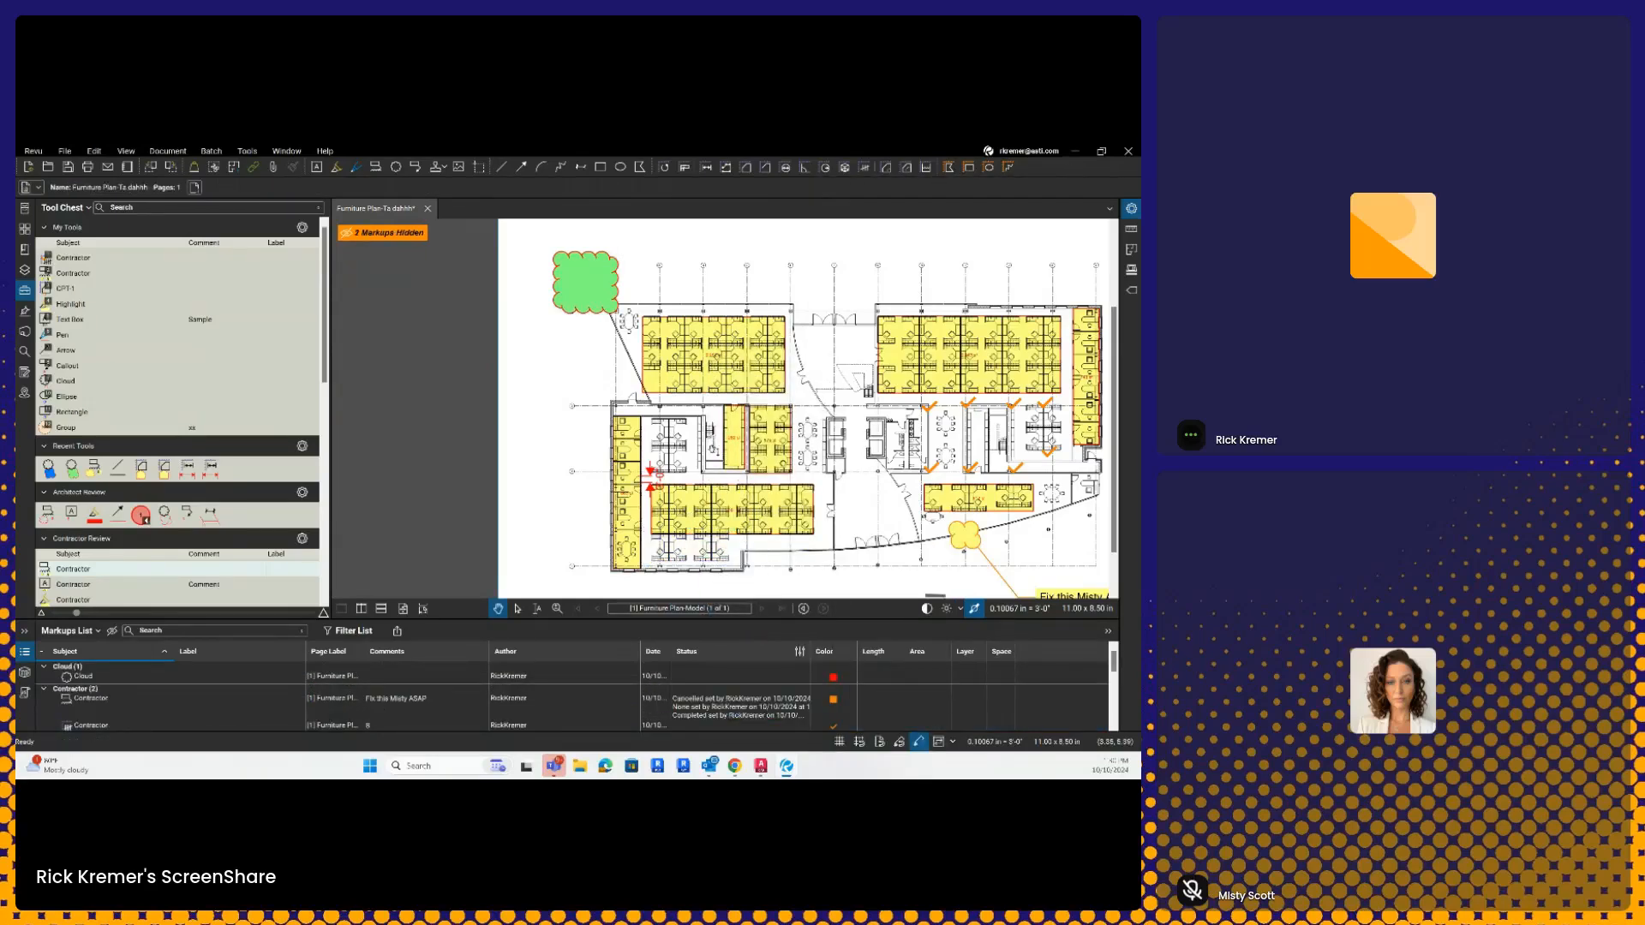
Step: Unhide all hidden markups on the plan
mouse_move(375, 236)
left_click(379, 233)
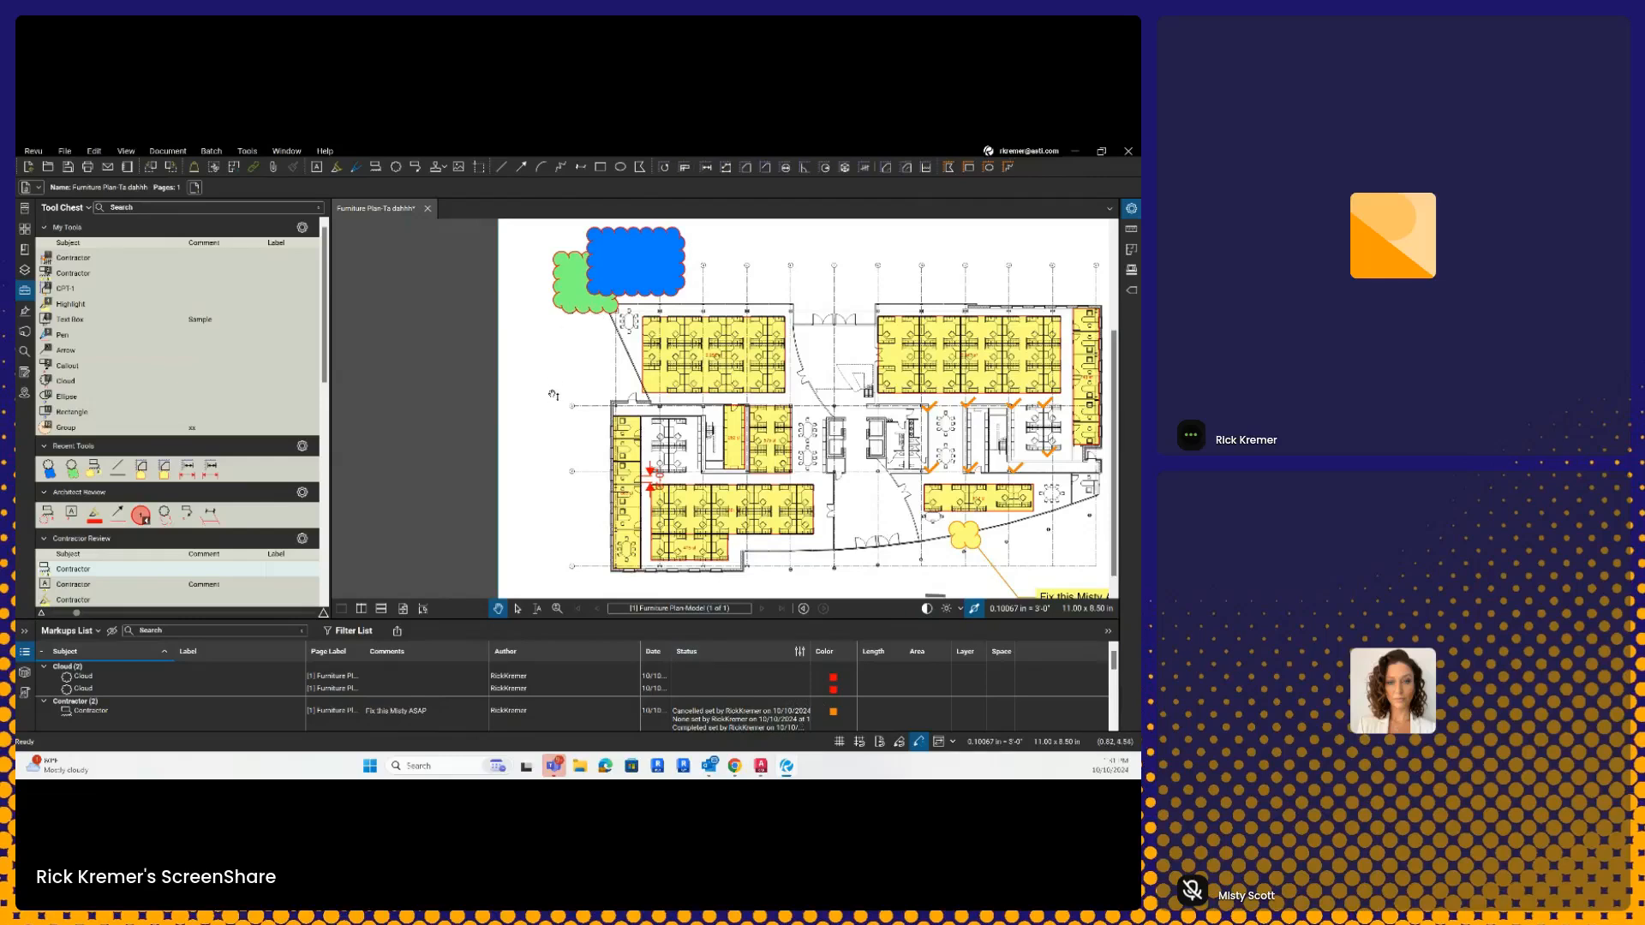
scroll(554, 395, "down", 3)
scroll(554, 395, "down", 2)
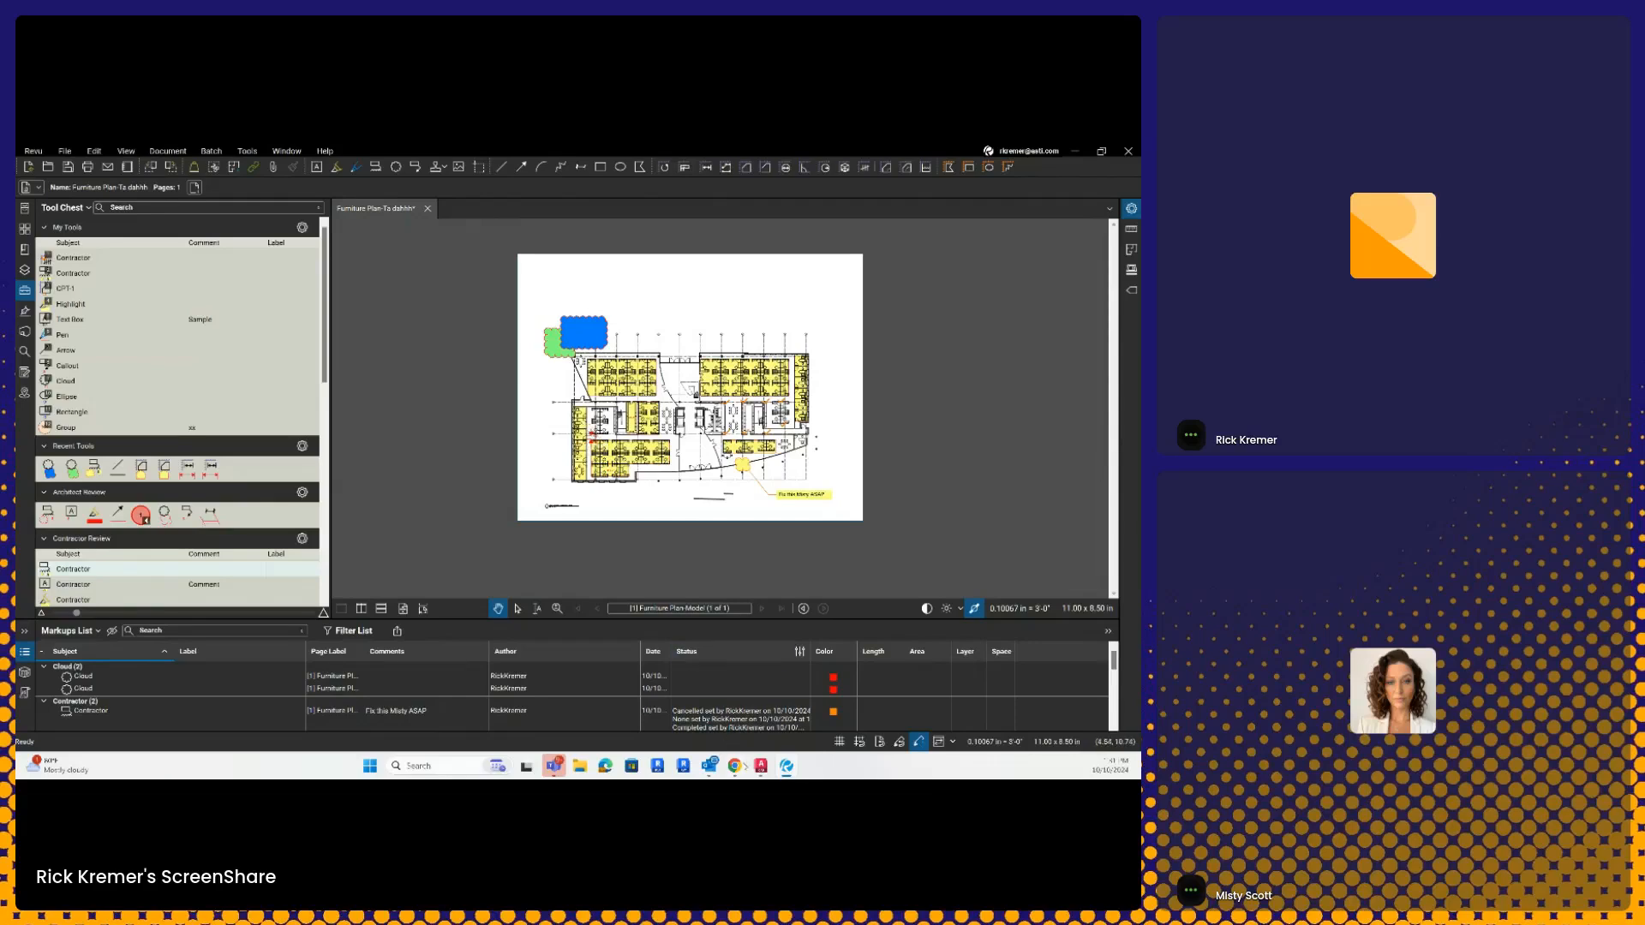
mouse_move(734, 765)
left_click(674, 669)
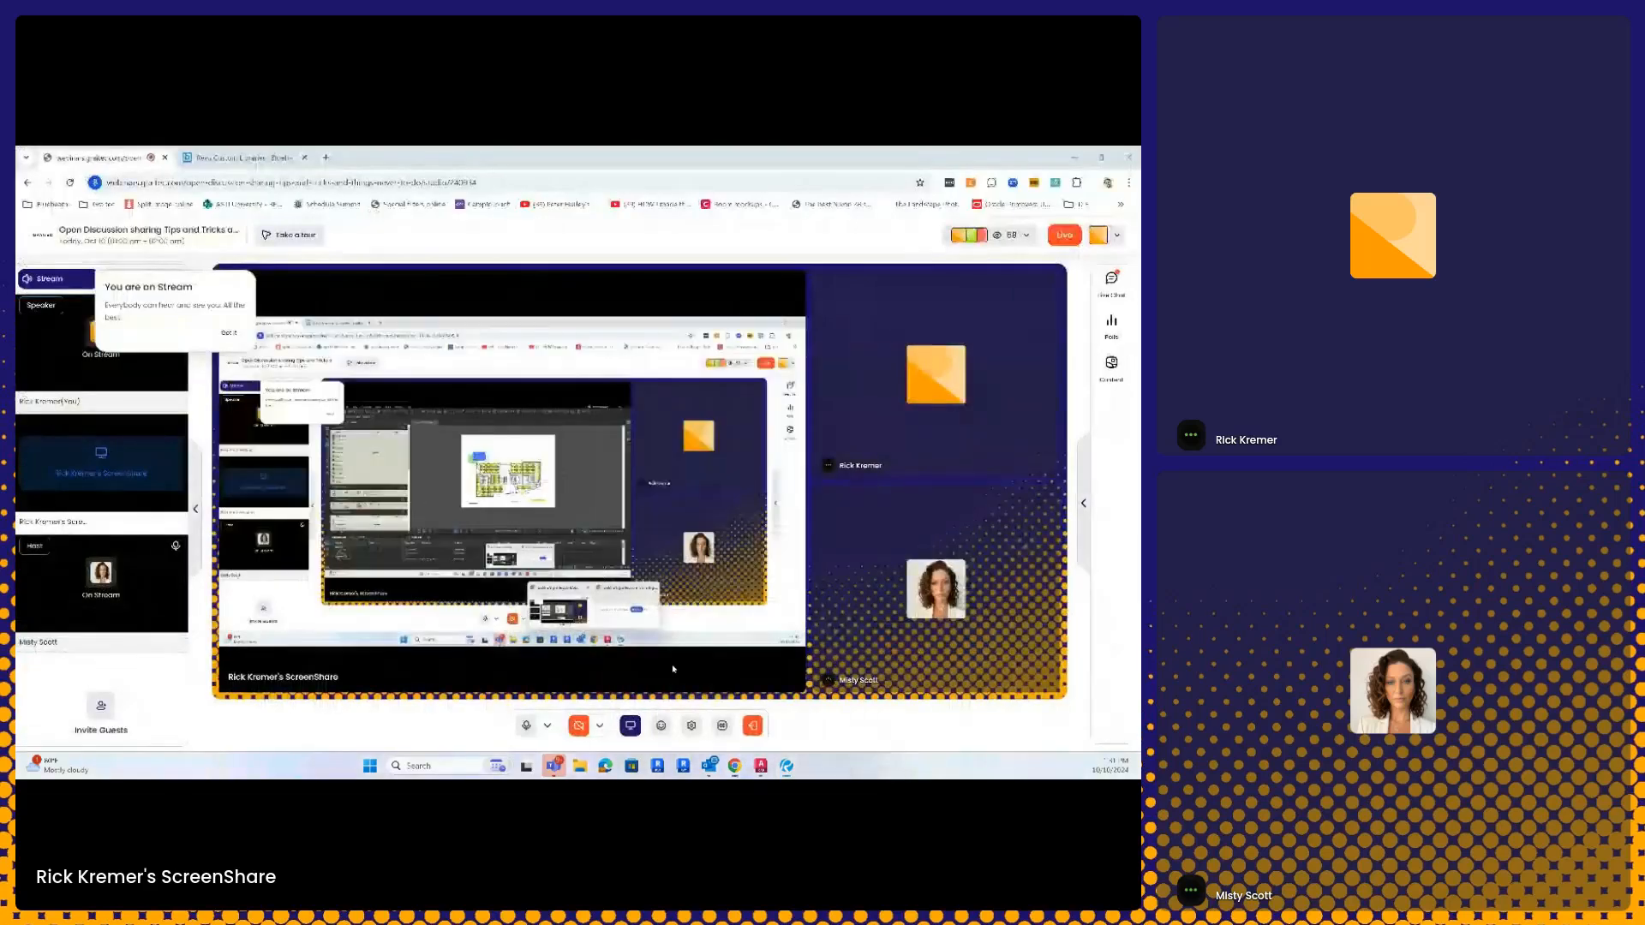
left_click_drag(598, 159, 16, 155)
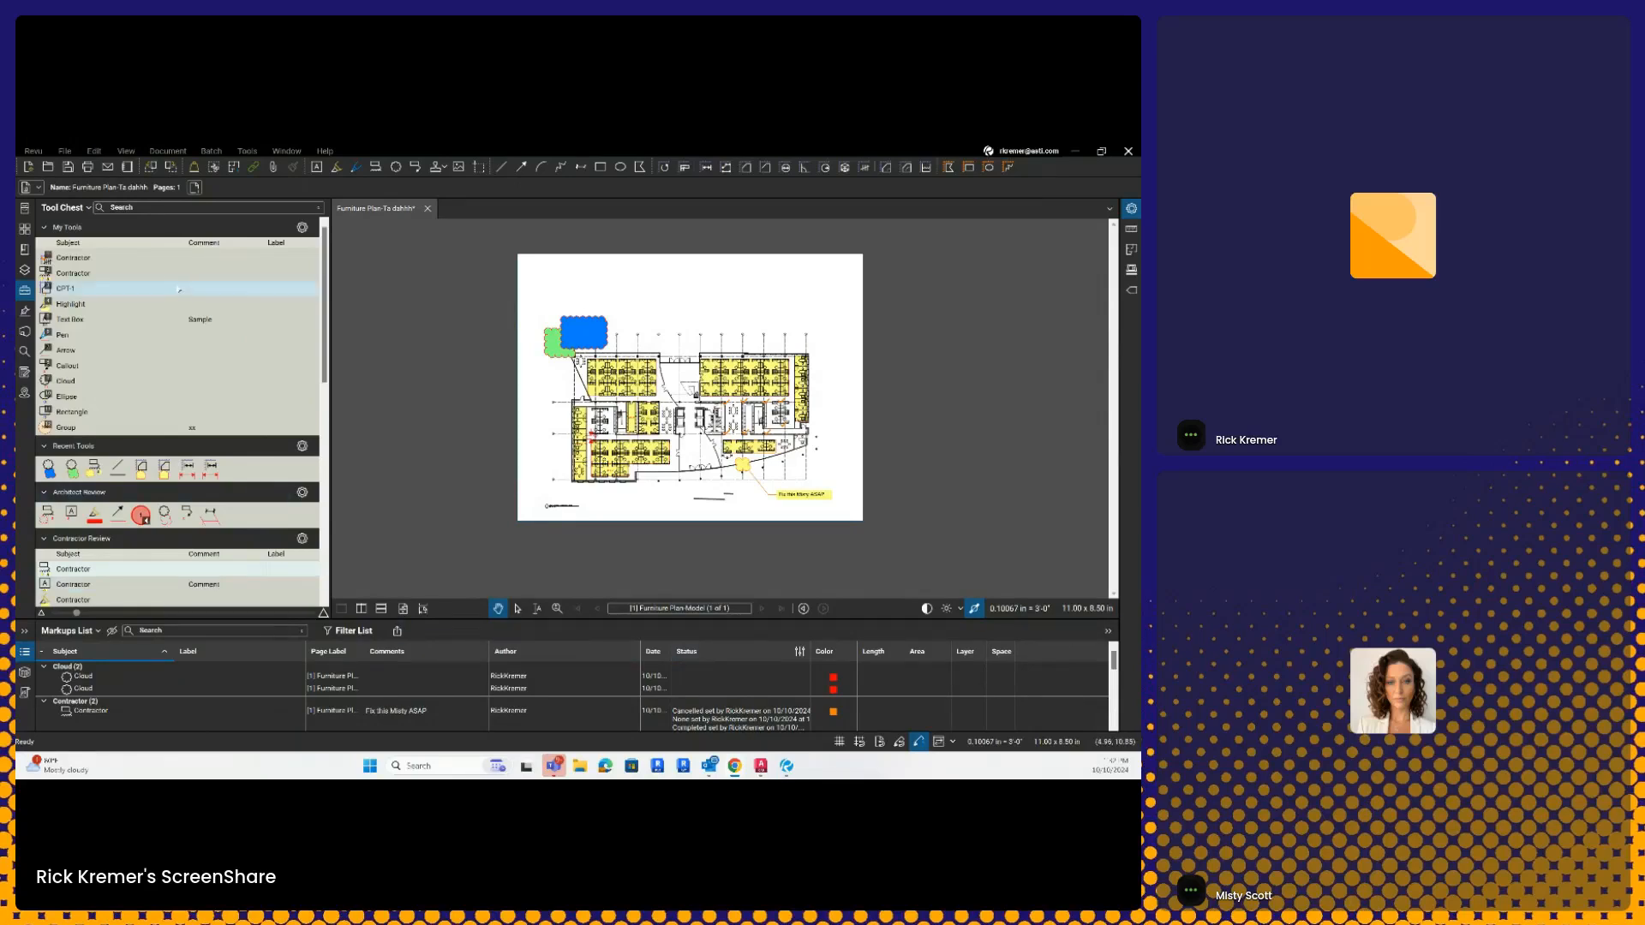
Step: Search the Tool Chest for "contr" and for "arch"
left_click(190, 208)
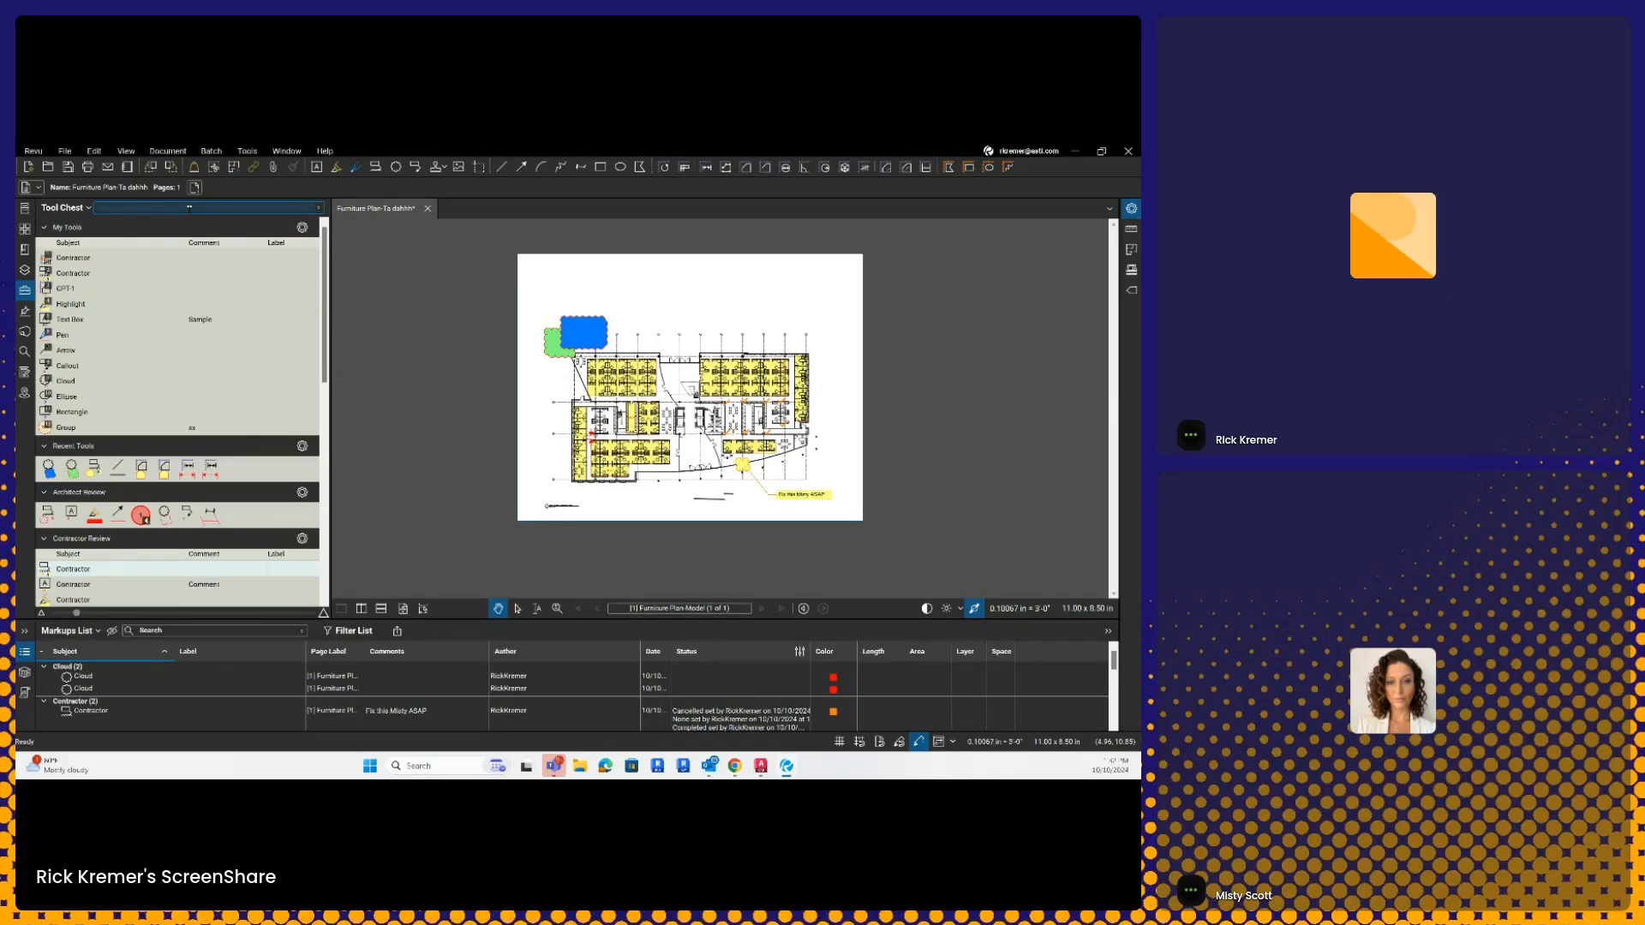
left_click(190, 207)
type("contr")
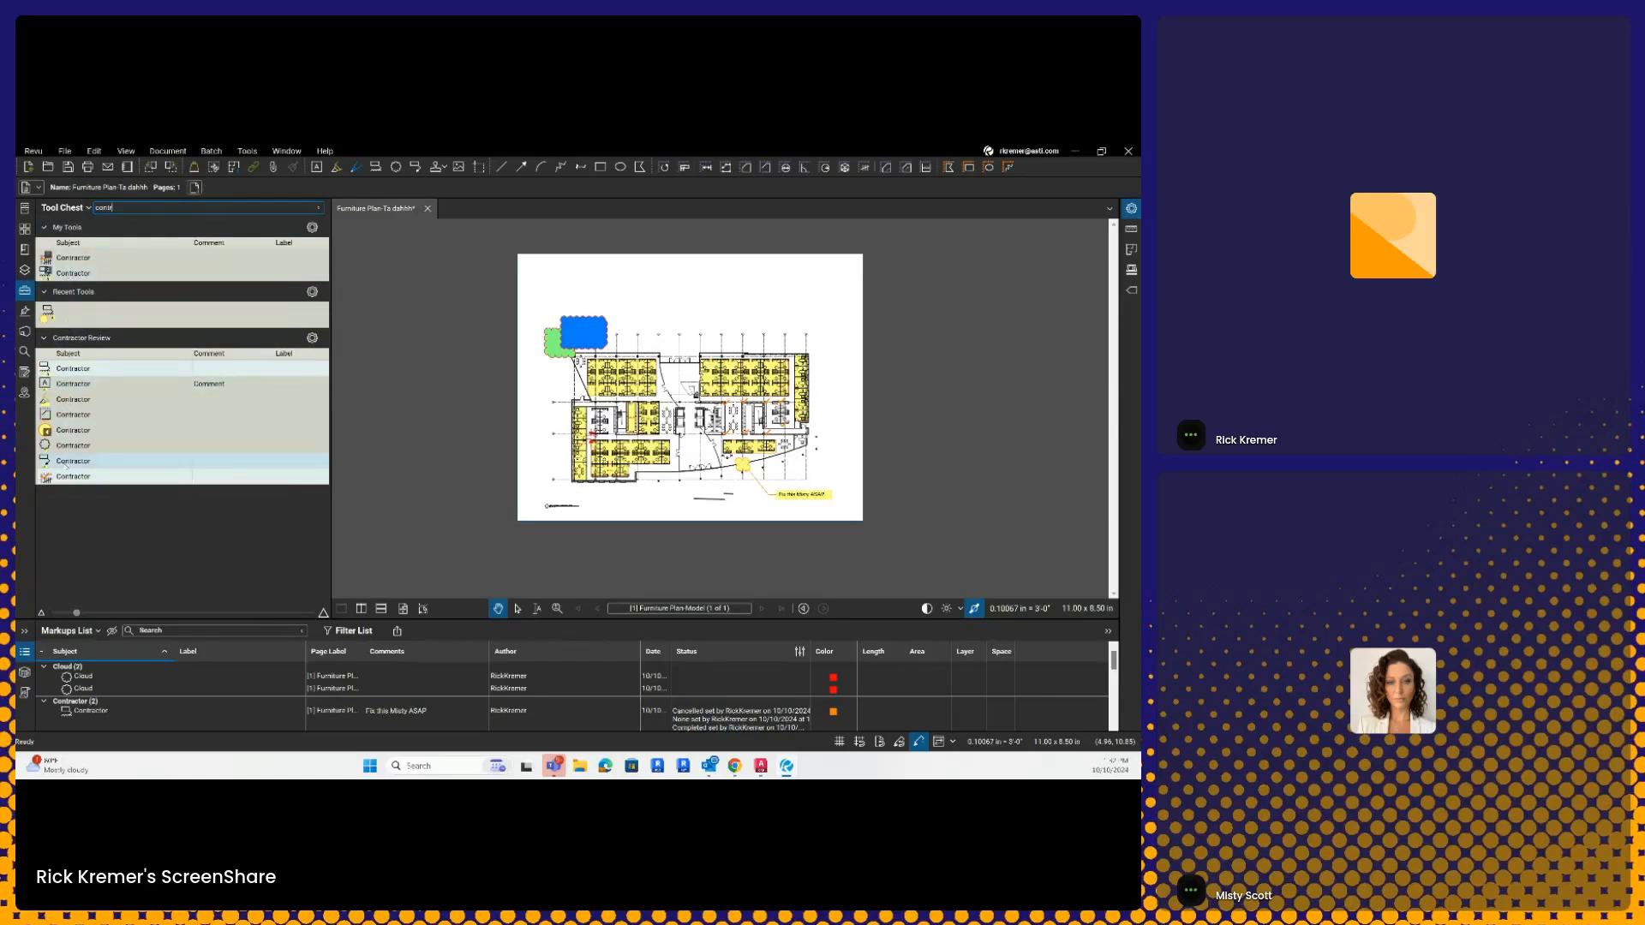
double_click(127, 208)
type("arch")
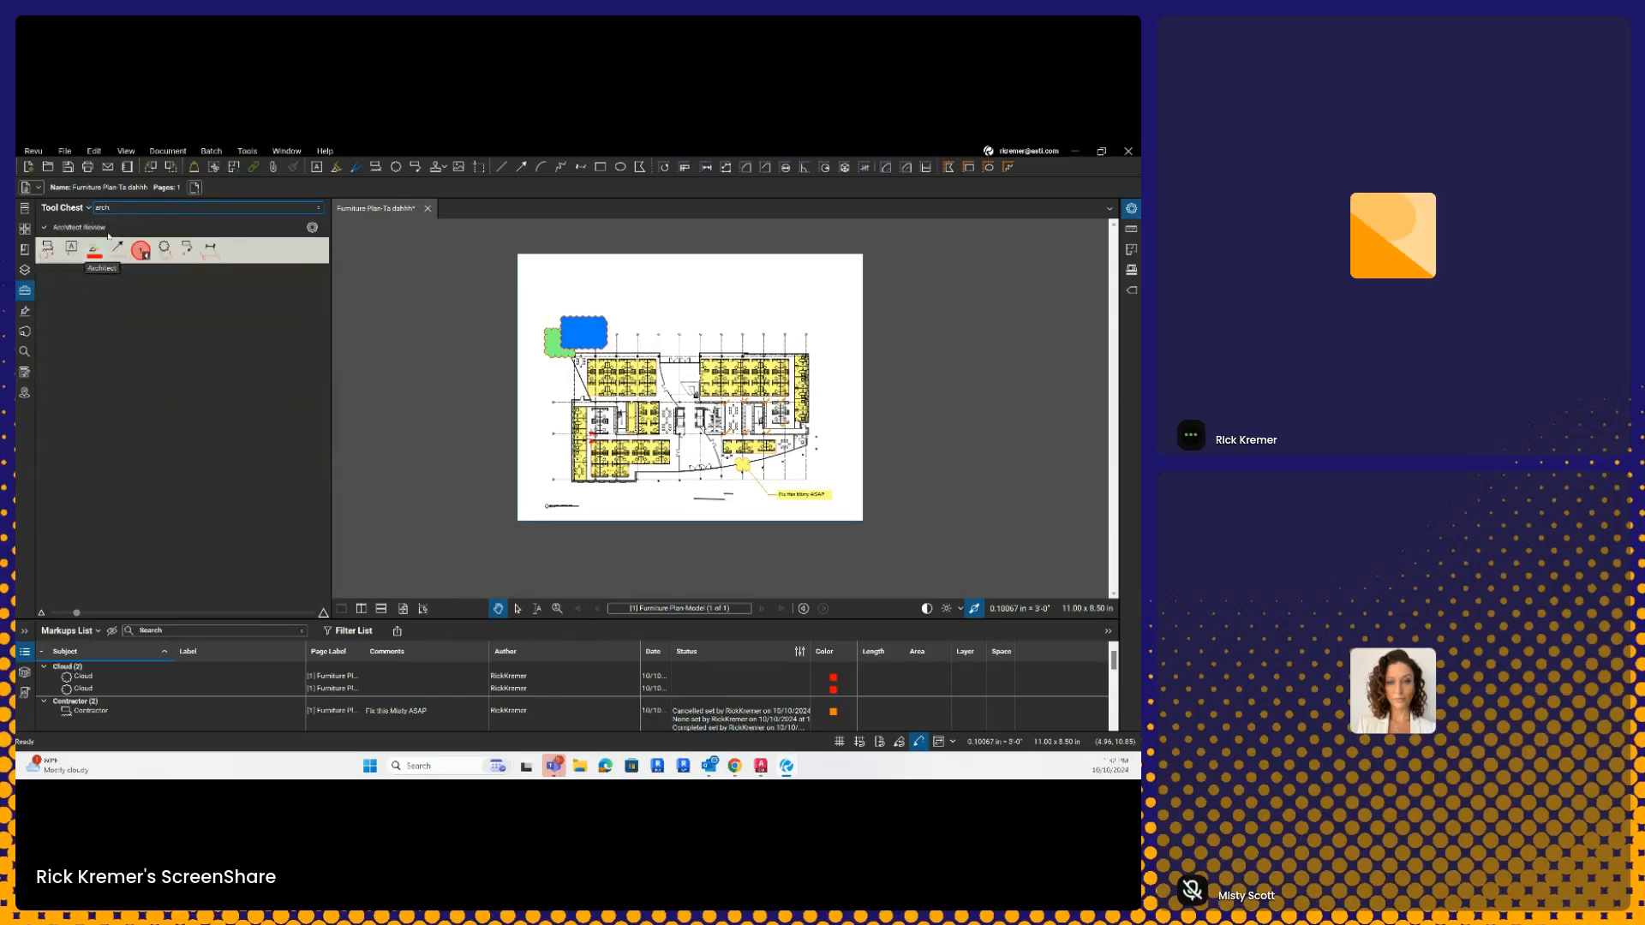
Step: Search the Tool Chest for "civ" and clear the search to list all tool sets
left_click_drag(113, 208, 80, 206)
type("civ")
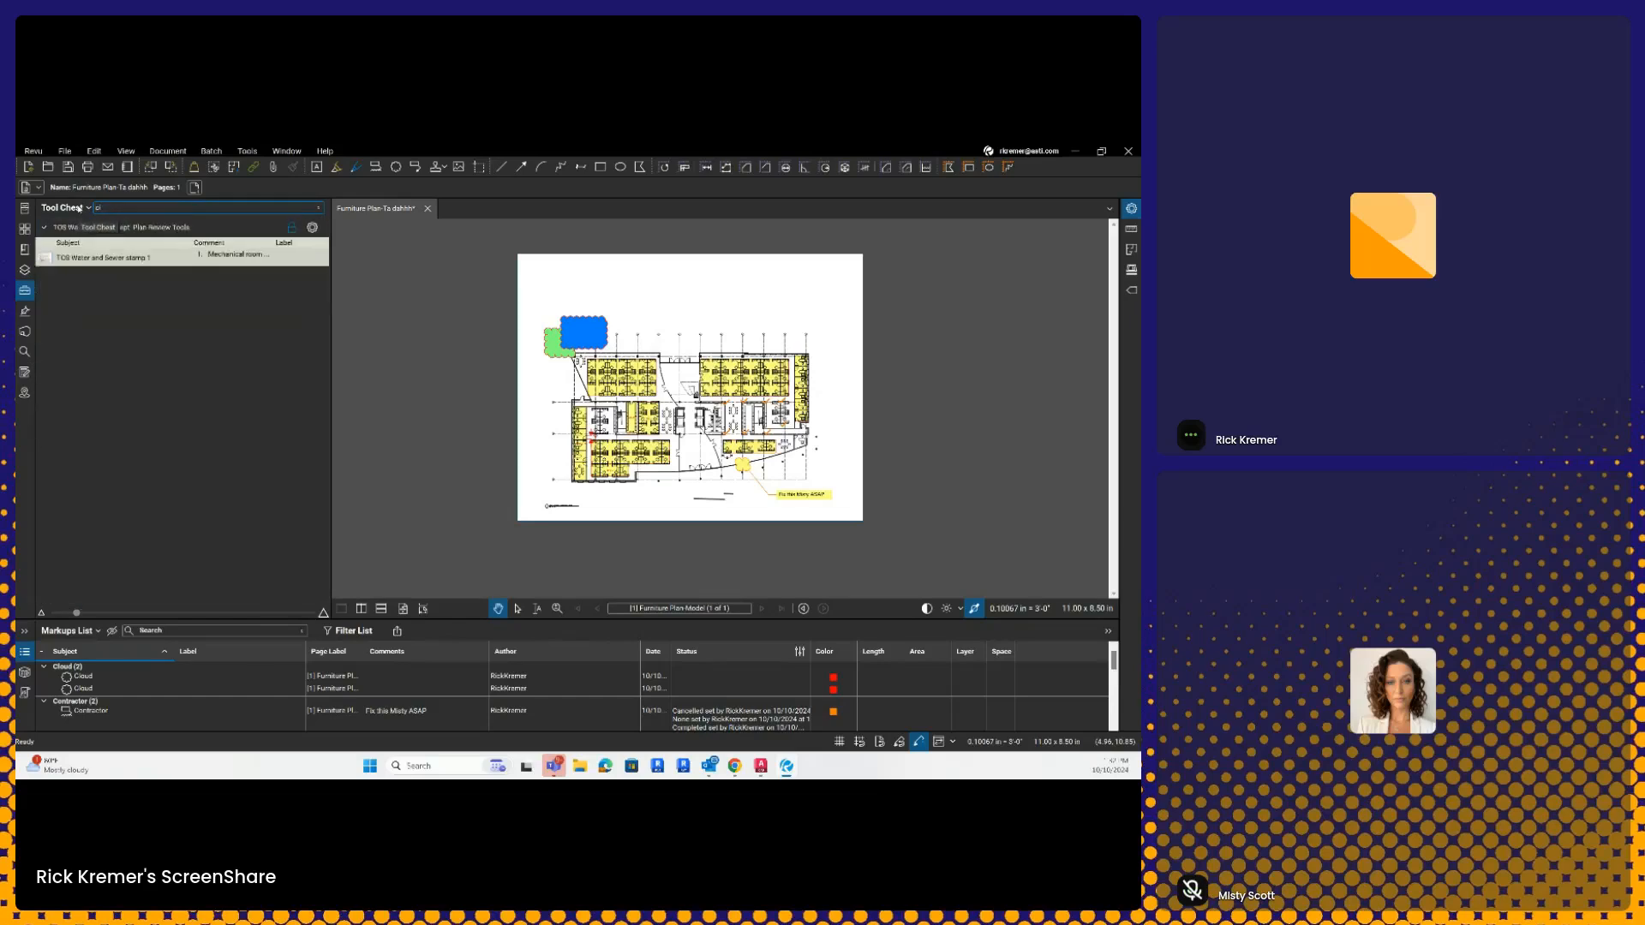
key("BackSpace")
key("BackSpace")
key("BackSpace")
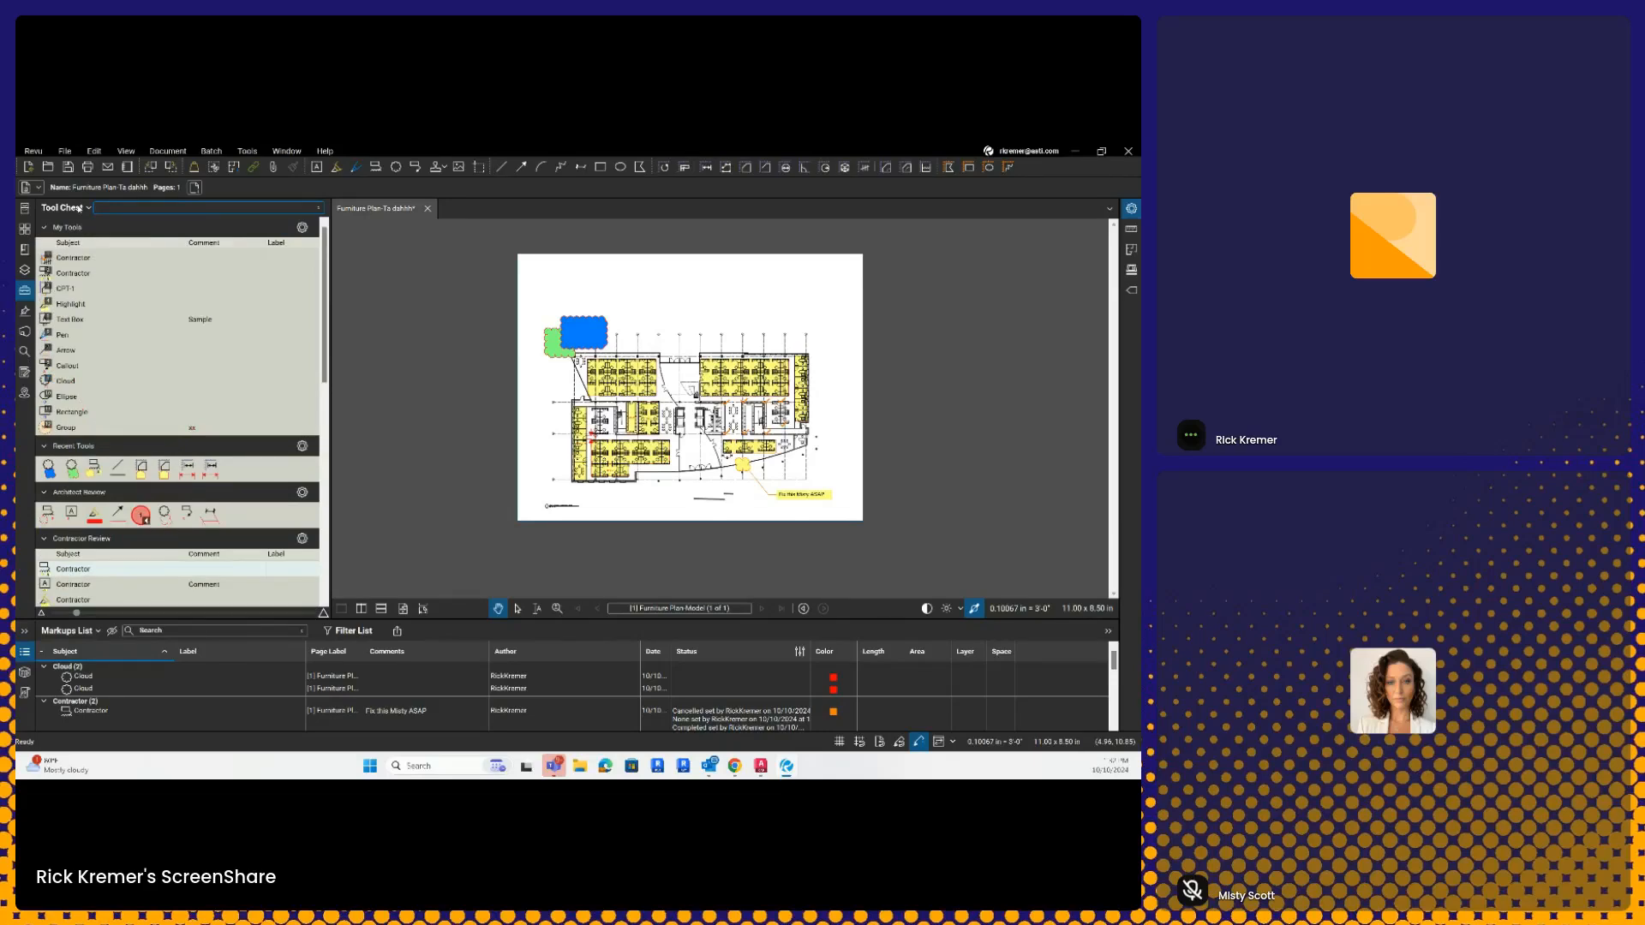
left_click(398, 270)
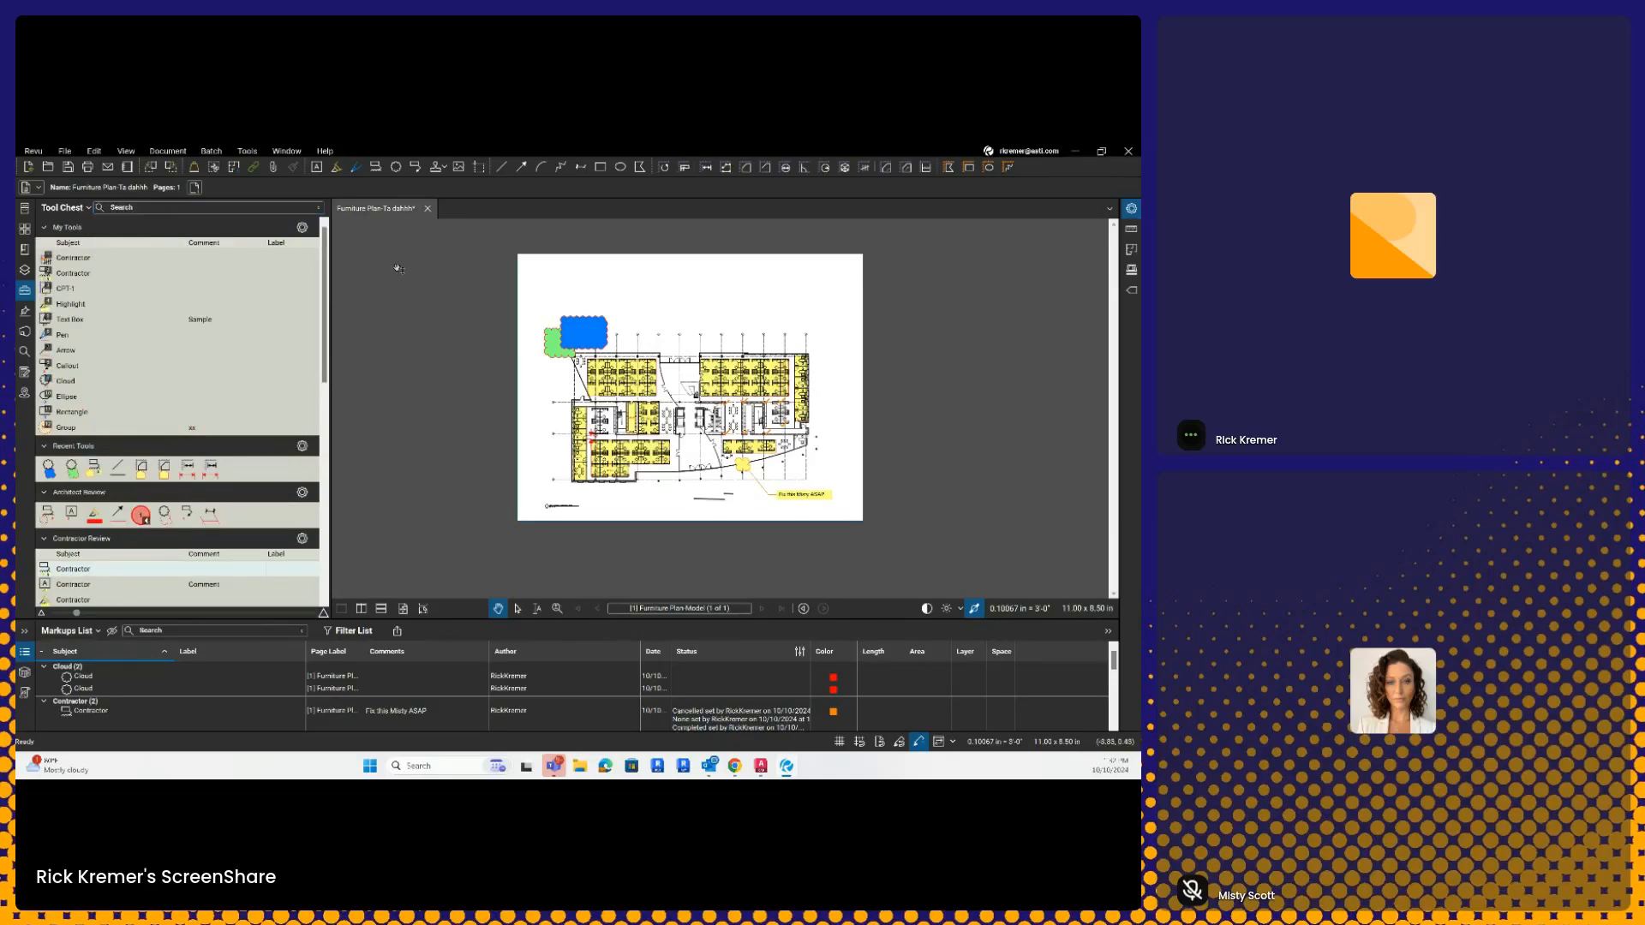
scroll(586, 392, "up", 3)
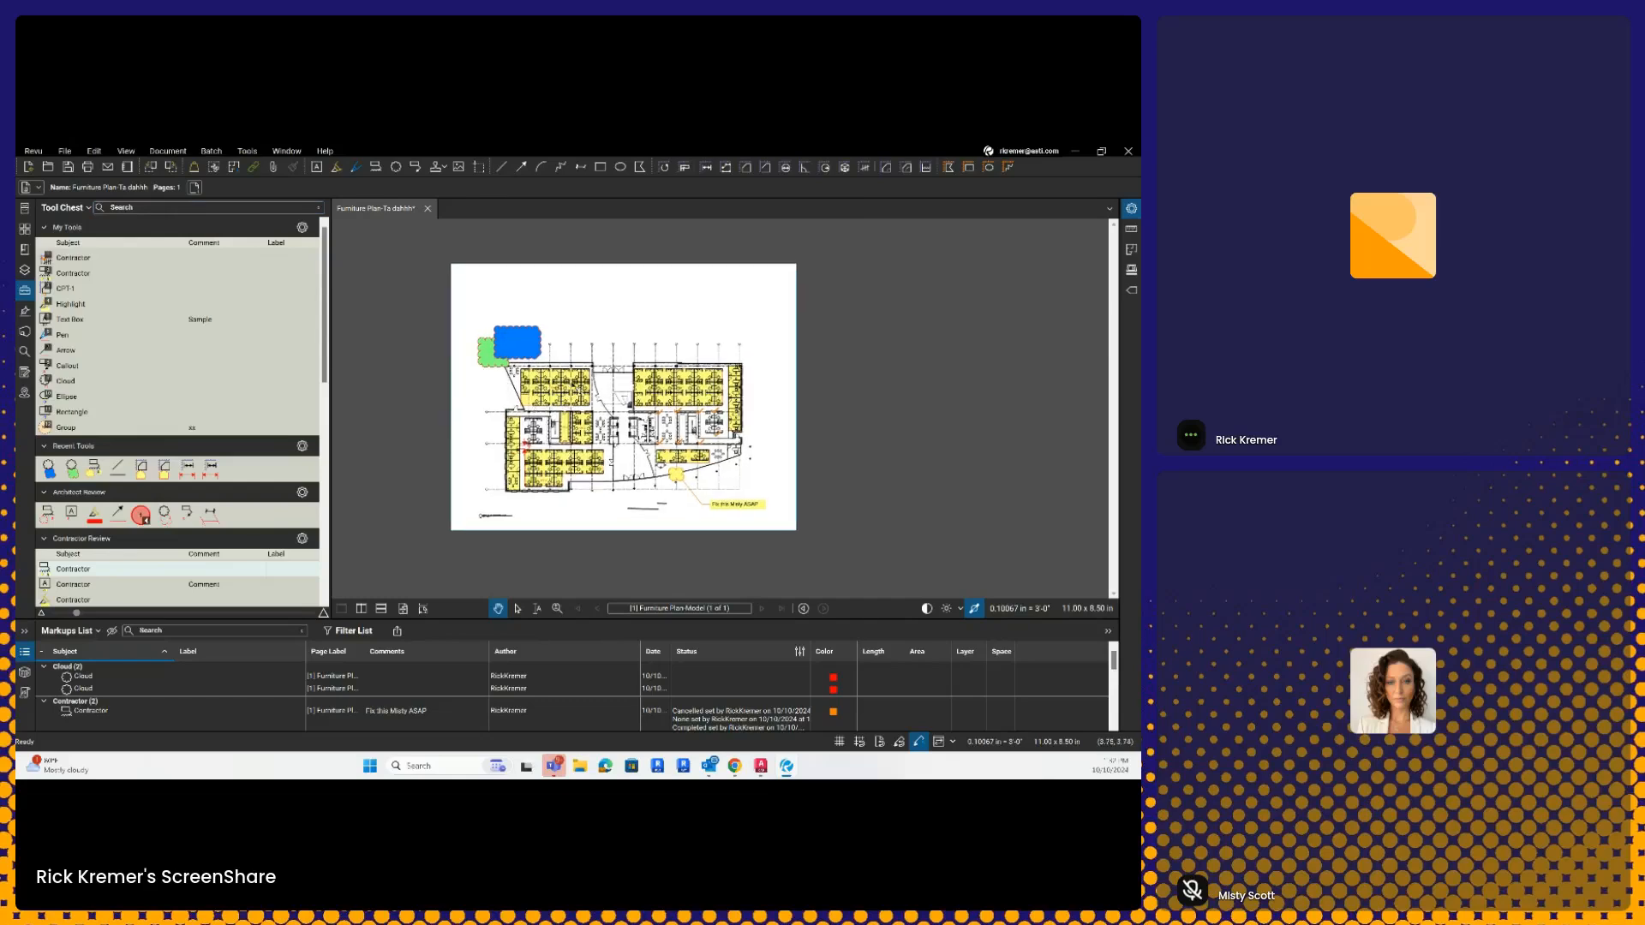
Step: Hide the Tool Chest panel to widen the furniture plan view
scroll(584, 392, "up", 3)
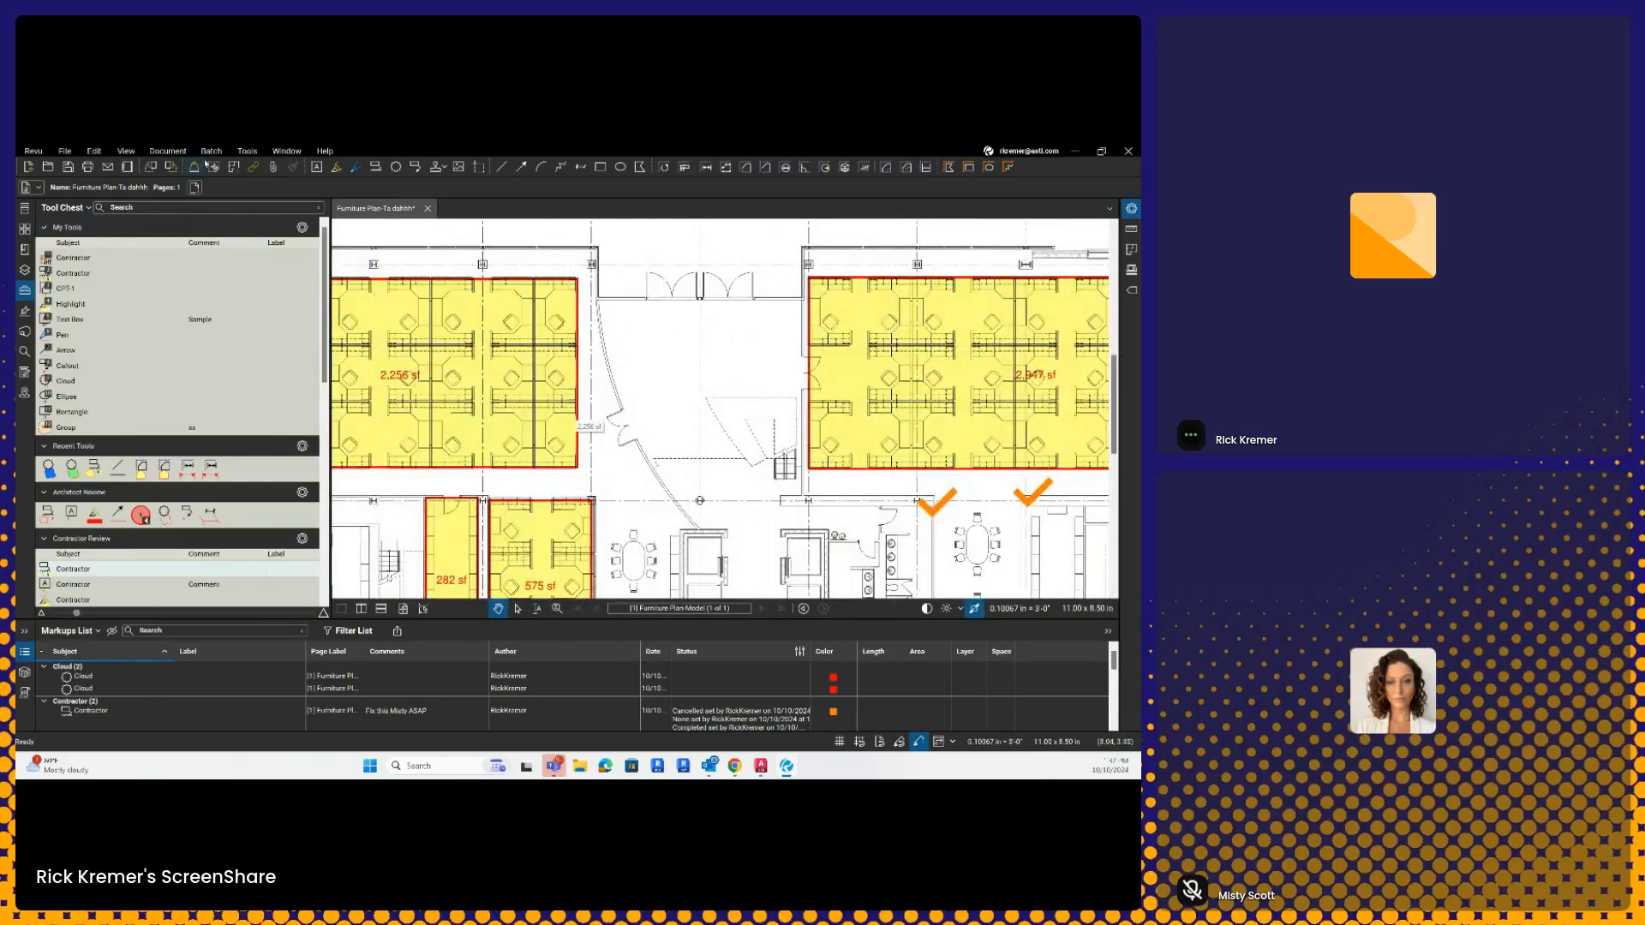
left_click(248, 151)
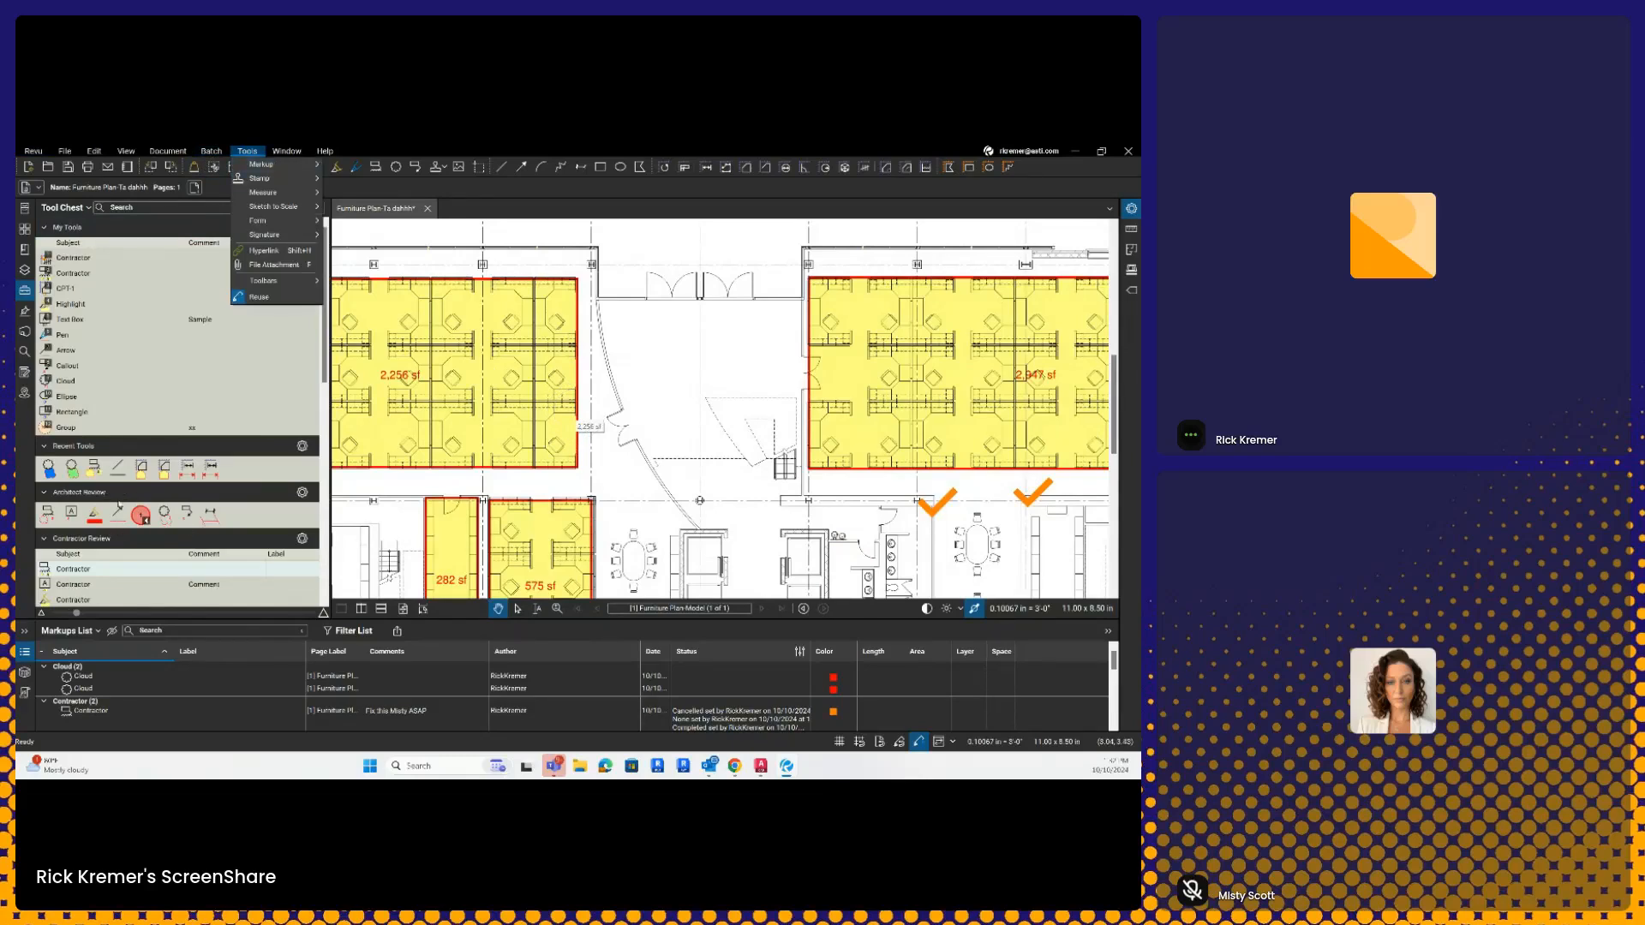
key("Escape")
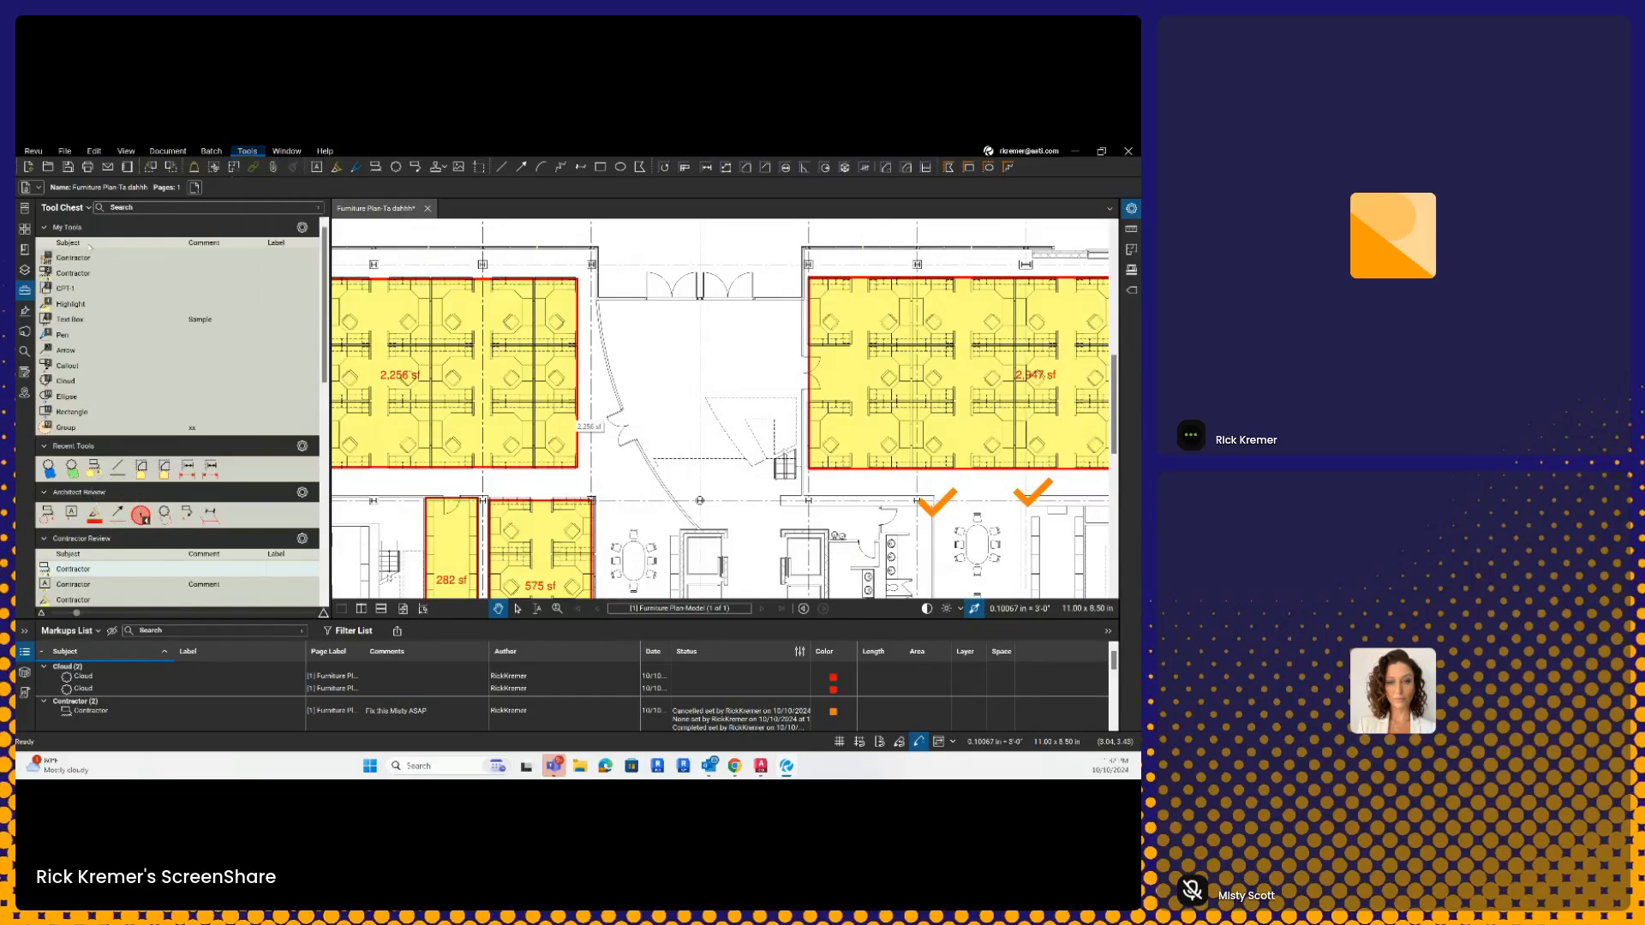
left_click(24, 291)
Step: Start a Count measurement and review the symbols available for it, including the My Tools and Contractor Review sets
left_click(248, 152)
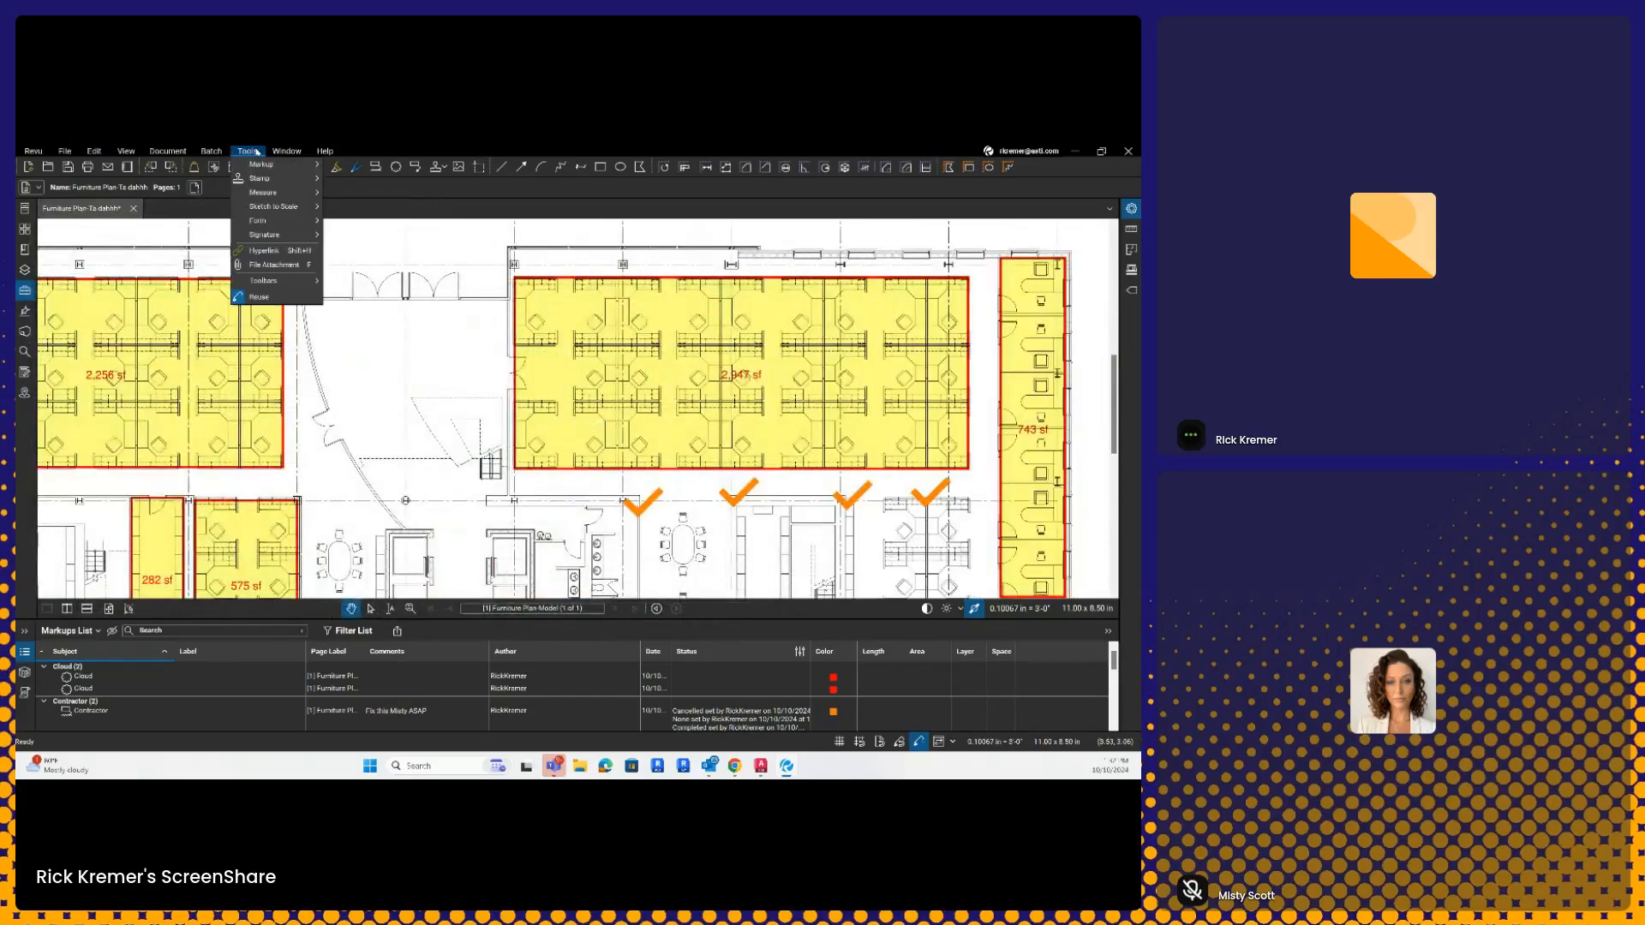
mouse_move(273, 171)
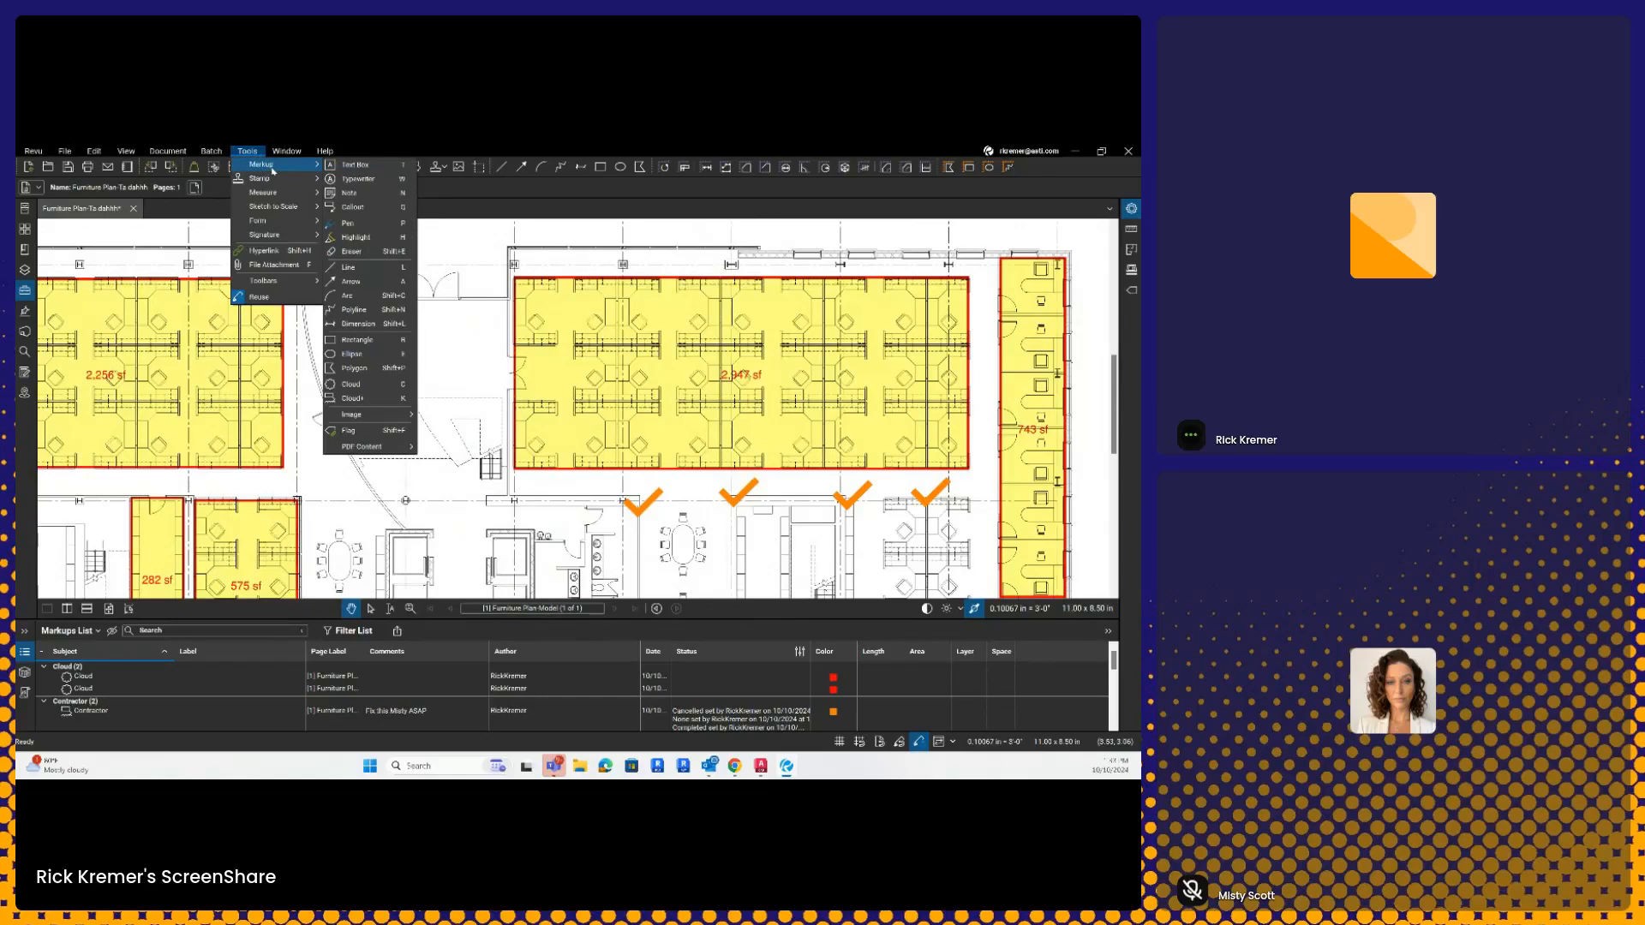
mouse_move(274, 200)
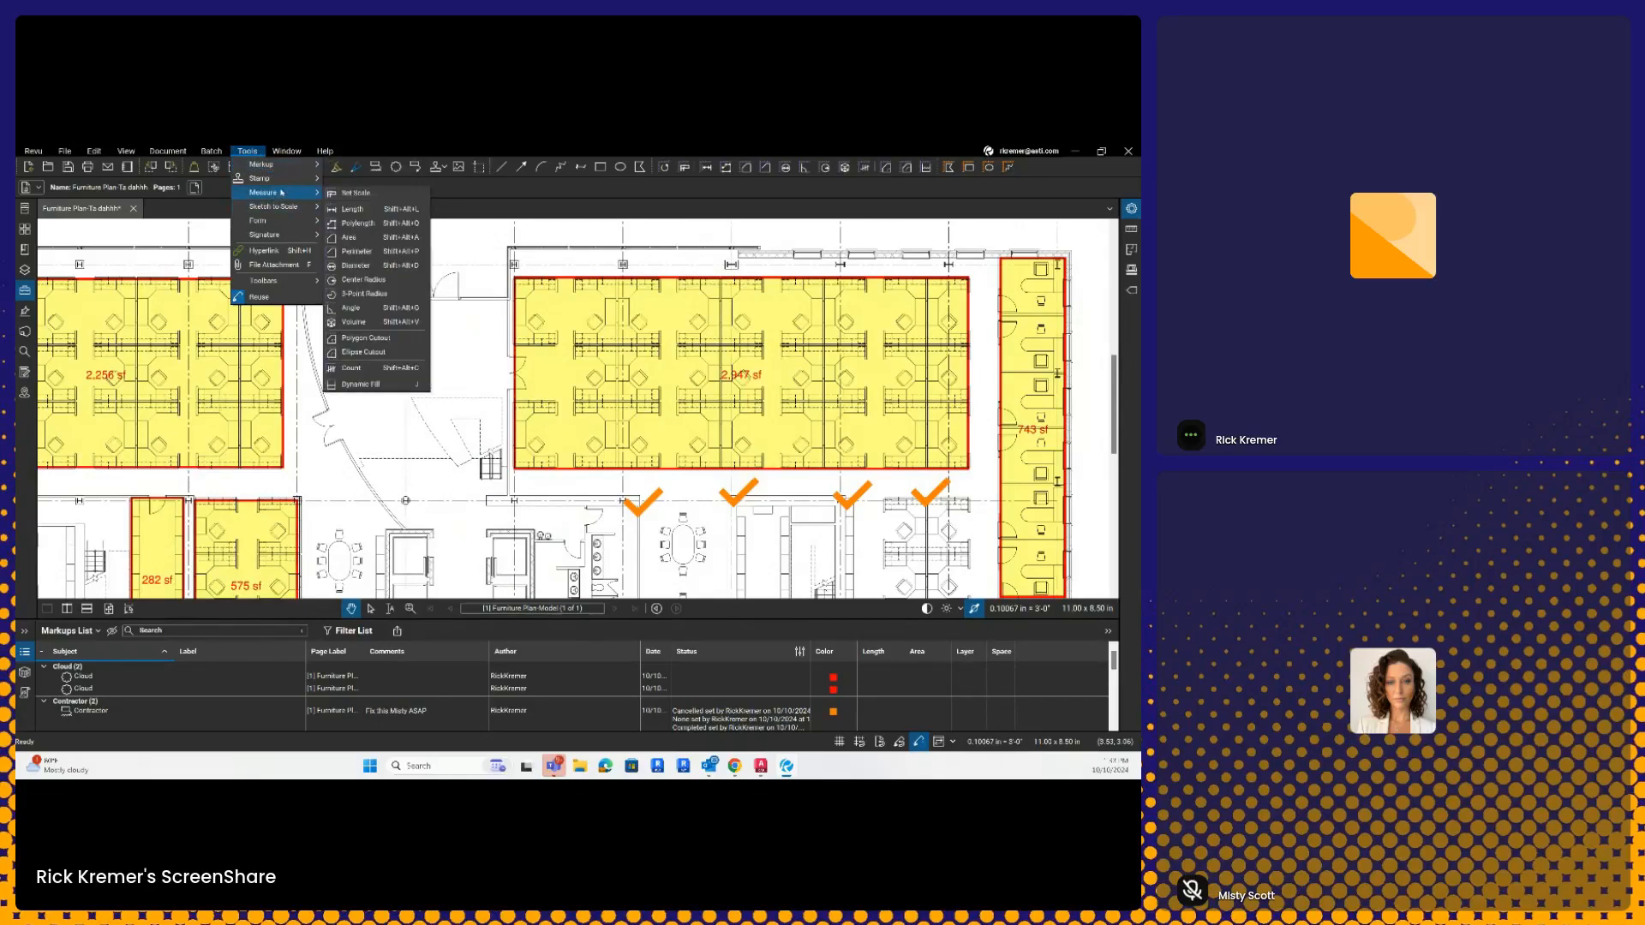
left_click(355, 367)
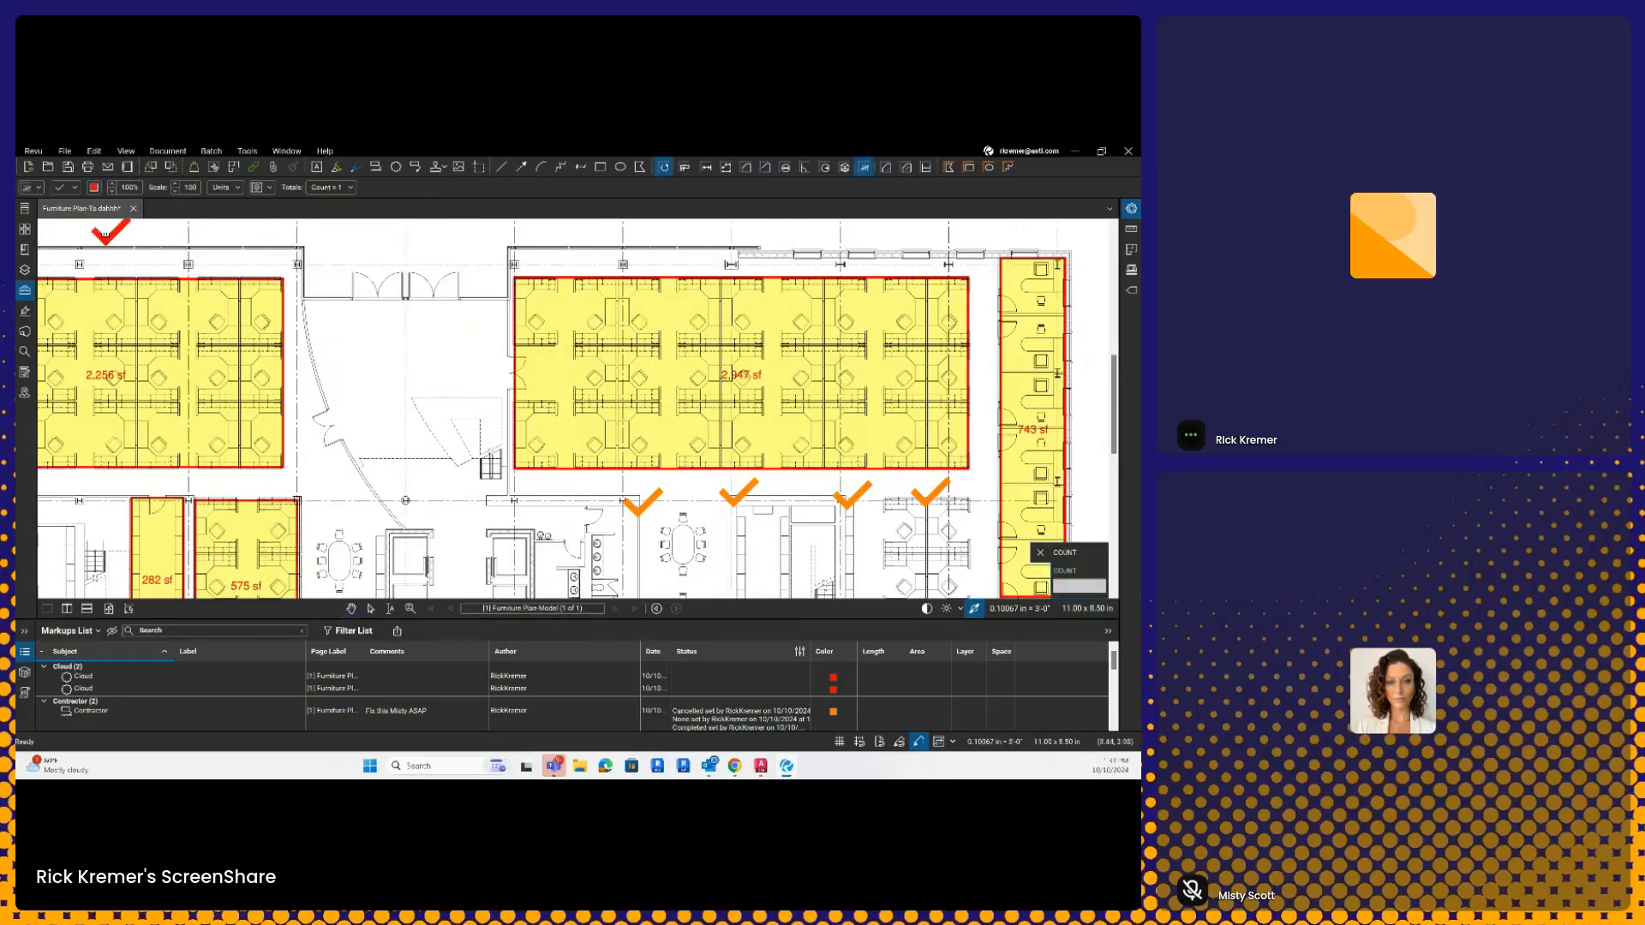
key("ctrl")
left_click(78, 189)
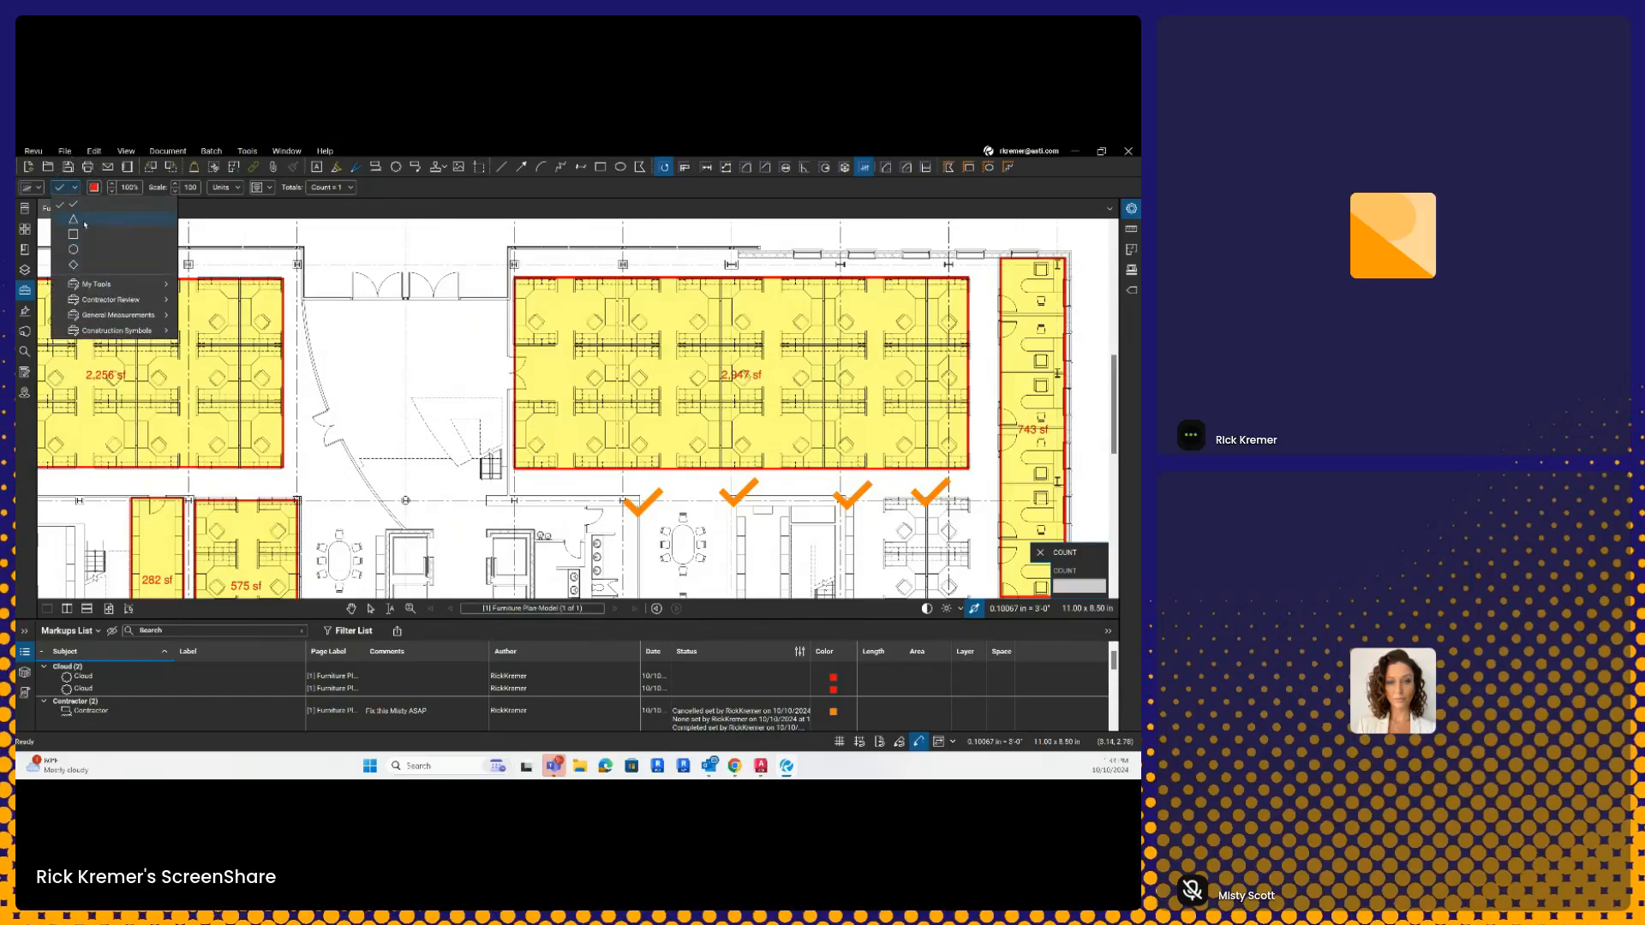
mouse_move(120, 288)
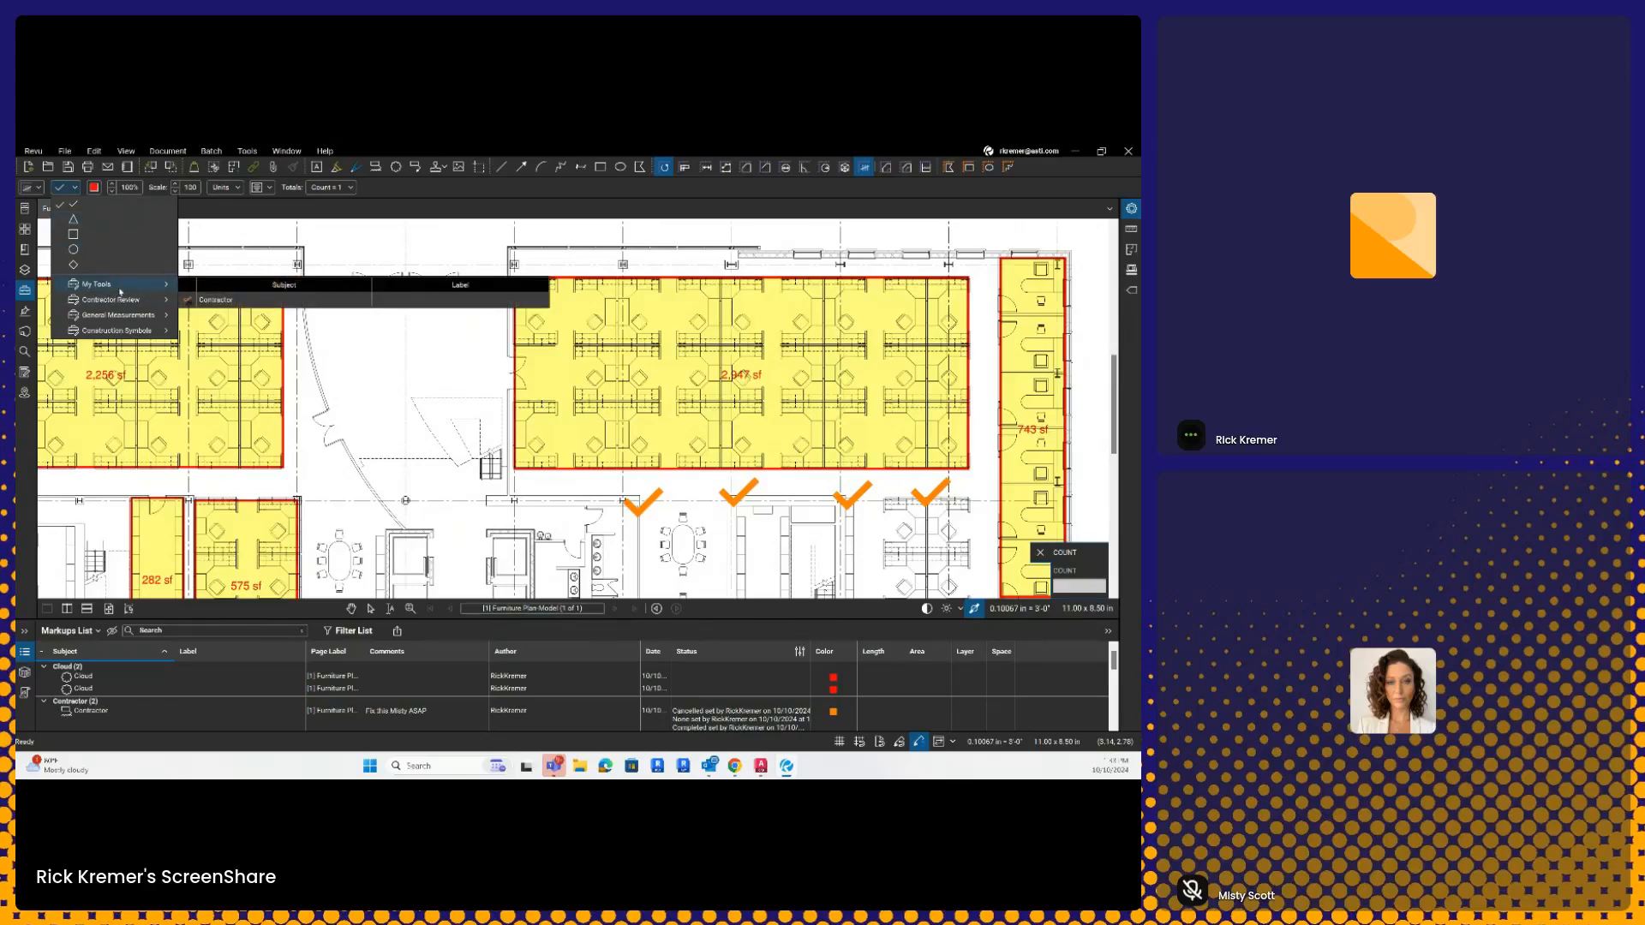
left_click(215, 299)
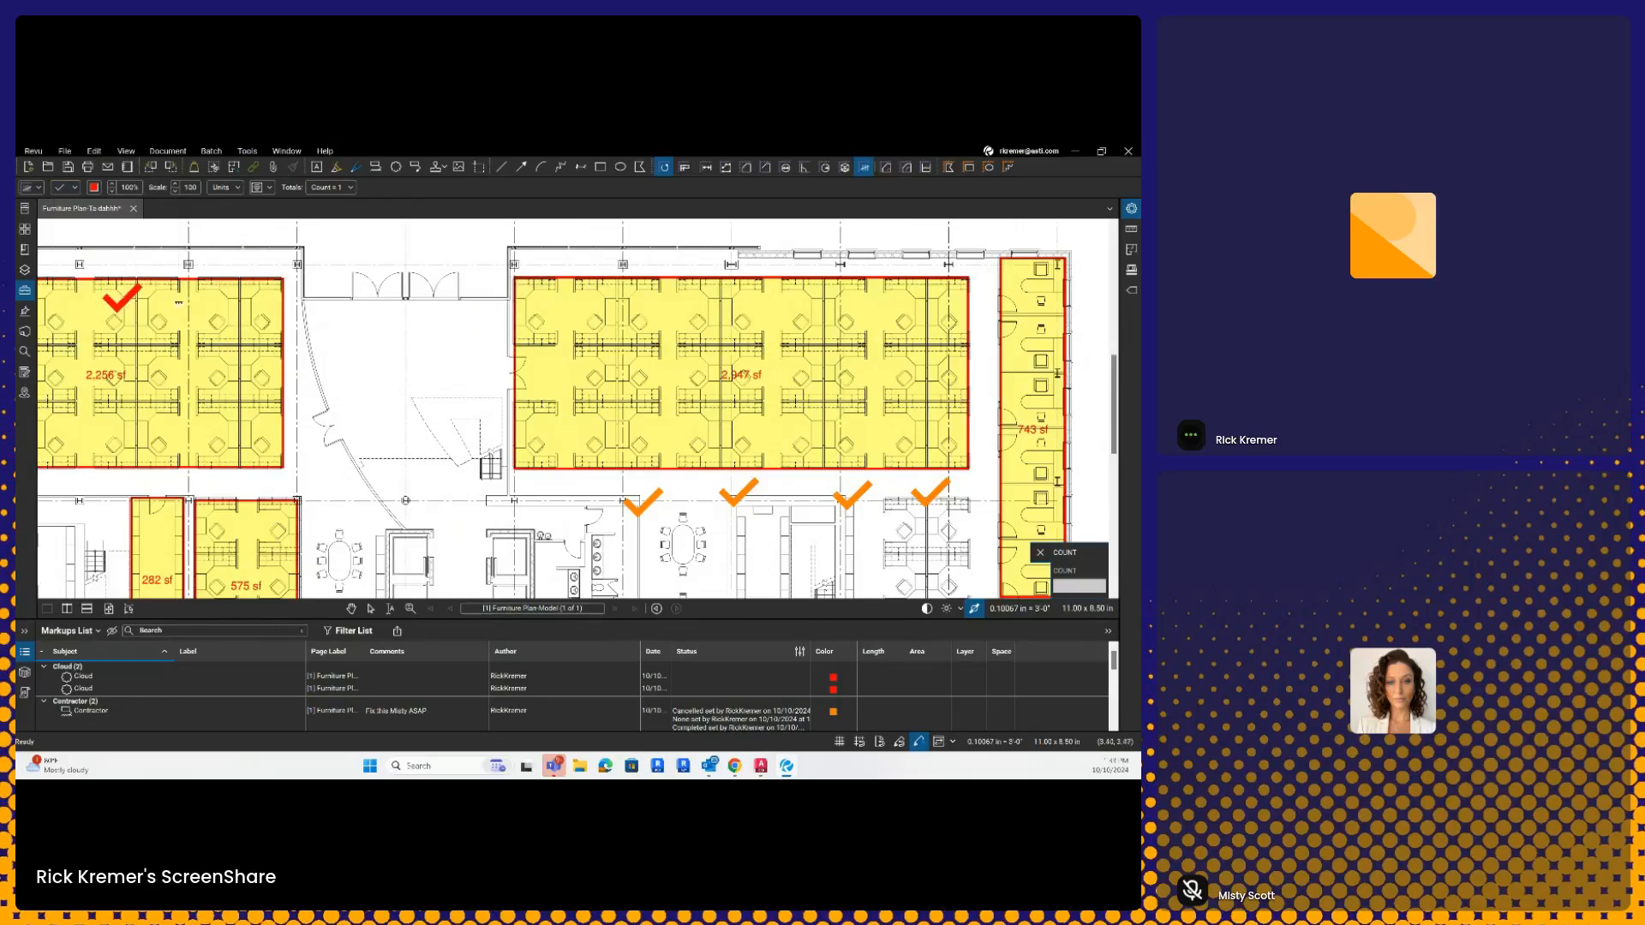
Step: Place five red check-mark counts at doors around the central lobby and the corridor beside it
left_click(392, 294)
left_click(463, 292)
left_click(340, 428)
left_click(708, 495)
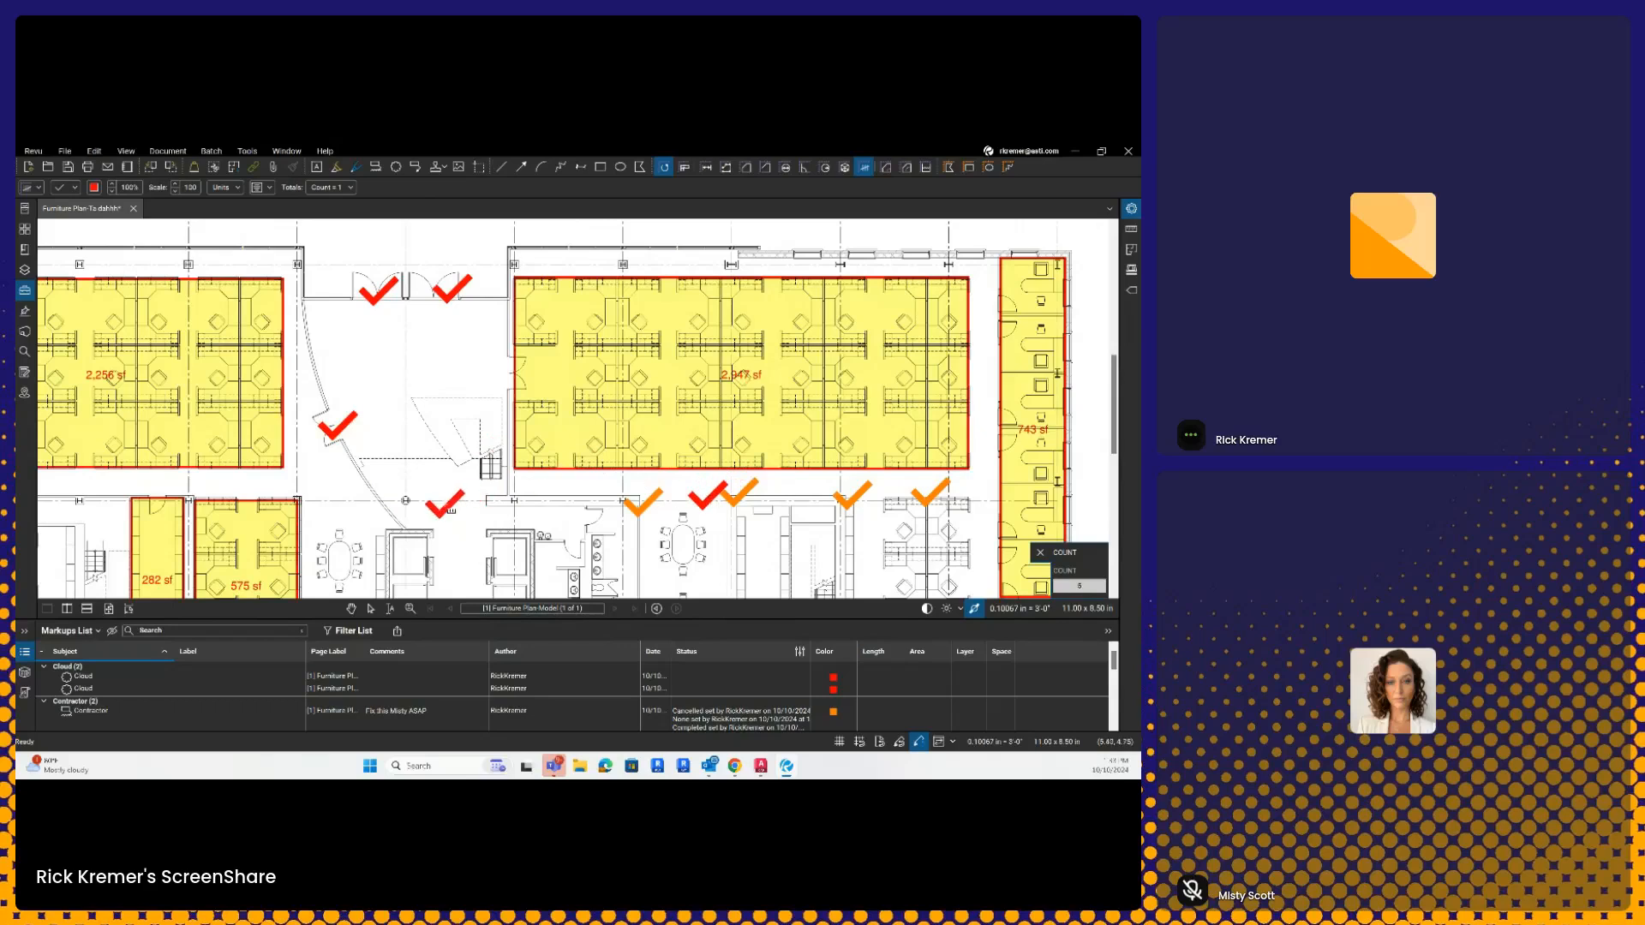
key("Escape")
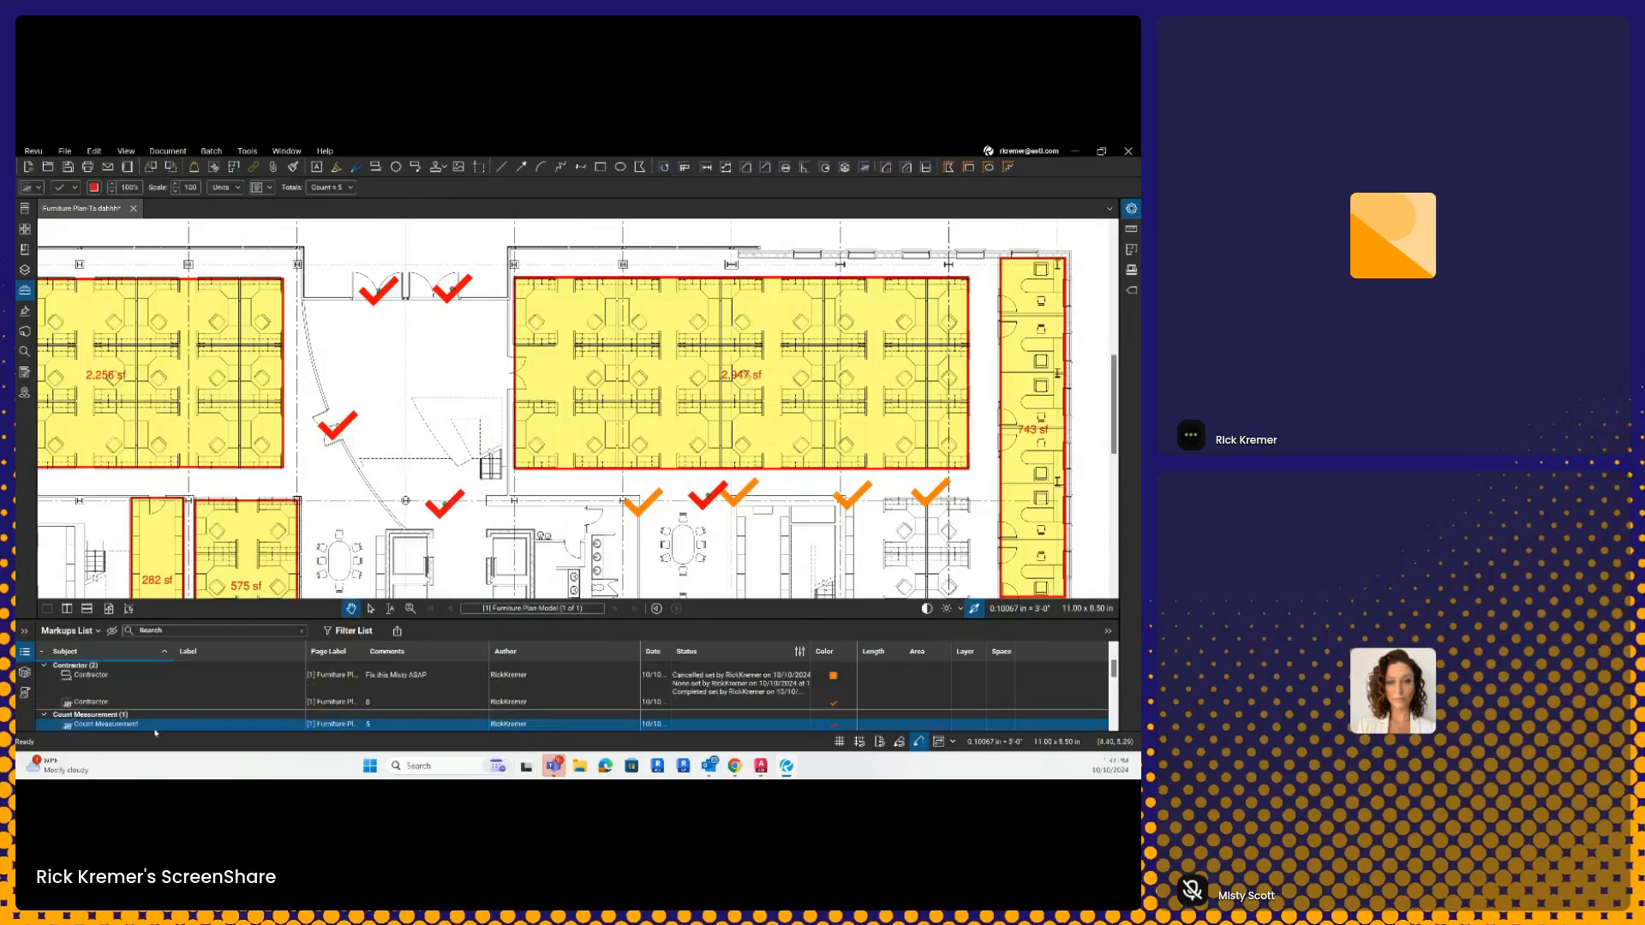
Step: Rename the new count measurement's subject to "1 hr Rated Doors" in the Markups List
left_click(146, 731)
left_click_drag(147, 731, 58, 729)
type("1 hr Rated Doors")
left_click(294, 580)
key("Escape")
Step: Resume the 1 hr Rated Doors count and add four more check marks across the outer and lower parts of the plan
scroll(294, 580, "down", 2)
scroll(446, 427, "down", 5)
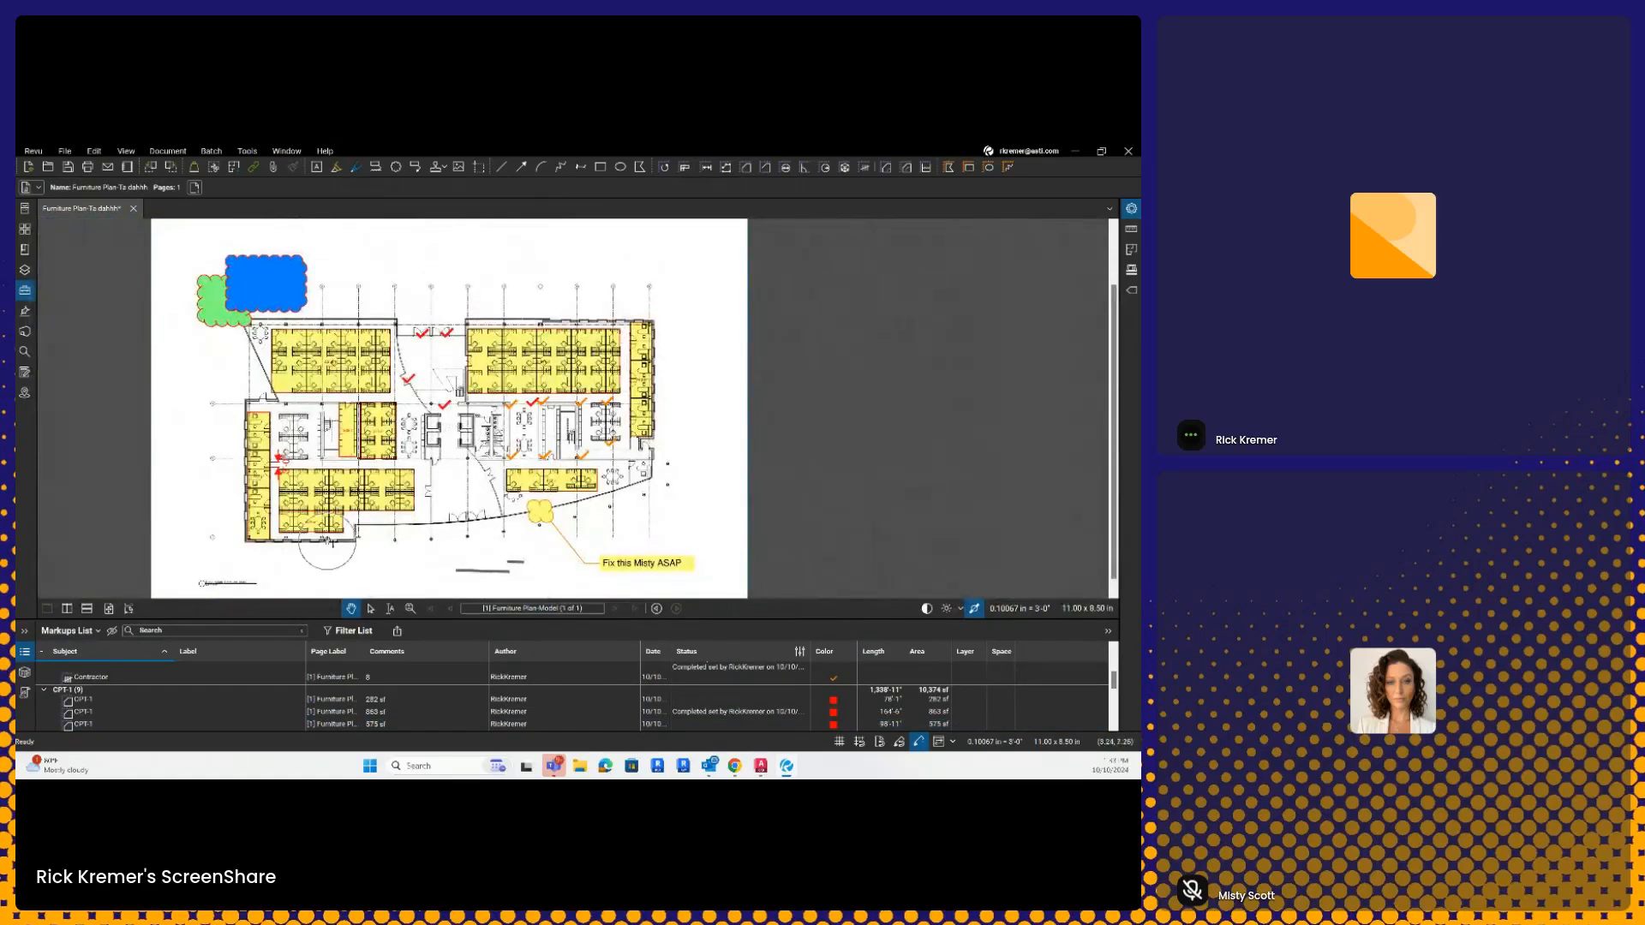
left_click(419, 381)
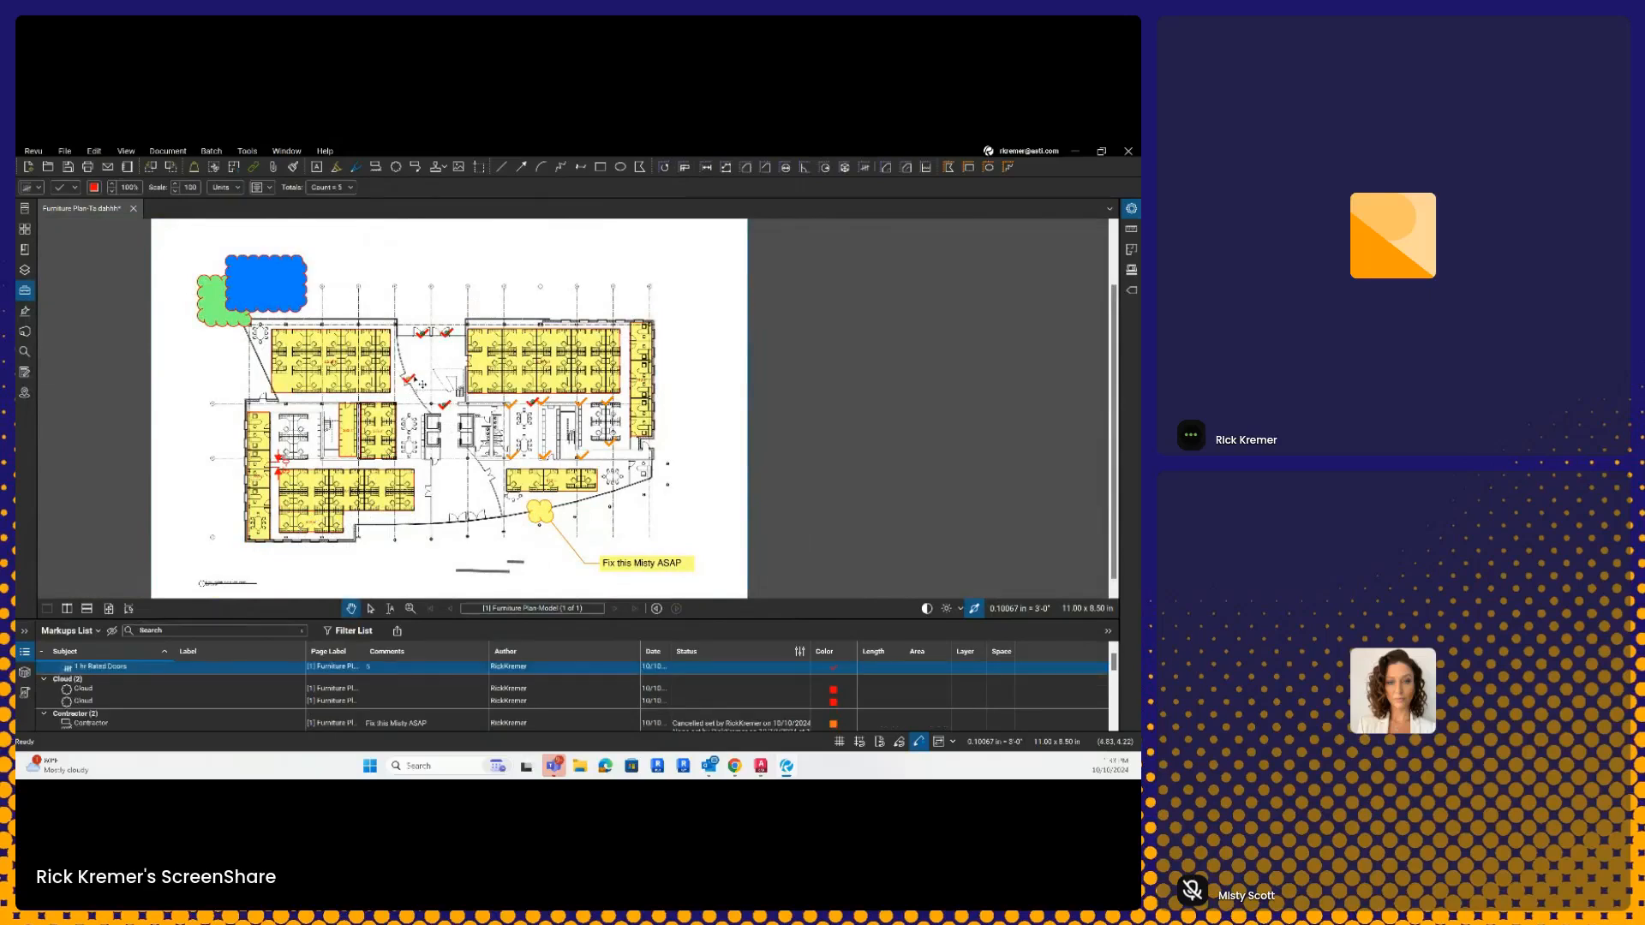
right_click(420, 383)
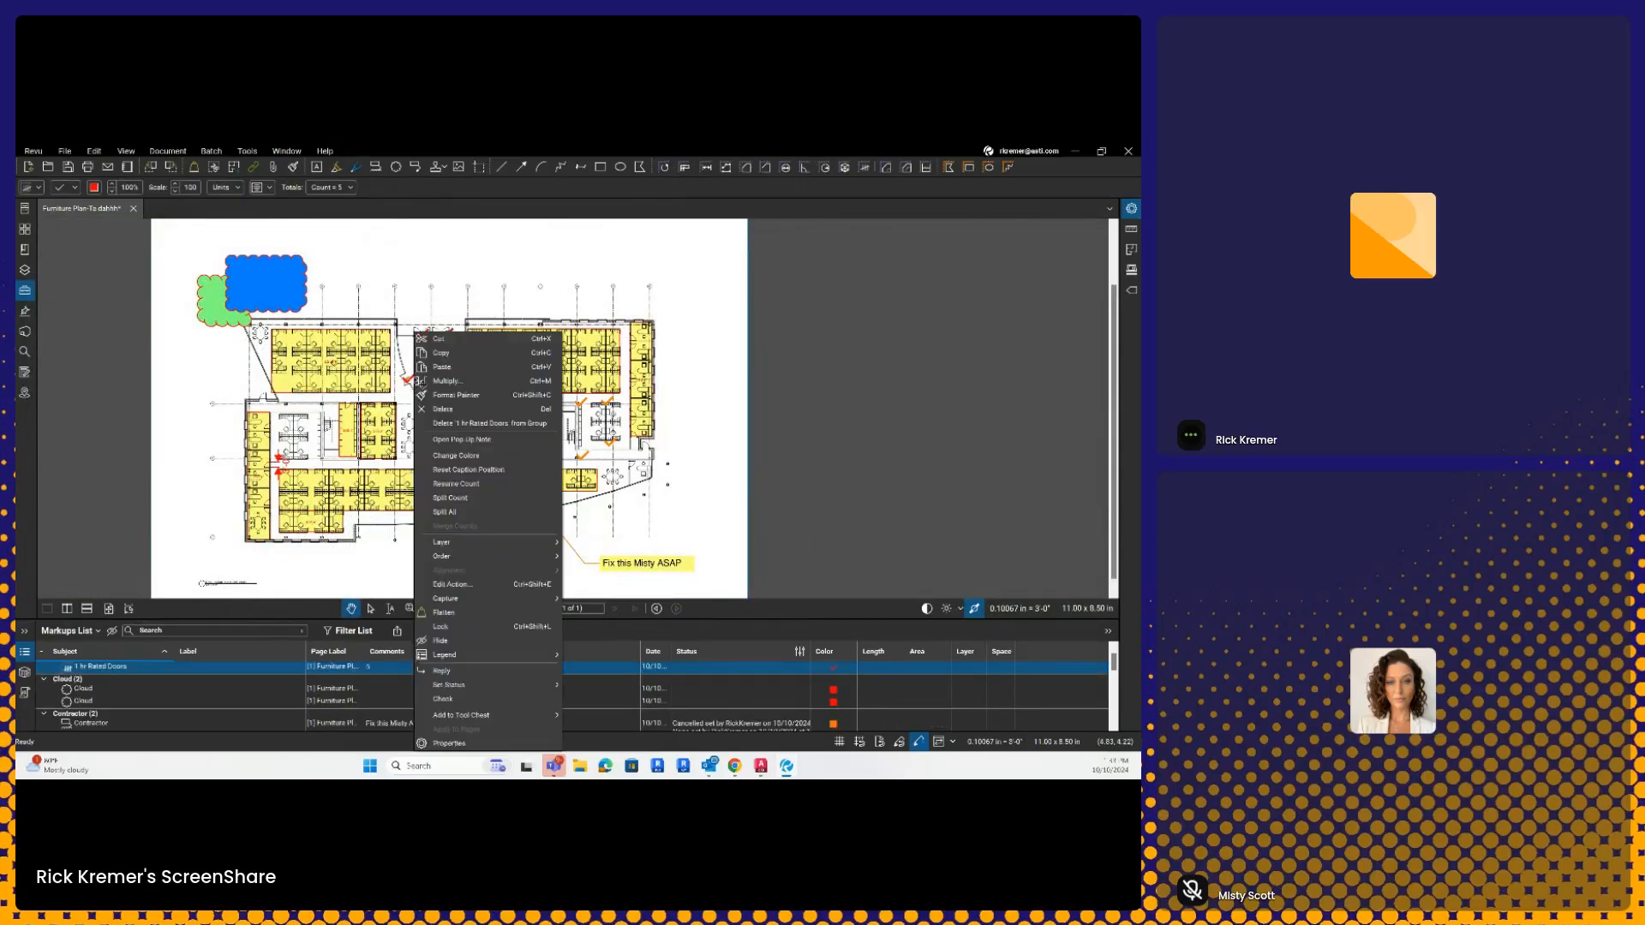
left_click(456, 484)
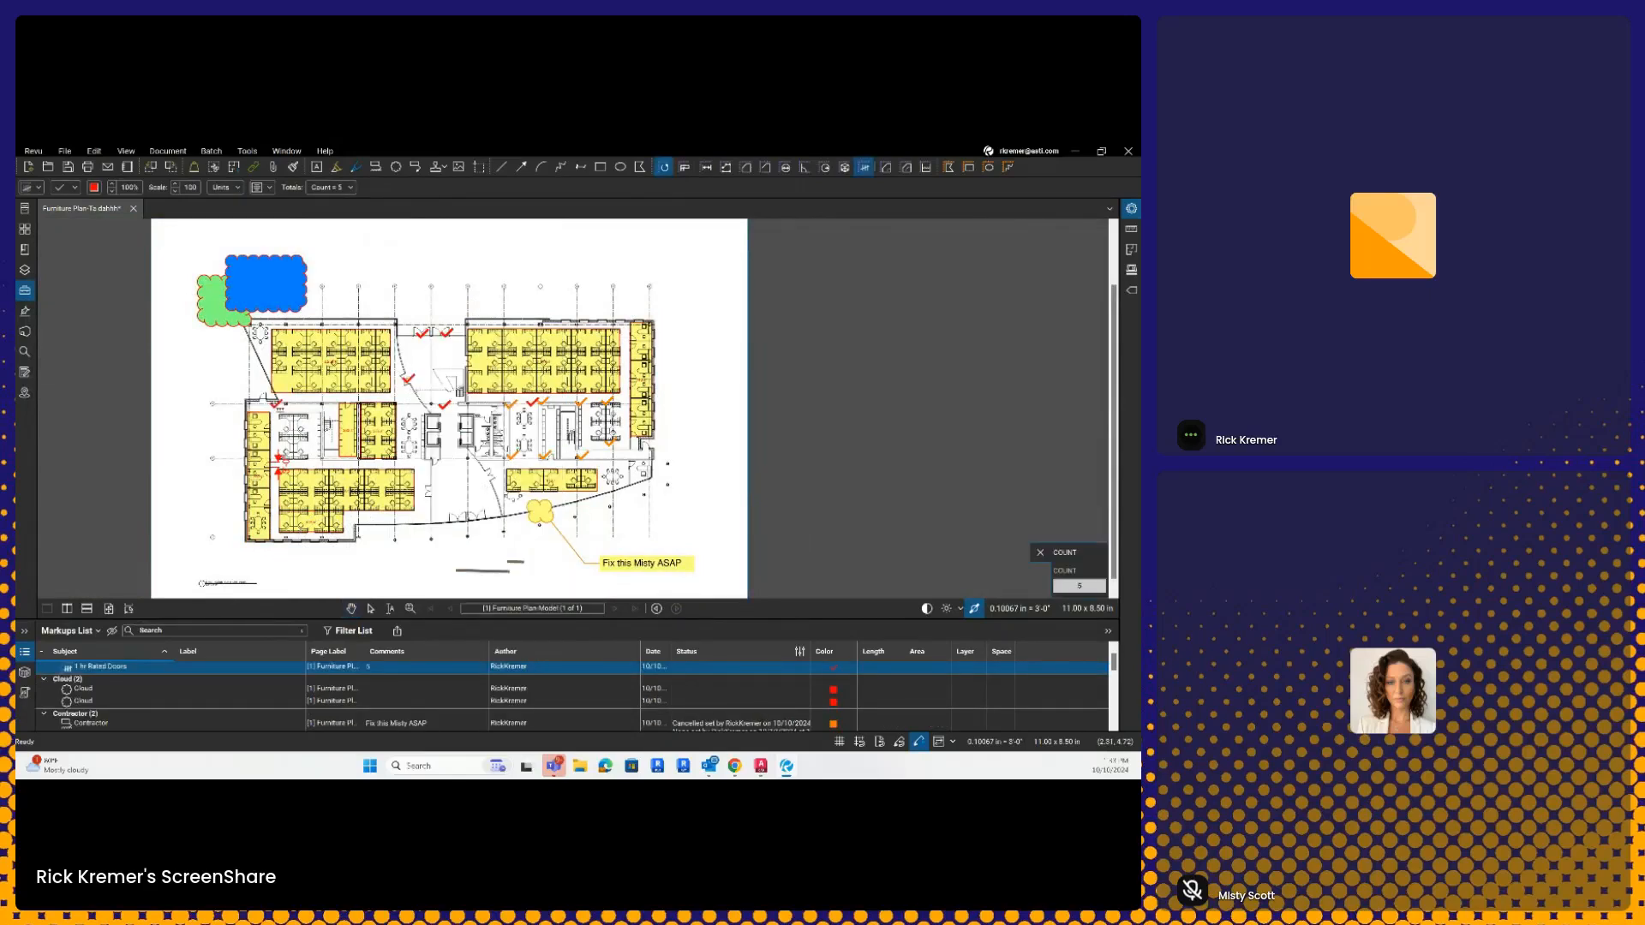
left_click(649, 444)
left_click(504, 488)
left_click(432, 492)
left_click(318, 469)
key("Escape")
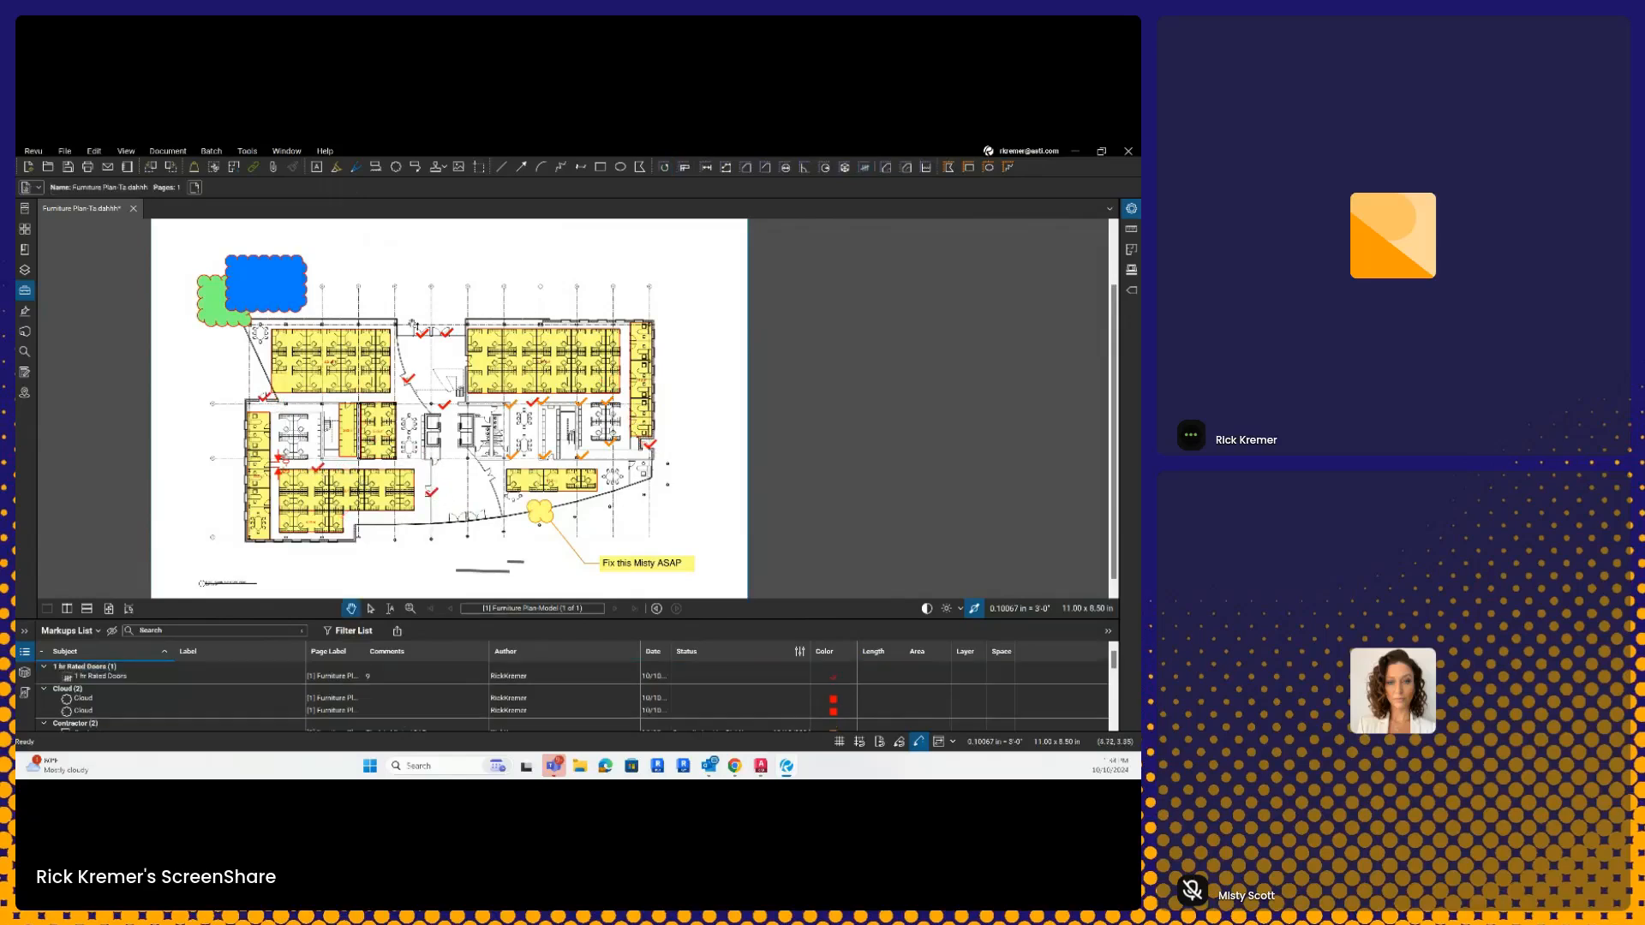
Step: Show the Count column in the Markups List for the 1 hr Rated Doors entry
left_click(120, 677)
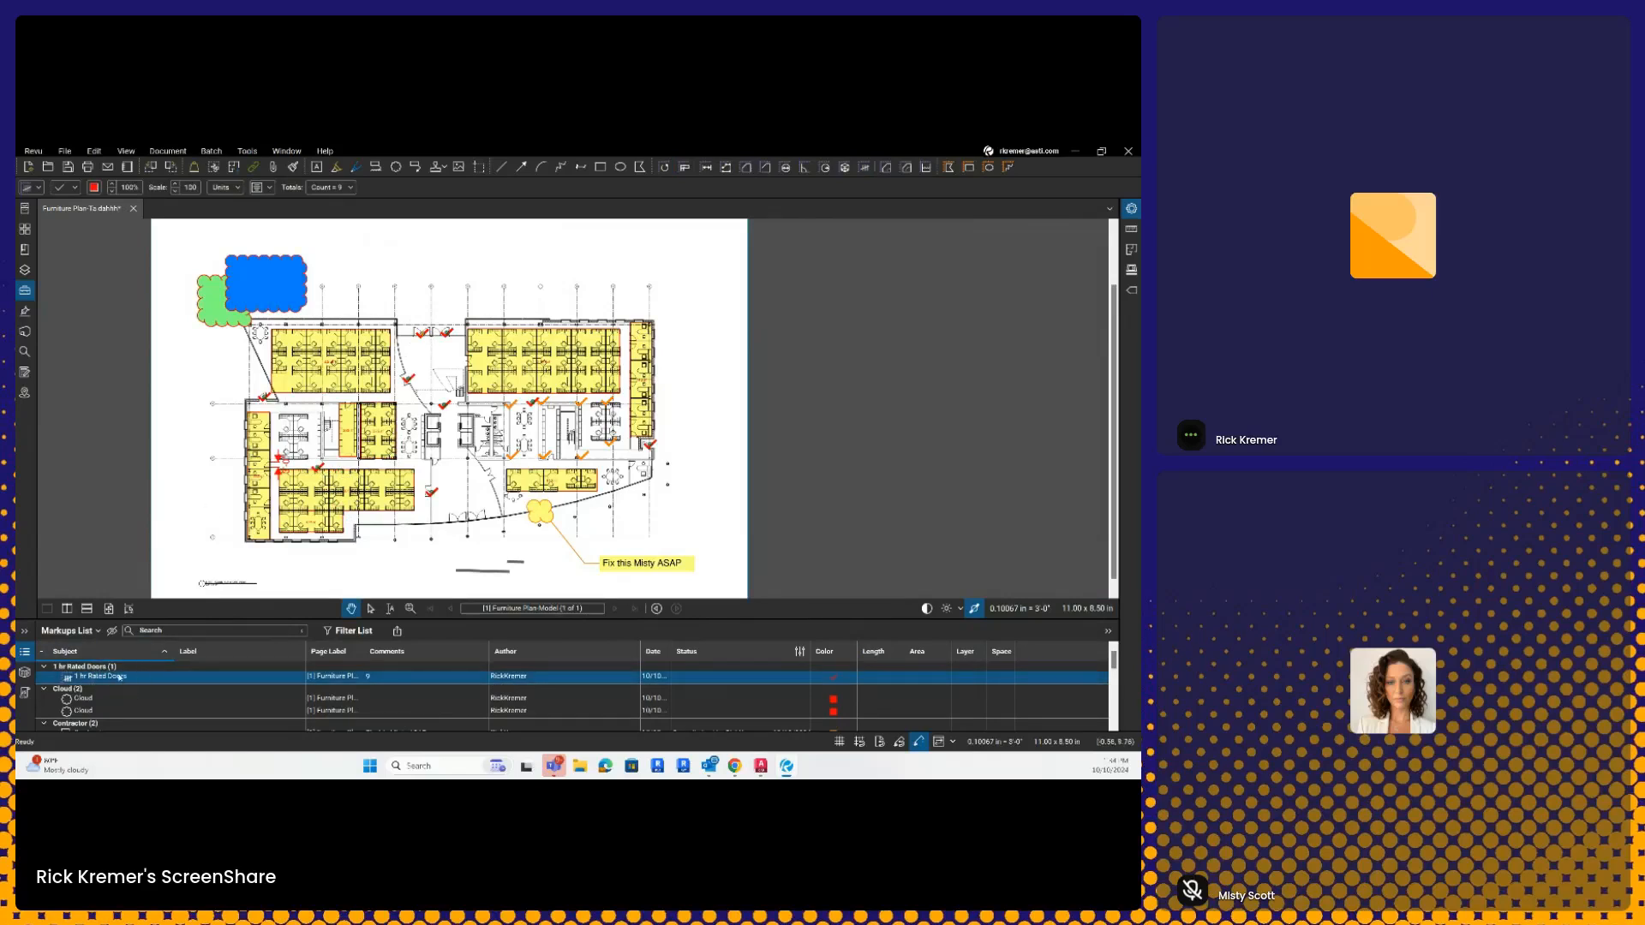
left_click(96, 631)
mouse_move(89, 651)
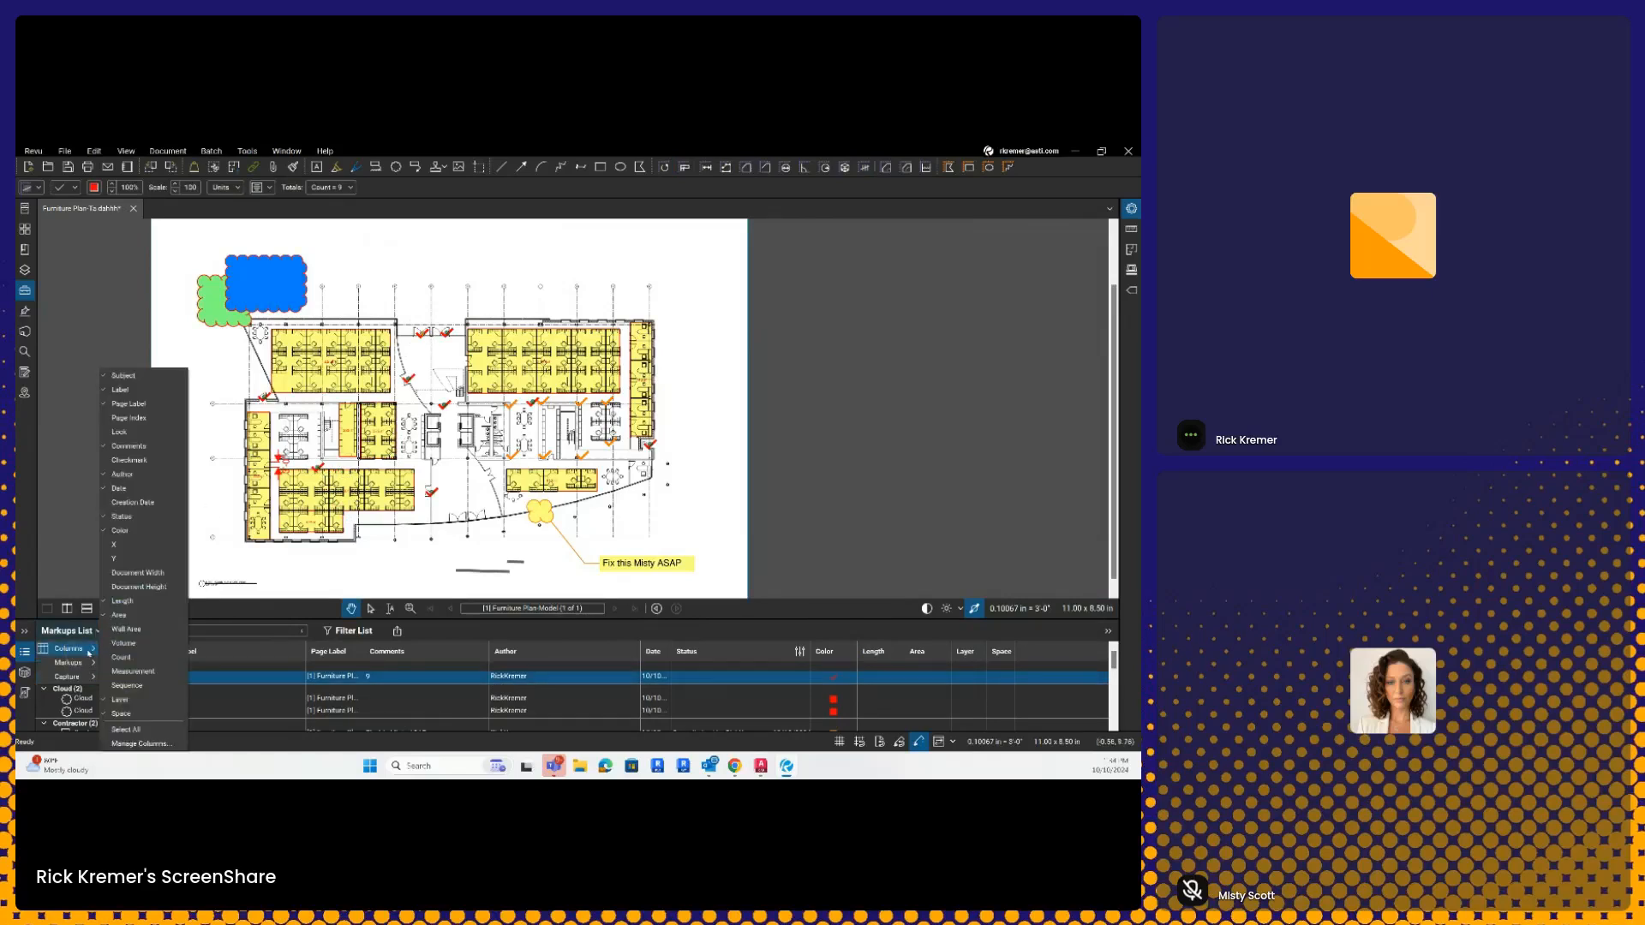
left_click(121, 657)
left_click(561, 378)
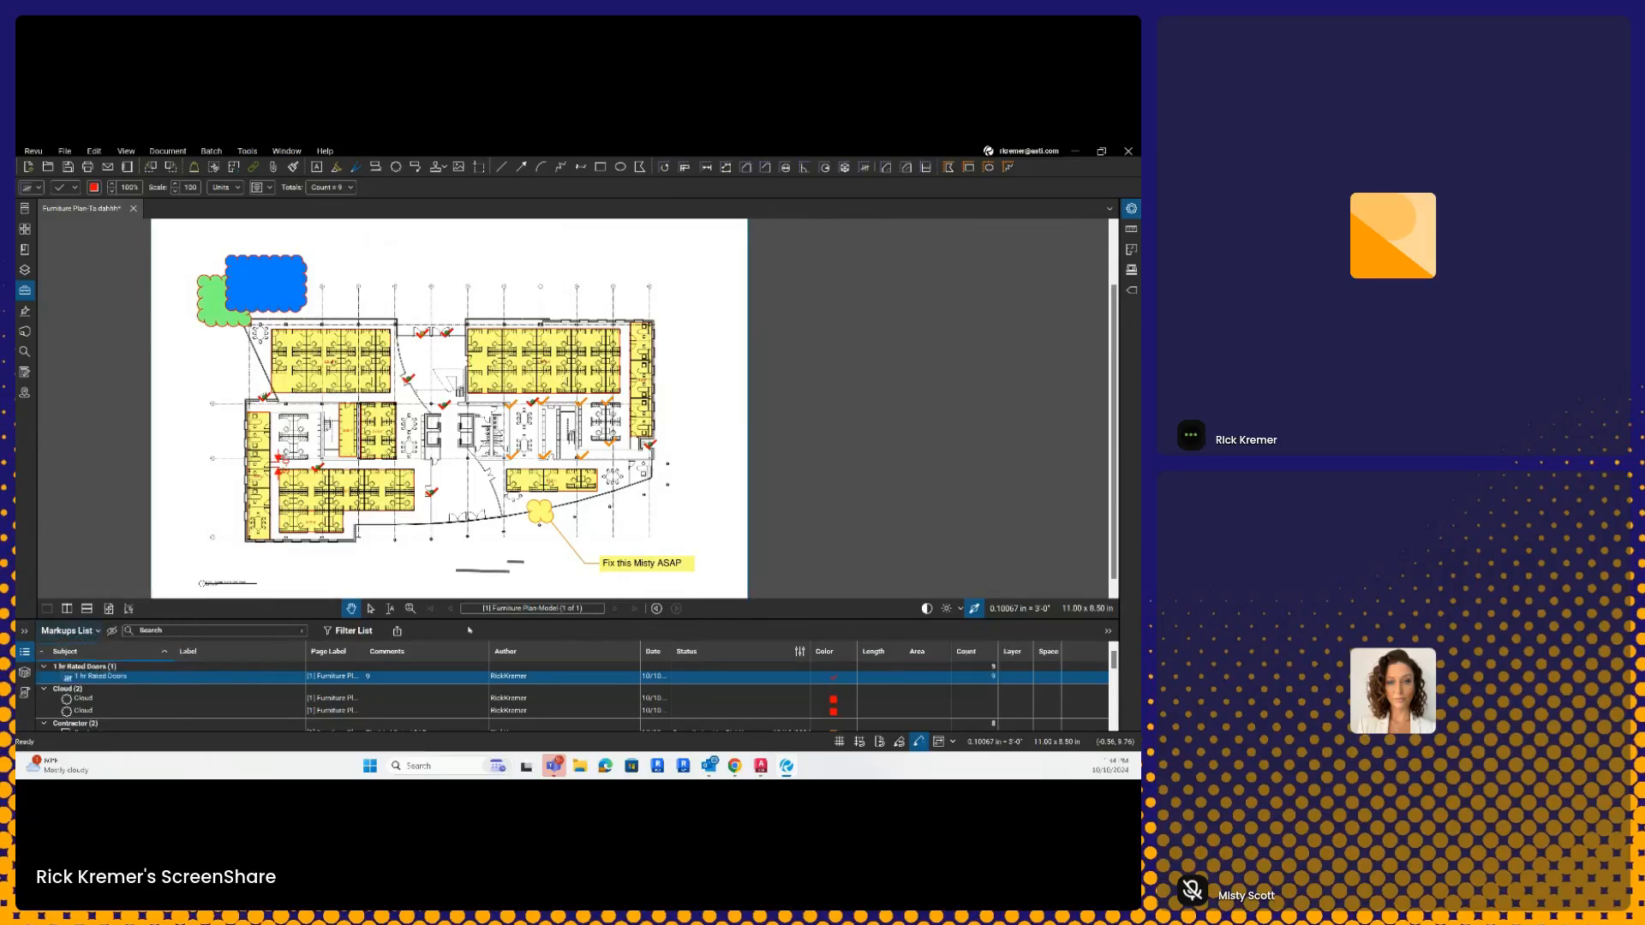
Step: Hide the Markups List and place a new legend for the 1 hr Rated Doors count above the plan's upper-right workstations
left_click(26, 655)
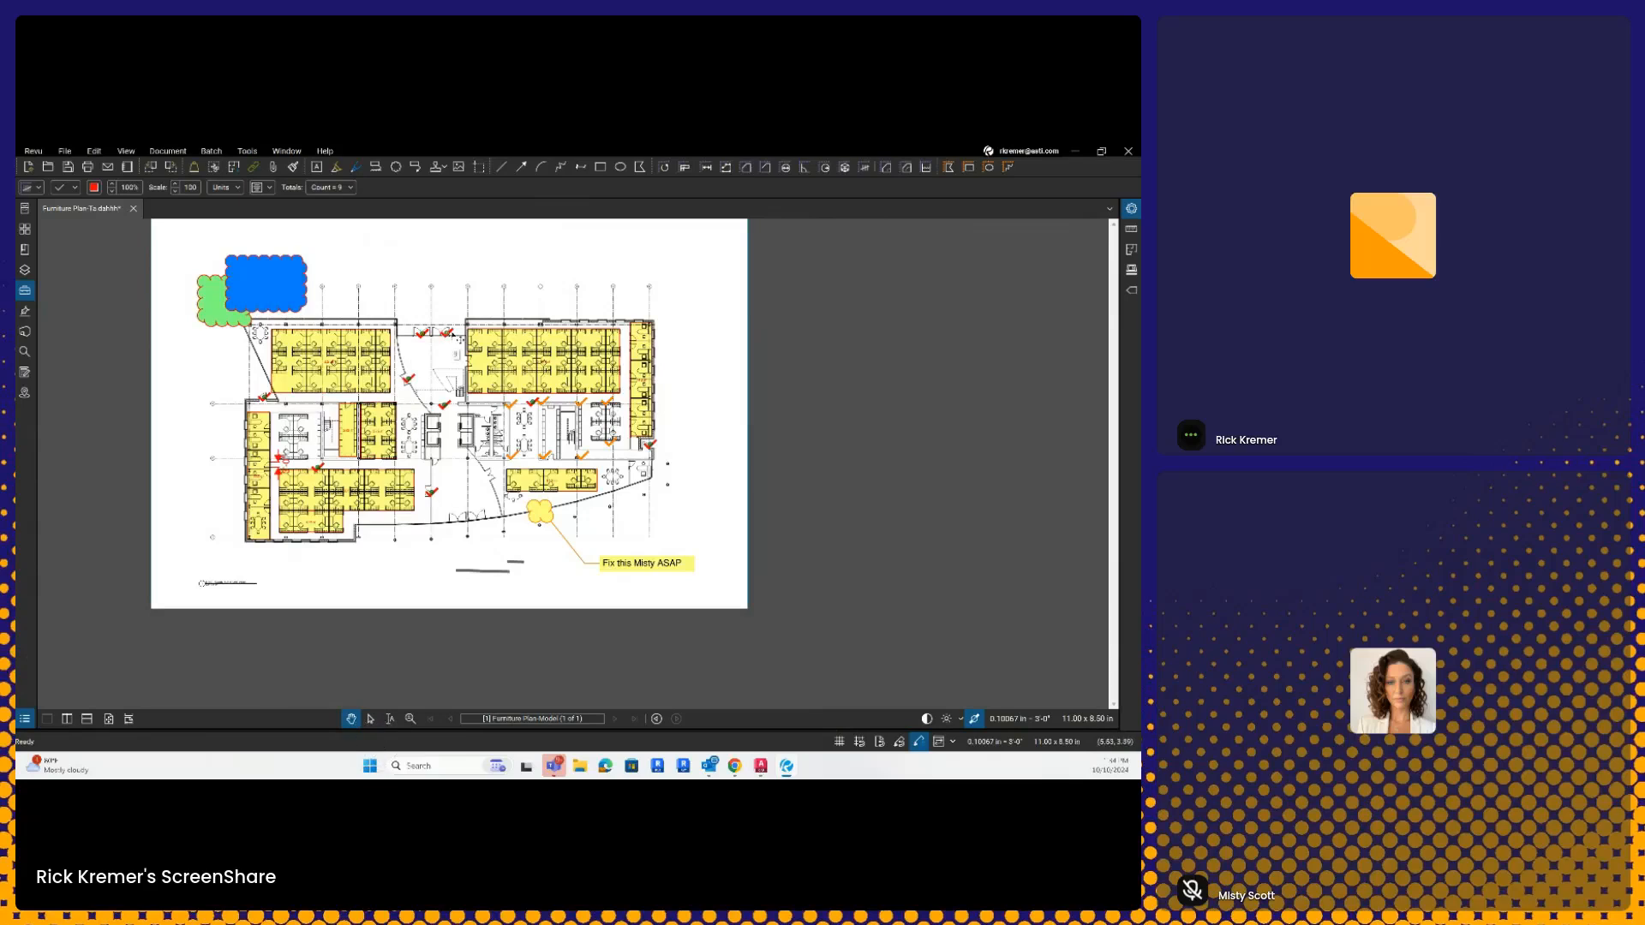
right_click(455, 334)
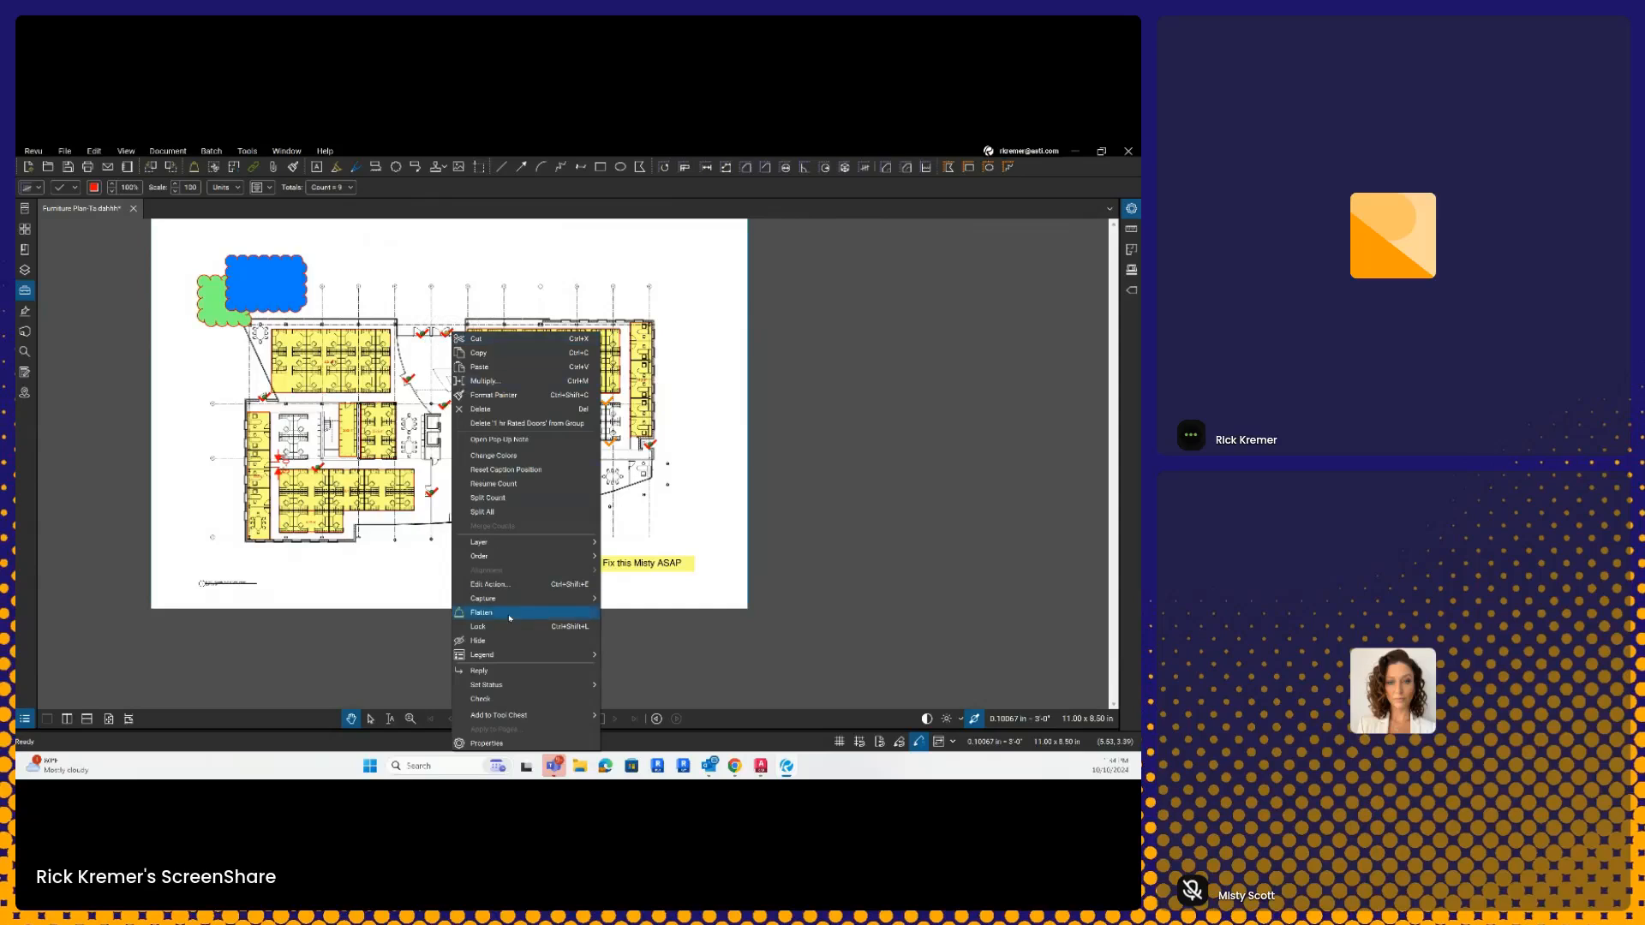
mouse_move(512, 656)
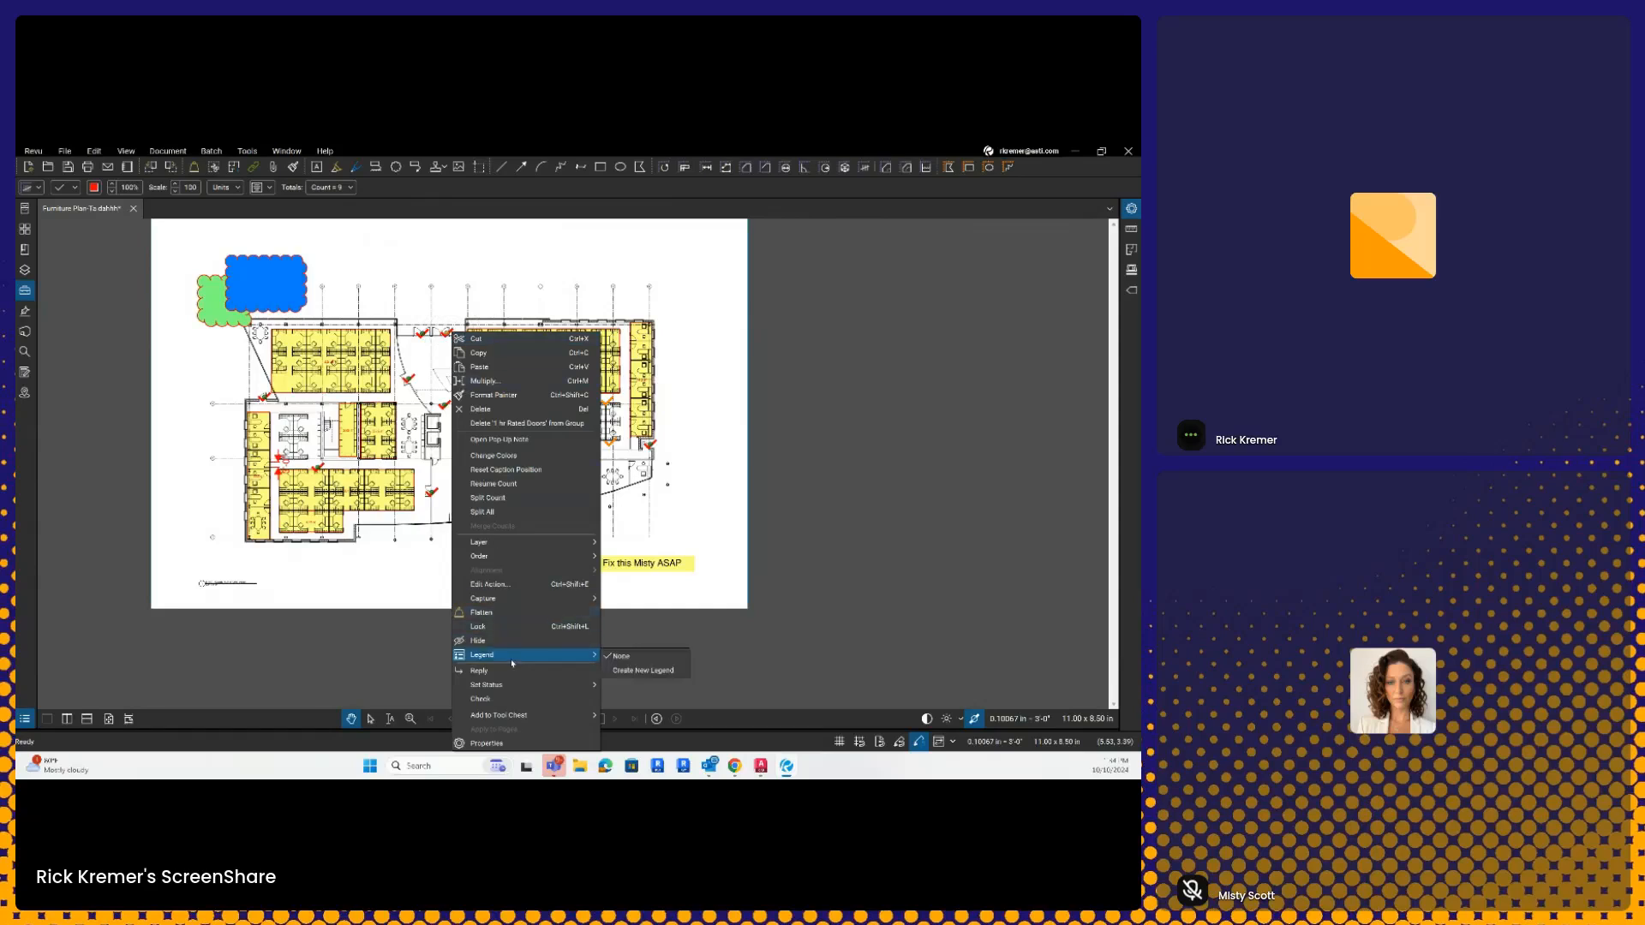
left_click(619, 671)
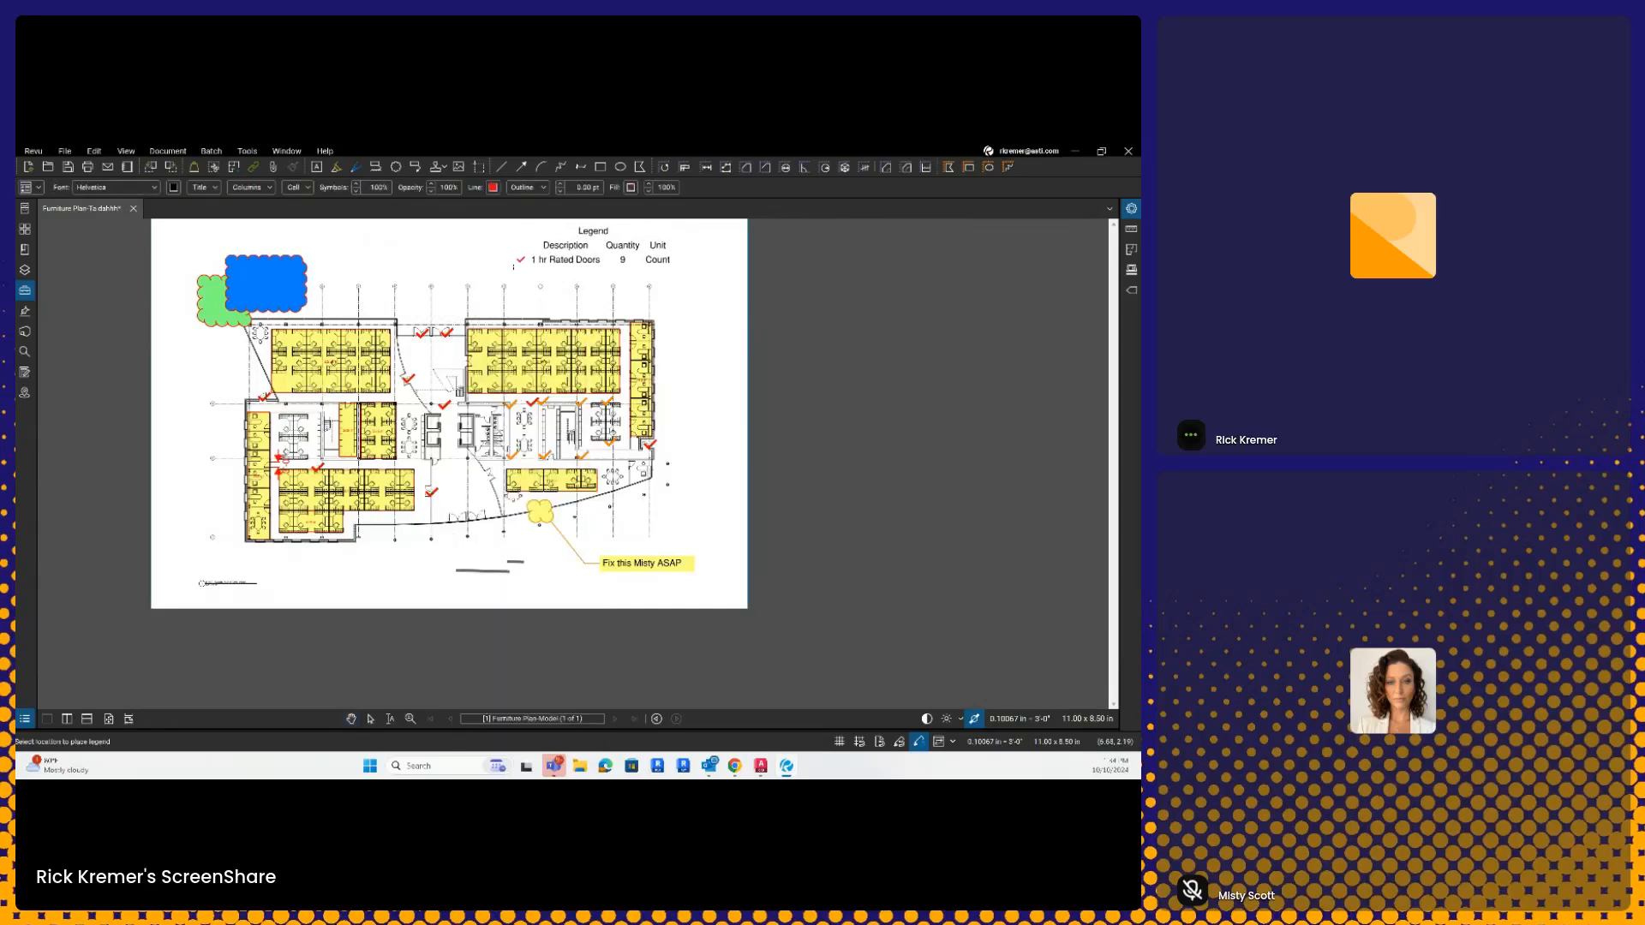
left_click(552, 258)
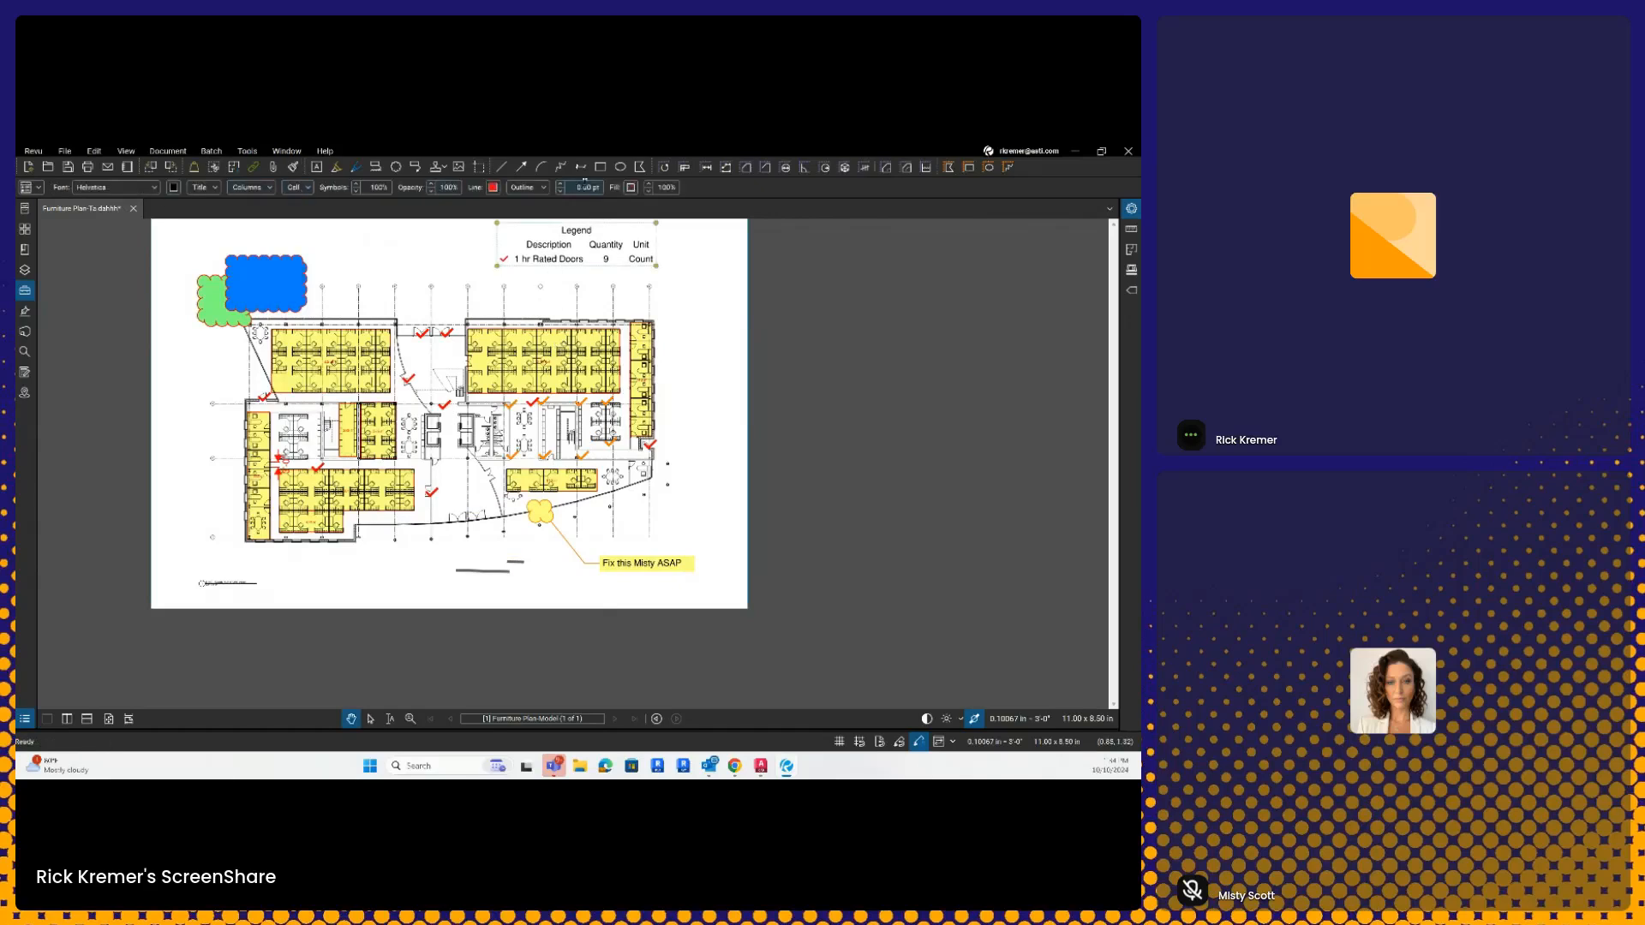
Step: Give the legend a yellow fill and shrink it to fit the blank space above the plan
left_click(631, 187)
left_click(644, 240)
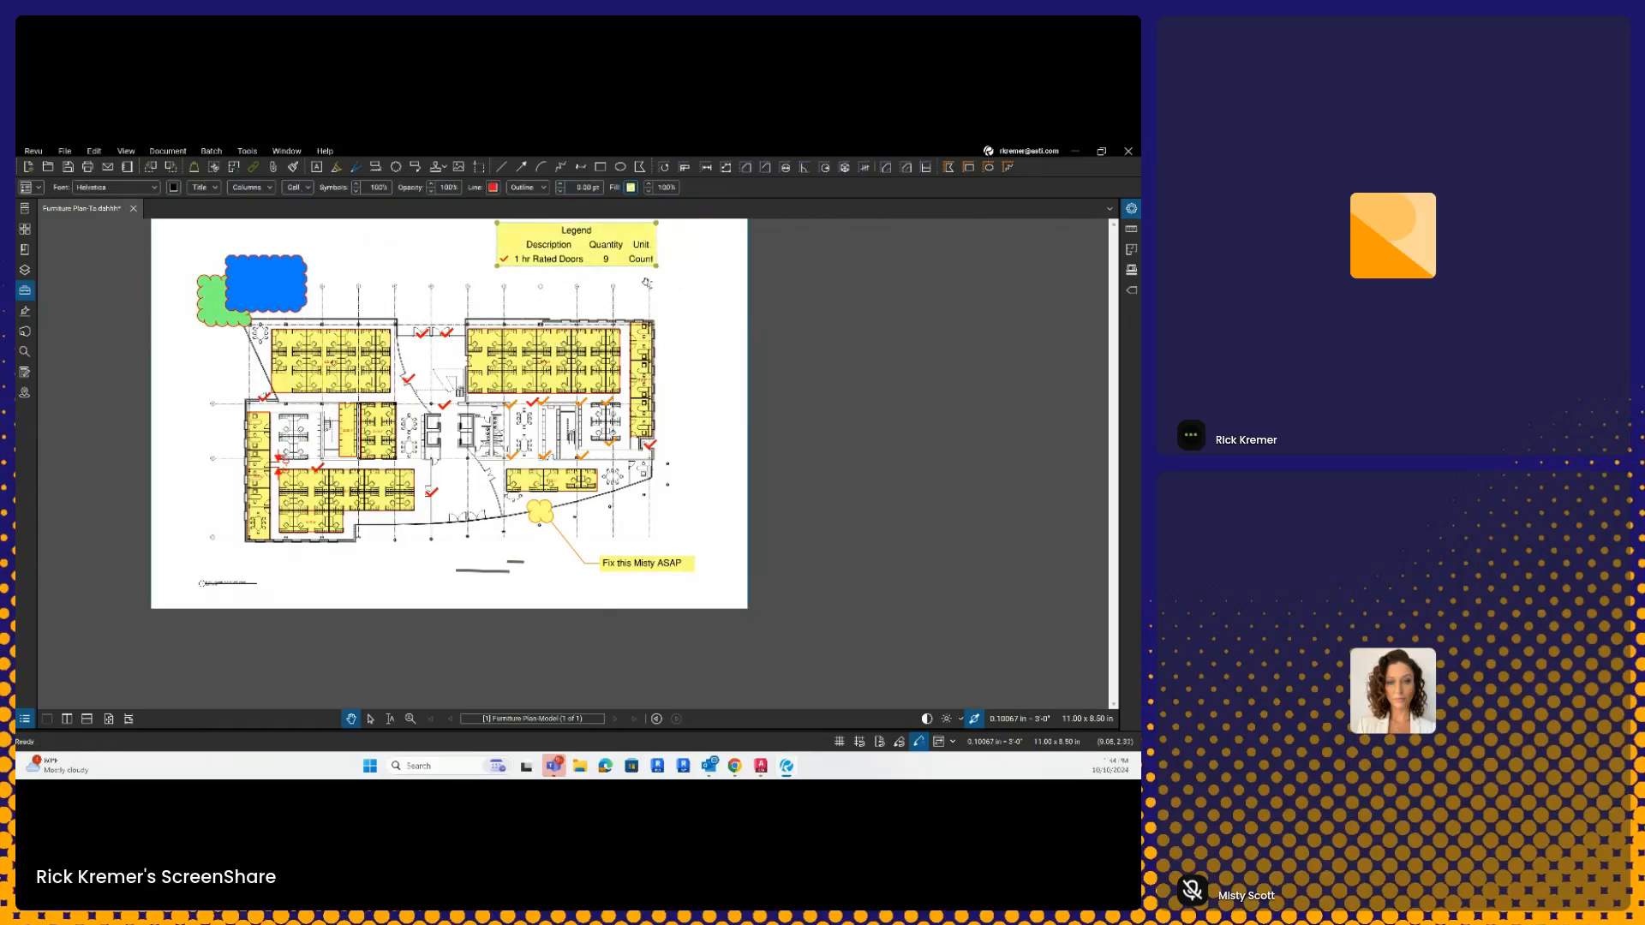
left_click_drag(657, 267, 621, 316)
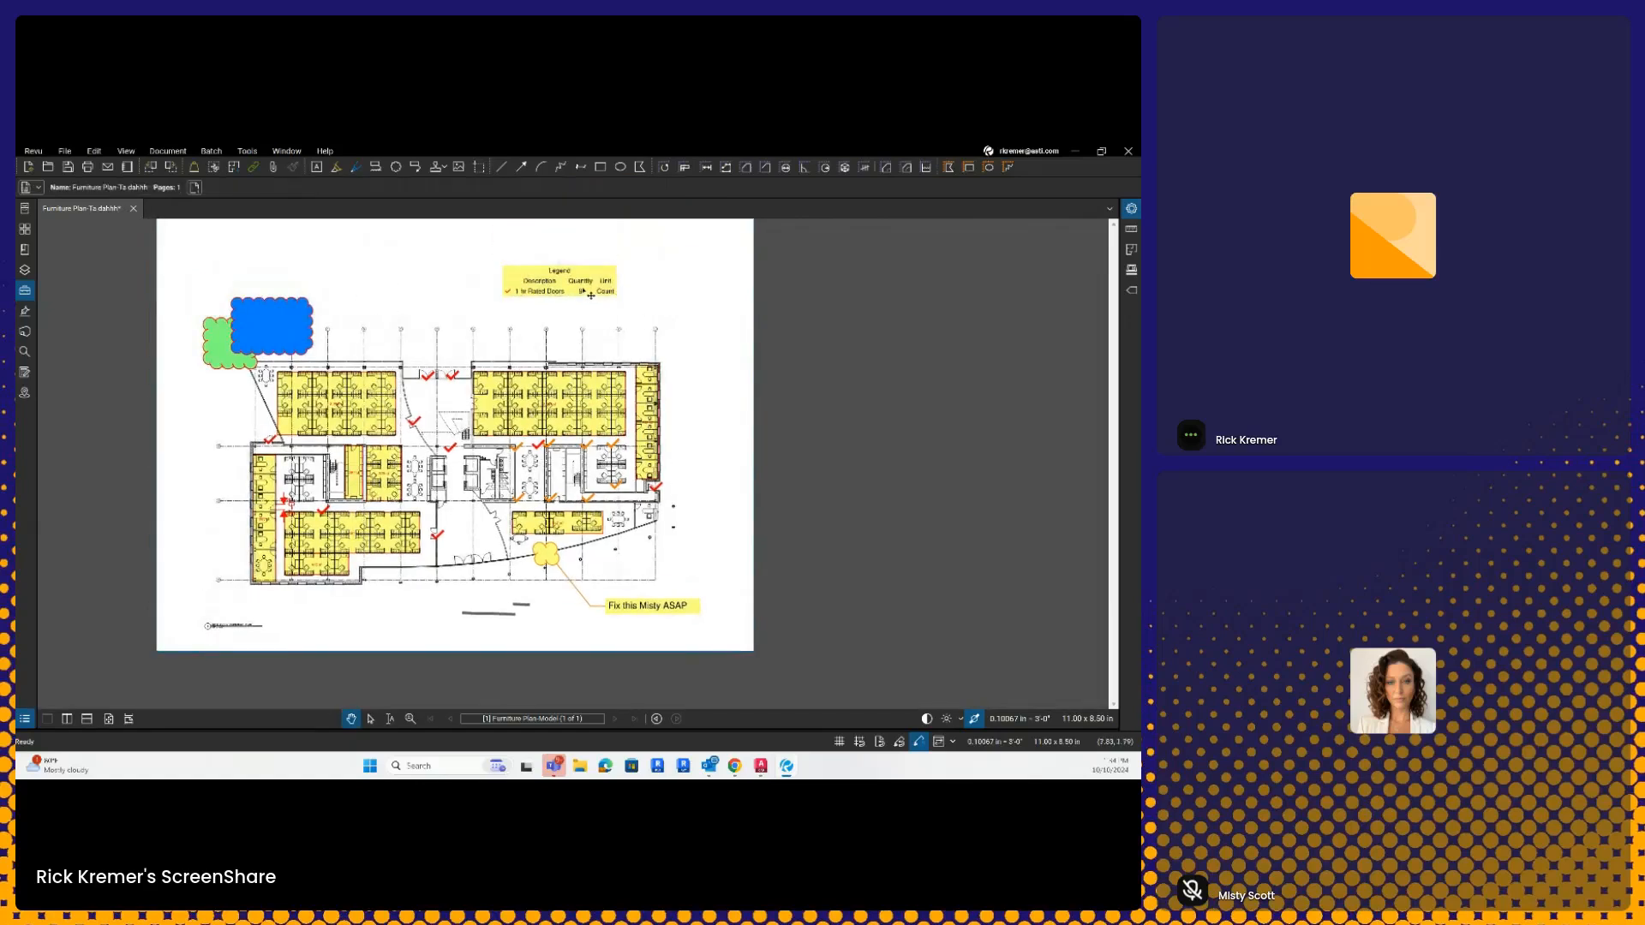
Step: Resume the 1 hr Rated Doors count and add three marks, two near the lower-right exterior wall and one in the upper-left workstations
right_click(452, 376)
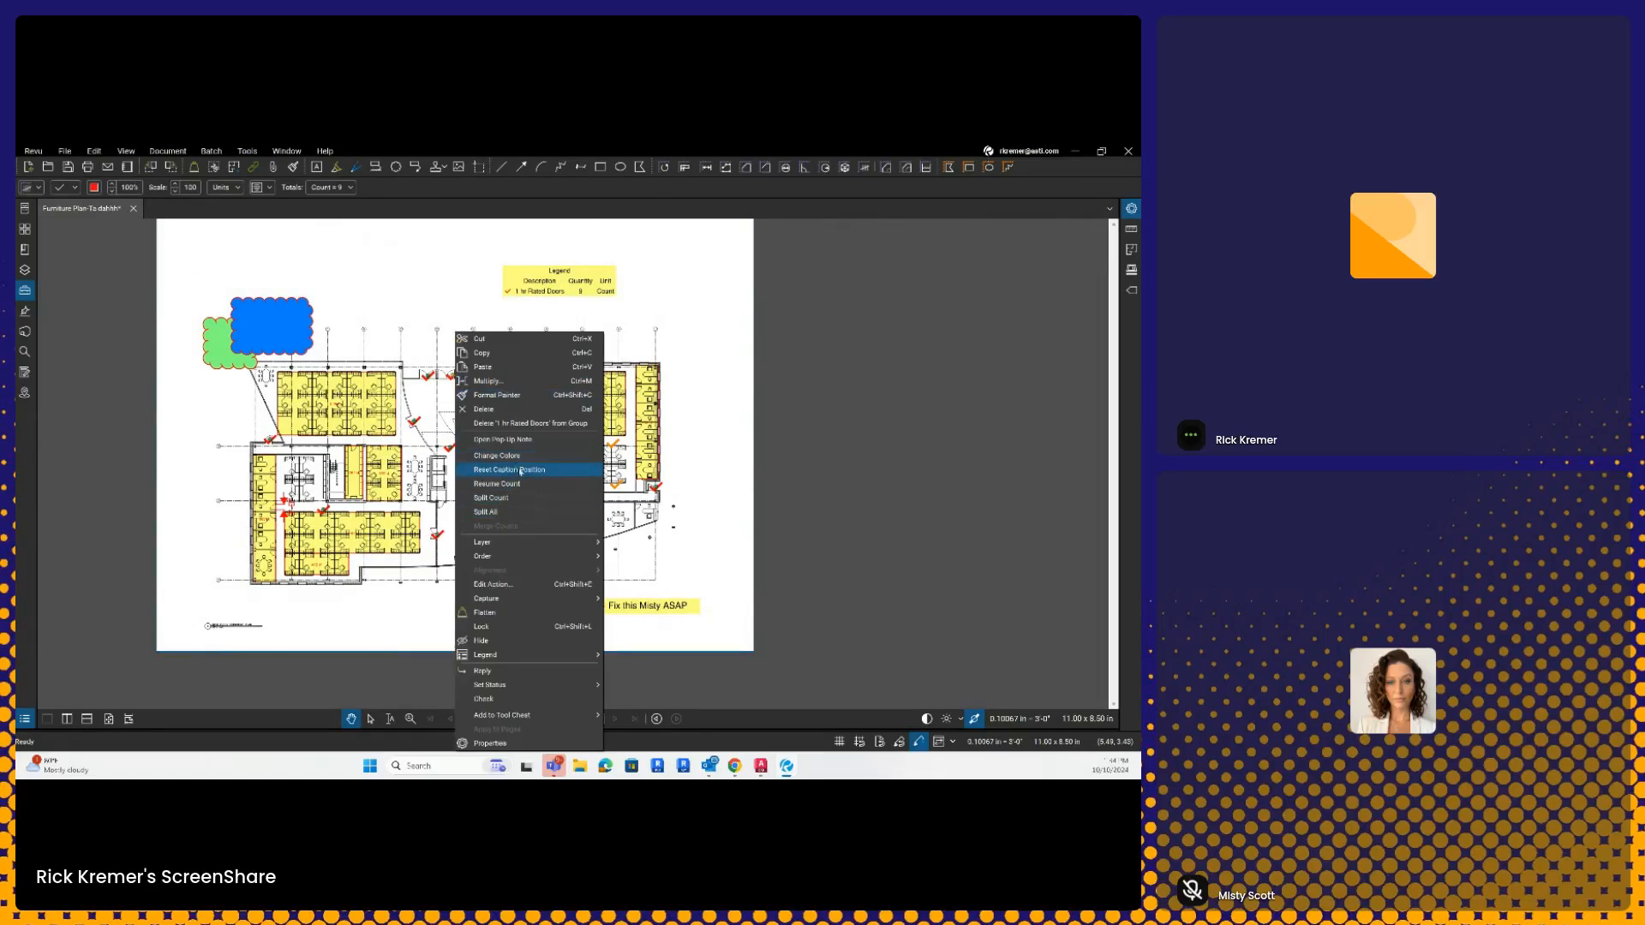
left_click(497, 483)
left_click(667, 507)
left_click(289, 409)
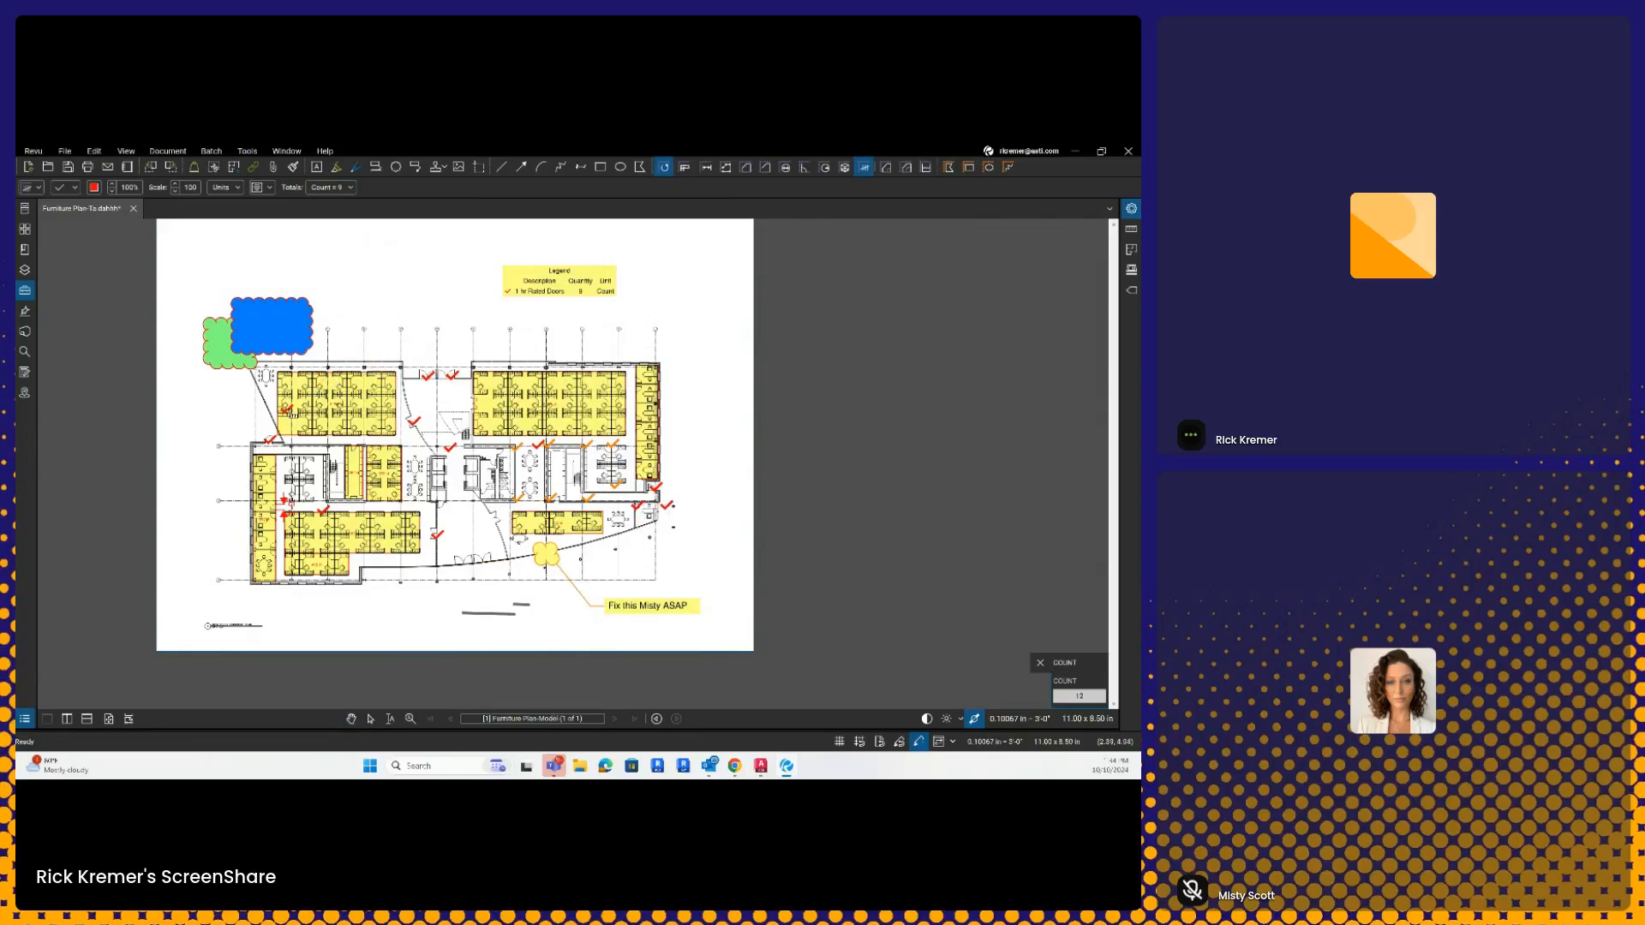
key("Escape")
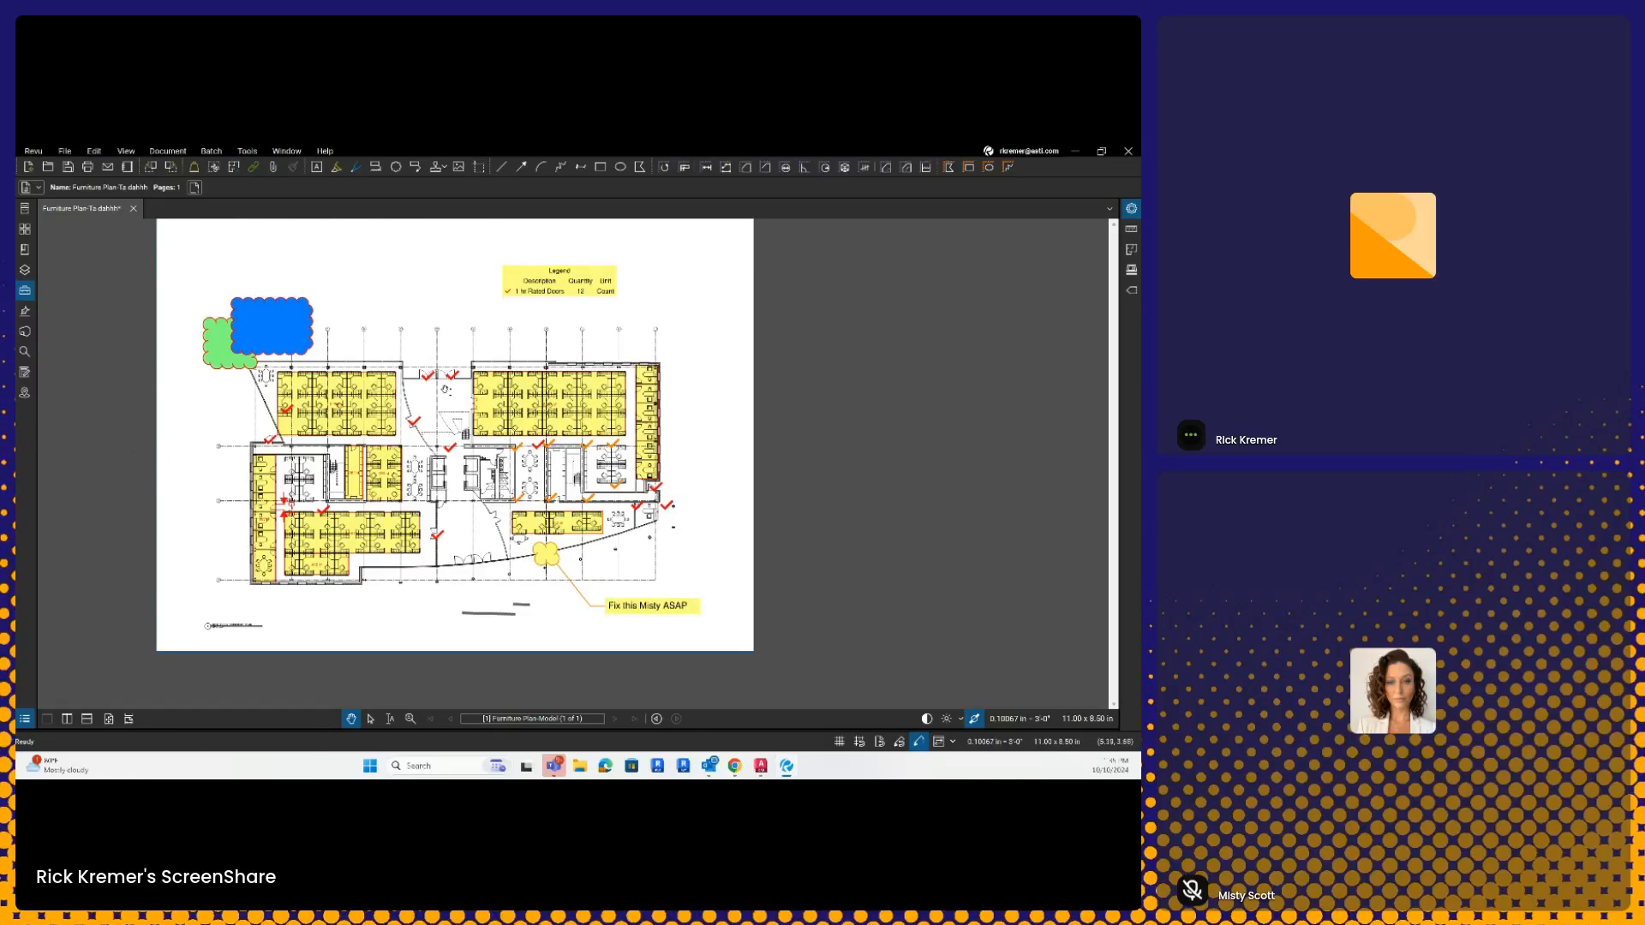
Step: Delete the right-hand check mark at the top entrance from the 1 hr Rated Doors count group
left_click(455, 375)
right_click(455, 377)
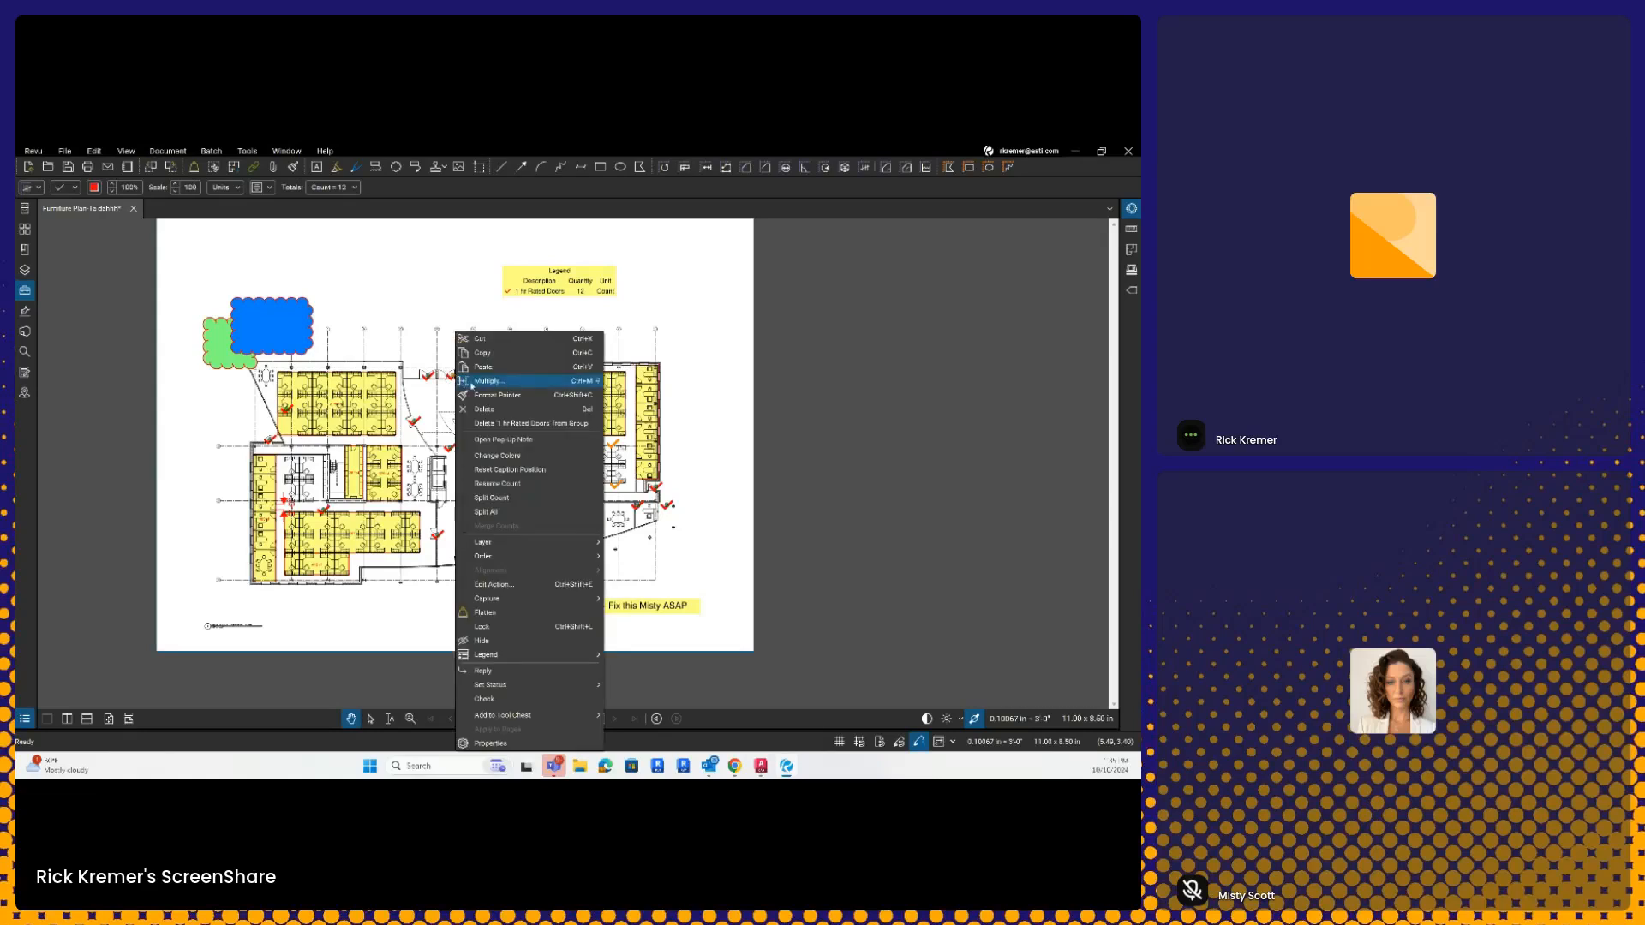
left_click(510, 424)
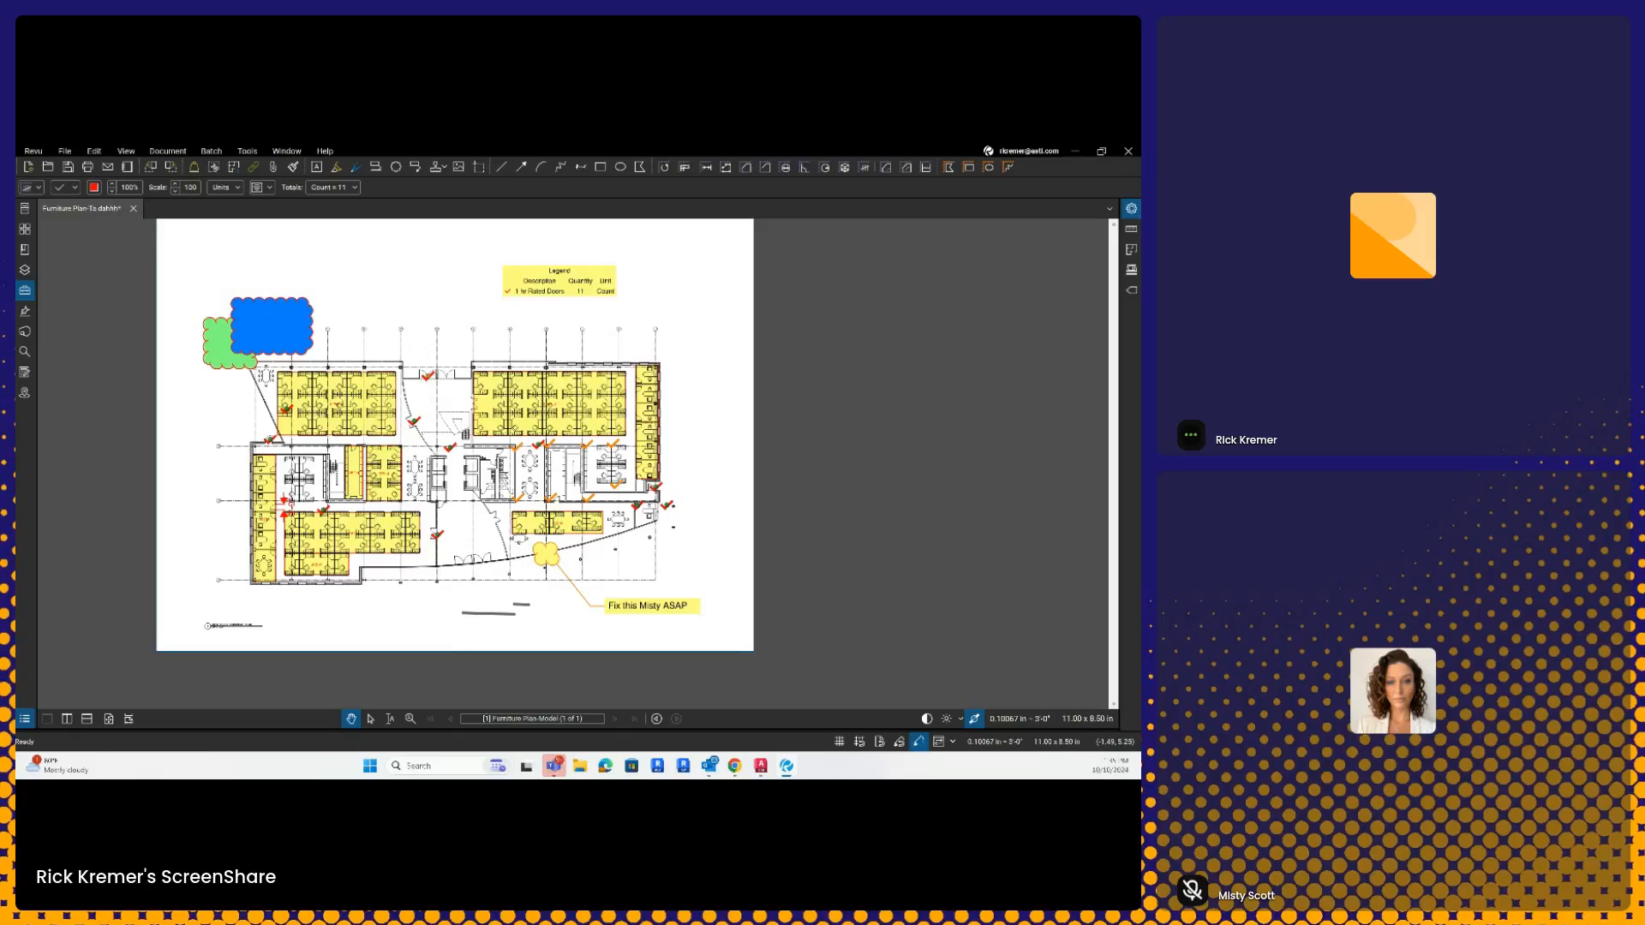
key("Escape")
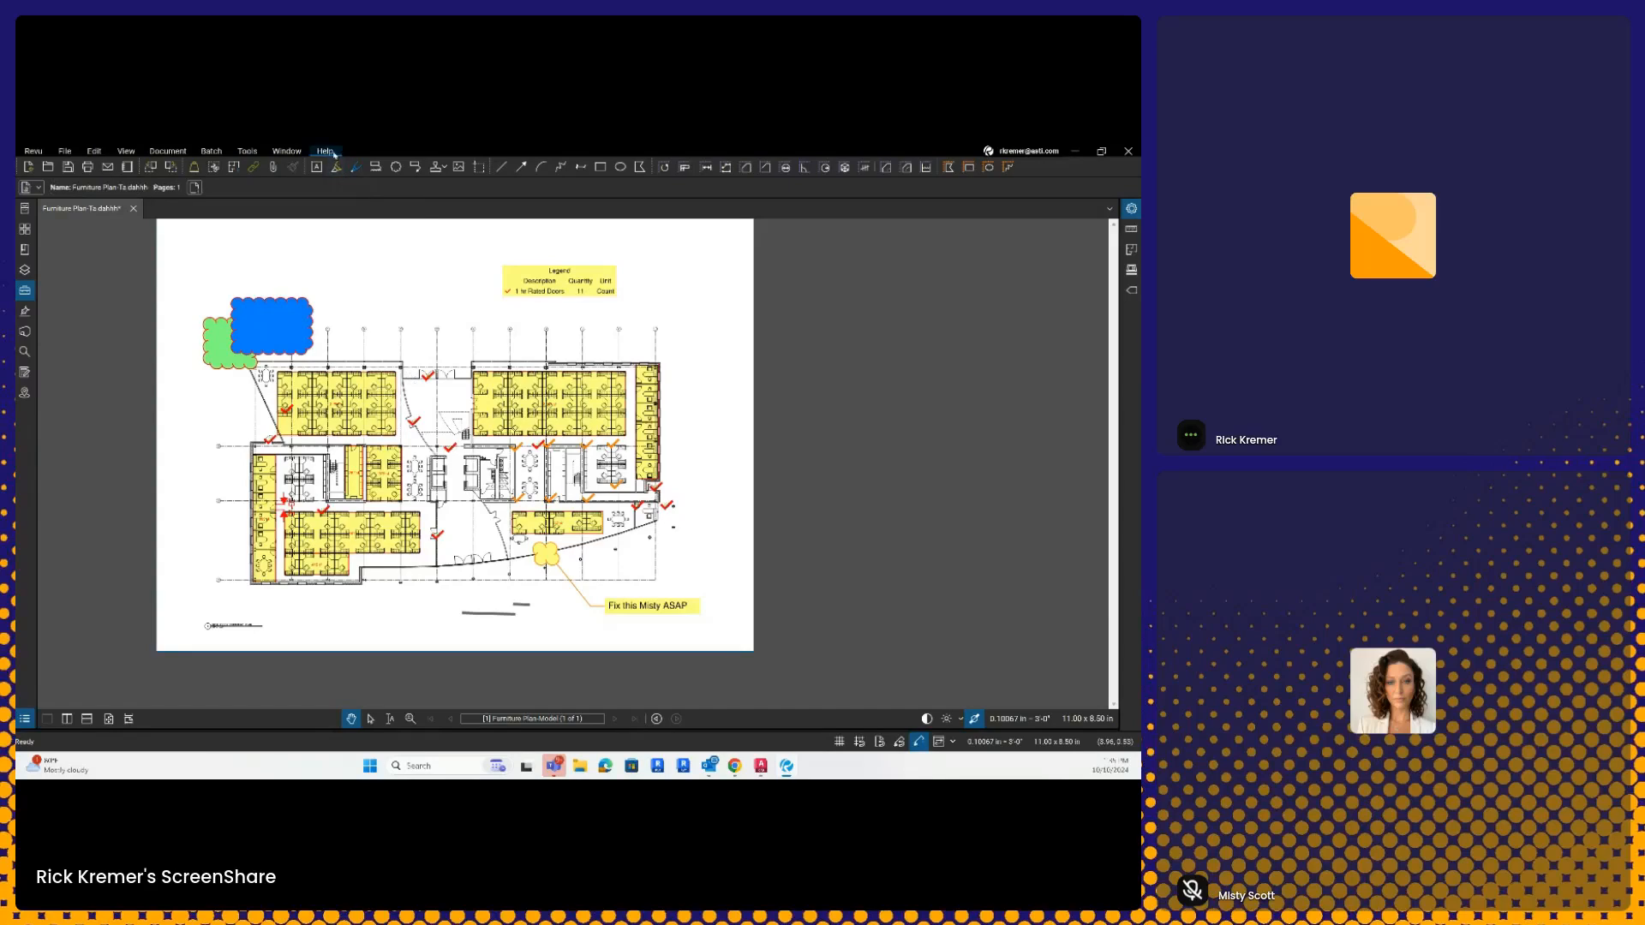
Step: Launch the Revu tutorials and open the Quantity Takeoff tutorial
left_click(326, 152)
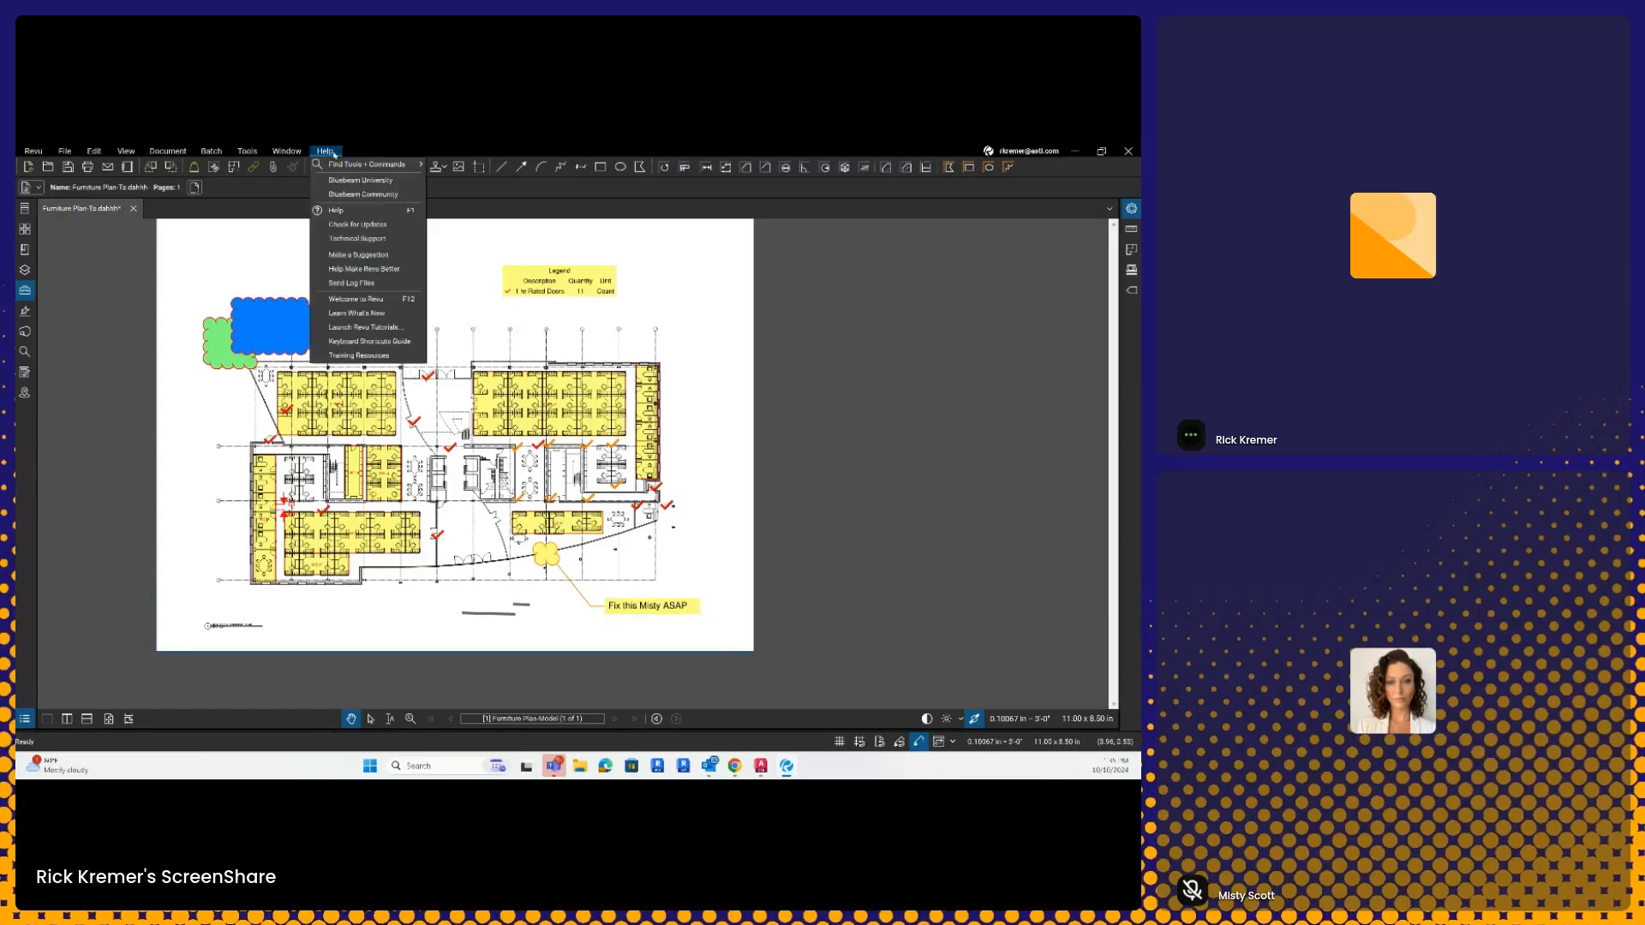
left_click(397, 330)
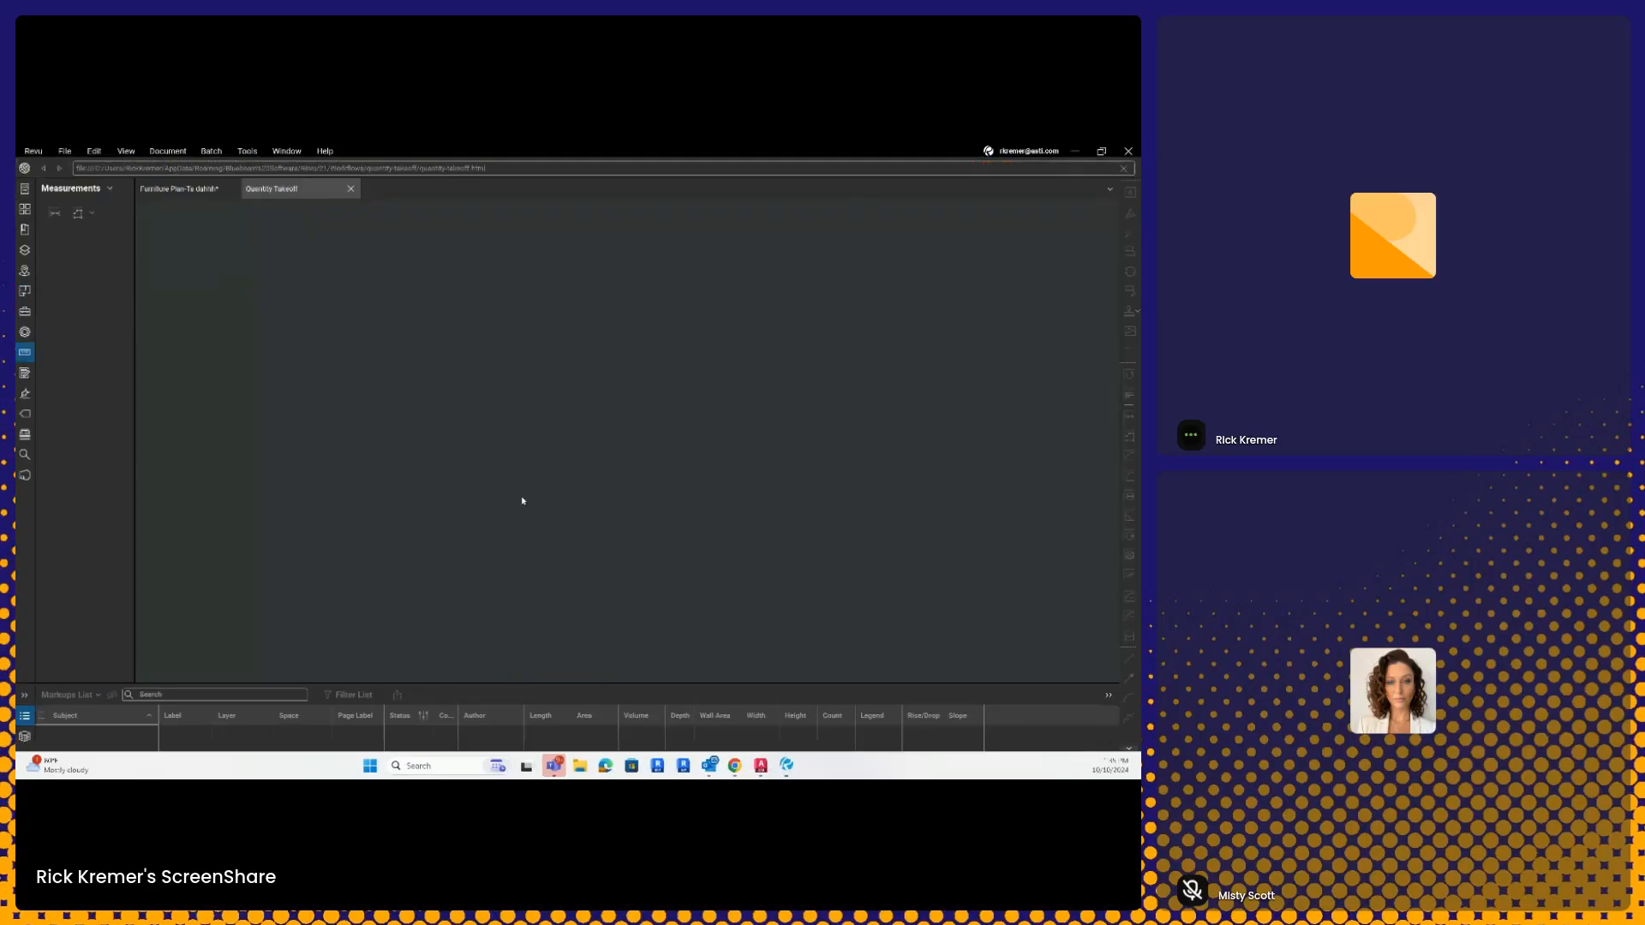
Step: Open the sample takeoff from the Quantity Takeoff tutorial, accept the legend rebuild, and save the furniture plan's changes as it closes
left_click(604, 505)
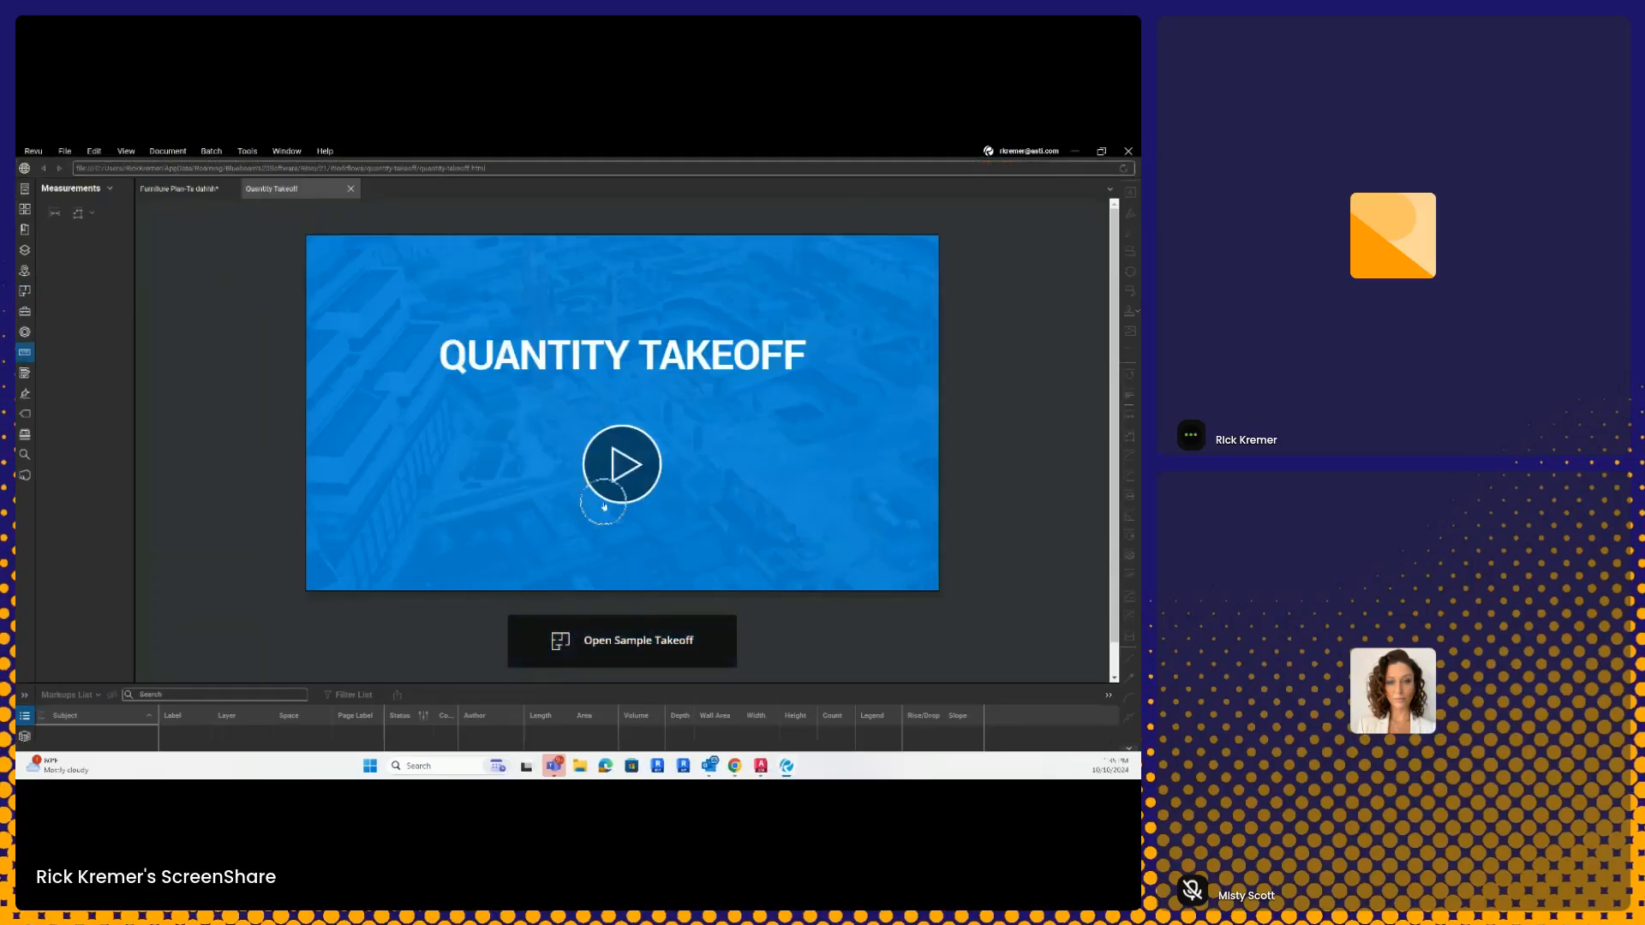
key("ctrl")
key("ctrl")
left_click(653, 655)
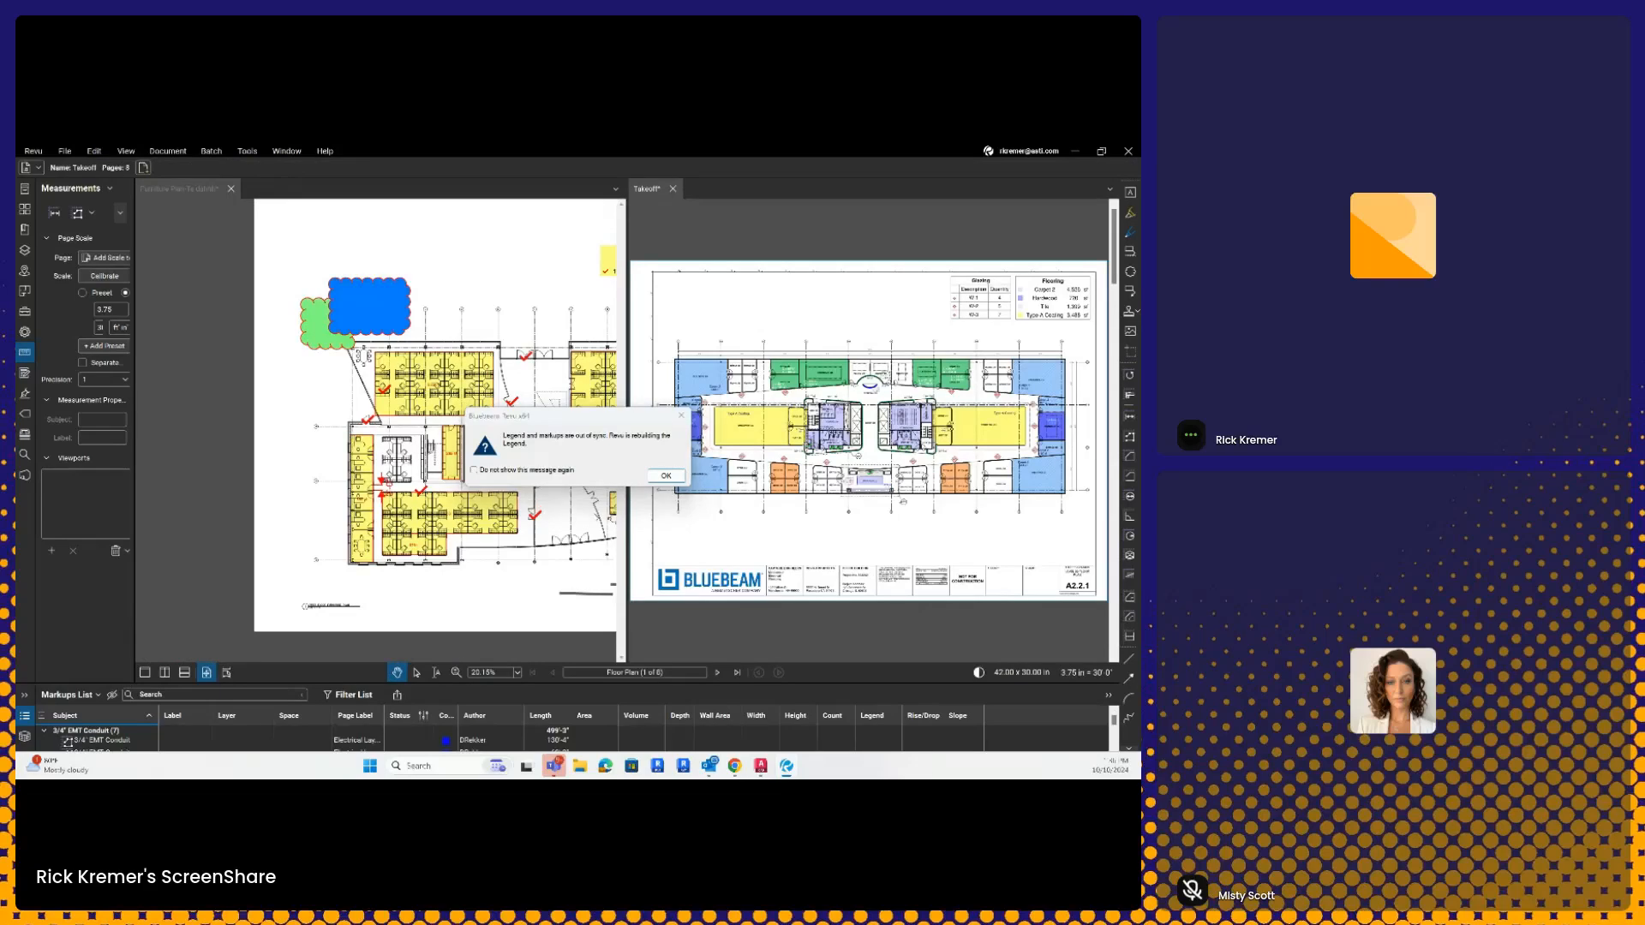
left_click(666, 475)
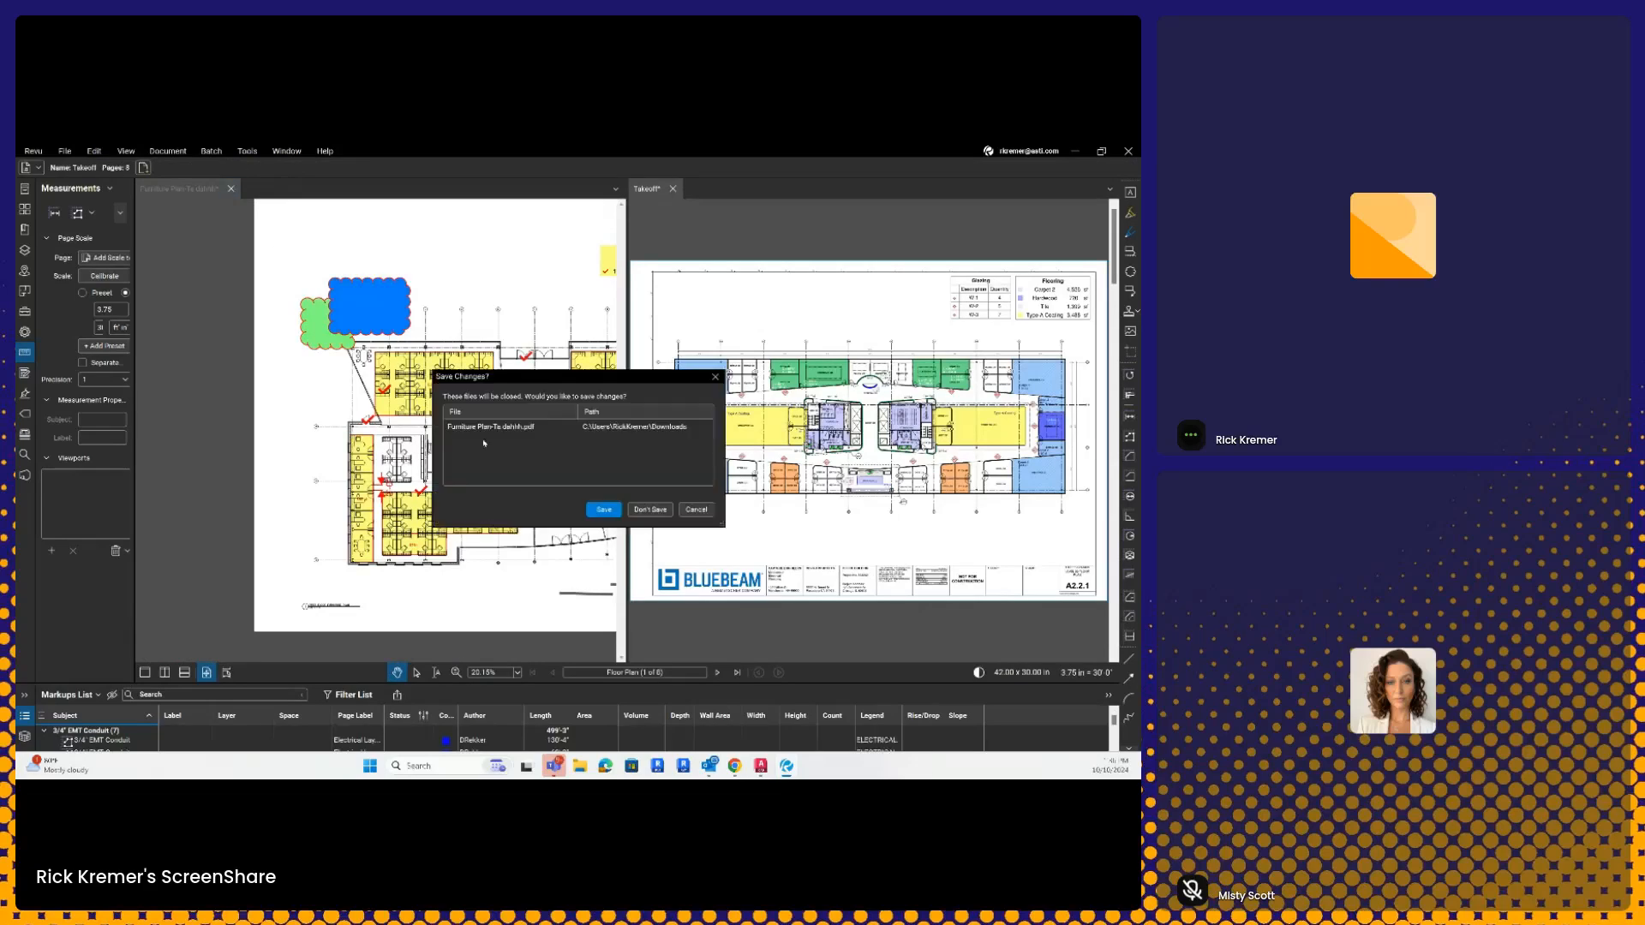
left_click(604, 509)
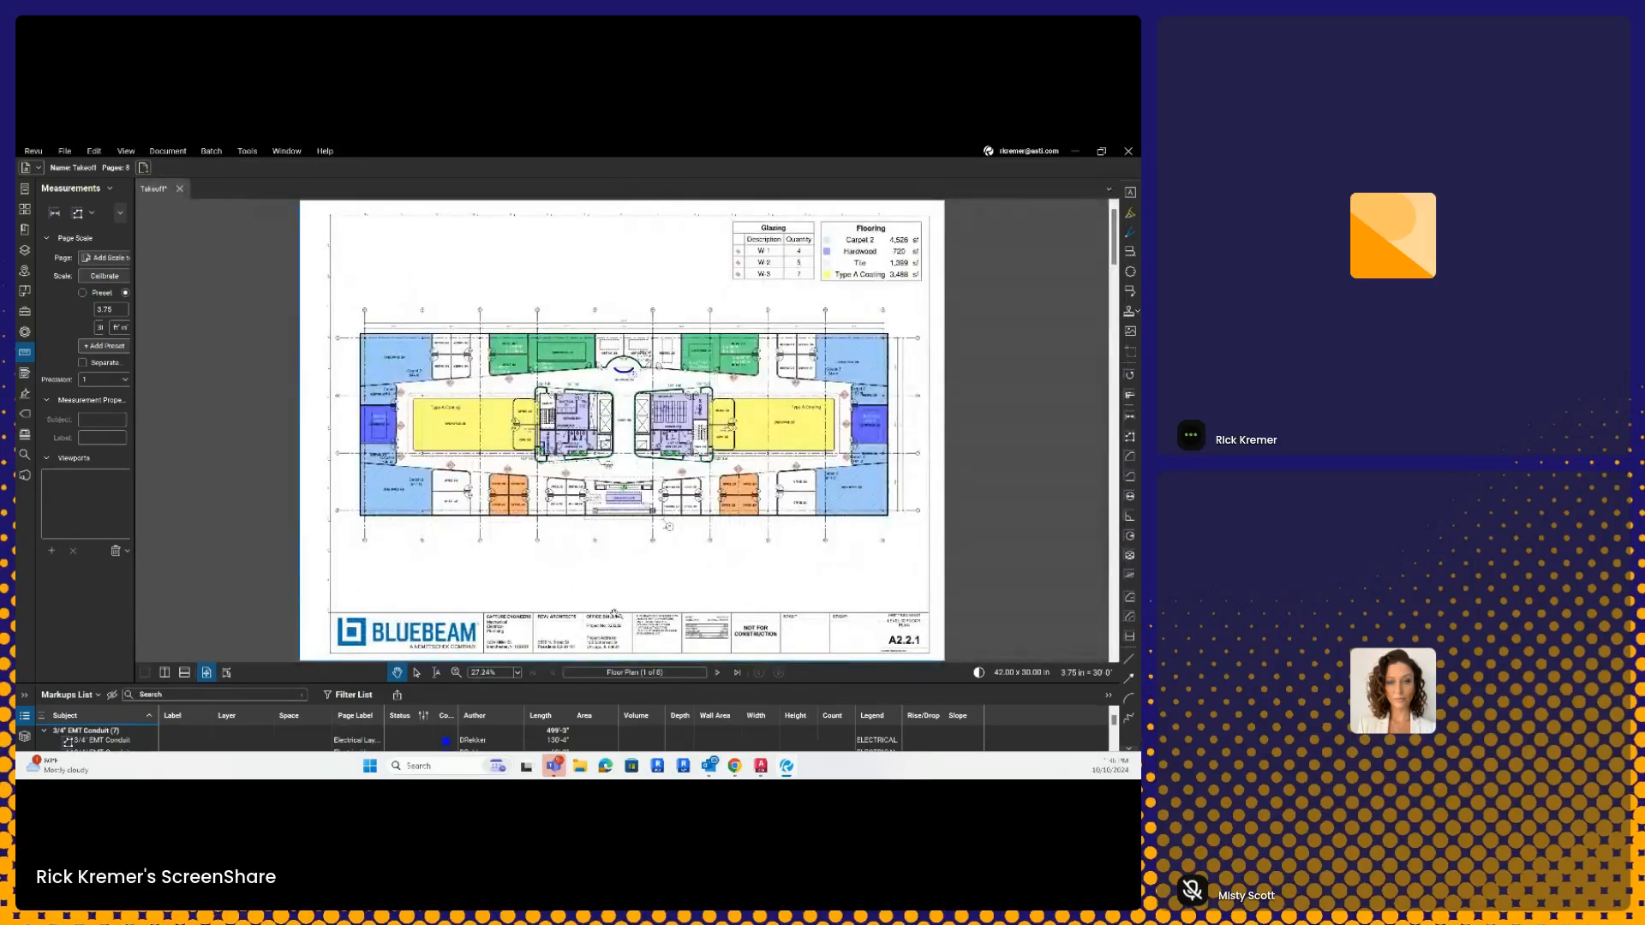
Step: Delete all existing markups from the sample takeoff document
left_click(231, 738)
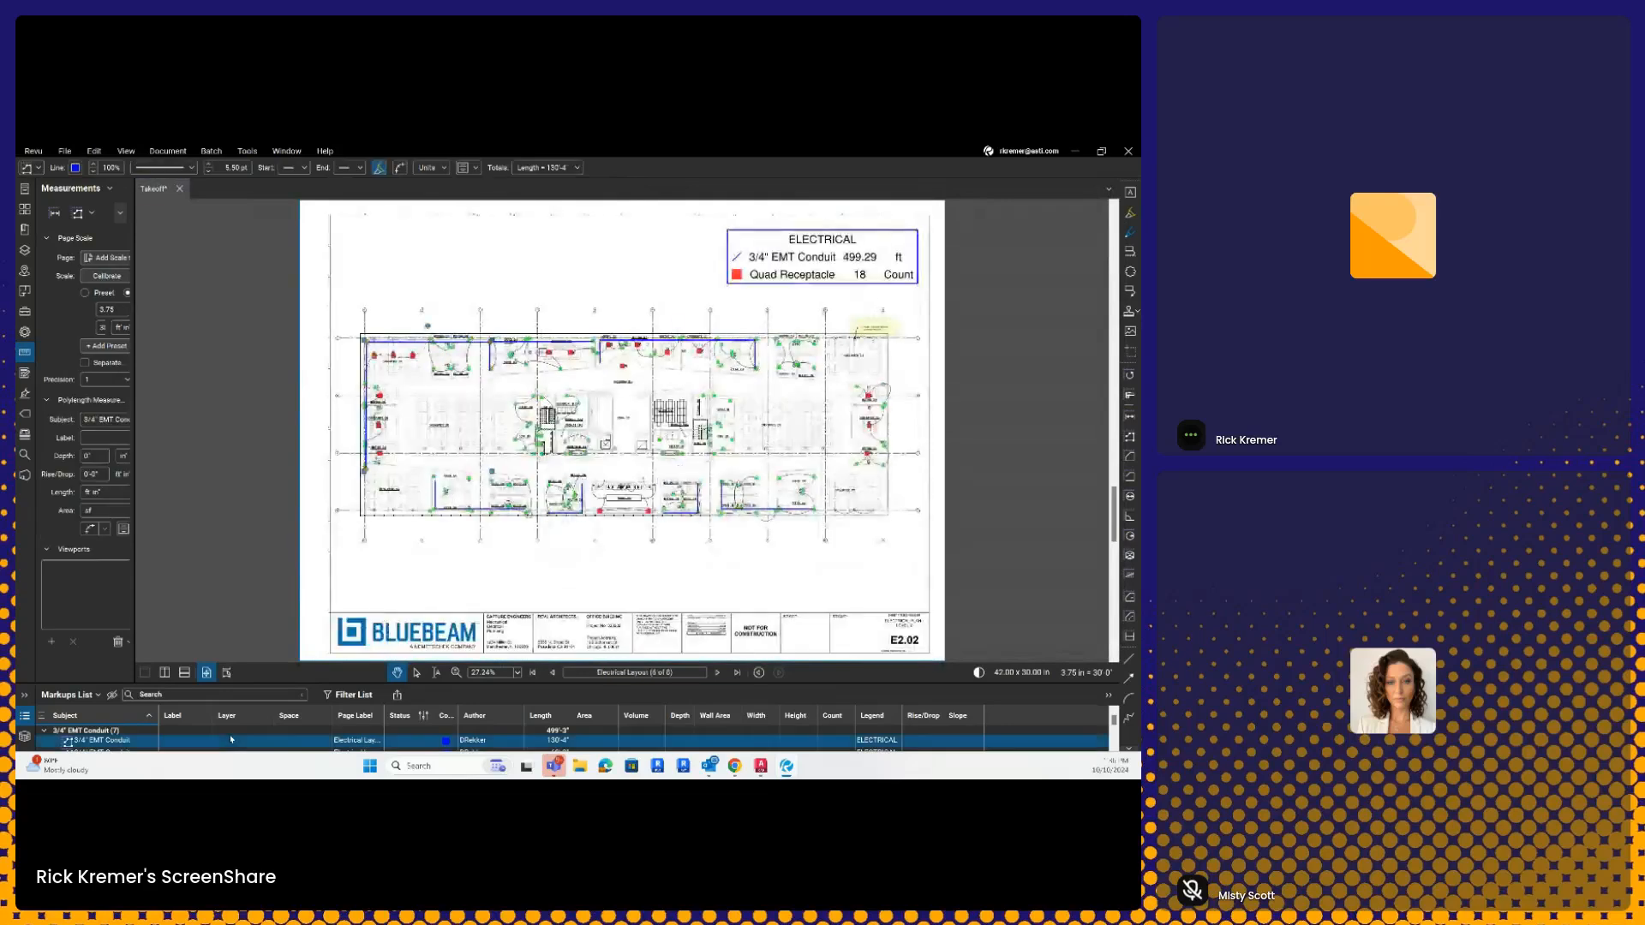
right_click(233, 741)
left_click(259, 729)
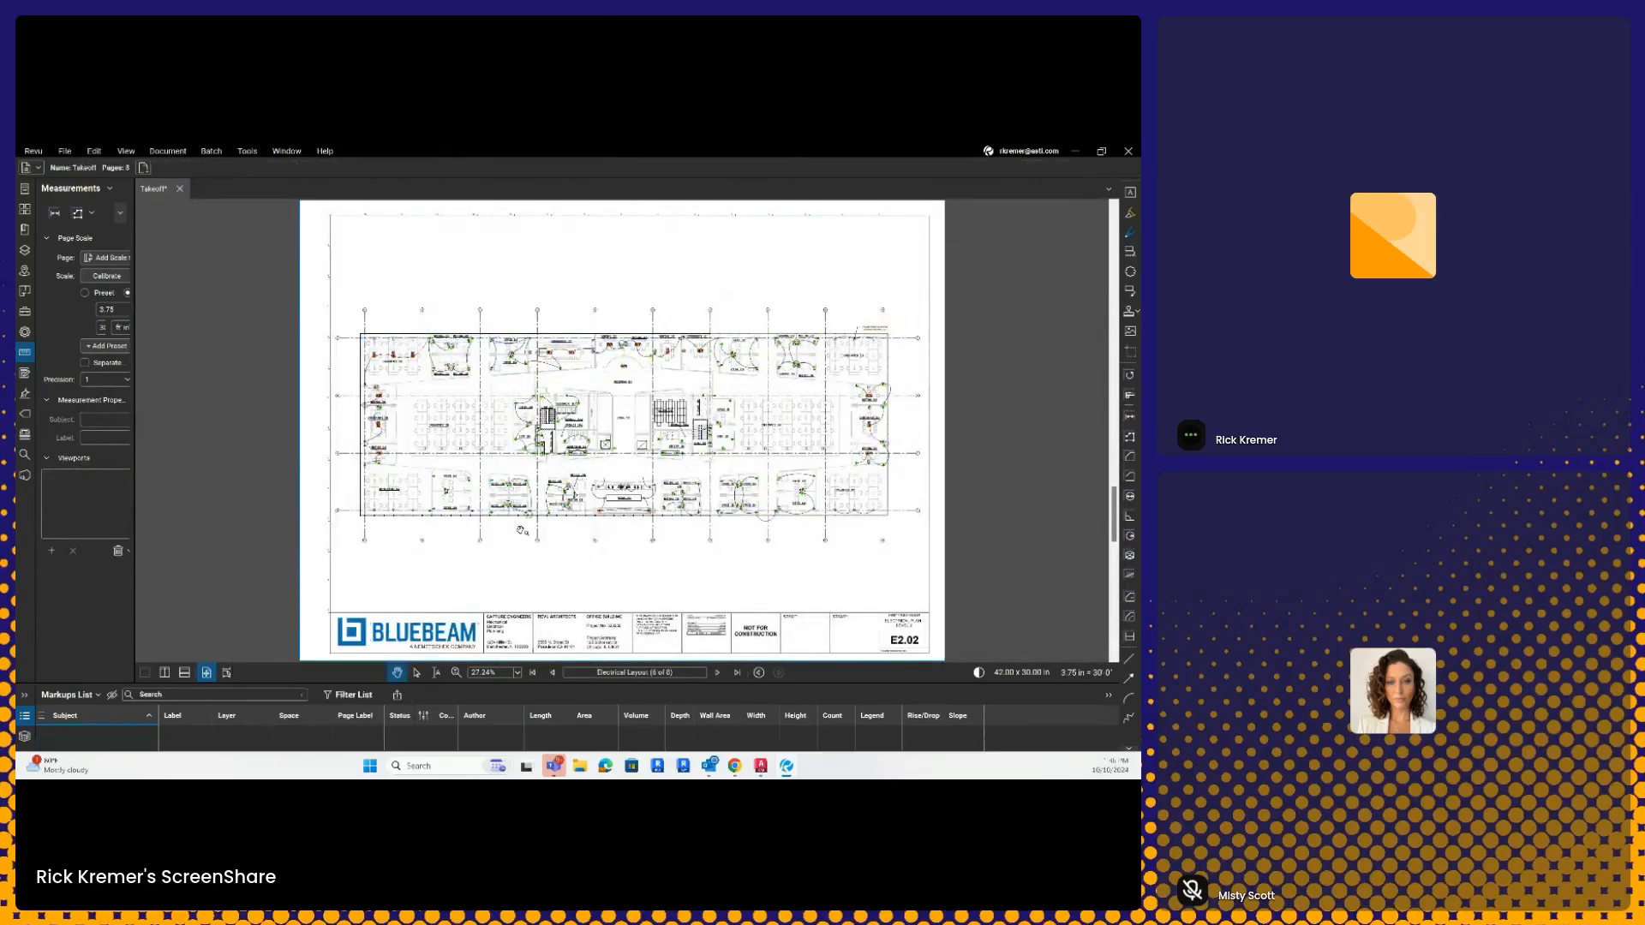
Step: Go to the Reflected Ceiling Plan page and bring the fixtures in Open Office 200 into close view
scroll(412, 350, "up", 5)
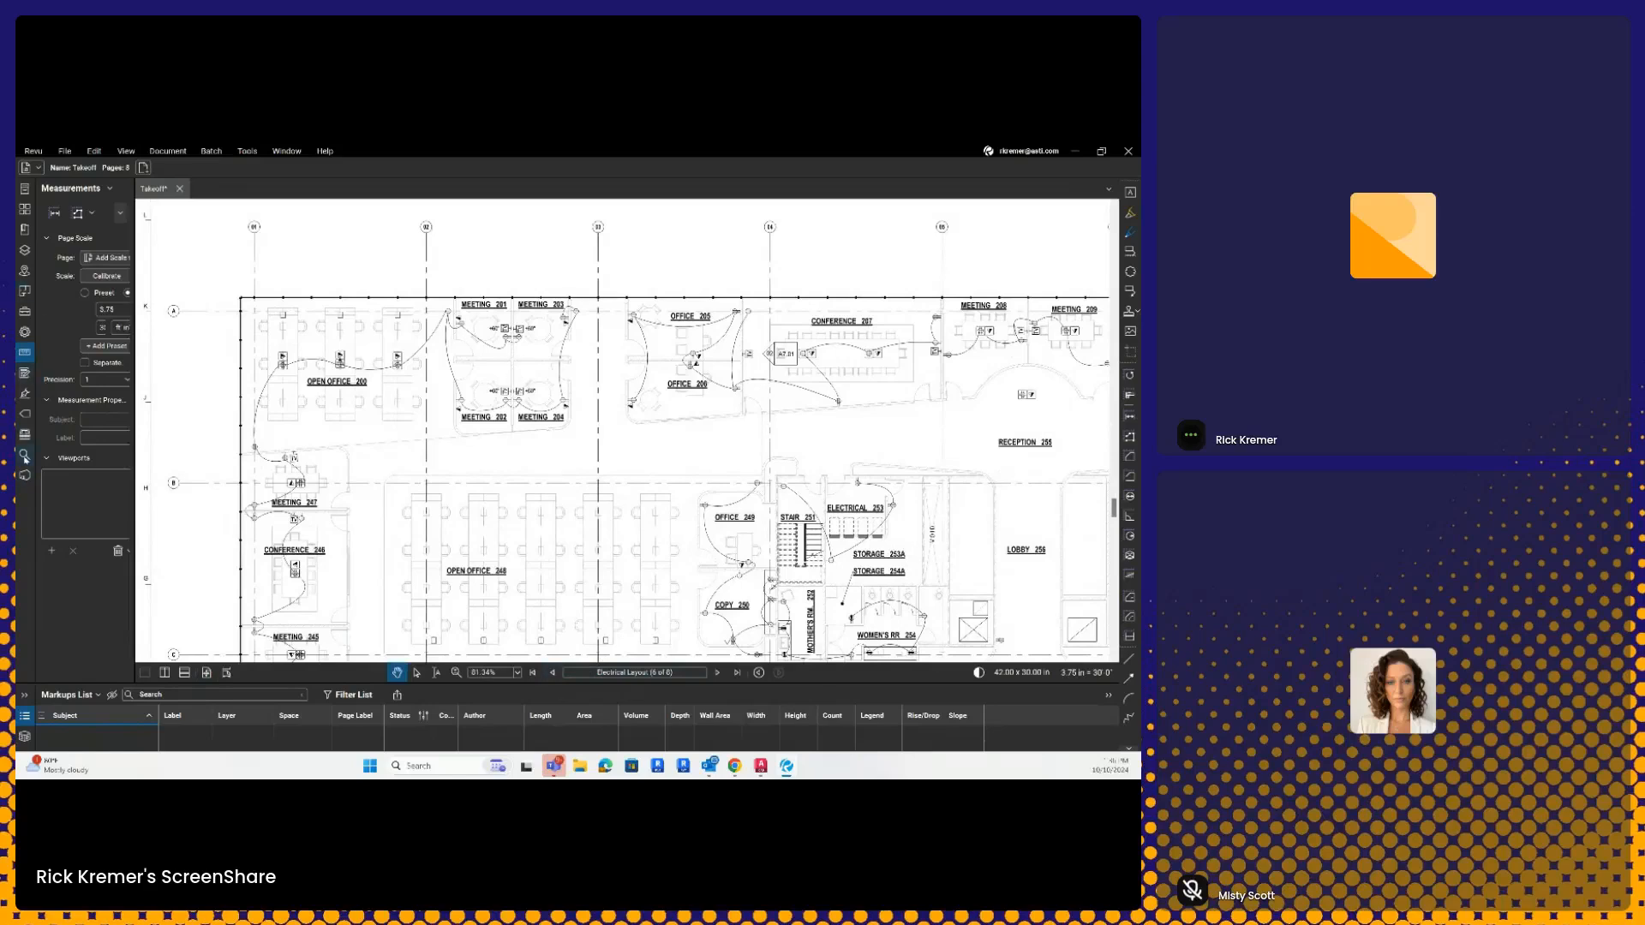
left_click(25, 353)
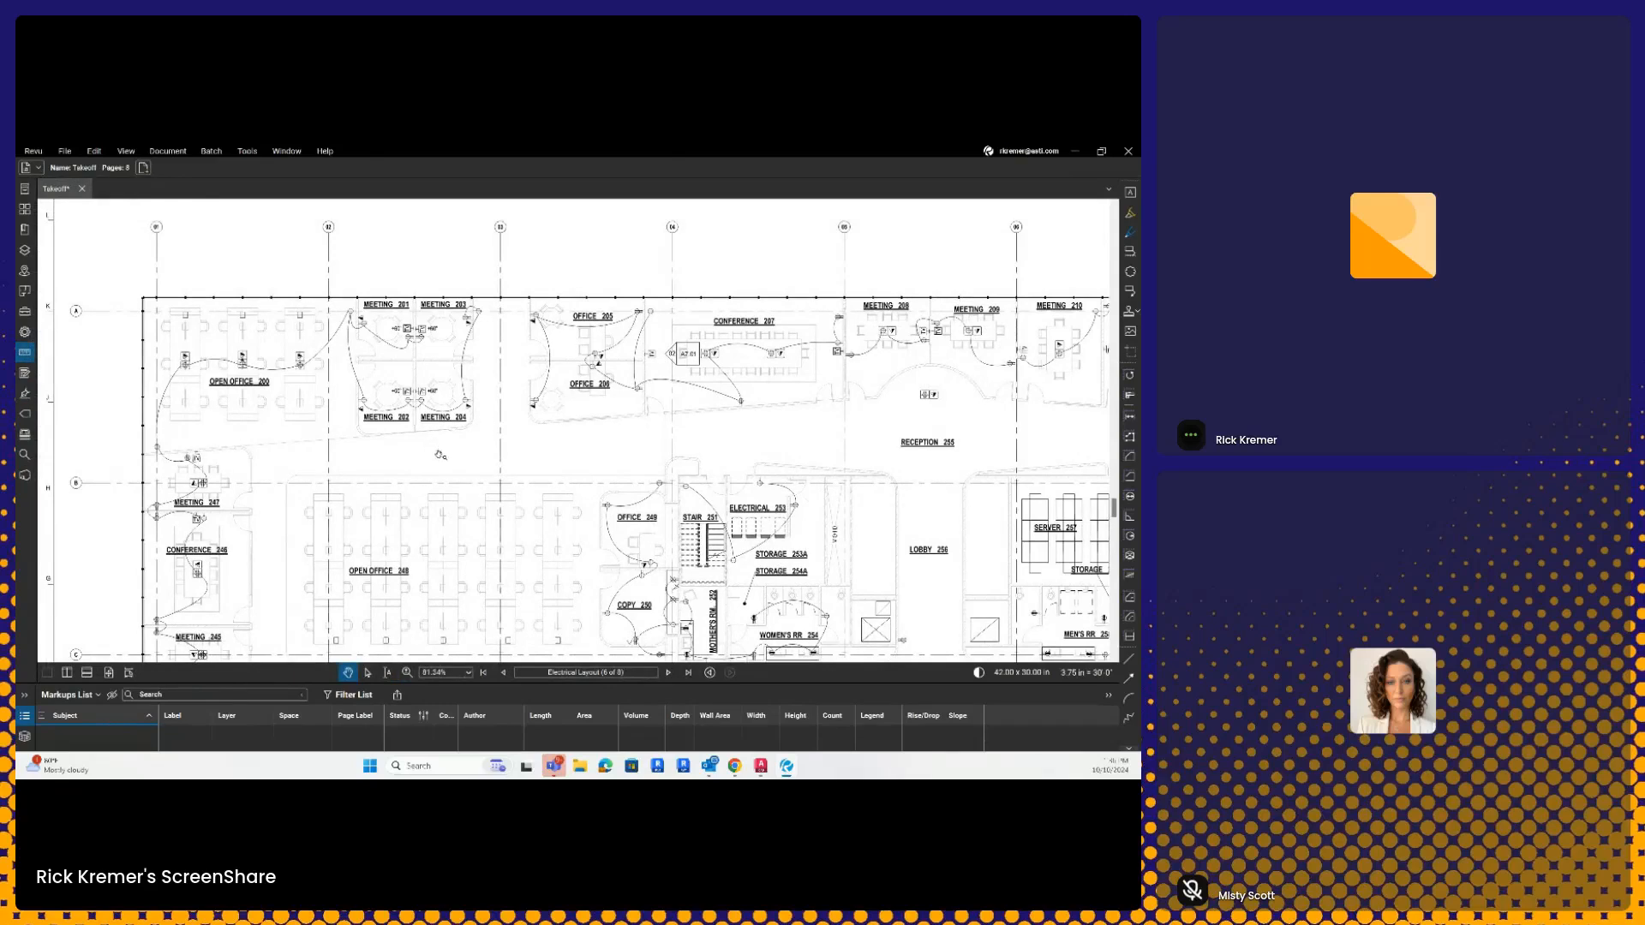
left_click(667, 673)
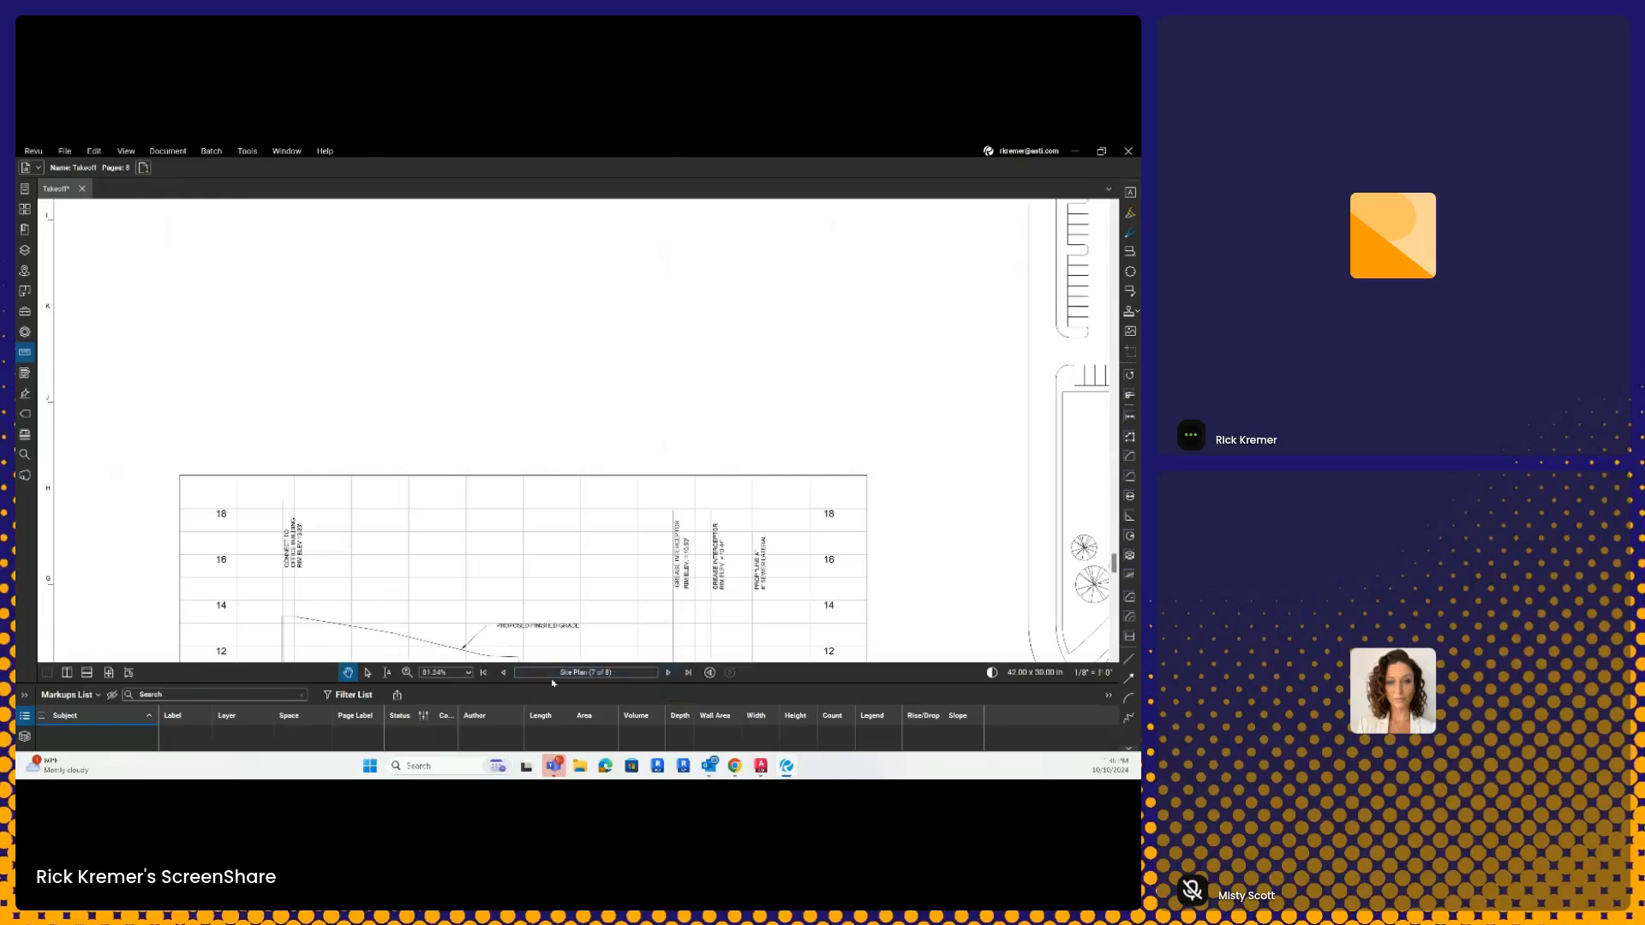
left_click(504, 673)
left_click(504, 674)
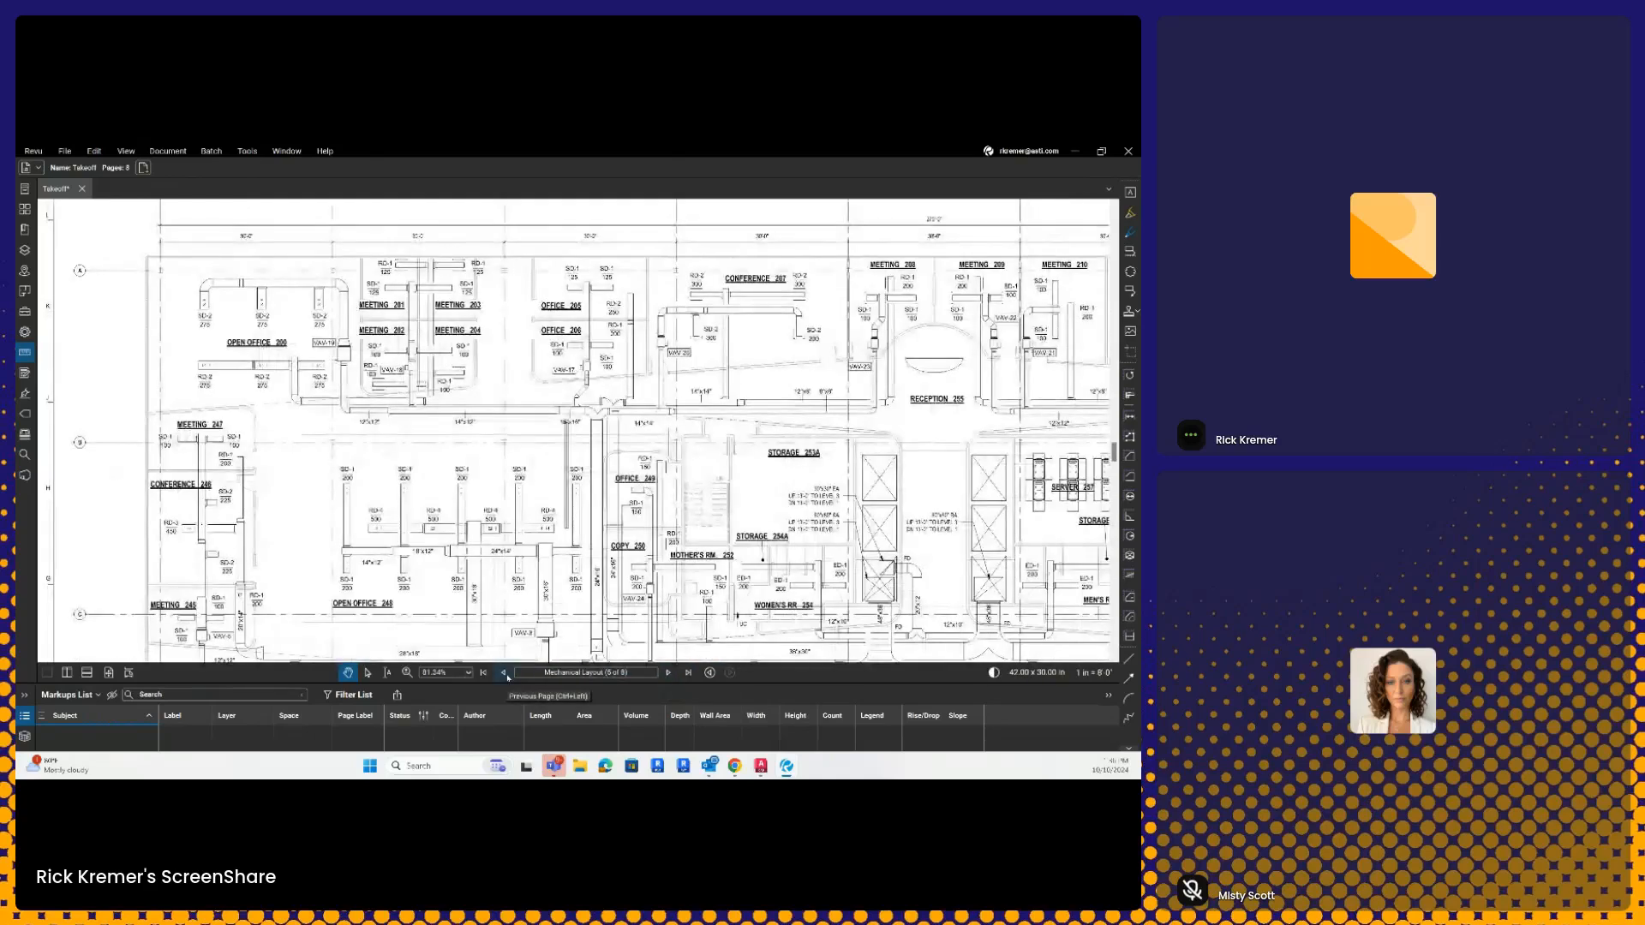
left_click(504, 674)
left_click(504, 673)
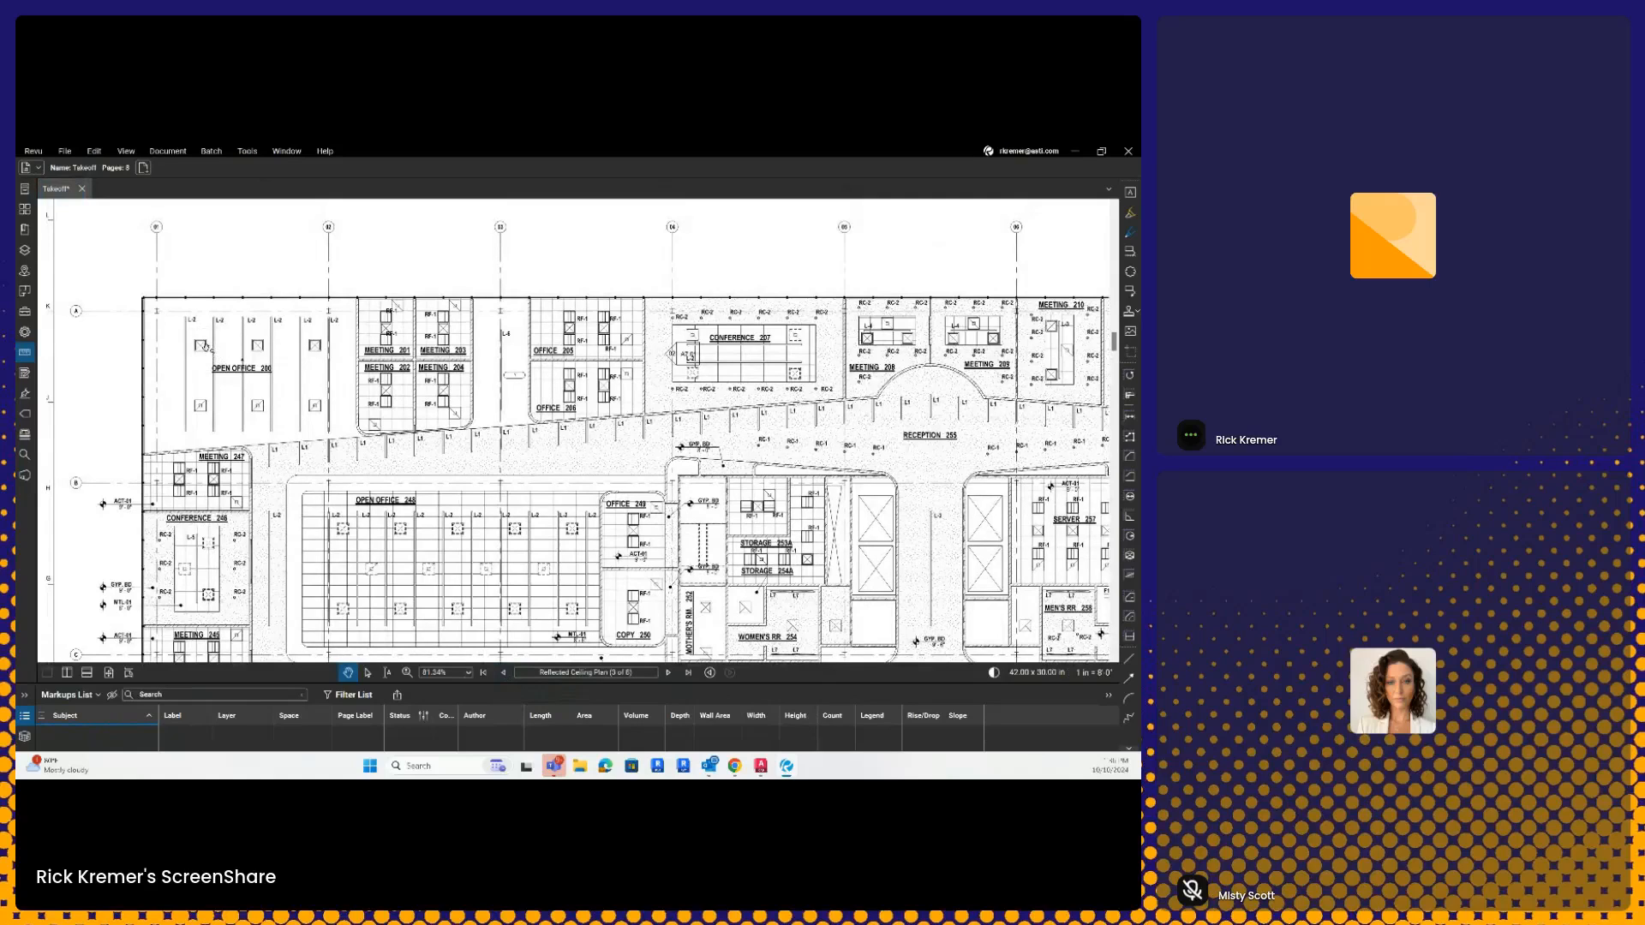
left_click_drag(206, 348, 415, 287)
scroll(416, 287, "up", 2)
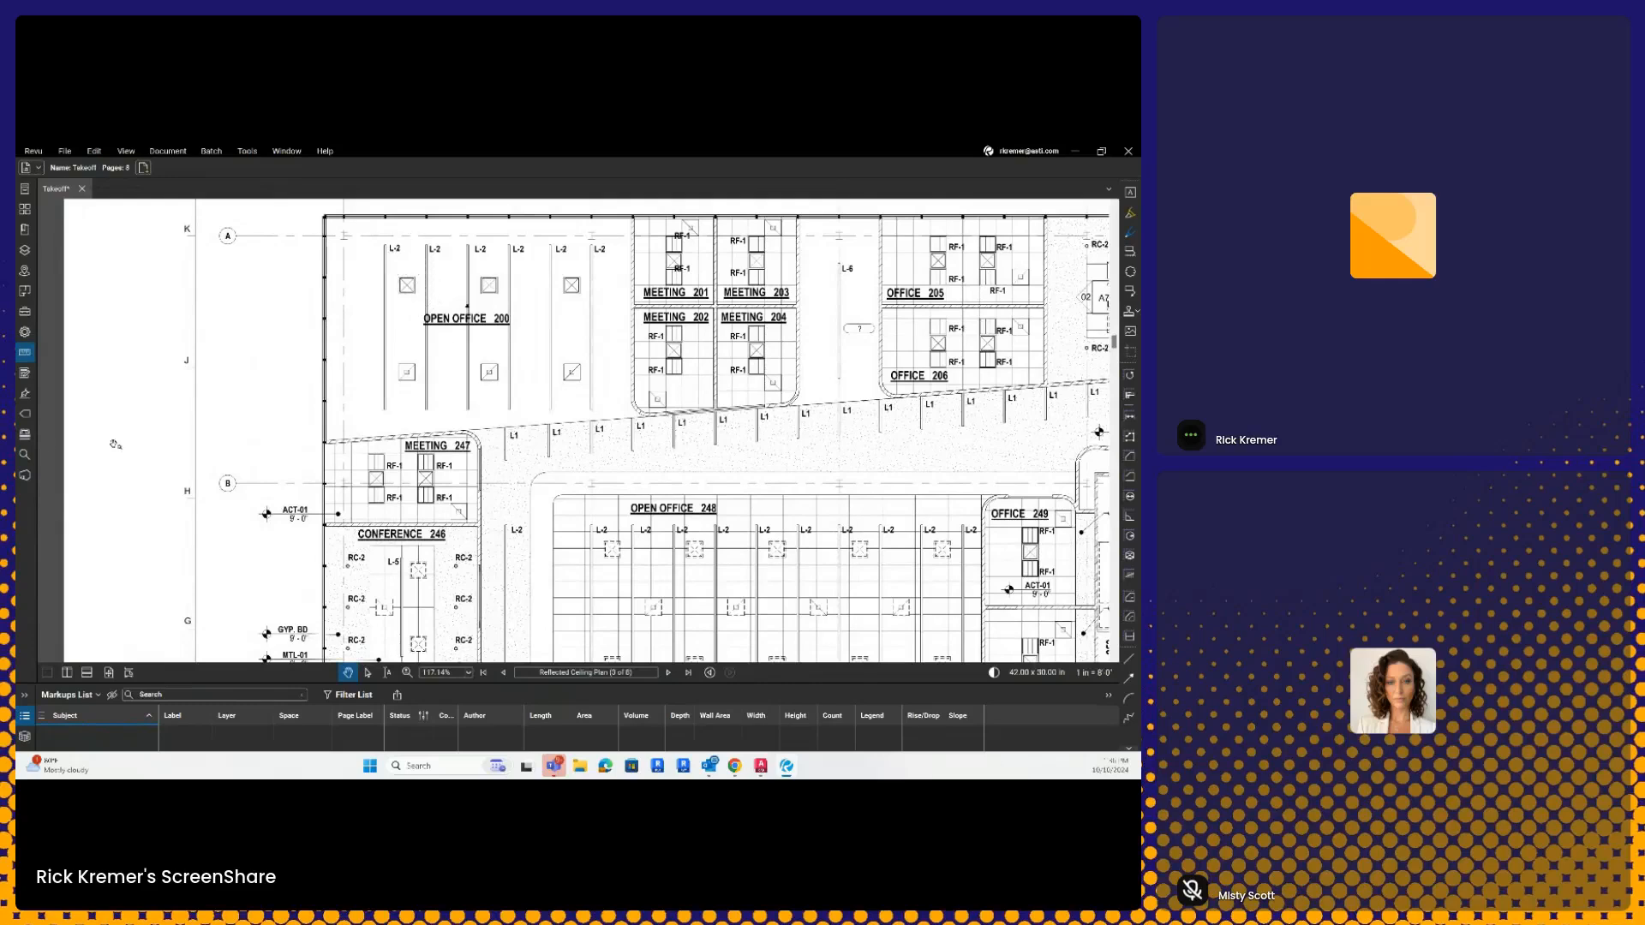
Step: Set up a visual search using the crossed-square fixture in the upper-left of Open Office 200 as the sample symbol
left_click(25, 455)
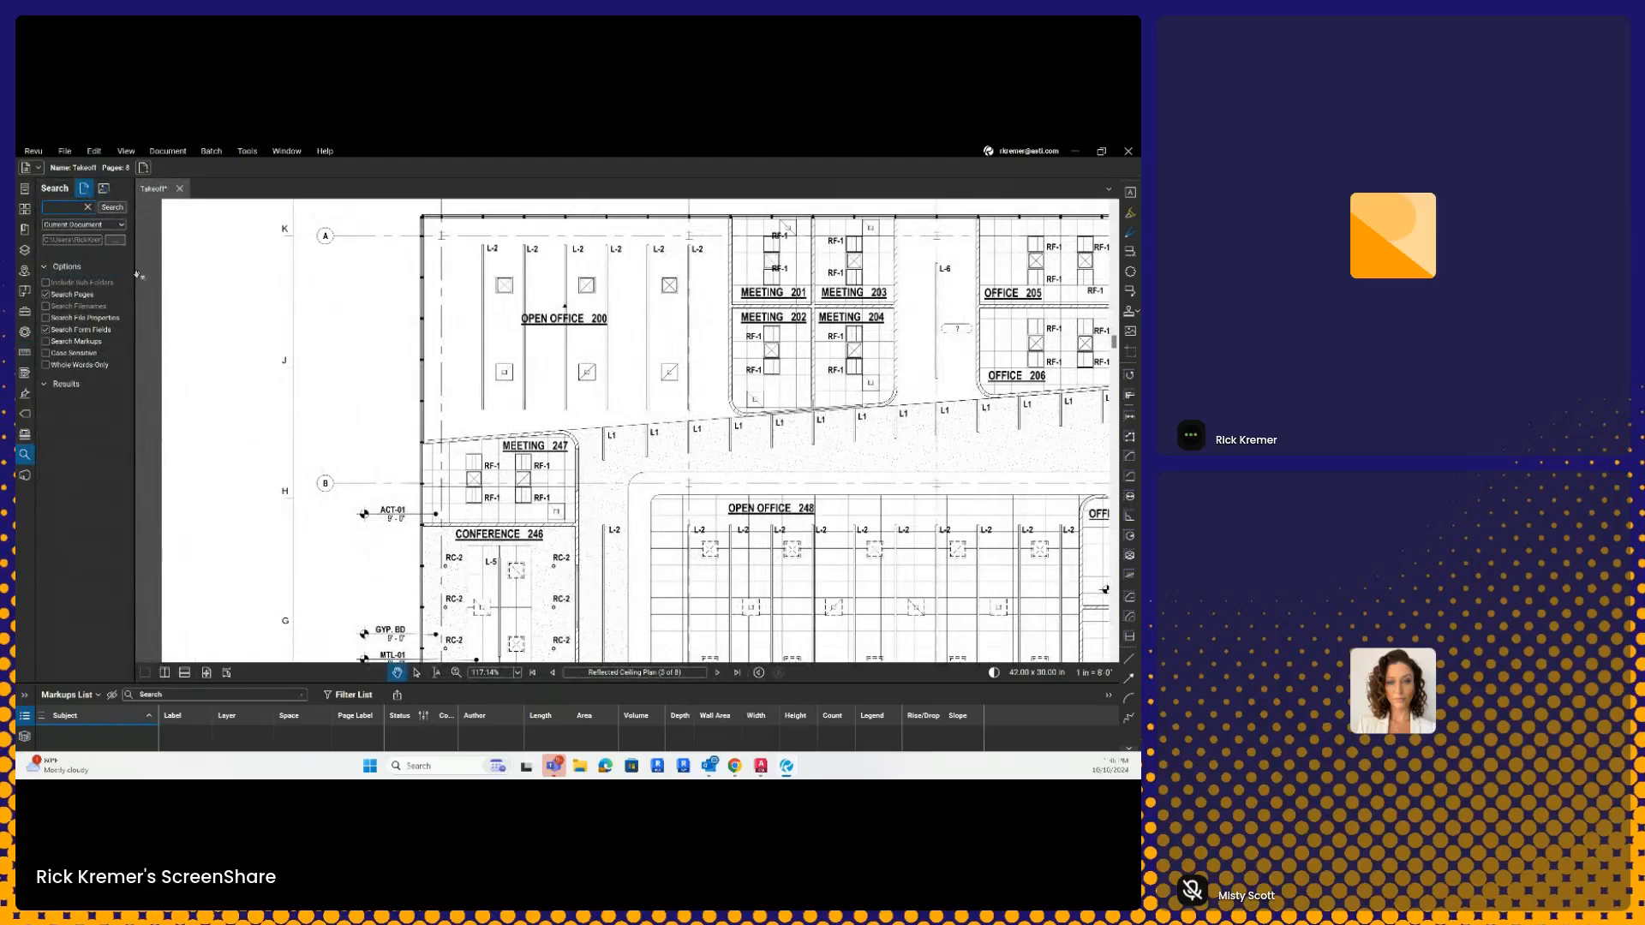
left_click_drag(135, 272, 248, 273)
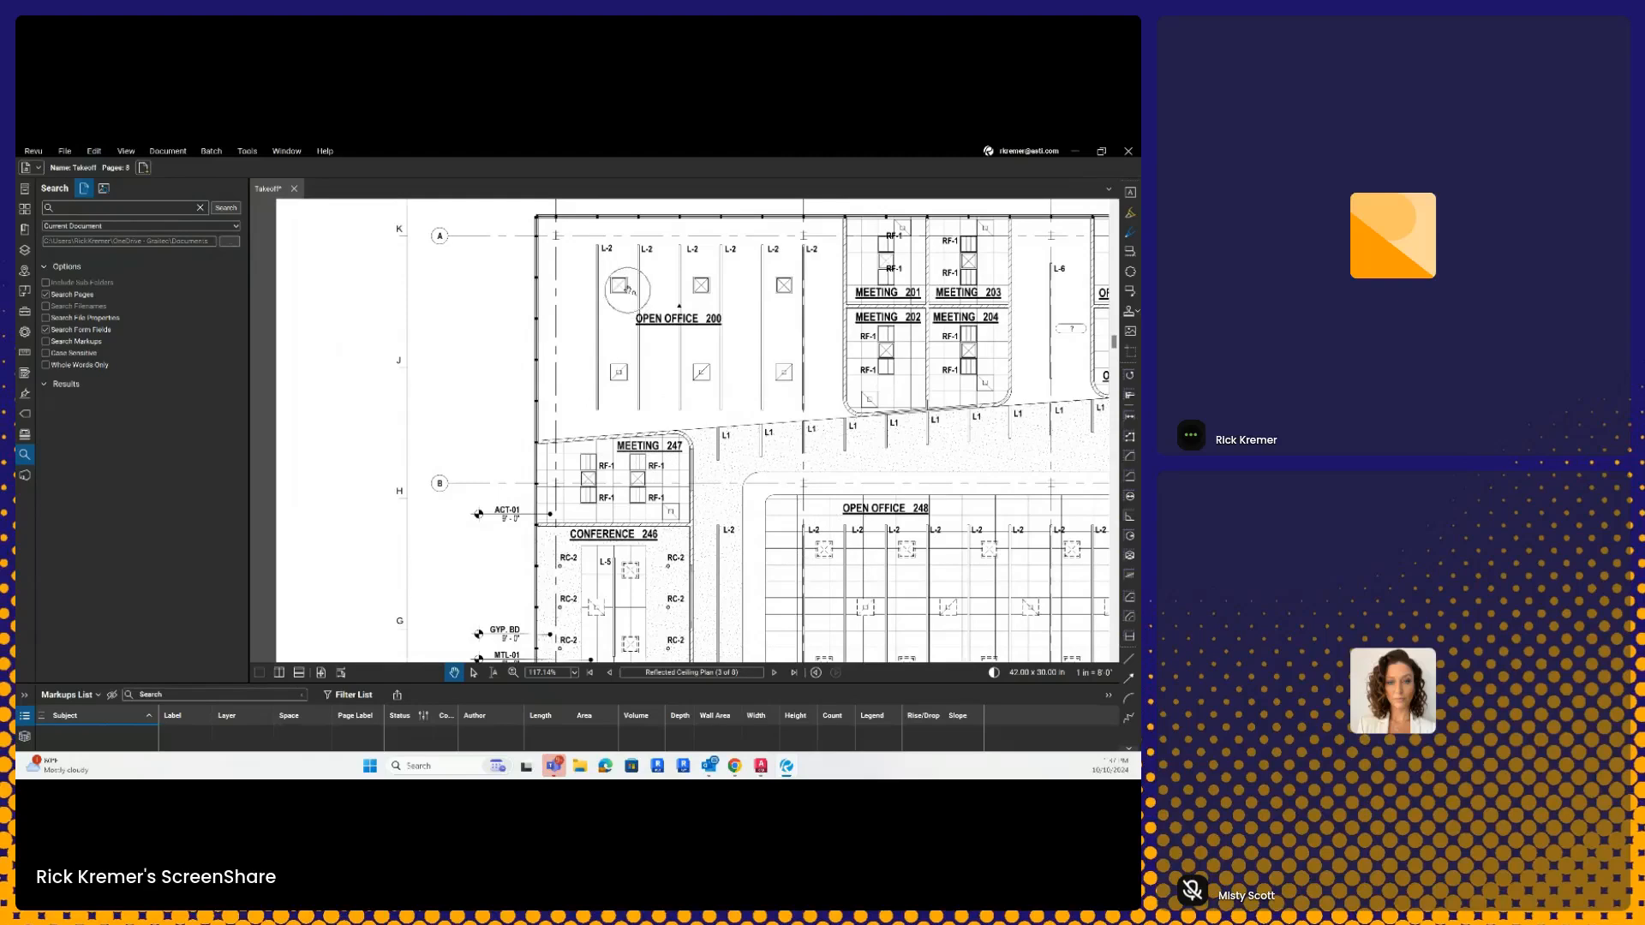
left_click(105, 191)
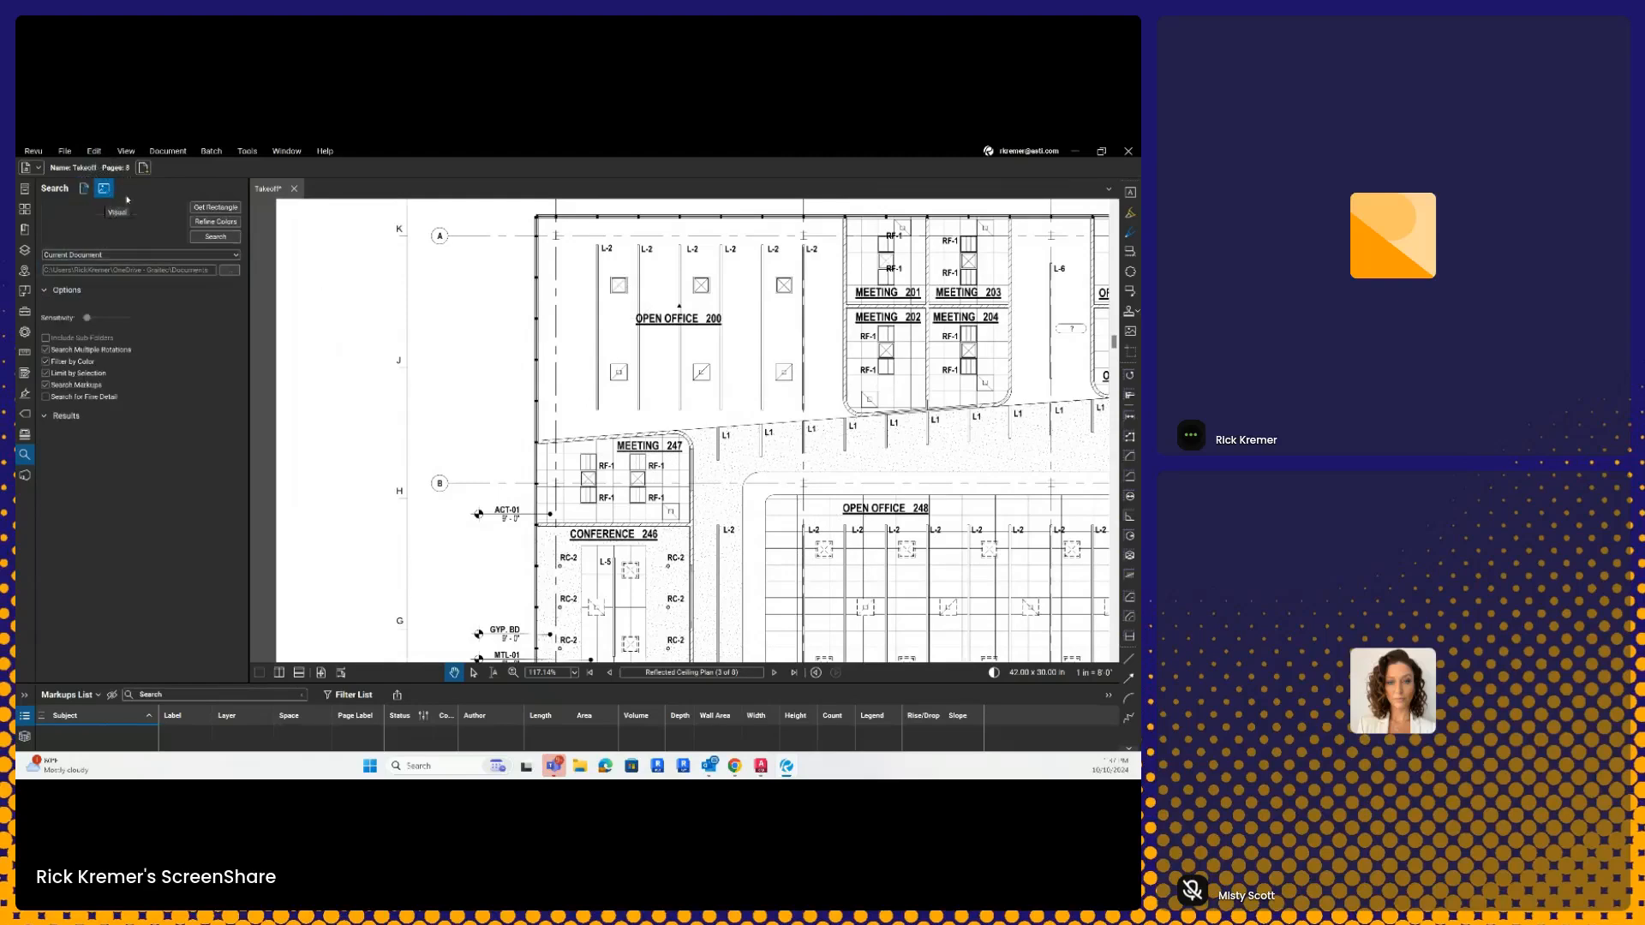
left_click(231, 209)
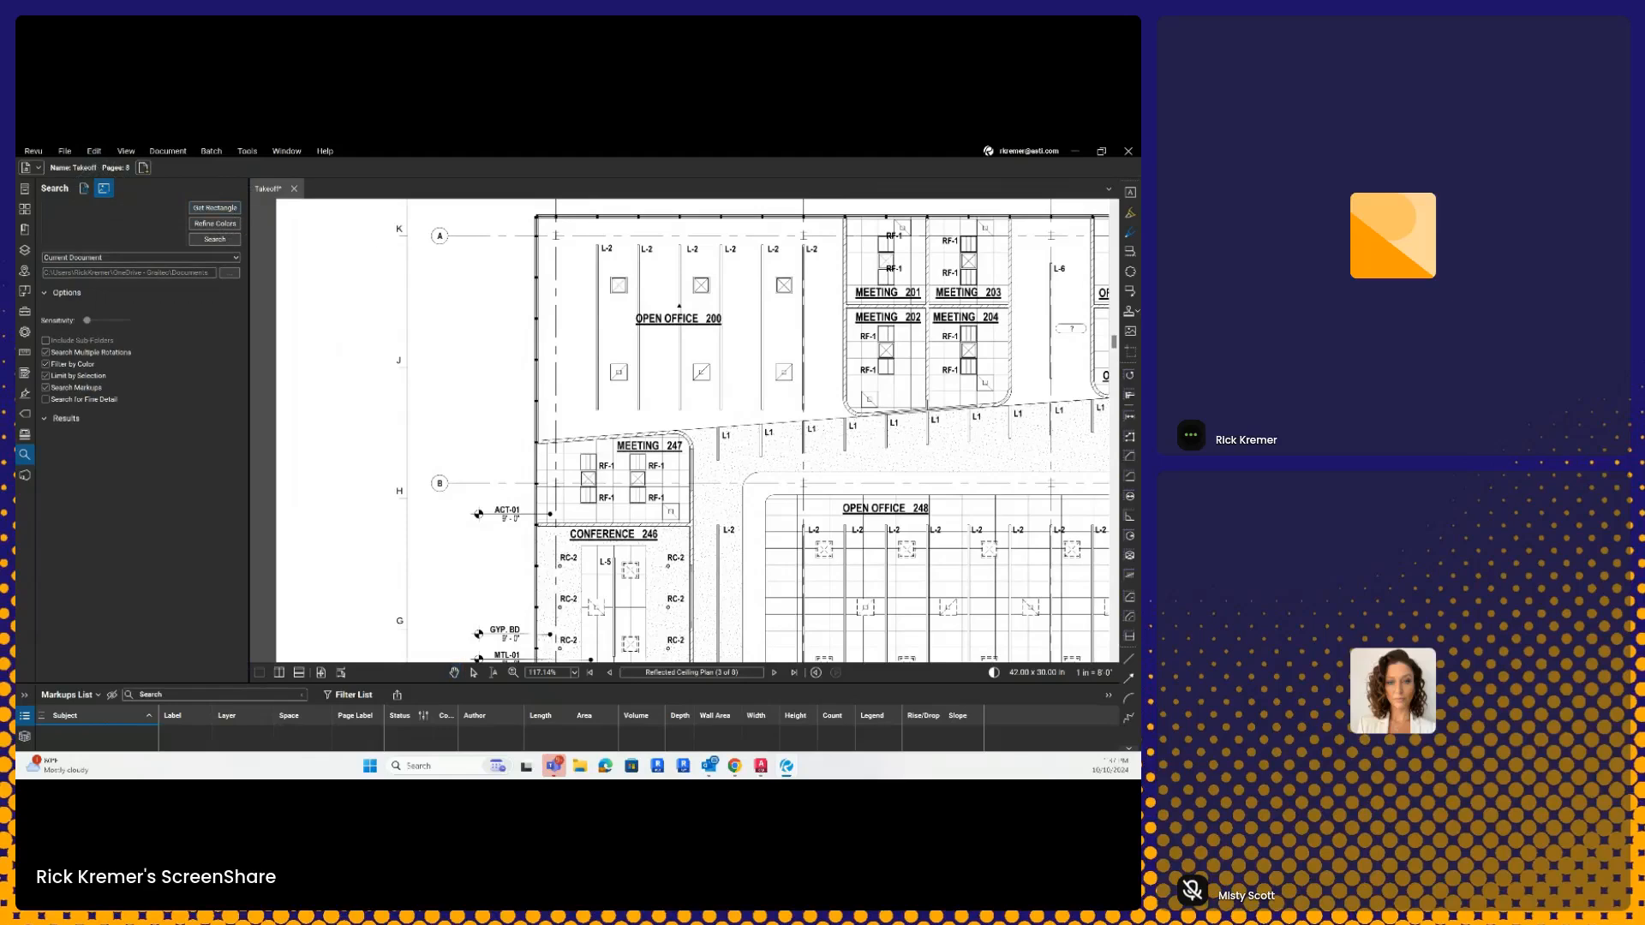
left_click_drag(606, 273, 632, 300)
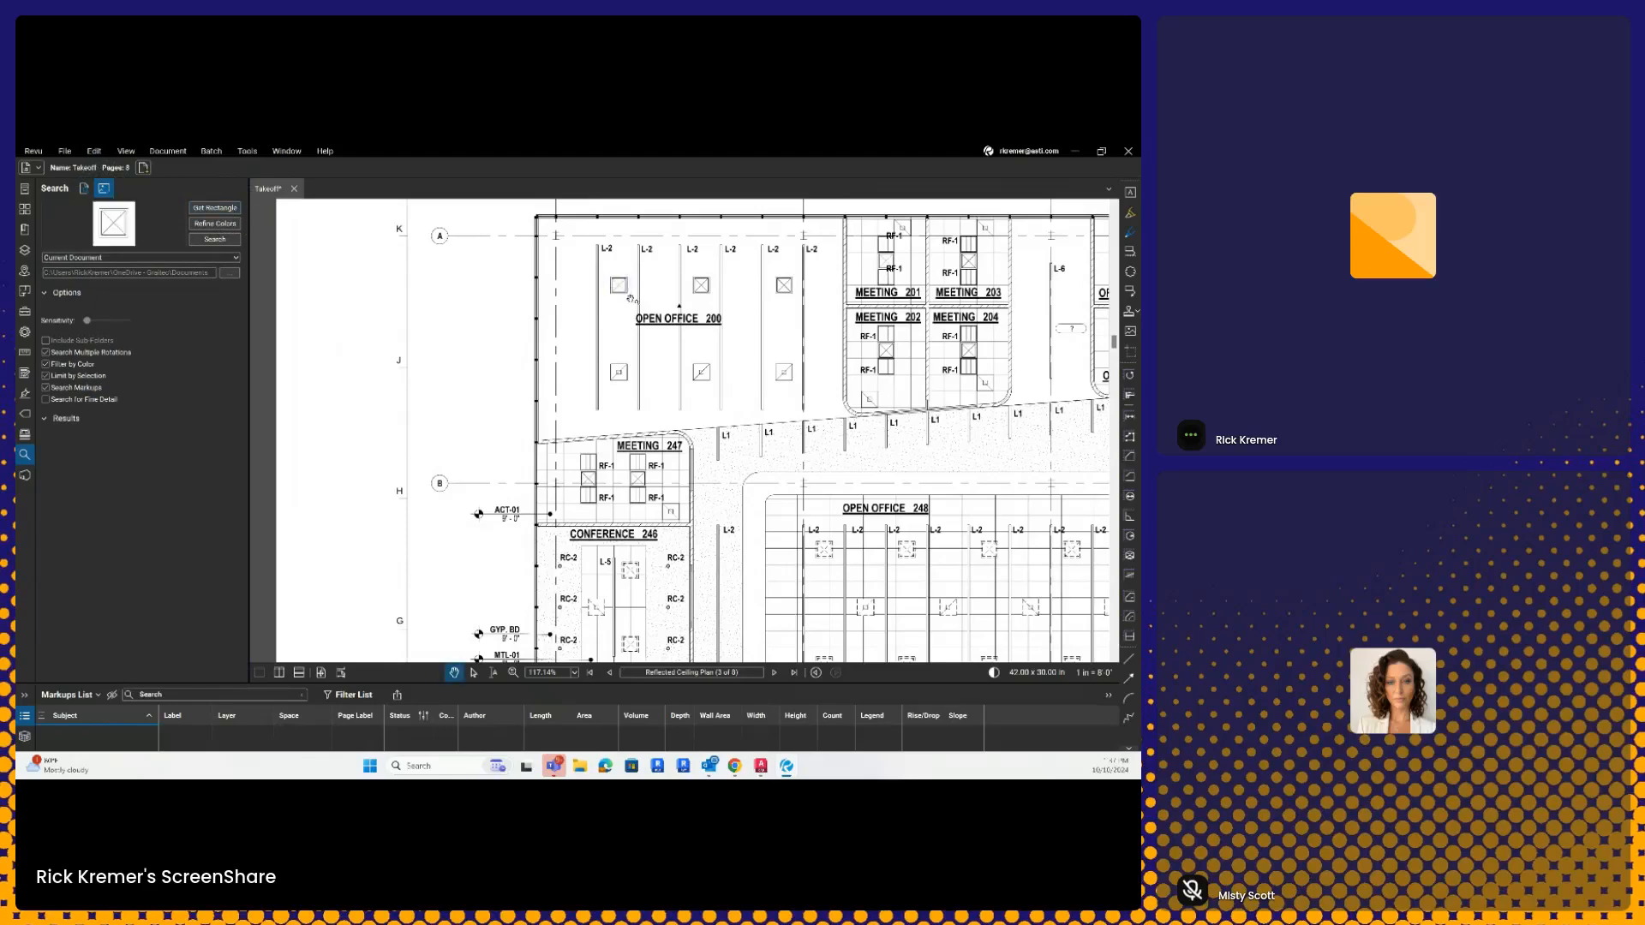
Step: Try a higher sensitivity for the visual search and restore the original setting
key("ctrl")
left_click_drag(87, 321, 106, 322)
key("ctrl")
key("ctrl")
key("ctrl")
left_click_drag(108, 323, 89, 322)
Step: Run the visual search on the current Reflected Ceiling Plan page only and review the matching symbols
left_click(111, 259)
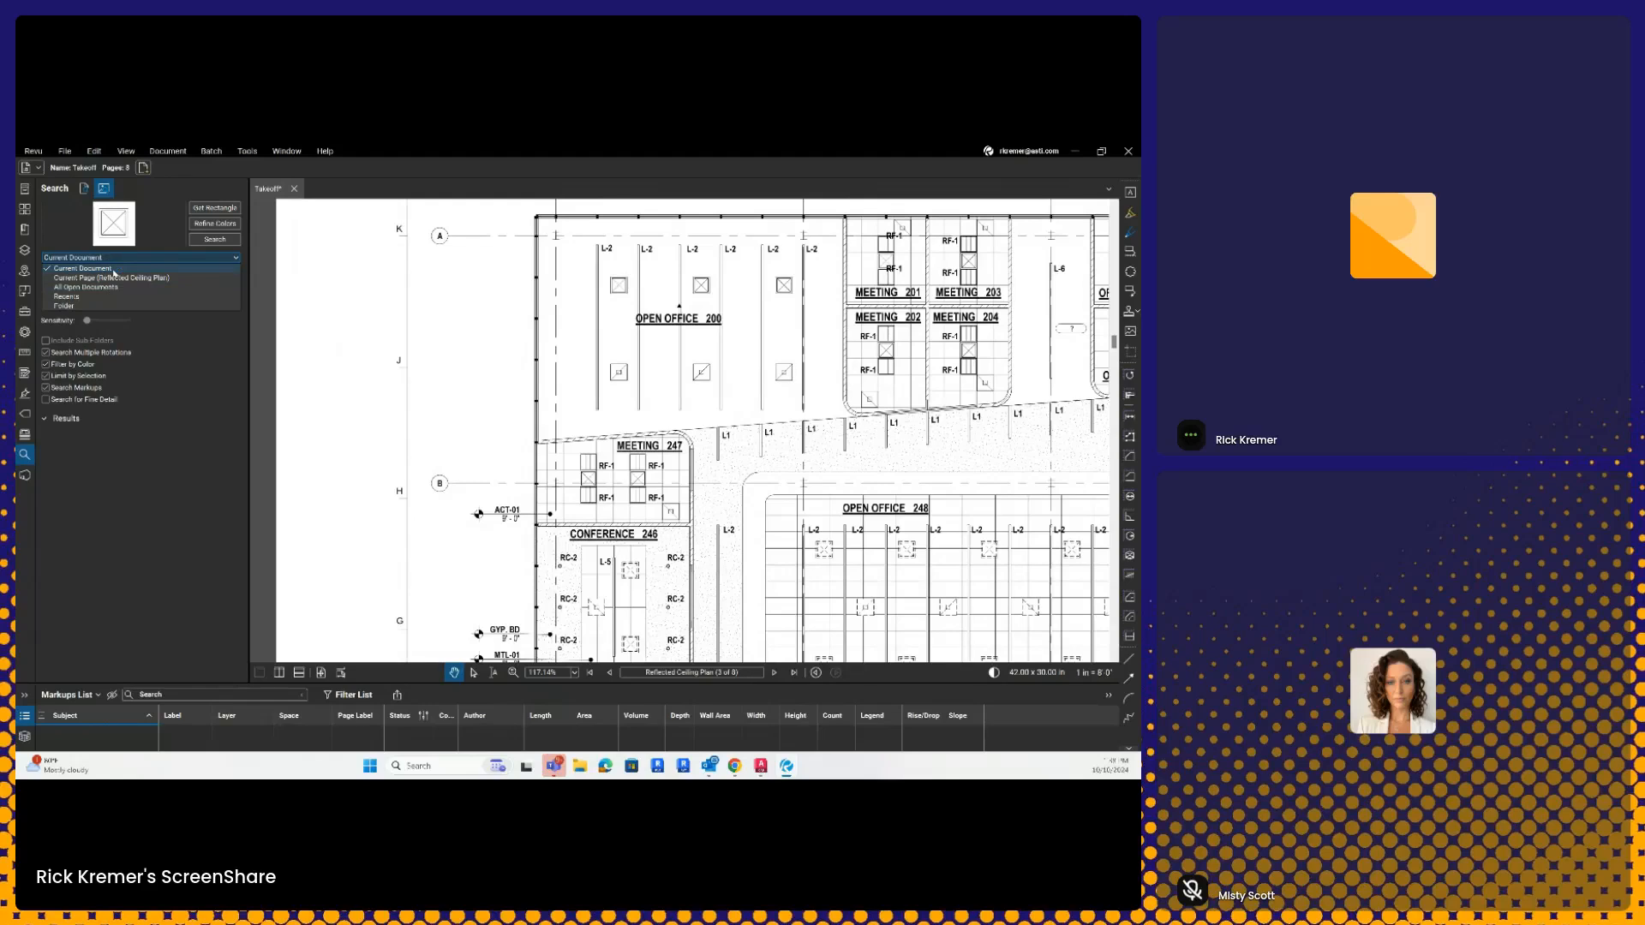
left_click(113, 278)
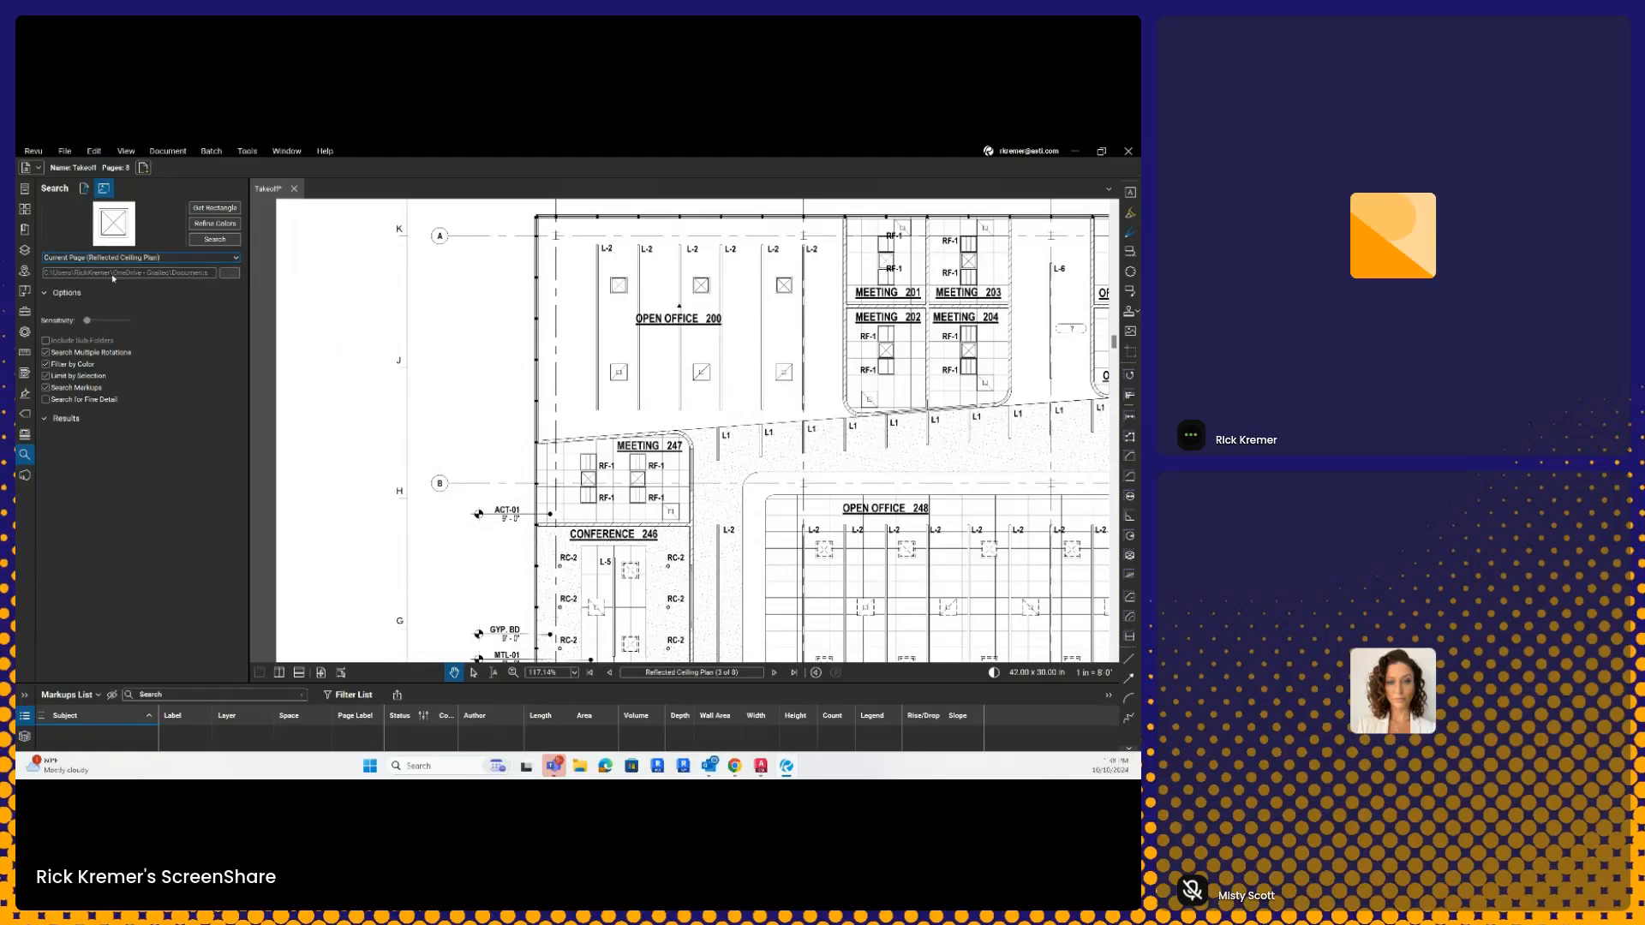
left_click(214, 239)
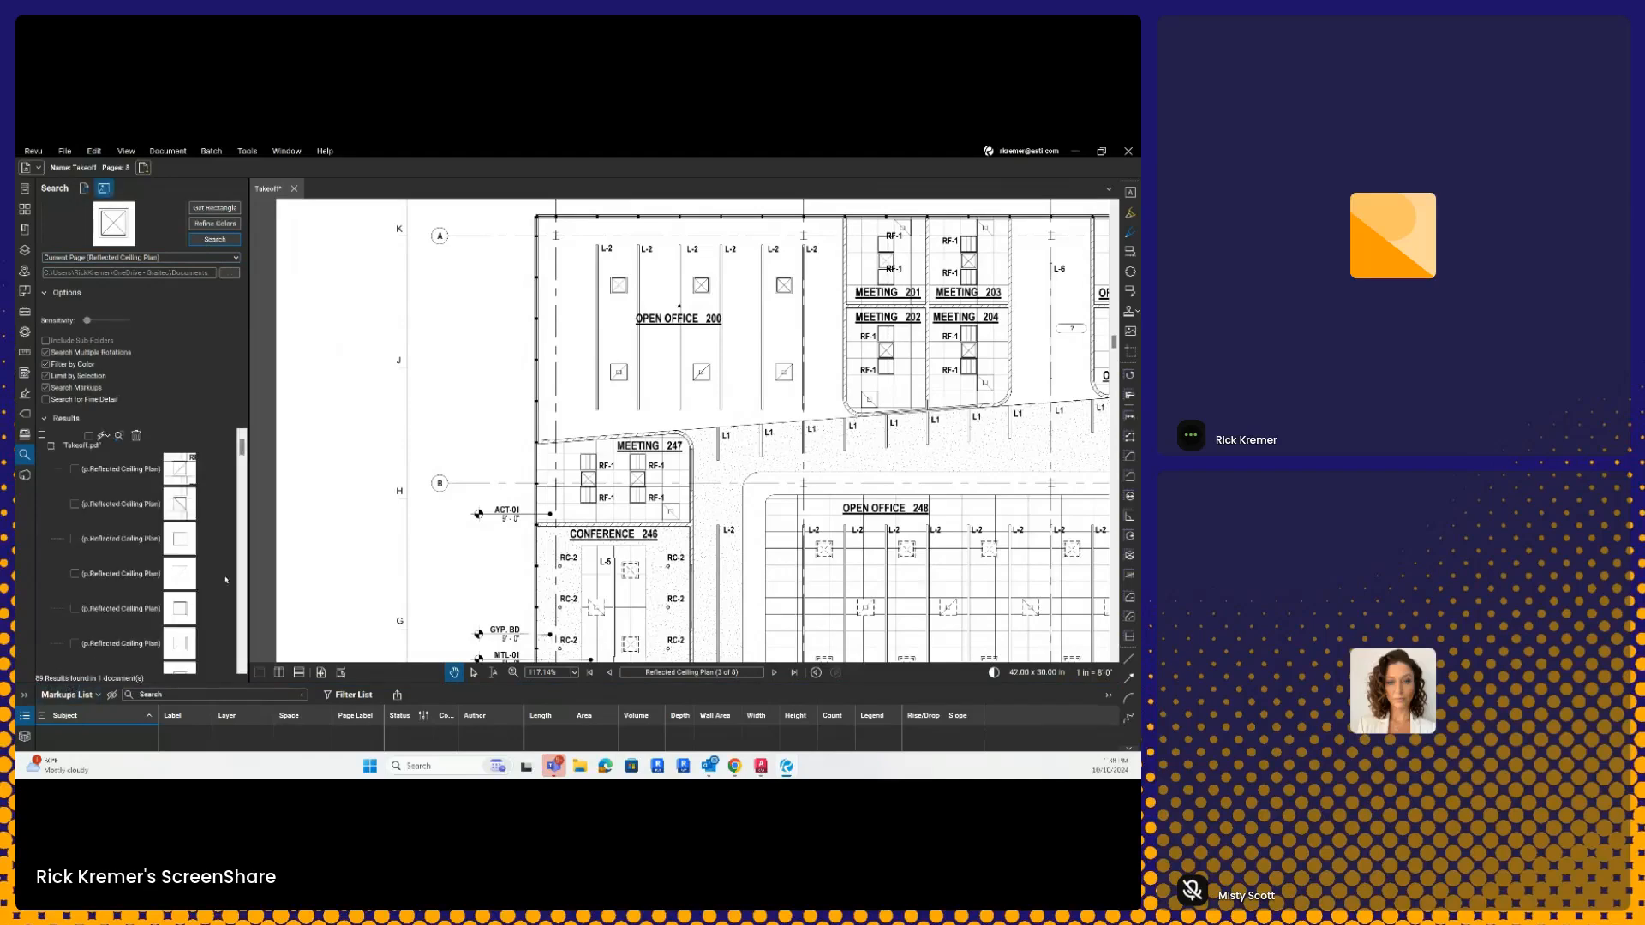
scroll(137, 549, "down", 3)
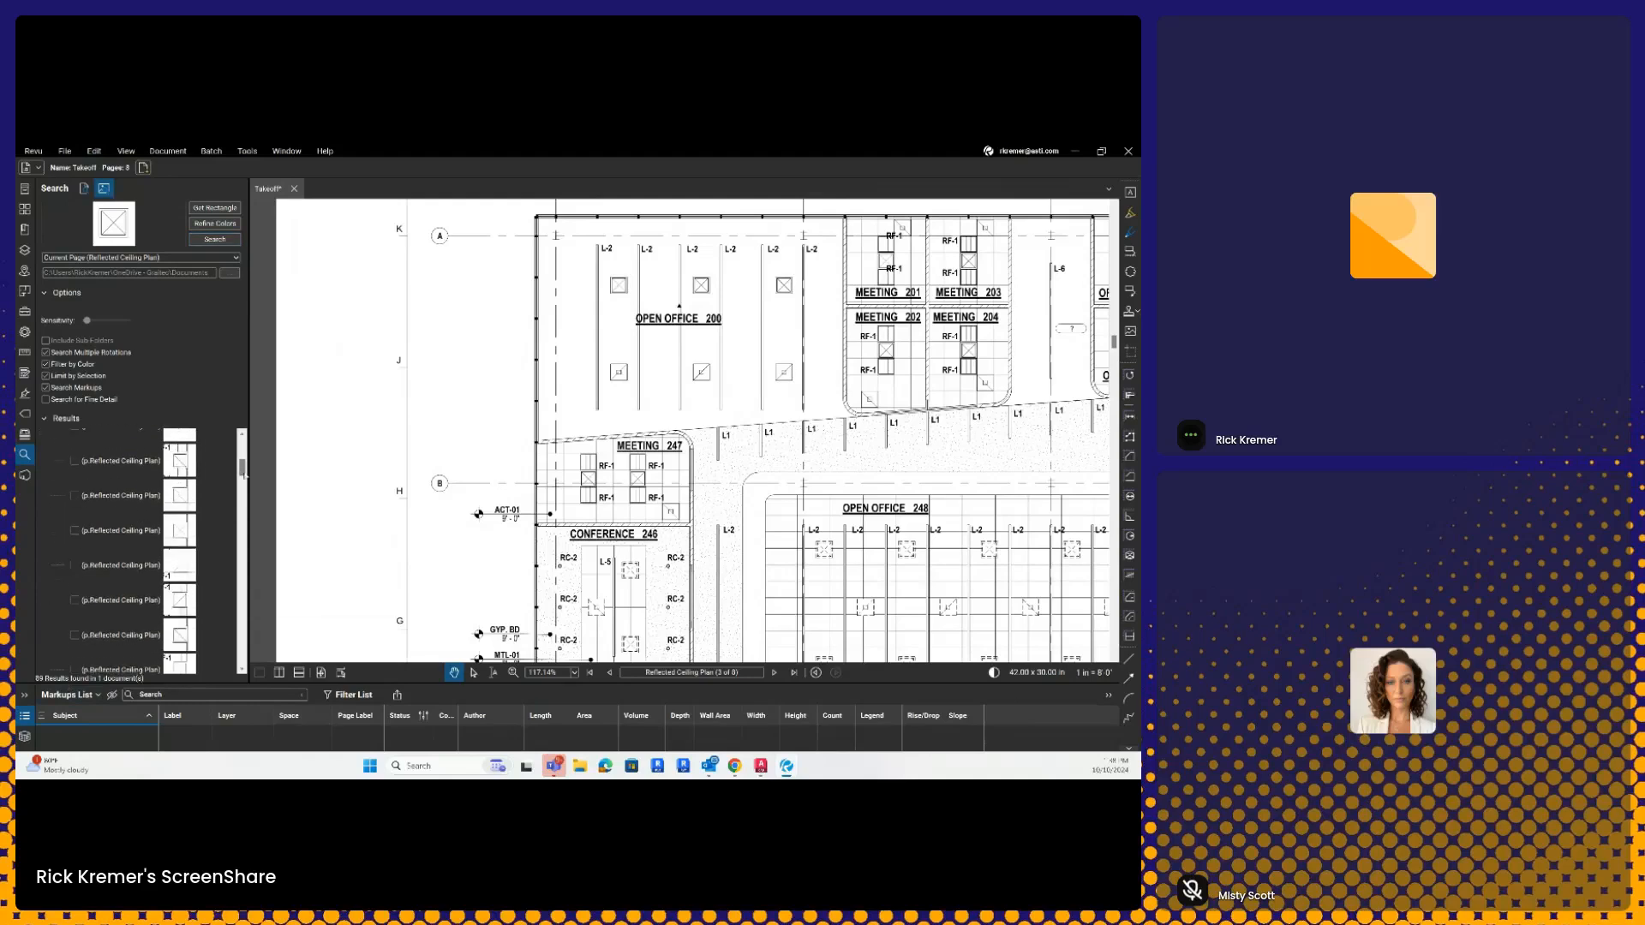
left_click_drag(246, 539, 318, 538)
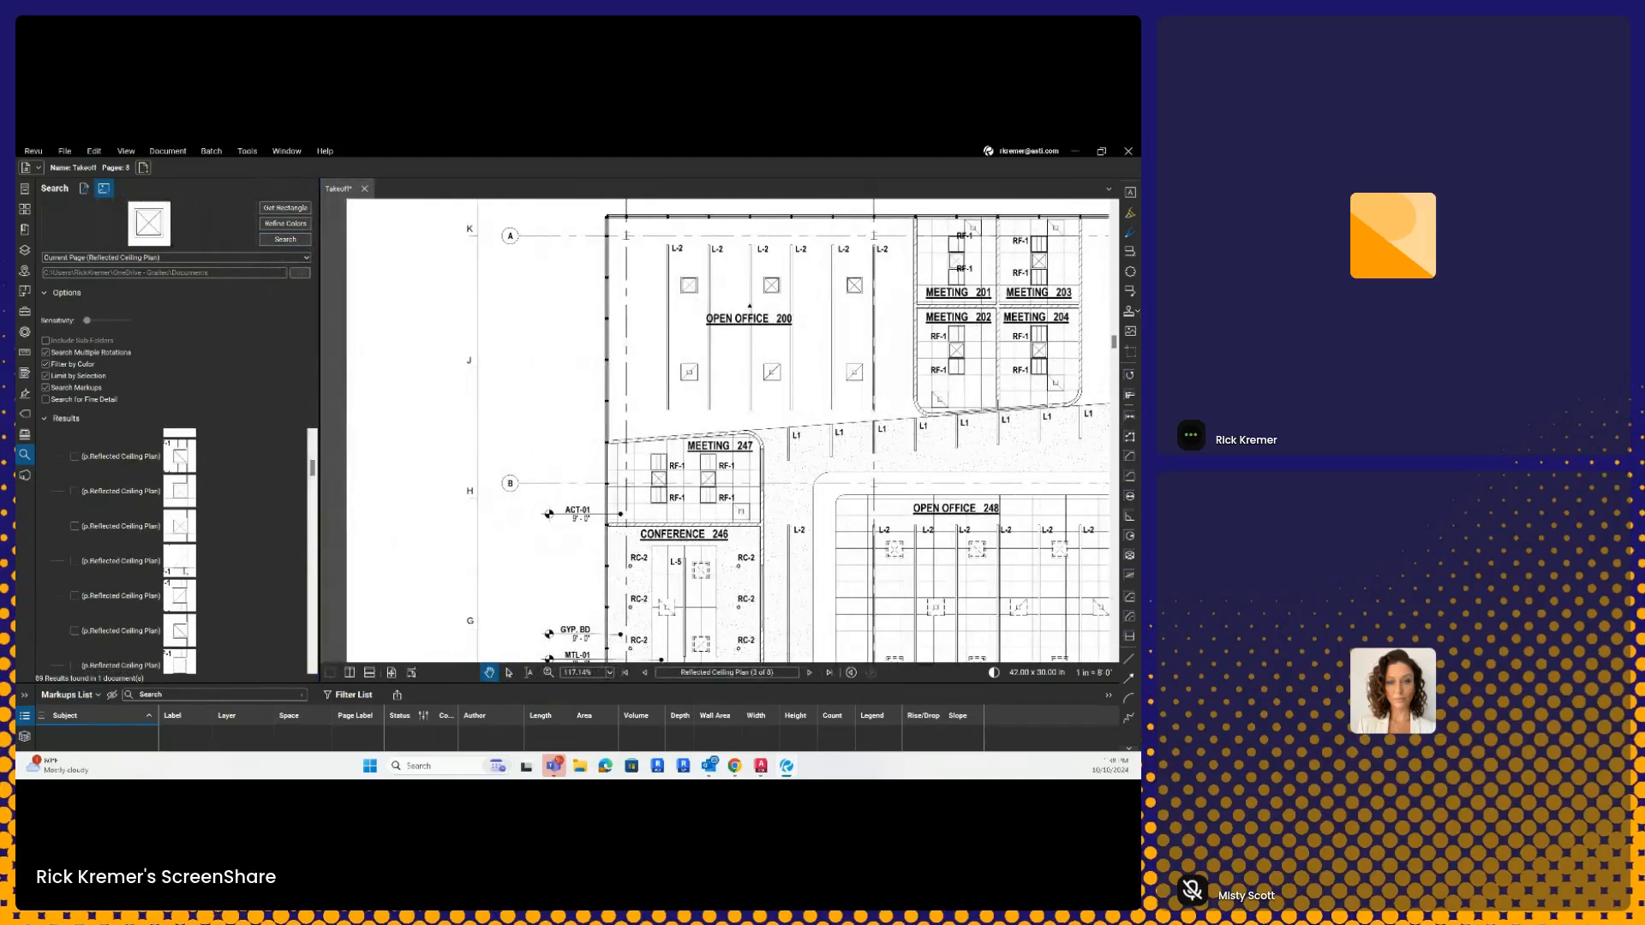
scroll(137, 548, "down", 5)
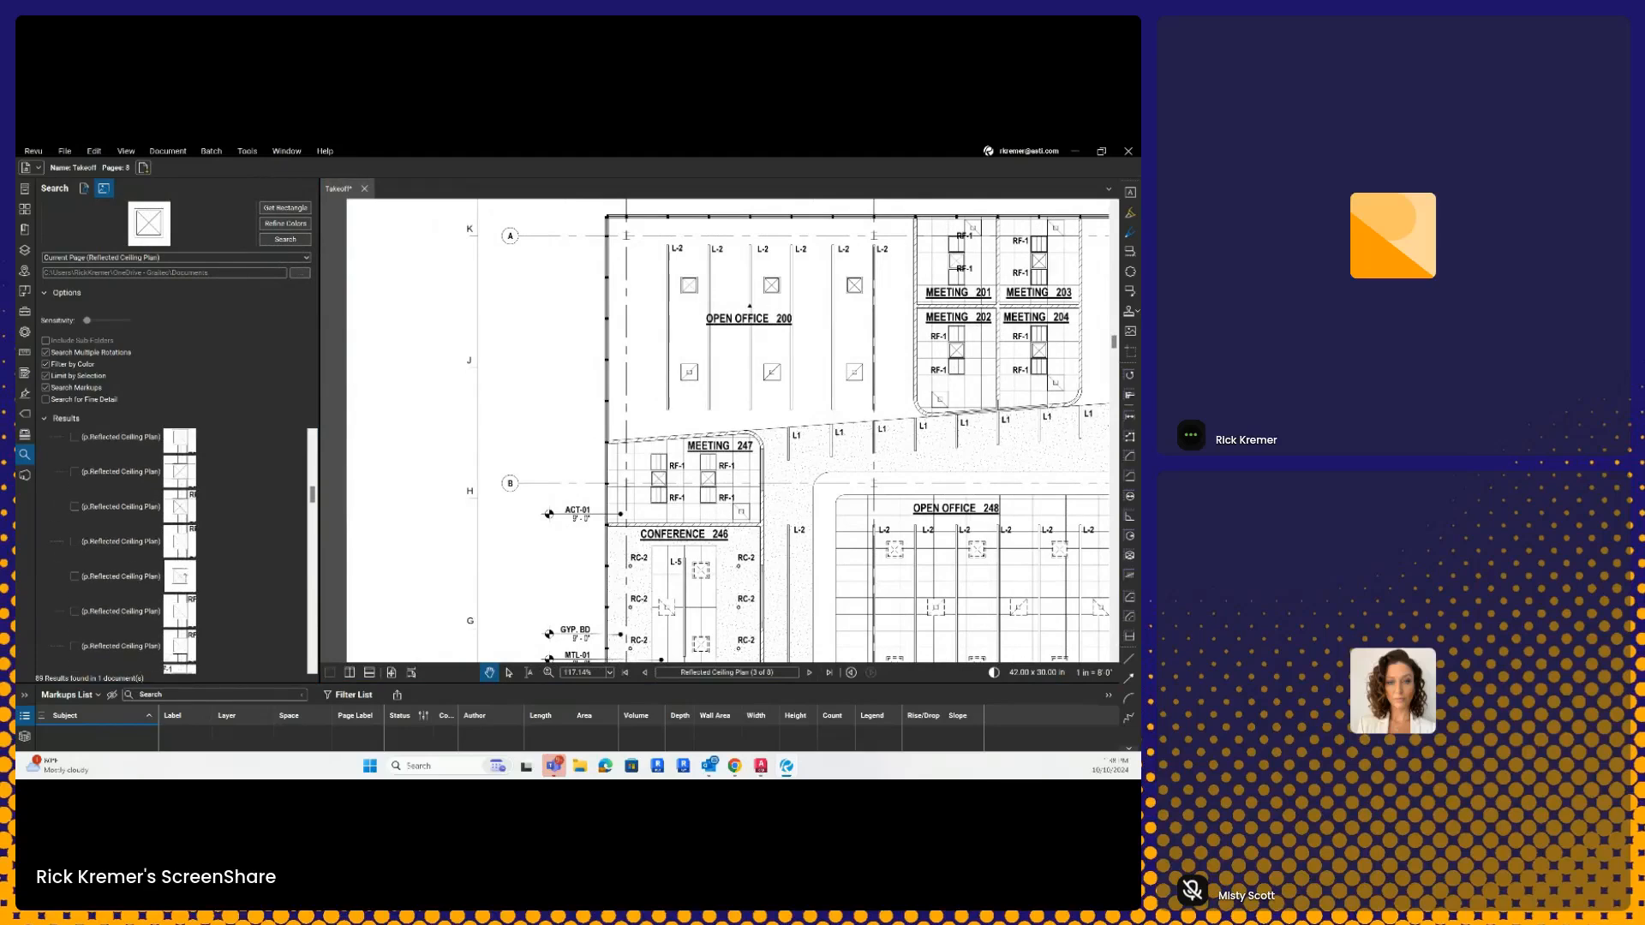
scroll(184, 571, "down", 1)
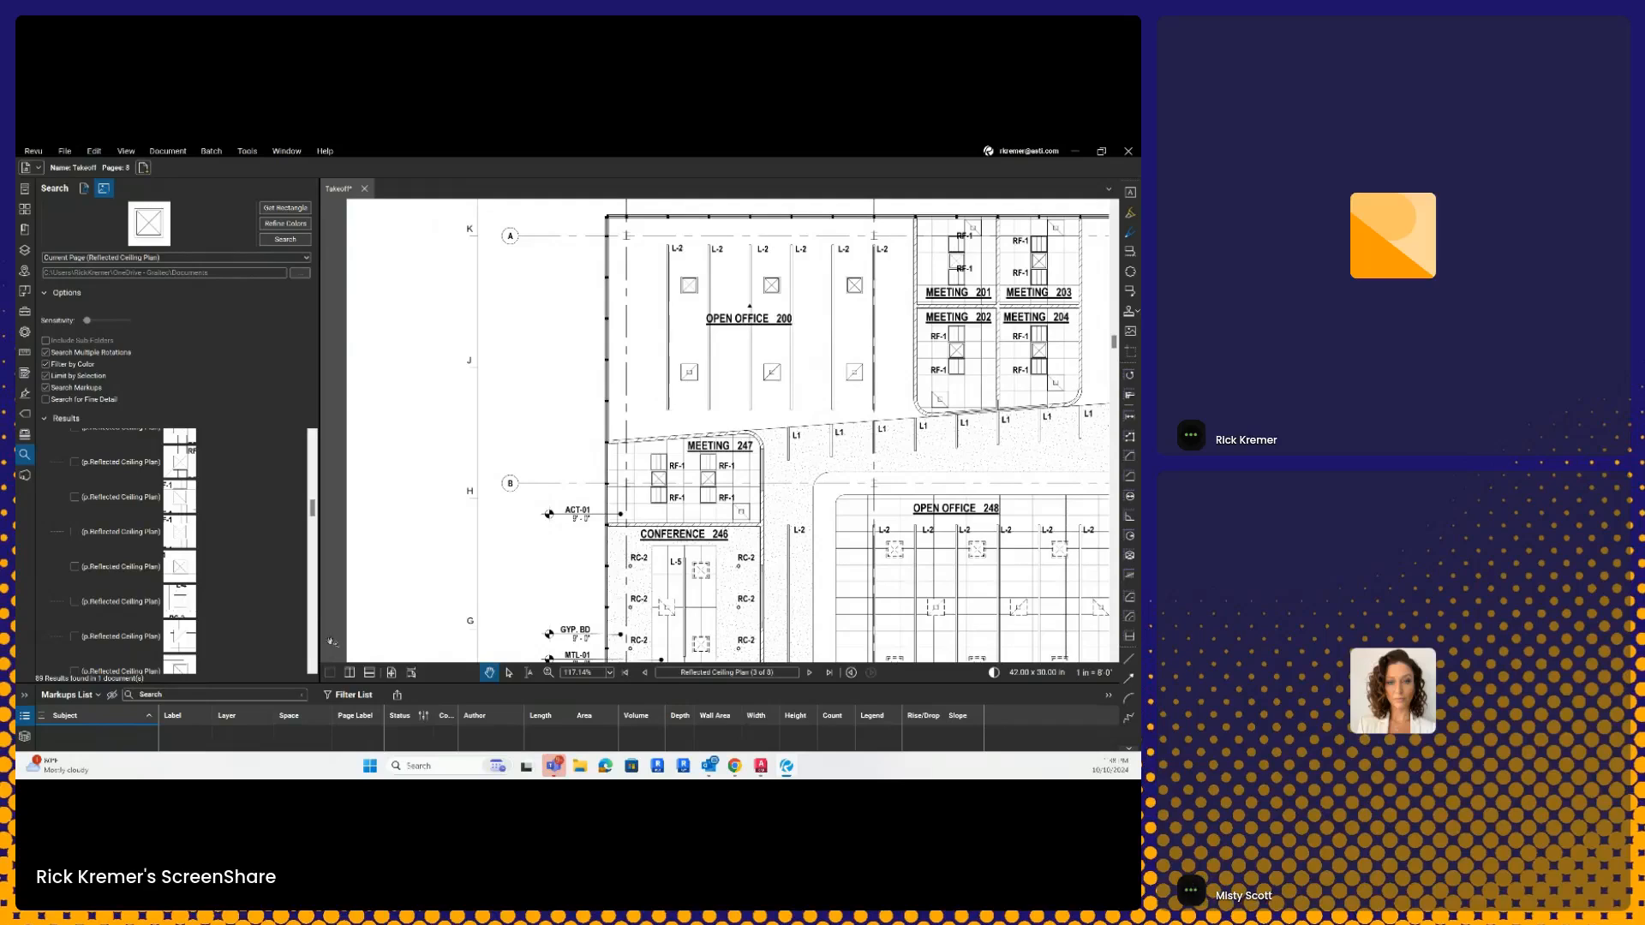
left_click_drag(313, 507, 309, 440)
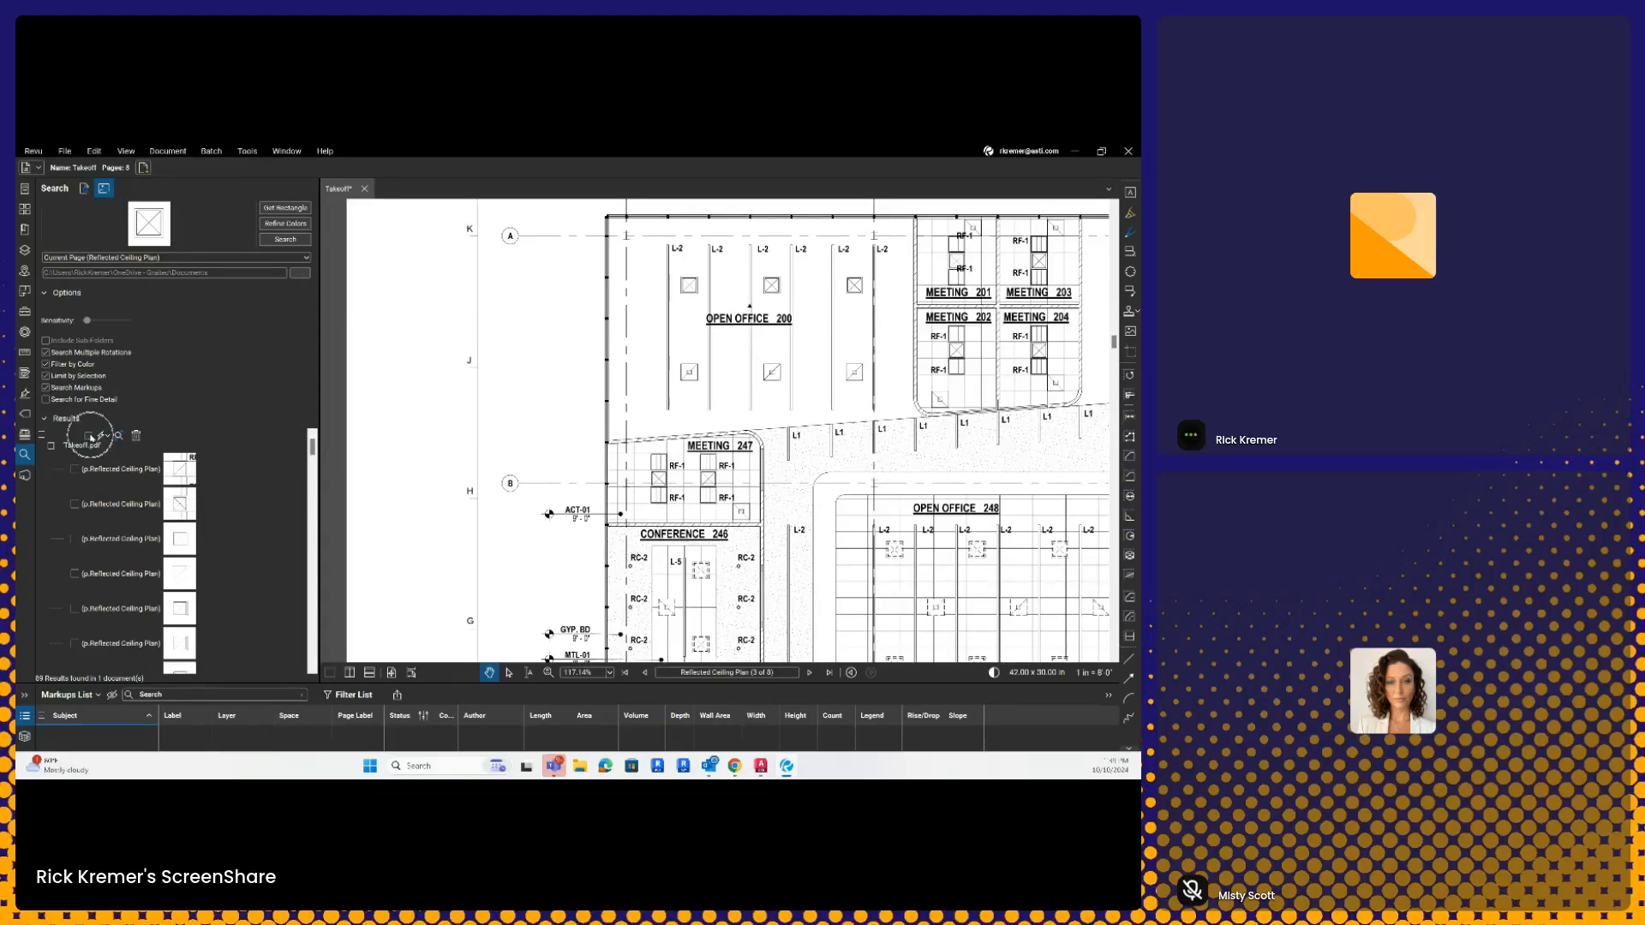
Step: Check all search results and apply the built-in red square count measurement to them
left_click(90, 437)
left_click(106, 436)
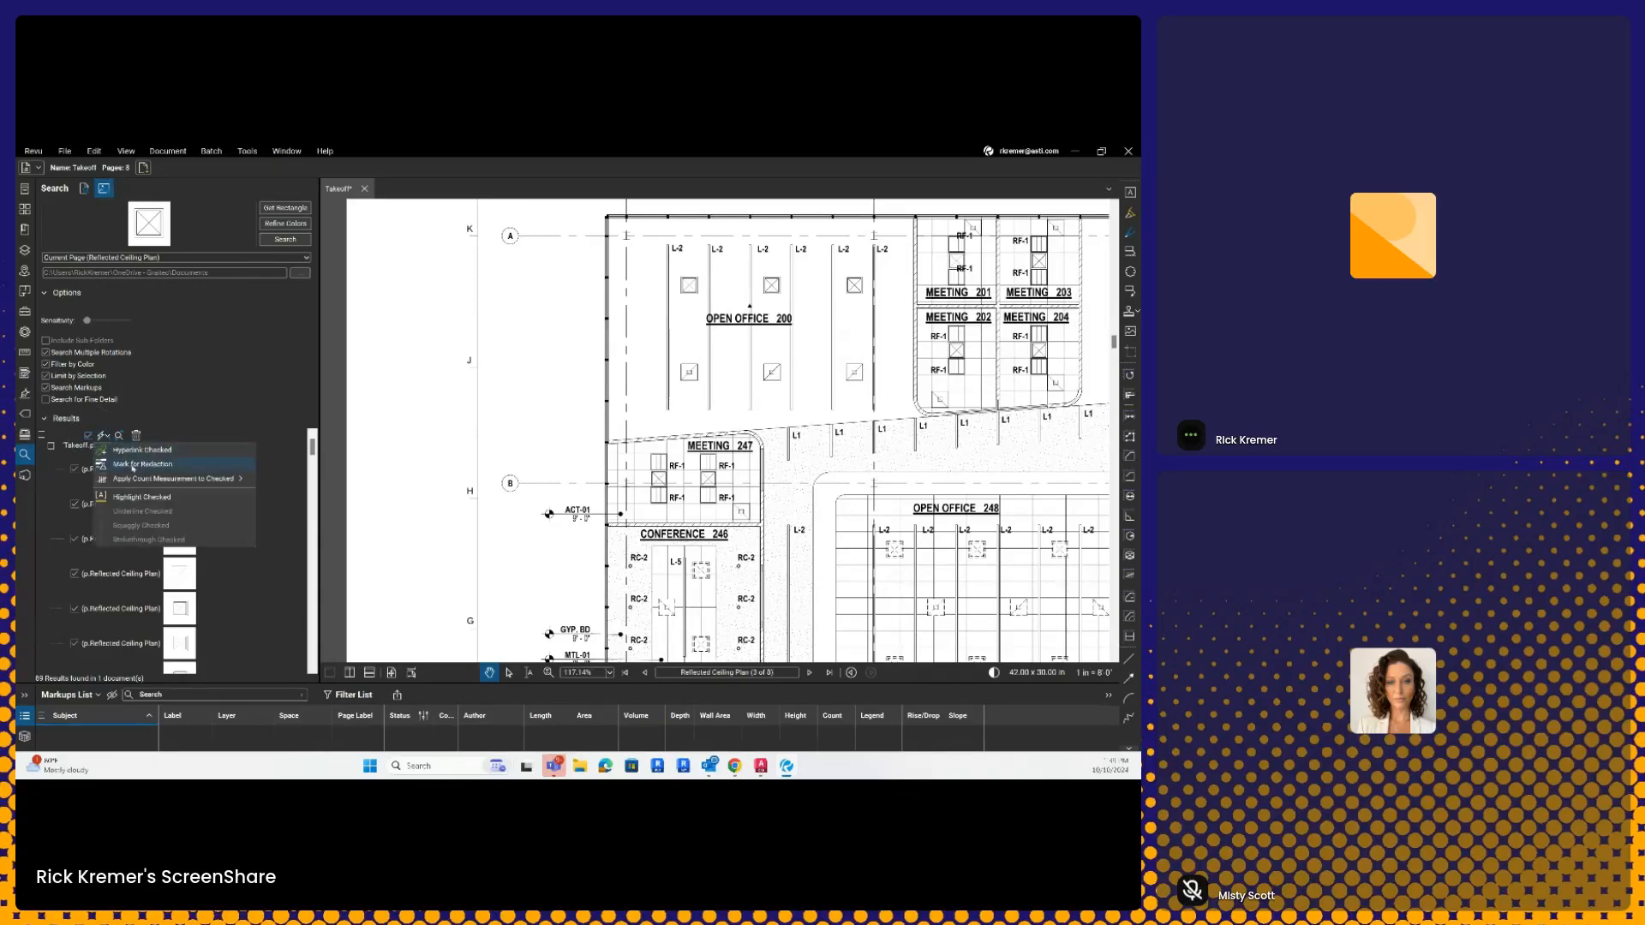
mouse_move(143, 479)
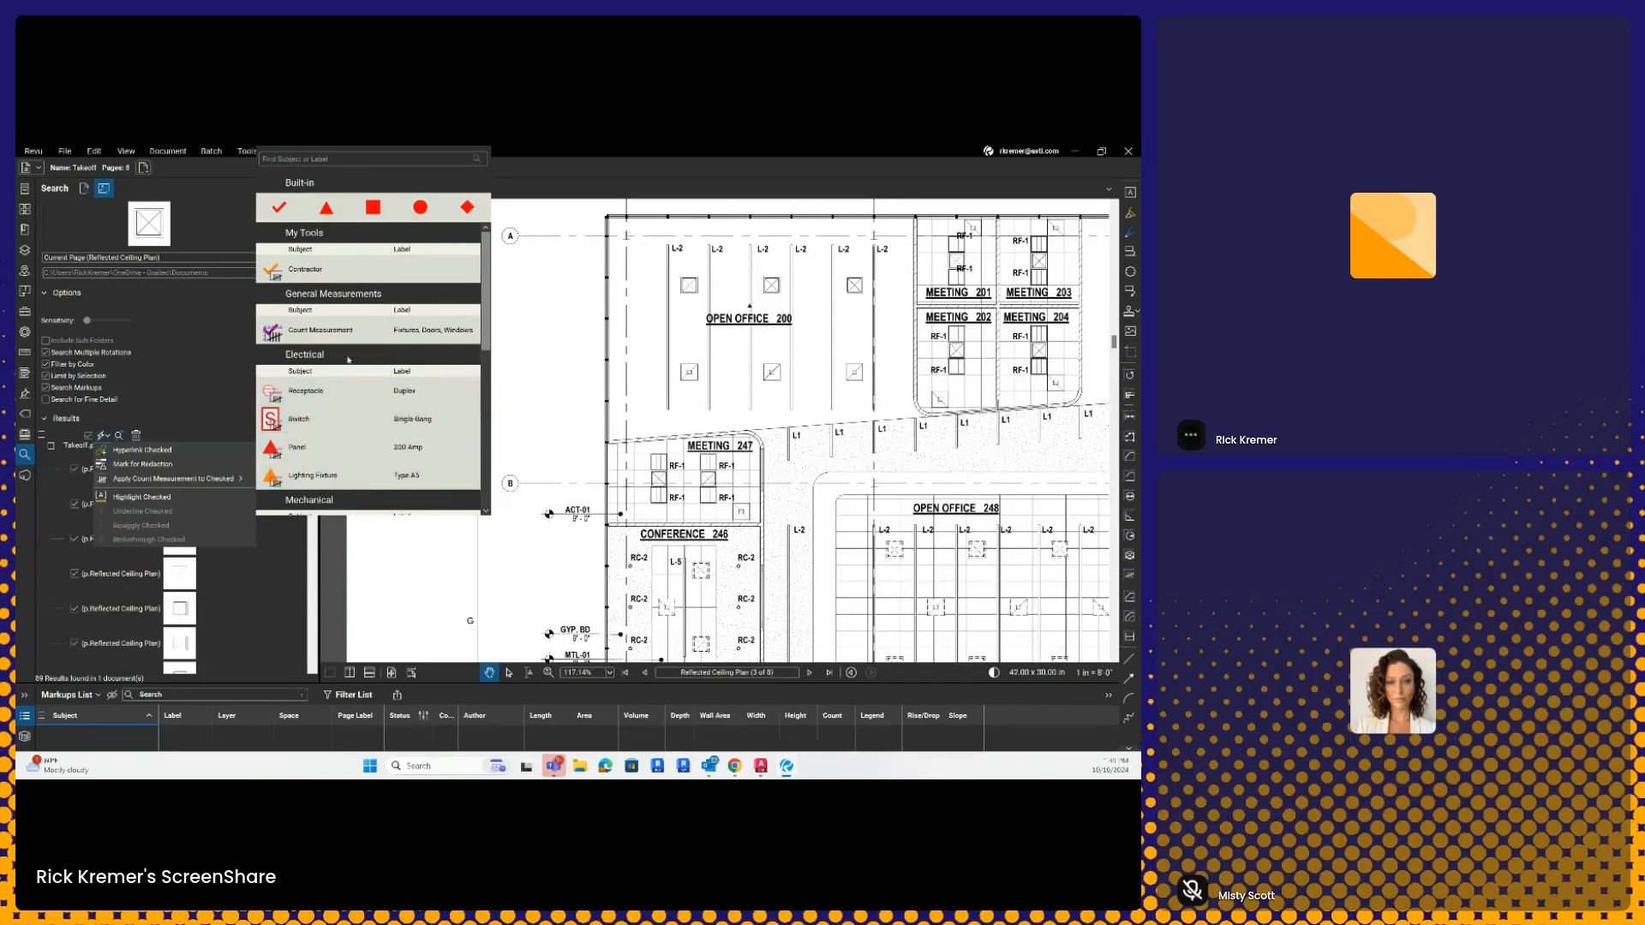
scroll(348, 410, "down", 1)
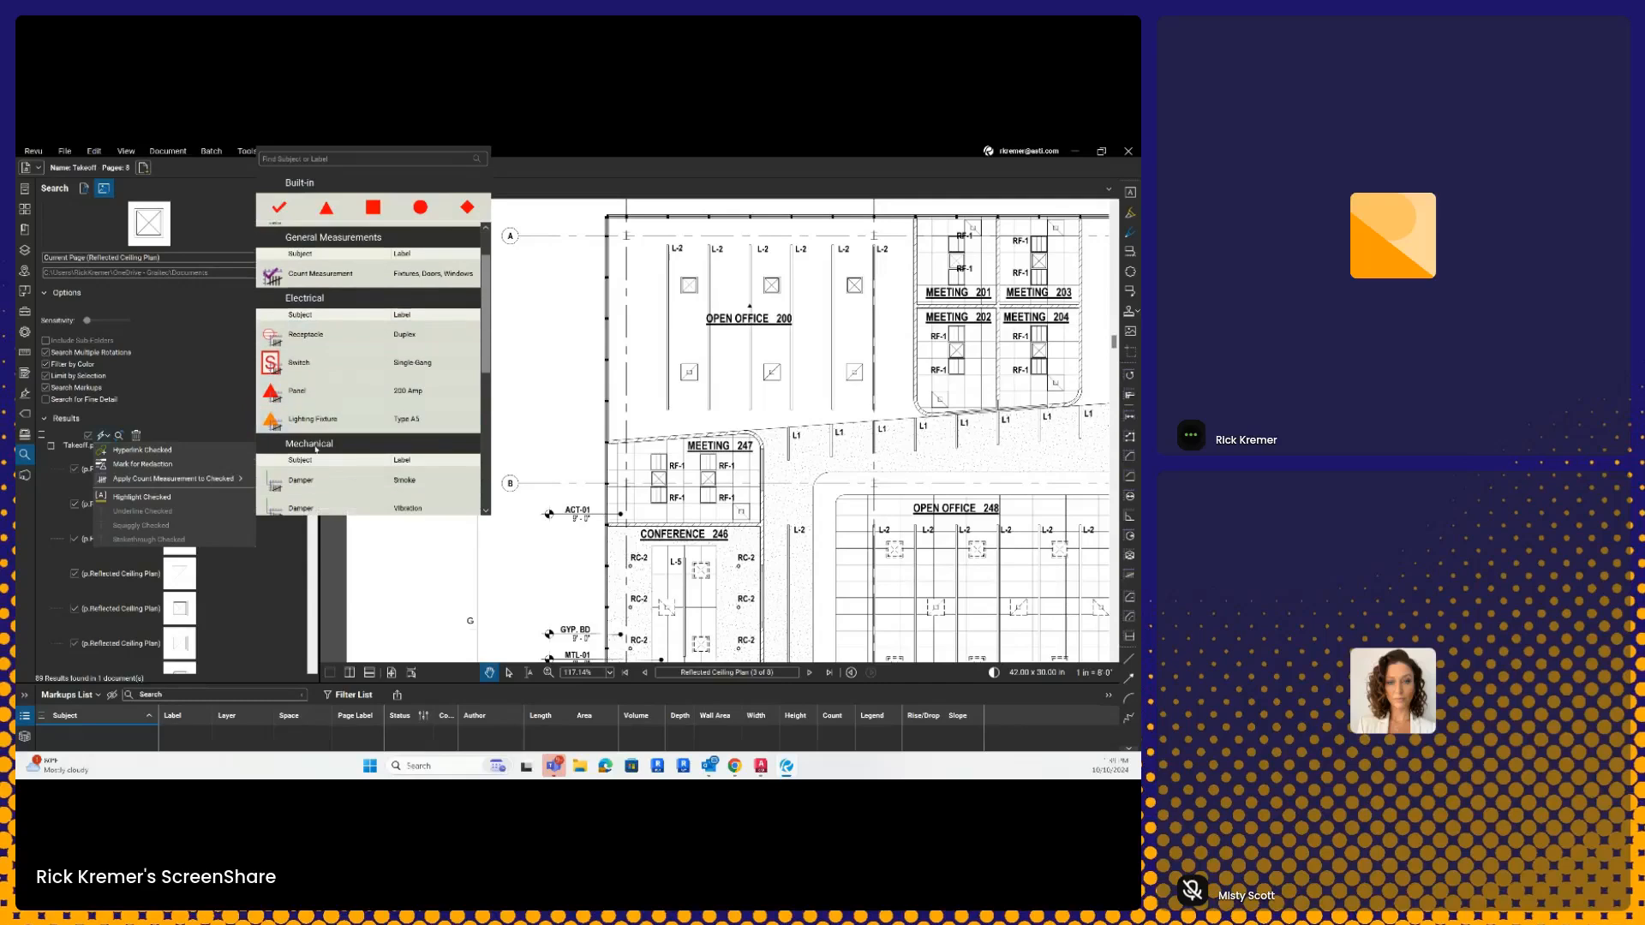
scroll(330, 447, "down", 1)
scroll(295, 480, "down", 5)
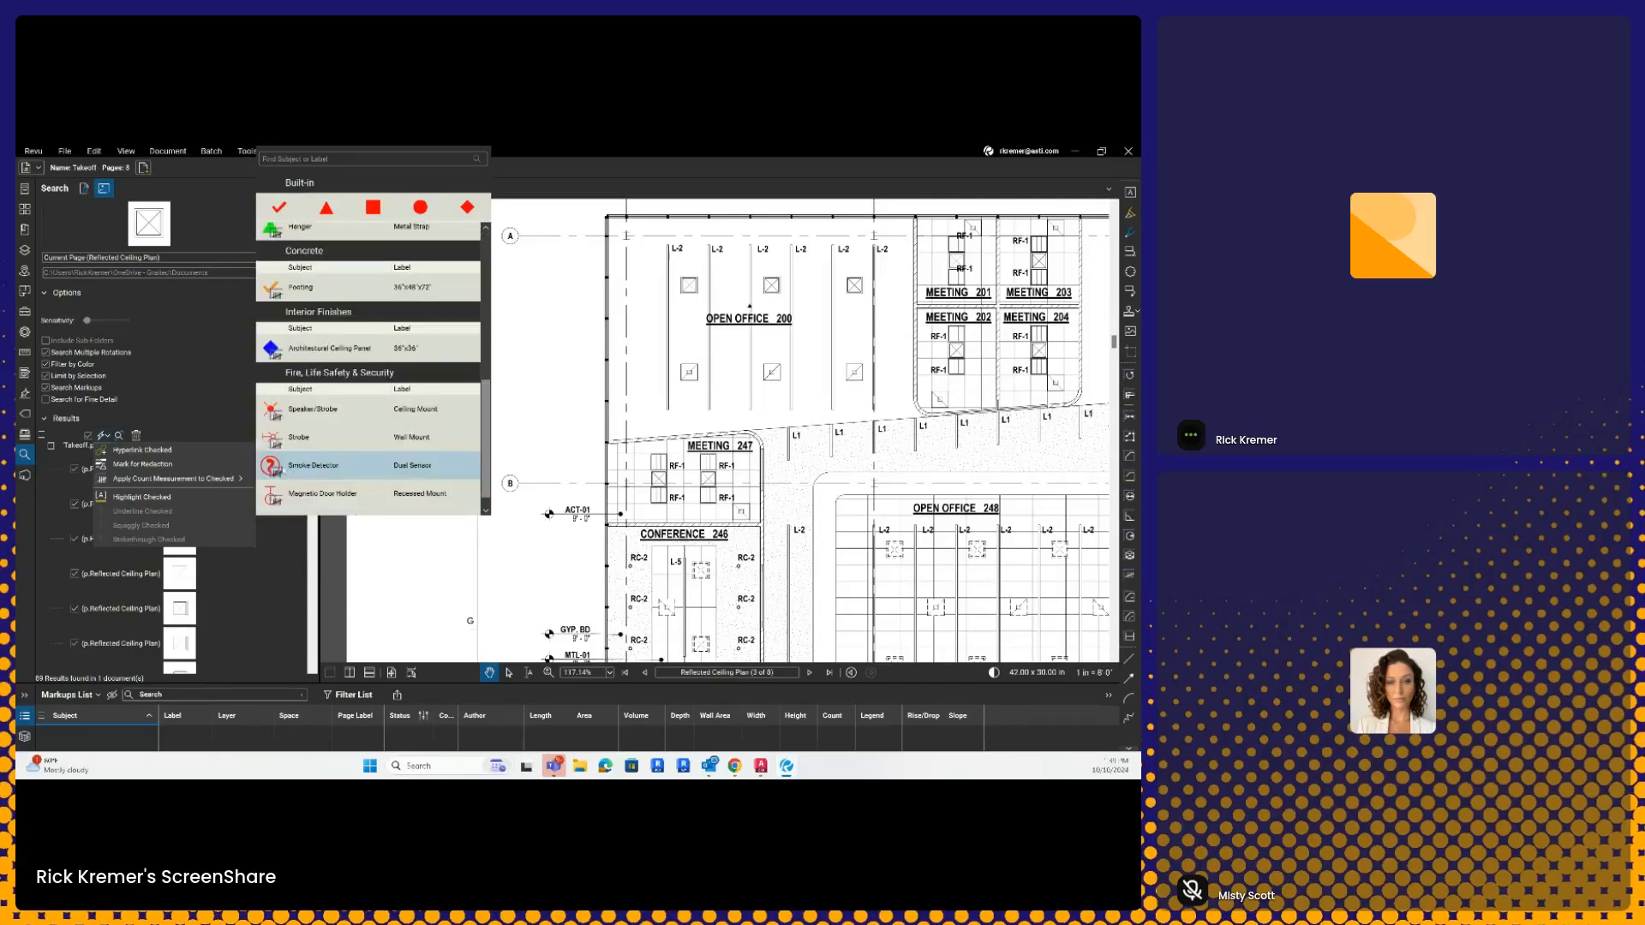
scroll(294, 473, "down", 1)
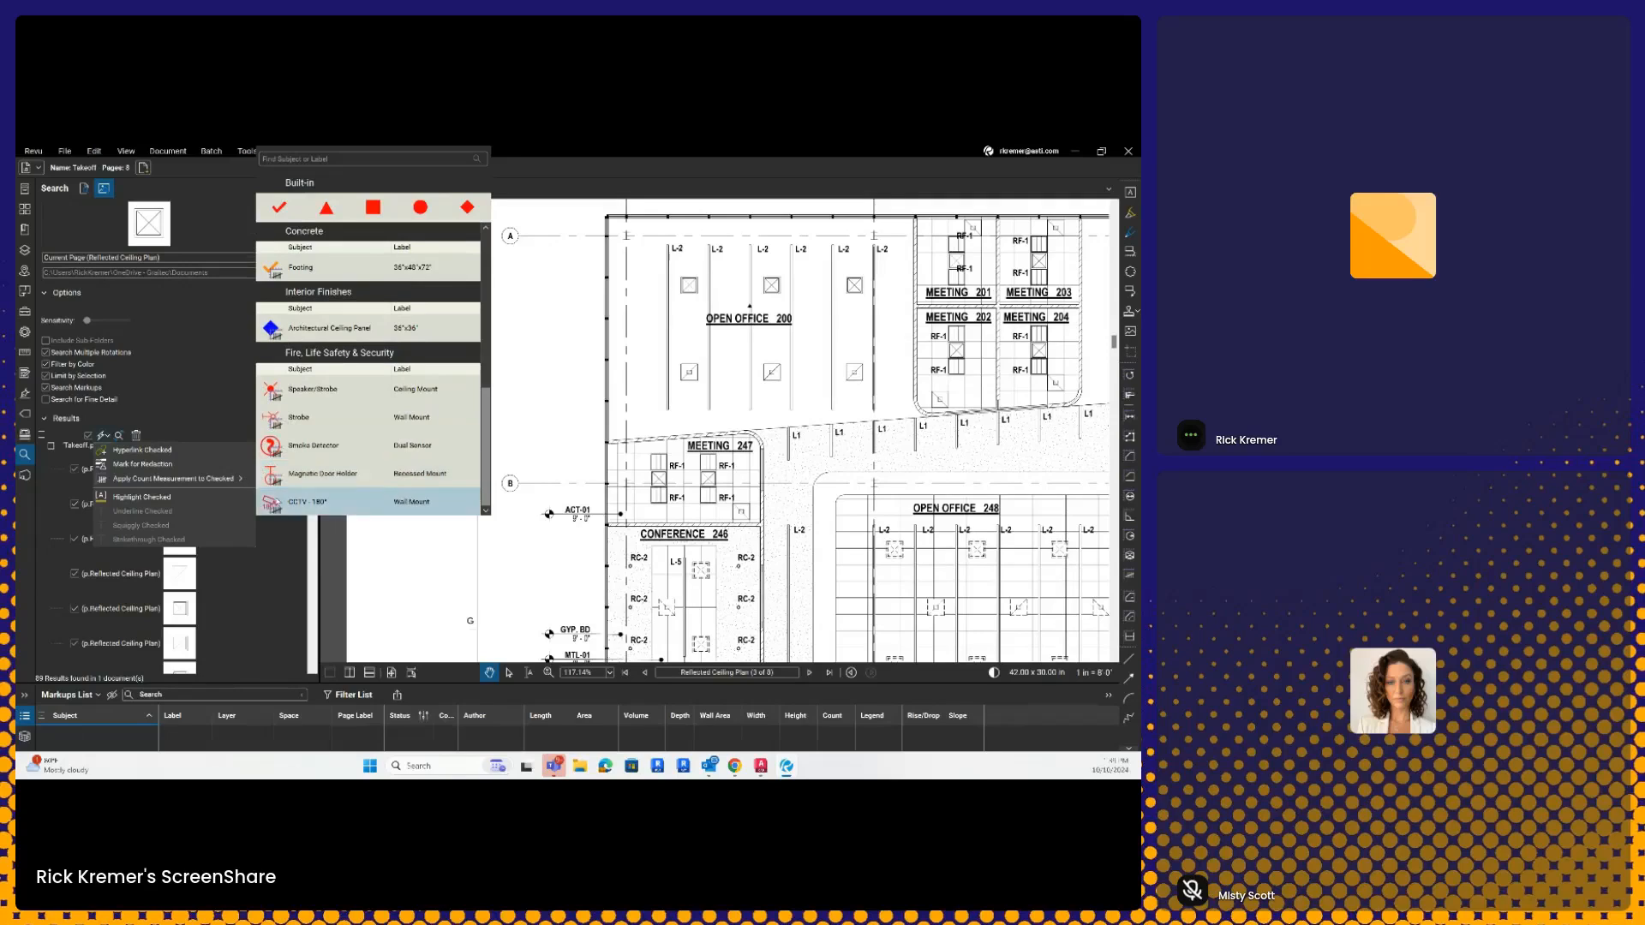
scroll(291, 463, "up", 5)
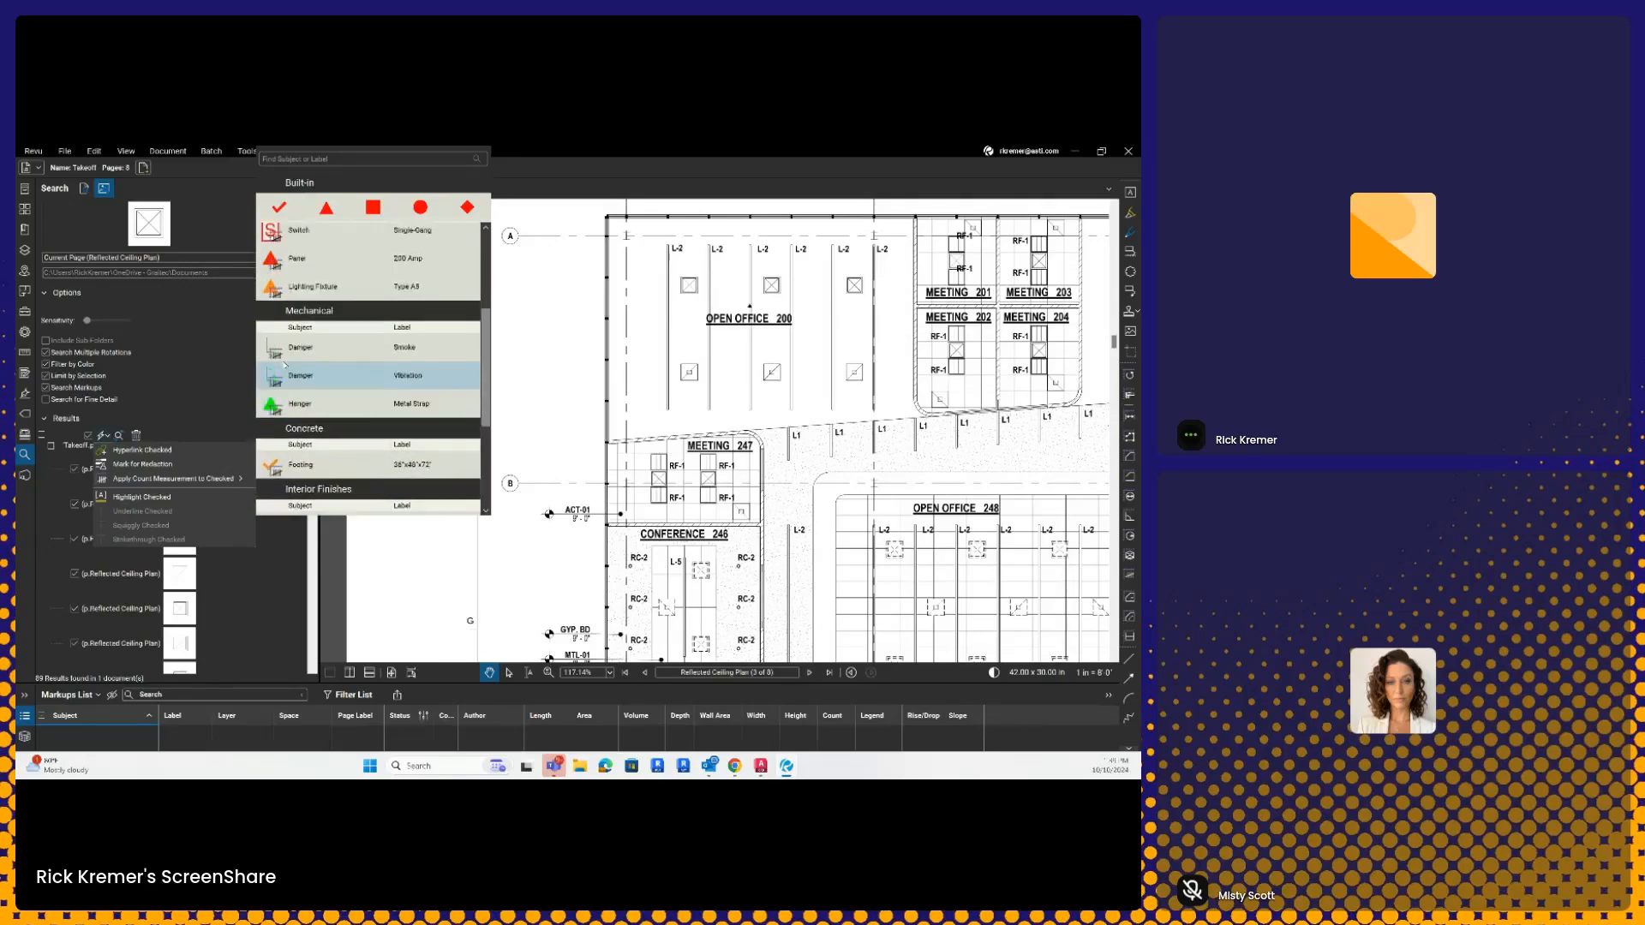
scroll(284, 365, "up", 3)
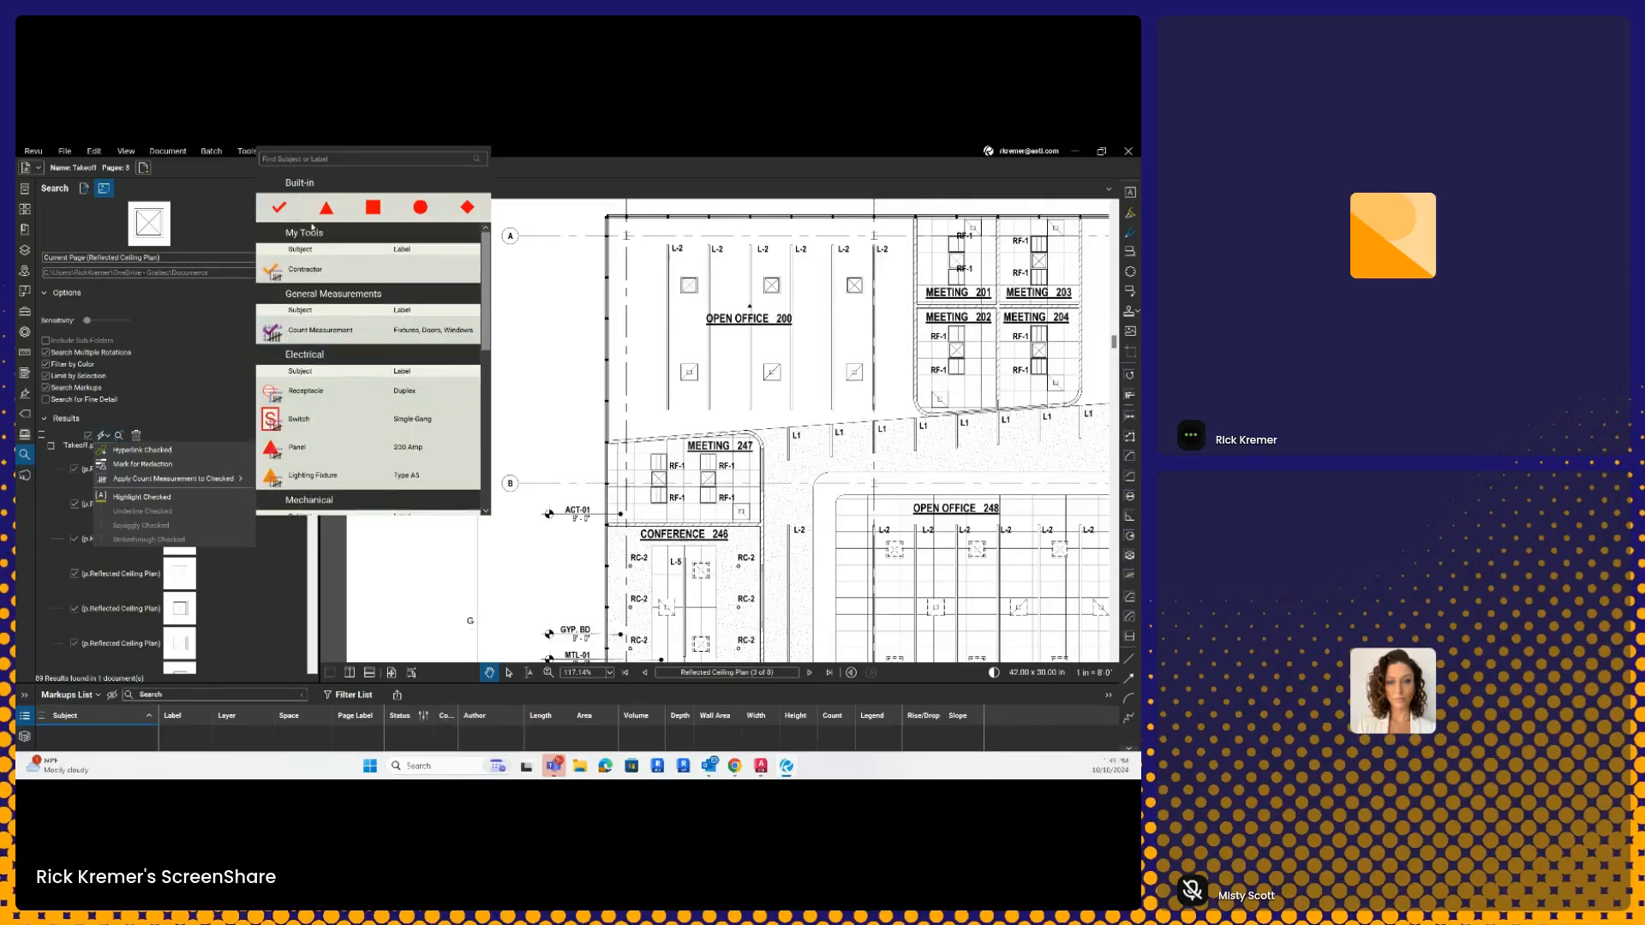
left_click(377, 212)
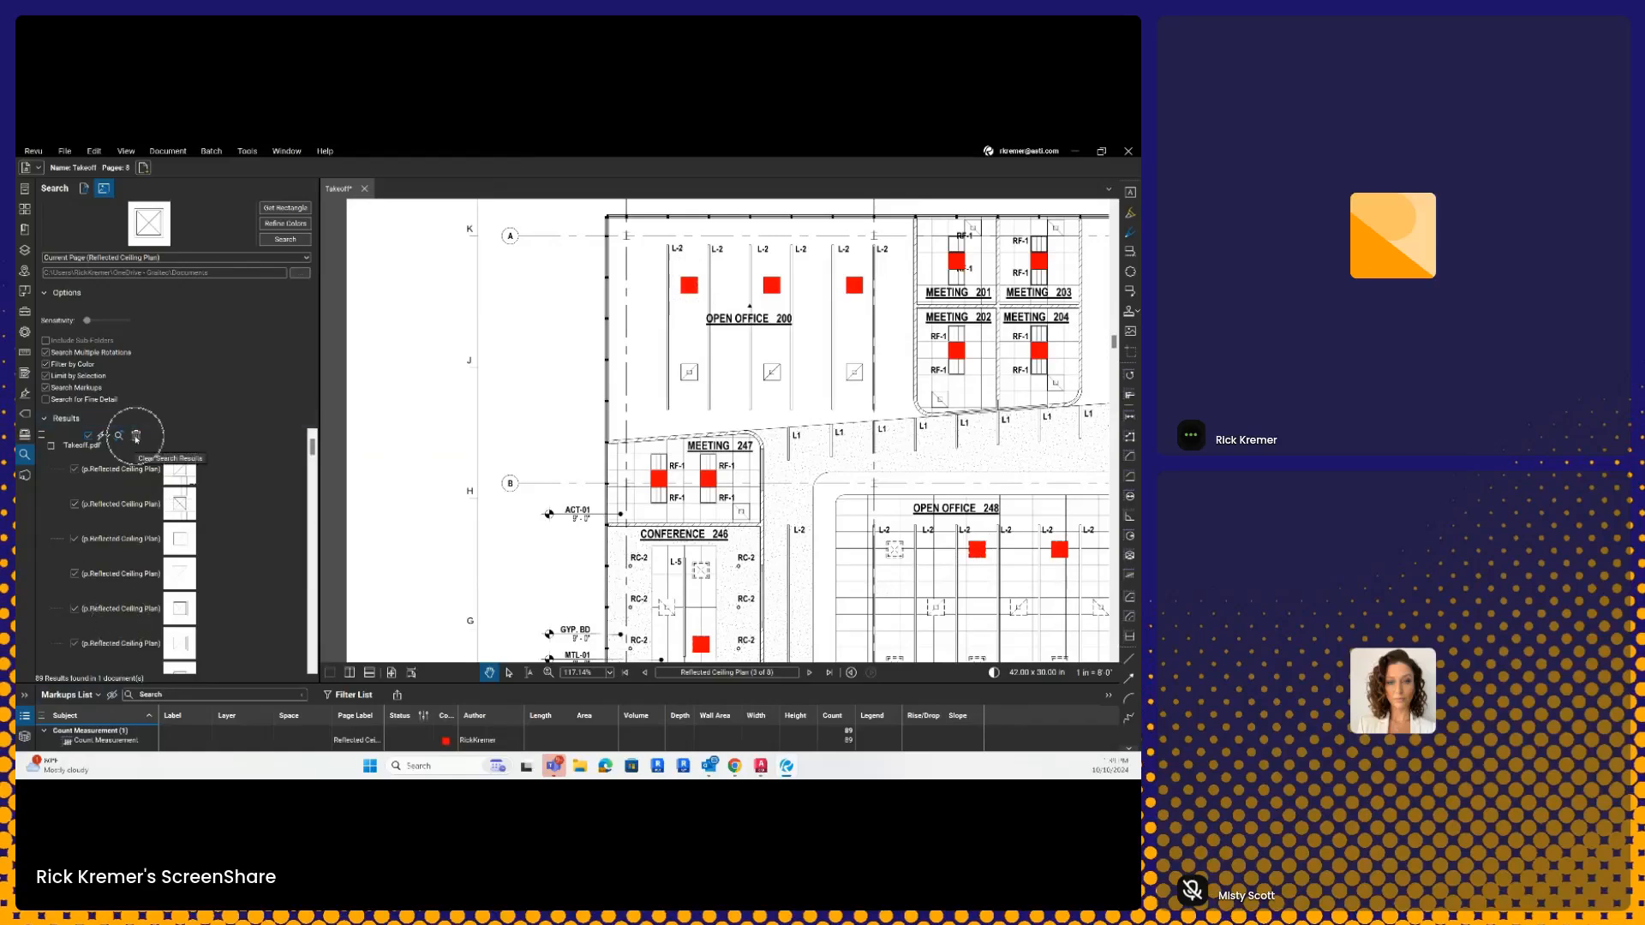
Step: Clear the search results and select the red square count on the ceiling plan
left_click(137, 436)
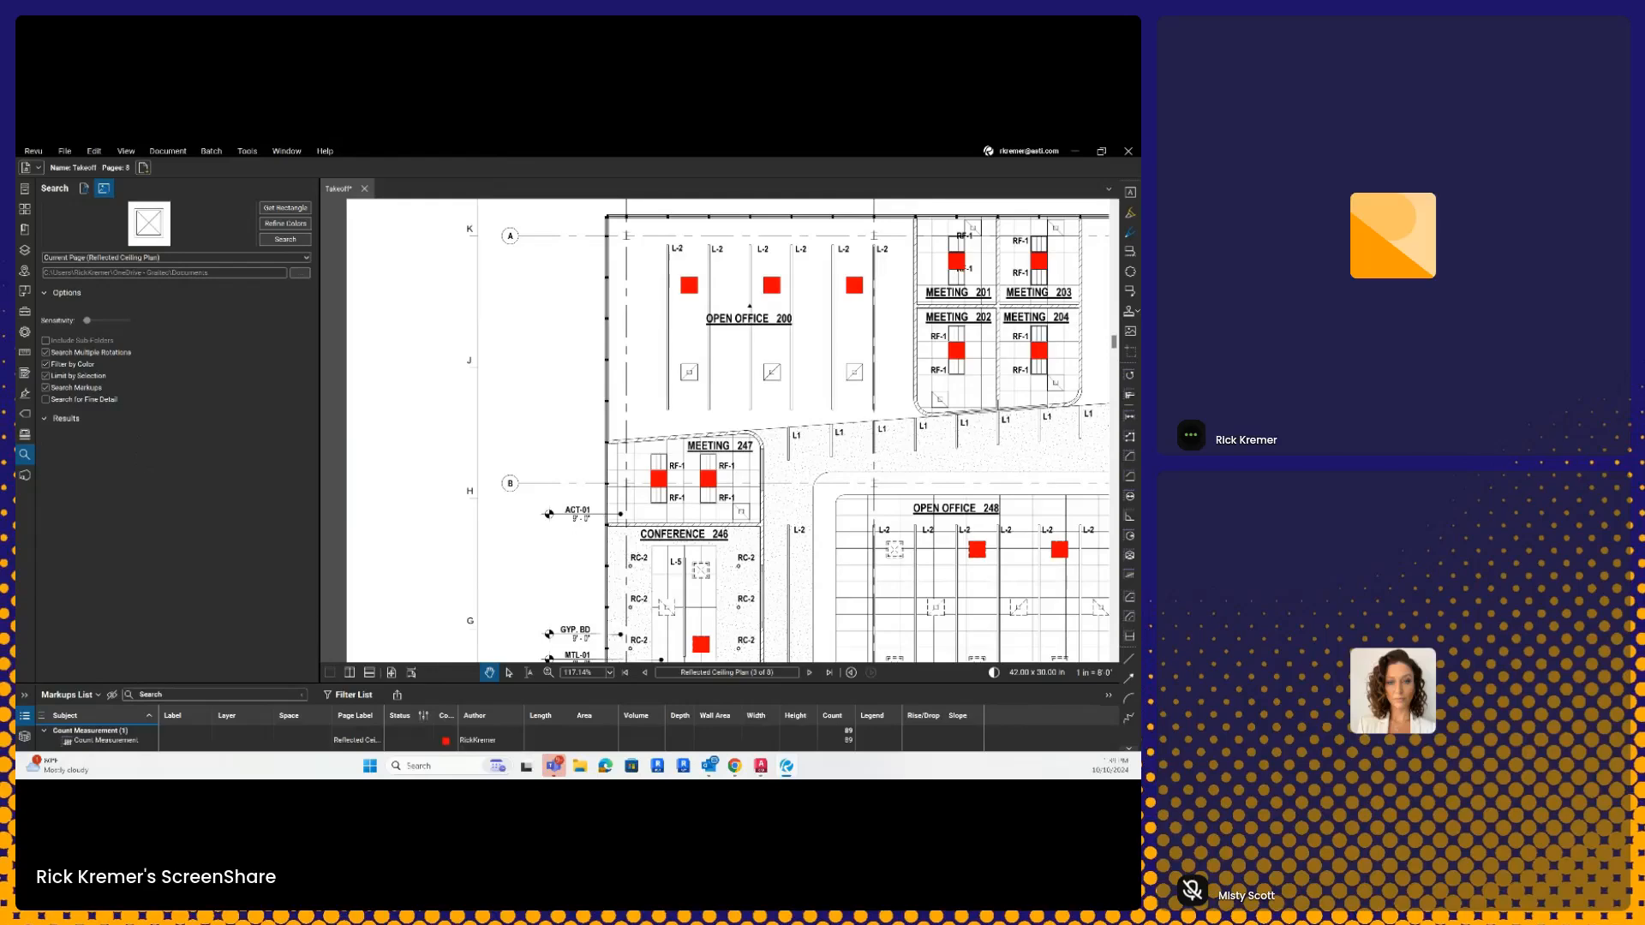
left_click(696, 290)
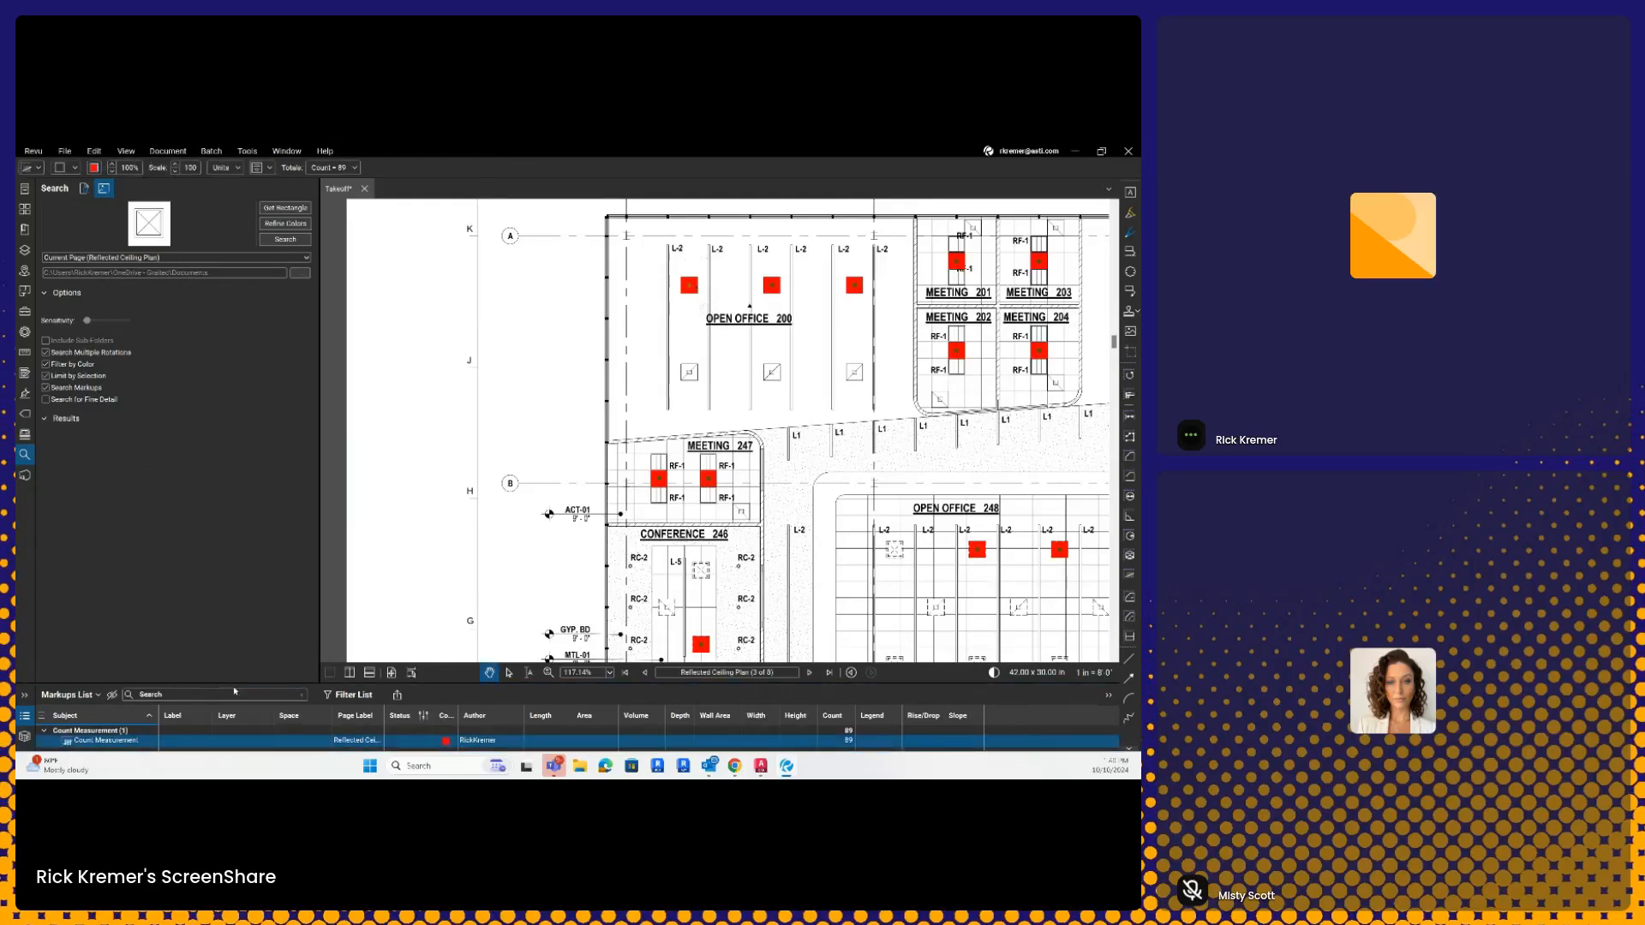
Step: Enlarge the markups list and rename the count measurement's subject to "Supply Vents"
left_click_drag(234, 685, 234, 585)
left_click(105, 644)
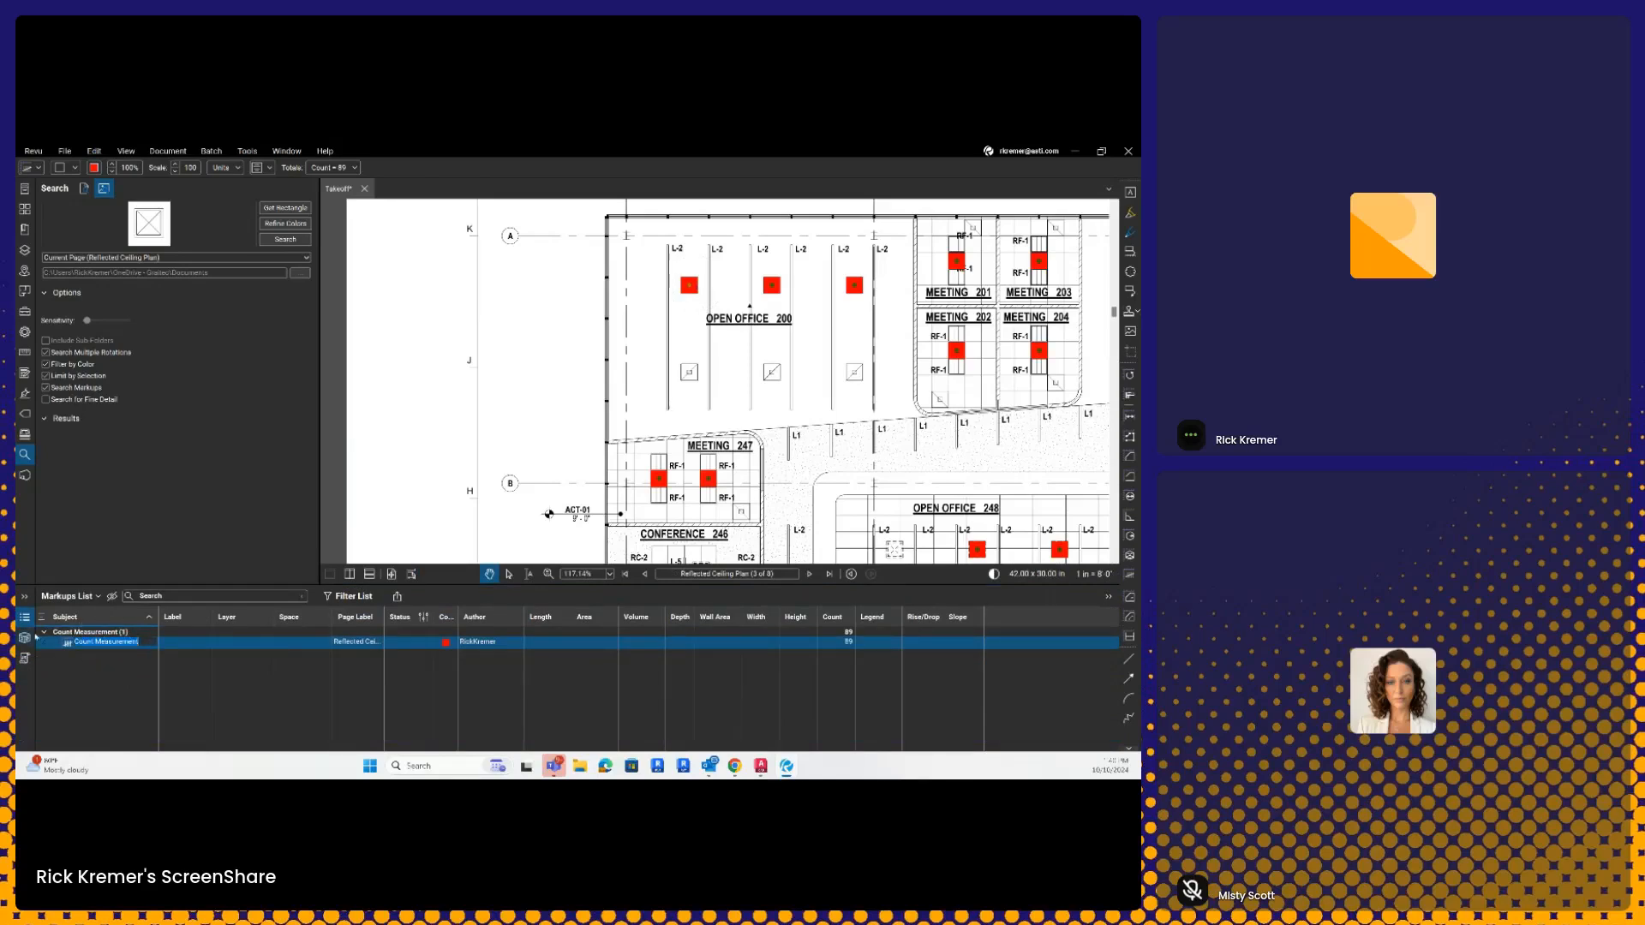
key("BackSpace")
type("Supply Vents")
key("Return")
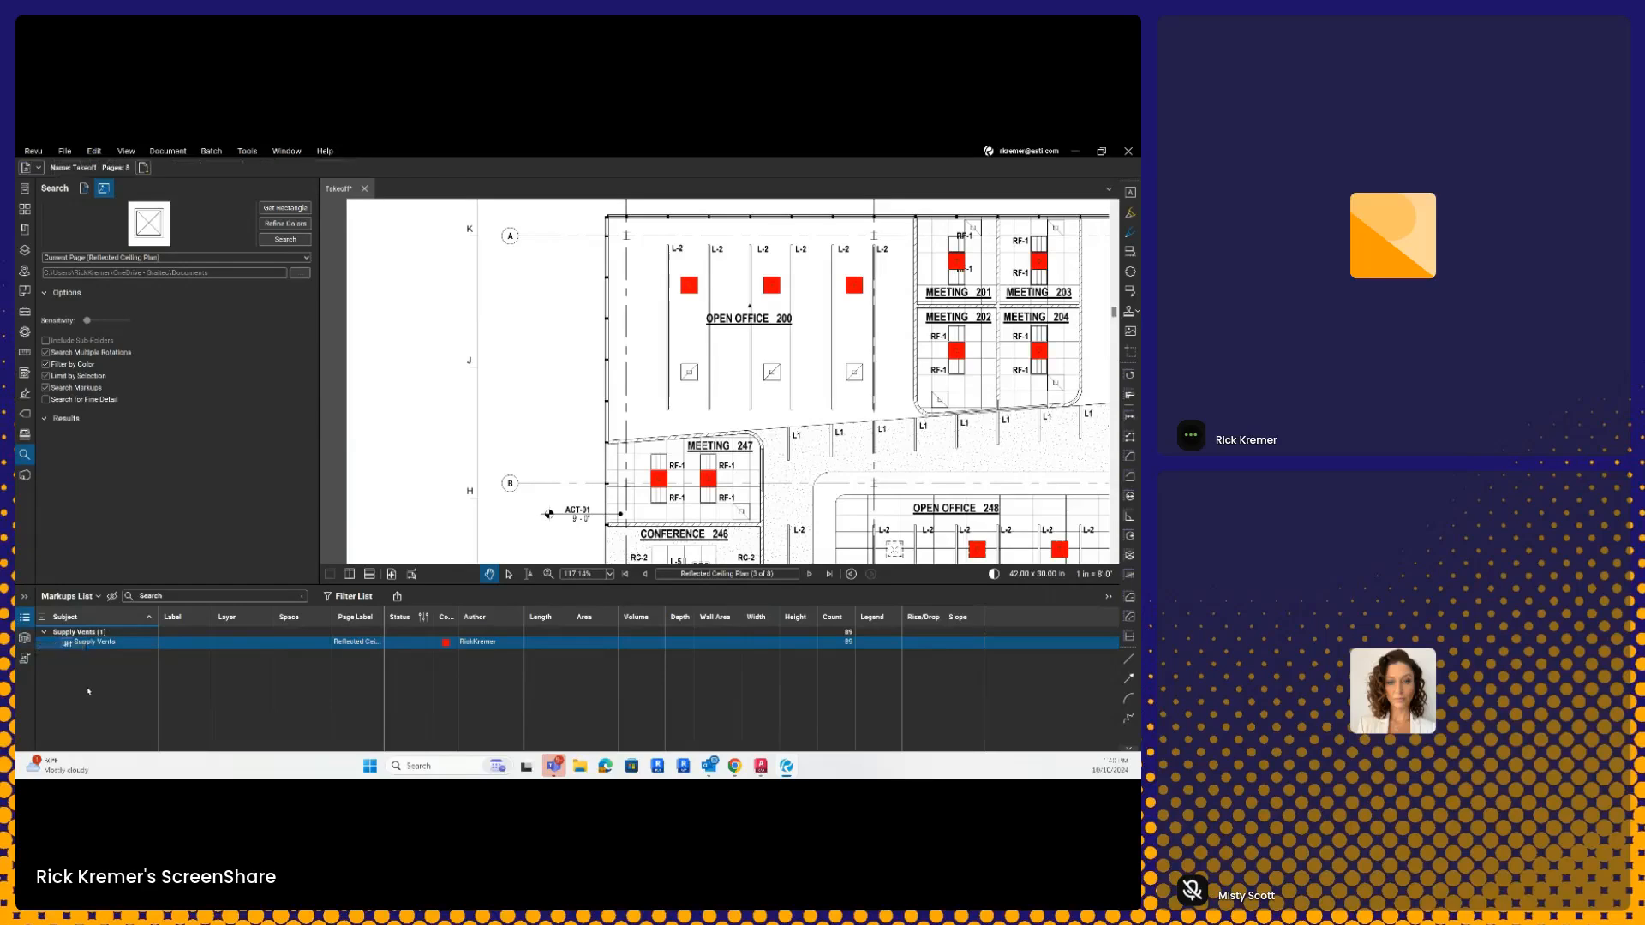
Step: Recolor the Supply Vents count markers to light cyan and set their scale to 150
left_click(696, 287)
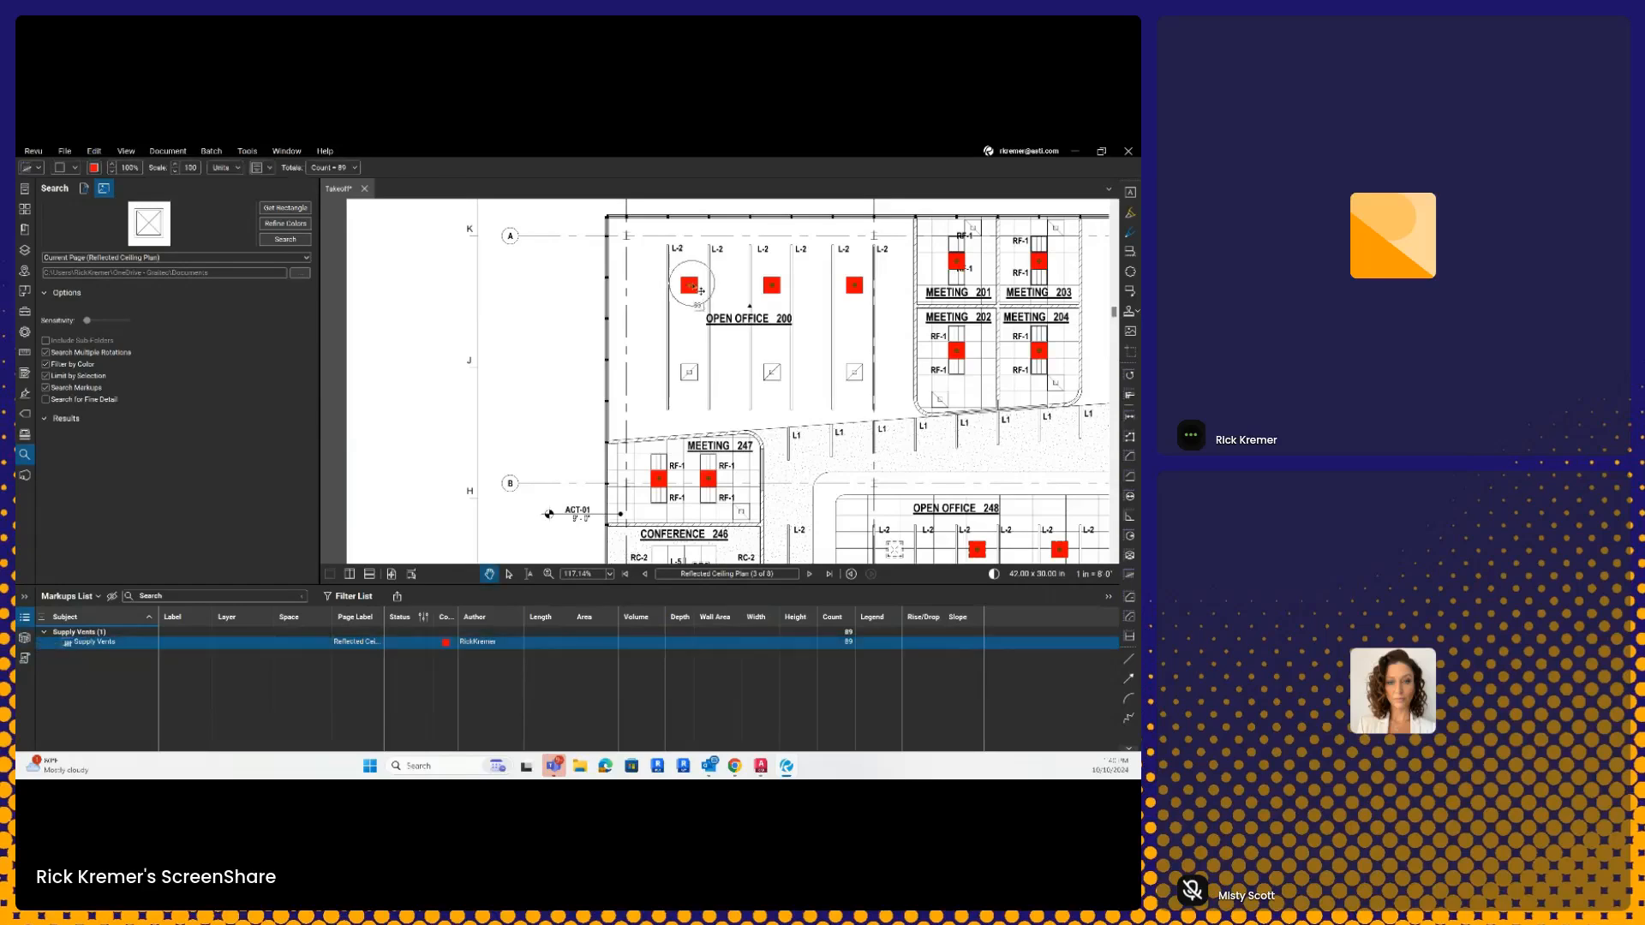
right_click(694, 287)
left_click(776, 694)
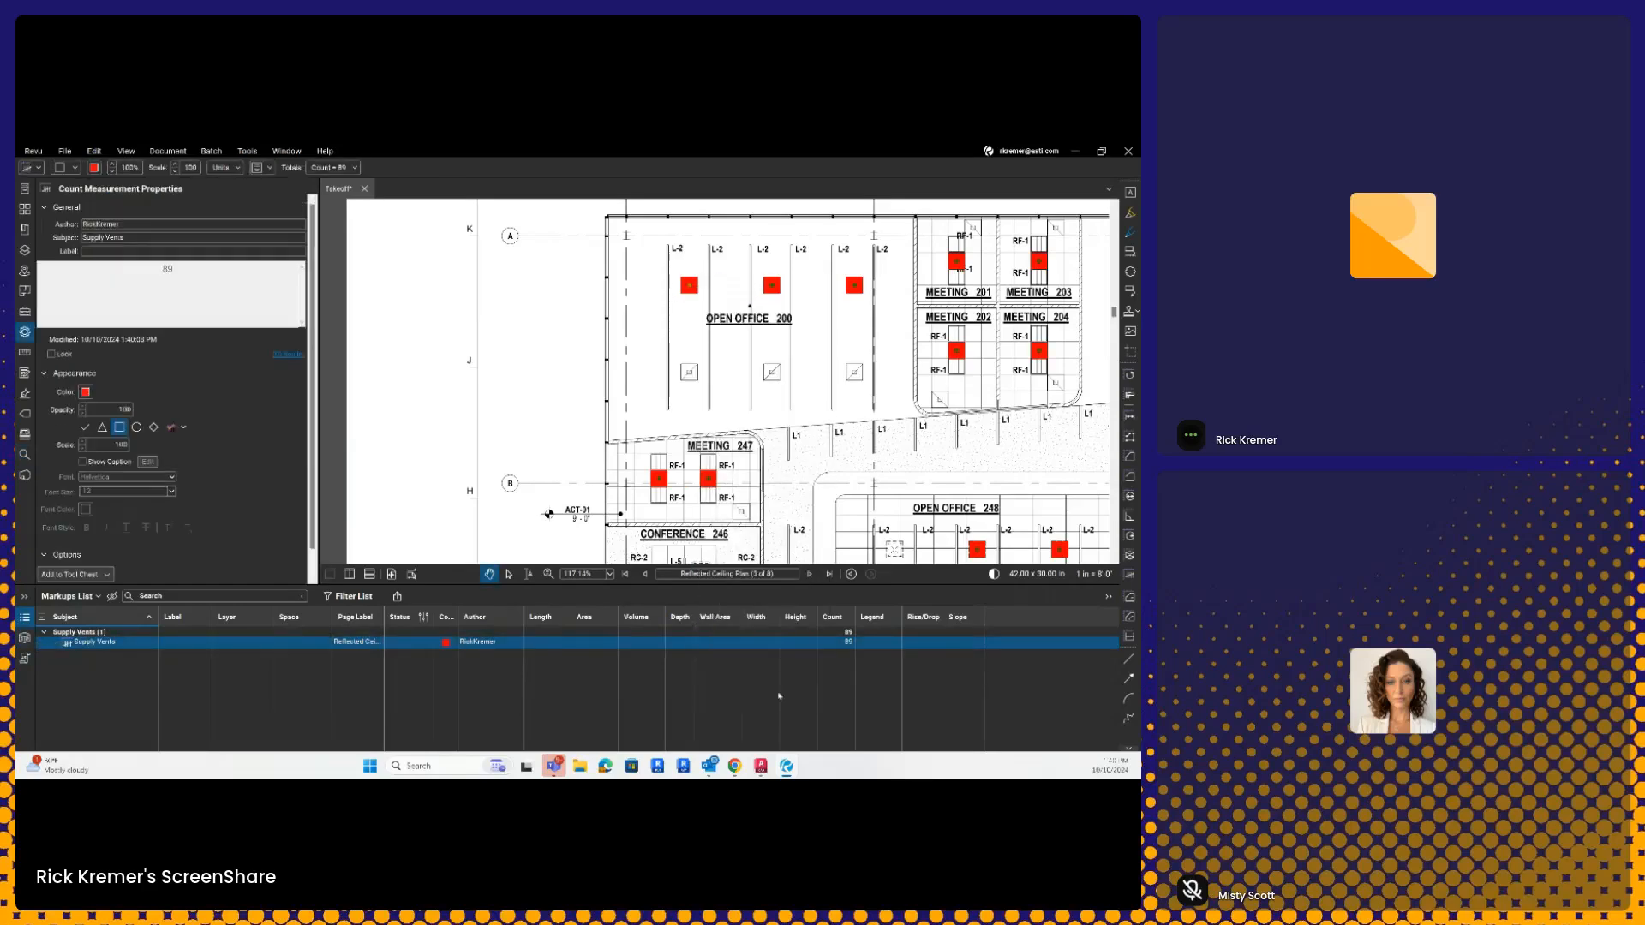
left_click(85, 392)
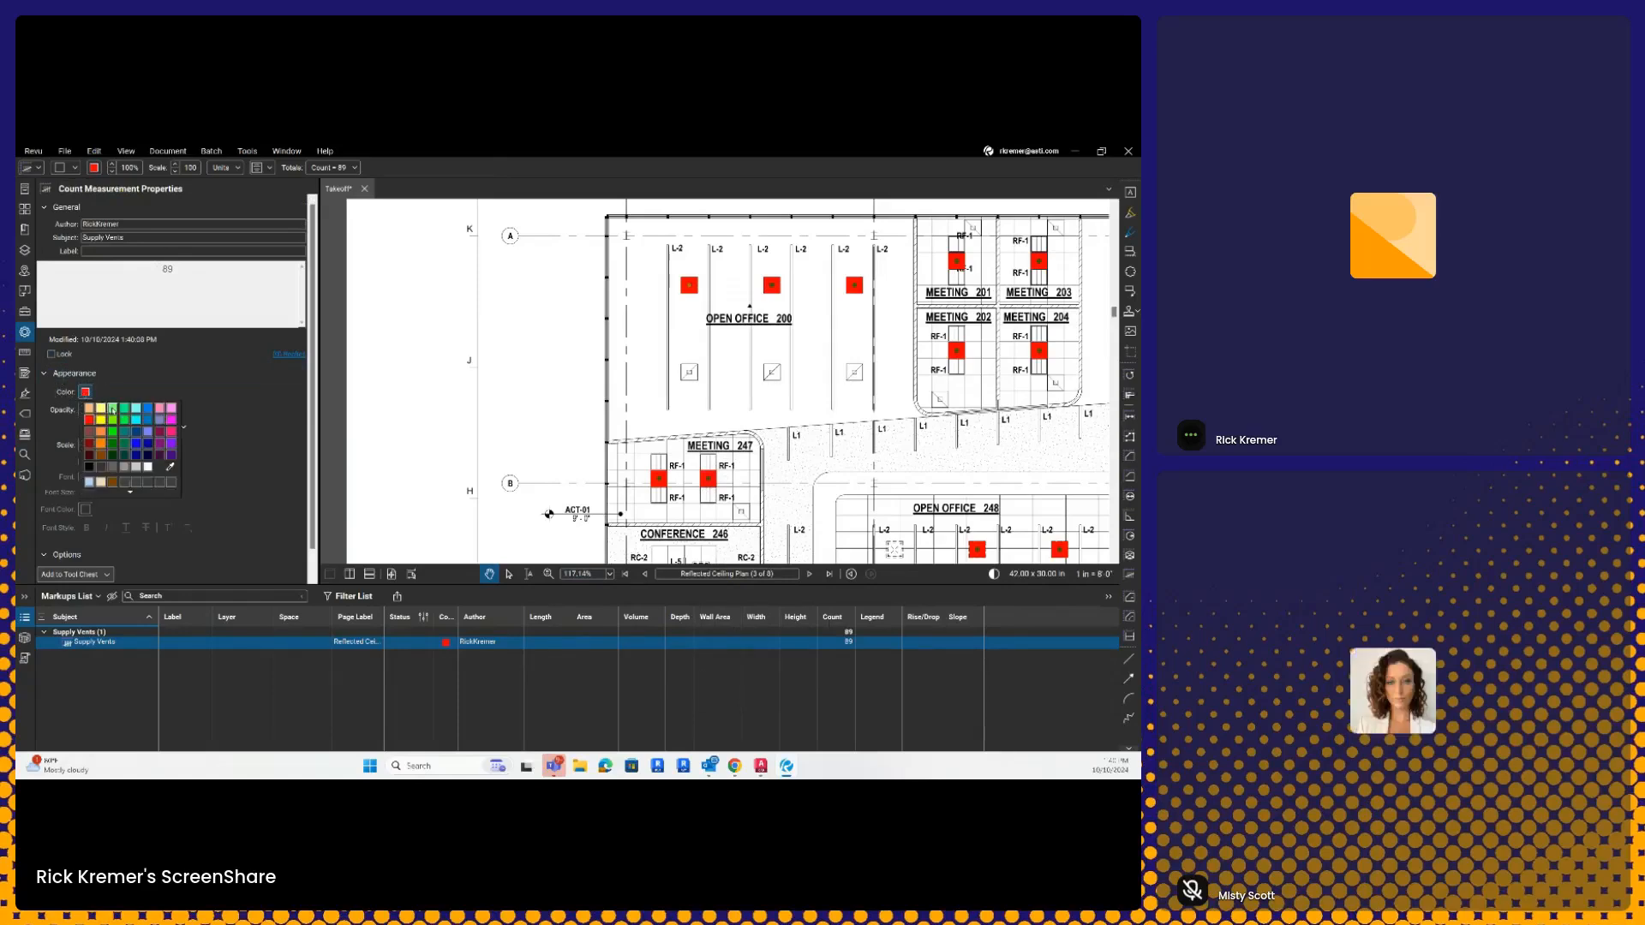
left_click(136, 409)
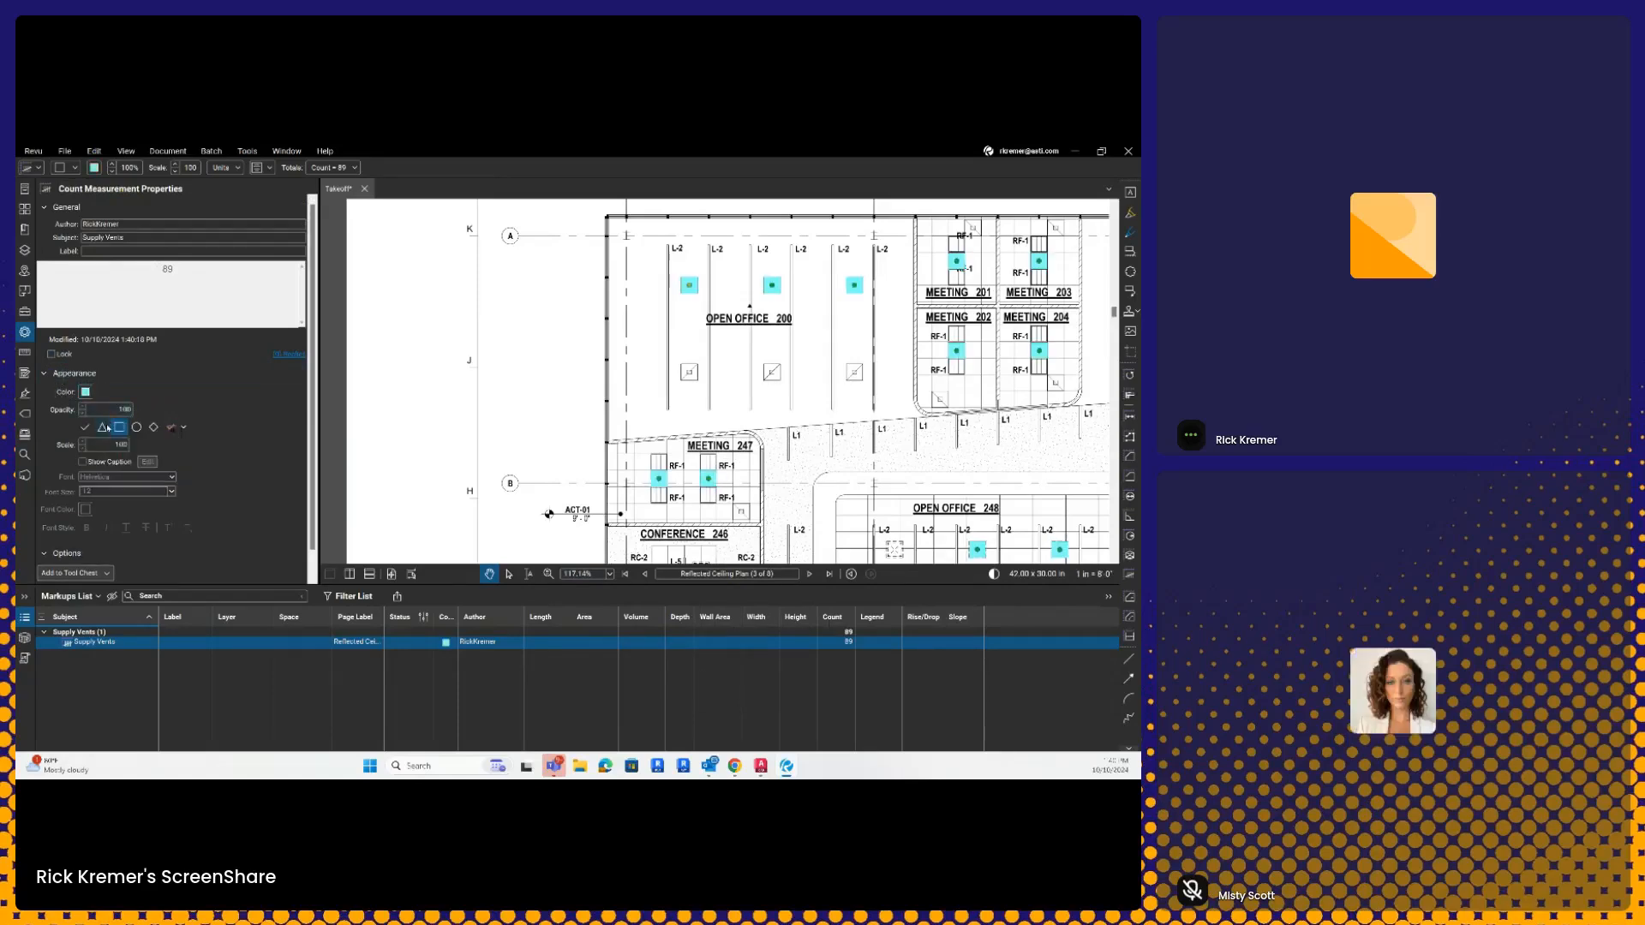
left_click(83, 443)
left_click(82, 442)
left_click(83, 443)
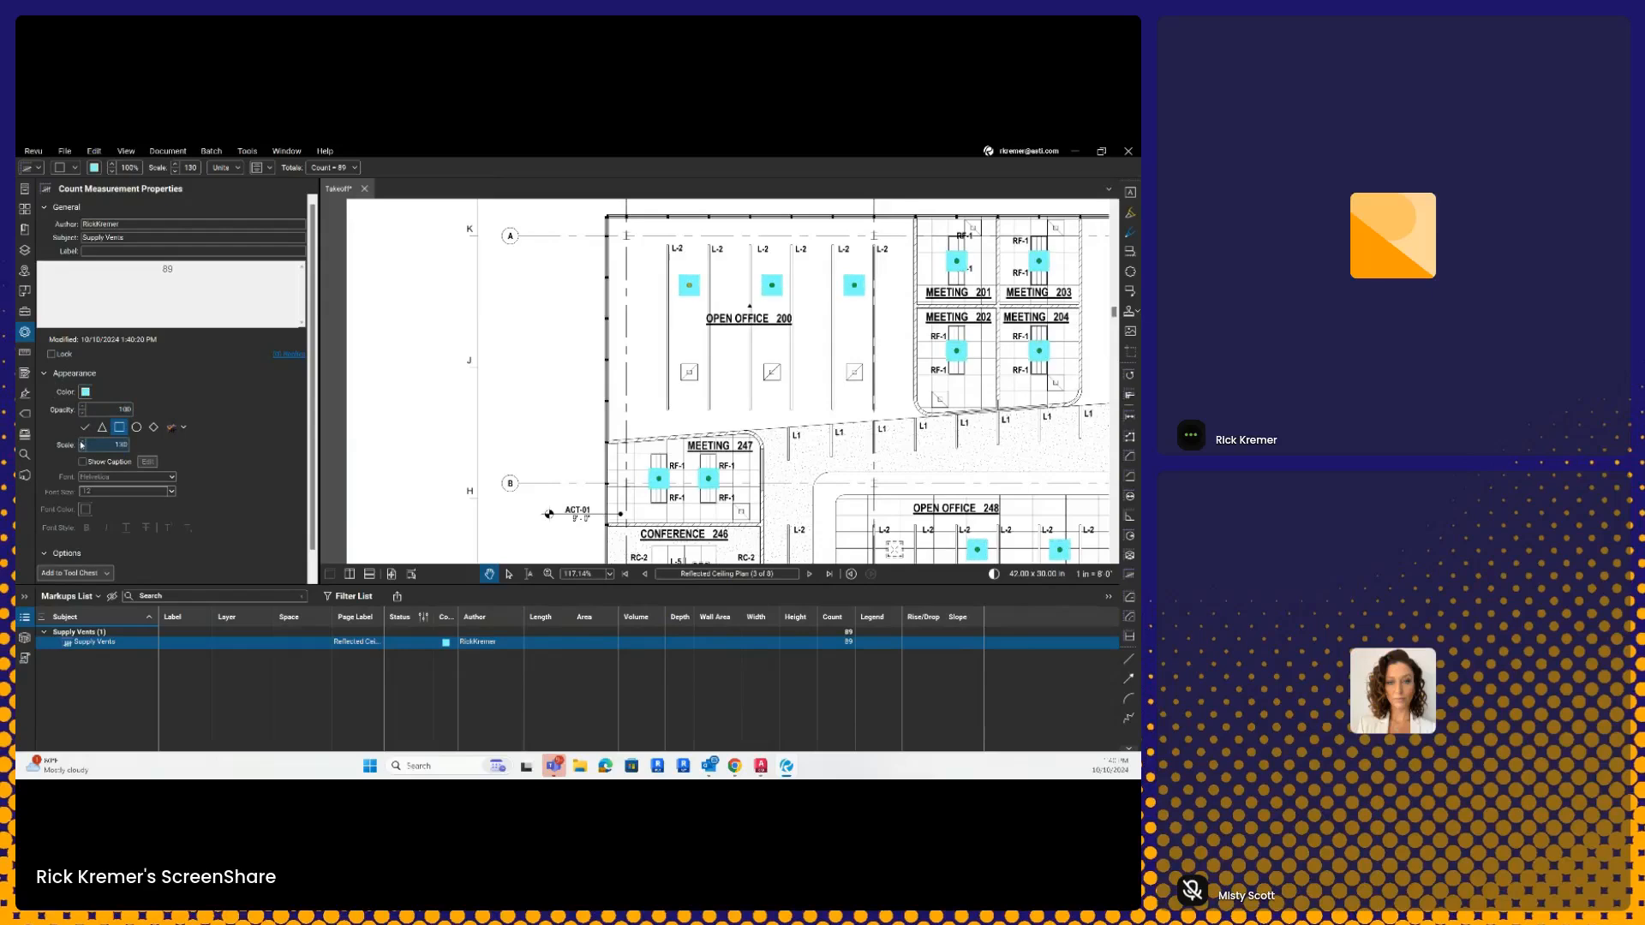
left_click(82, 443)
left_click(83, 443)
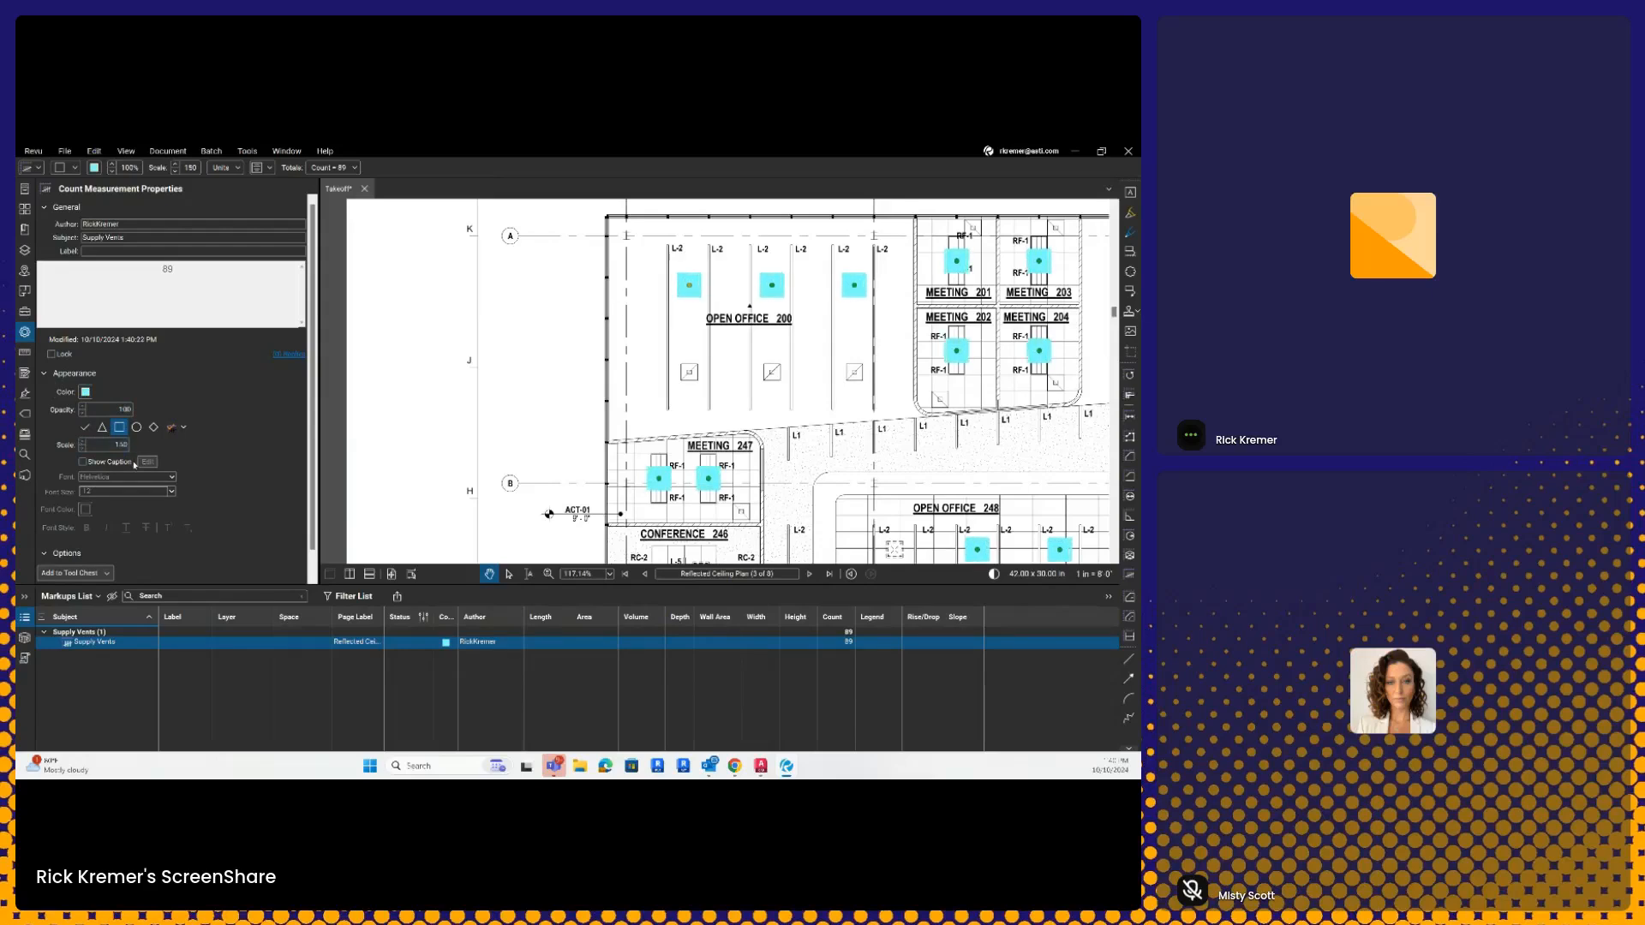
Step: Set the Supply Vents count's opacity to 60% and deselect it
left_click(82, 414)
left_click(82, 414)
left_click(82, 414)
left_click(83, 414)
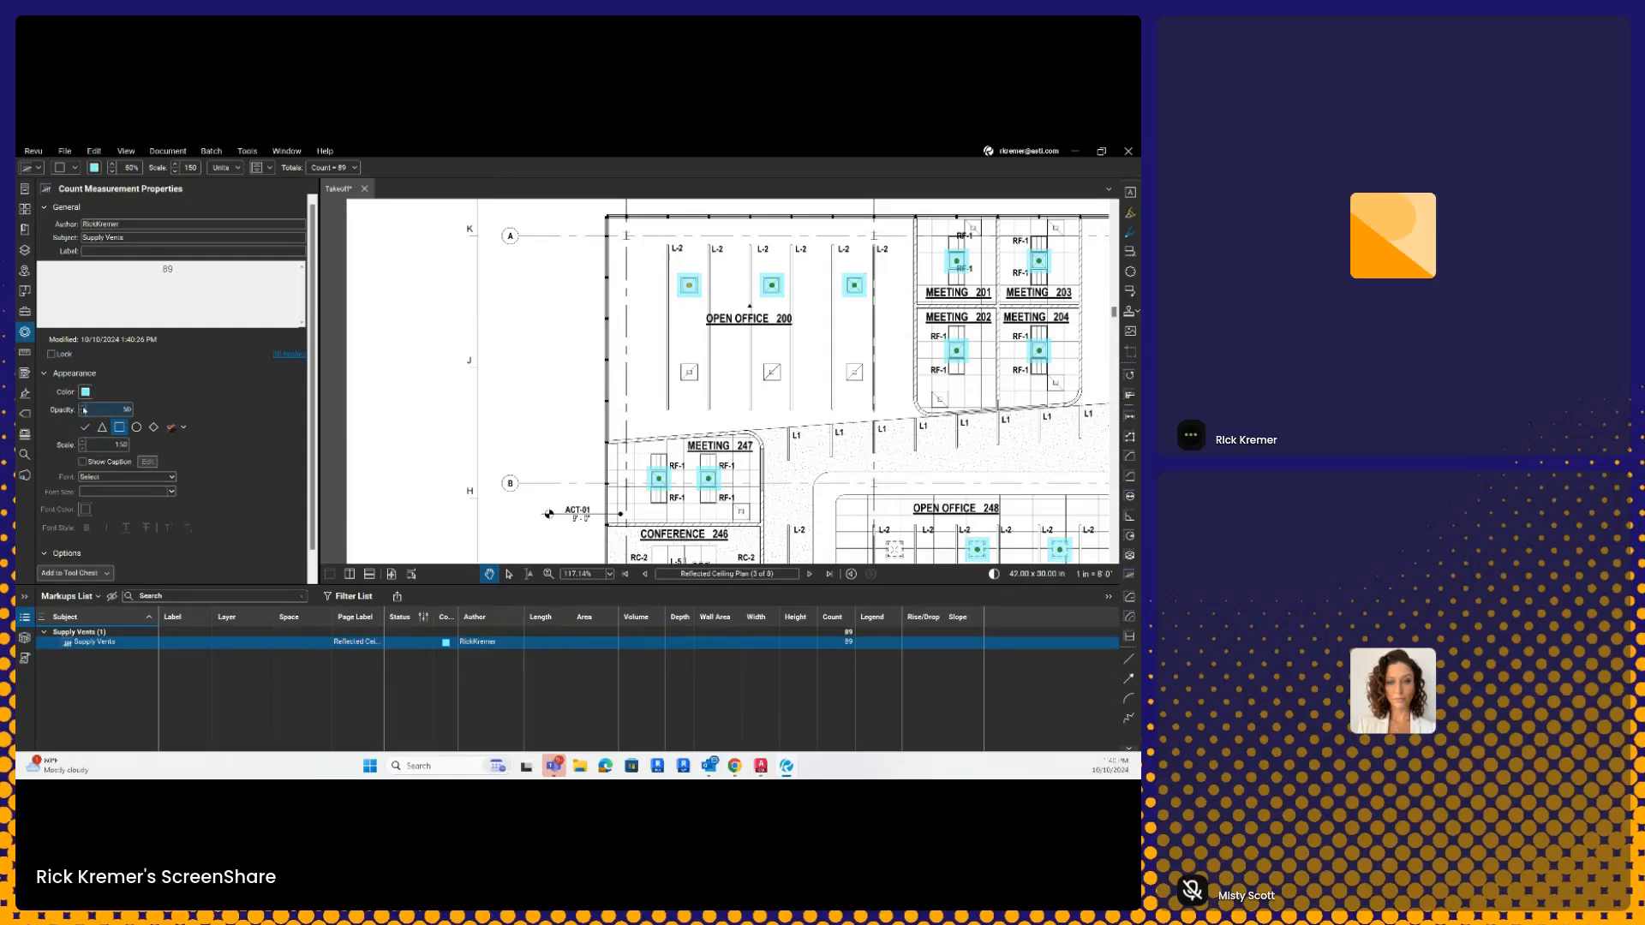
left_click(691, 294)
left_click(691, 294)
scroll(691, 294, "down", 3)
scroll(455, 322, "down", 1)
key("Escape")
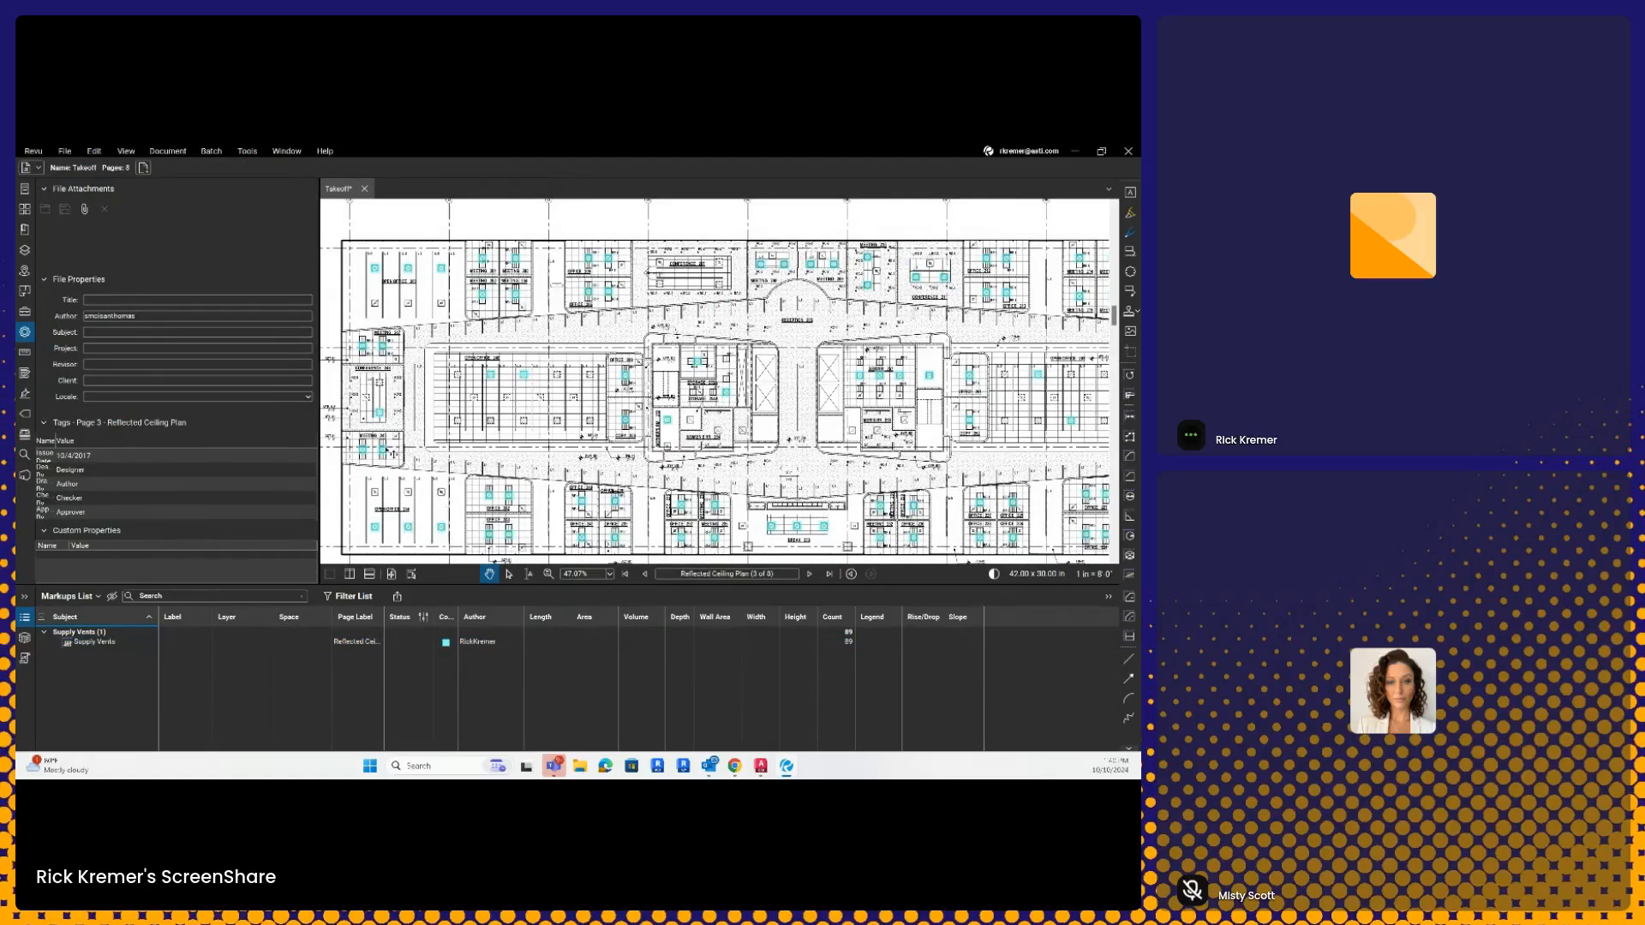
Step: Resume the Supply Vents count and mark one missed vent in Conference 246 and six in the upper and lower rows of Open Office 248
scroll(388, 471, "up", 7)
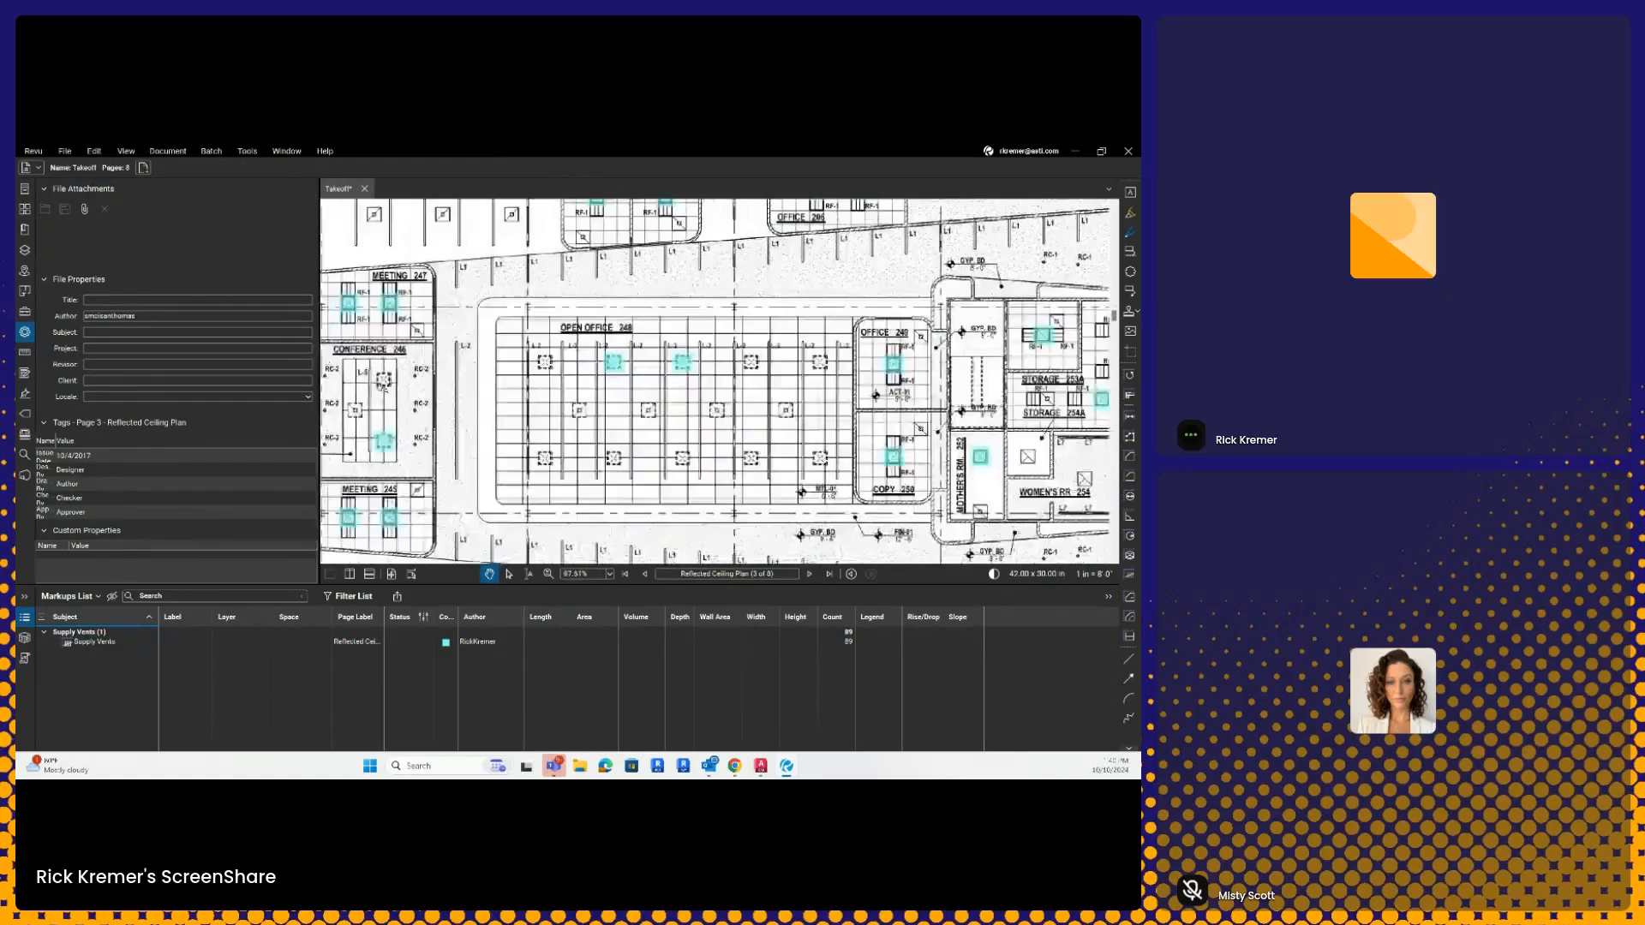
right_click(390, 493)
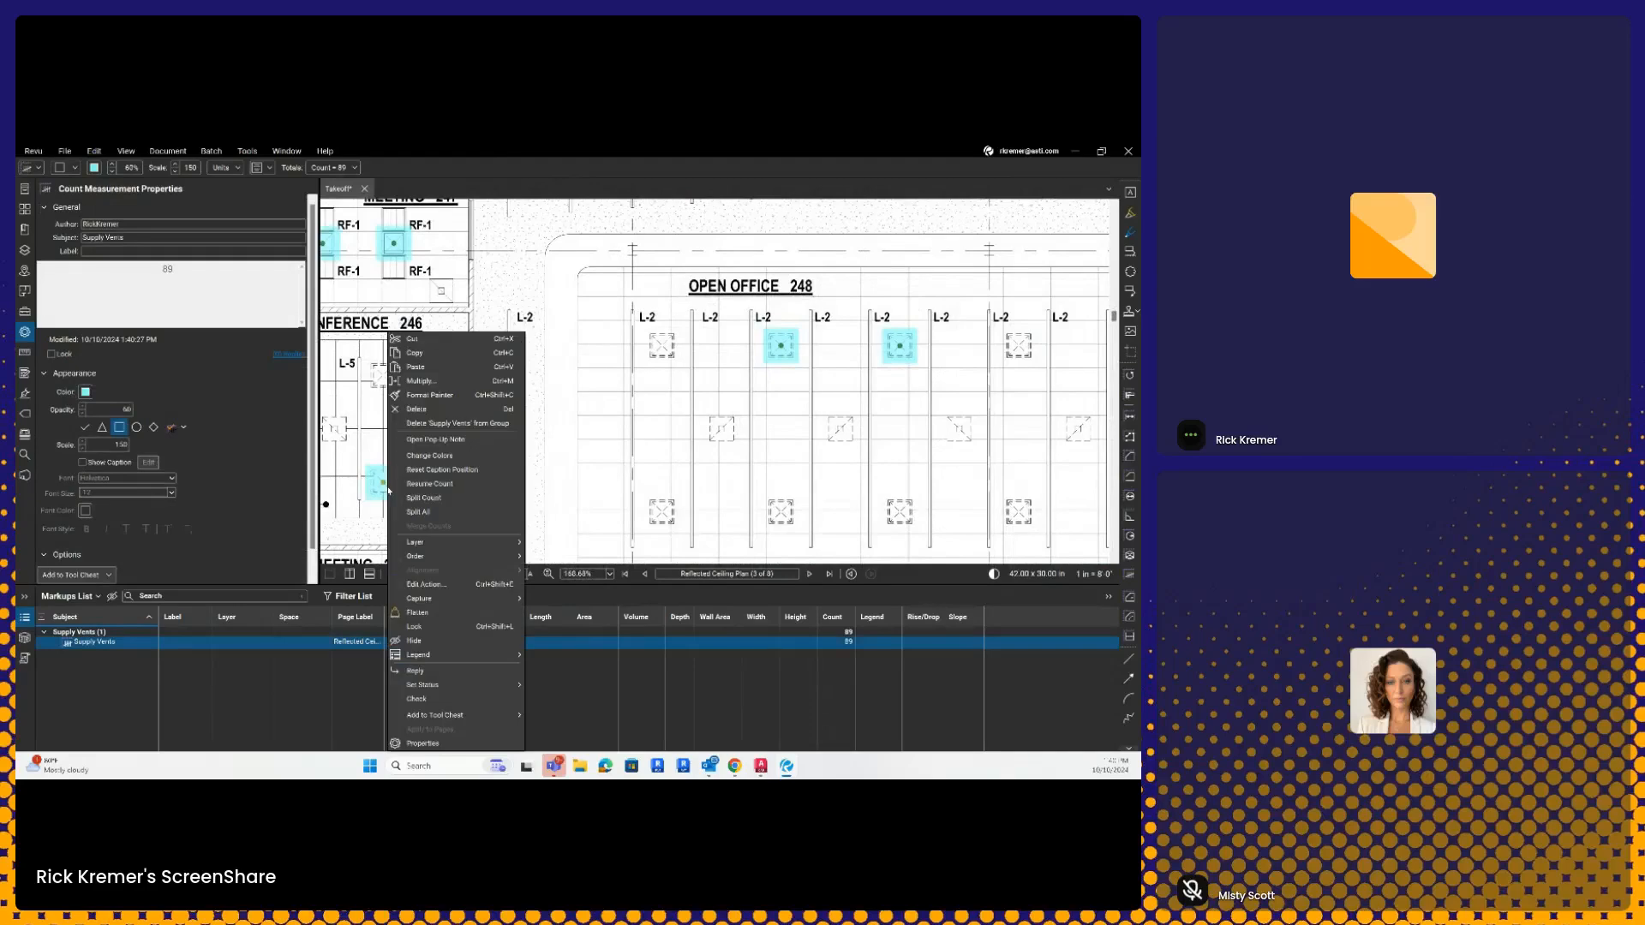
left_click(411, 484)
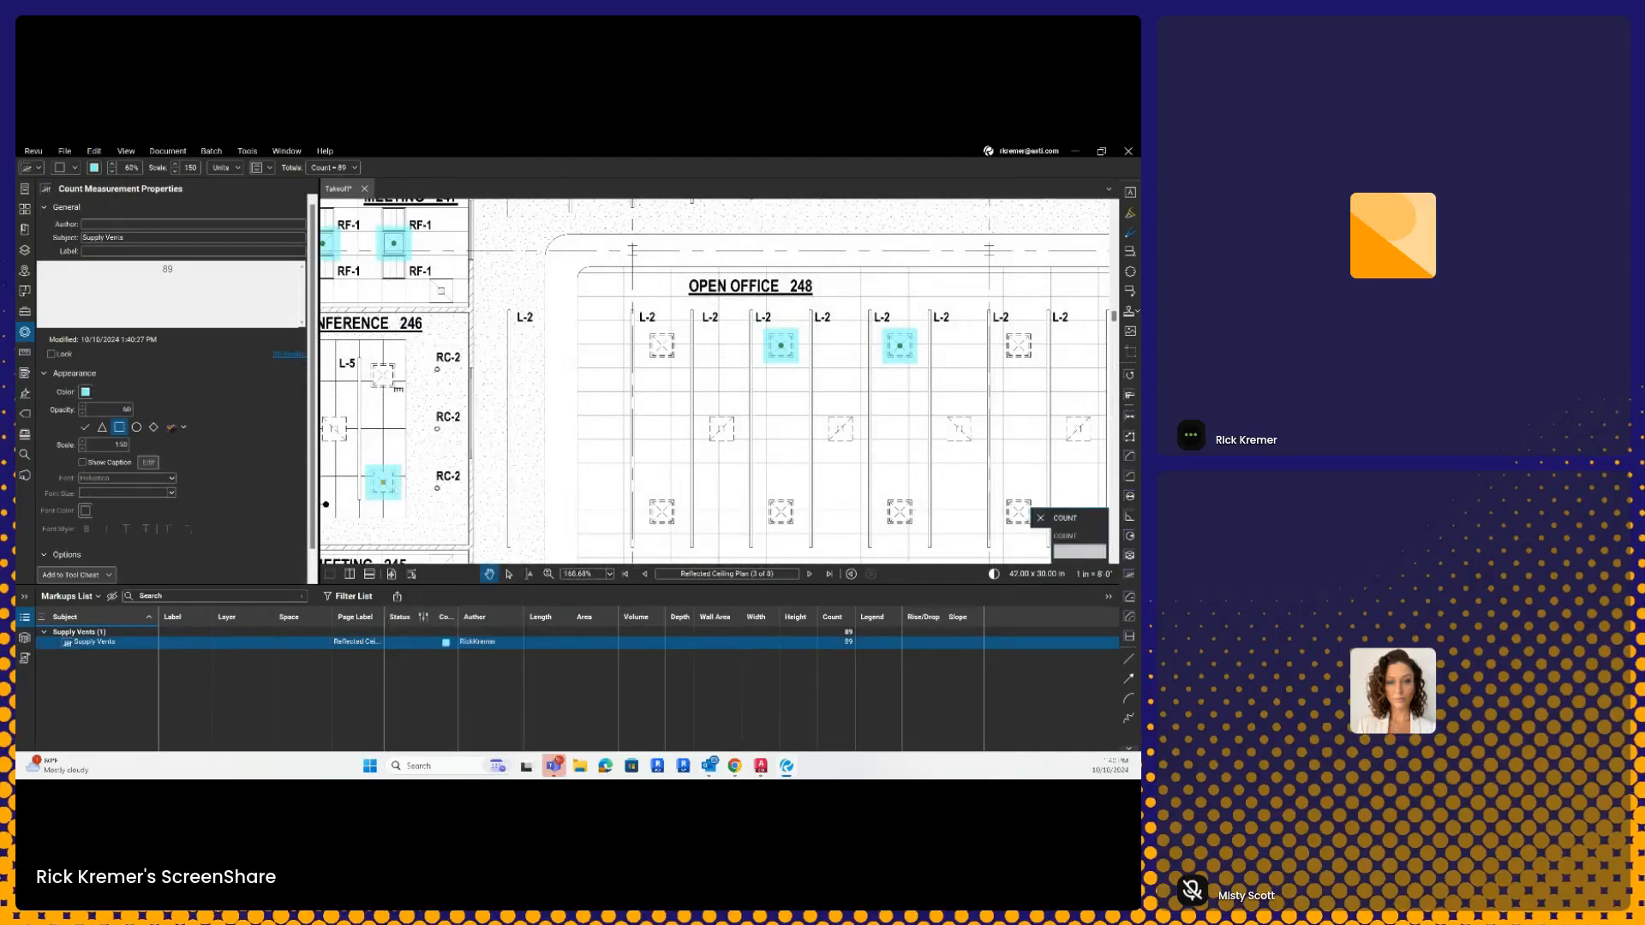
left_click(662, 347)
left_click(661, 512)
left_click(709, 511)
left_click(787, 520)
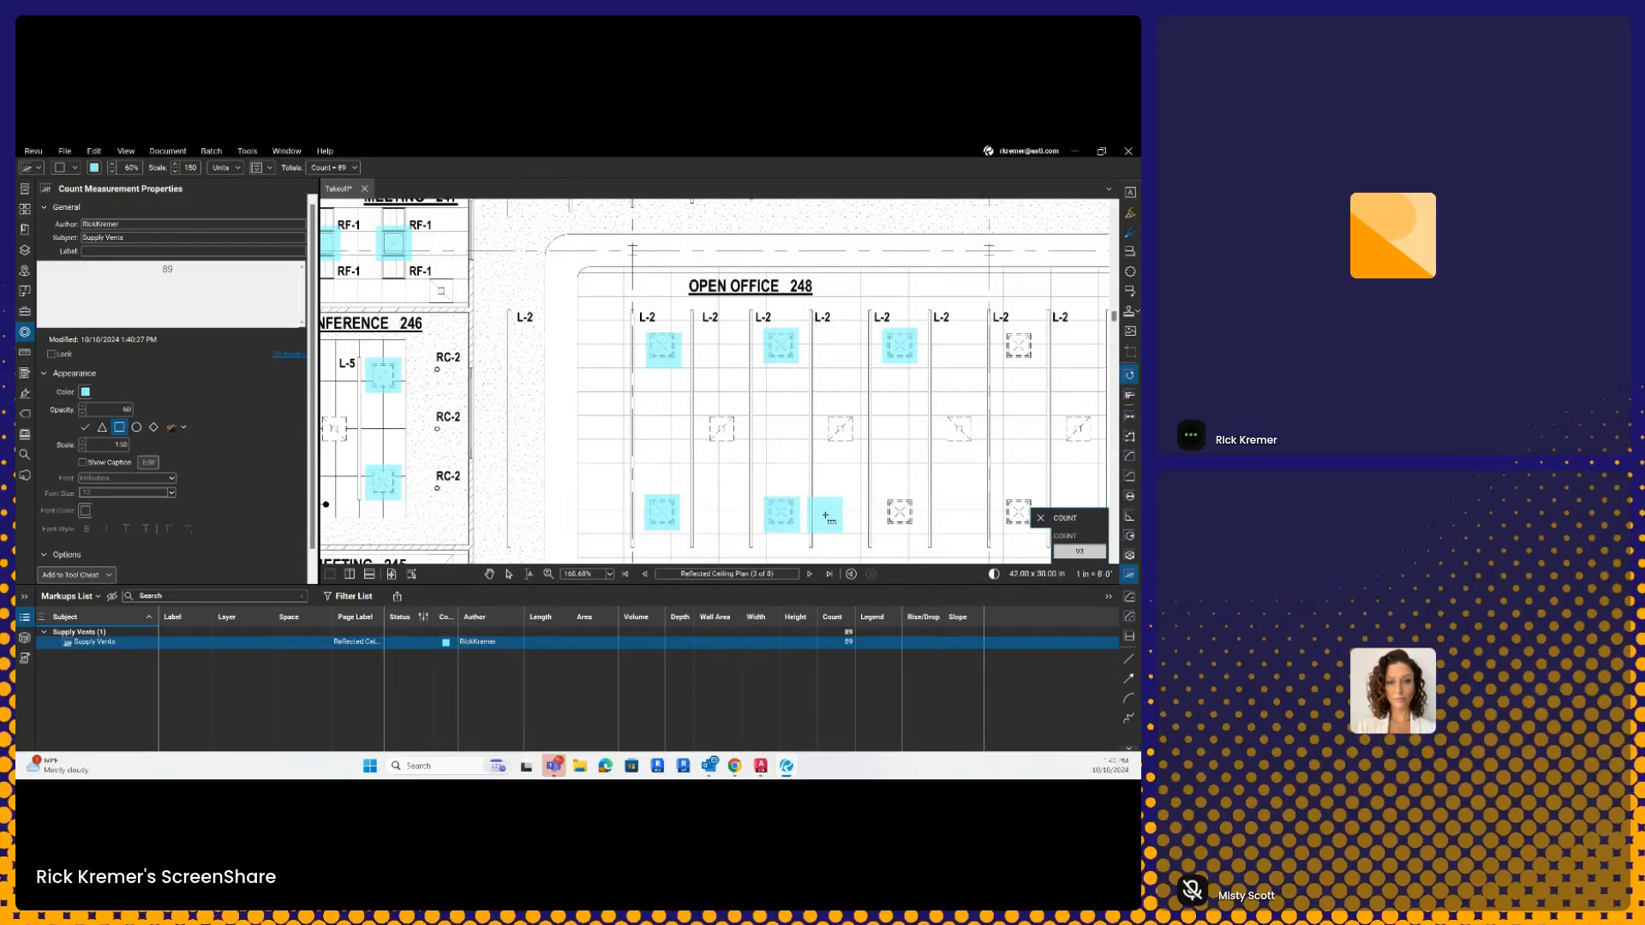
left_click(902, 519)
scroll(903, 519, "down", 2)
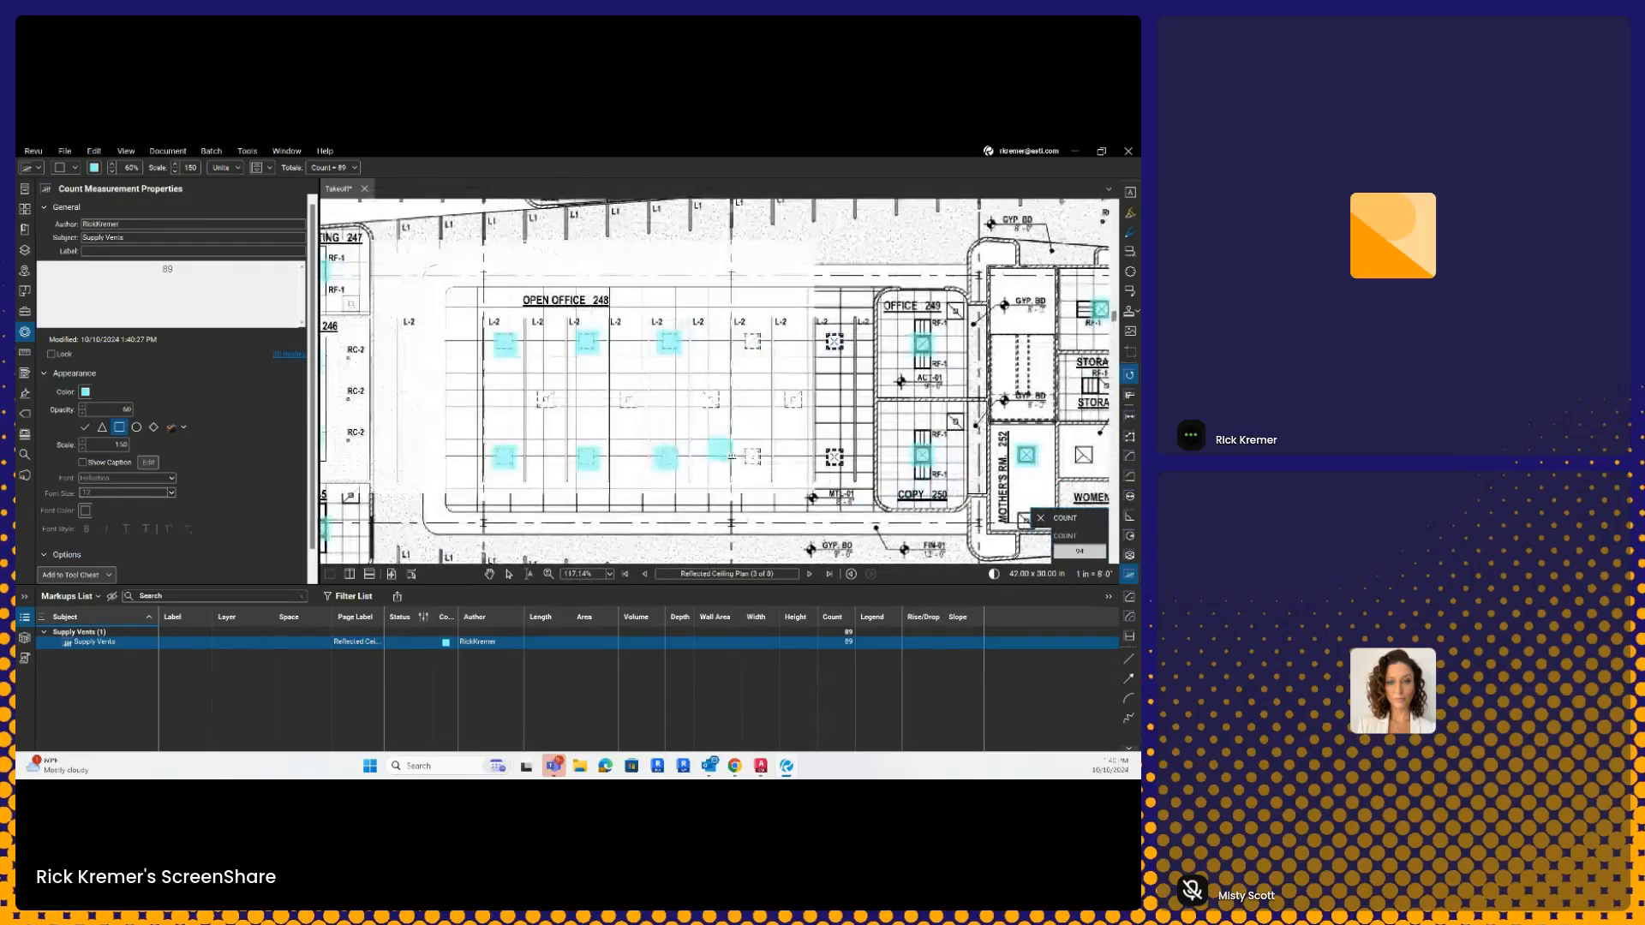
left_click(789, 419)
mouse_move(789, 418)
left_mouse_down()
mouse_move(724, 408)
mouse_move(759, 348)
left_mouse_up()
key("Escape")
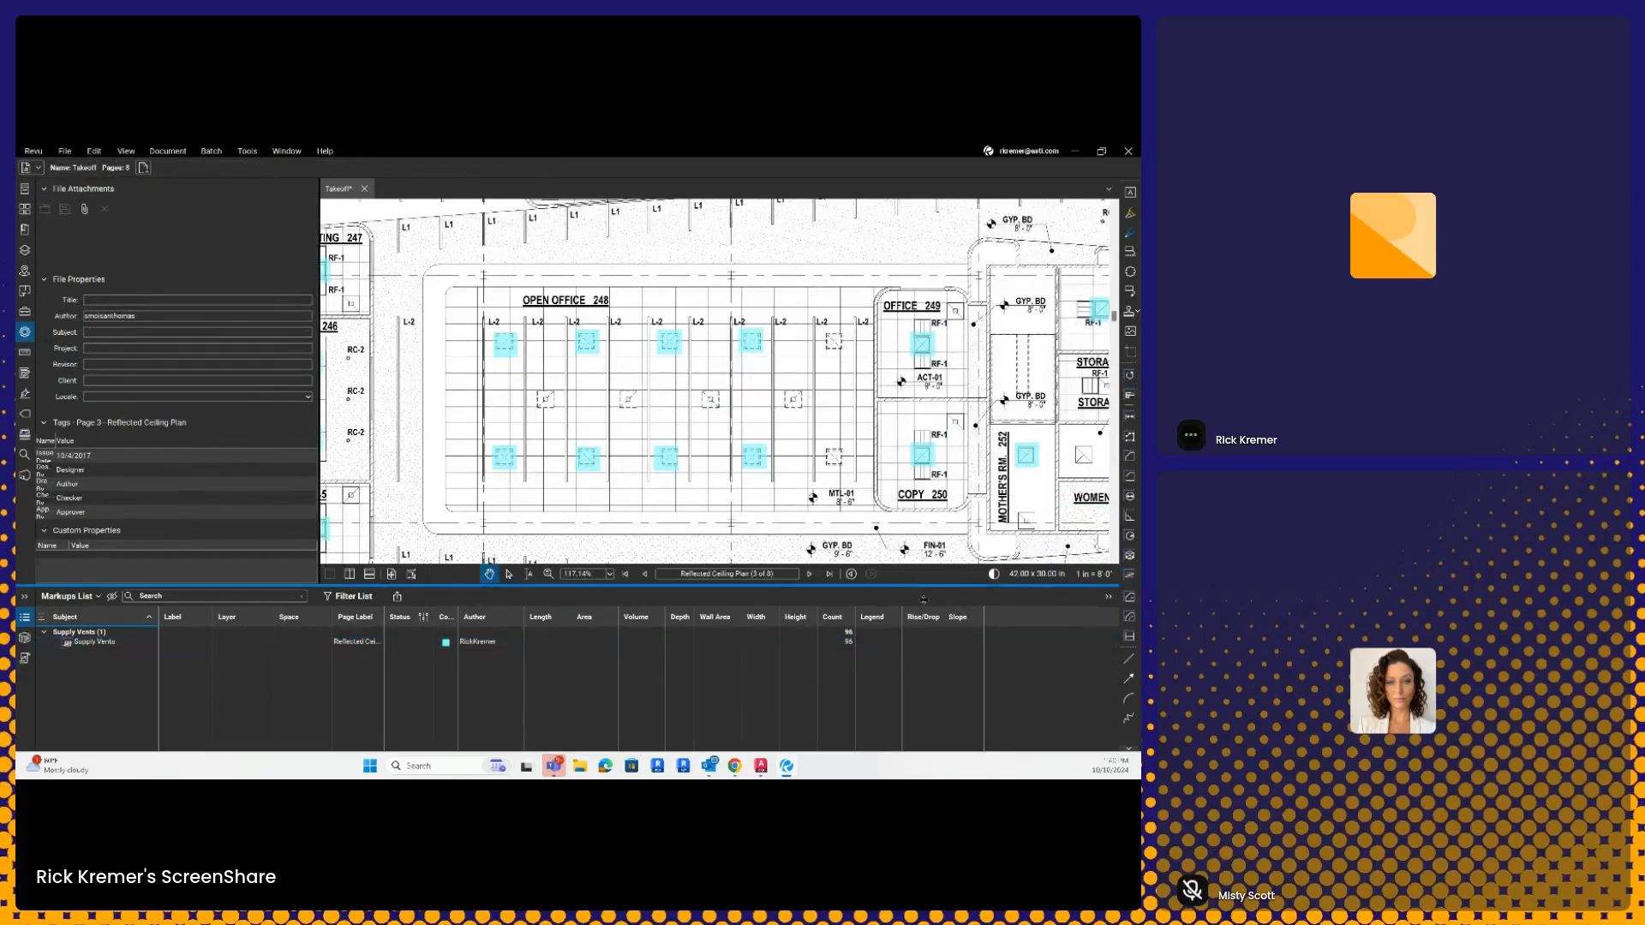
Step: Reduce the height of the markups list and switch the profile to Revu Advanced
left_click_drag(924, 597, 924, 655)
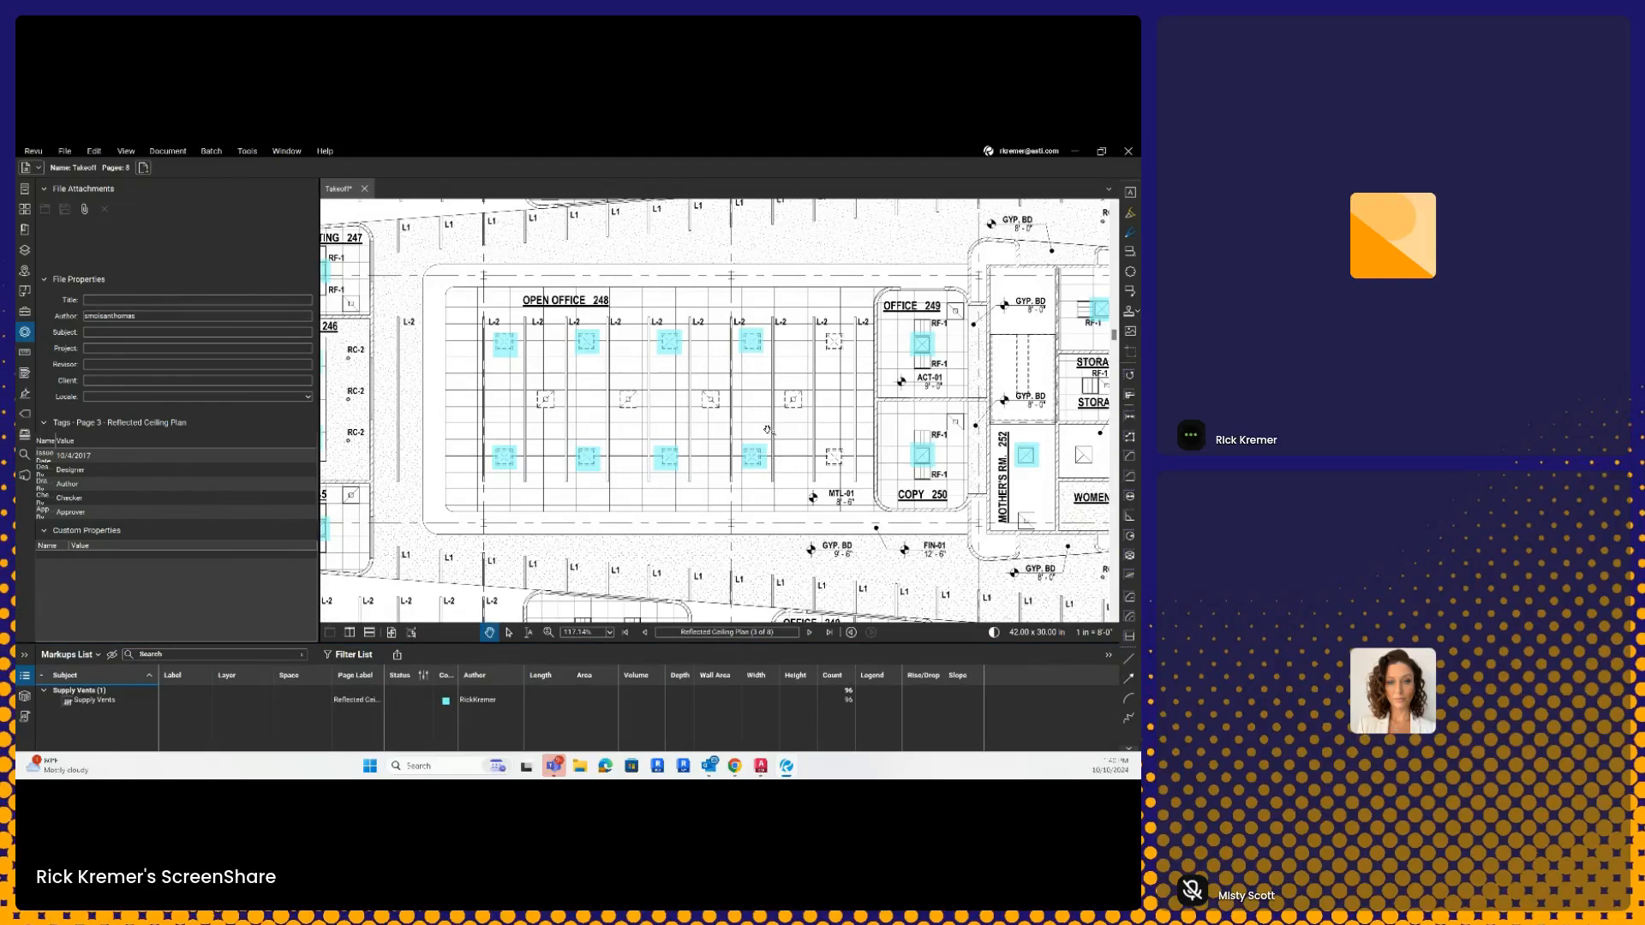
left_click(247, 151)
mouse_move(205, 155)
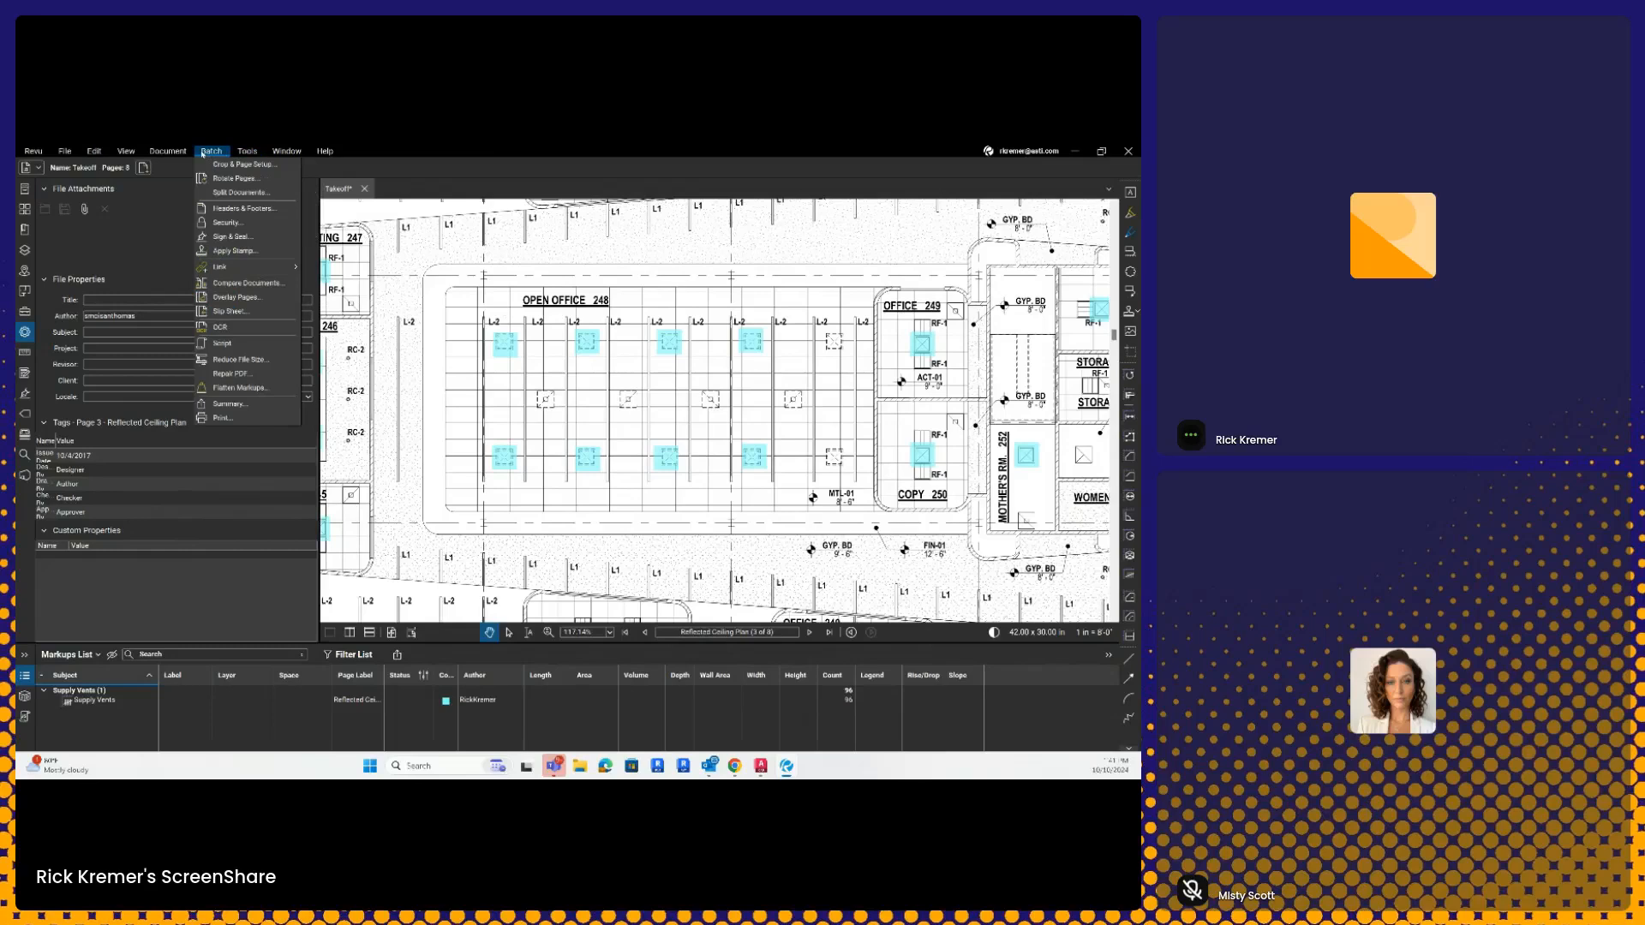
left_click(204, 154)
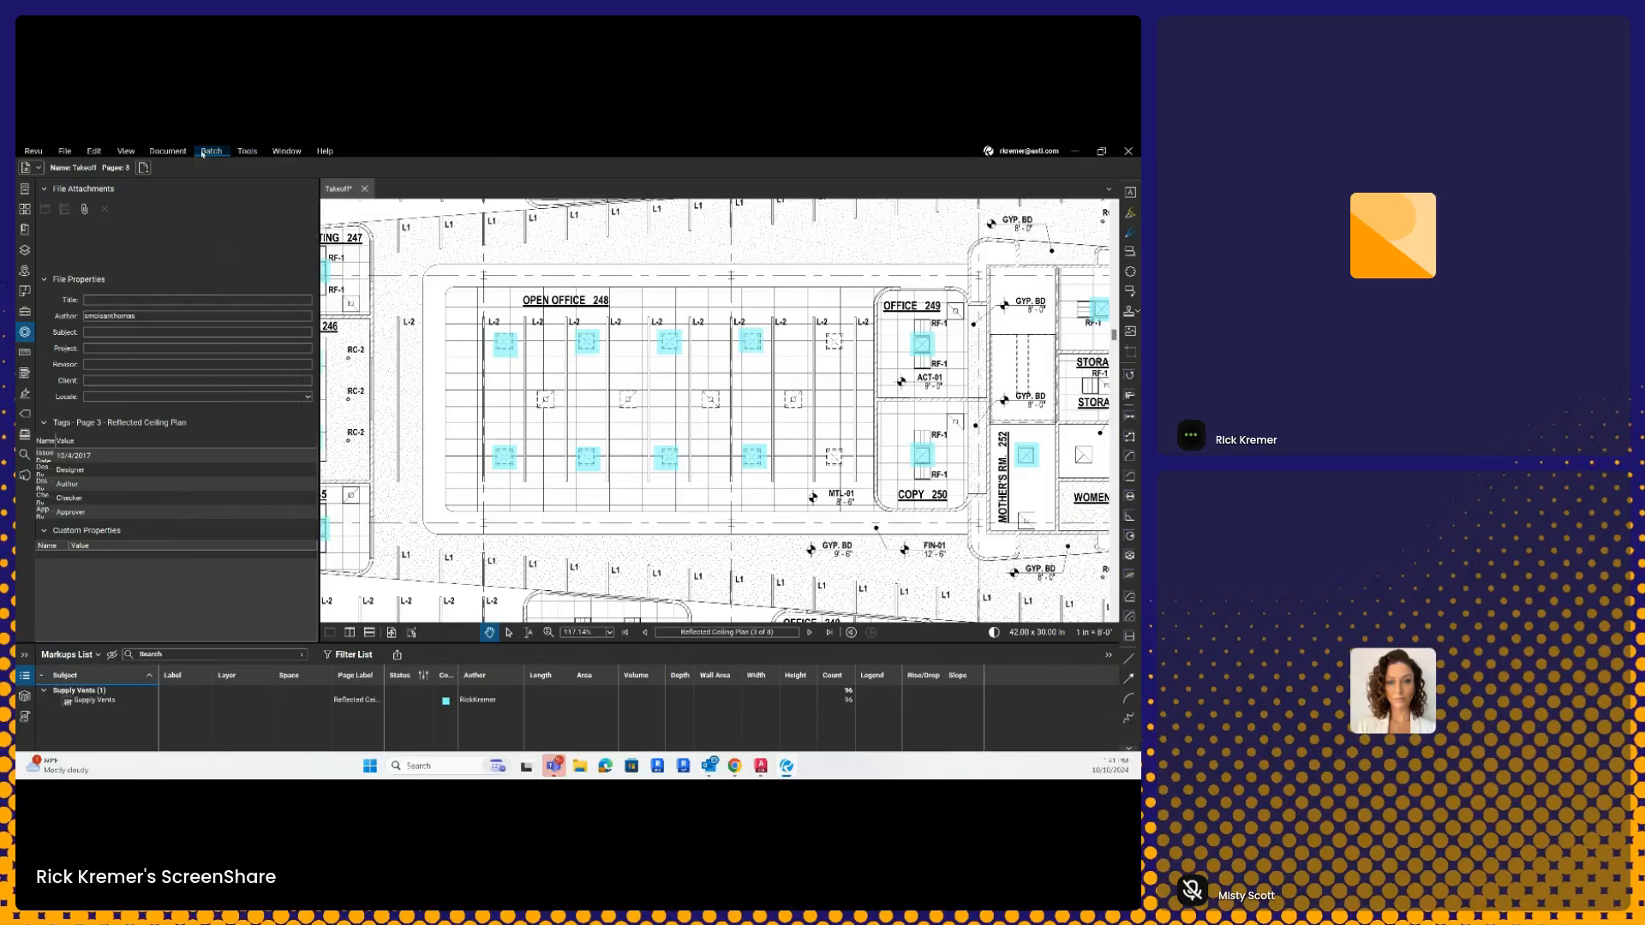
left_click(32, 153)
mouse_move(60, 196)
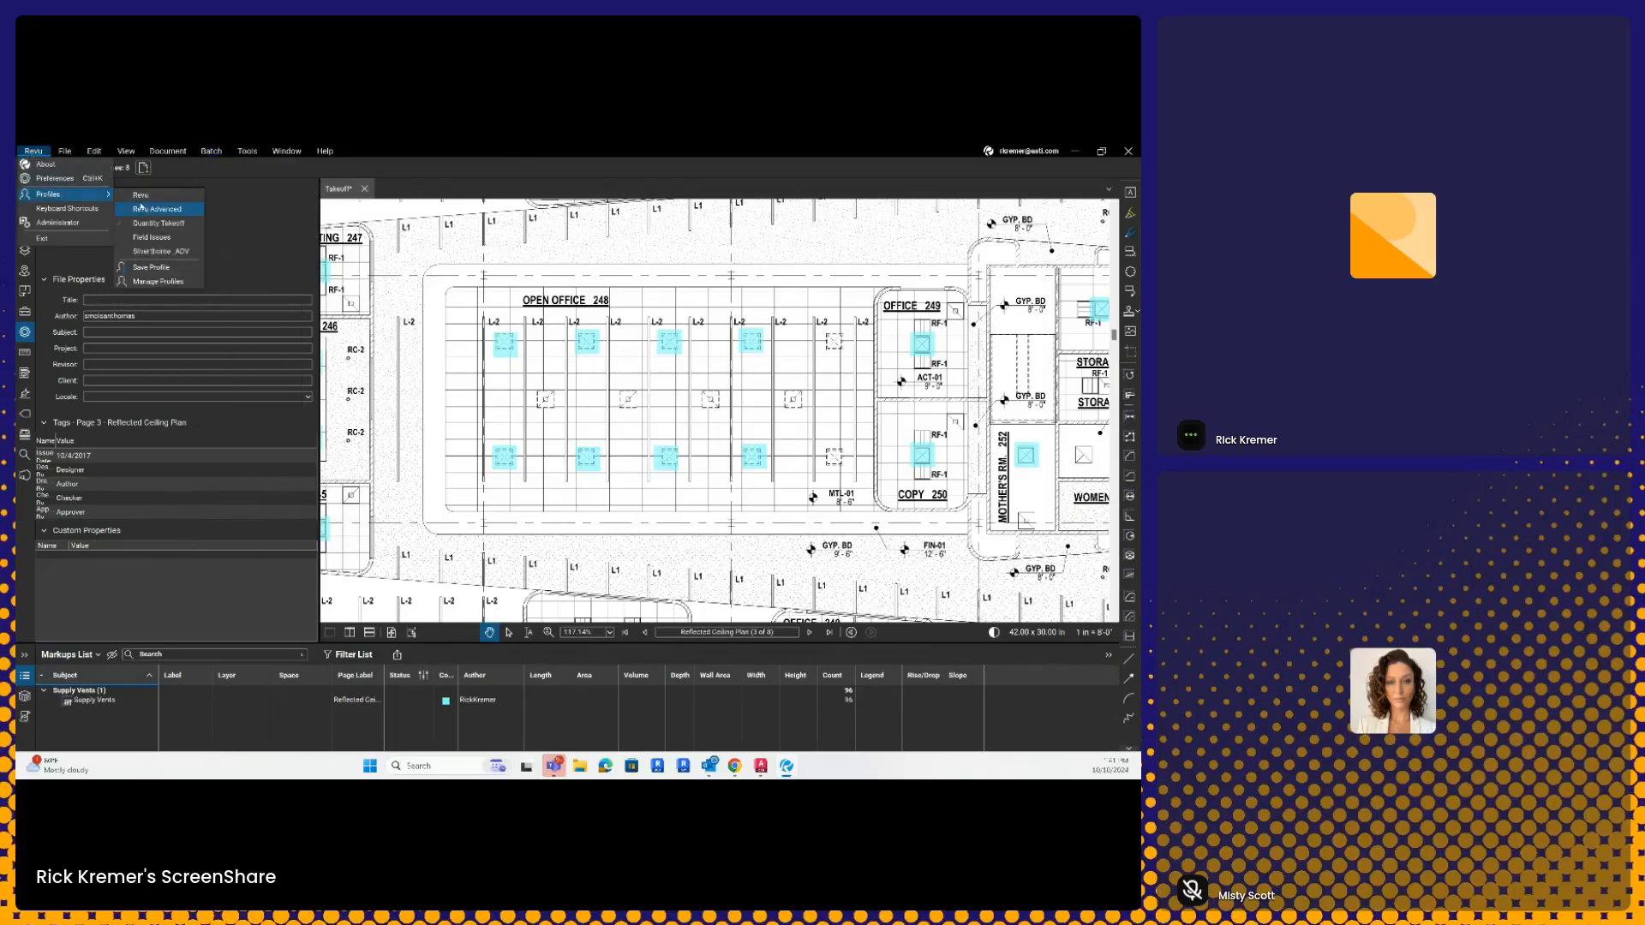
left_click(154, 209)
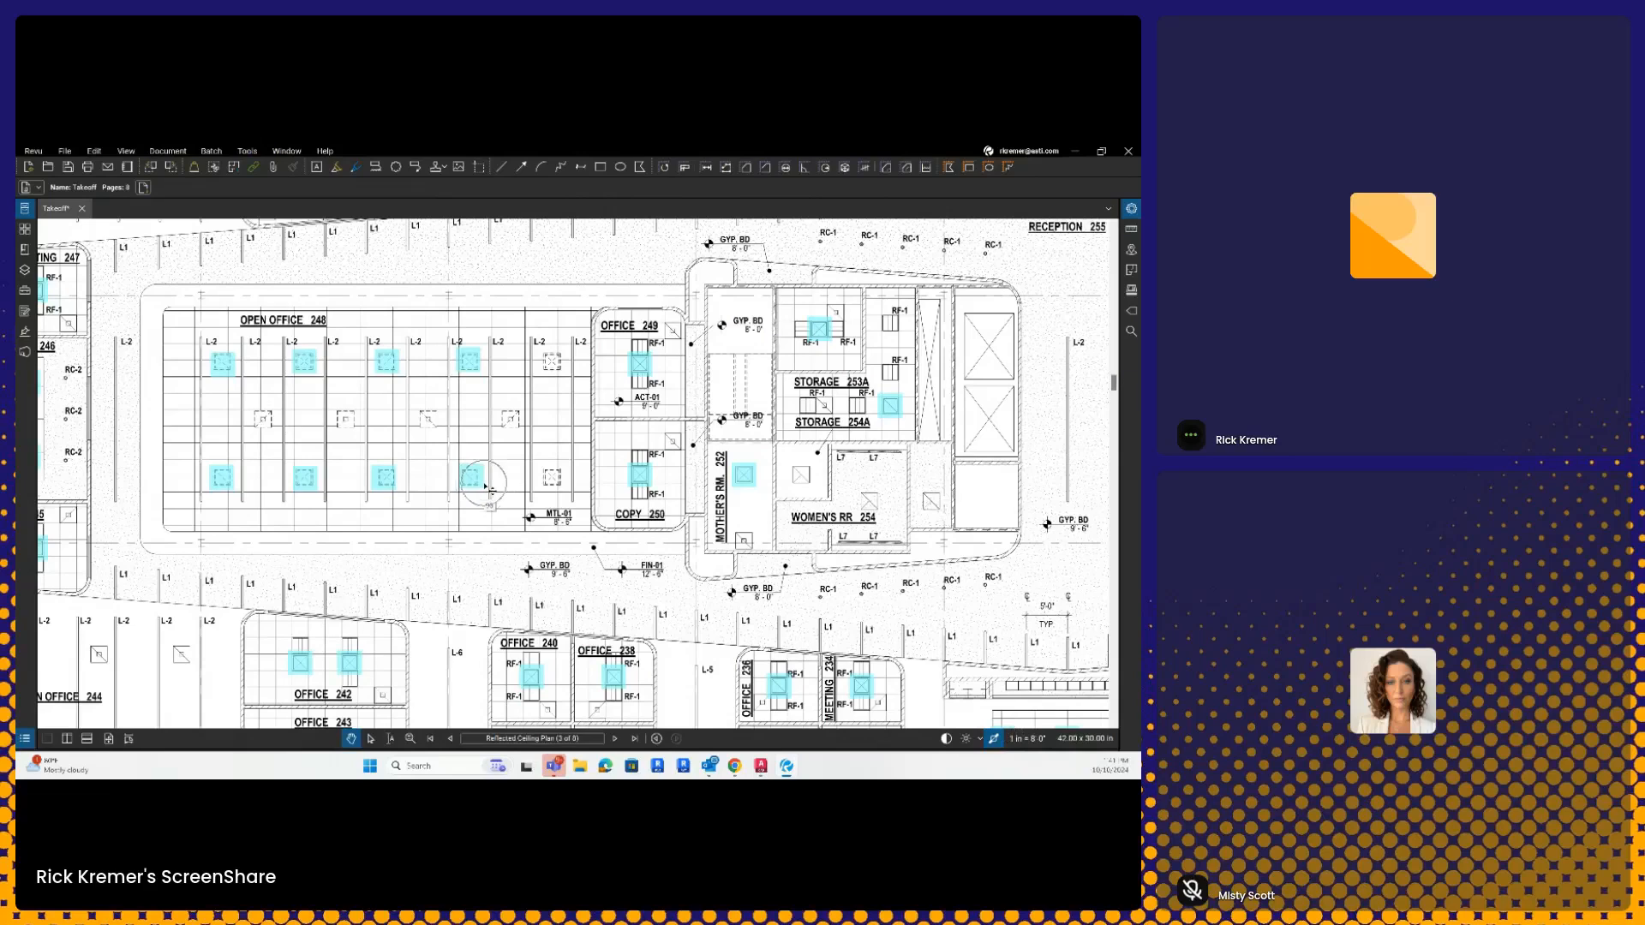
Step: Turn on line weight display so the ceiling plan's walls are drawn with their full thickness
left_click(994, 738)
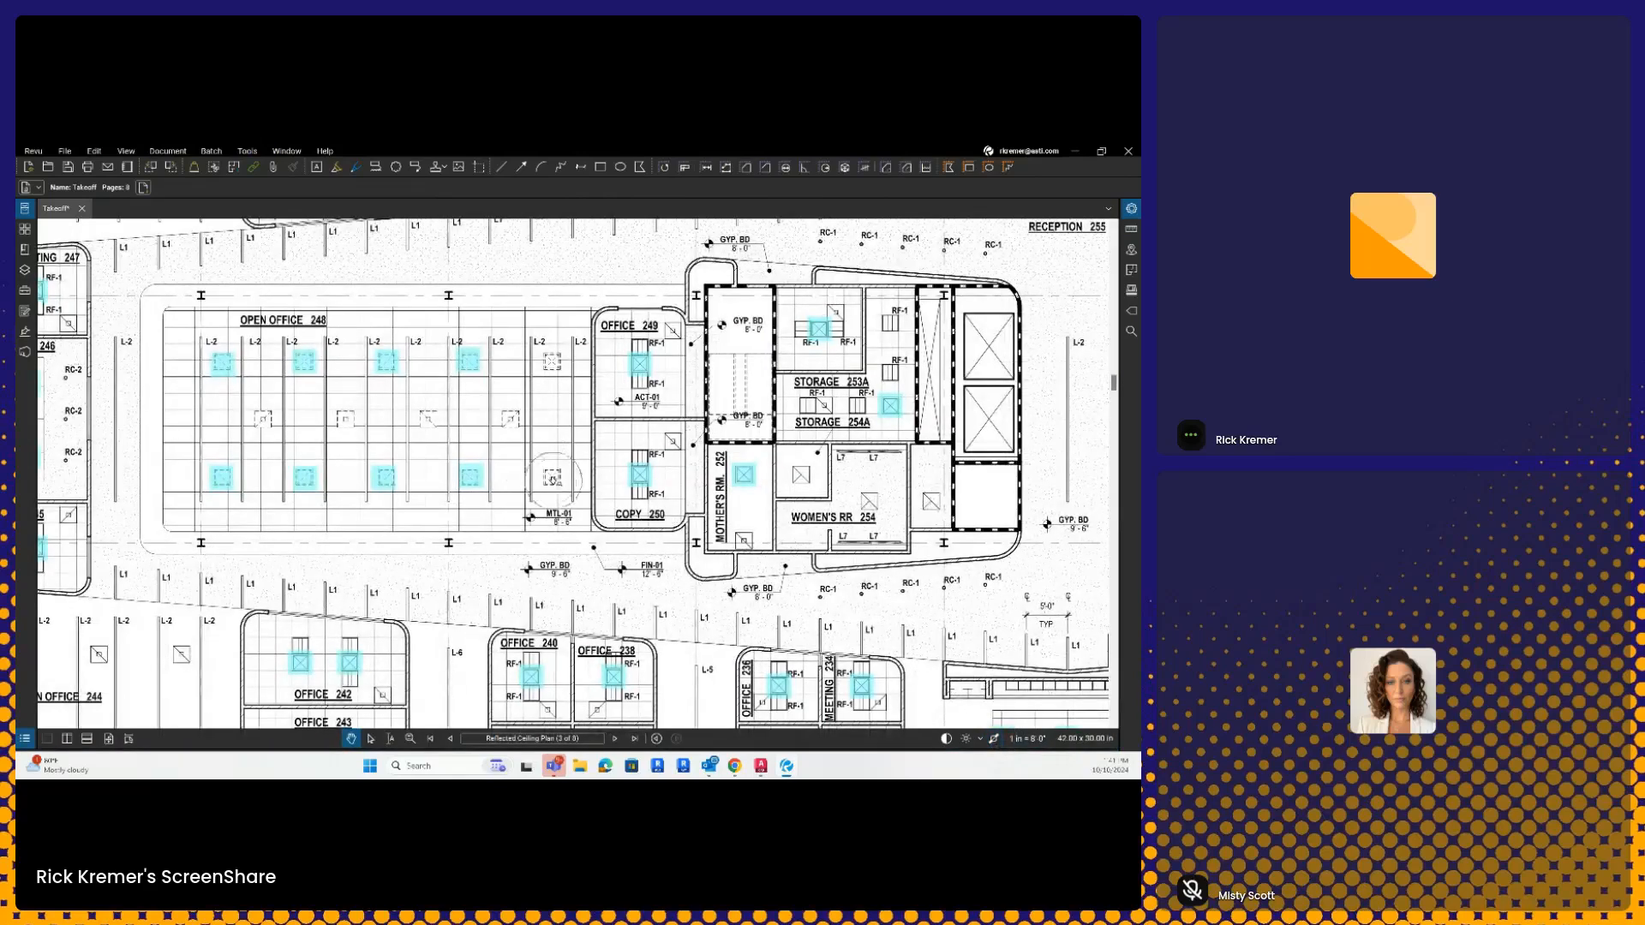
left_click(995, 740)
scroll(522, 480, "down", 5)
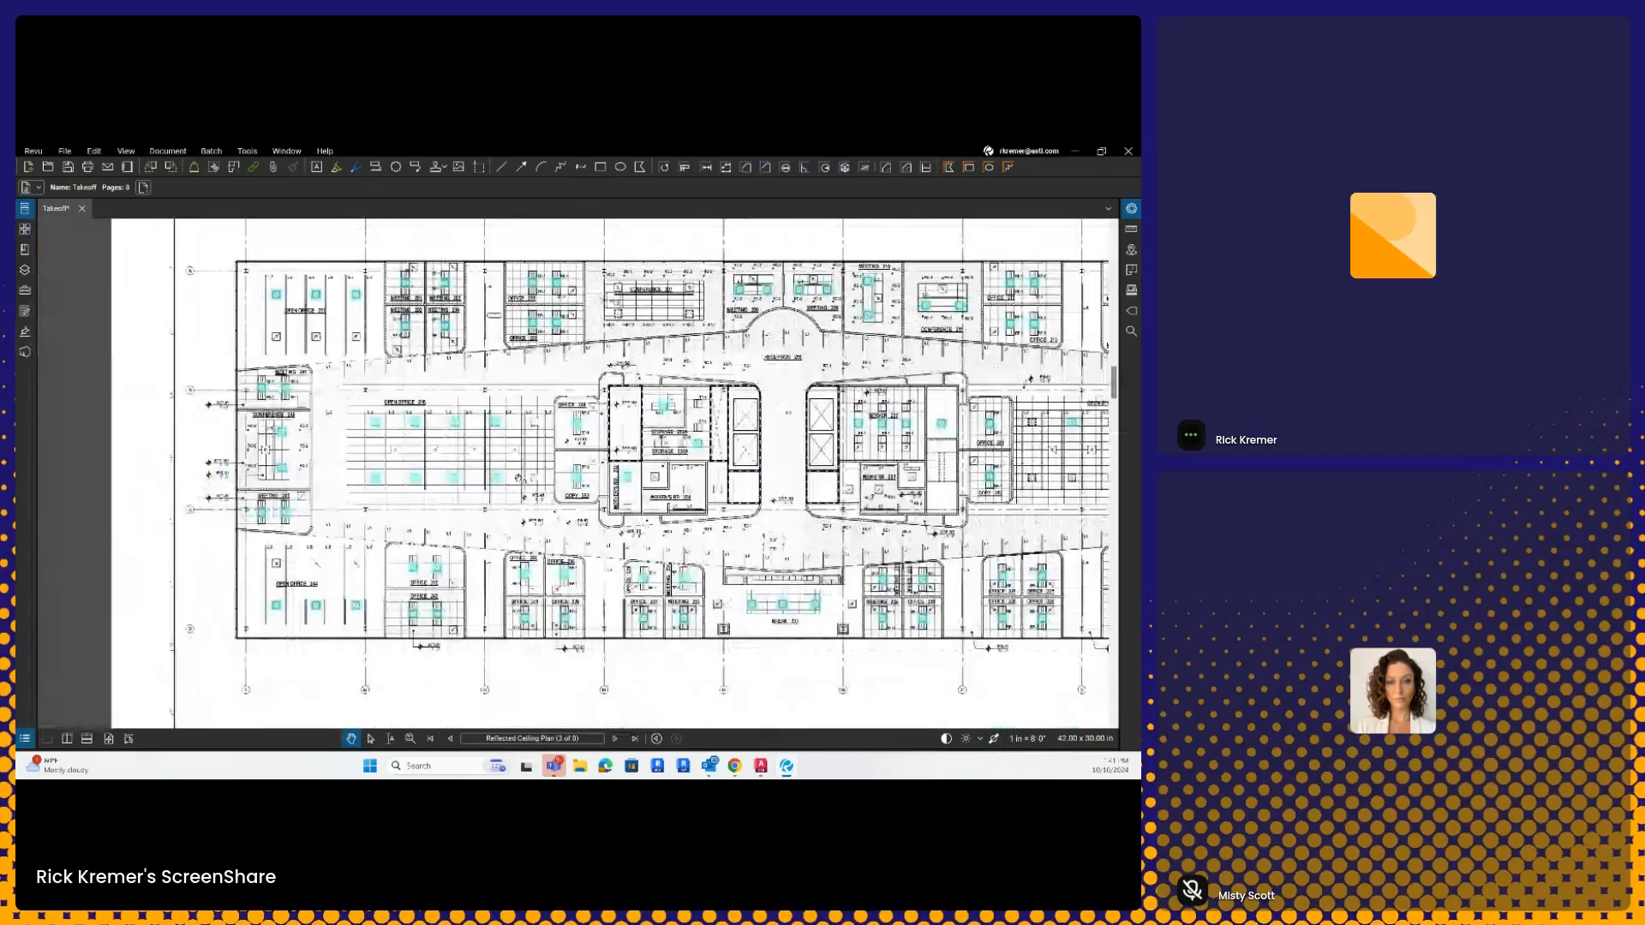
Step: Create a new legend from the Supply Vents count, place it below the ceiling plan and enlarge it
right_click(508, 485)
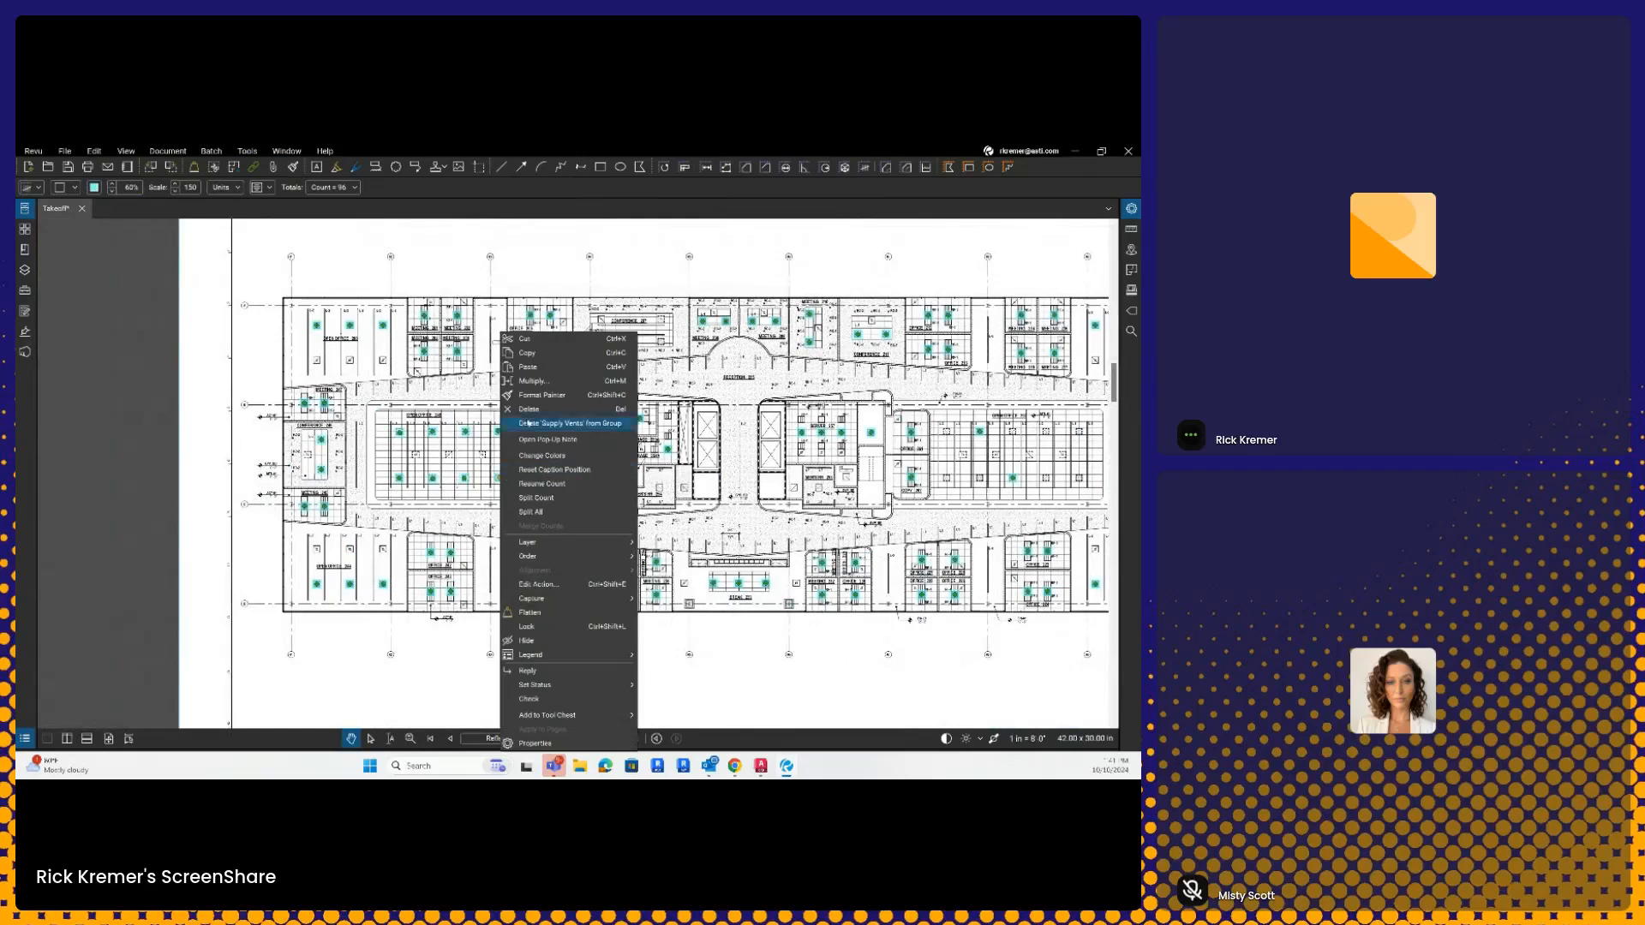
mouse_move(567, 654)
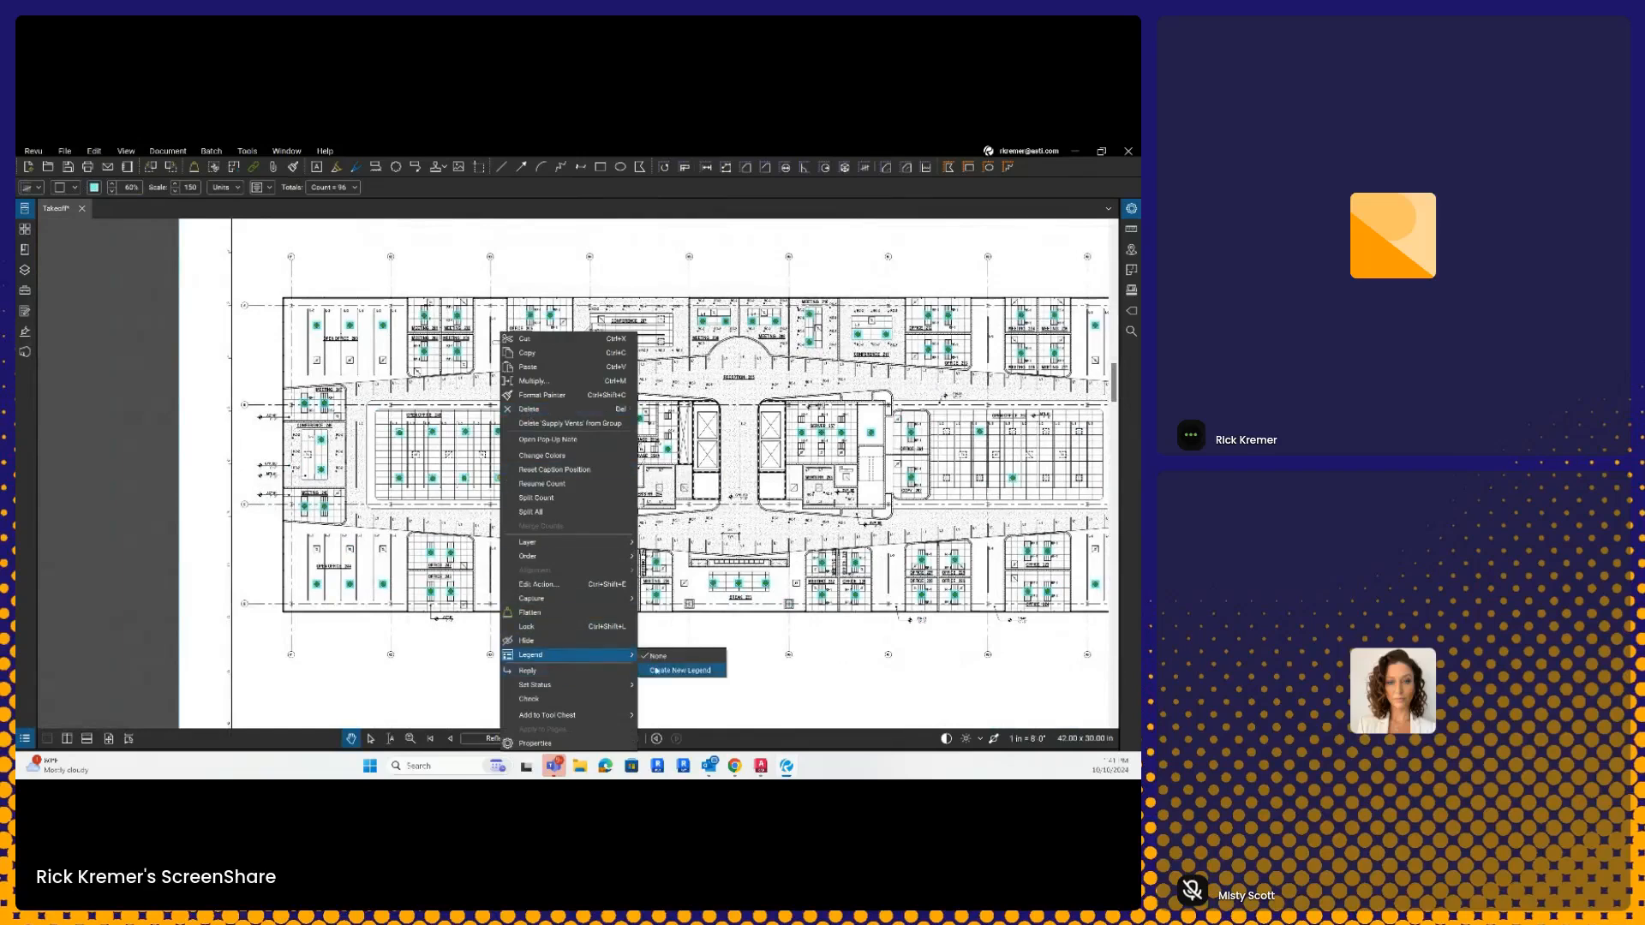
left_click(681, 670)
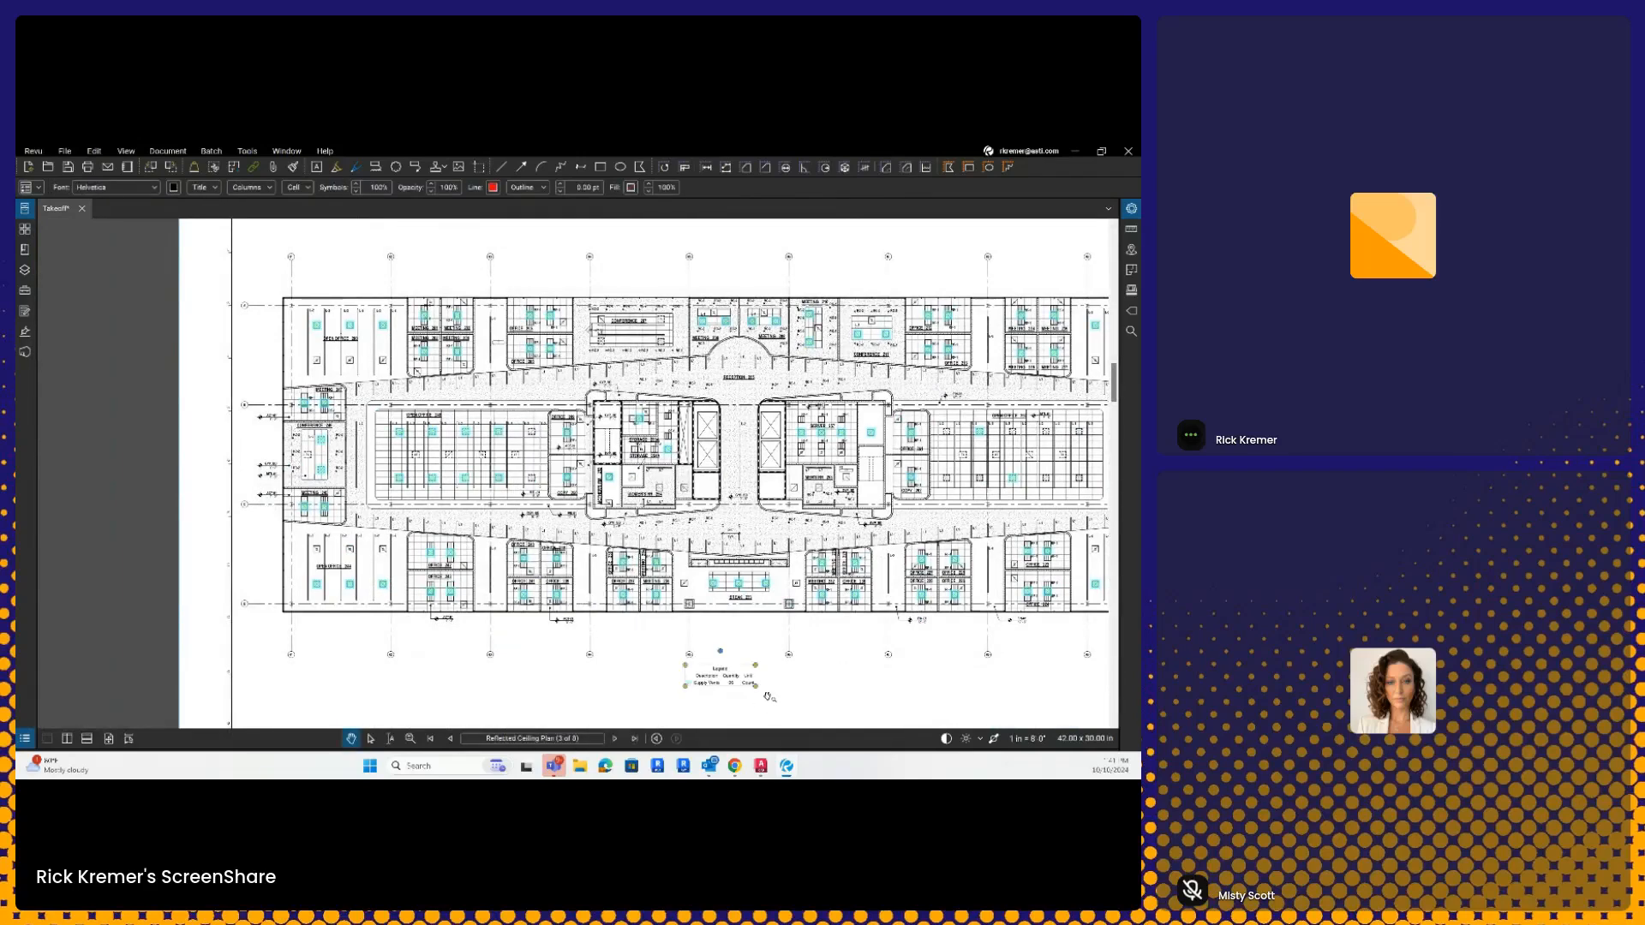
left_click(769, 696)
left_click(788, 707)
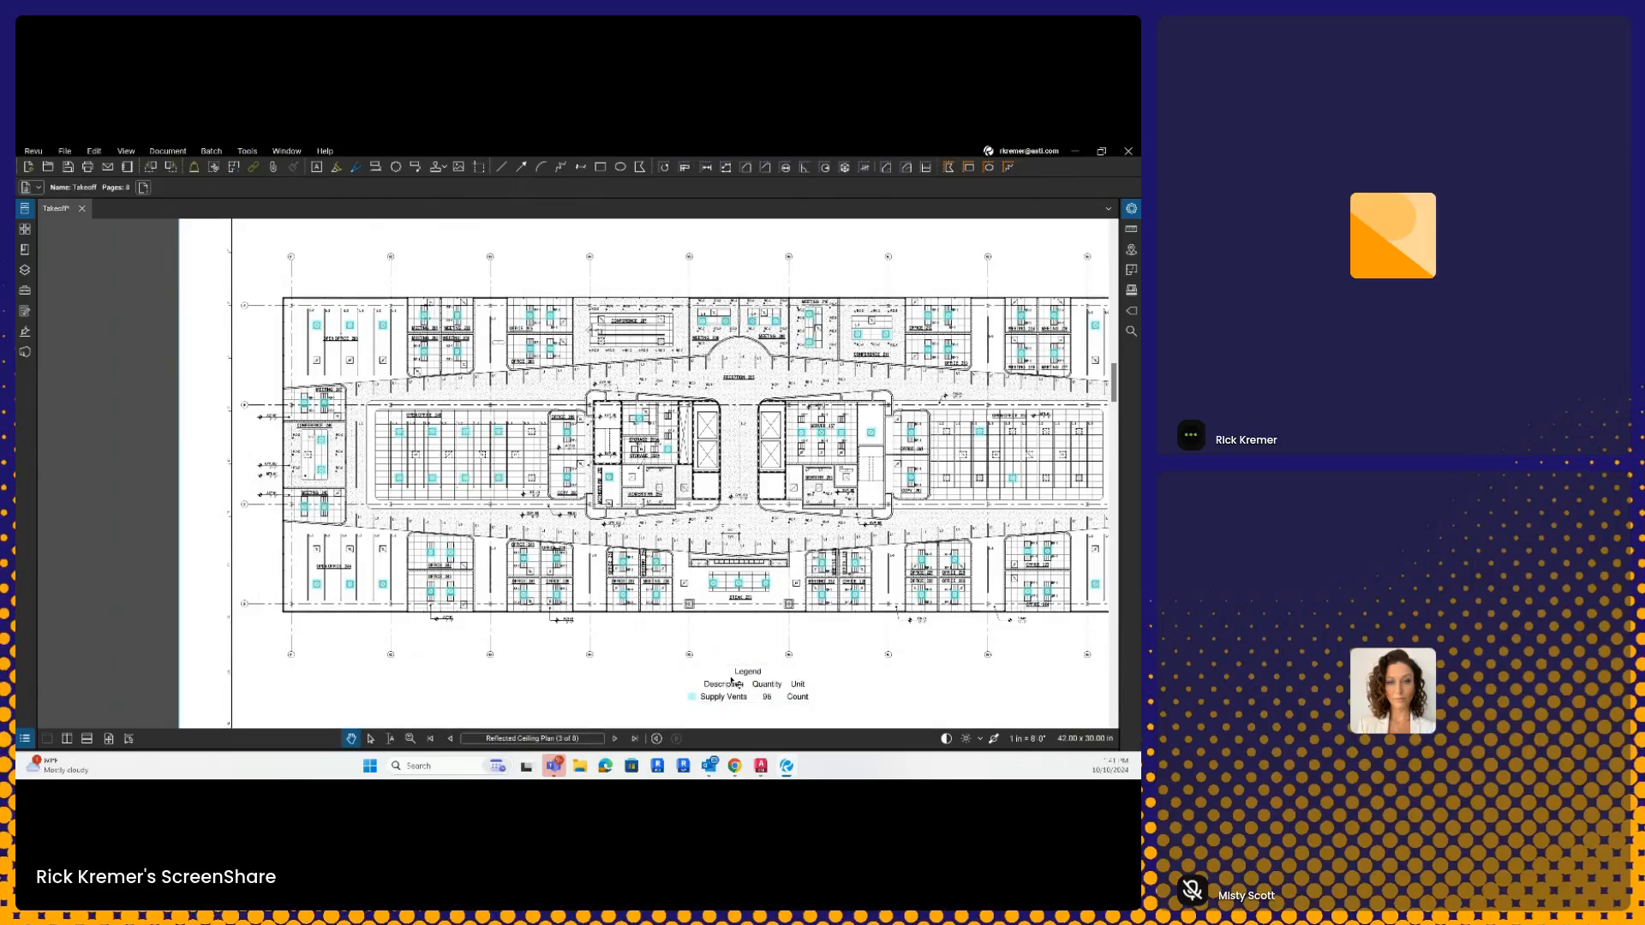
Step: Resume the Supply Vents count and mark the two remaining vents at the east end of Open Office 248
scroll(634, 604, "up", 5)
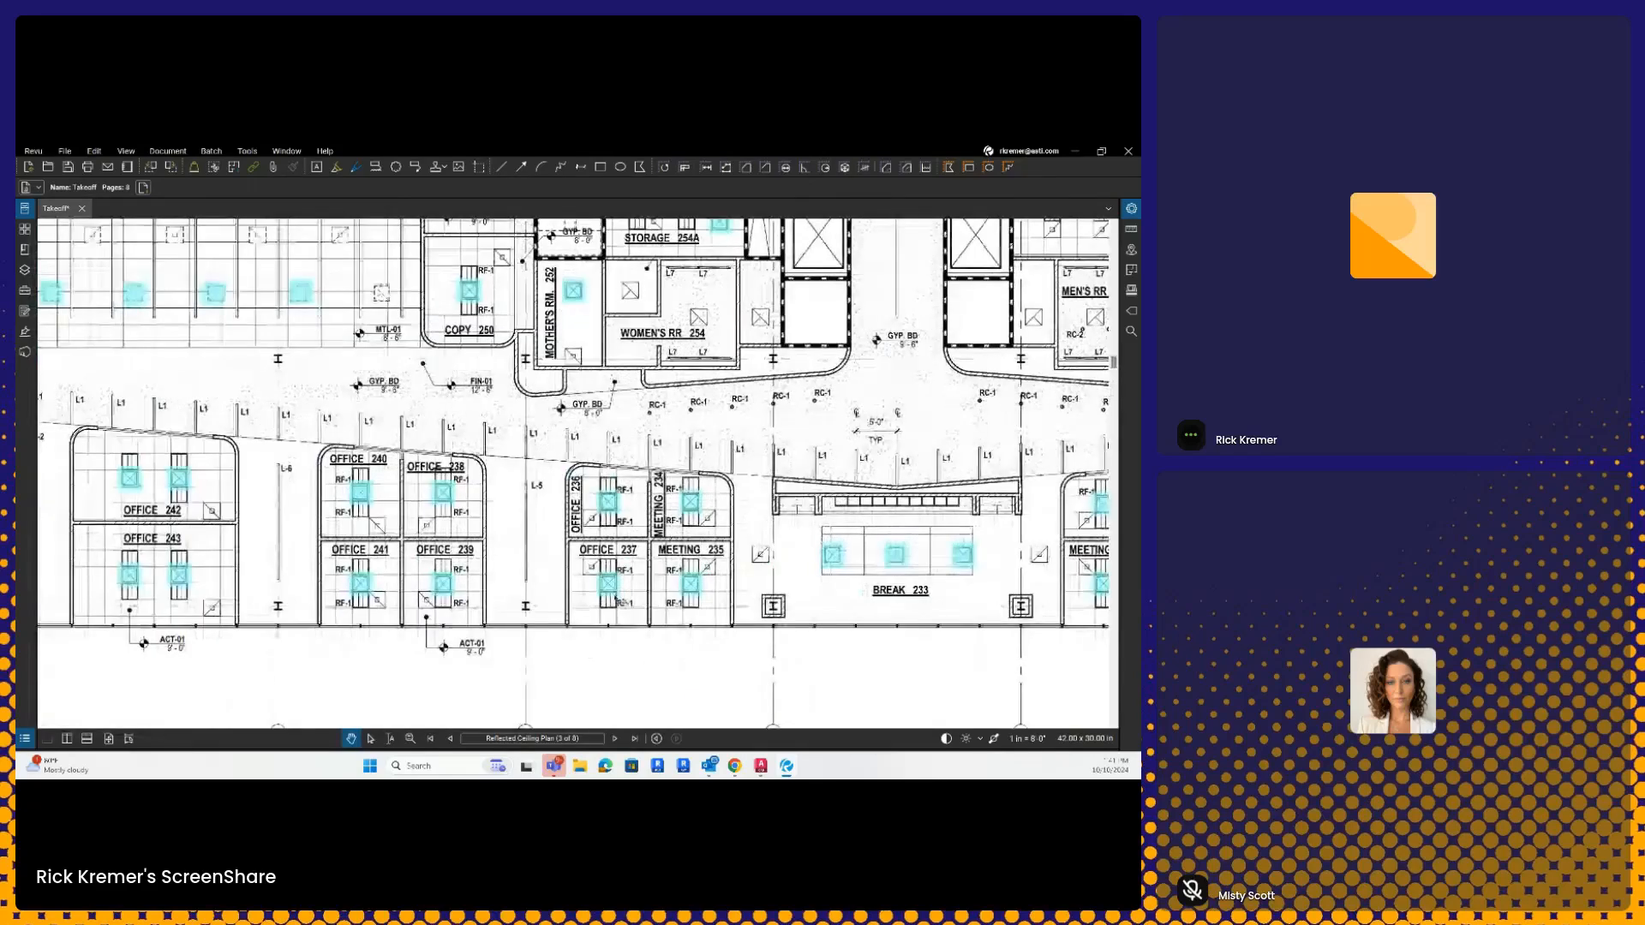
right_click(613, 584)
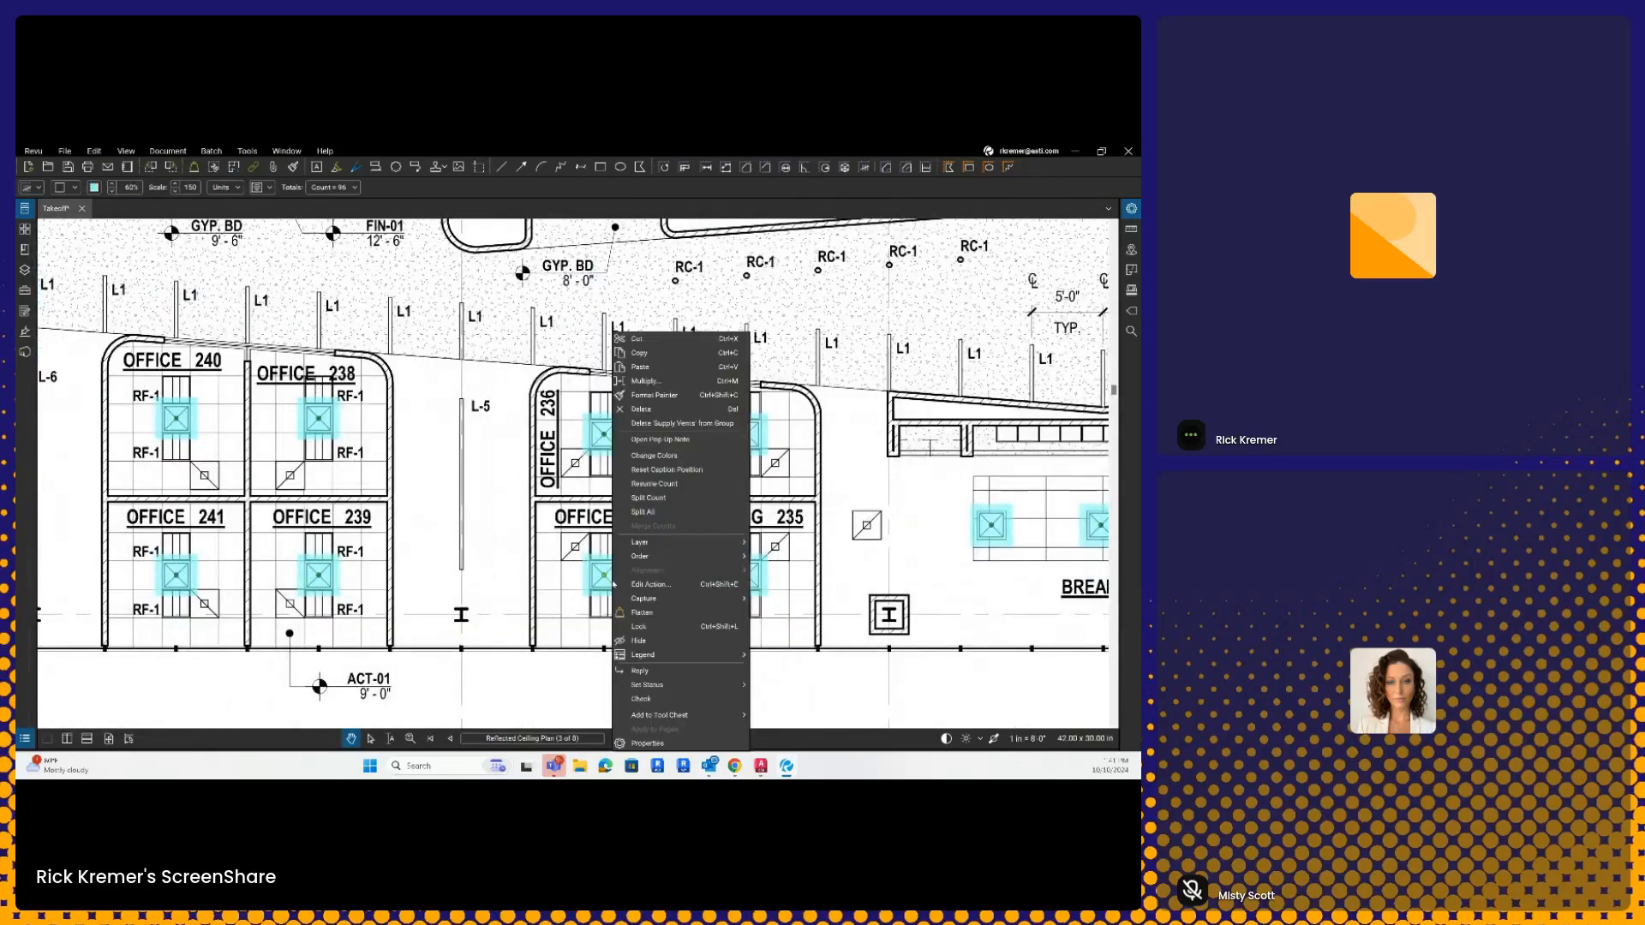
left_click(652, 484)
scroll(745, 402, "down", 3)
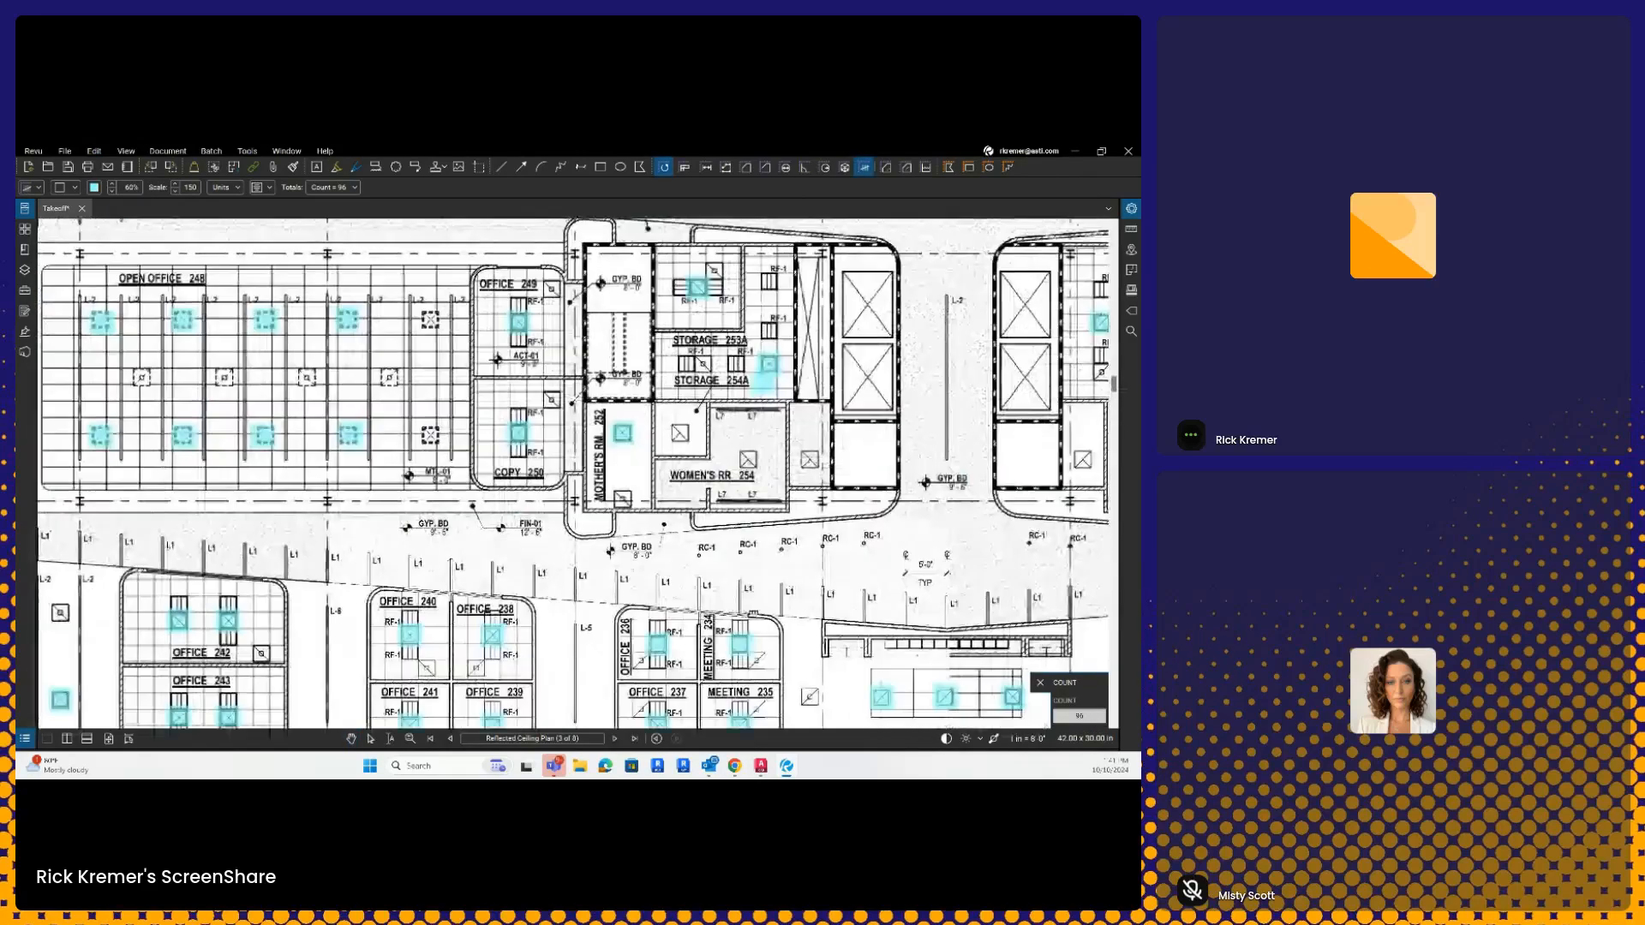
left_click(430, 320)
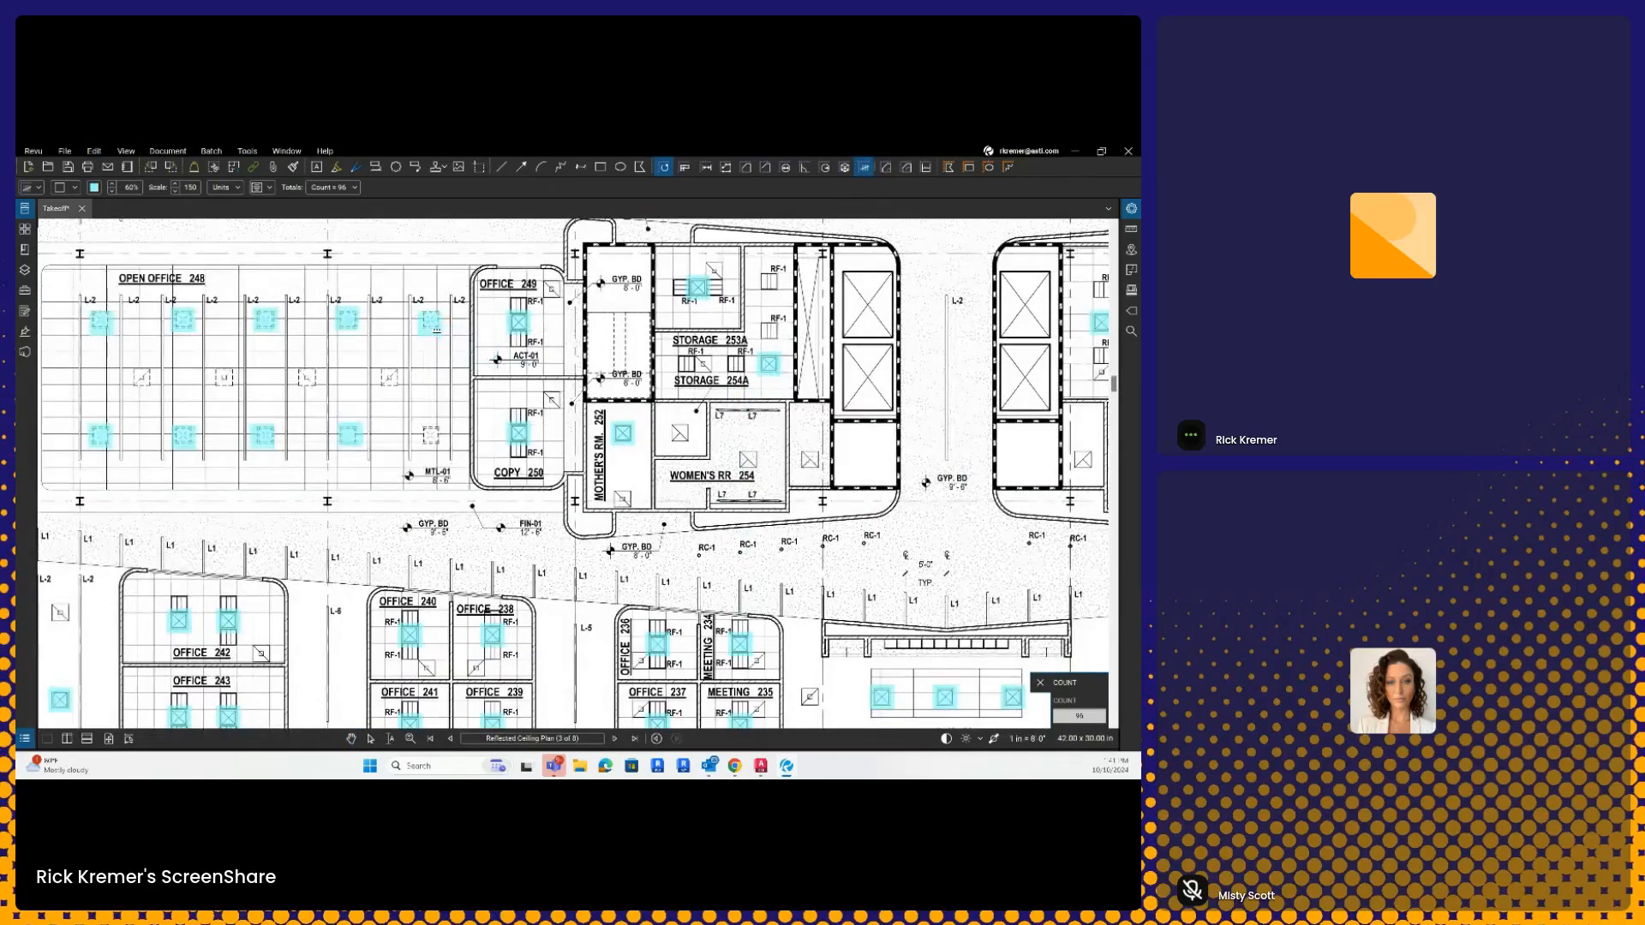
key("Escape")
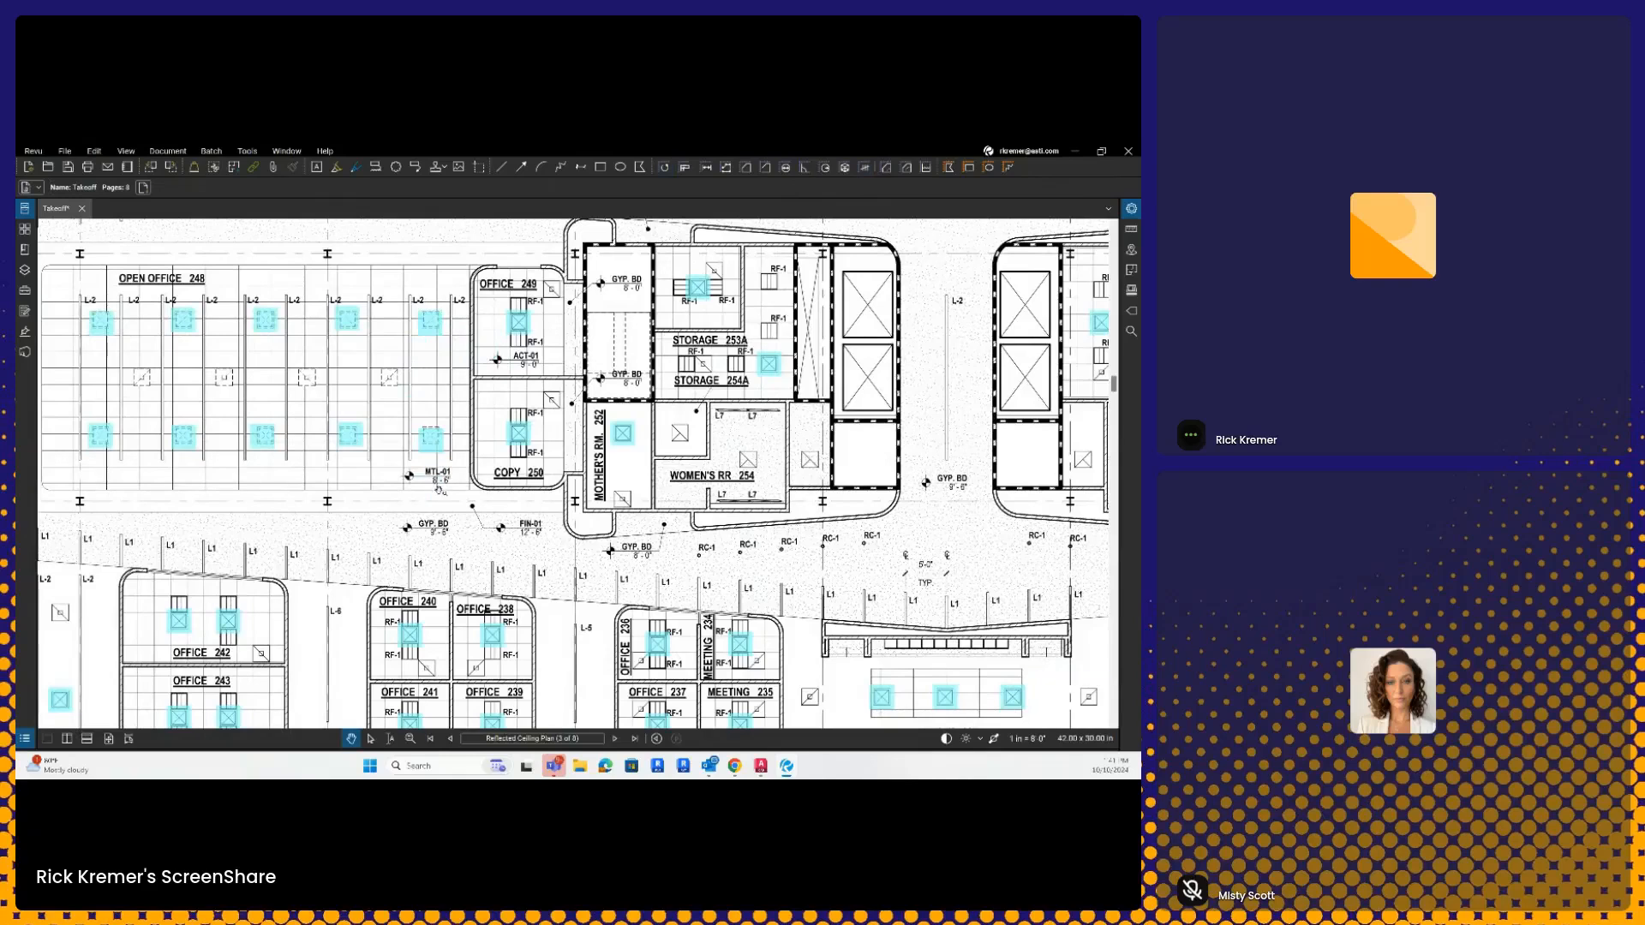
Step: Move the Supply Vents legend to the blank area above the ceiling plan and deselect it
scroll(480, 514, "down", 3)
scroll(698, 693, "down", 3)
left_click_drag(699, 693, 742, 413)
left_click(221, 435)
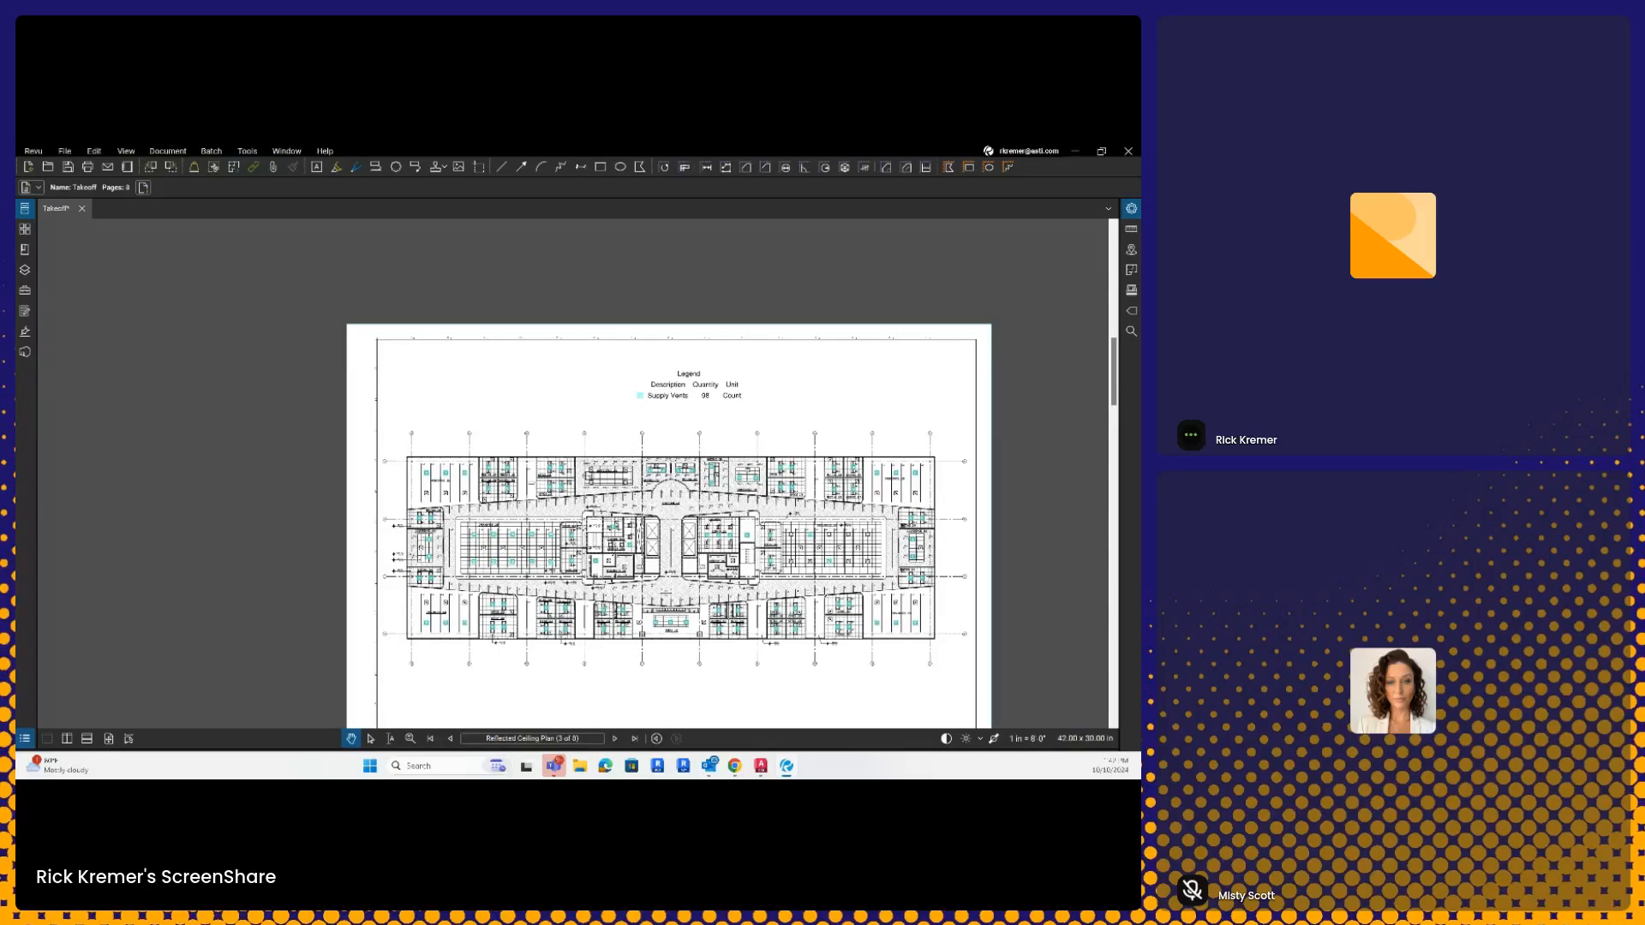
scroll(454, 381, "up", 3)
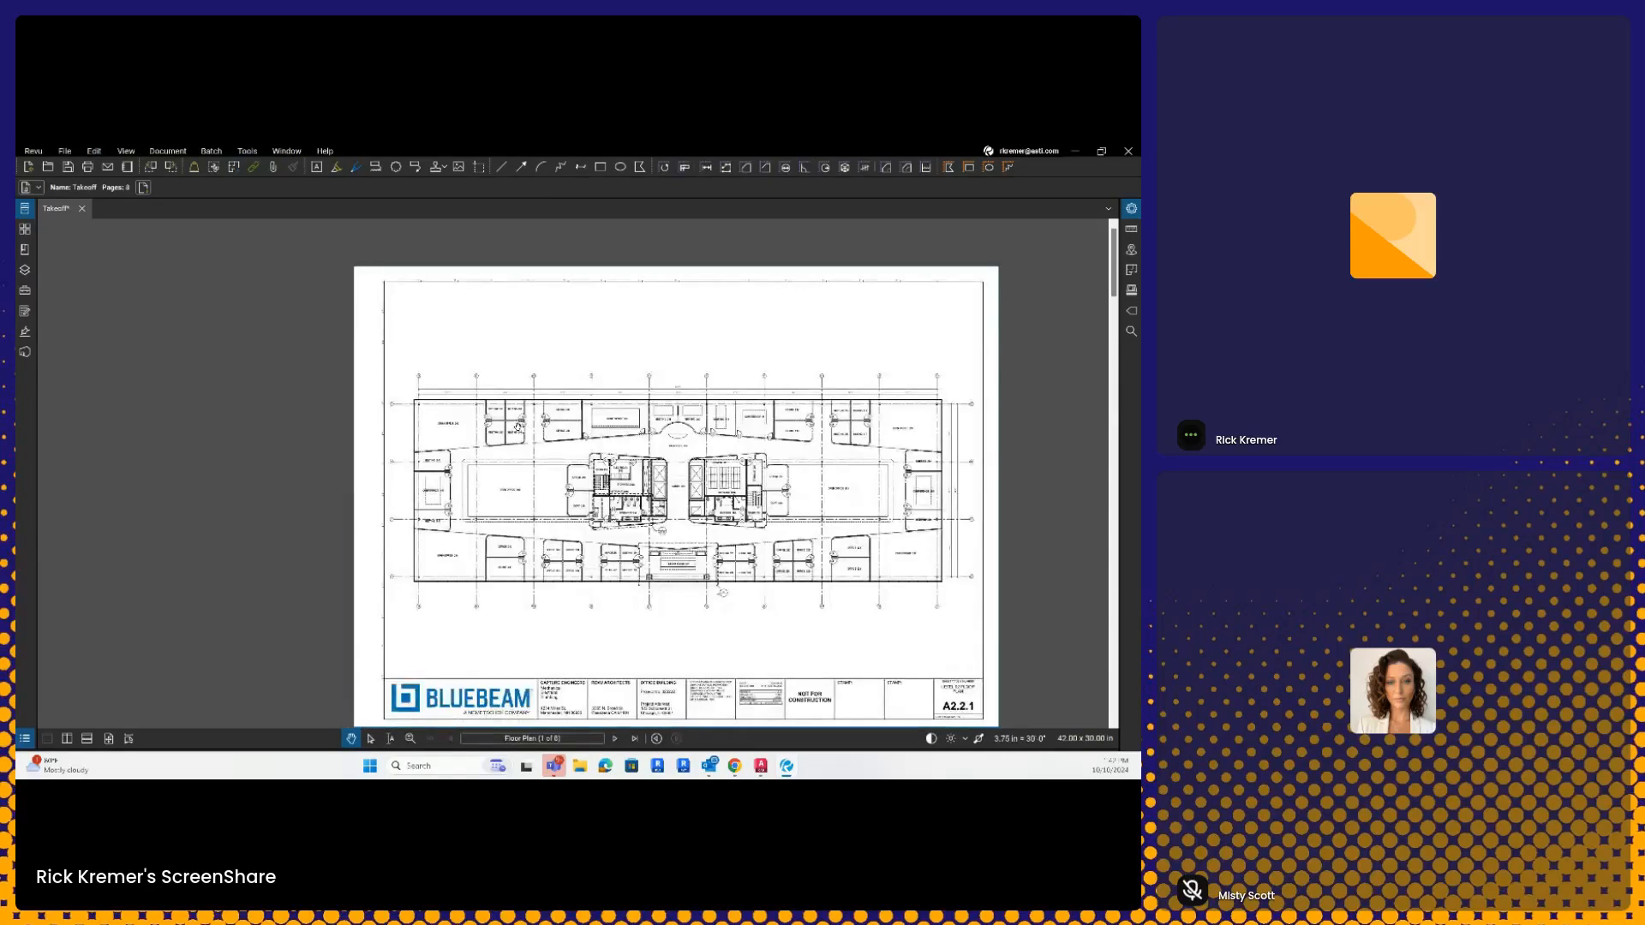
scroll(523, 412, "down", 3)
scroll(549, 377, "up", 2)
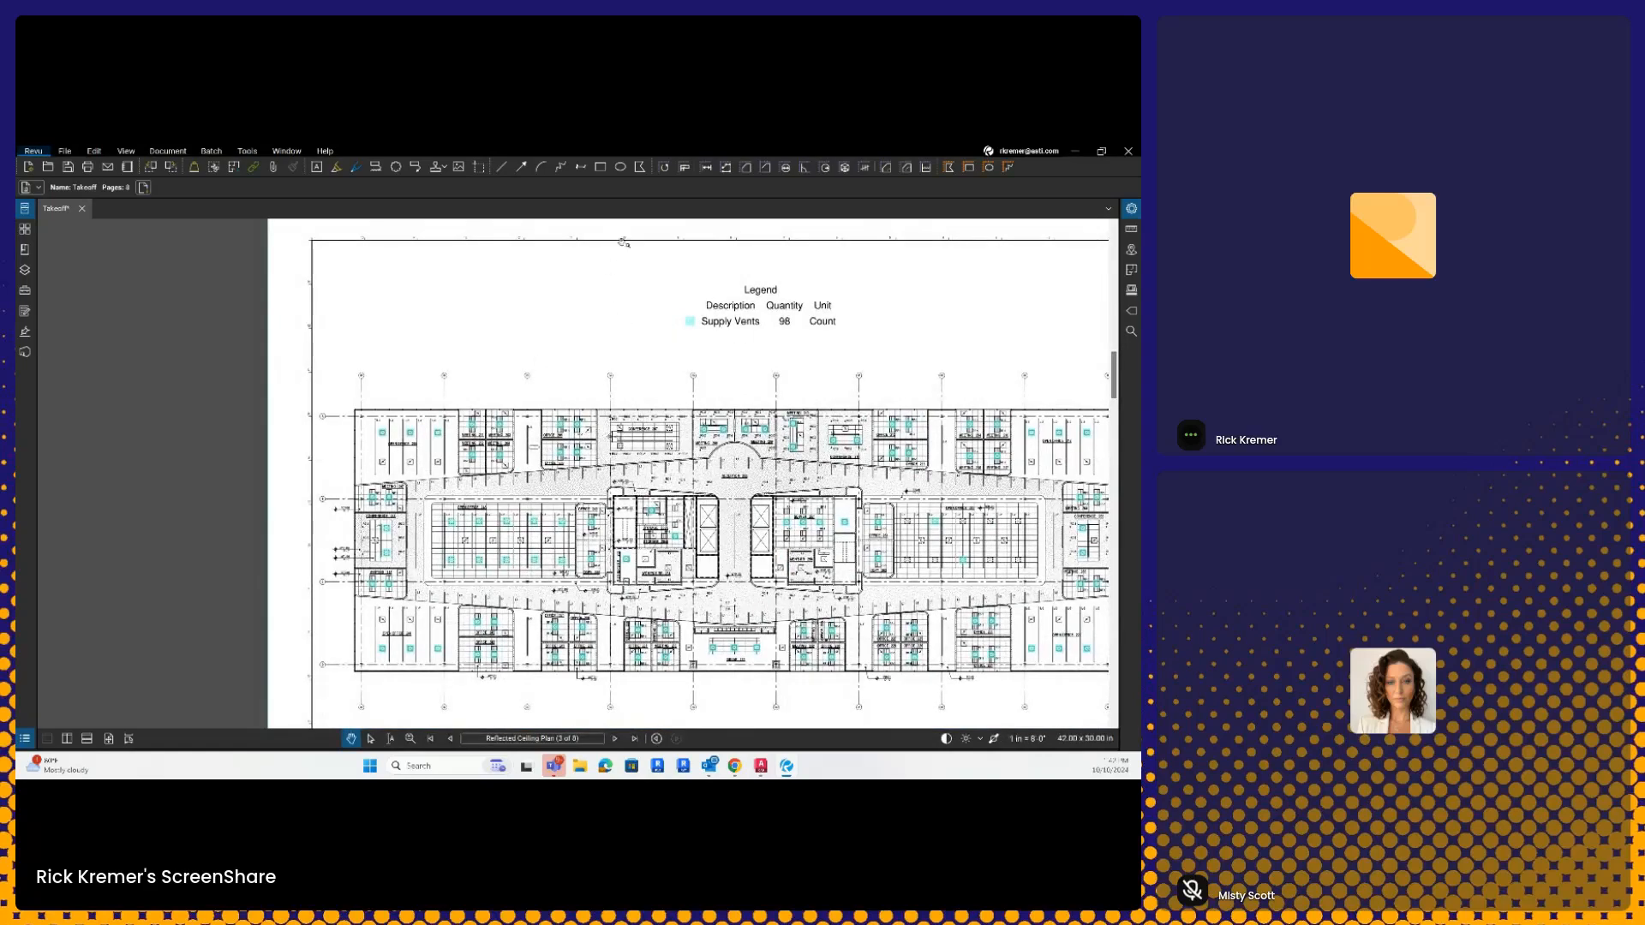
Step: Draw a small rectangle in the blank area above the ceiling plan, reduce its size and fill it with yellow
left_click(600, 168)
left_click_drag(563, 336, 581, 350)
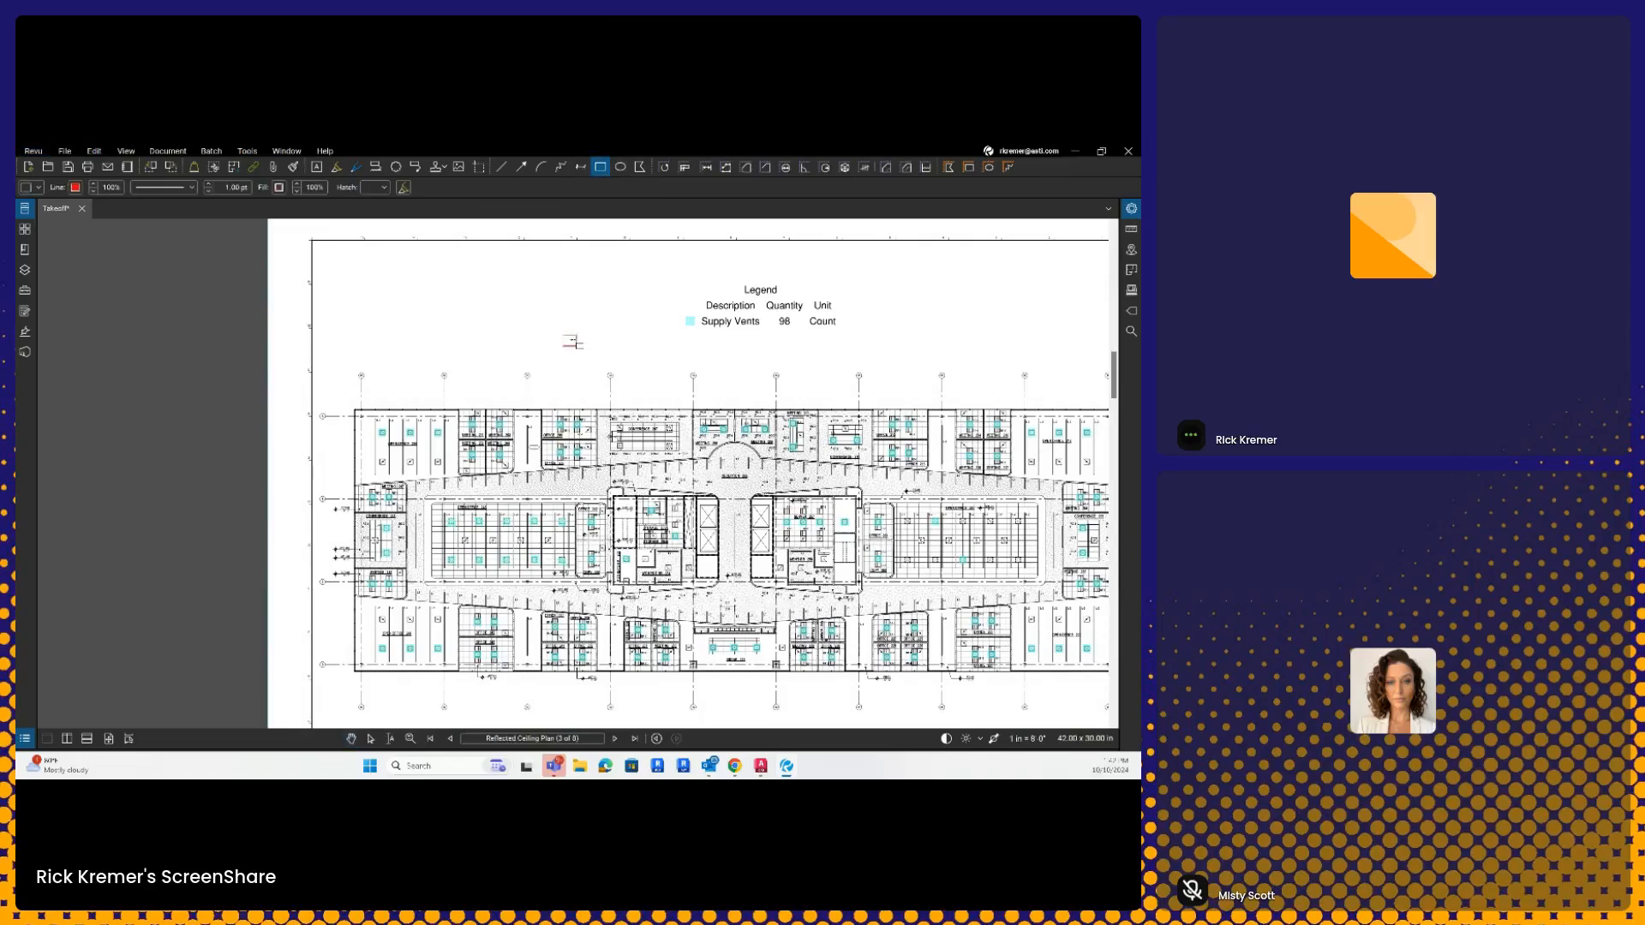
scroll(574, 352, "up", 5)
left_click(573, 355)
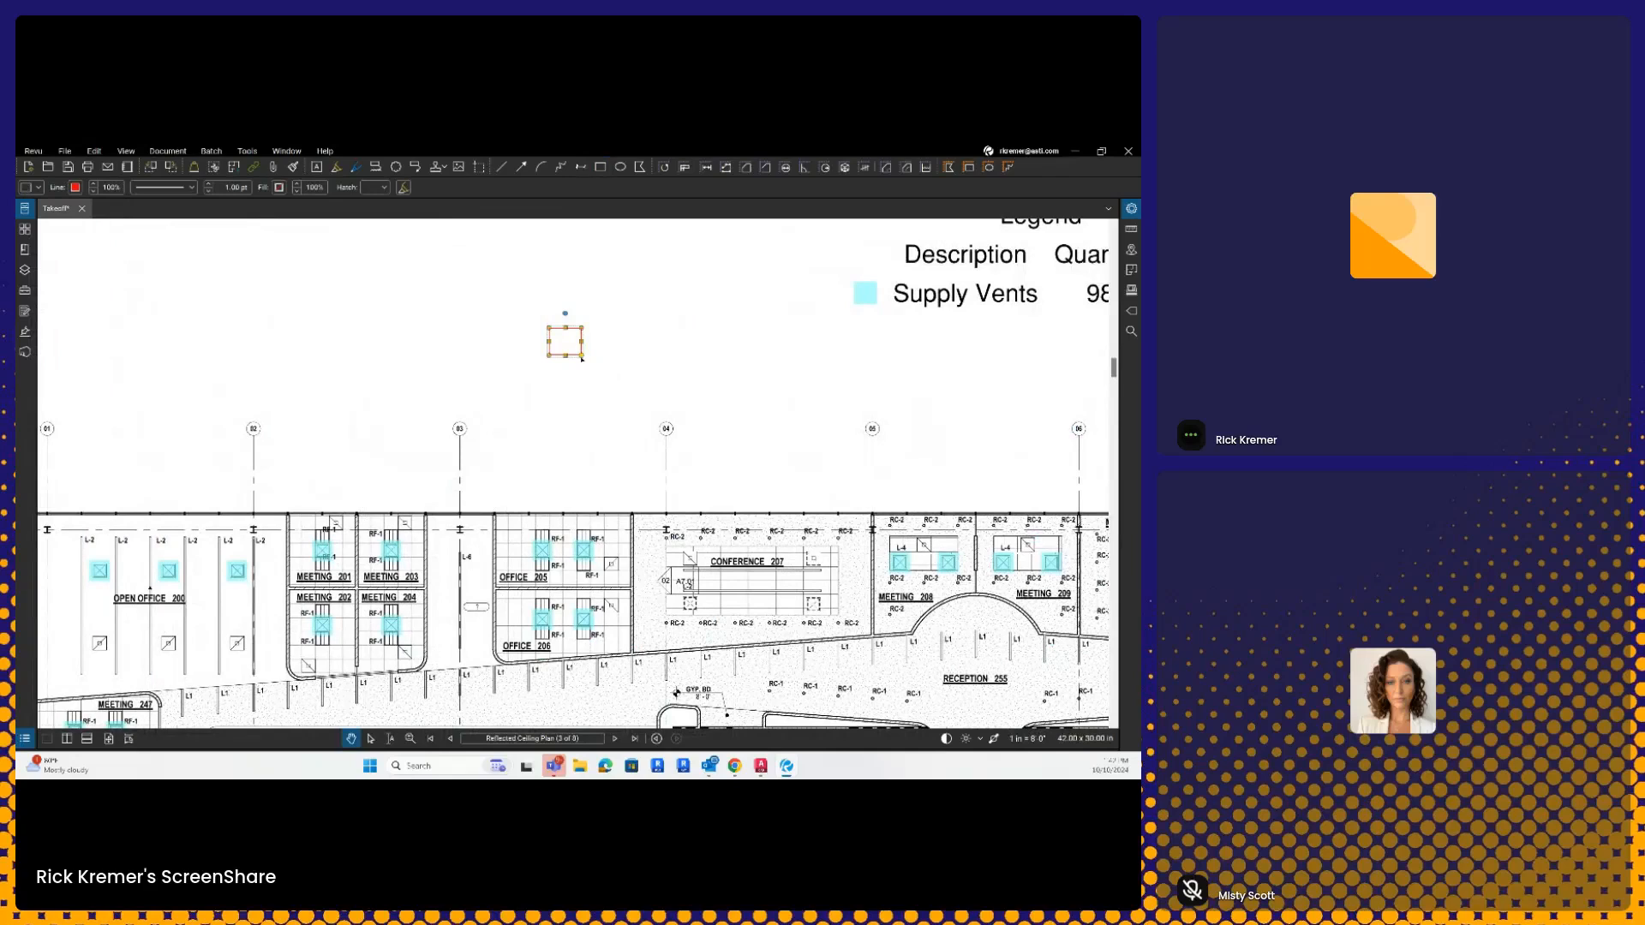
left_click_drag(582, 354, 569, 347)
left_click(279, 187)
left_click(297, 206)
left_click(542, 220)
Step: Draw a horizontal and a vertical red line crossing through the centre of the yellow rectangle
key("l")
left_click(560, 356)
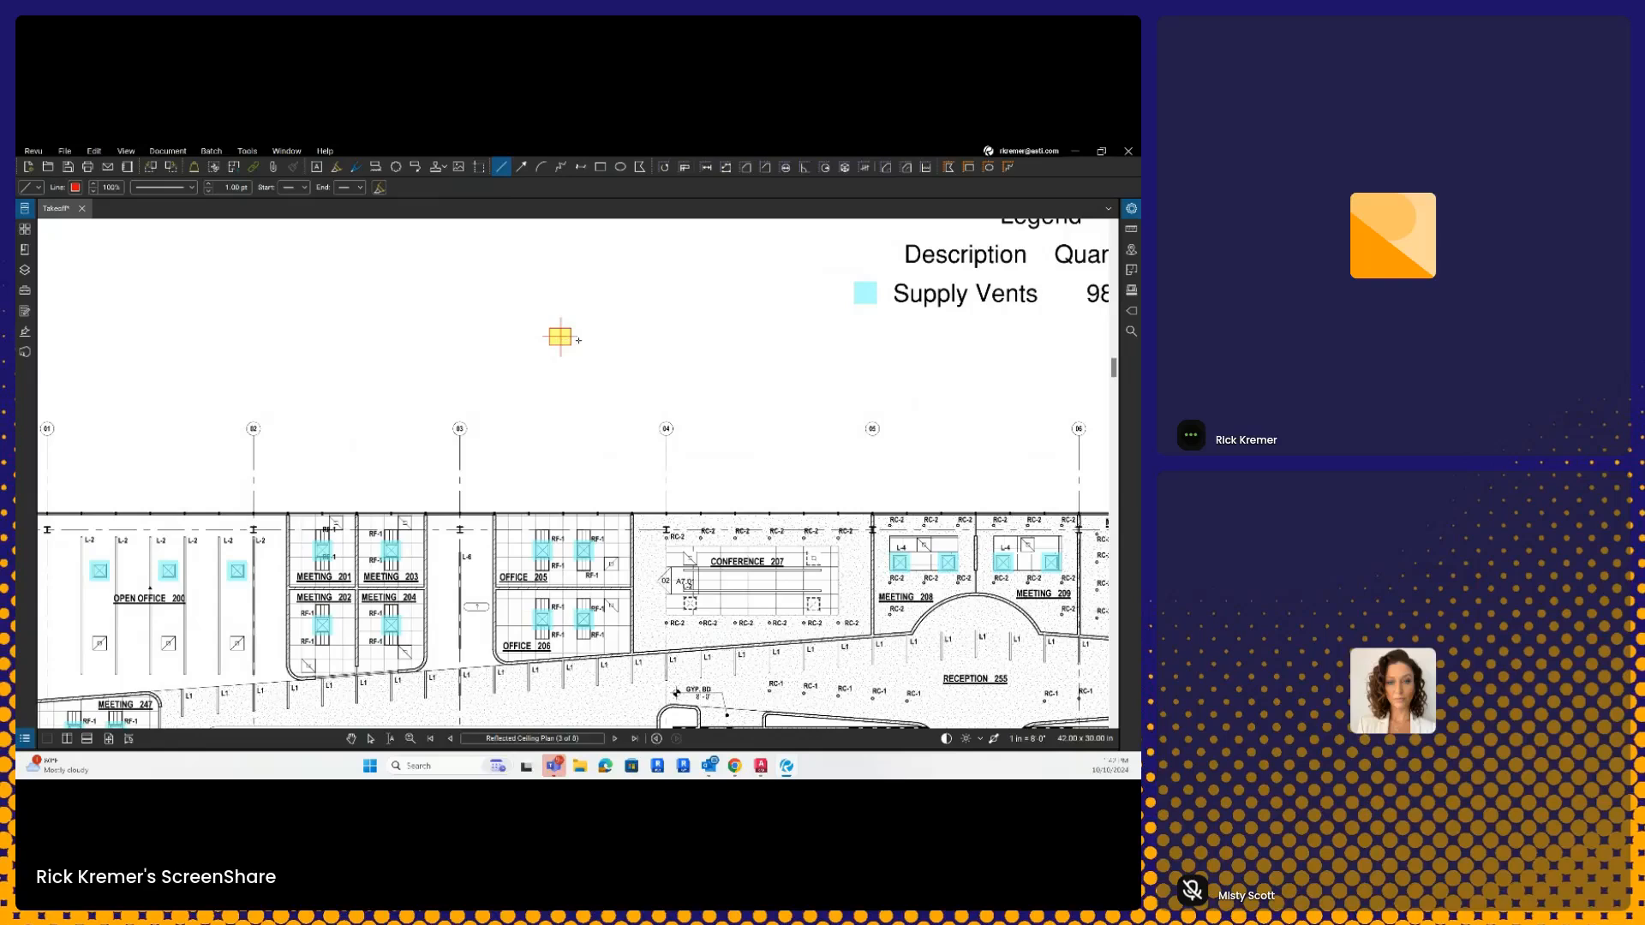
key("Escape")
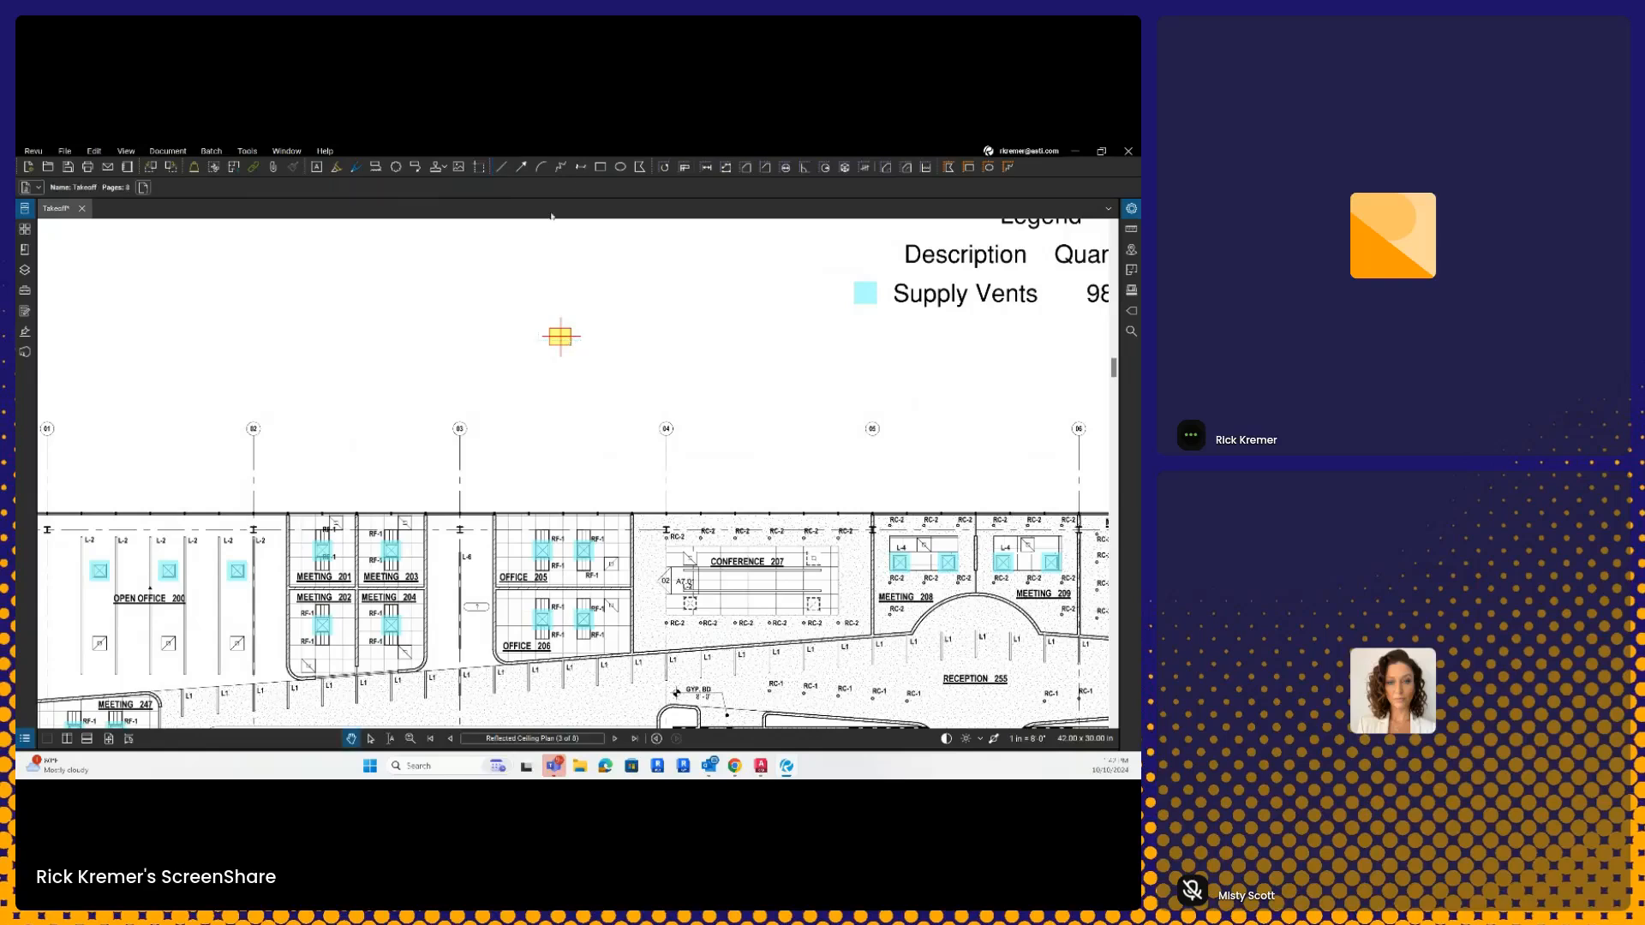
Step: Add a small circle in the lower-right part of the yellow rectangle and group all the shapes into one symbol
left_click(618, 168)
scroll(565, 342, "up", 3)
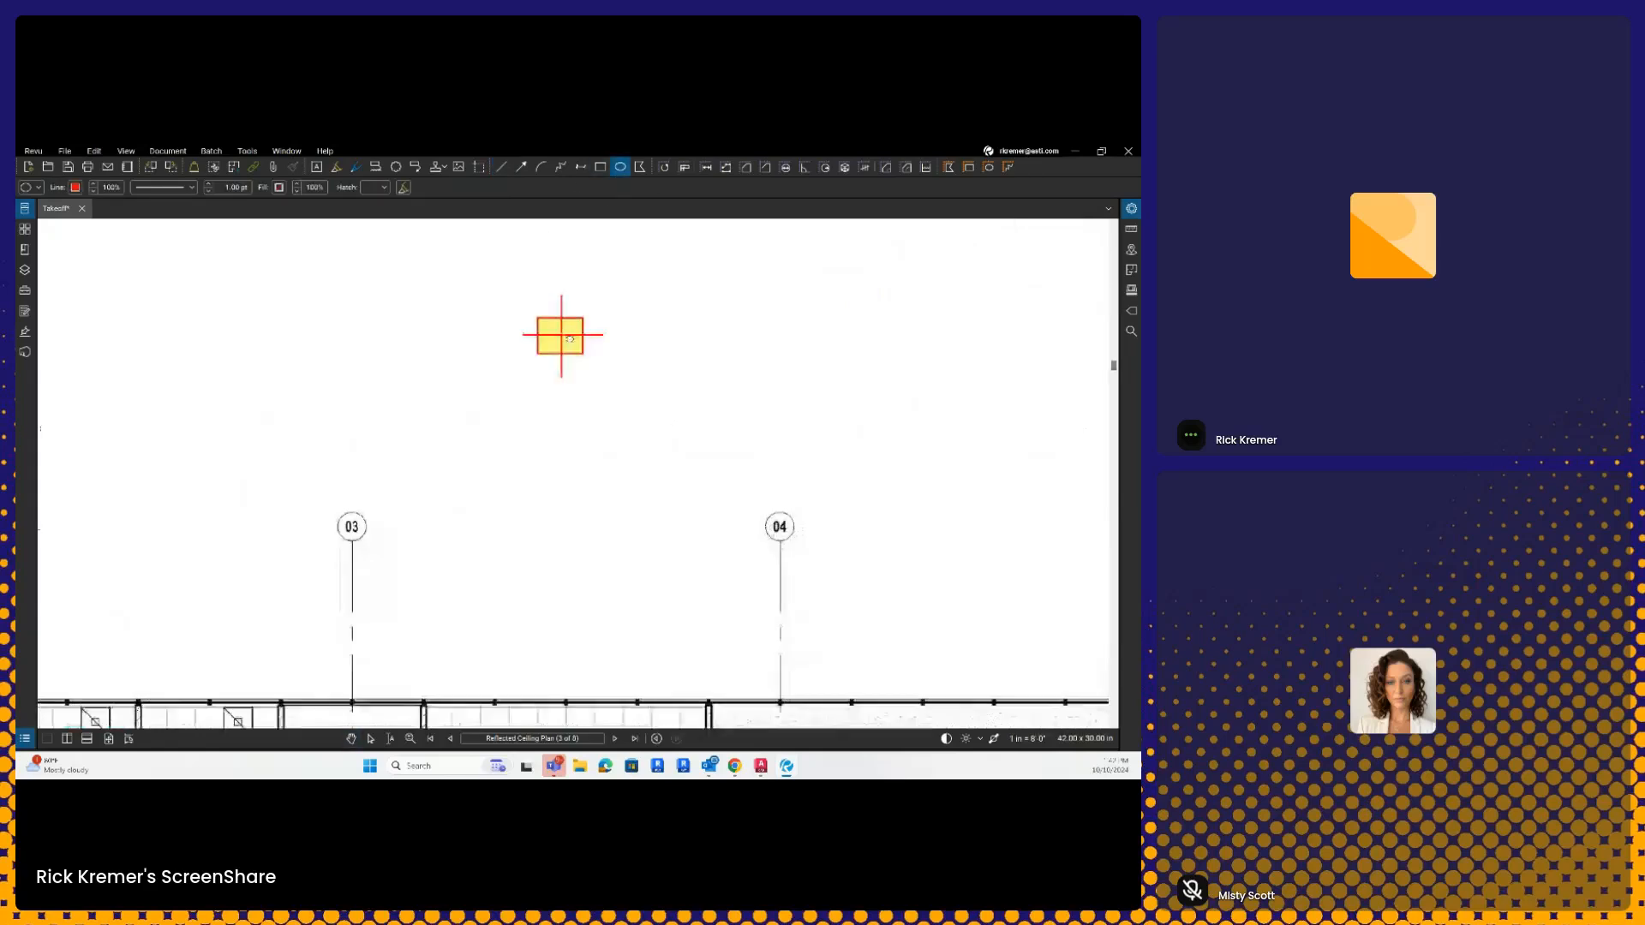
left_click_drag(563, 337, 600, 404)
scroll(583, 430, "down", 2)
left_click_drag(592, 397, 702, 507)
right_click(645, 450)
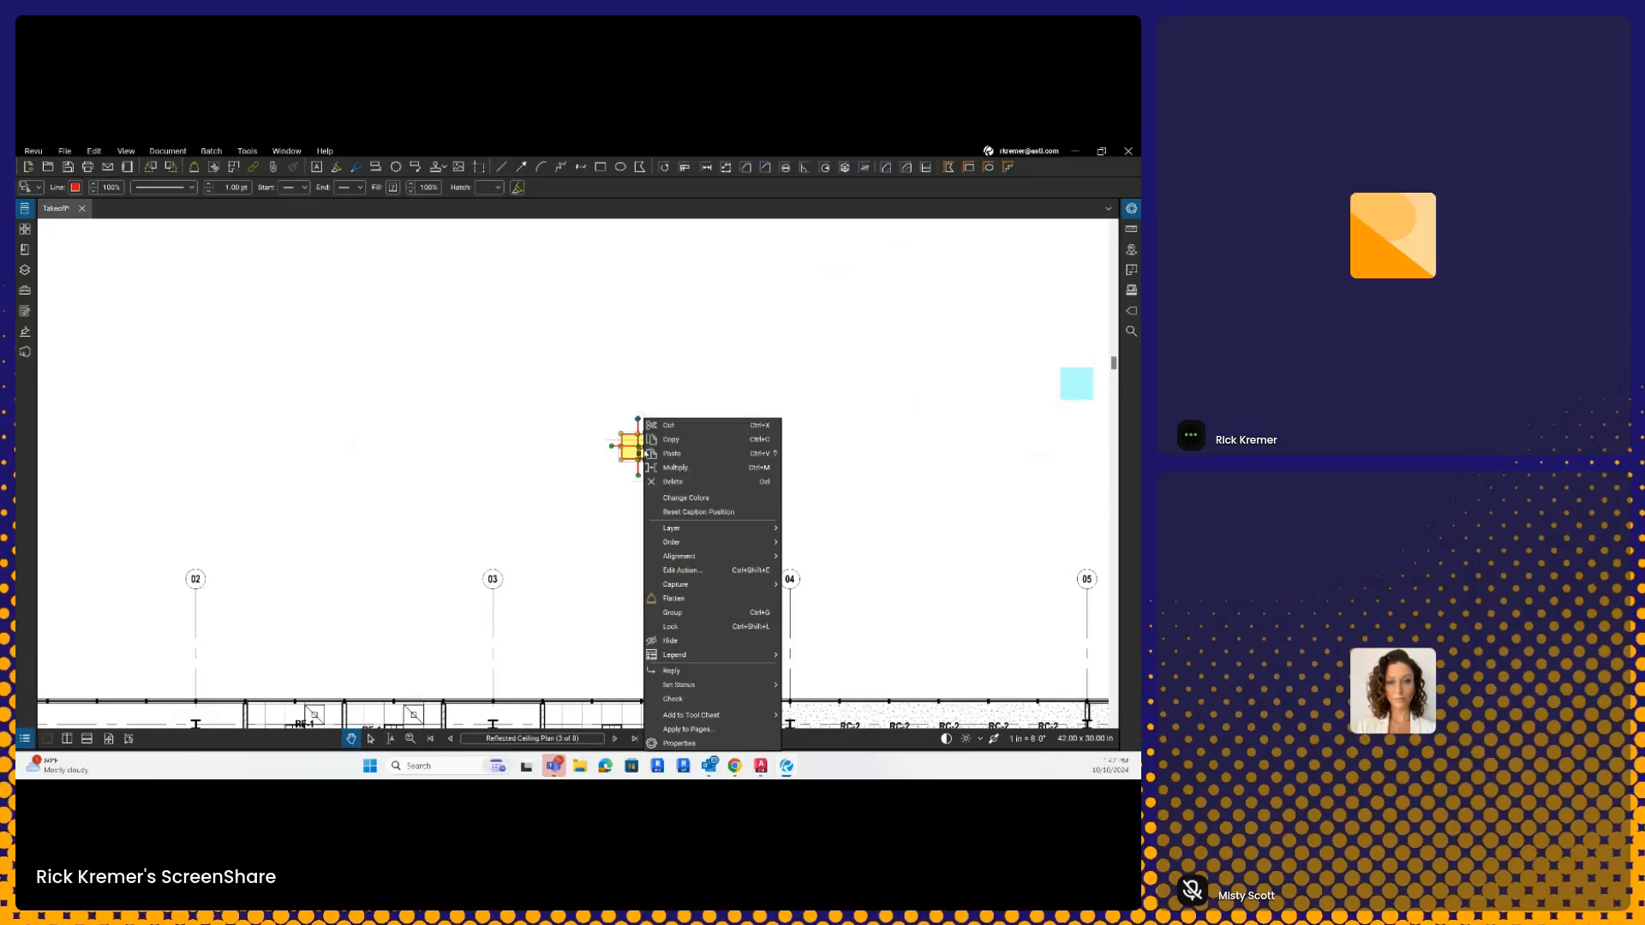
left_click(691, 615)
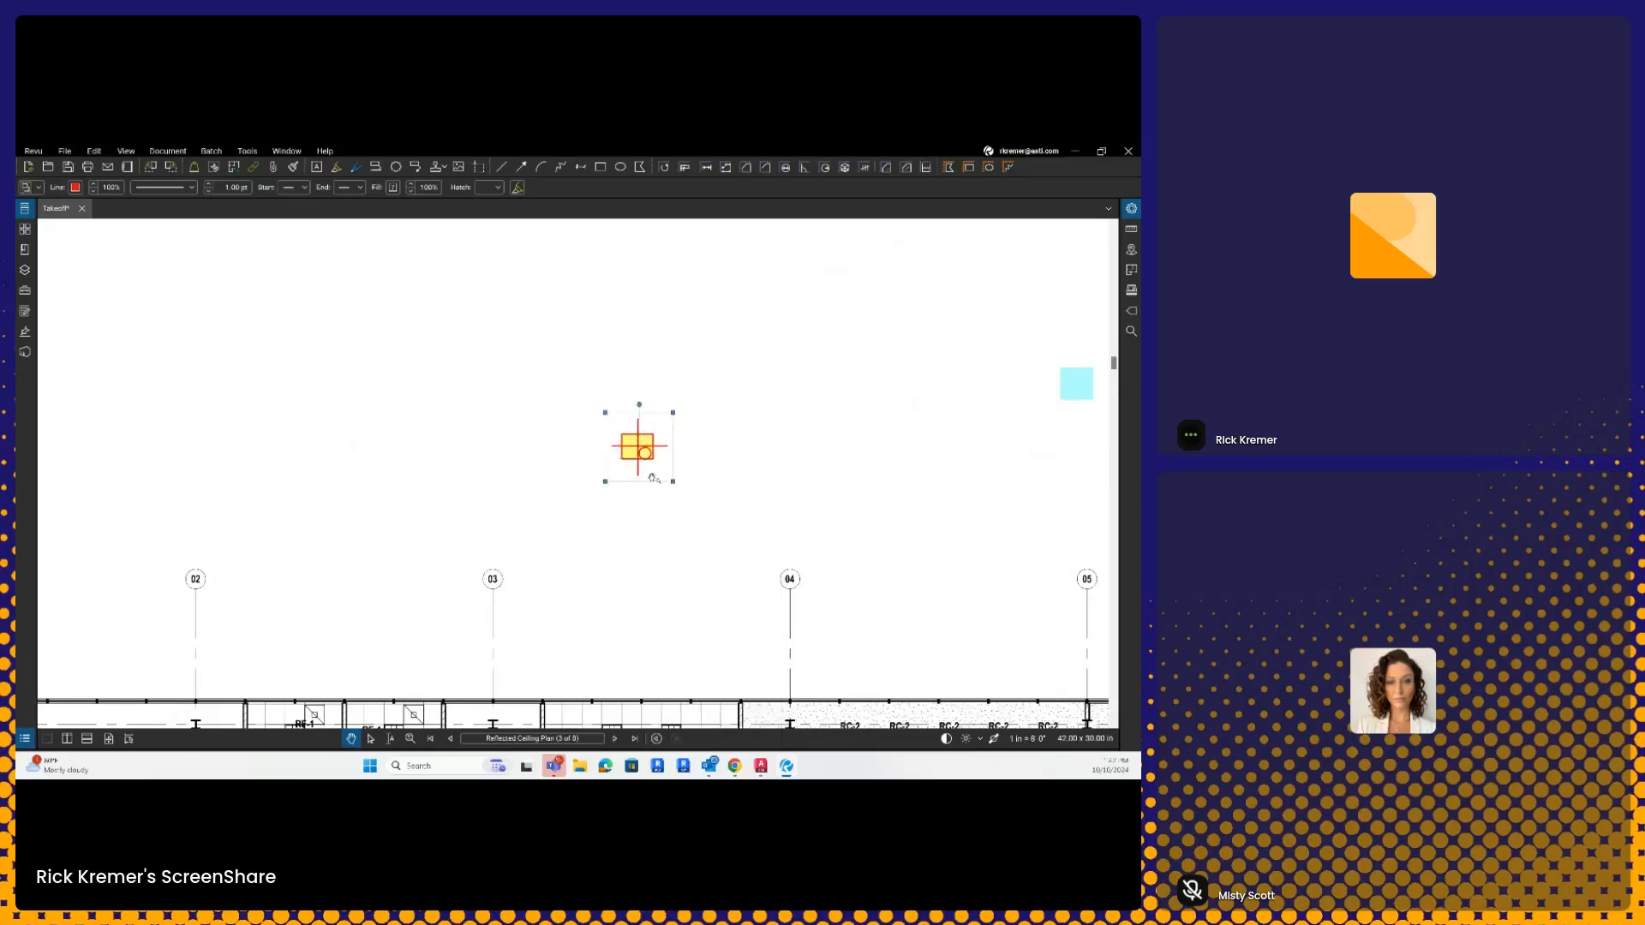
Step: Add the grouped symbol to the Architect Review tool set
right_click(634, 450)
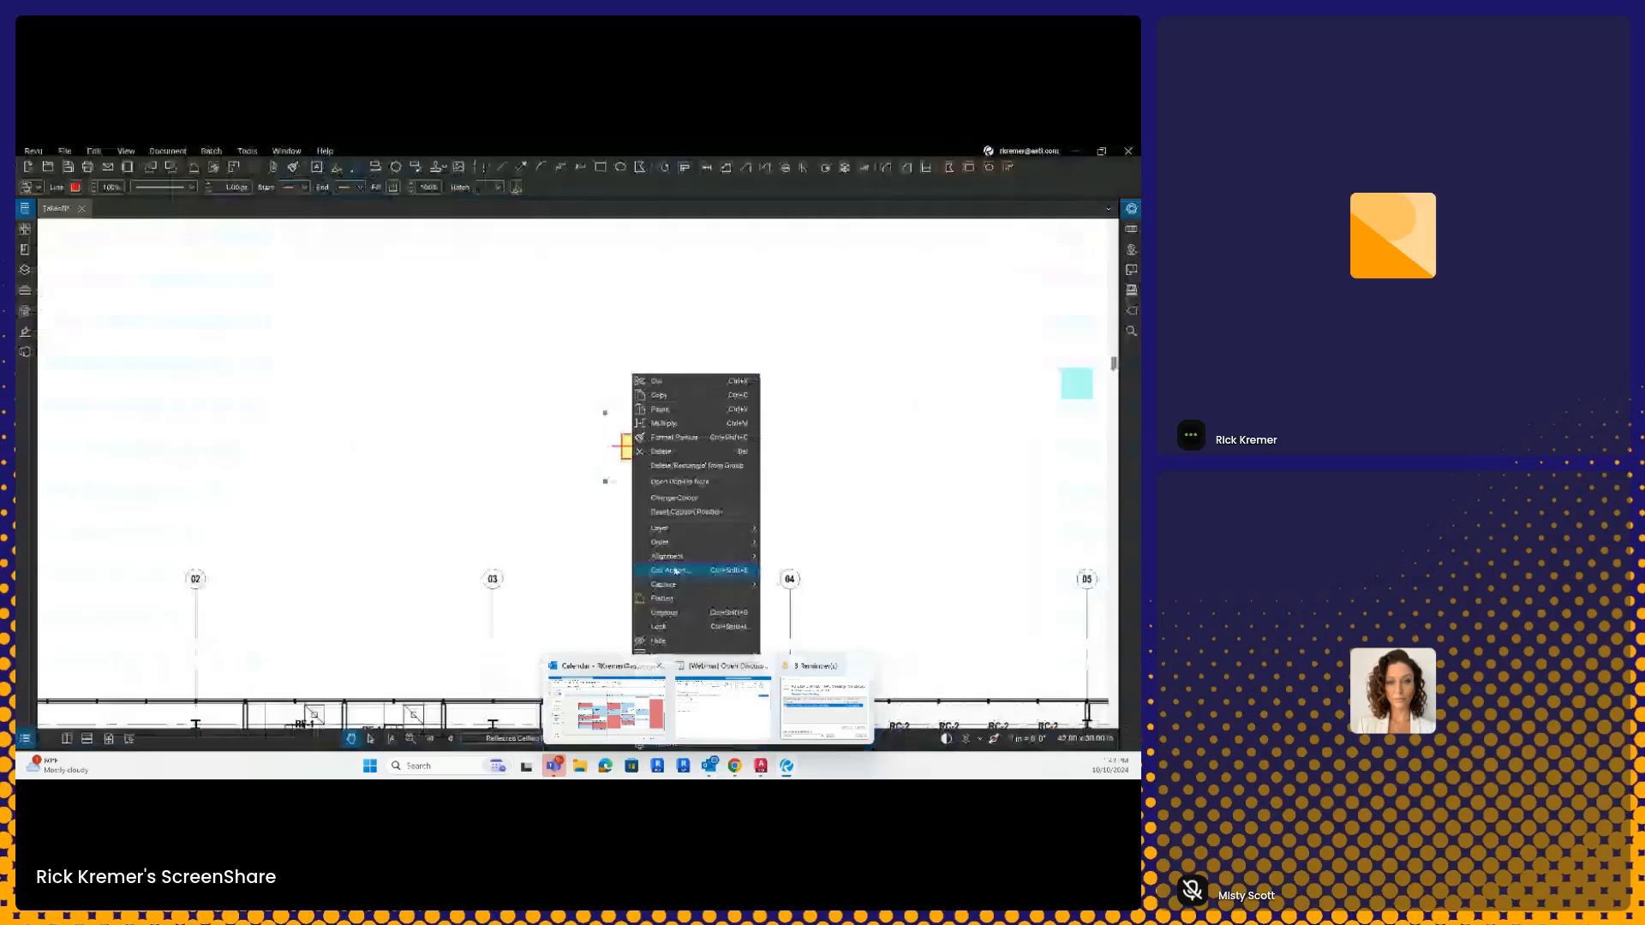
key("Escape")
right_click(641, 454)
mouse_move(694, 713)
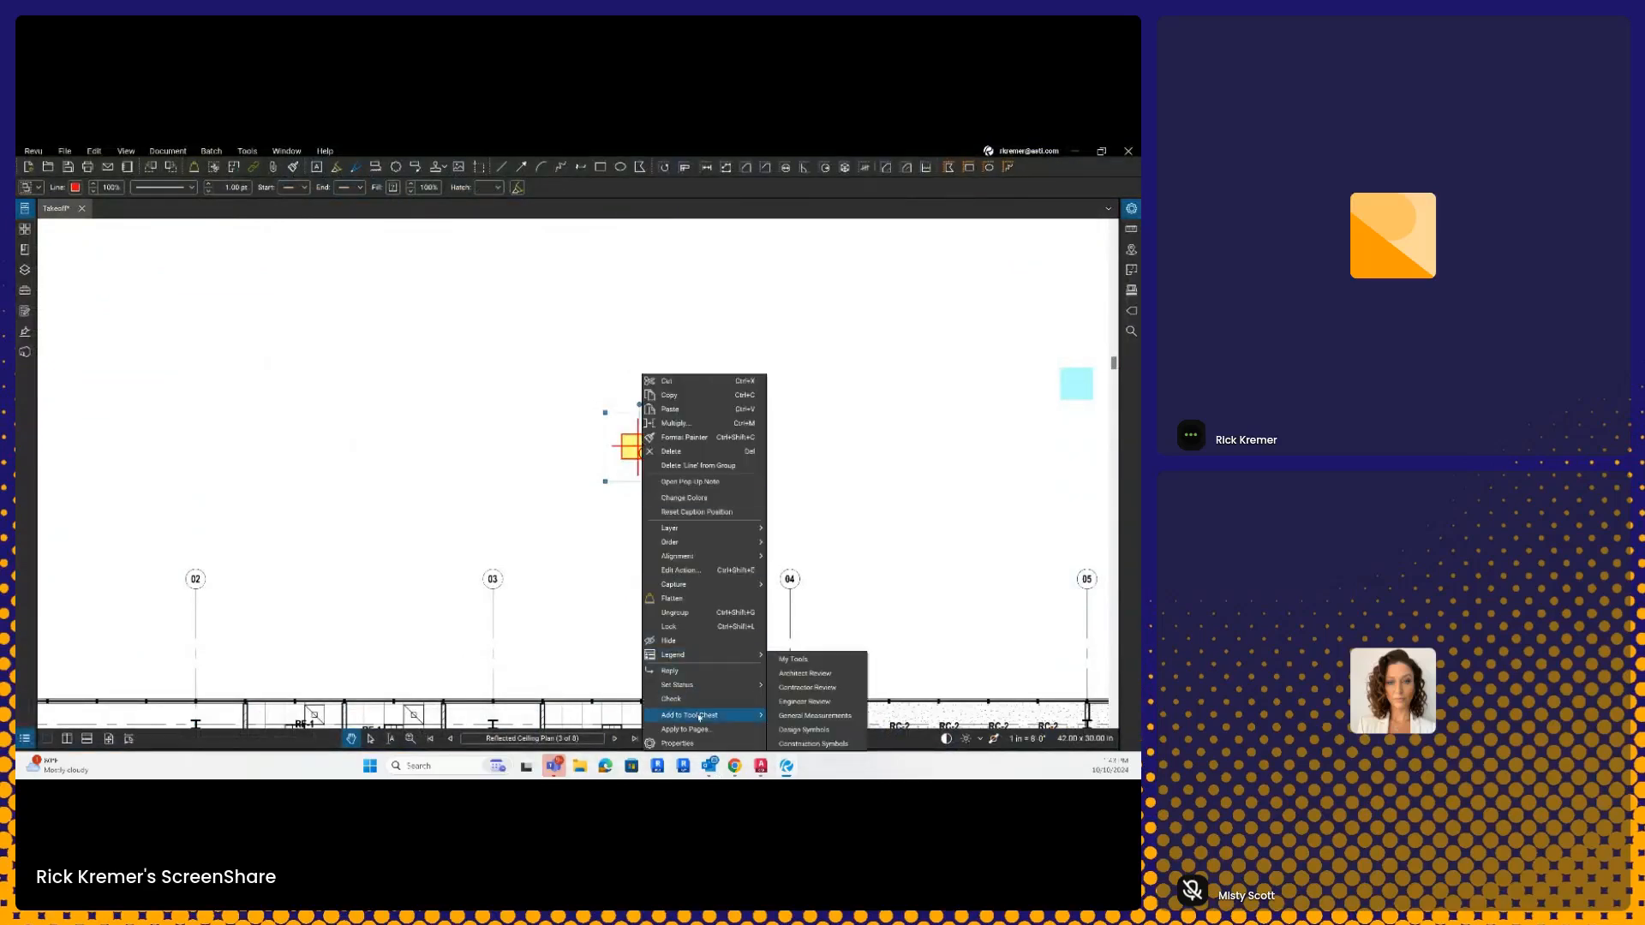
left_click(805, 673)
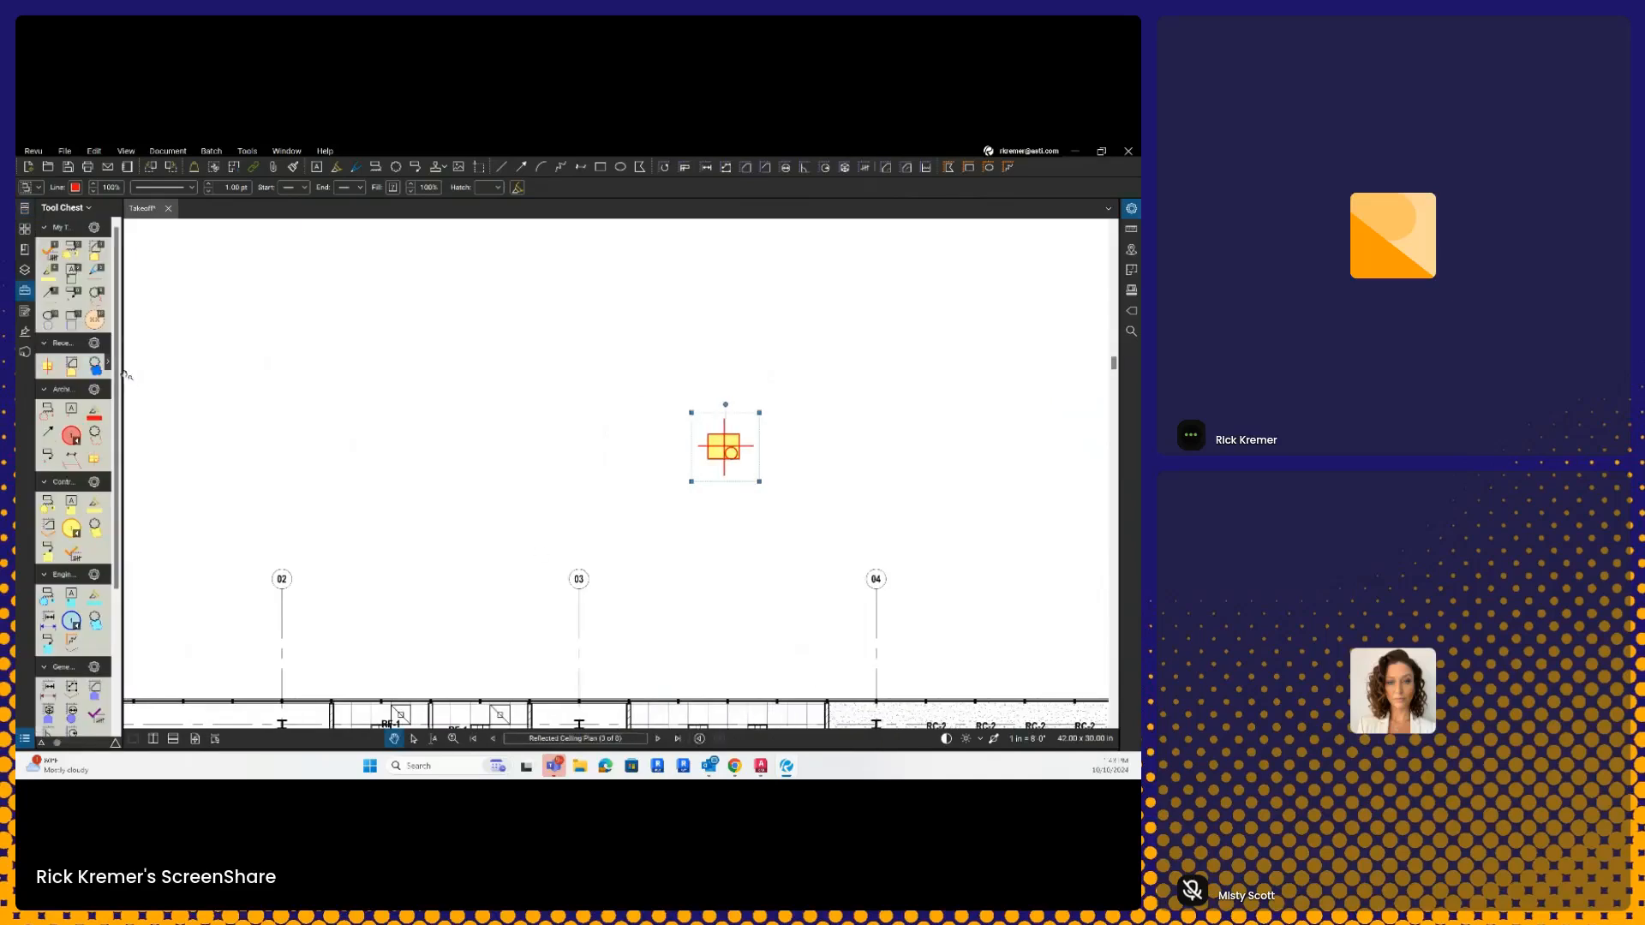
Step: List the Architect Review tools in detail in a wider Tool Chest and create a count tool from the group symbol
left_click_drag(137, 375, 379, 406)
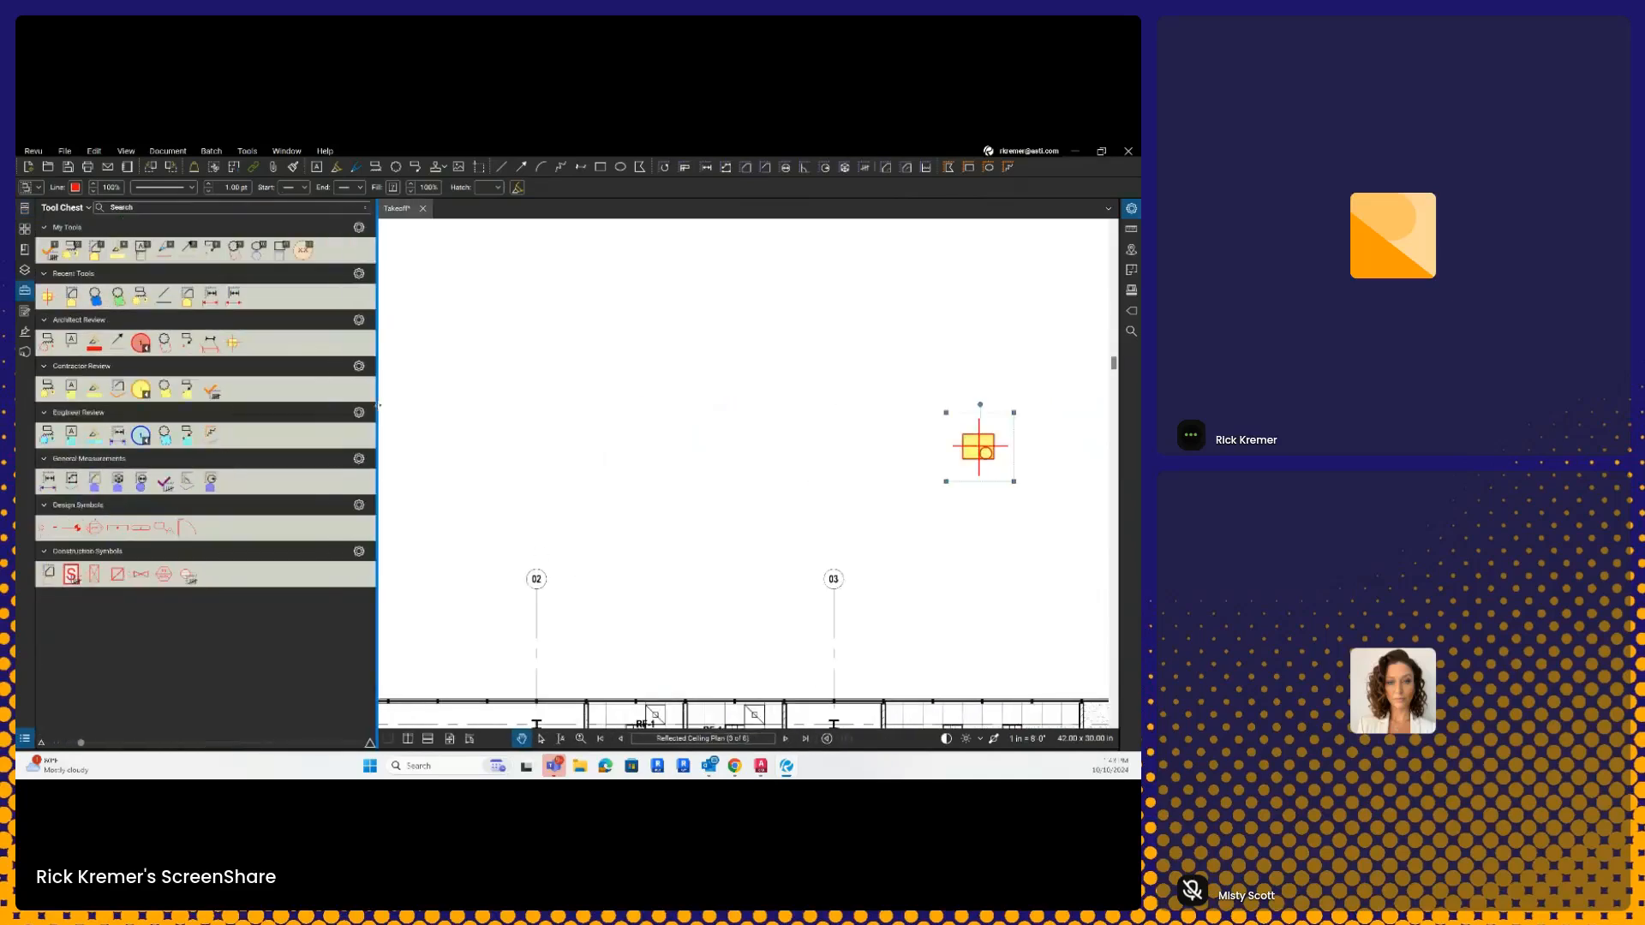
left_click(359, 321)
left_click(382, 352)
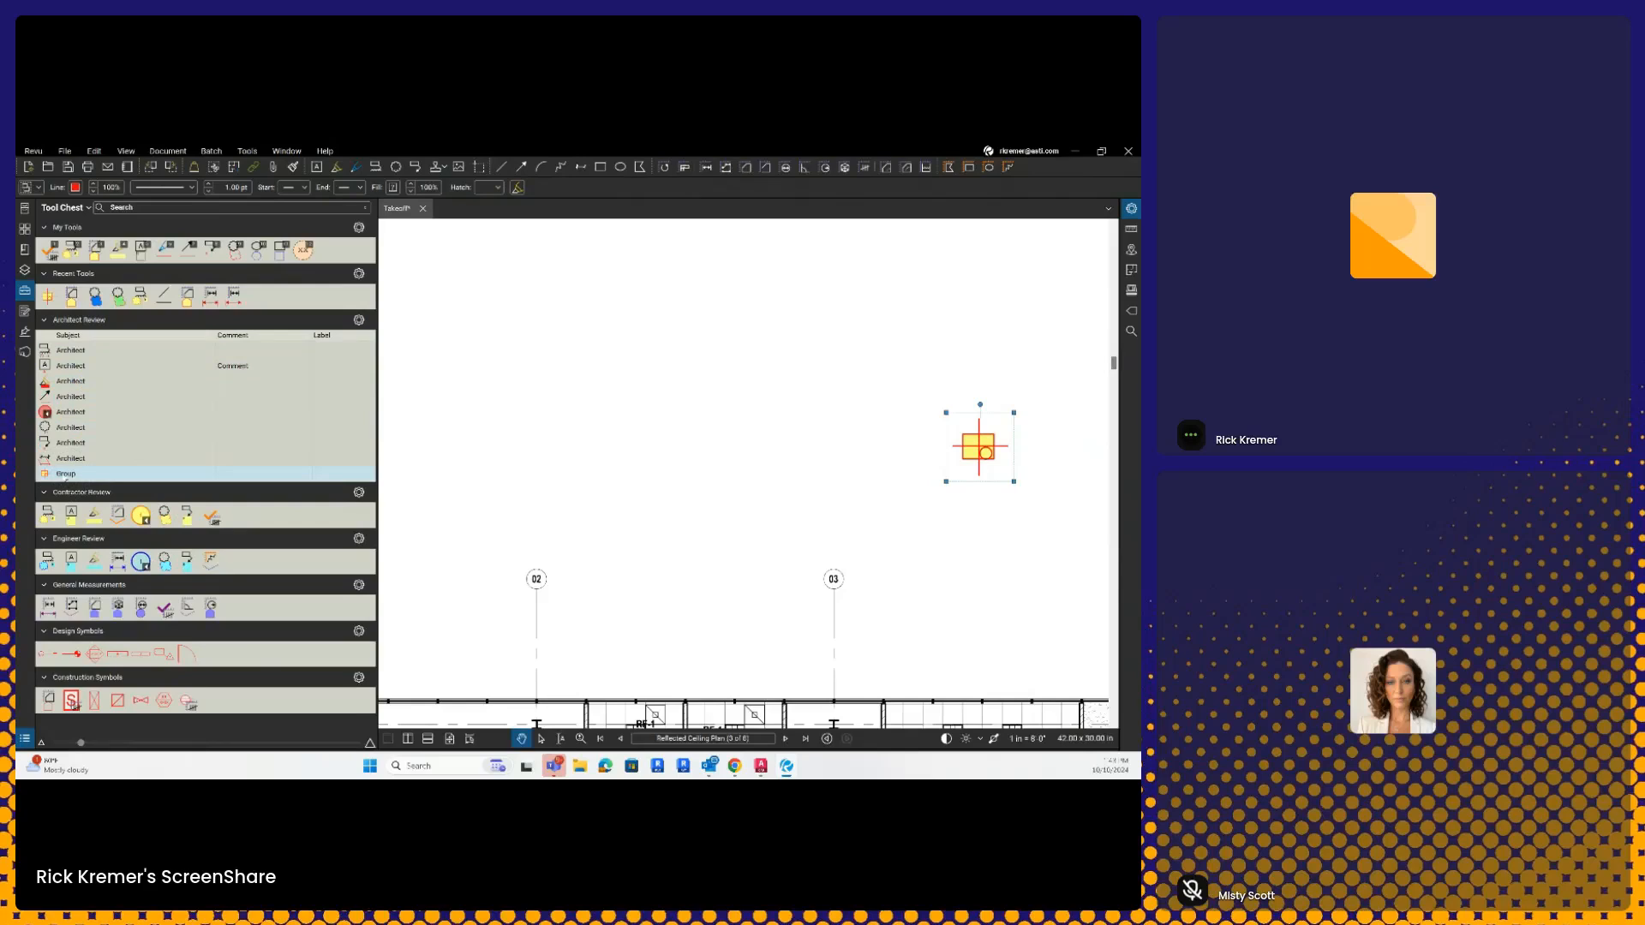
right_click(65, 477)
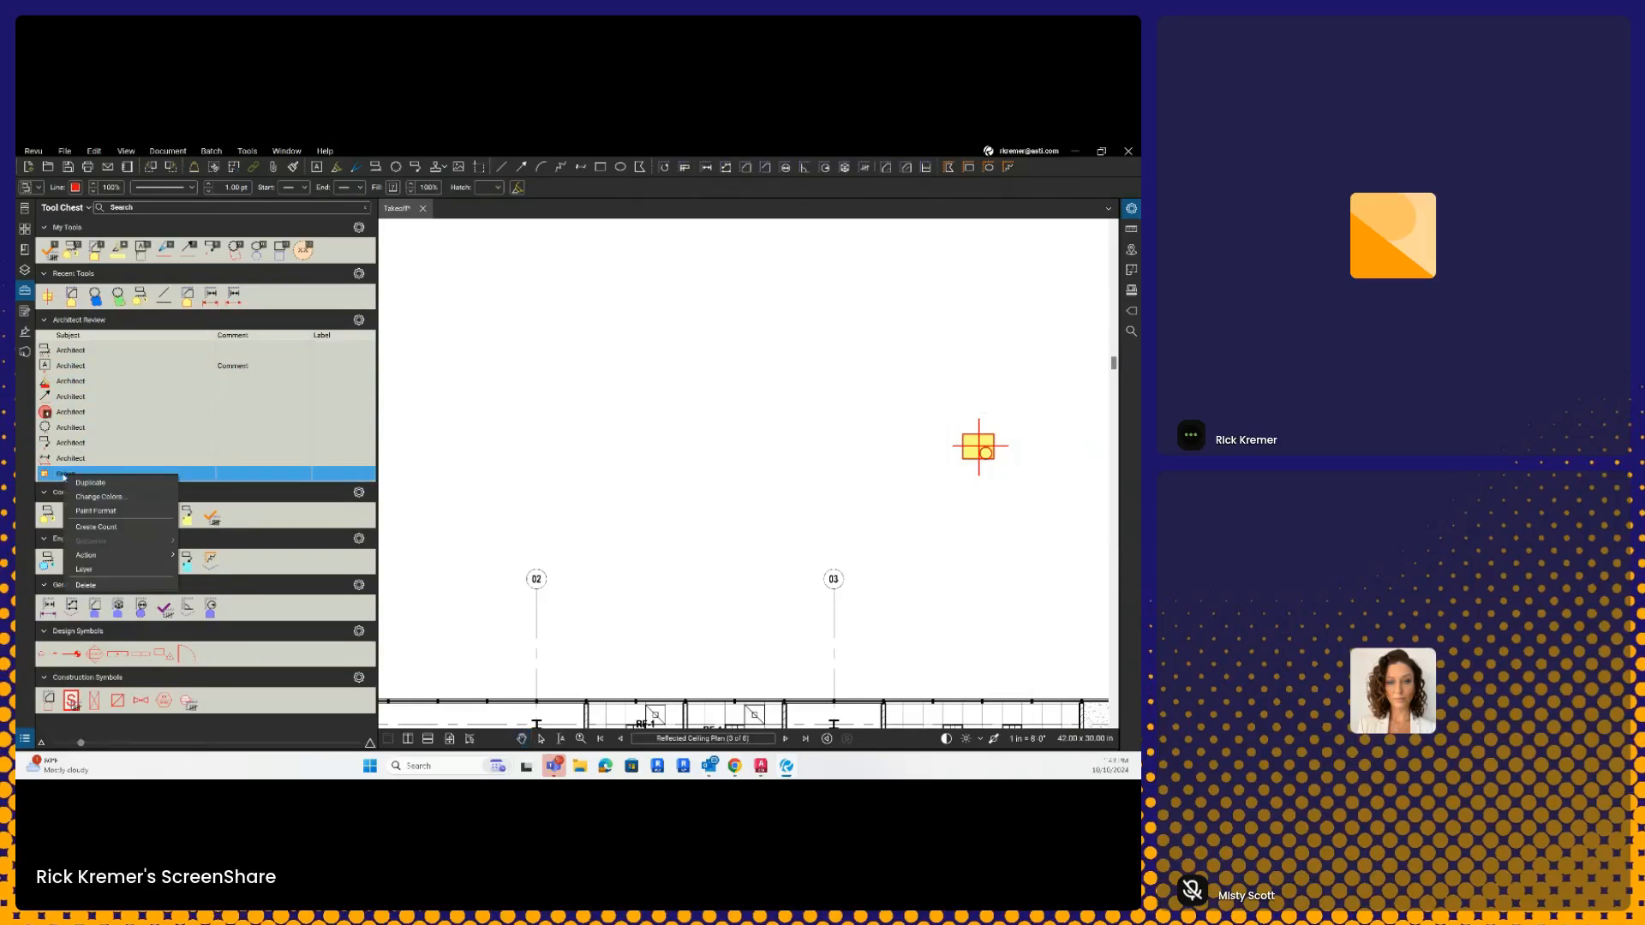
left_click(112, 528)
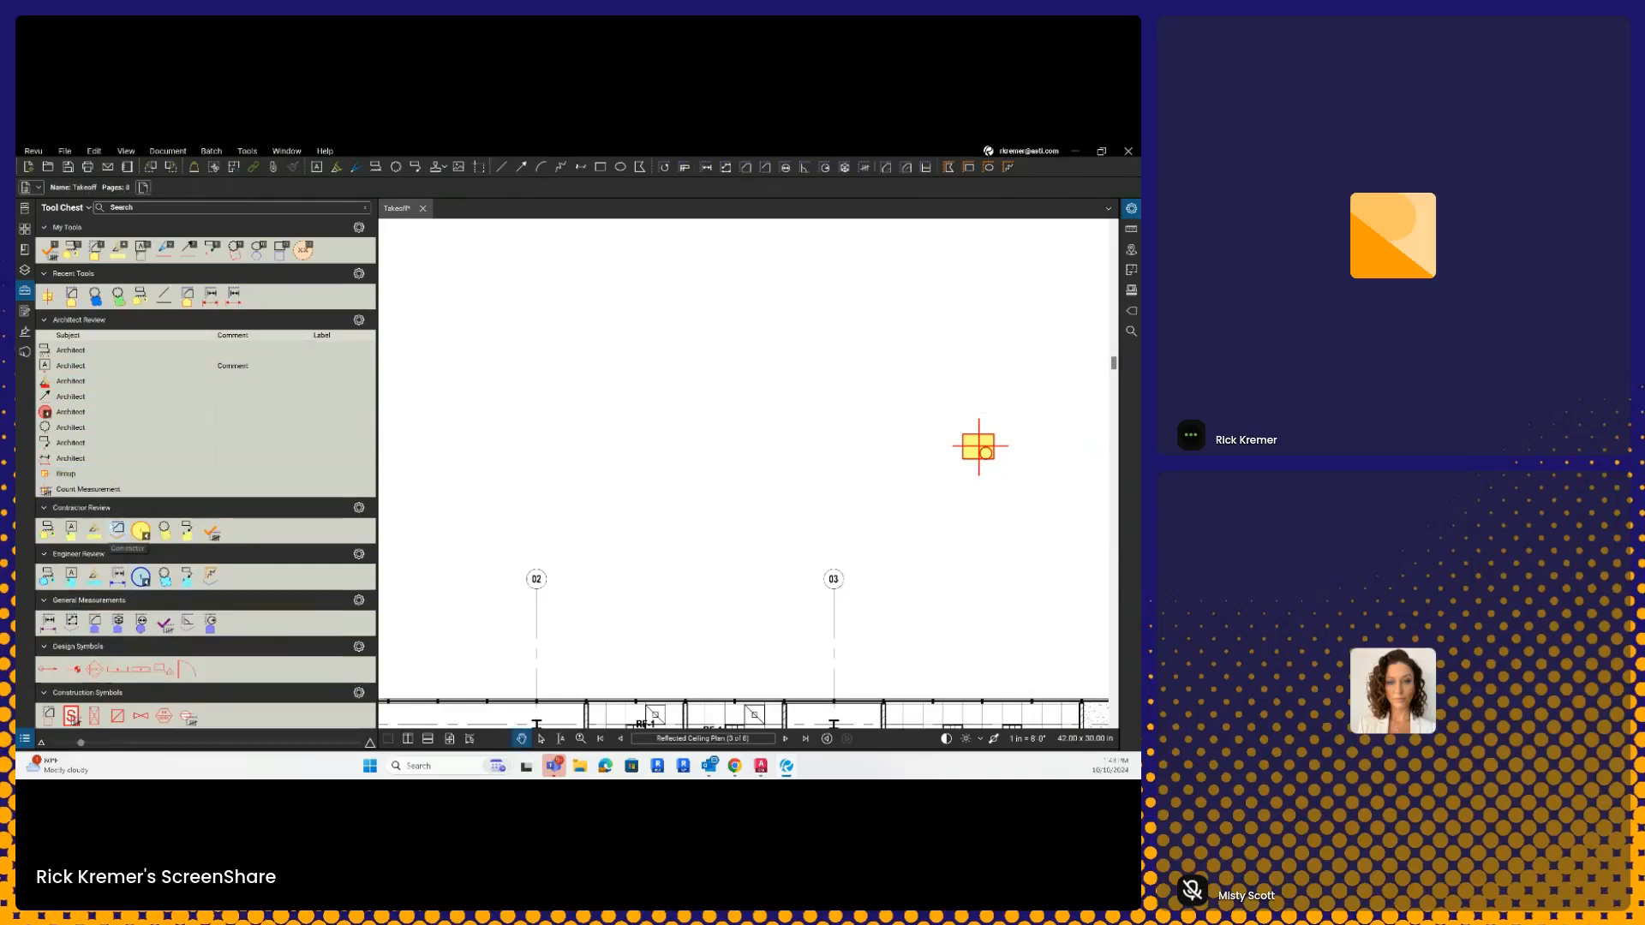
Step: Open the new count tool's properties and set its subject to Smoke Detector
left_click(71, 494)
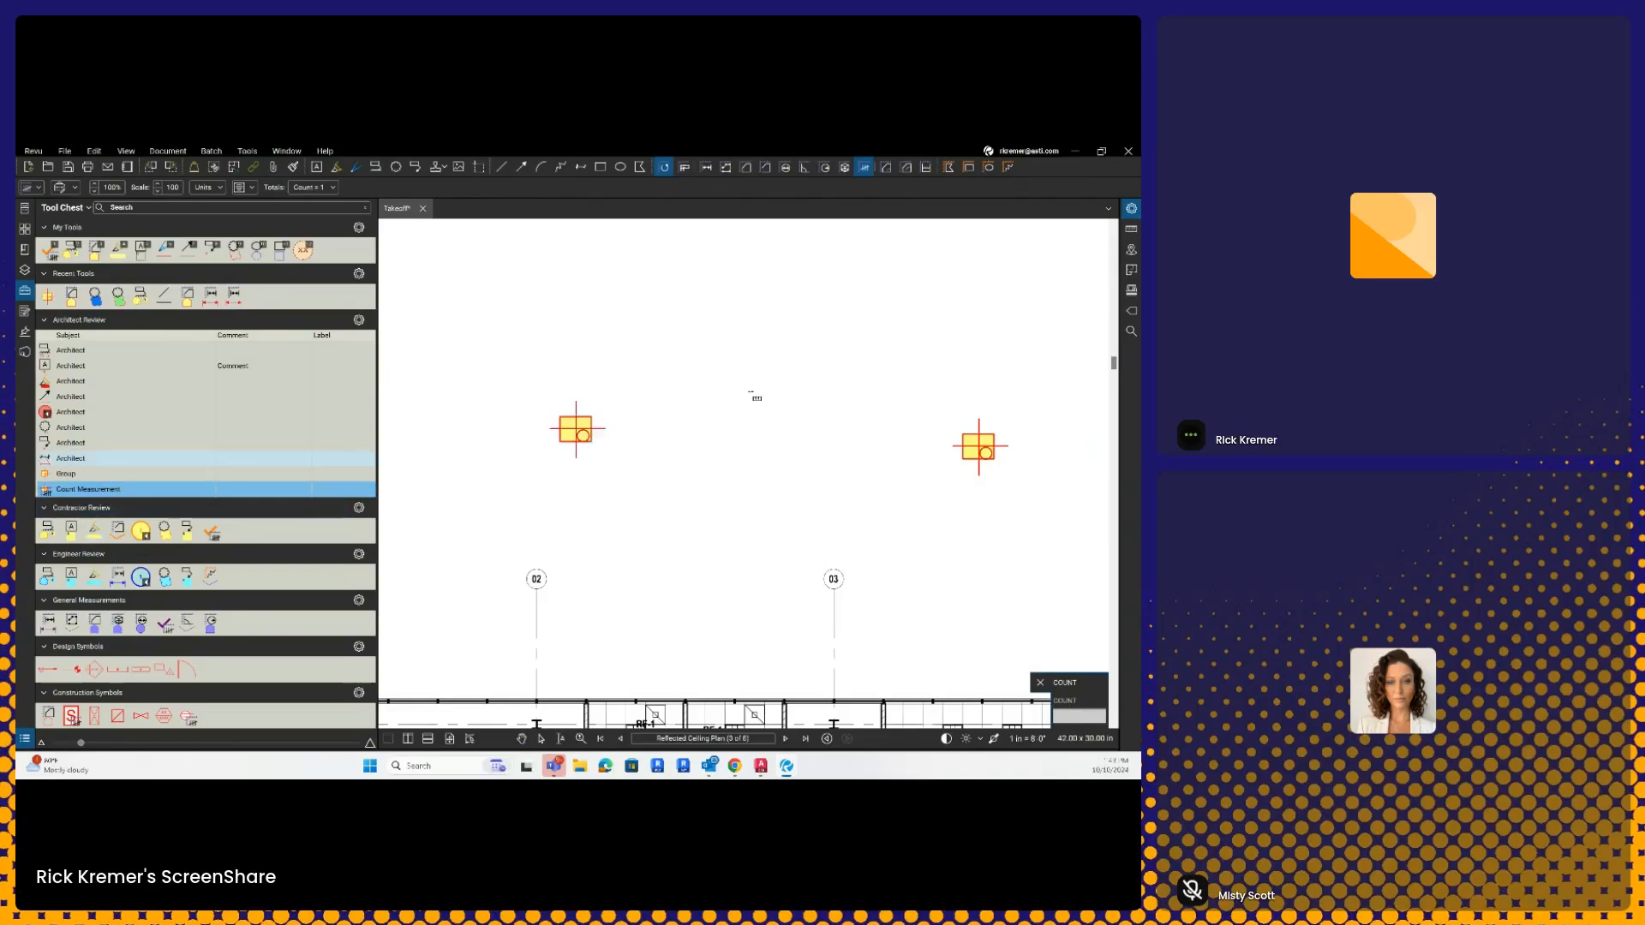
left_click(1131, 208)
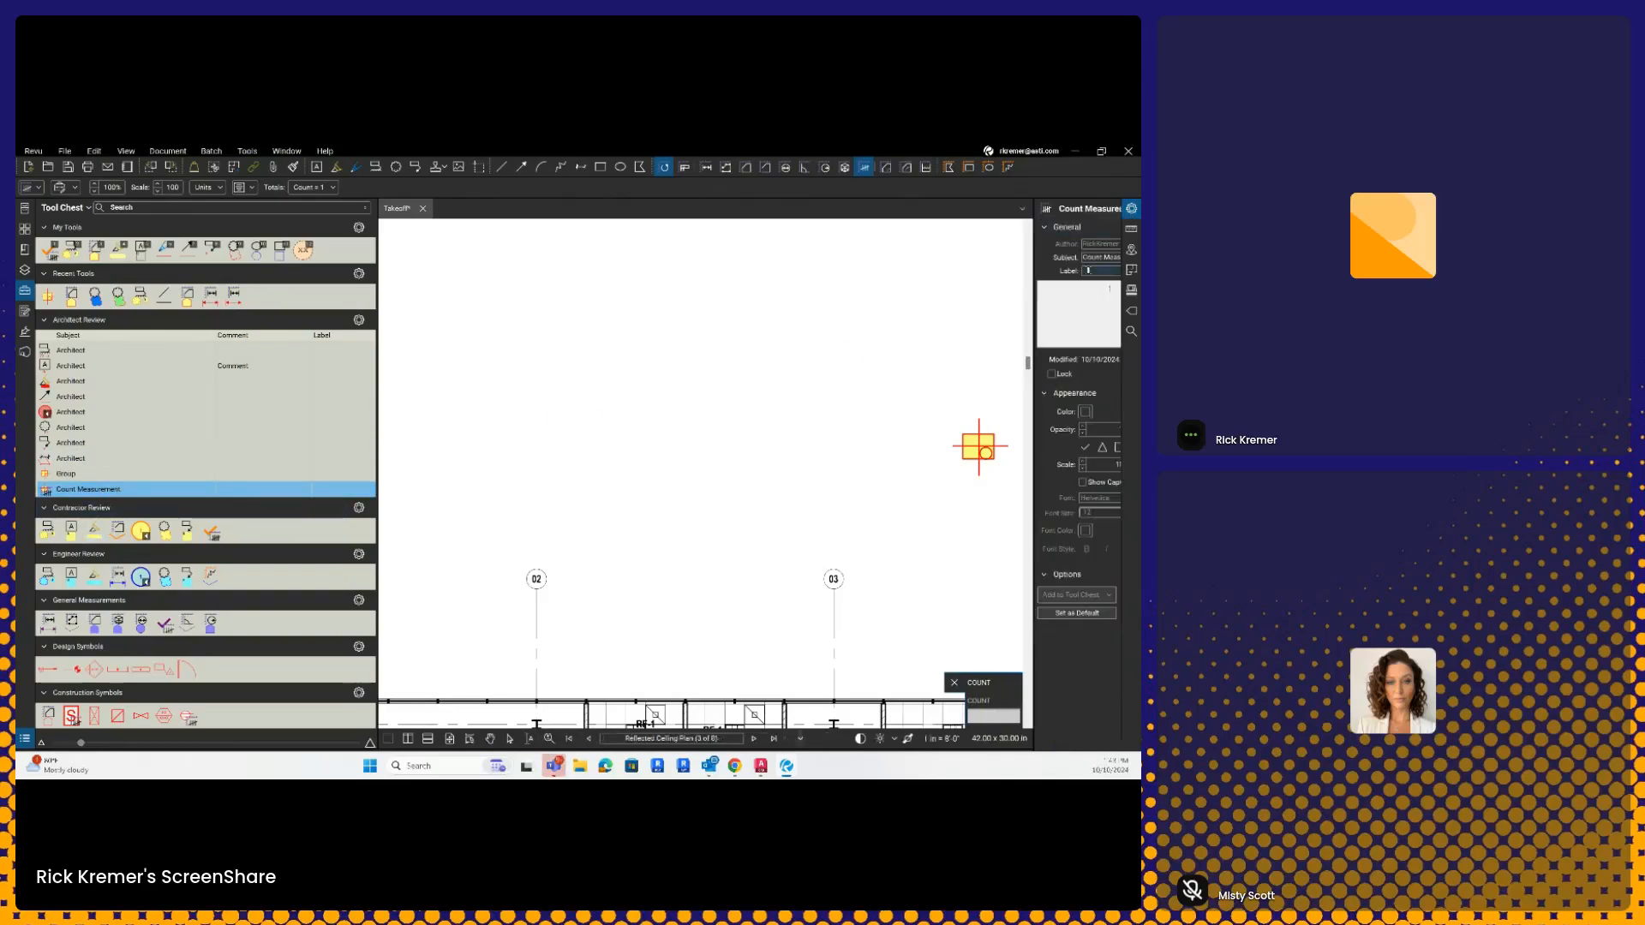
left_click_drag(1033, 282, 859, 286)
left_click(959, 257)
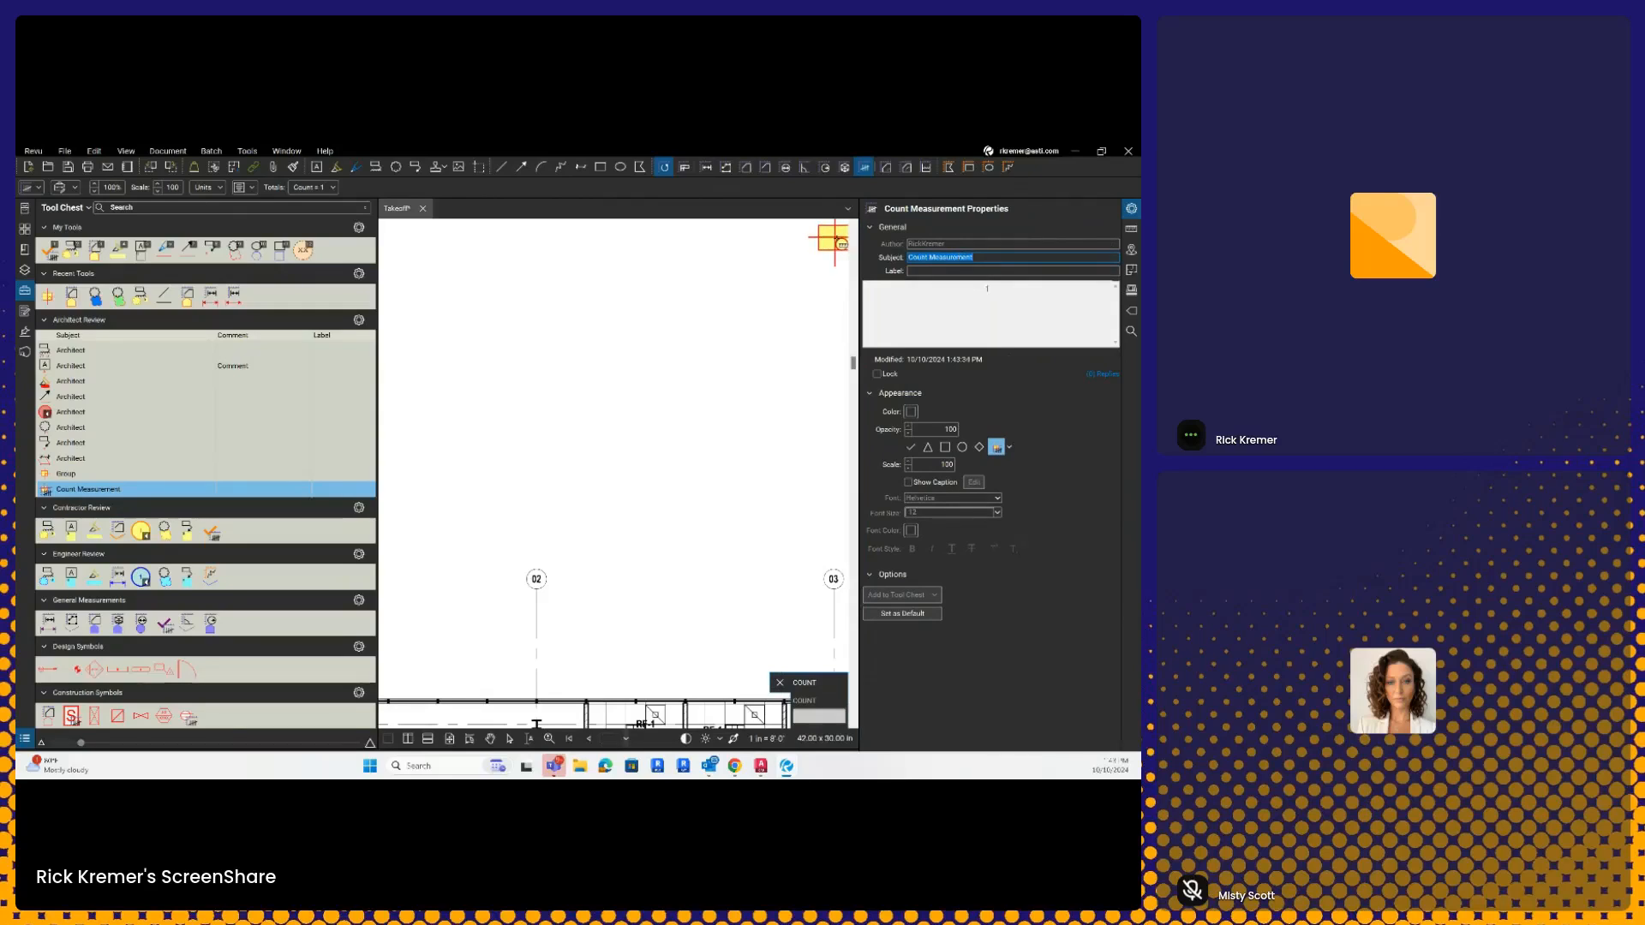
type("Out")
type("Smoke Detector")
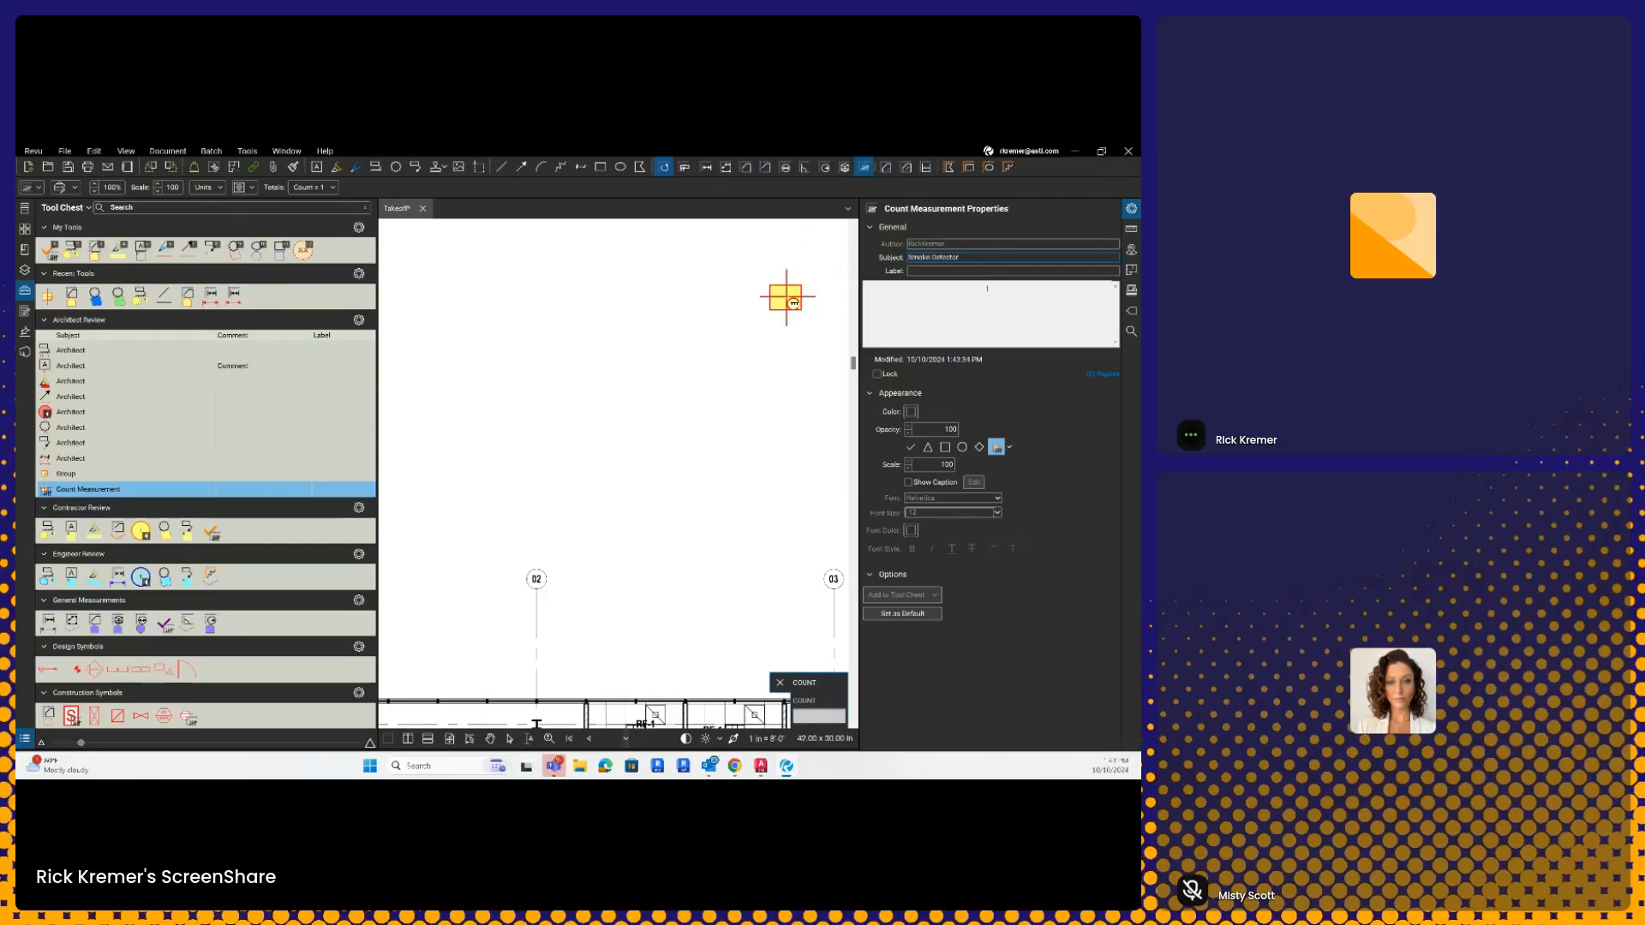
left_click(982, 271)
key("ctrl")
key("ctrl")
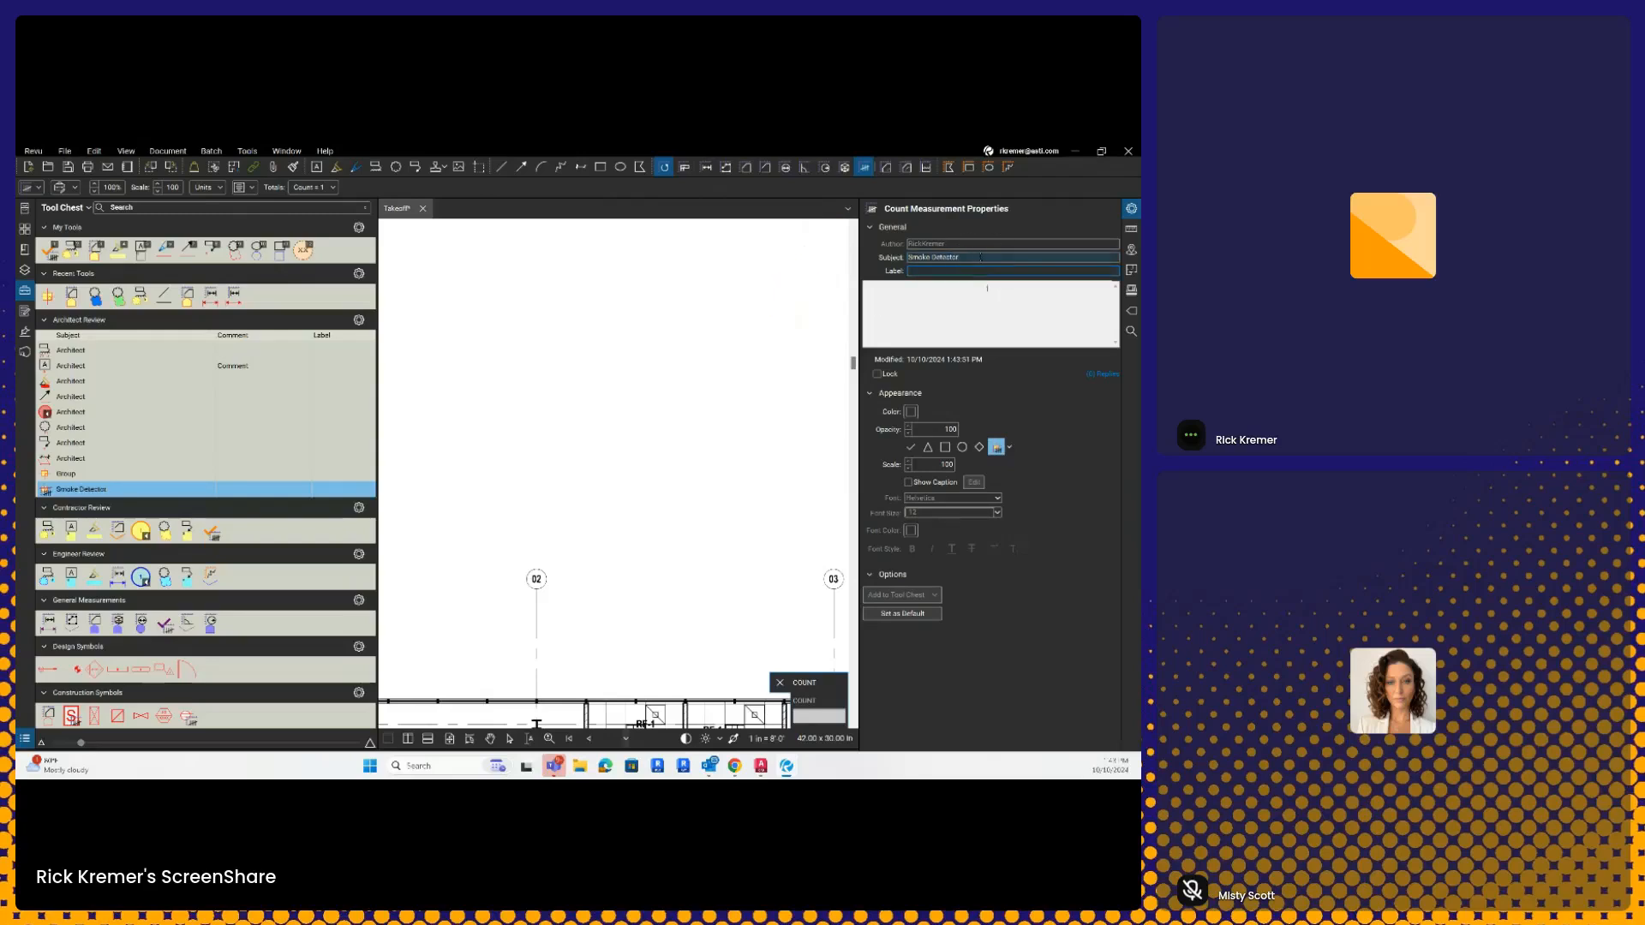
Step: Place five Smoke Detector count marks in the blank area above the ceiling plan and end the count
left_click(68, 492)
left_click(497, 402)
left_click(612, 406)
left_click(636, 468)
left_click(495, 490)
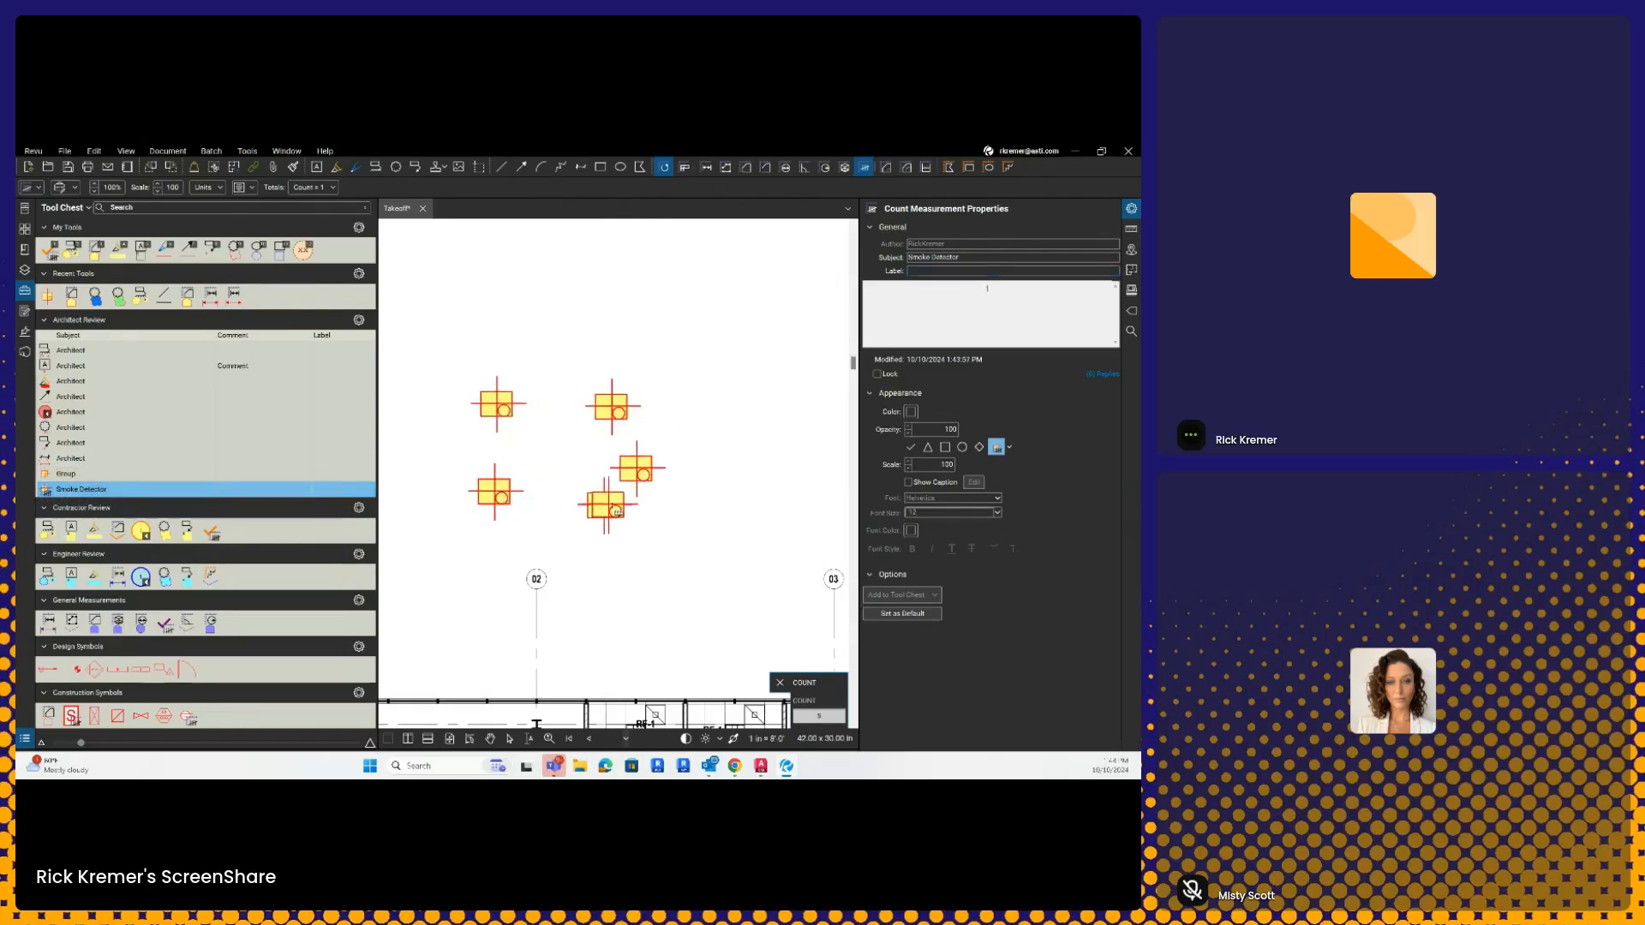
left_click(604, 505)
key("Escape")
Step: Show the Markups List and enlarge it to check the Smoke Detector entry, leaving the count deselected
left_click(608, 507)
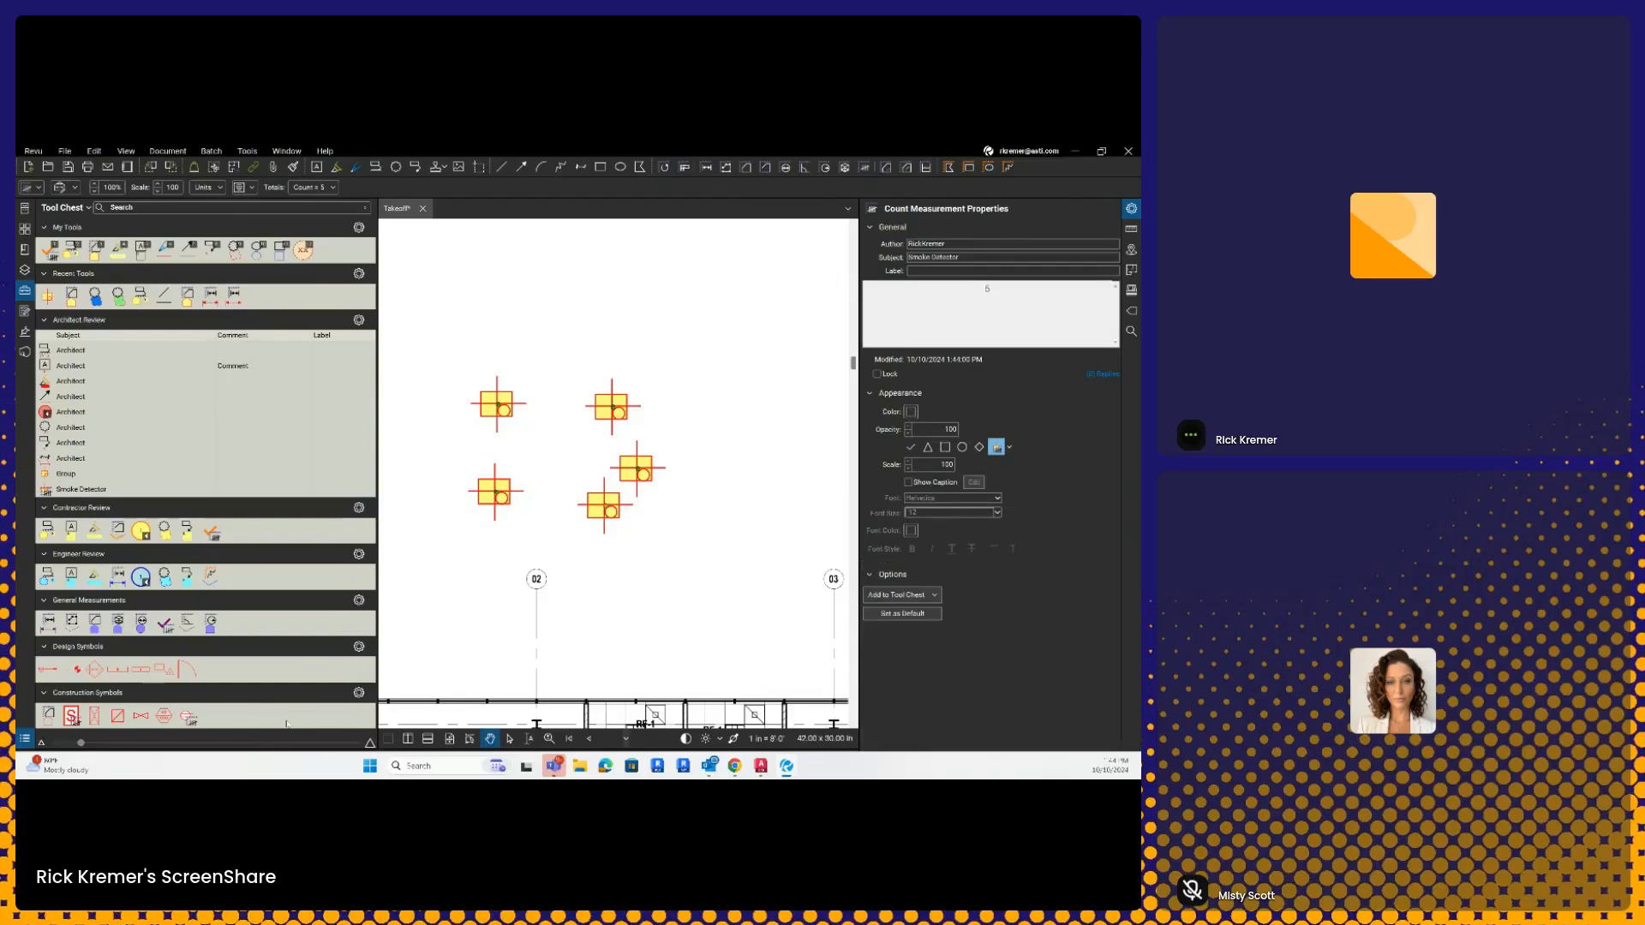
left_click(25, 738)
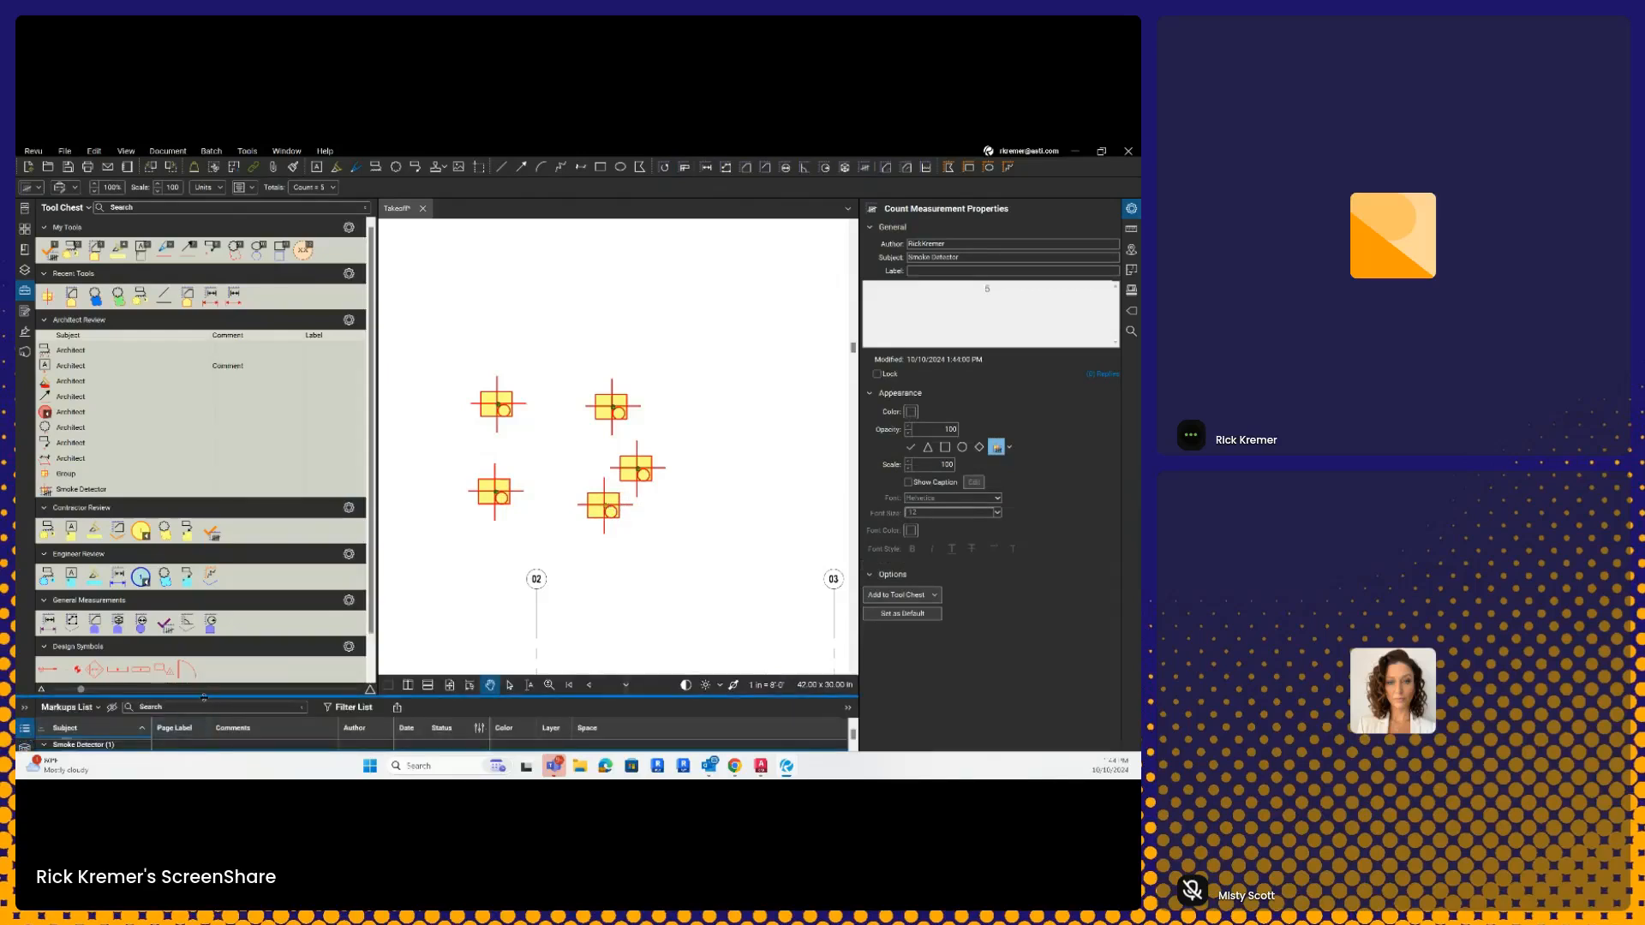
left_click_drag(205, 694, 205, 546)
left_click(430, 447)
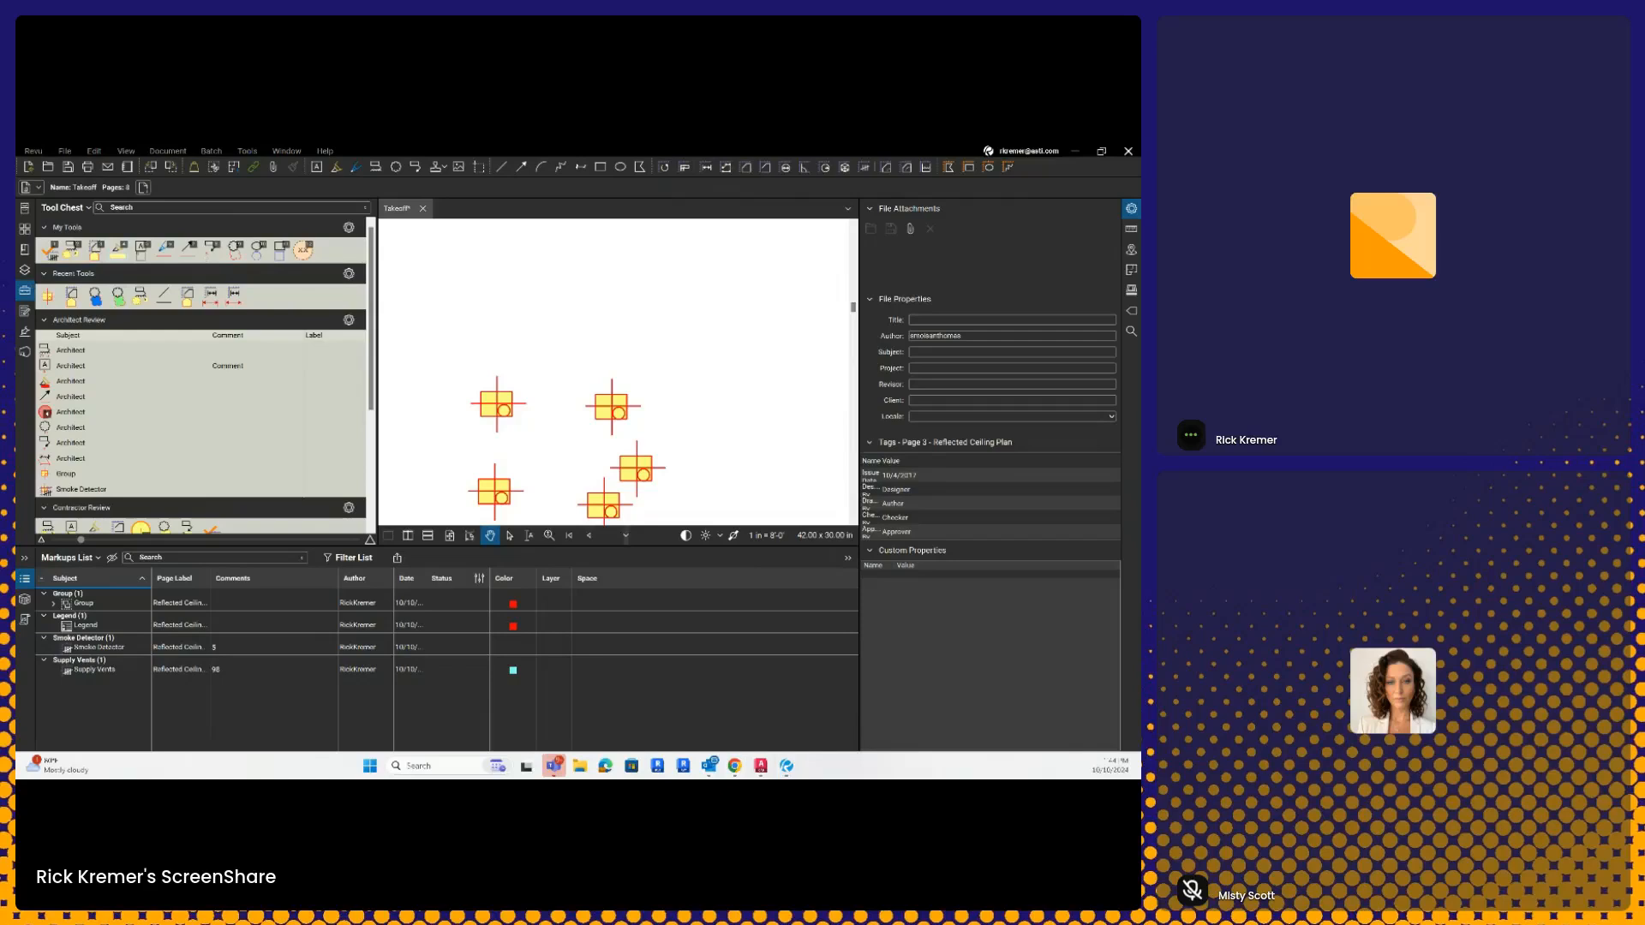
Step: Switch to Chrome and search Google for icons
left_click_drag(17, 221, 458, 156)
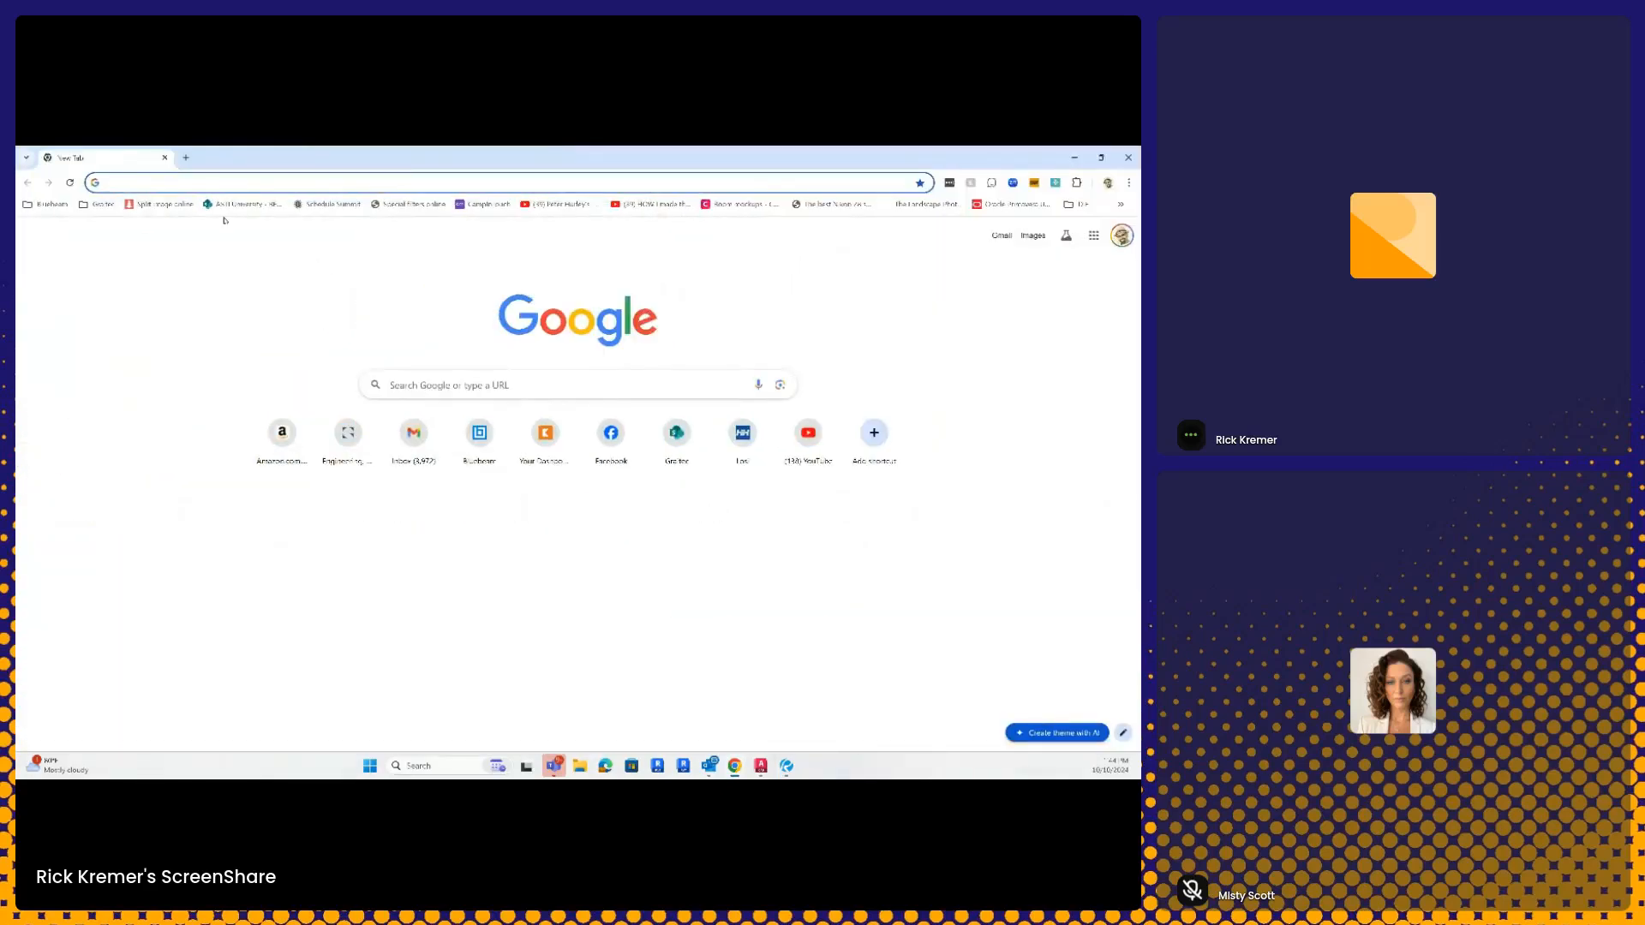
type("icons")
key("Return")
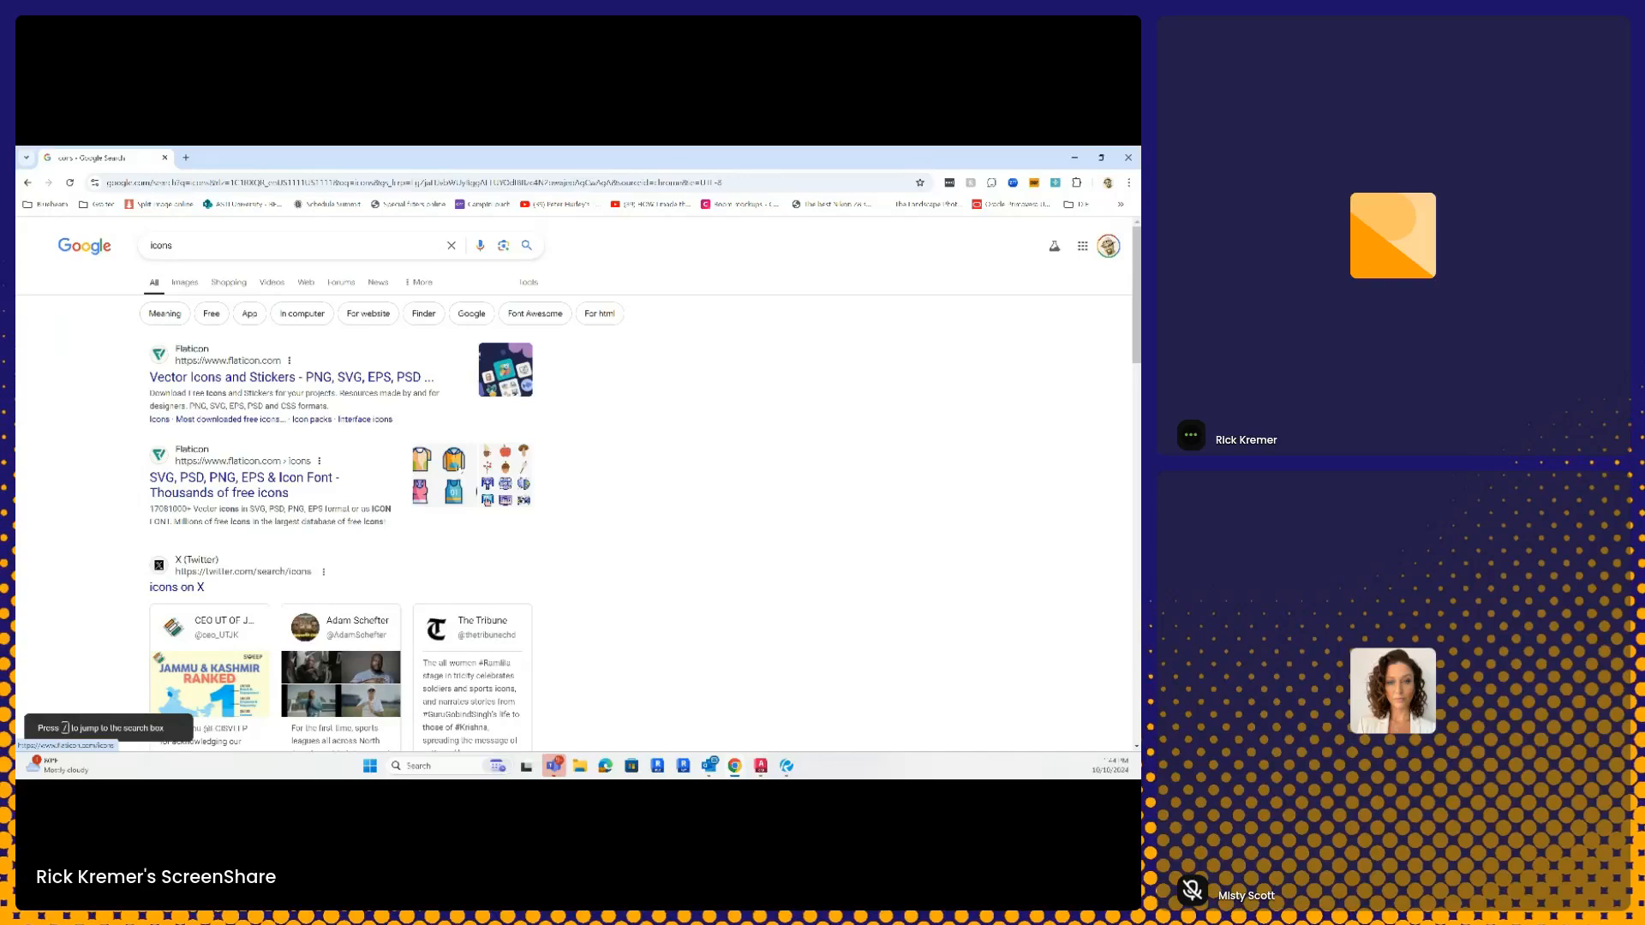
Step: Open Snipping Tool and capture the blue-and-yellow jacket icon from the Flaticon search result
left_click(408, 766)
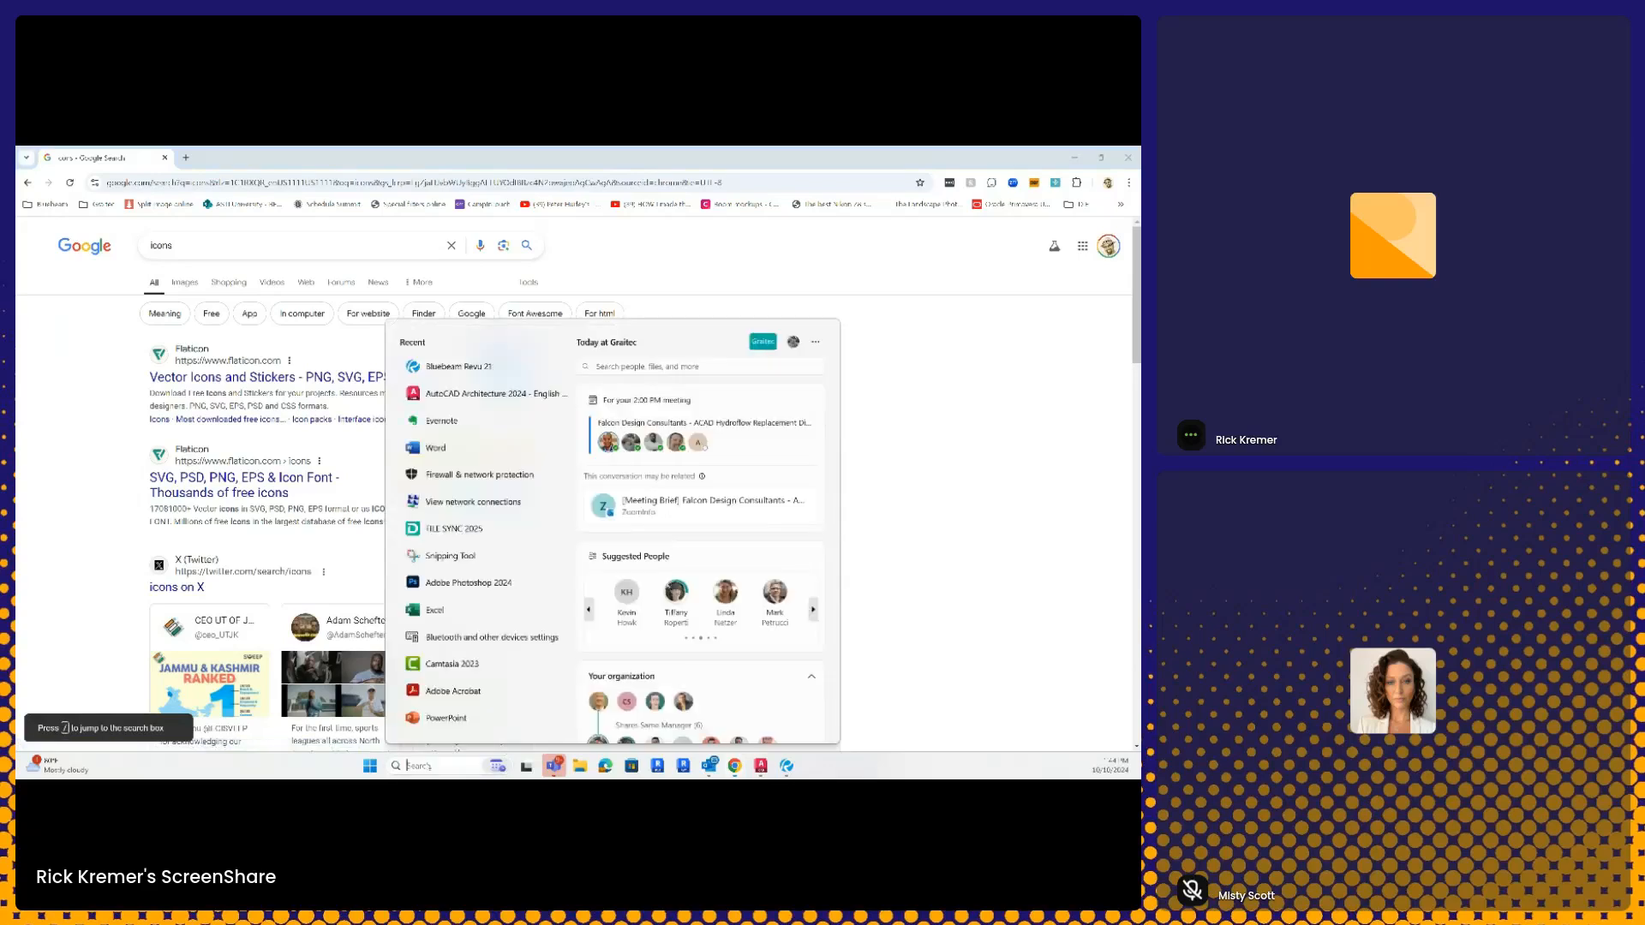
type("snipping tool")
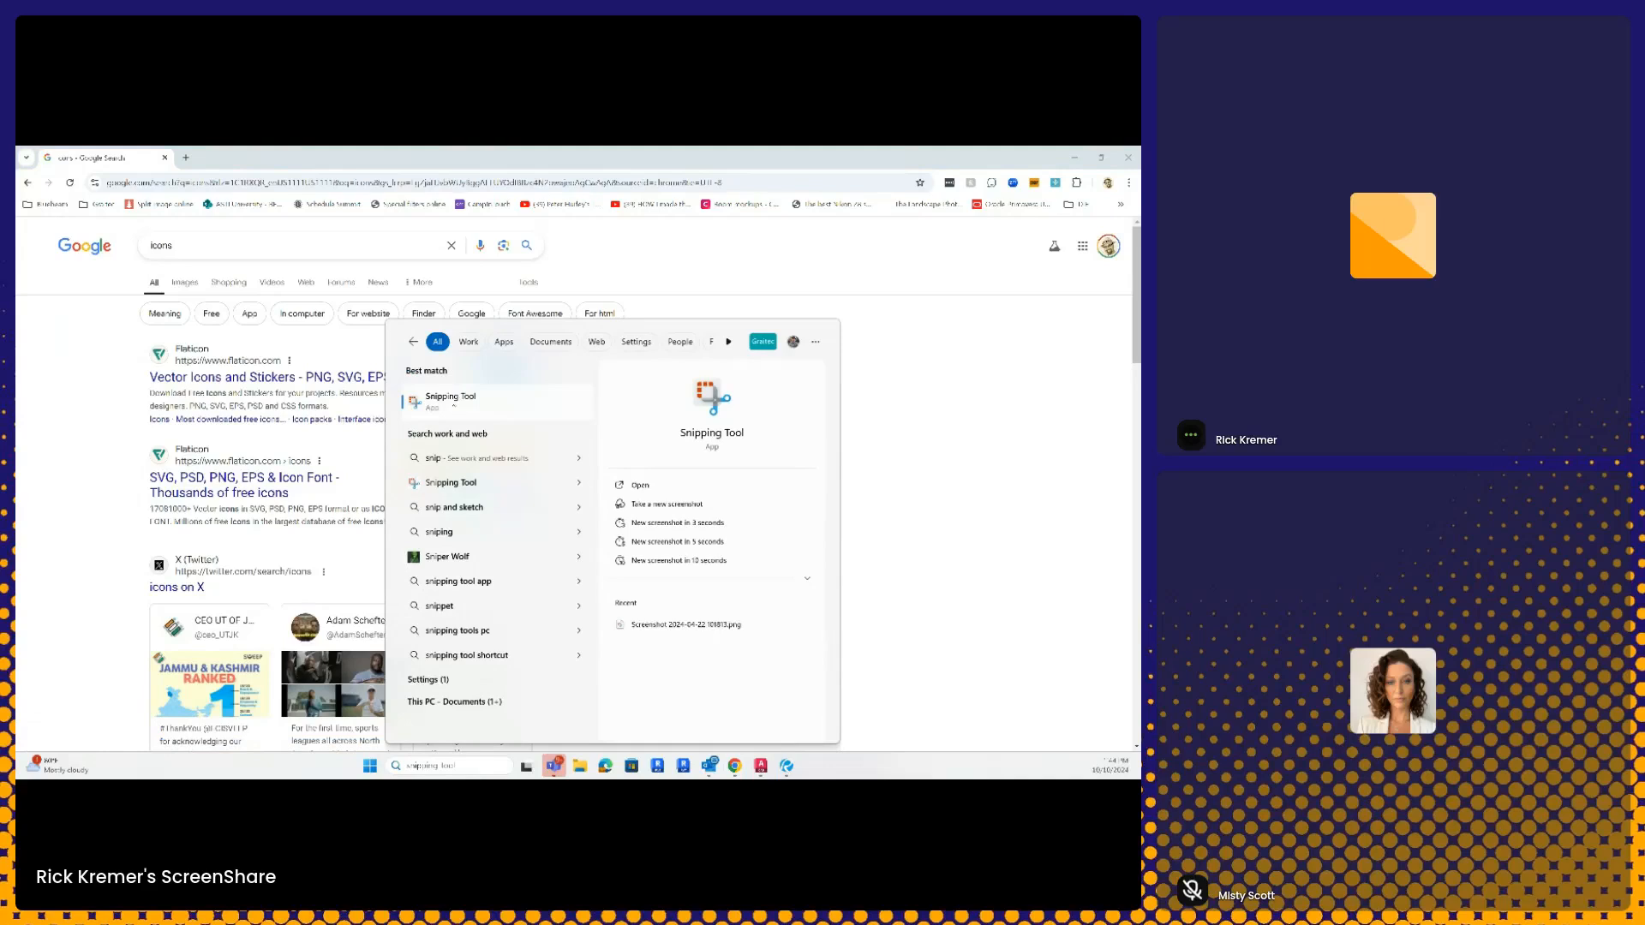
left_click(450, 399)
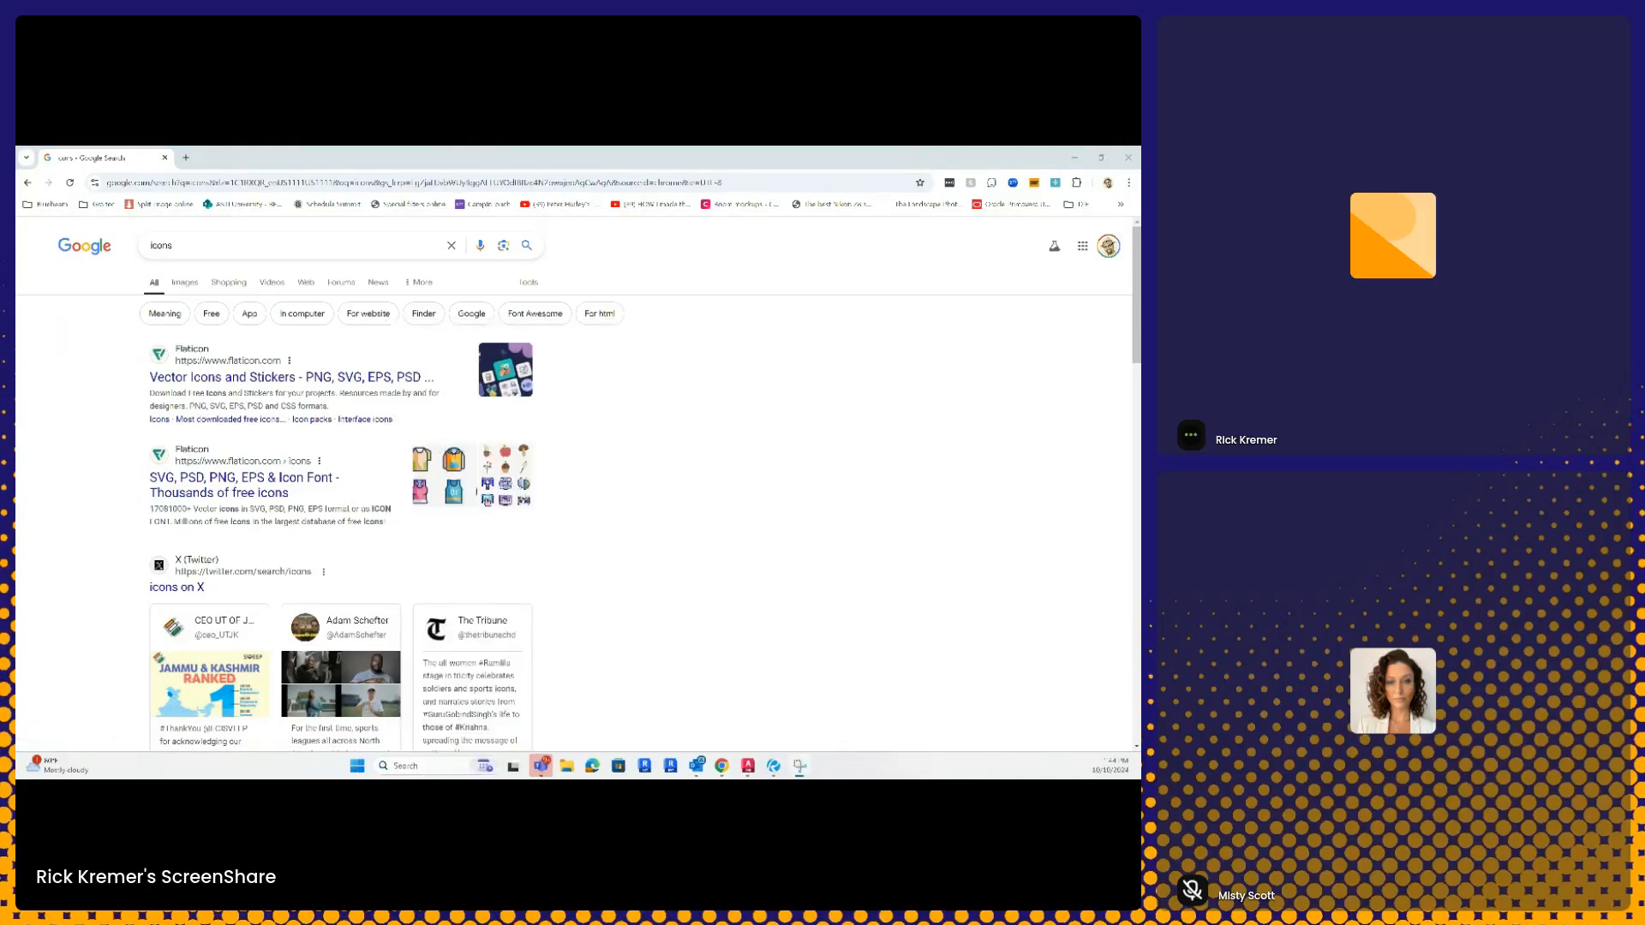
key("ctrl+n")
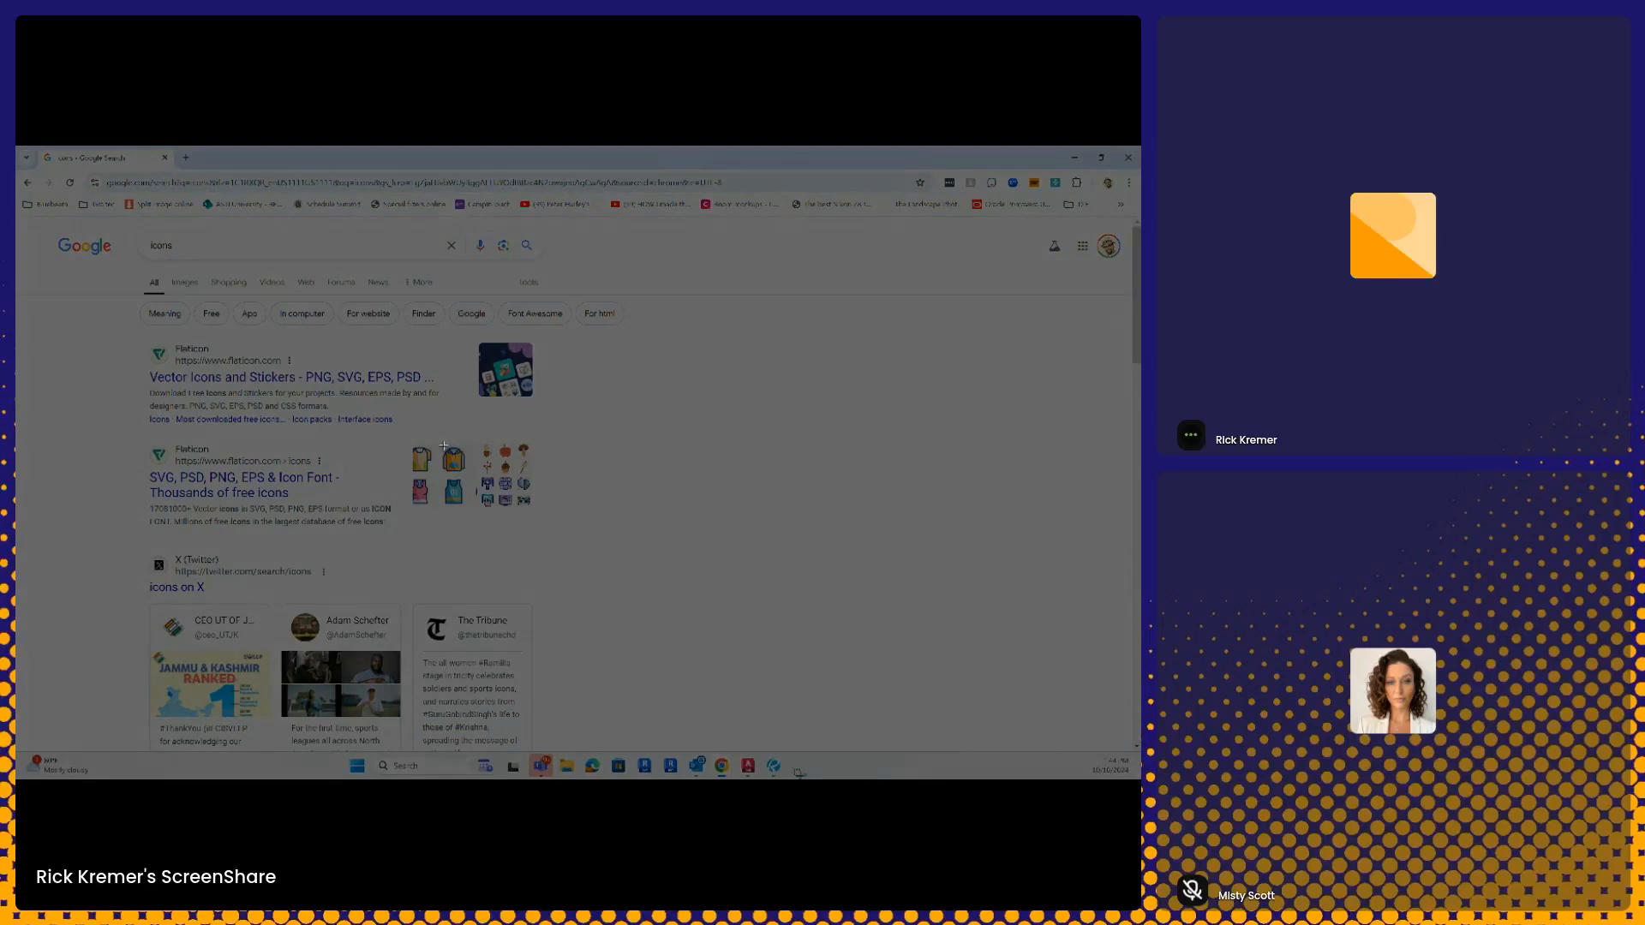
left_click_drag(441, 443, 473, 475)
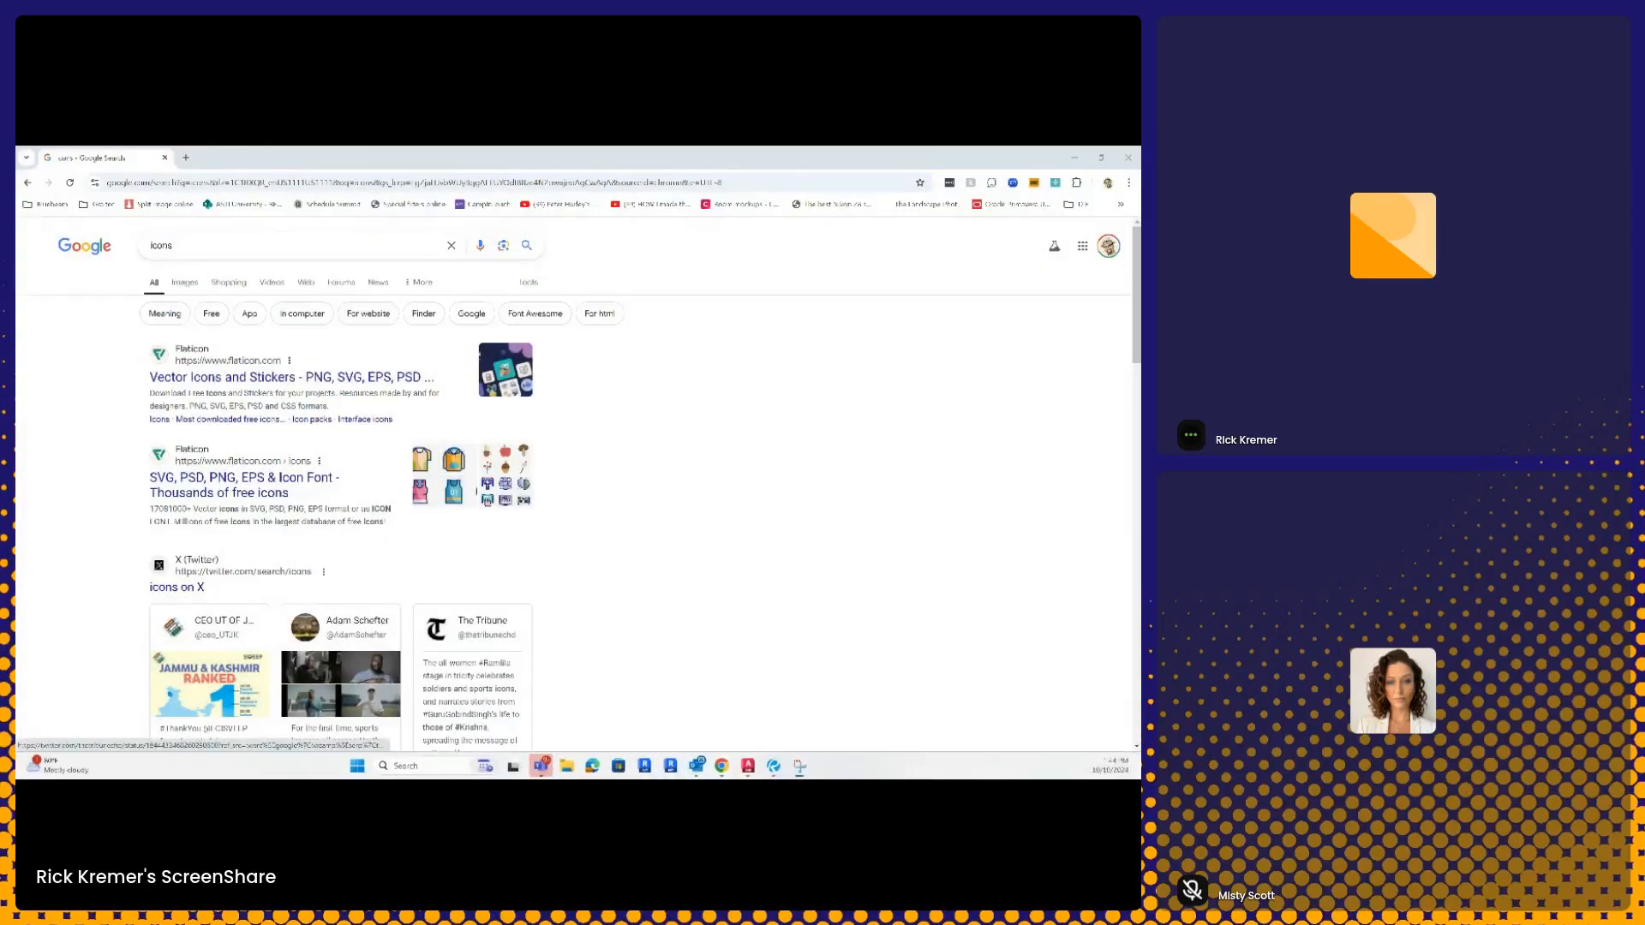
Step: Switch back to Bluebeam Revu, paste the captured icon above the Smoke Detector marks and shrink it
left_click(774, 765)
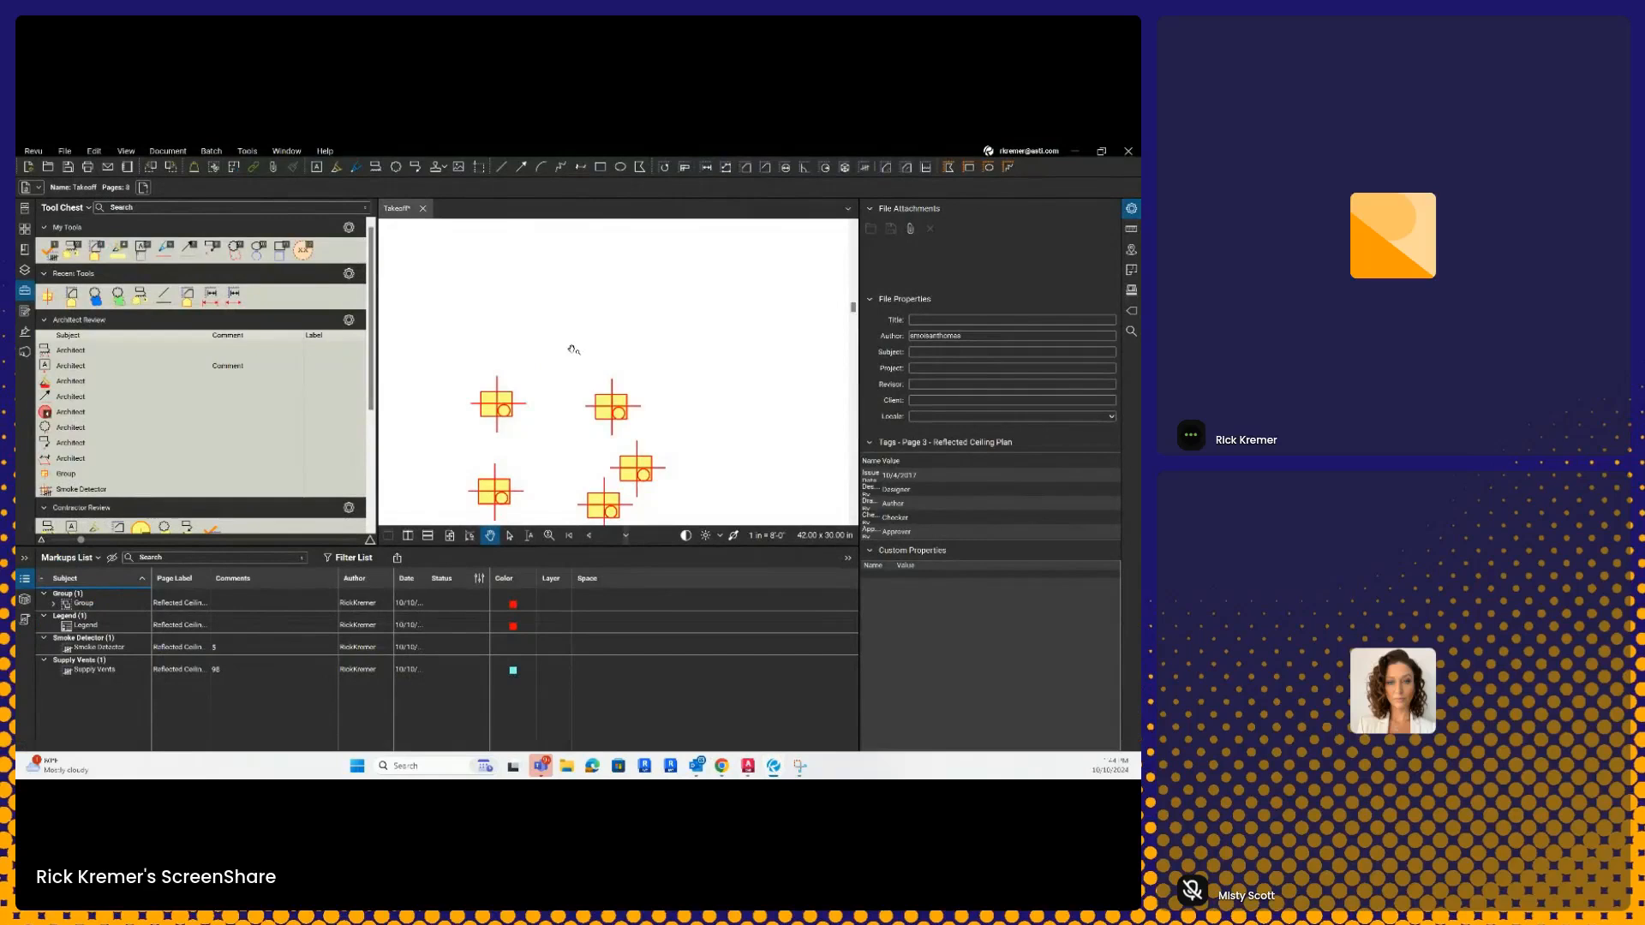
key("ctrl+v")
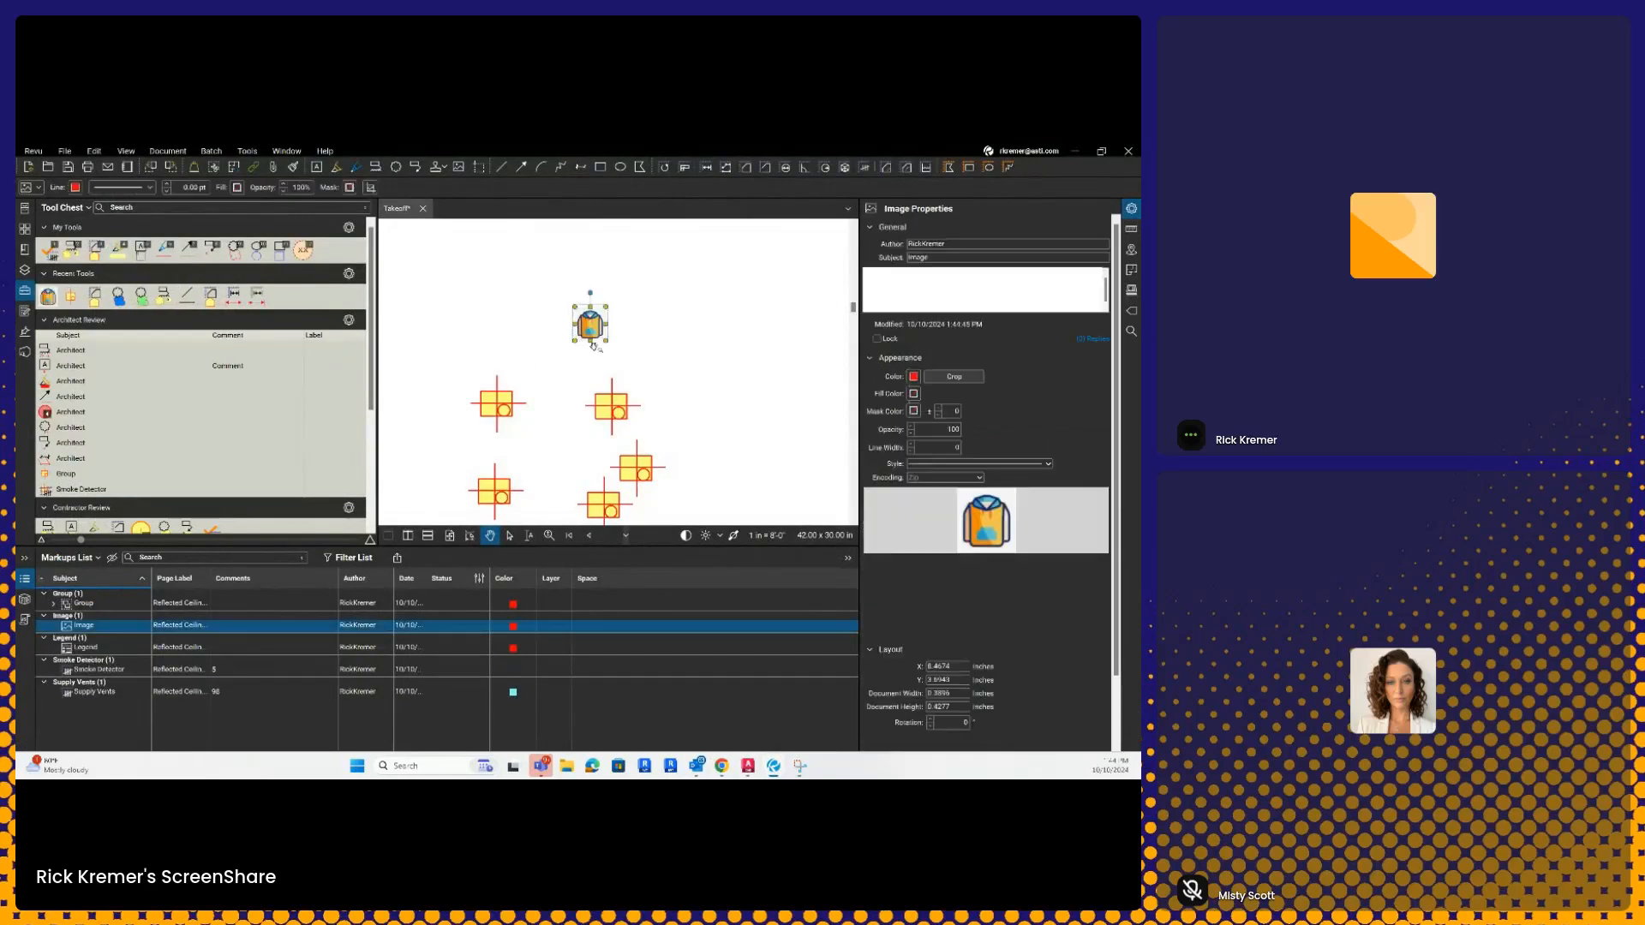
key("Escape")
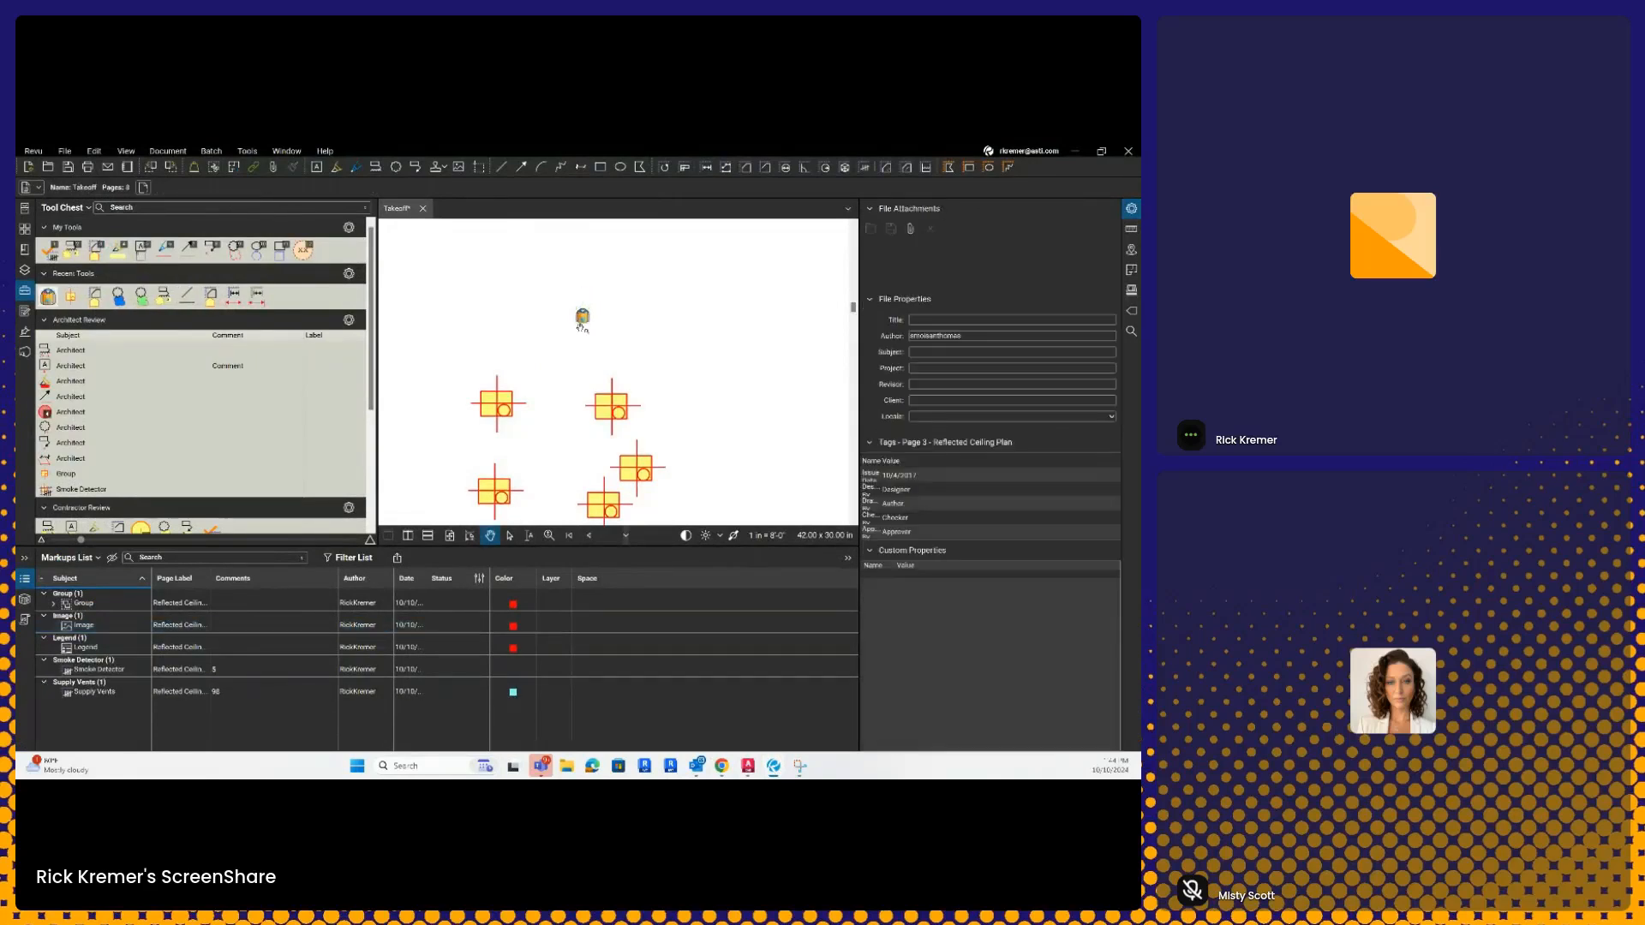
Step: Add the pasted jacket icon to the Architect Review tool set
left_click(584, 318)
right_click(585, 319)
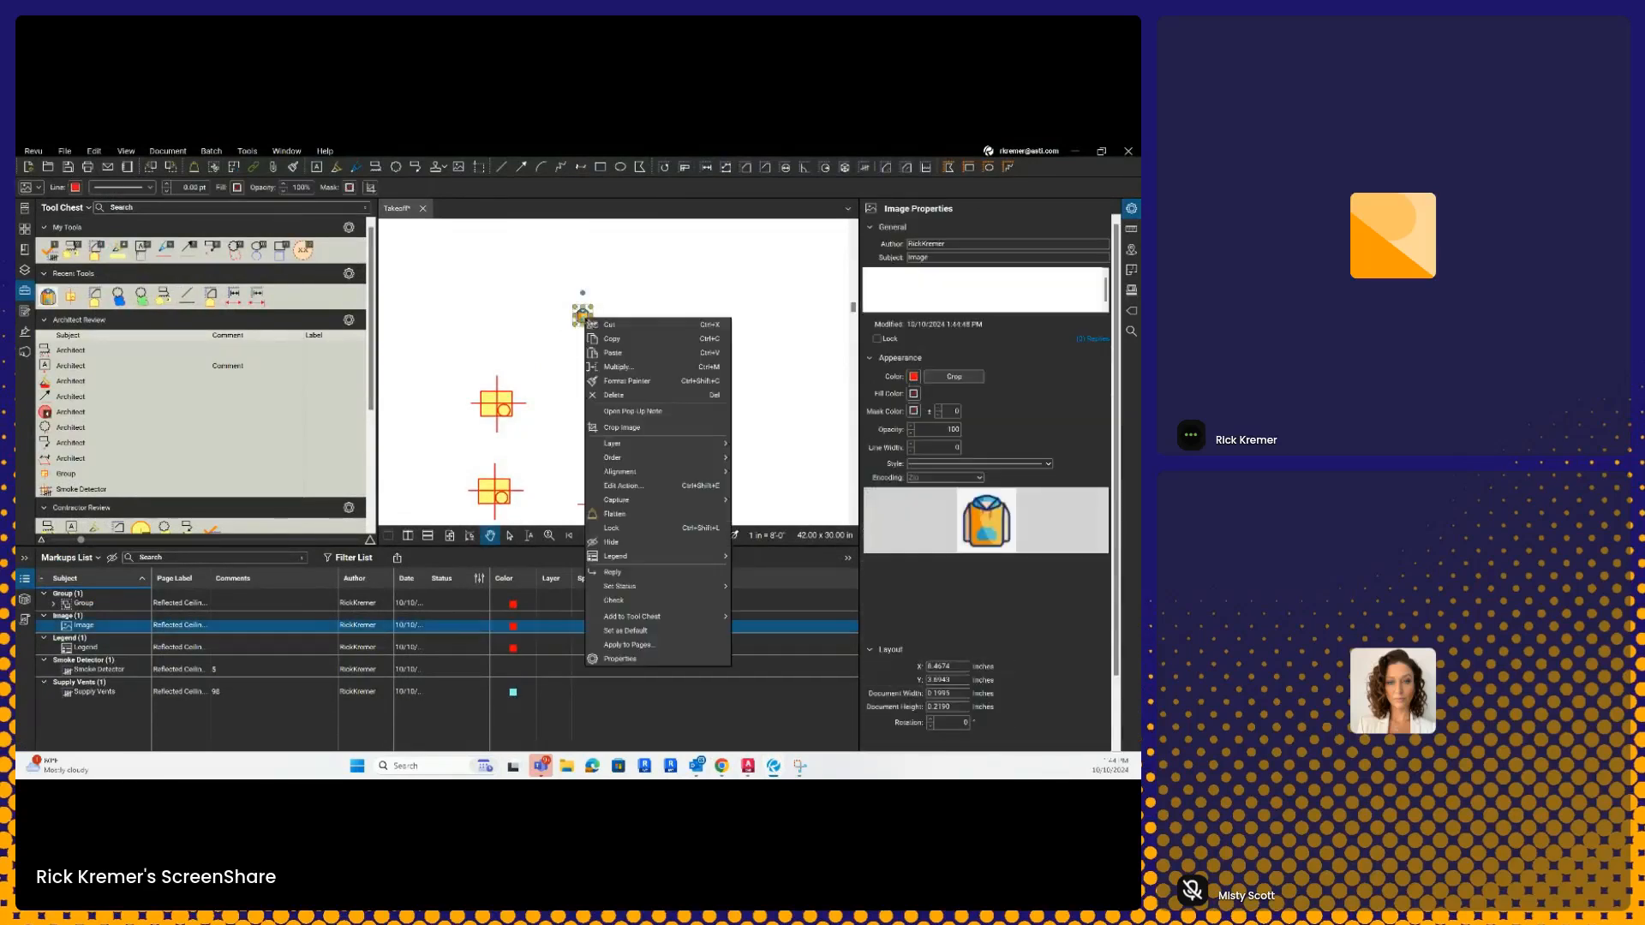
mouse_move(677, 617)
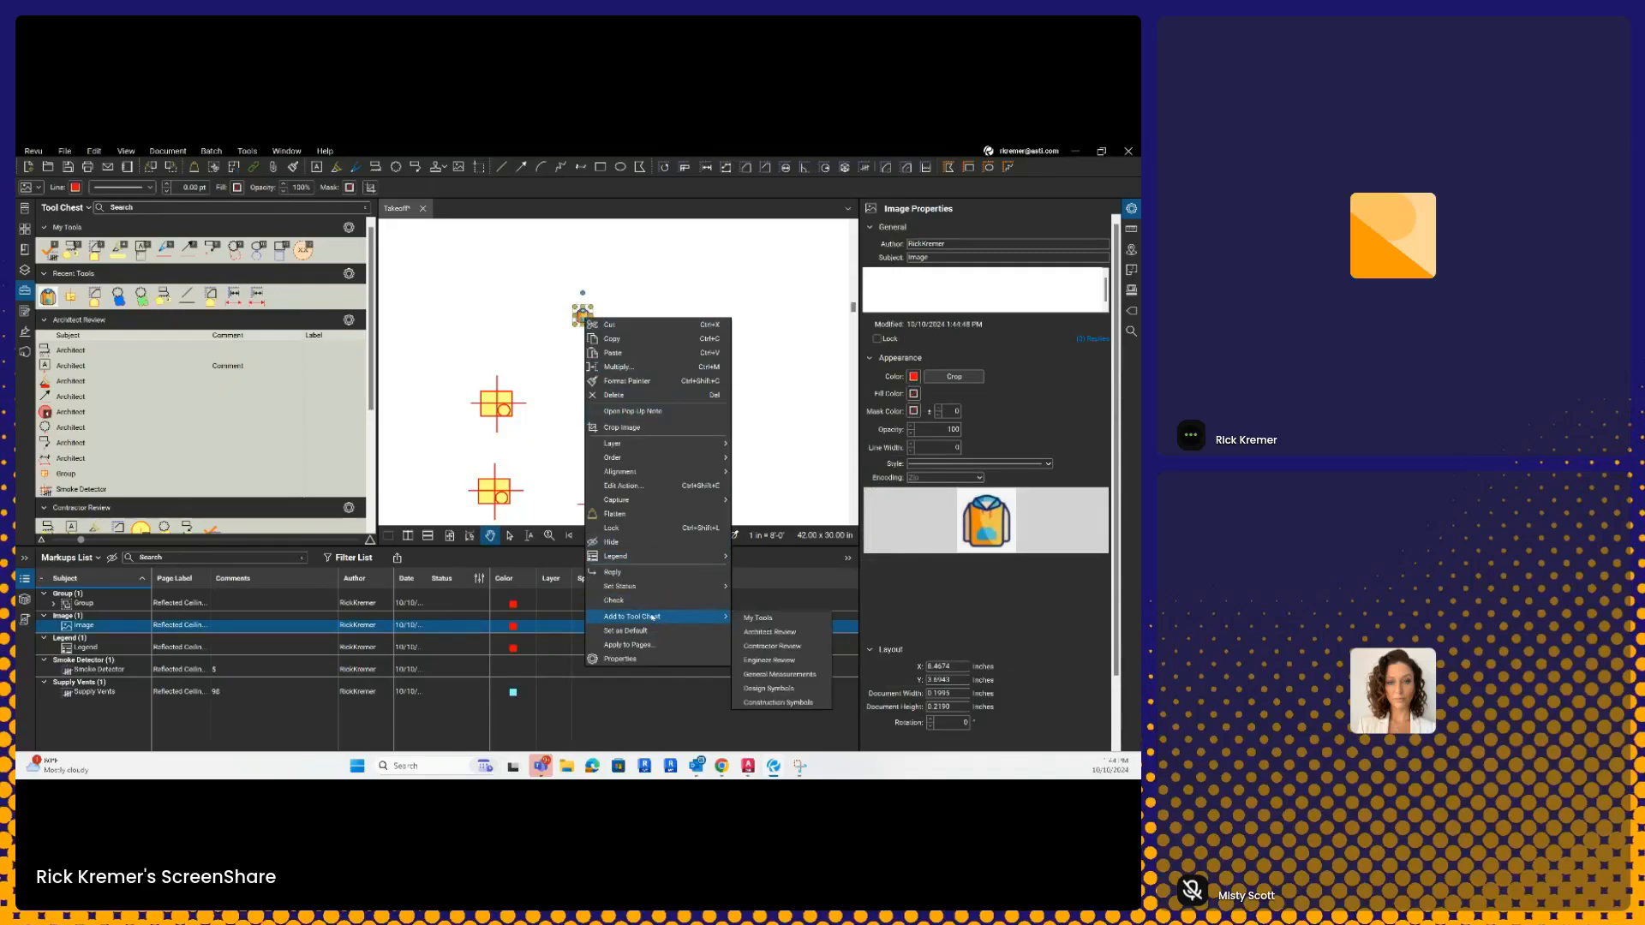
left_click(752, 631)
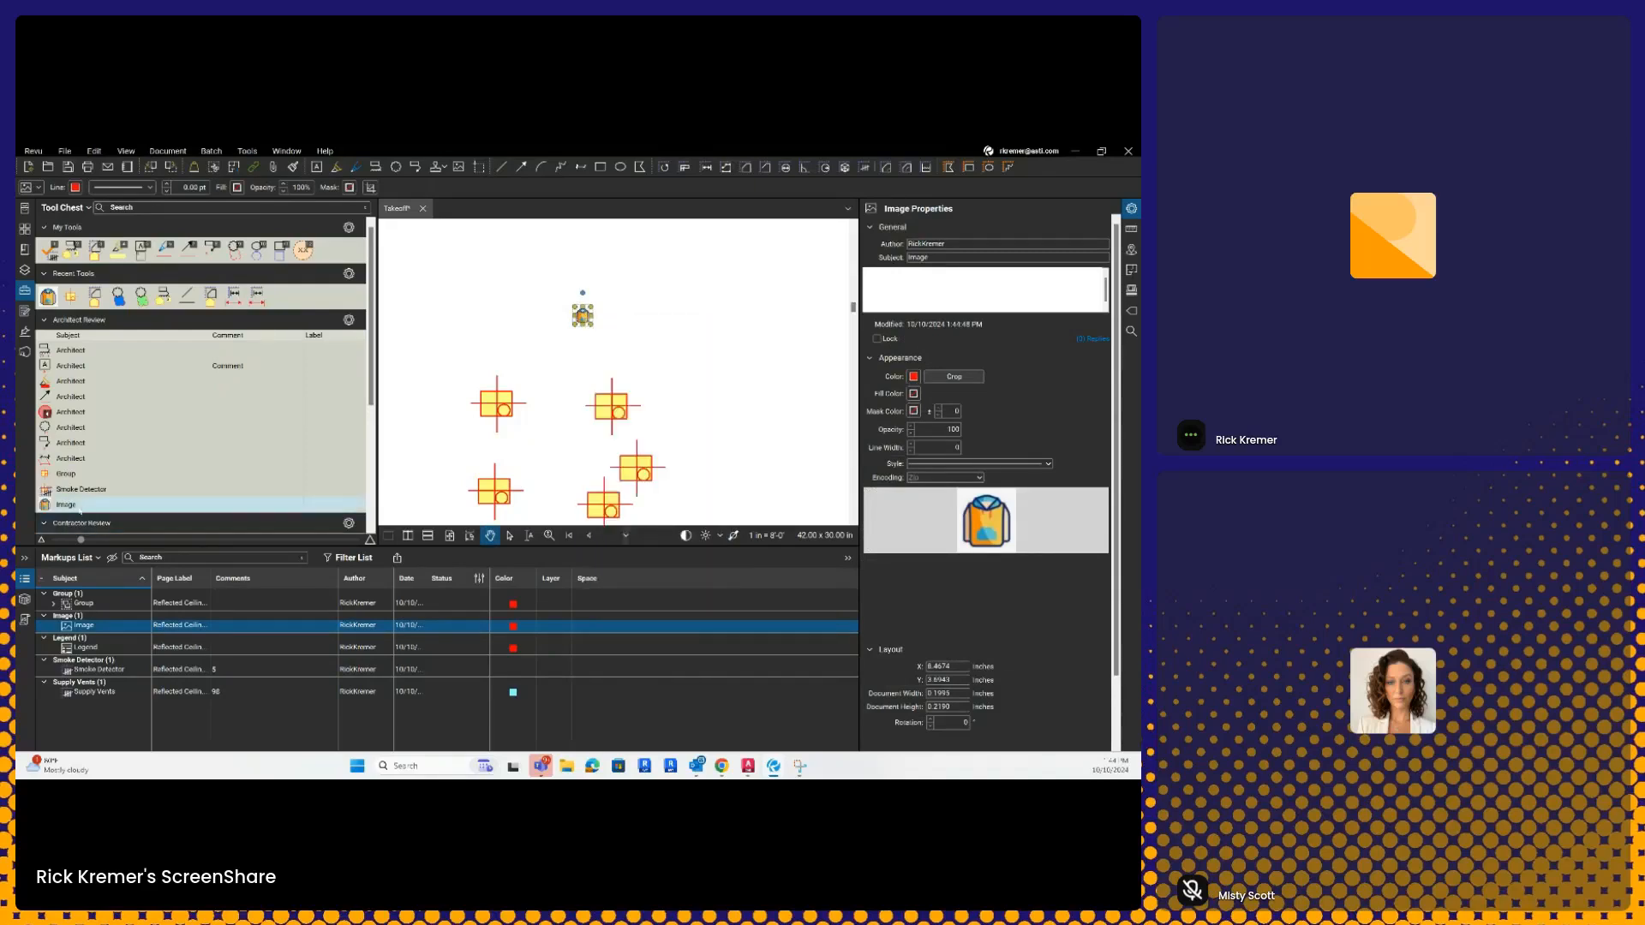
Step: Create a count tool from the Image tool in the Architect Review set and name it Tshirts
right_click(75, 513)
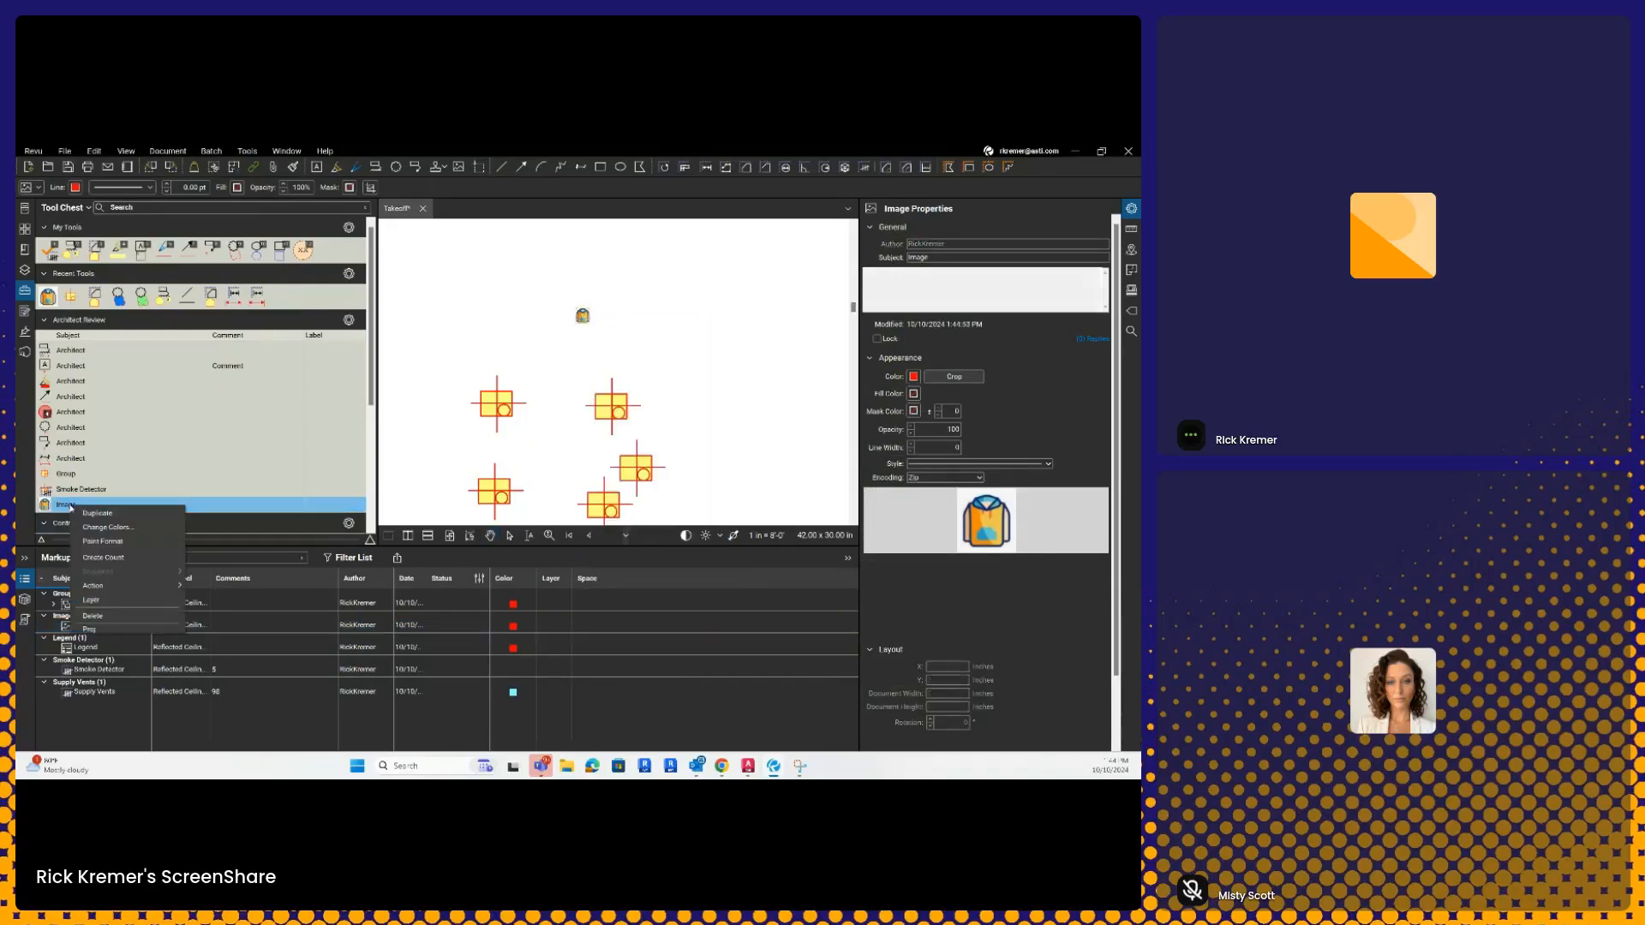
left_click(103, 557)
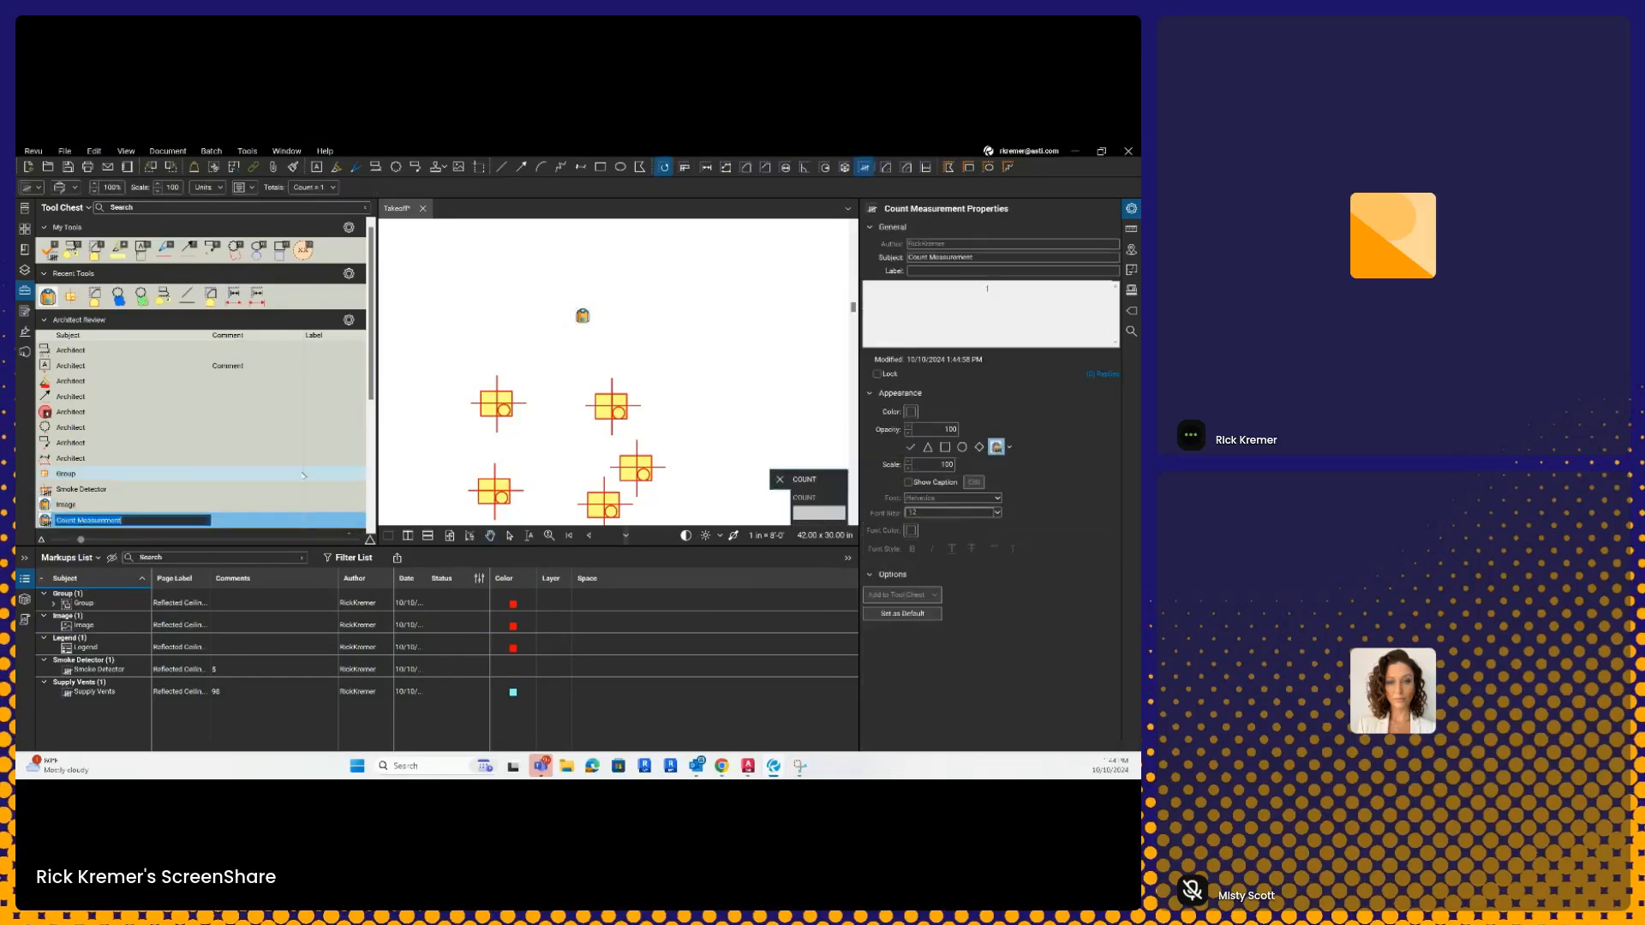
key("BackSpace")
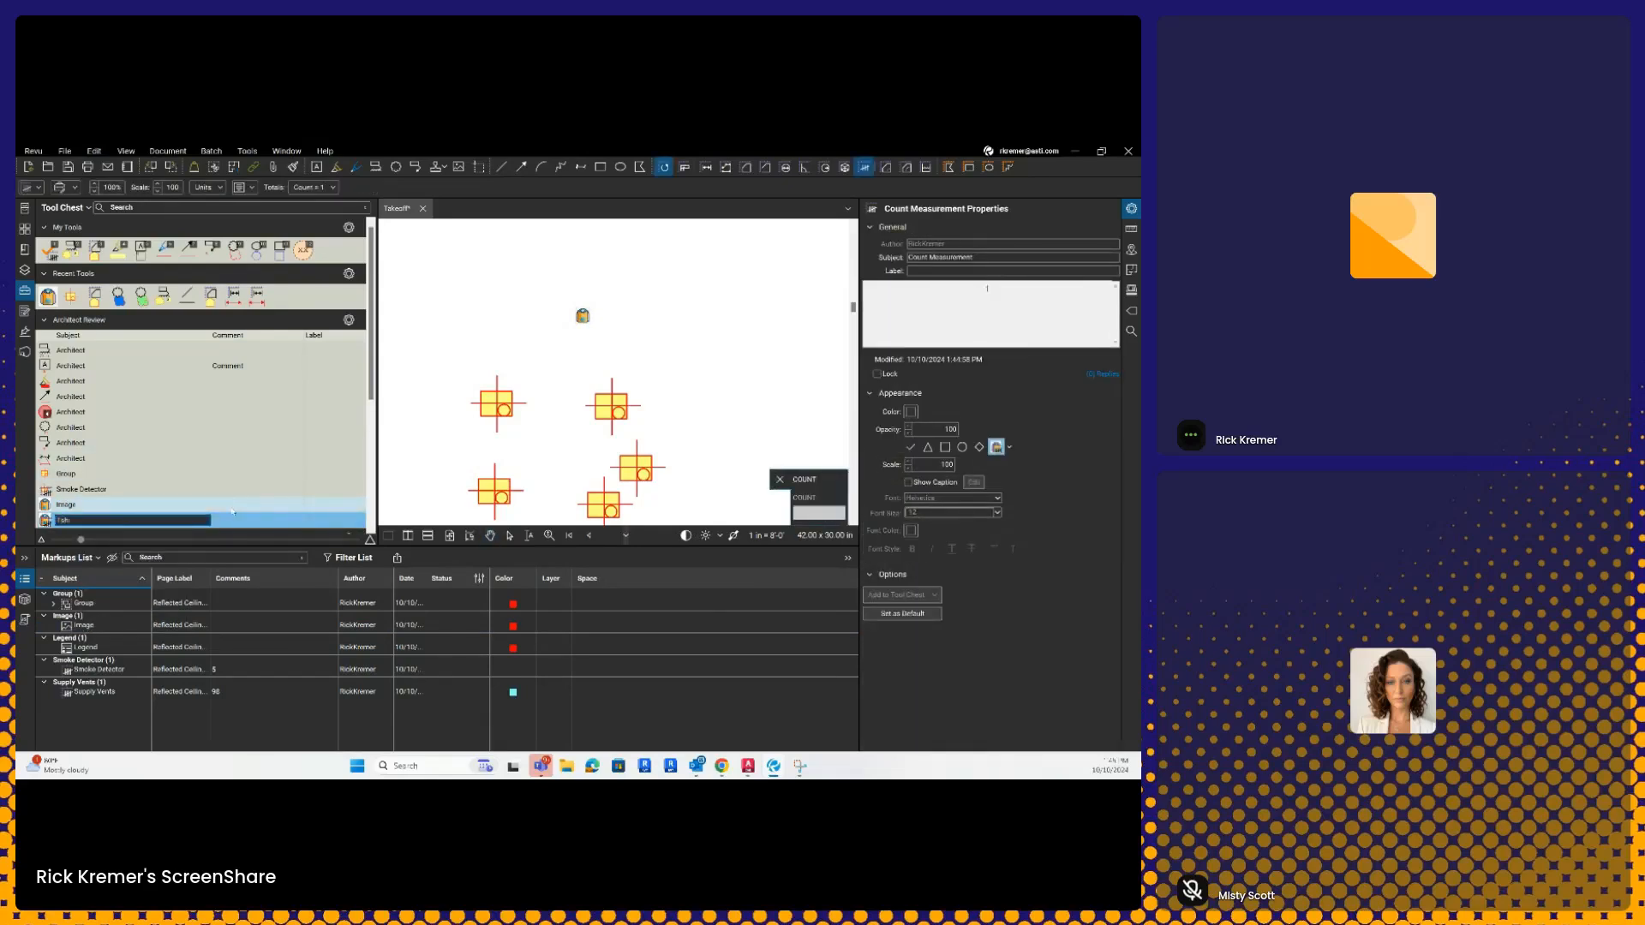
key("Return")
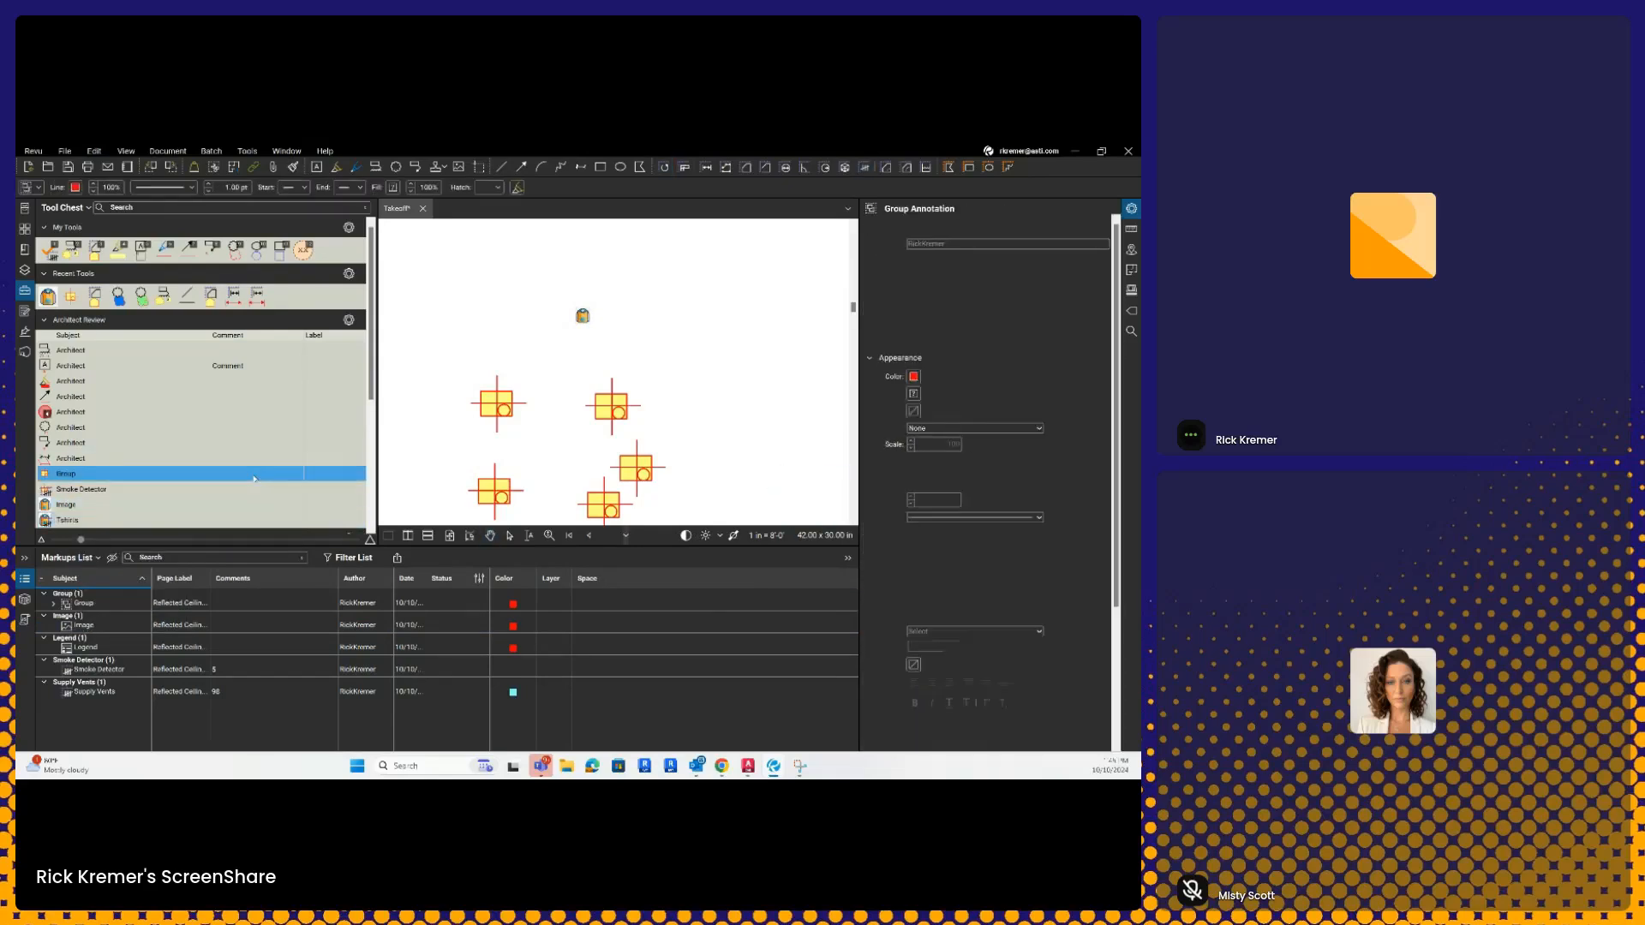
Step: Place five Tshirts count marks in the blank area beside the Smoke Detector marks and finish the count
left_click(72, 520)
left_click(699, 342)
left_click(705, 405)
left_click(759, 374)
left_click(753, 340)
left_click(754, 405)
key("Escape")
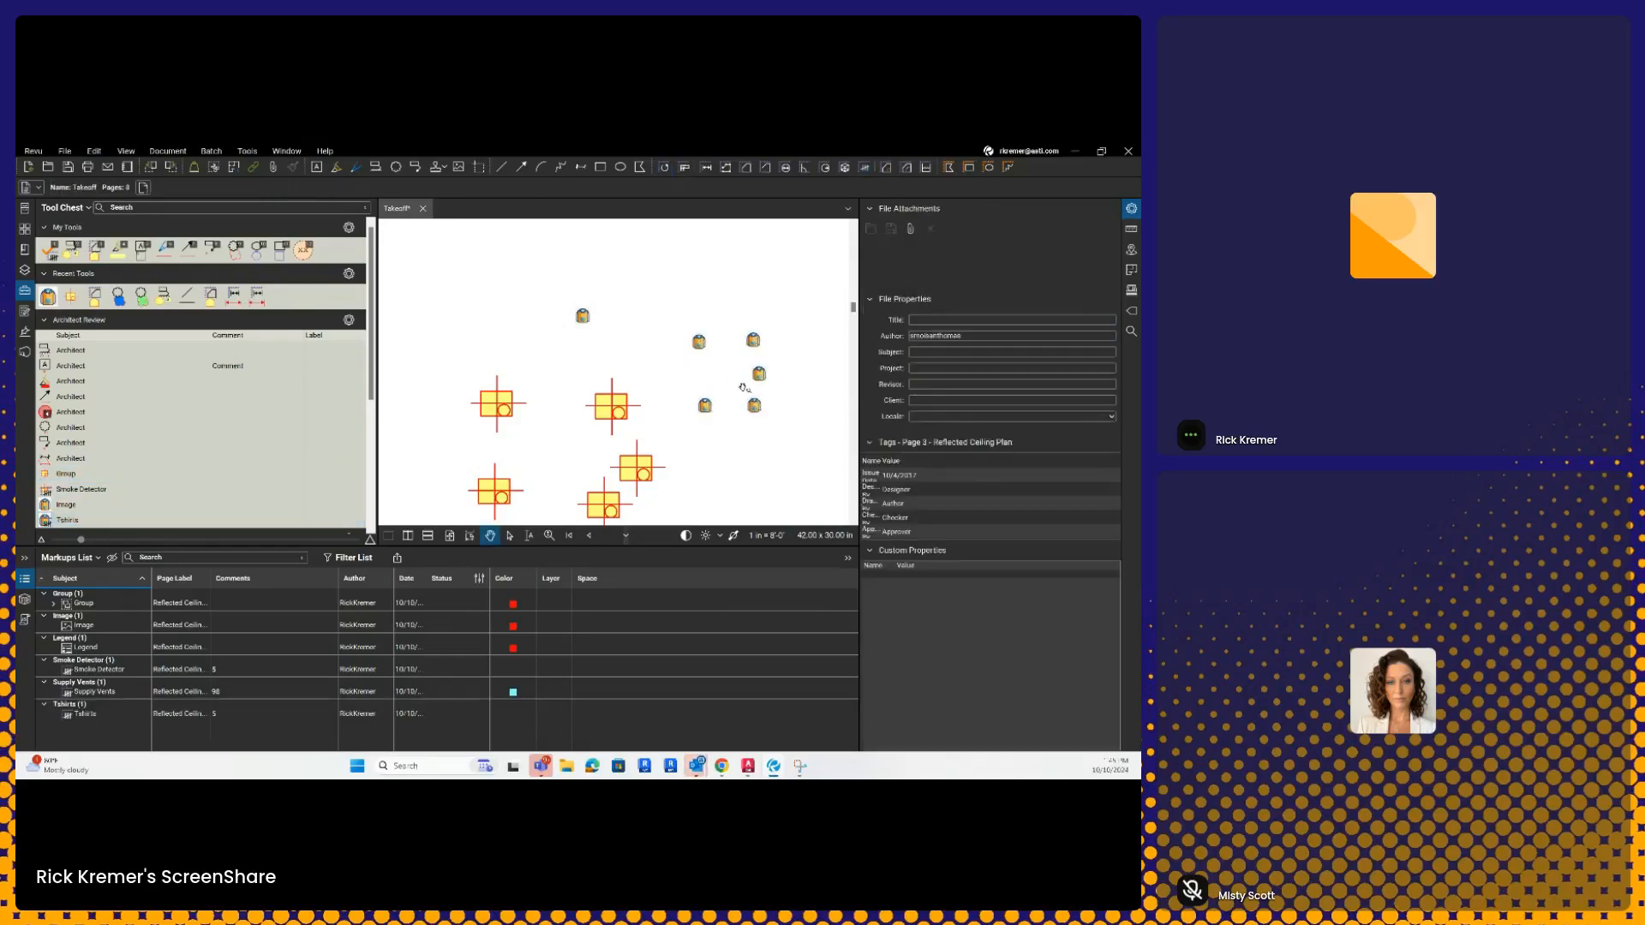
Step: Select the Tshirts entry in the Markups List and add the Count column to the list
left_click(220, 715)
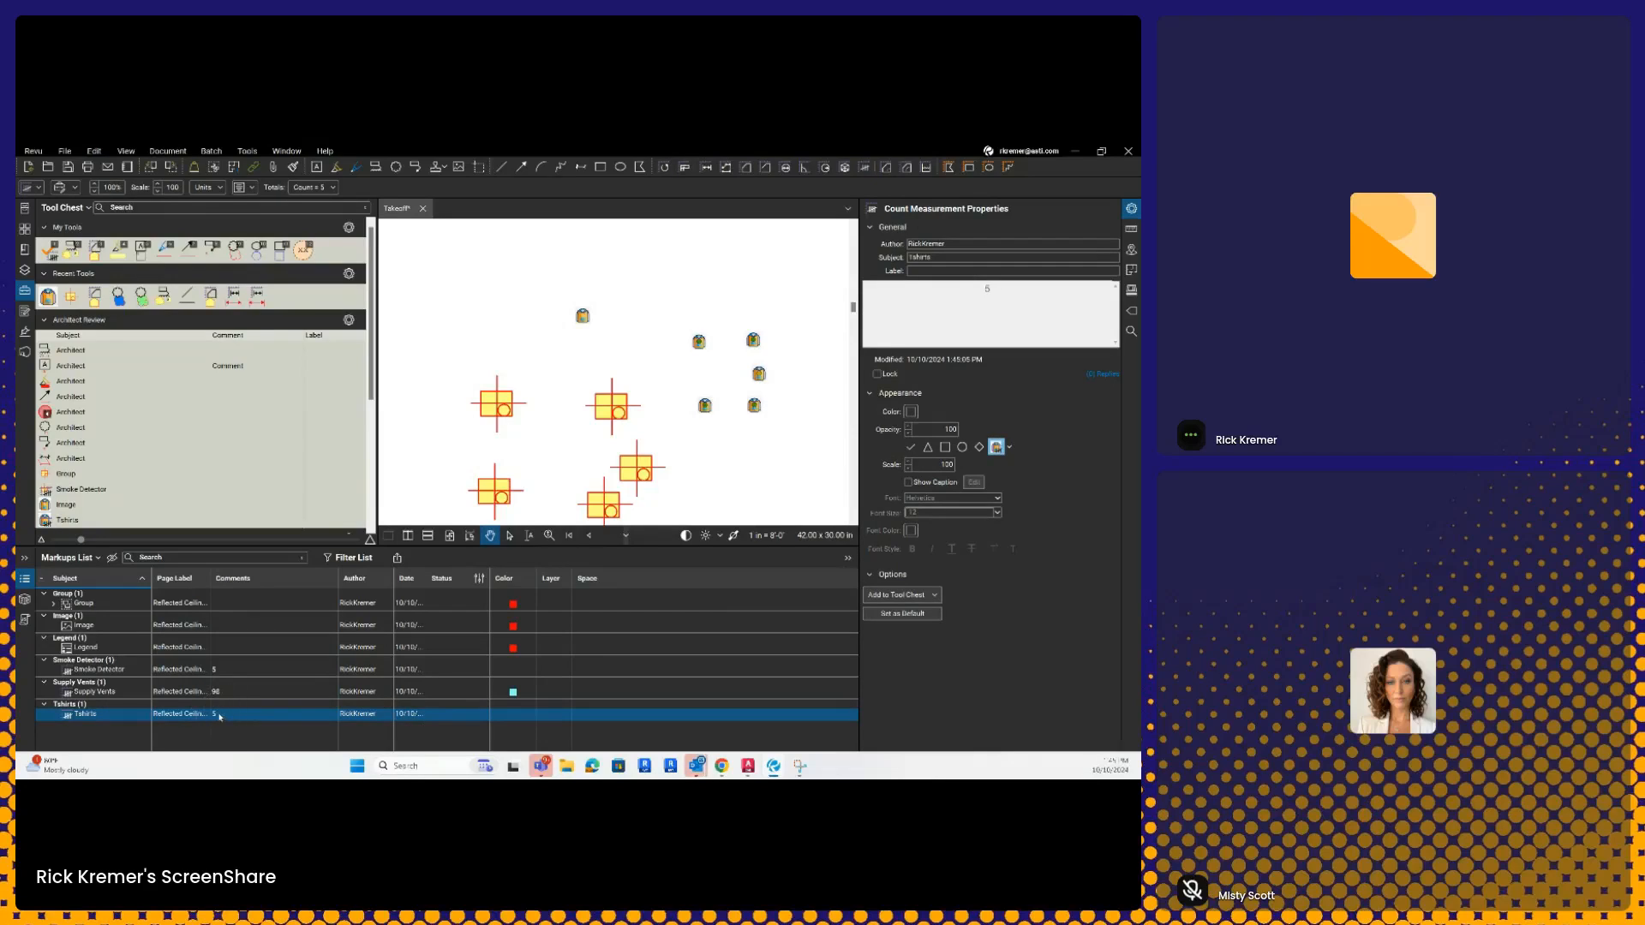
left_click(98, 557)
mouse_move(91, 577)
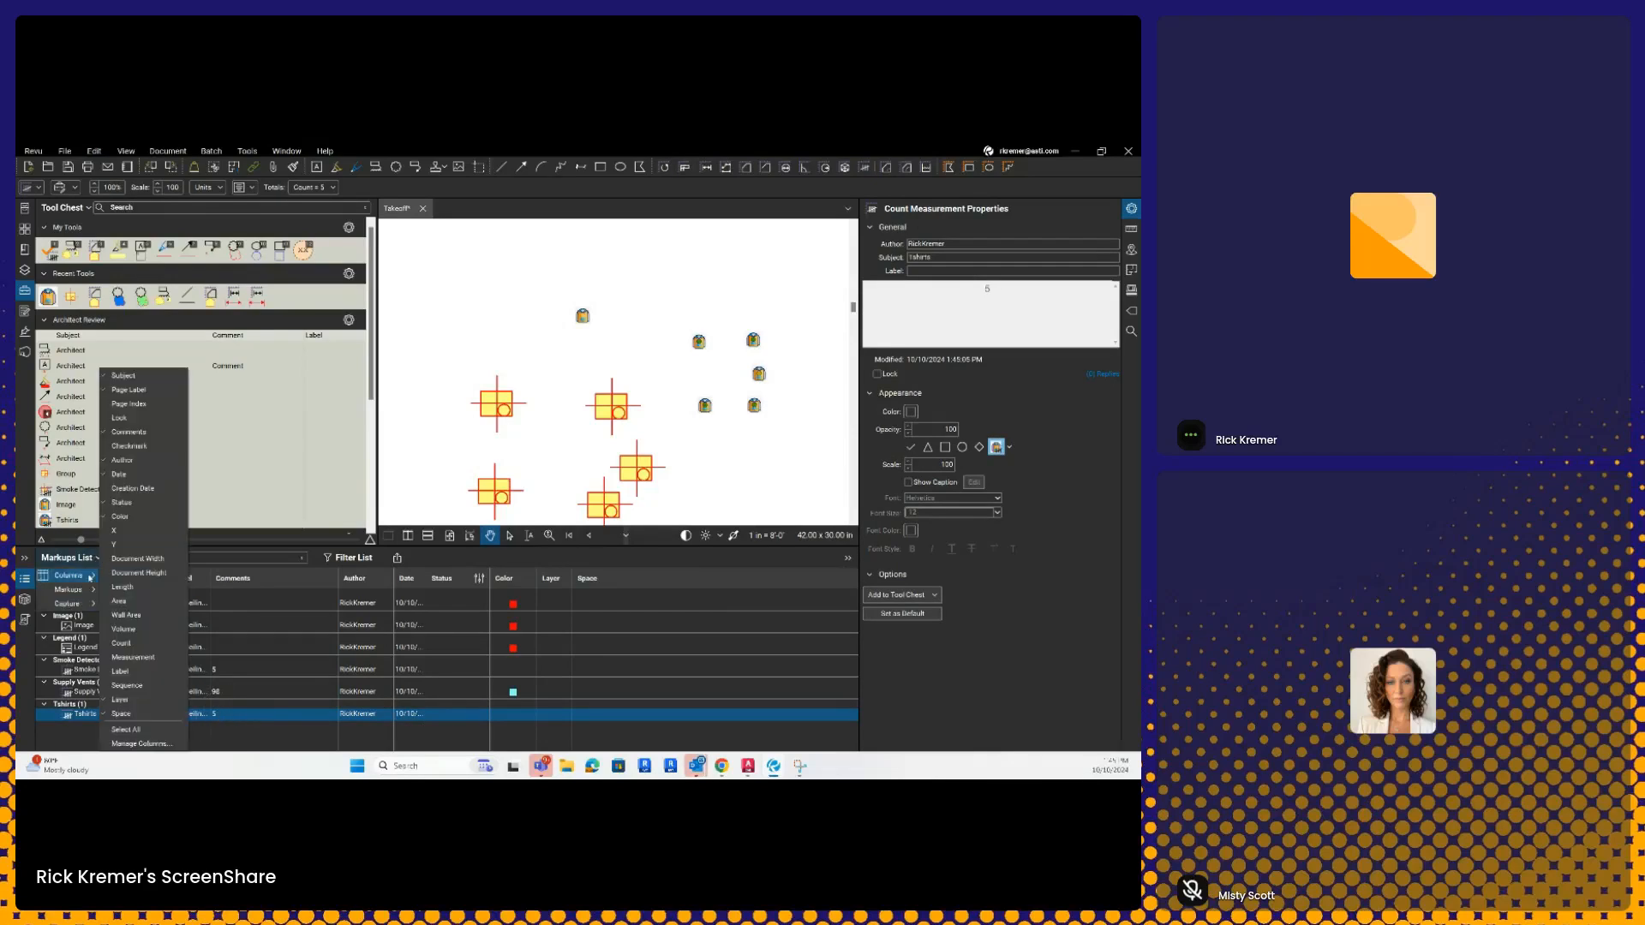
left_click(121, 644)
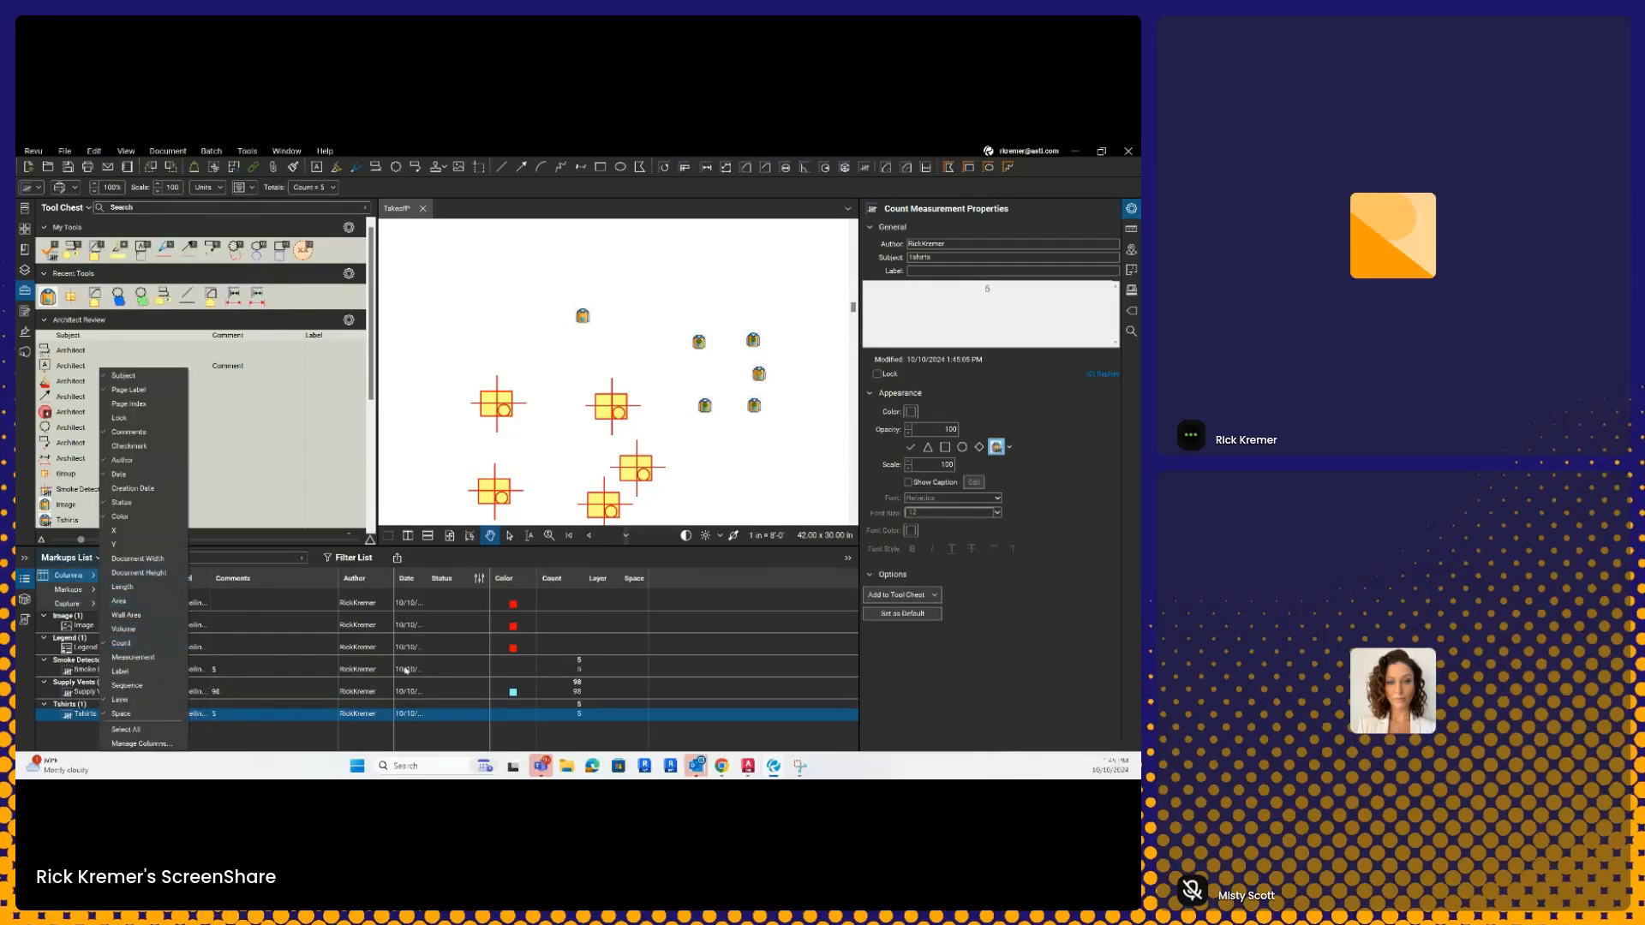
left_click(592, 726)
Step: Create a new legend for the Tshirts count, place it above the marks and check its contents up close
scroll(736, 343, "down", 3)
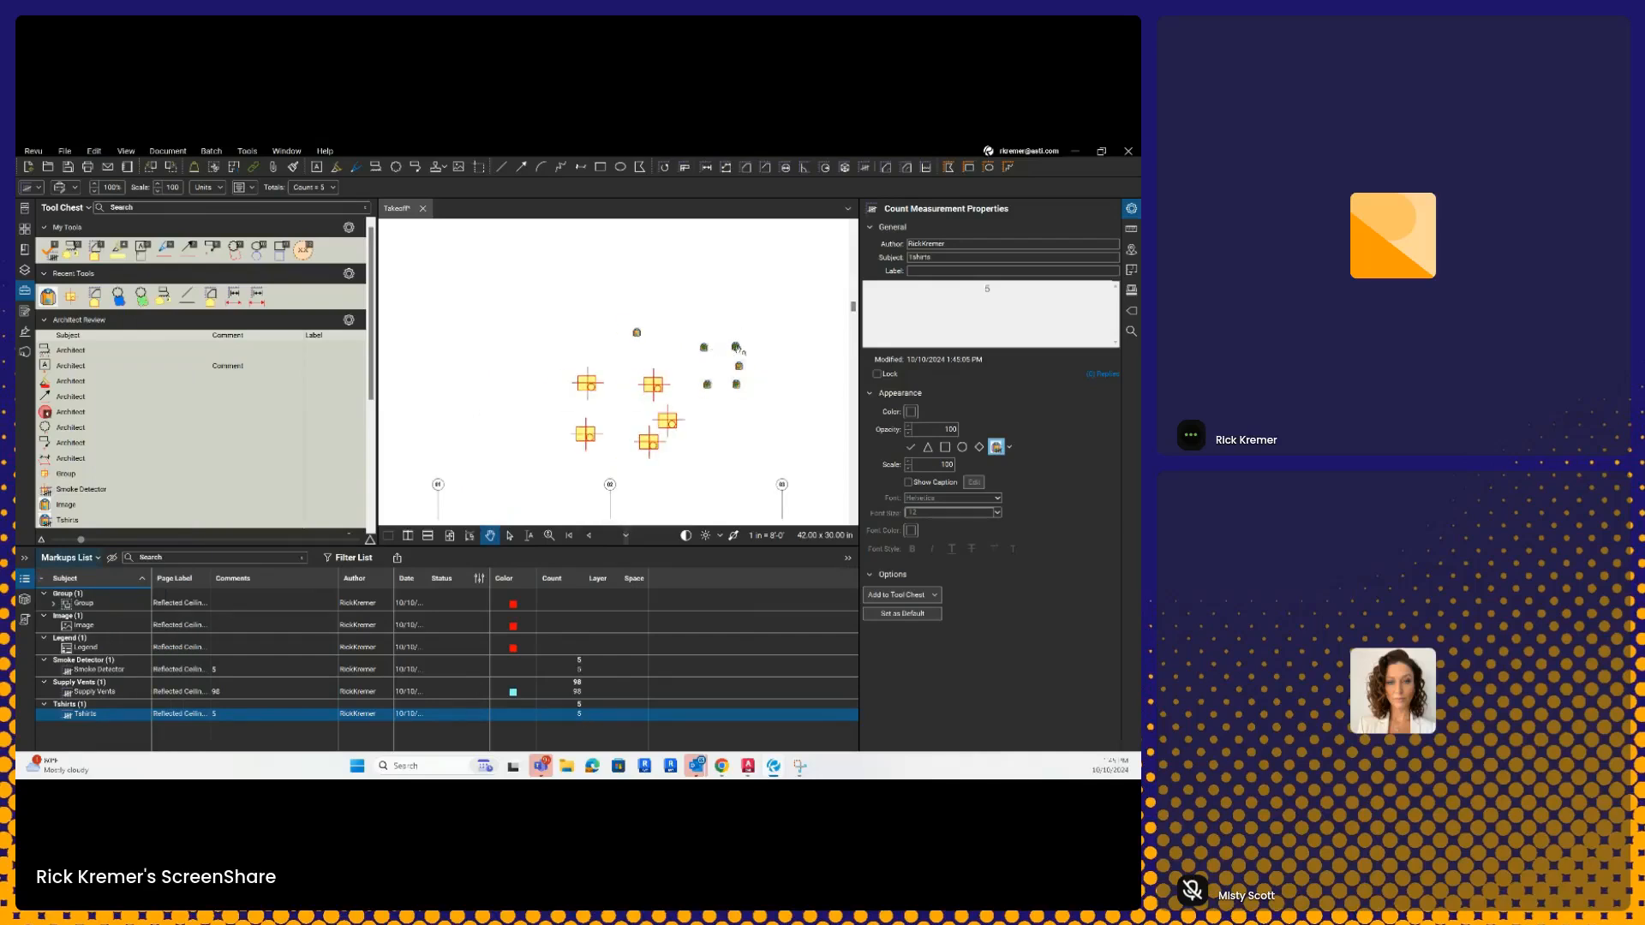
right_click(736, 347)
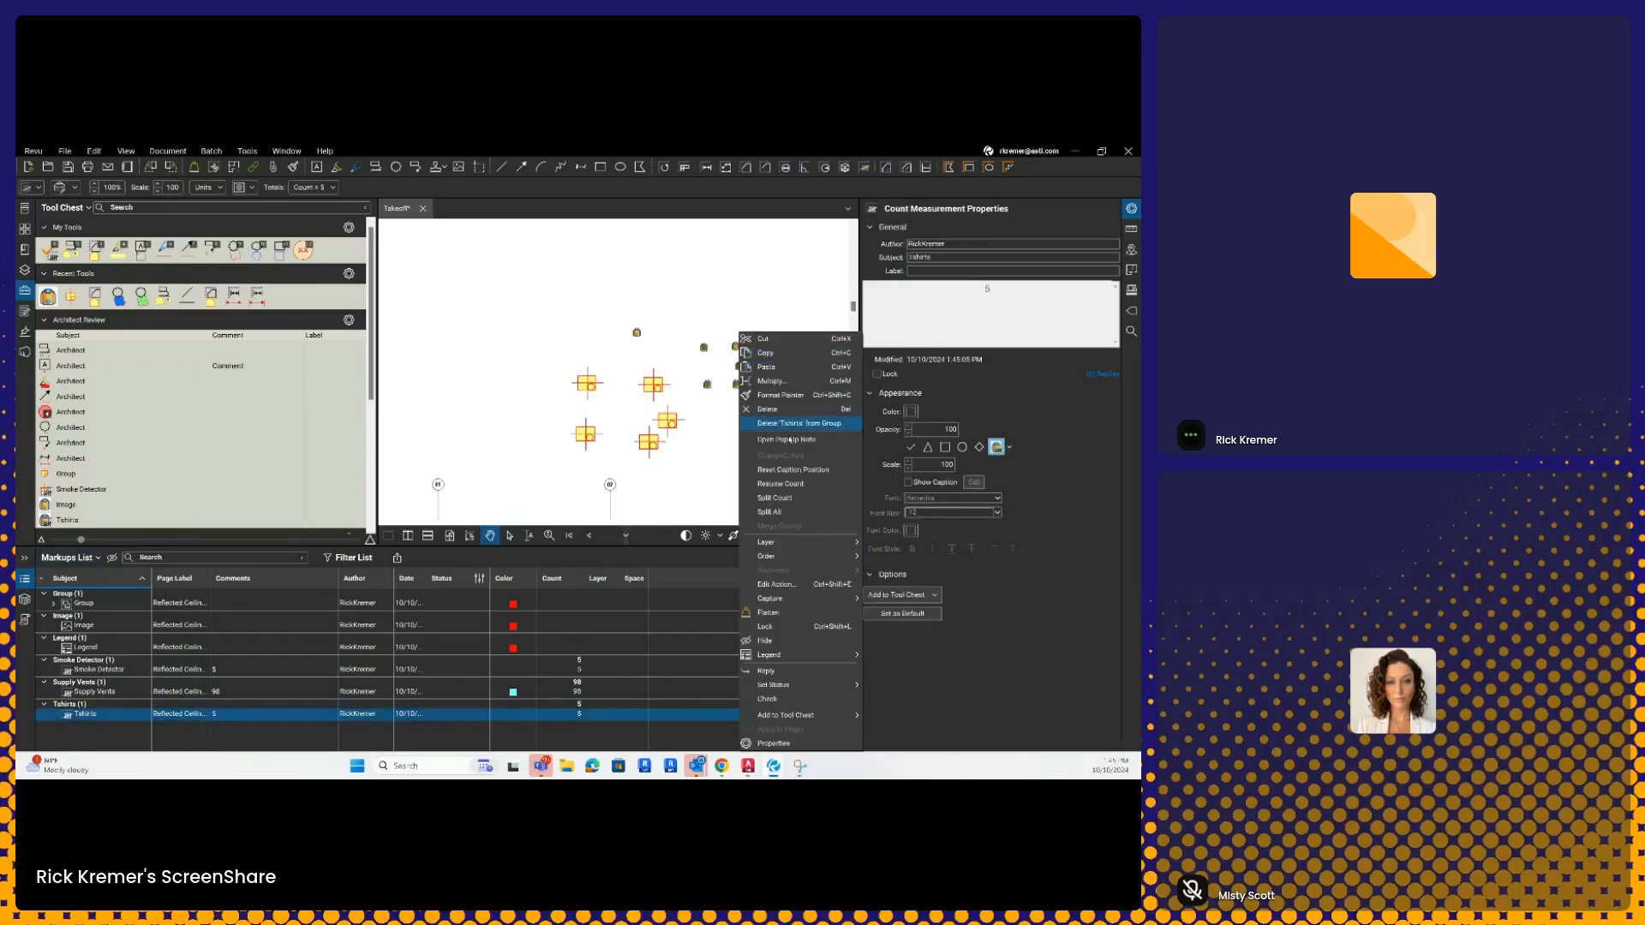
mouse_move(814, 654)
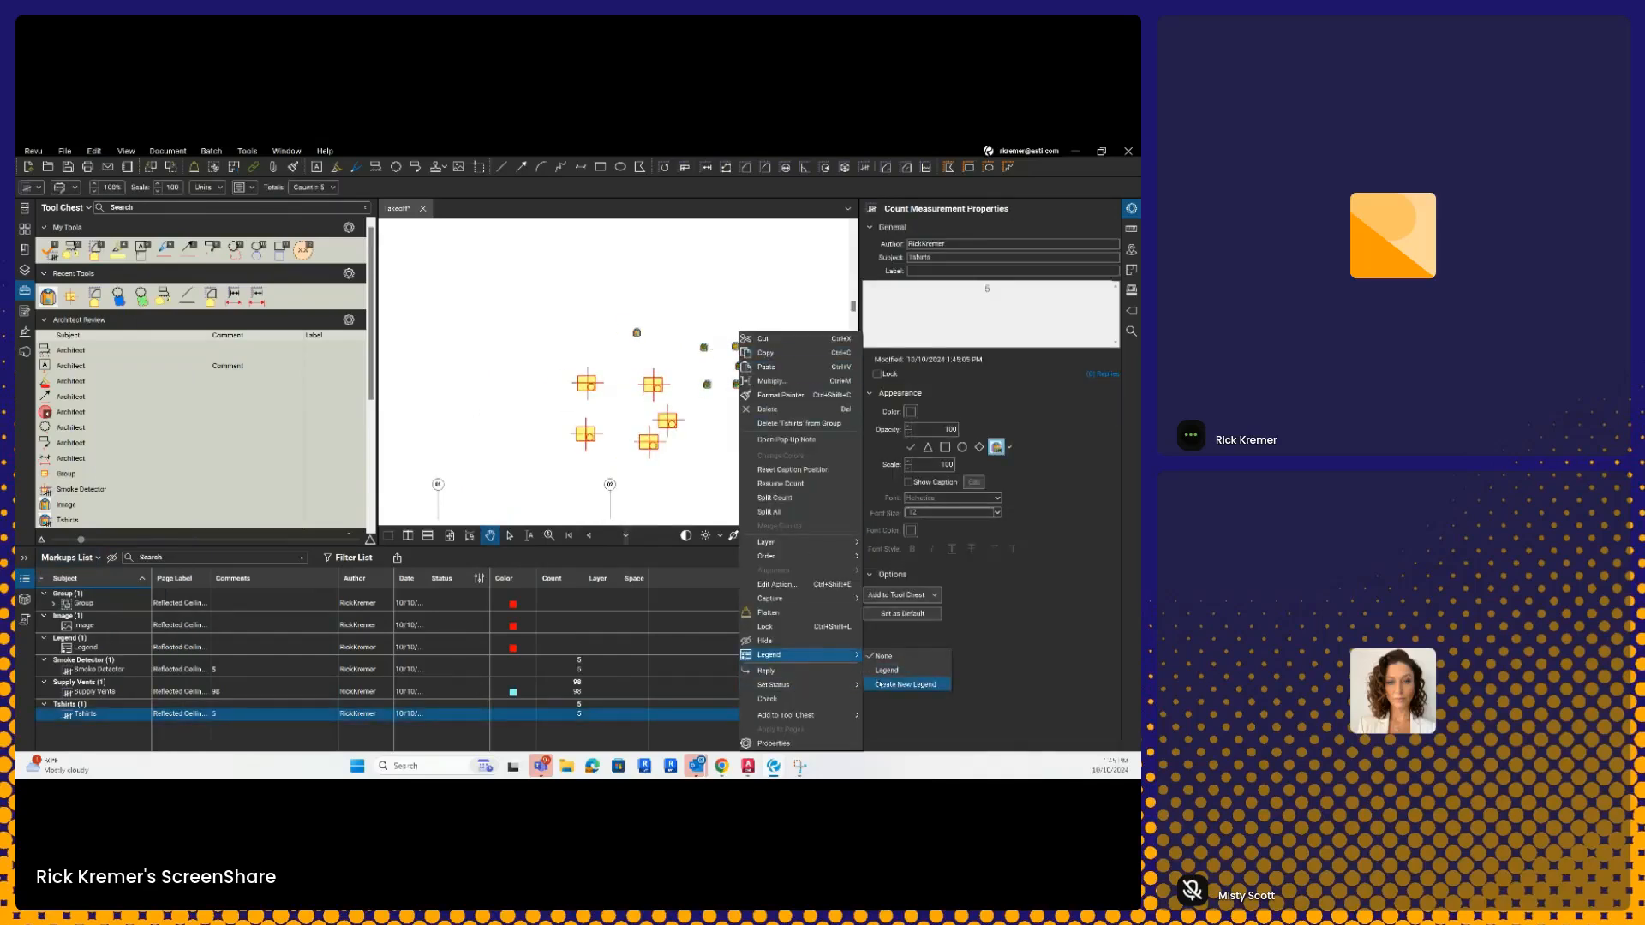
left_click(880, 684)
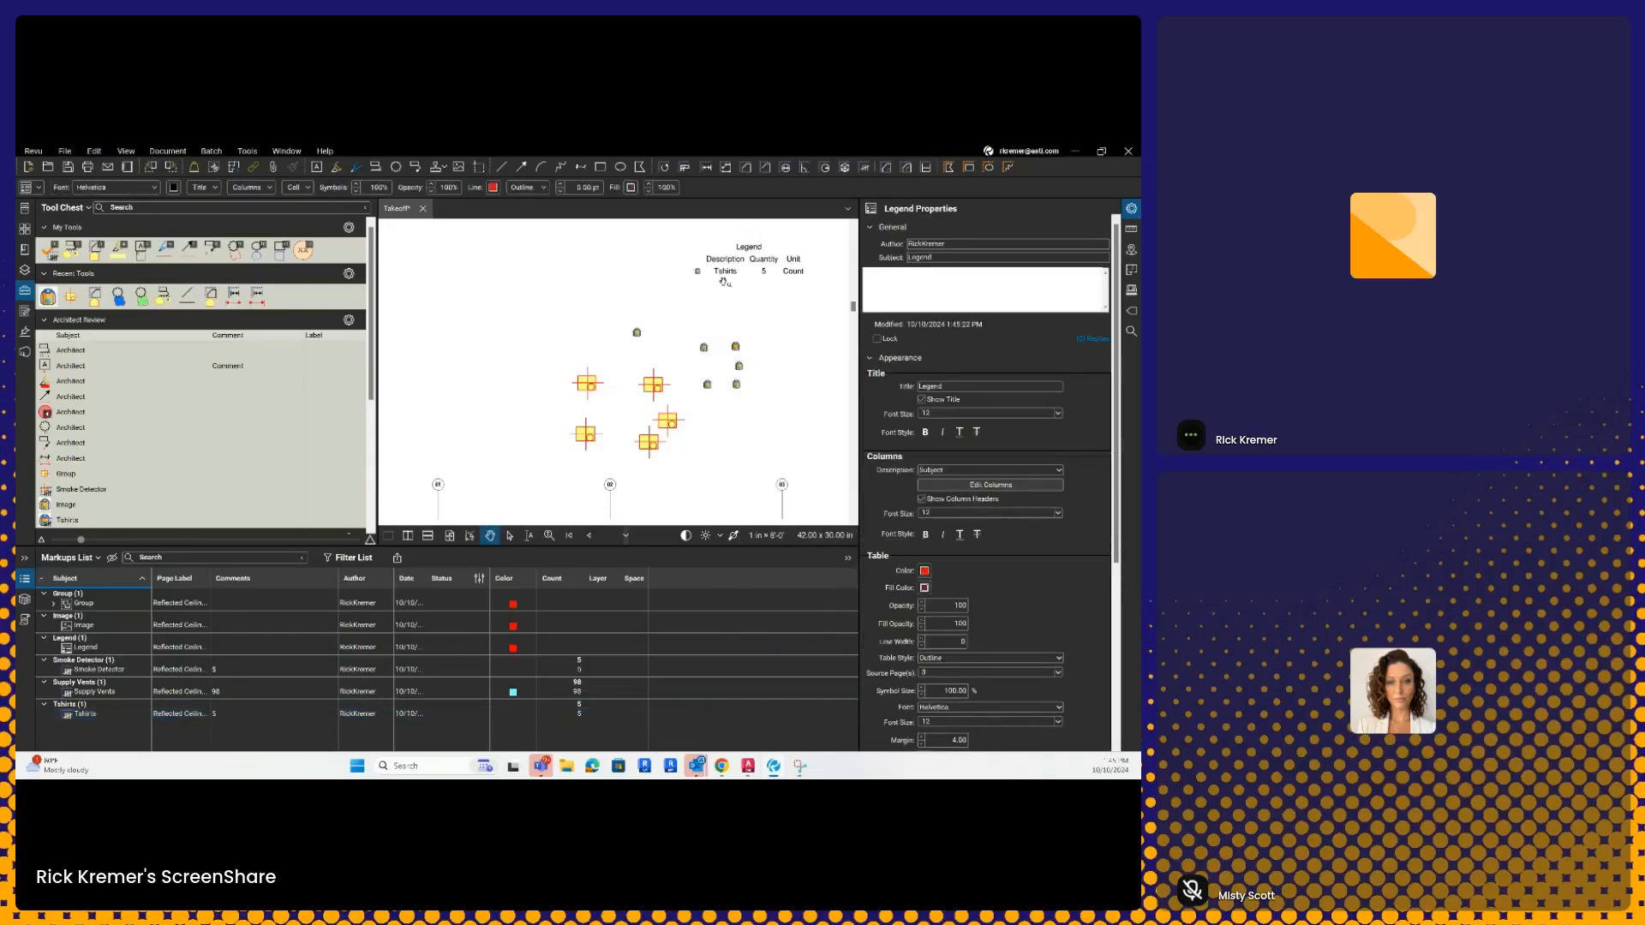
left_click(724, 282)
scroll(705, 282, "up", 5)
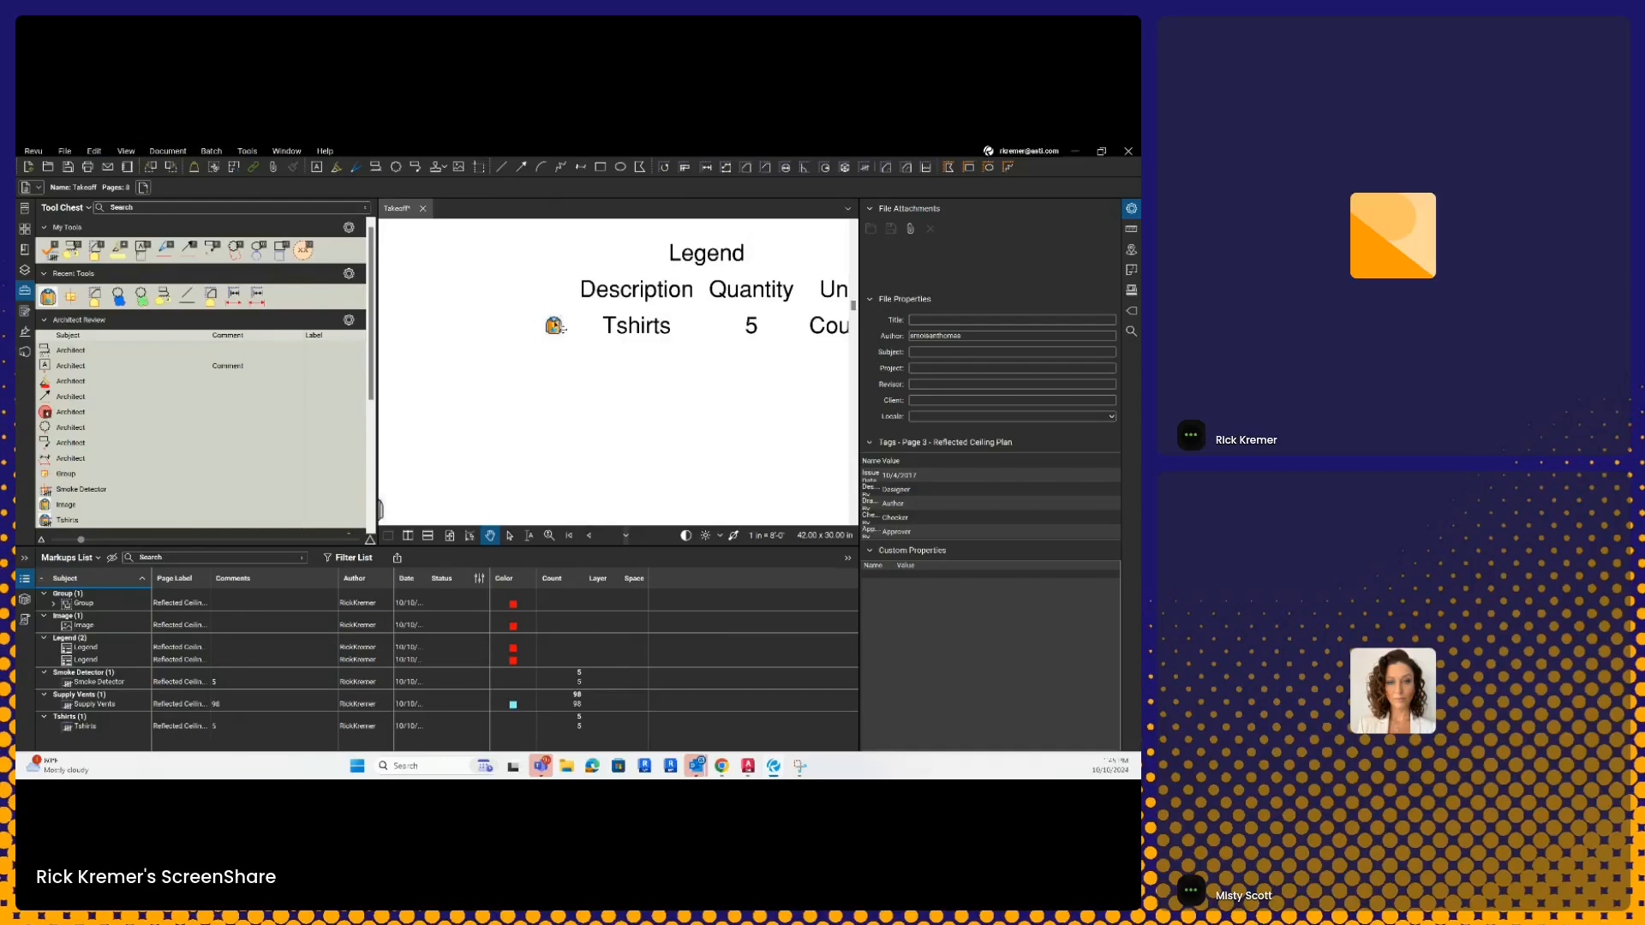
scroll(583, 421, "down", 1)
scroll(583, 421, "down", 3)
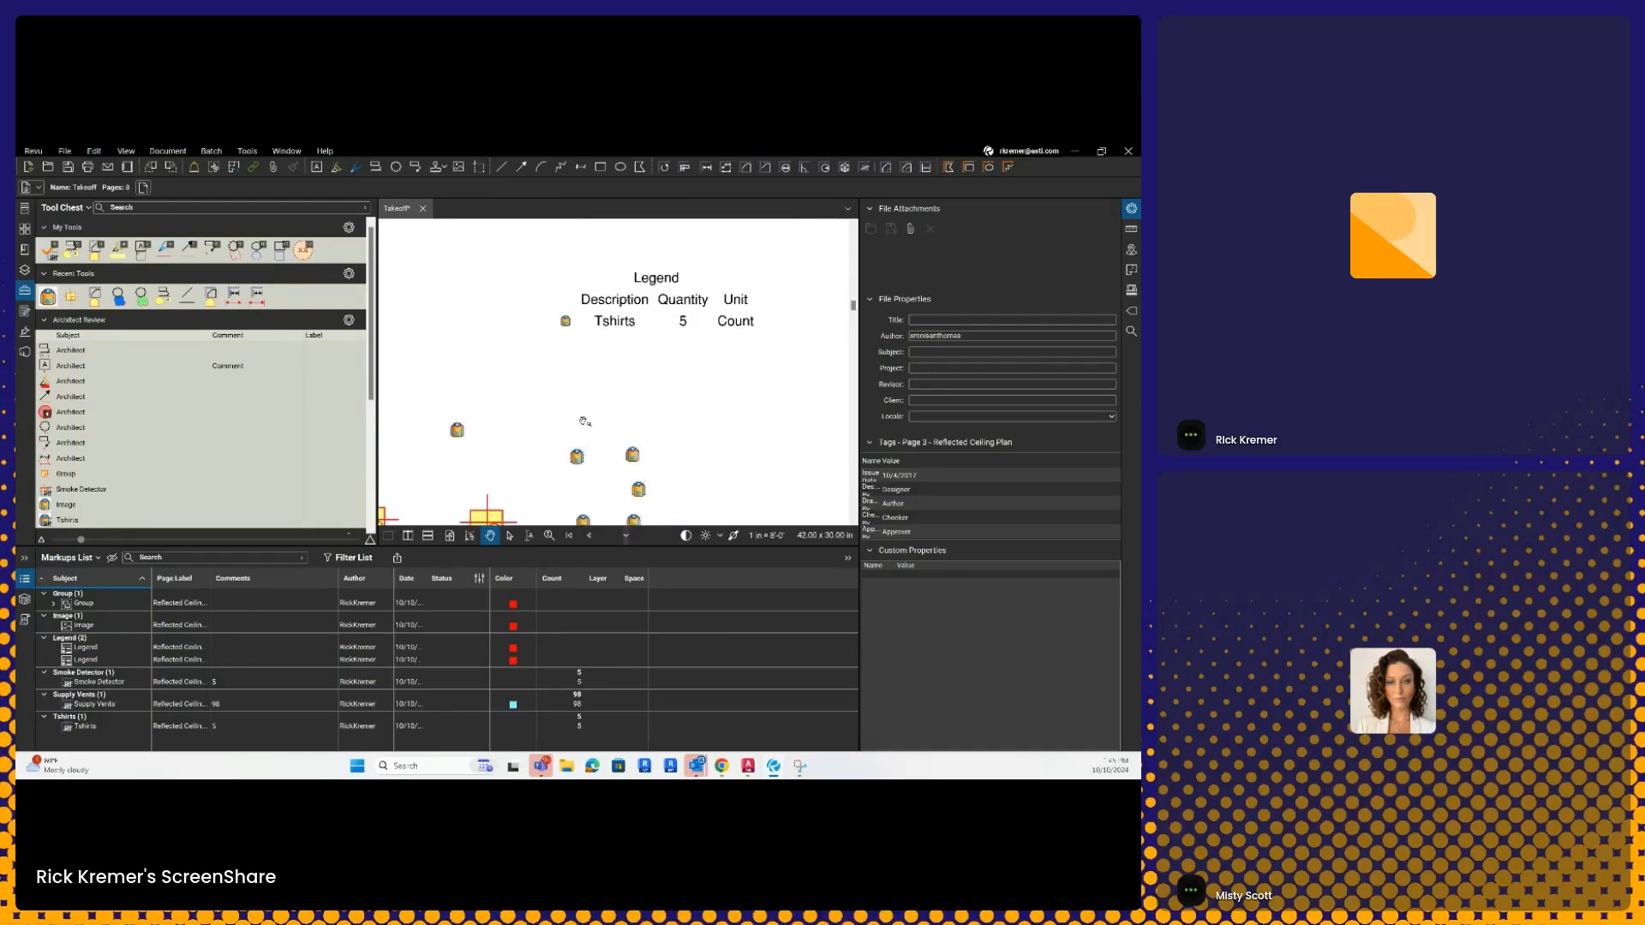
left_click_drag(585, 423, 652, 369)
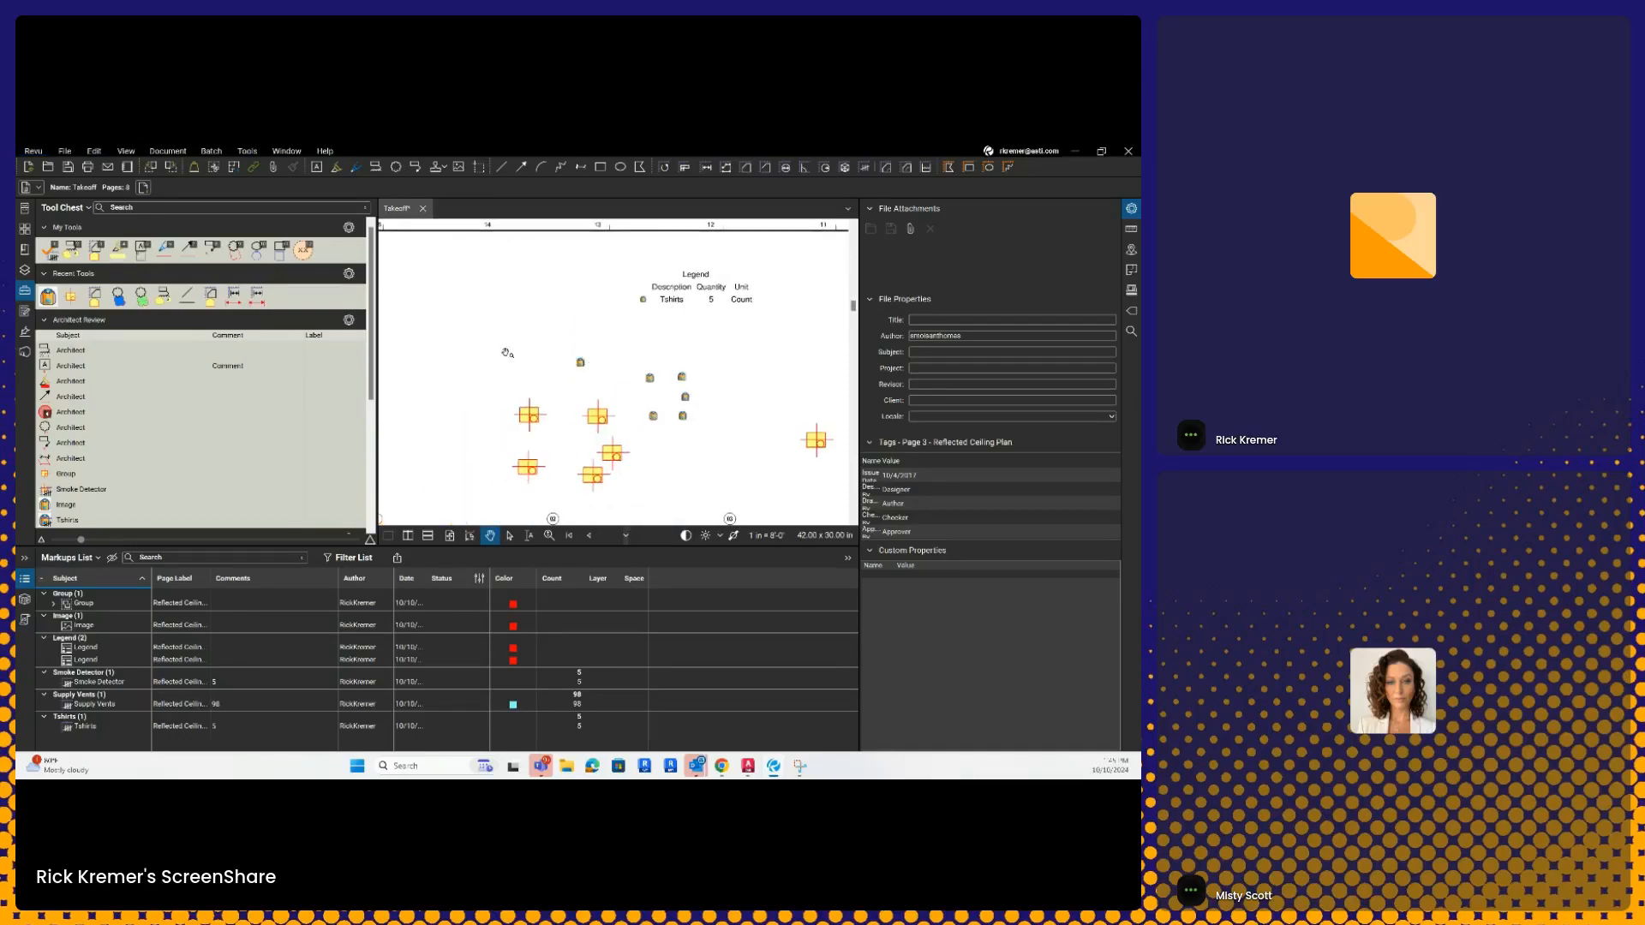
mouse_move(502, 357)
left_mouse_down()
mouse_move(492, 308)
mouse_move(679, 436)
mouse_move(742, 512)
mouse_move(648, 505)
left_mouse_up()
left_click(638, 468)
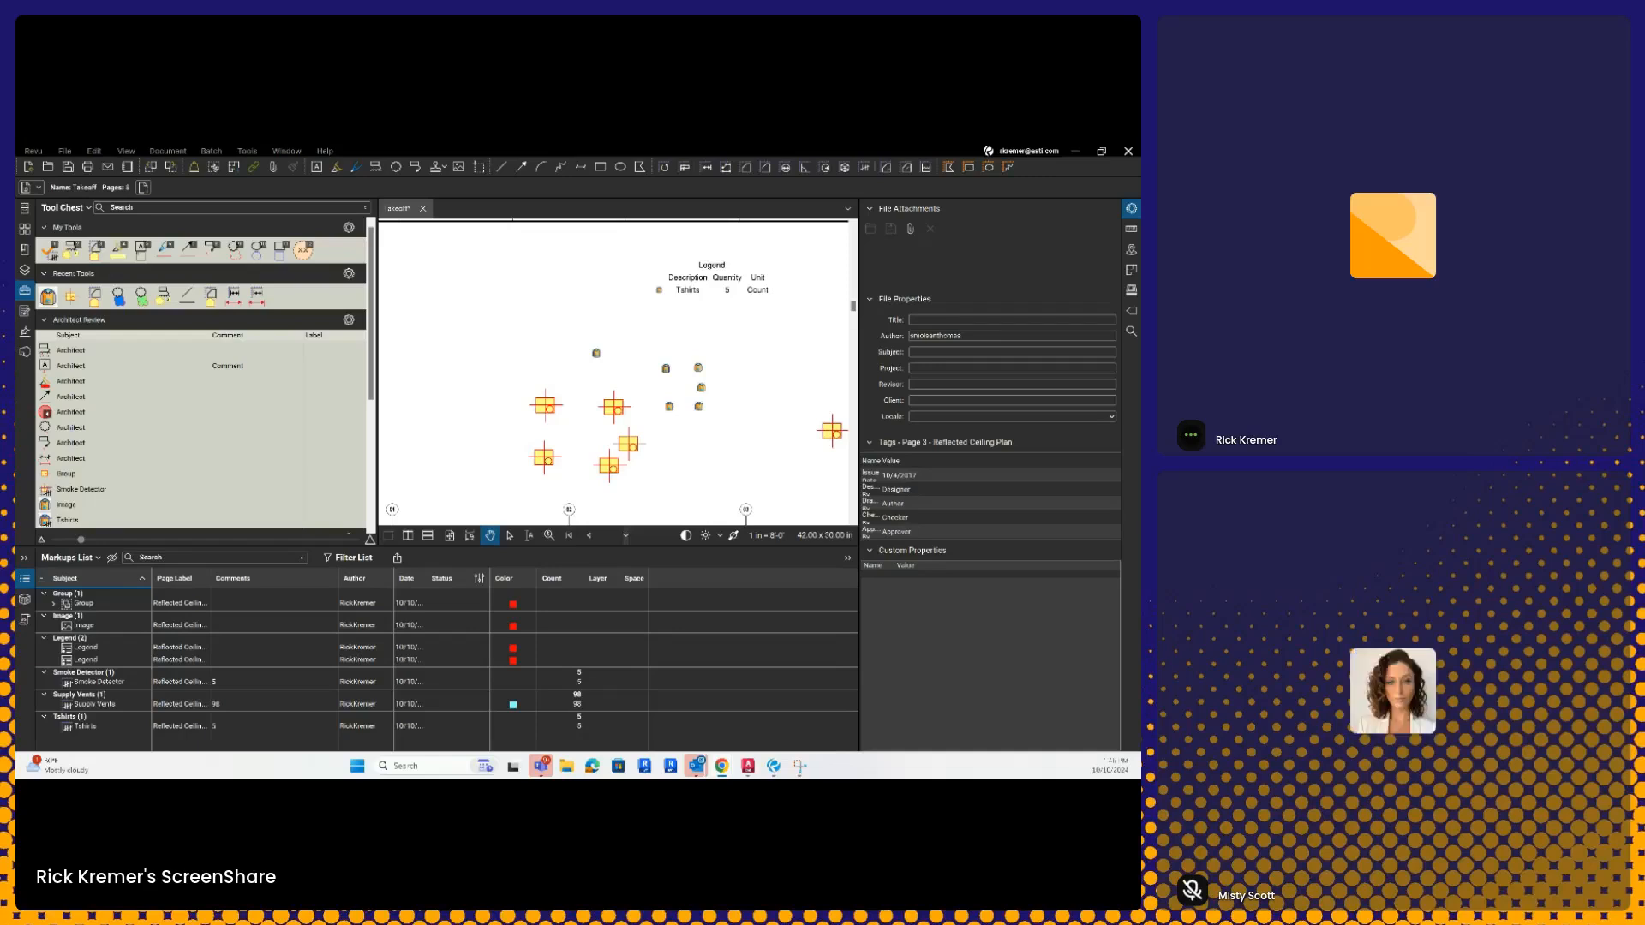
Step: Set the Issues status of the Smoke Detector count to Open and deselect the count
left_click(611, 468)
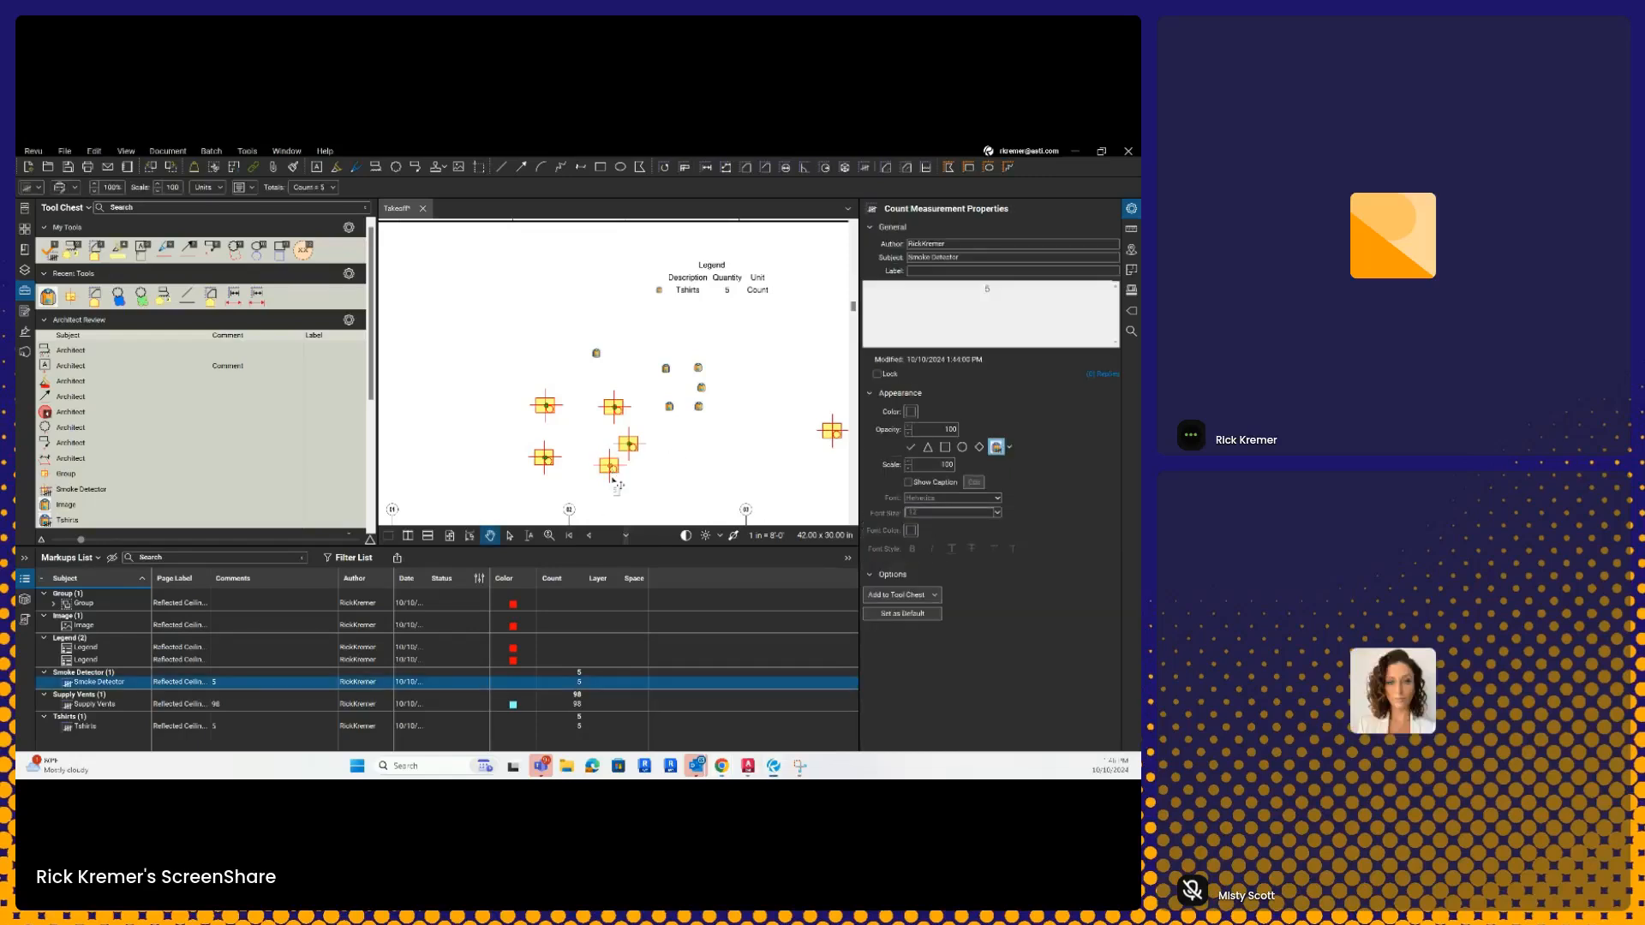
left_click(482, 685)
mouse_move(454, 699)
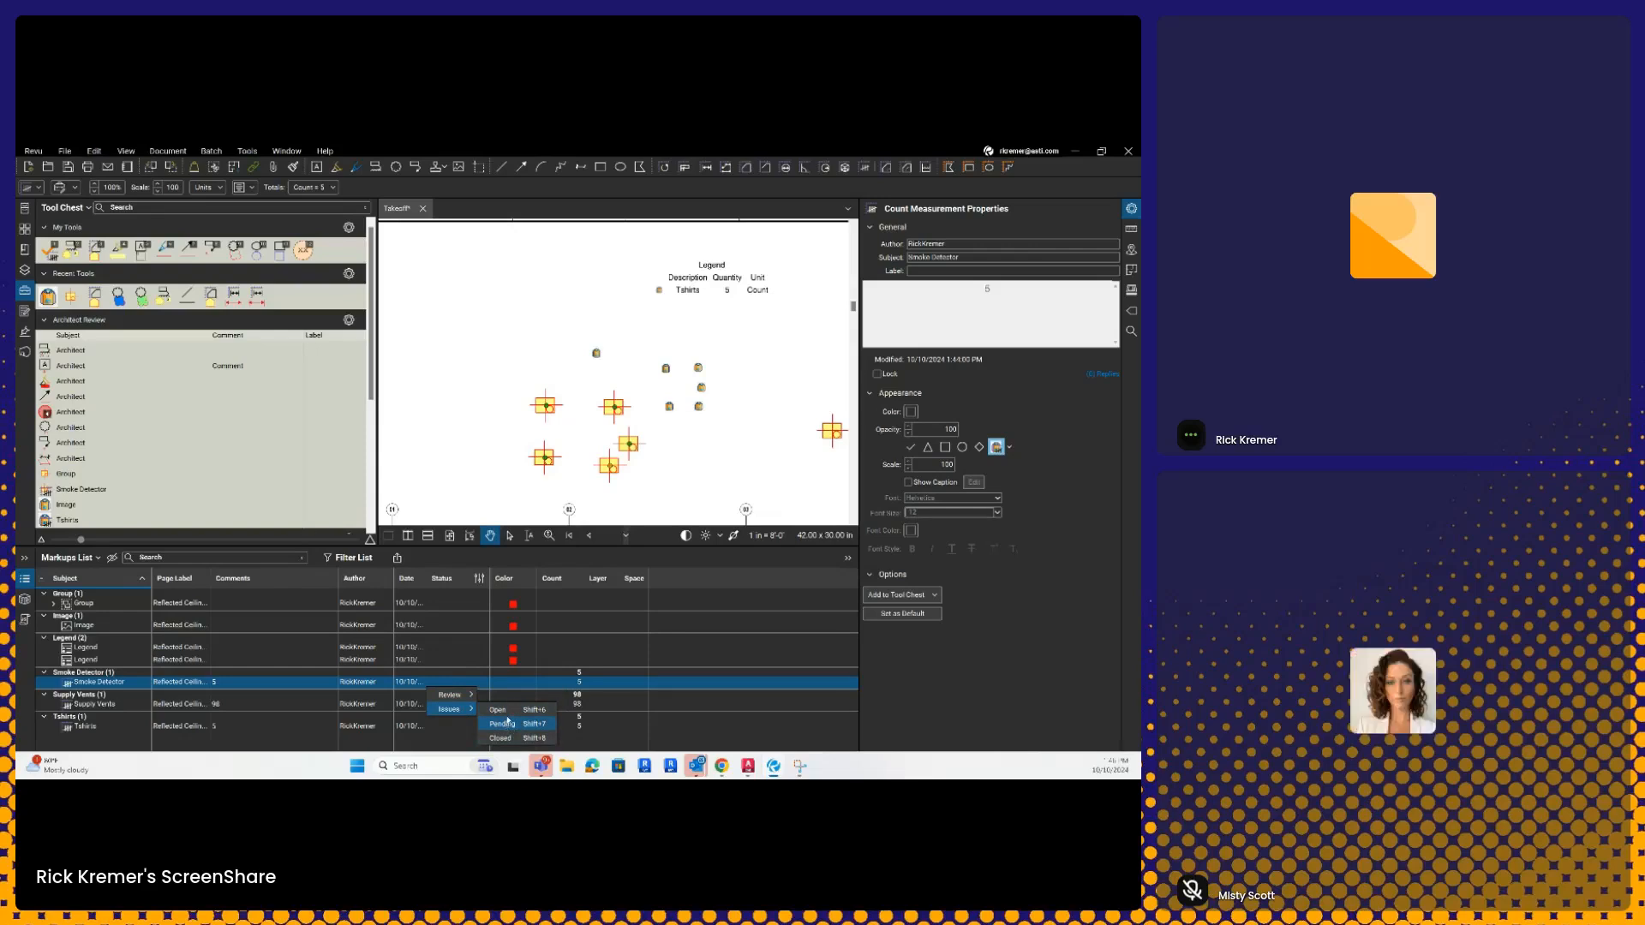
left_click(498, 710)
right_click(456, 683)
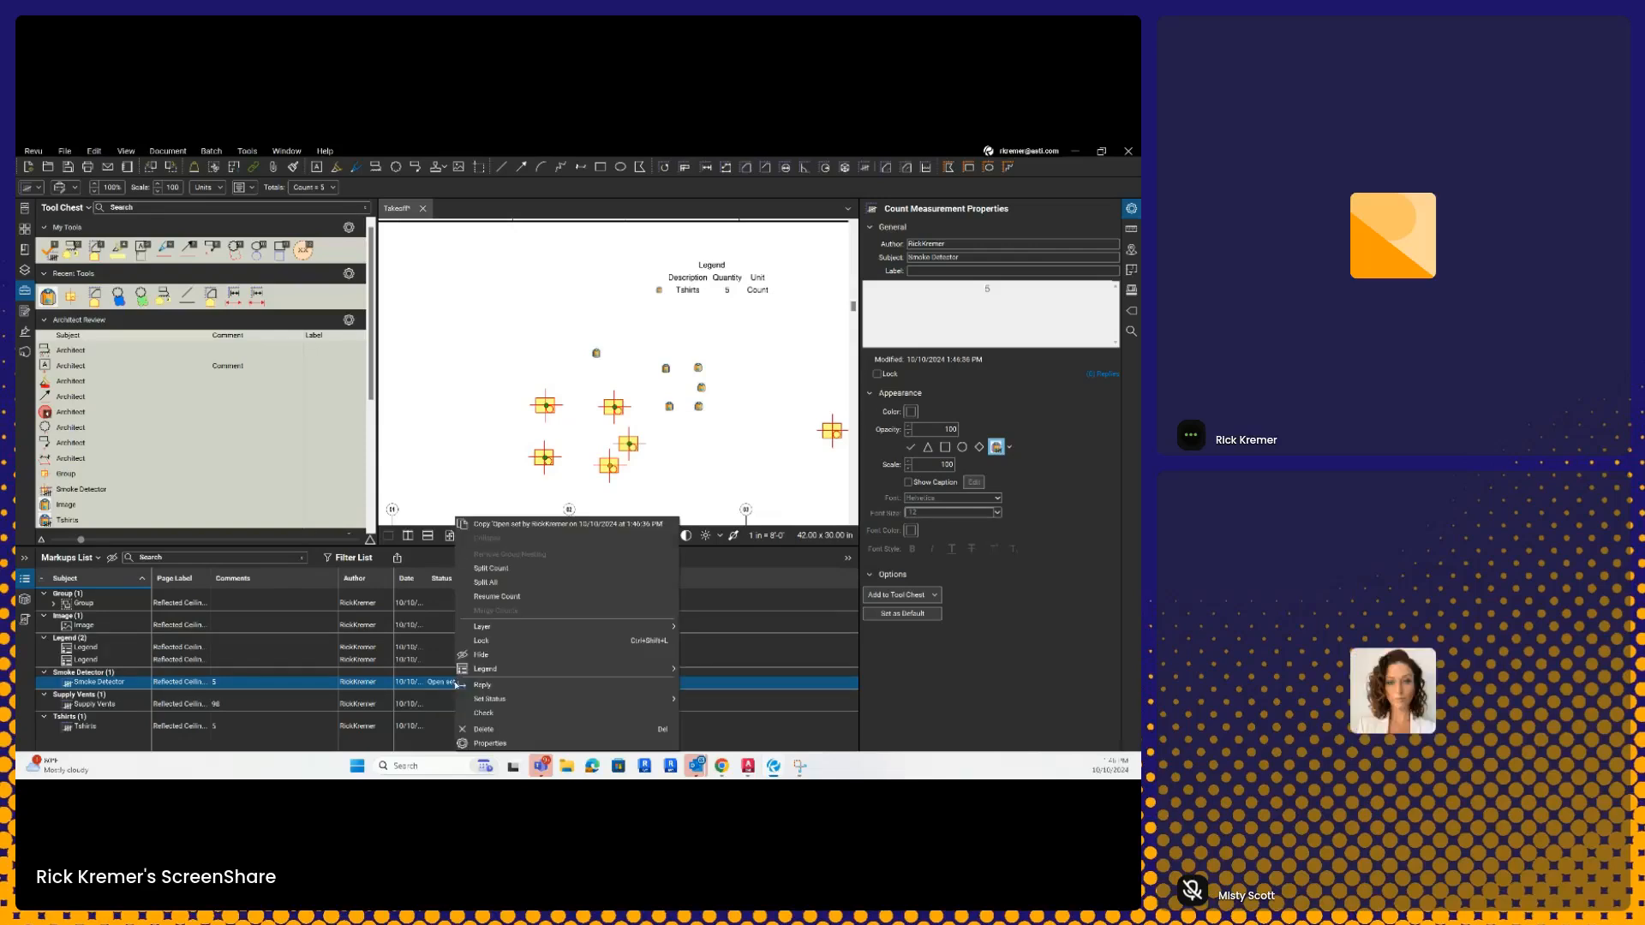
left_click(446, 685)
left_click(442, 686)
left_click(574, 500)
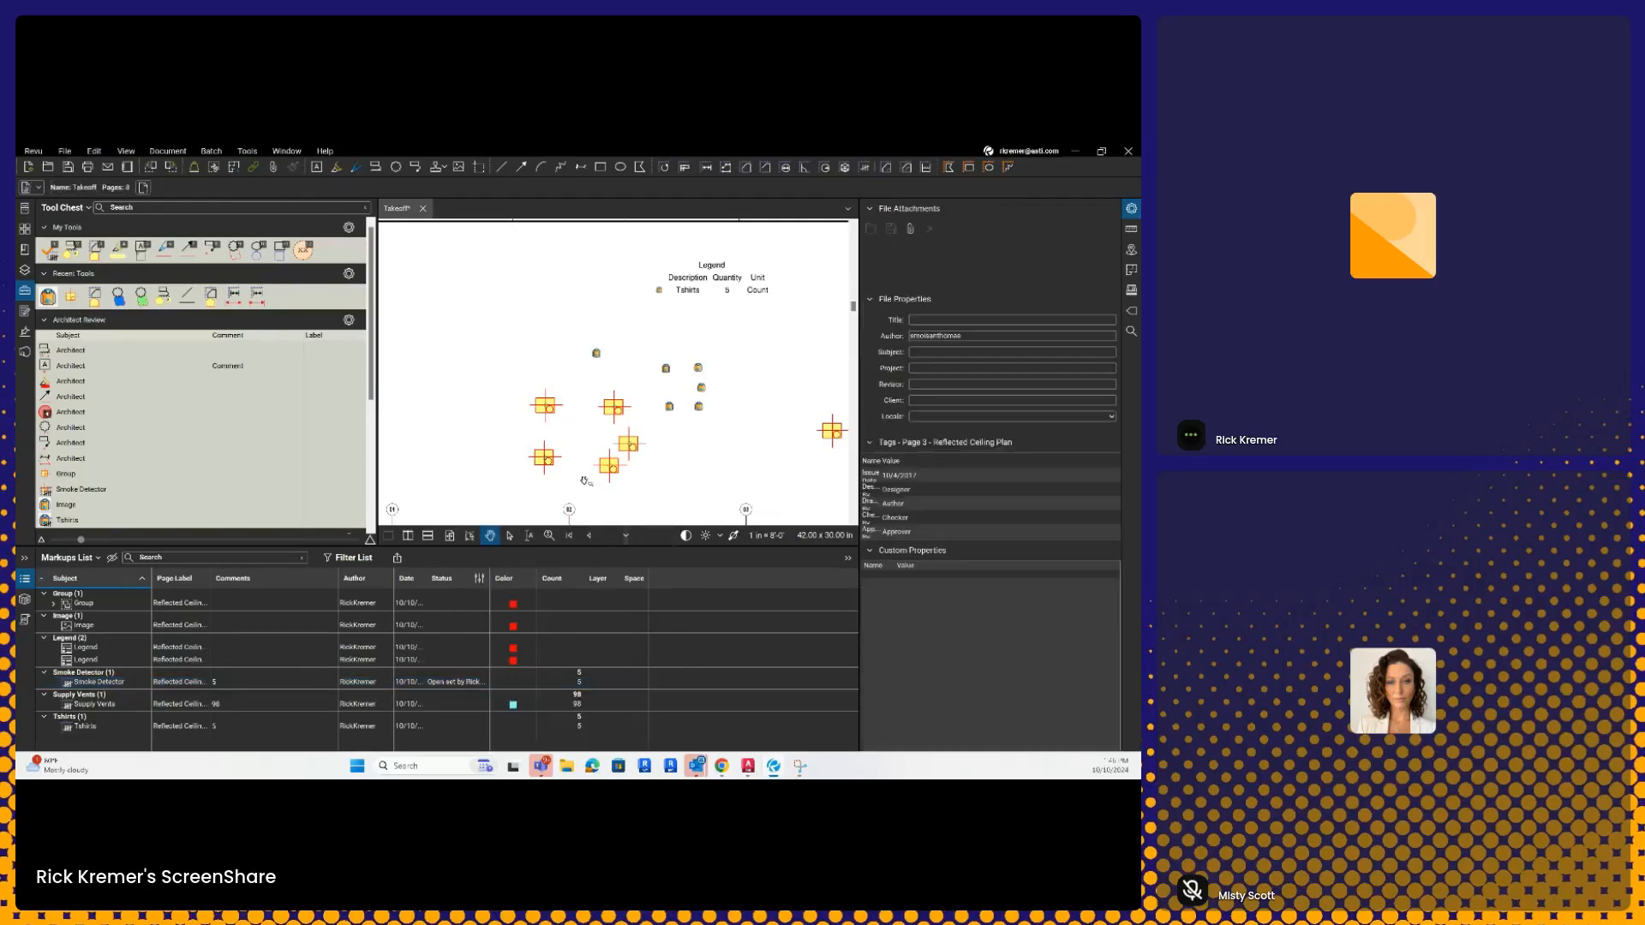
Step: Set the Review status of the Smoke Detector count to Rejected and deselect the count
left_click(463, 683)
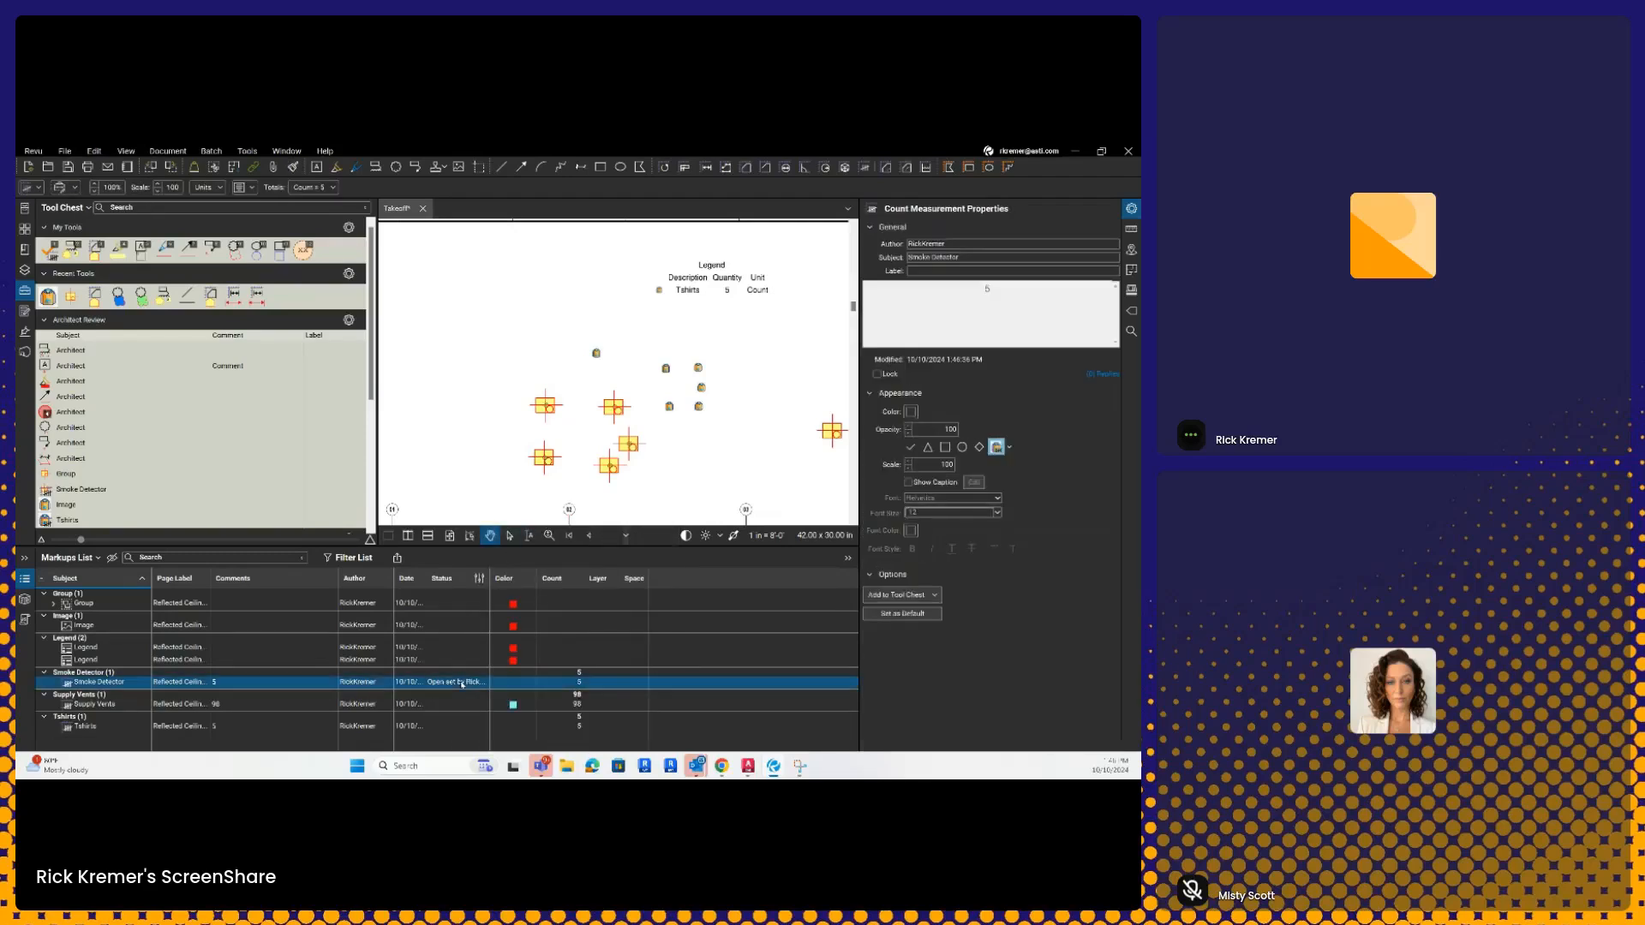
right_click(462, 683)
mouse_move(498, 704)
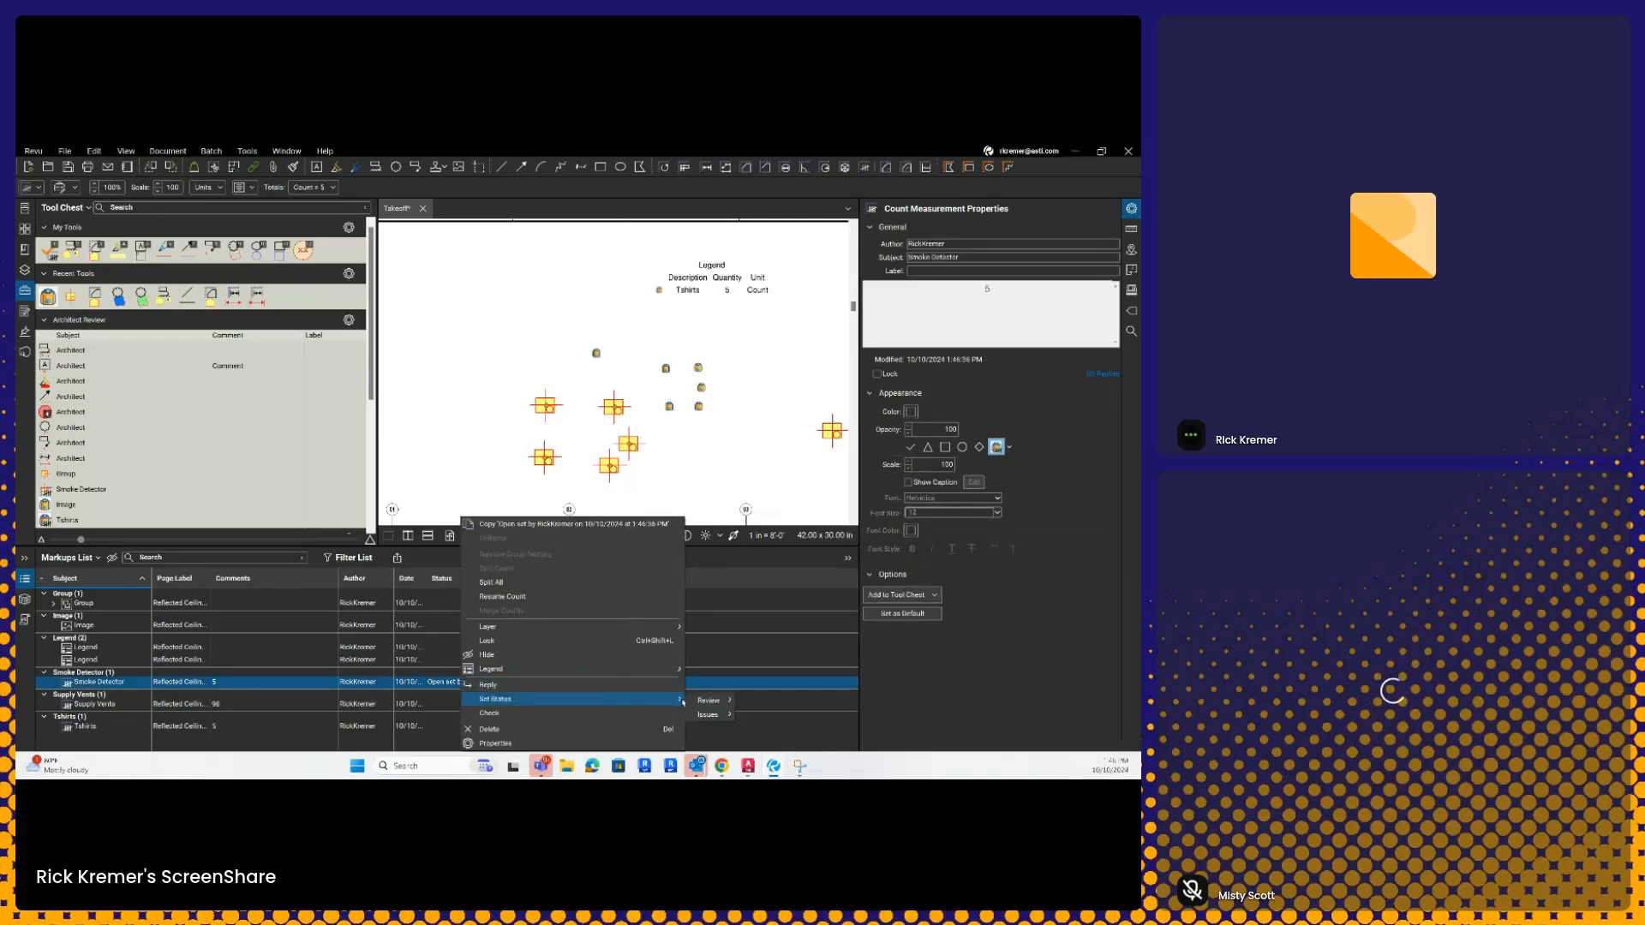
left_click(757, 703)
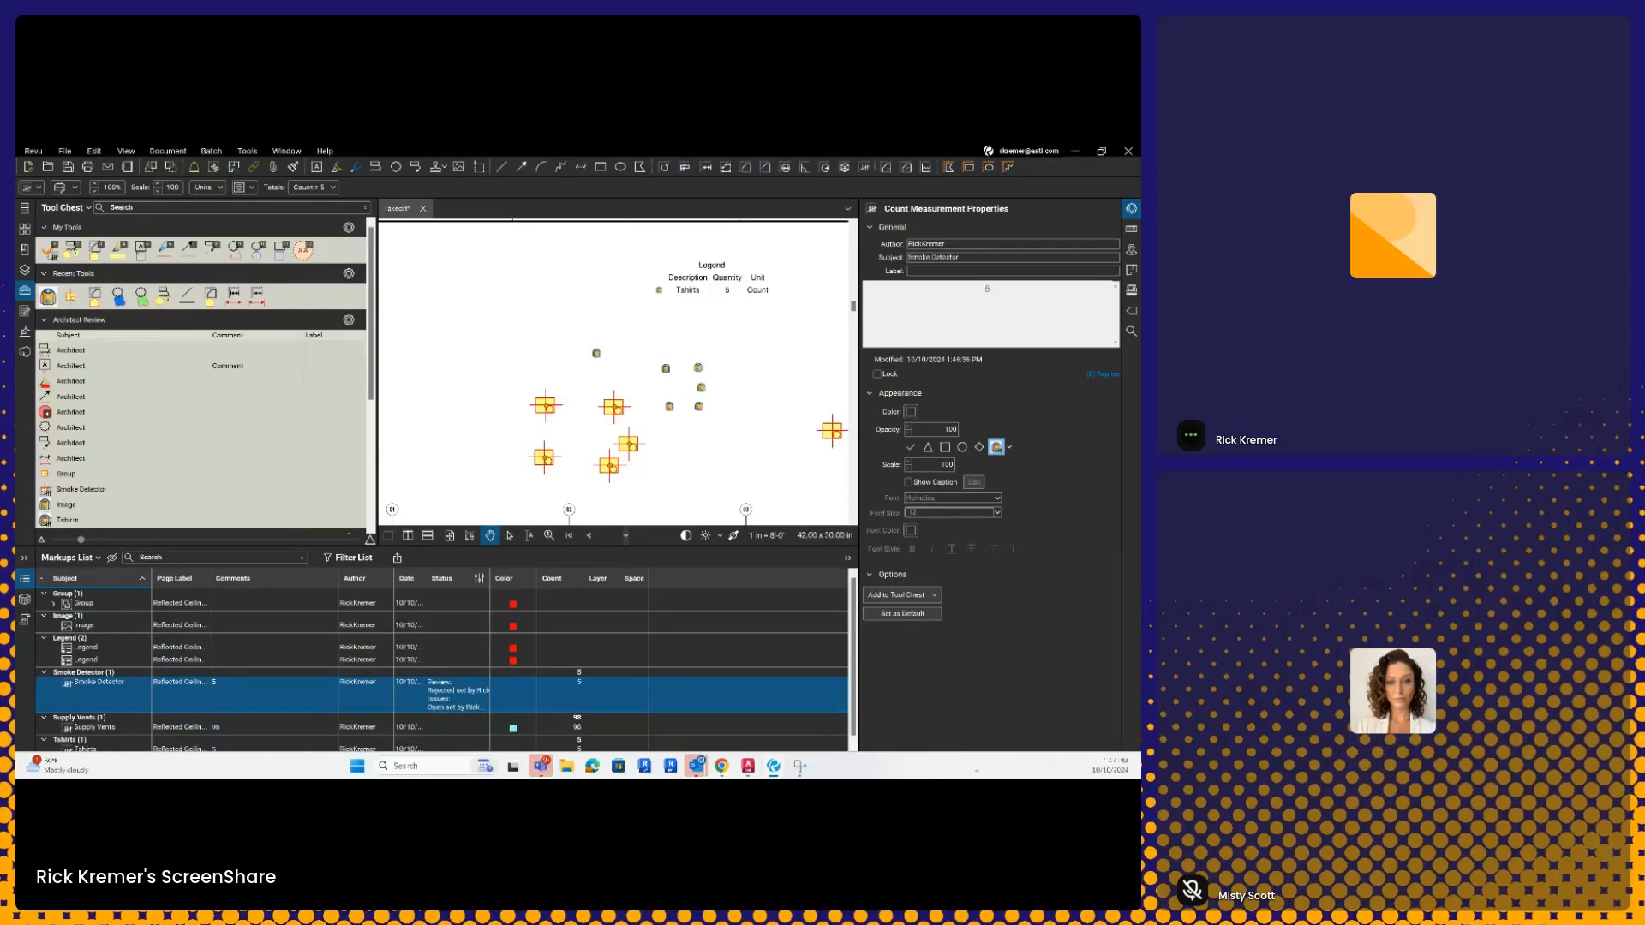
left_click(499, 389)
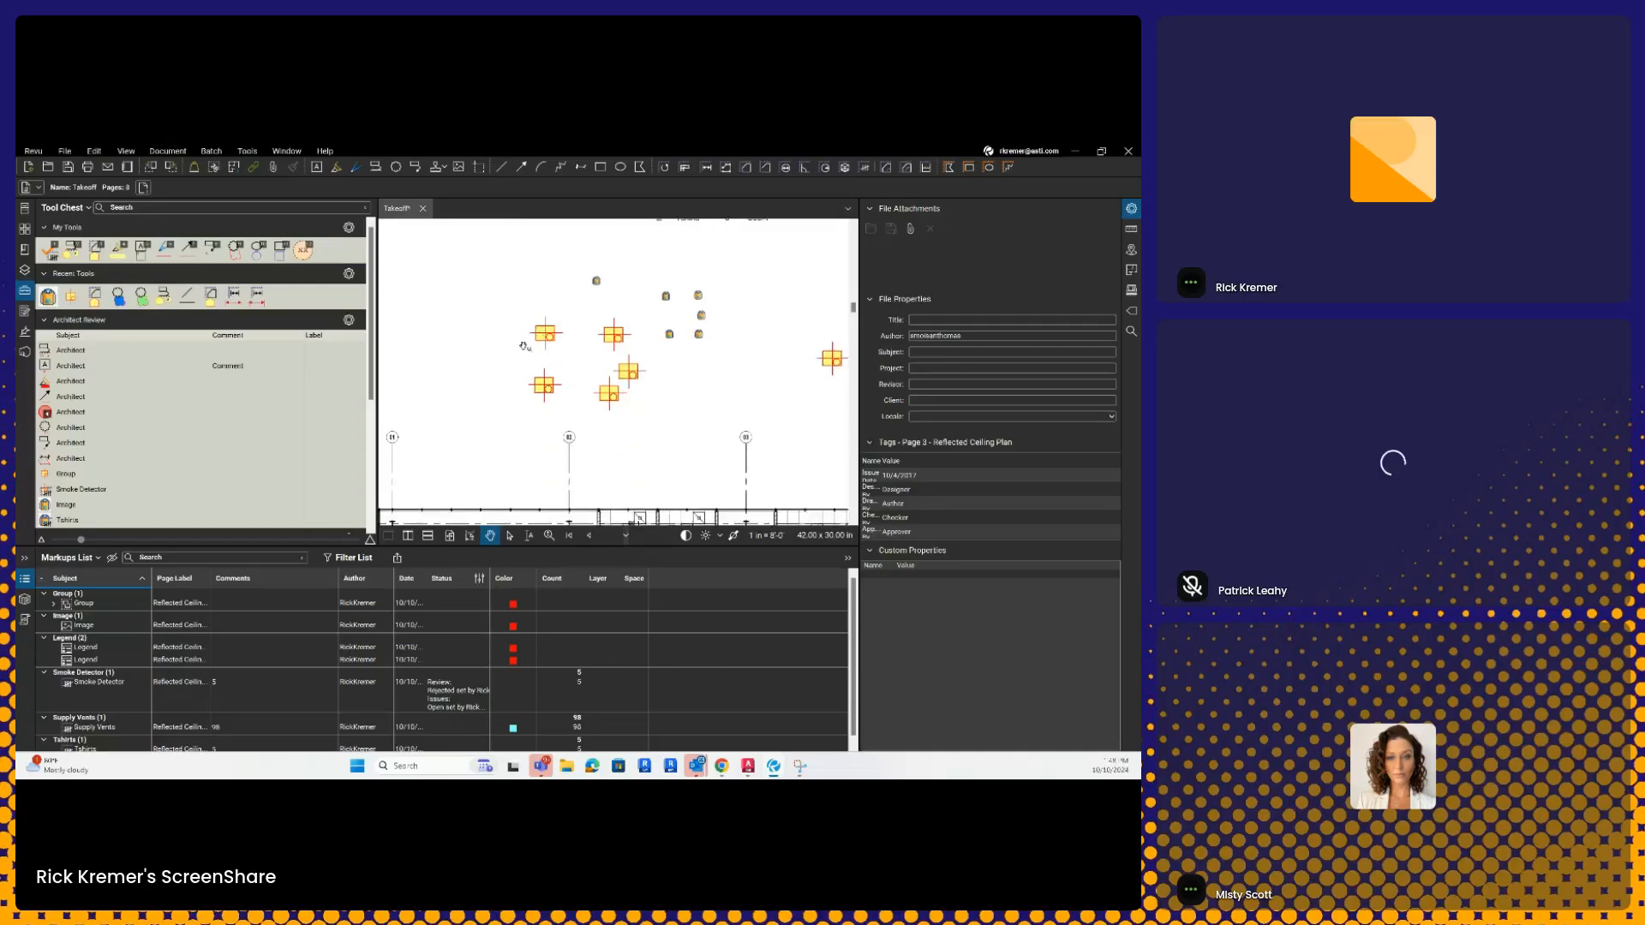
Step: Focus on the storage rooms near Reception in the ceiling plan and show the Spaces panel
scroll(524, 346, "down", 5)
left_click_drag(602, 383, 533, 327)
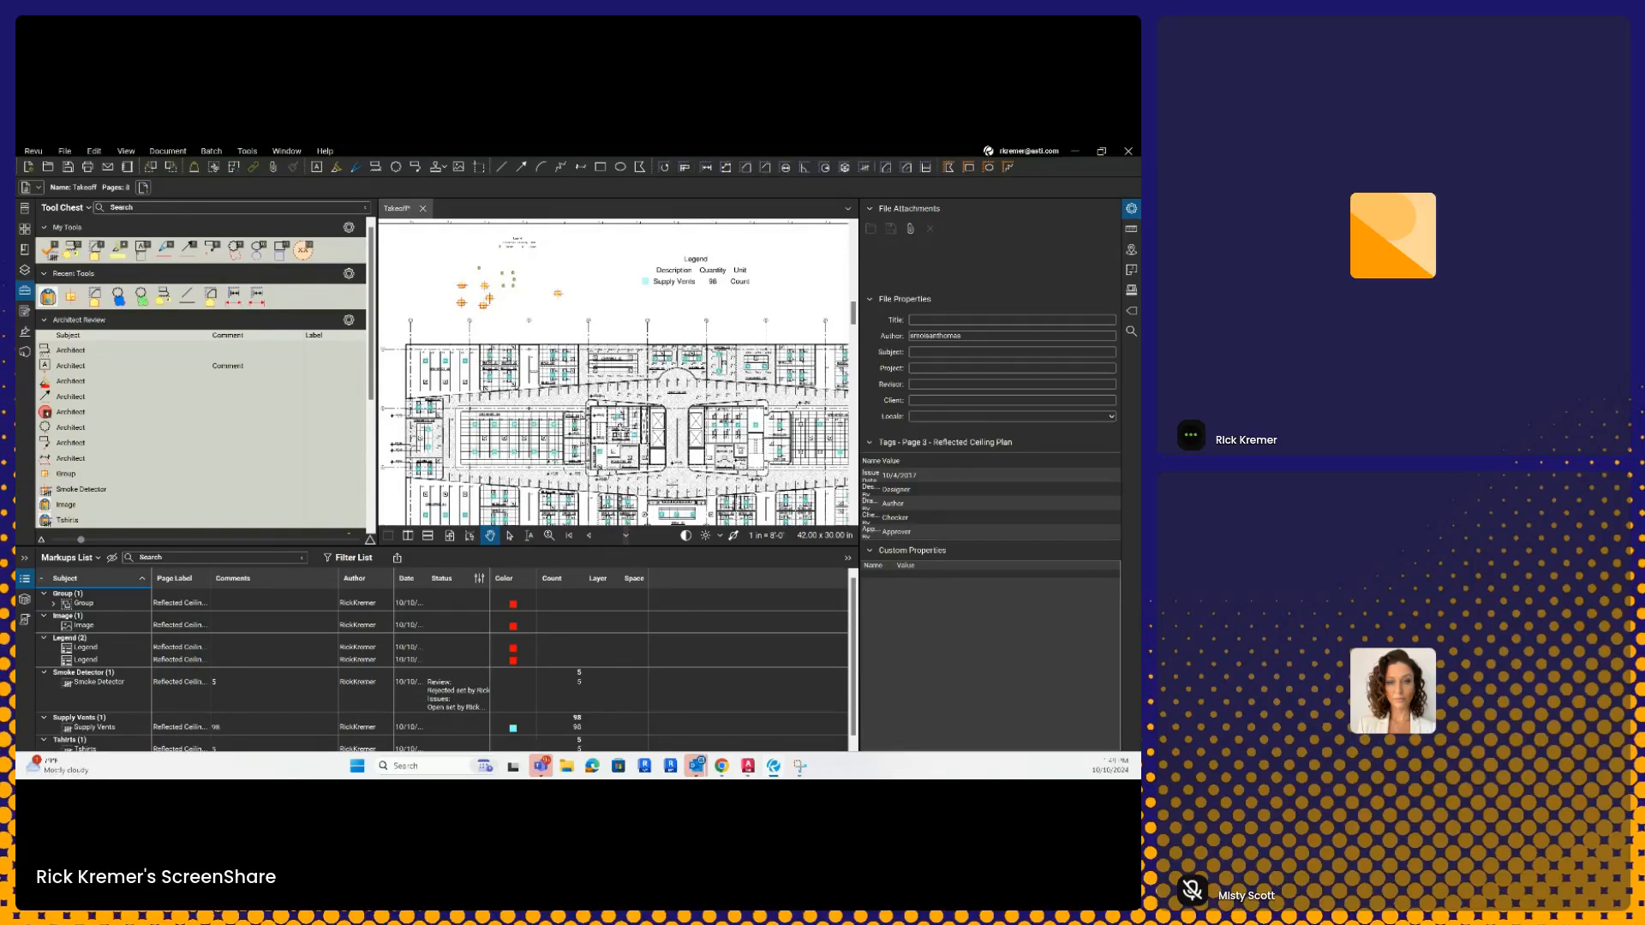
scroll(624, 428, "up", 1)
scroll(624, 420, "up", 5)
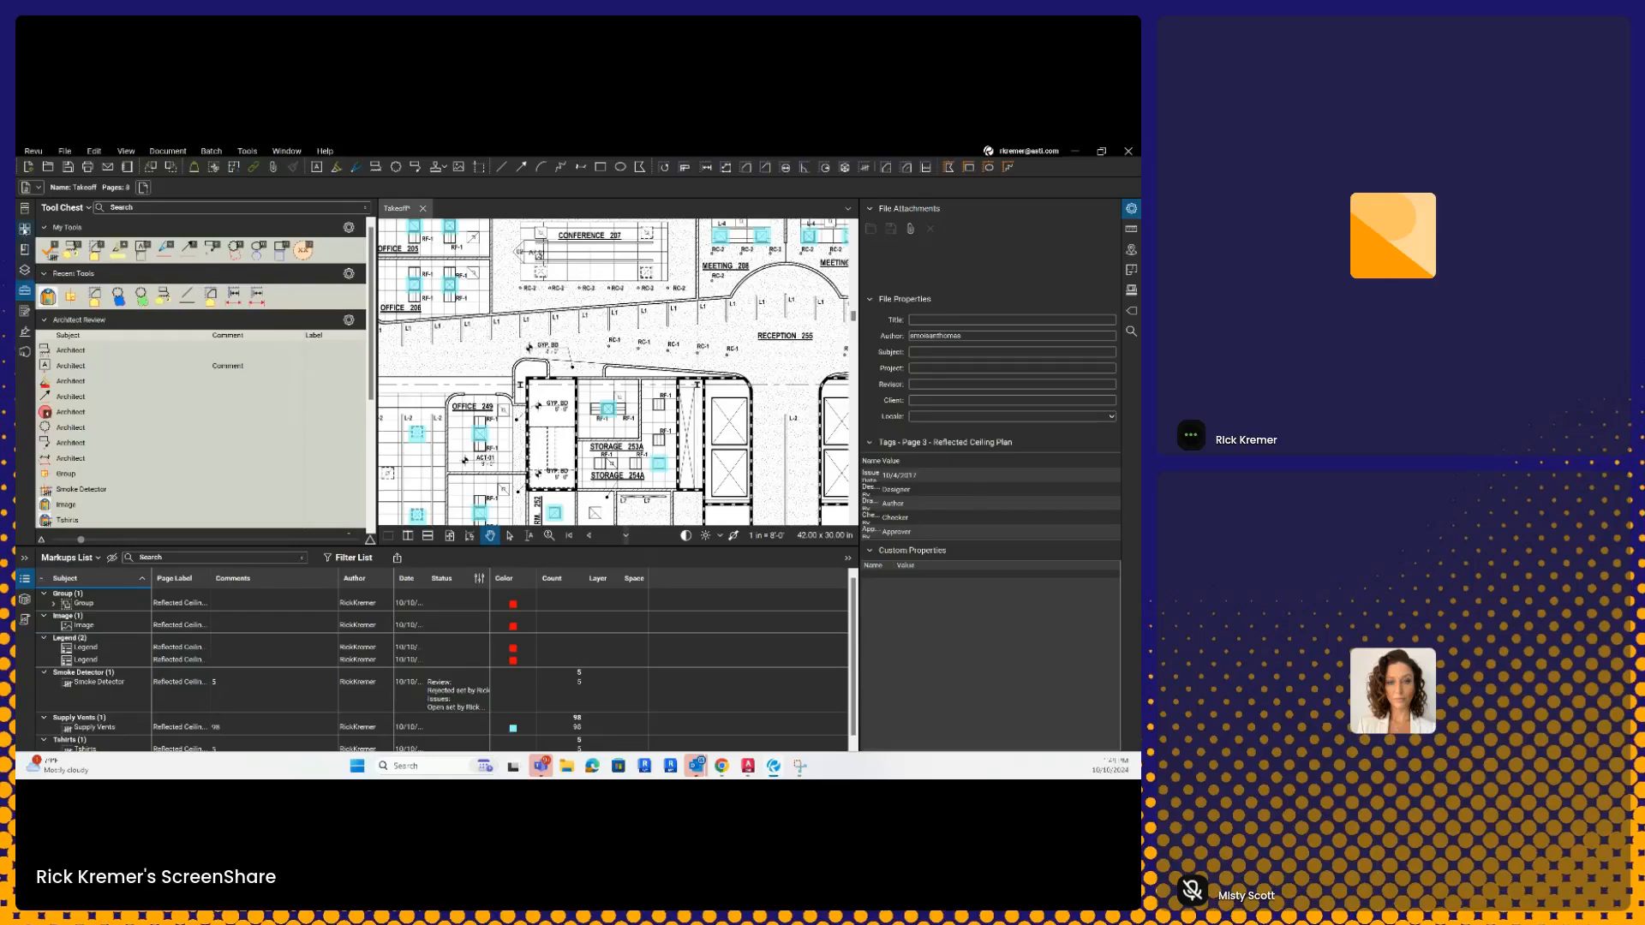
right_click(29, 387)
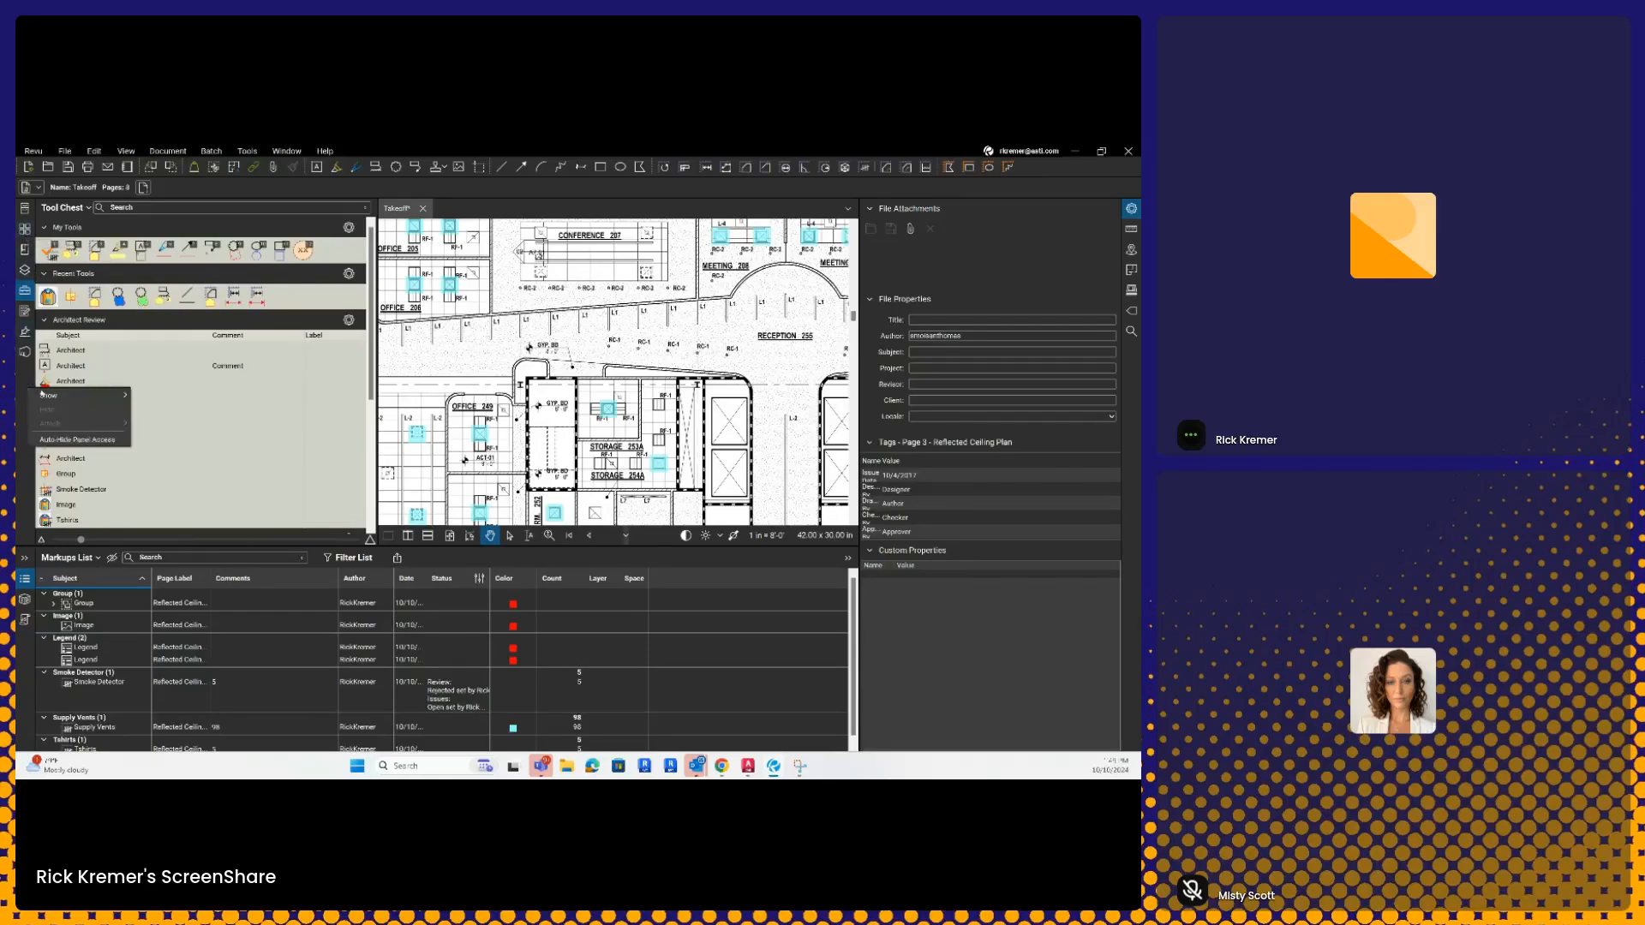
mouse_move(120, 395)
left_click(182, 580)
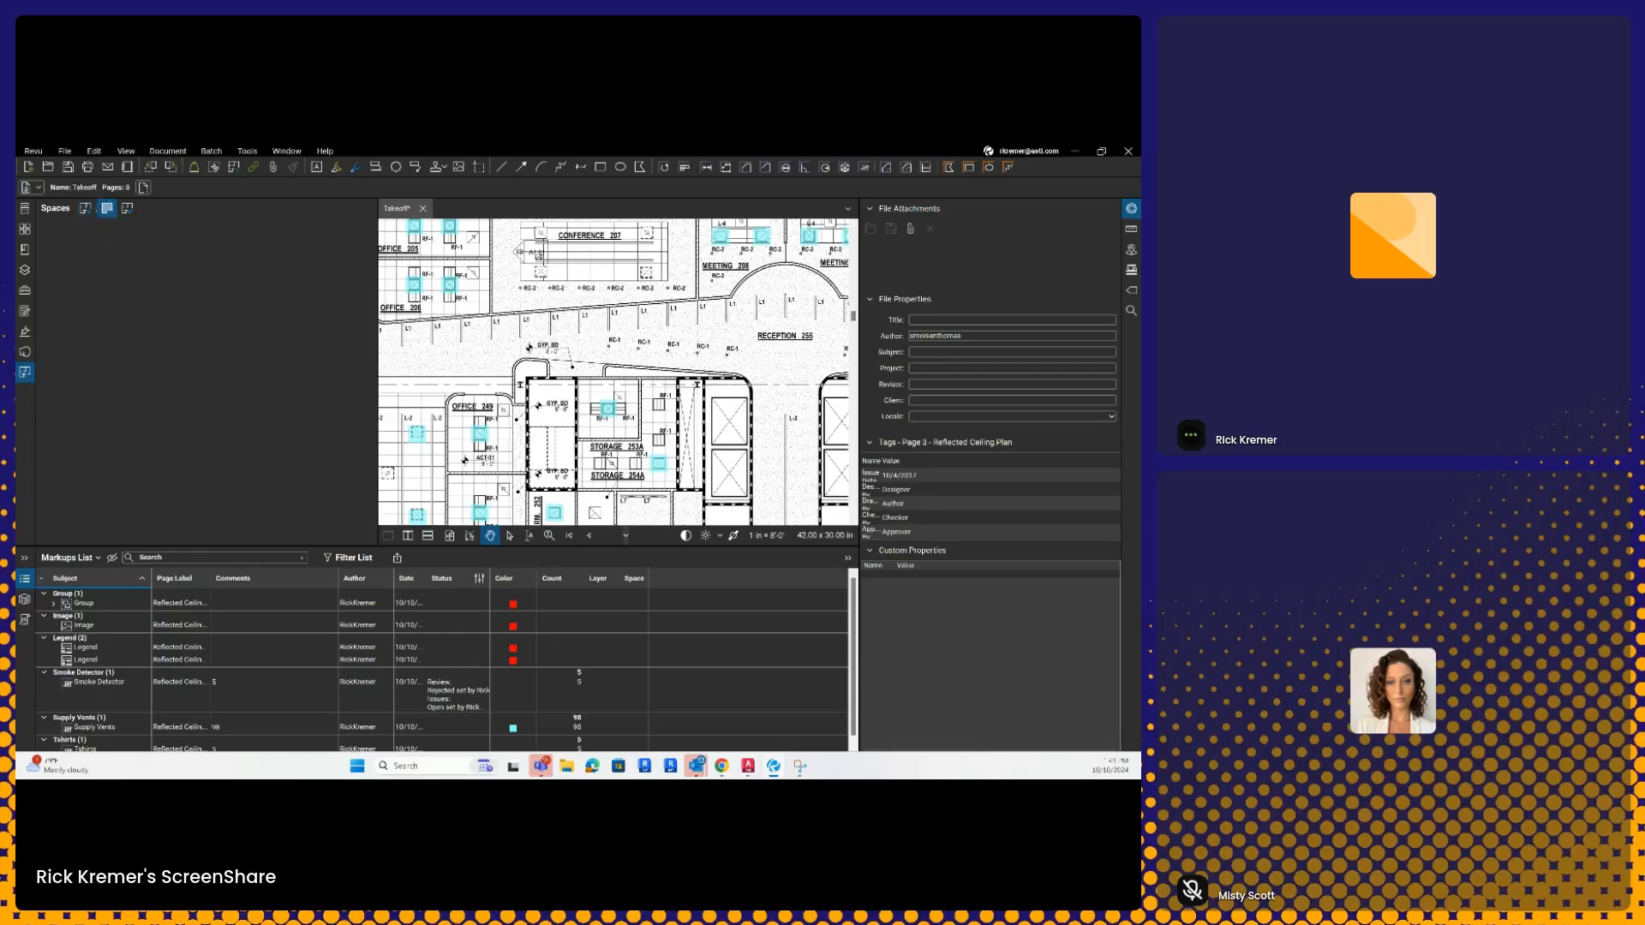
Step: Add a rectangular space around the room directly above Storage 253A and name it "stair #1"
left_click(86, 210)
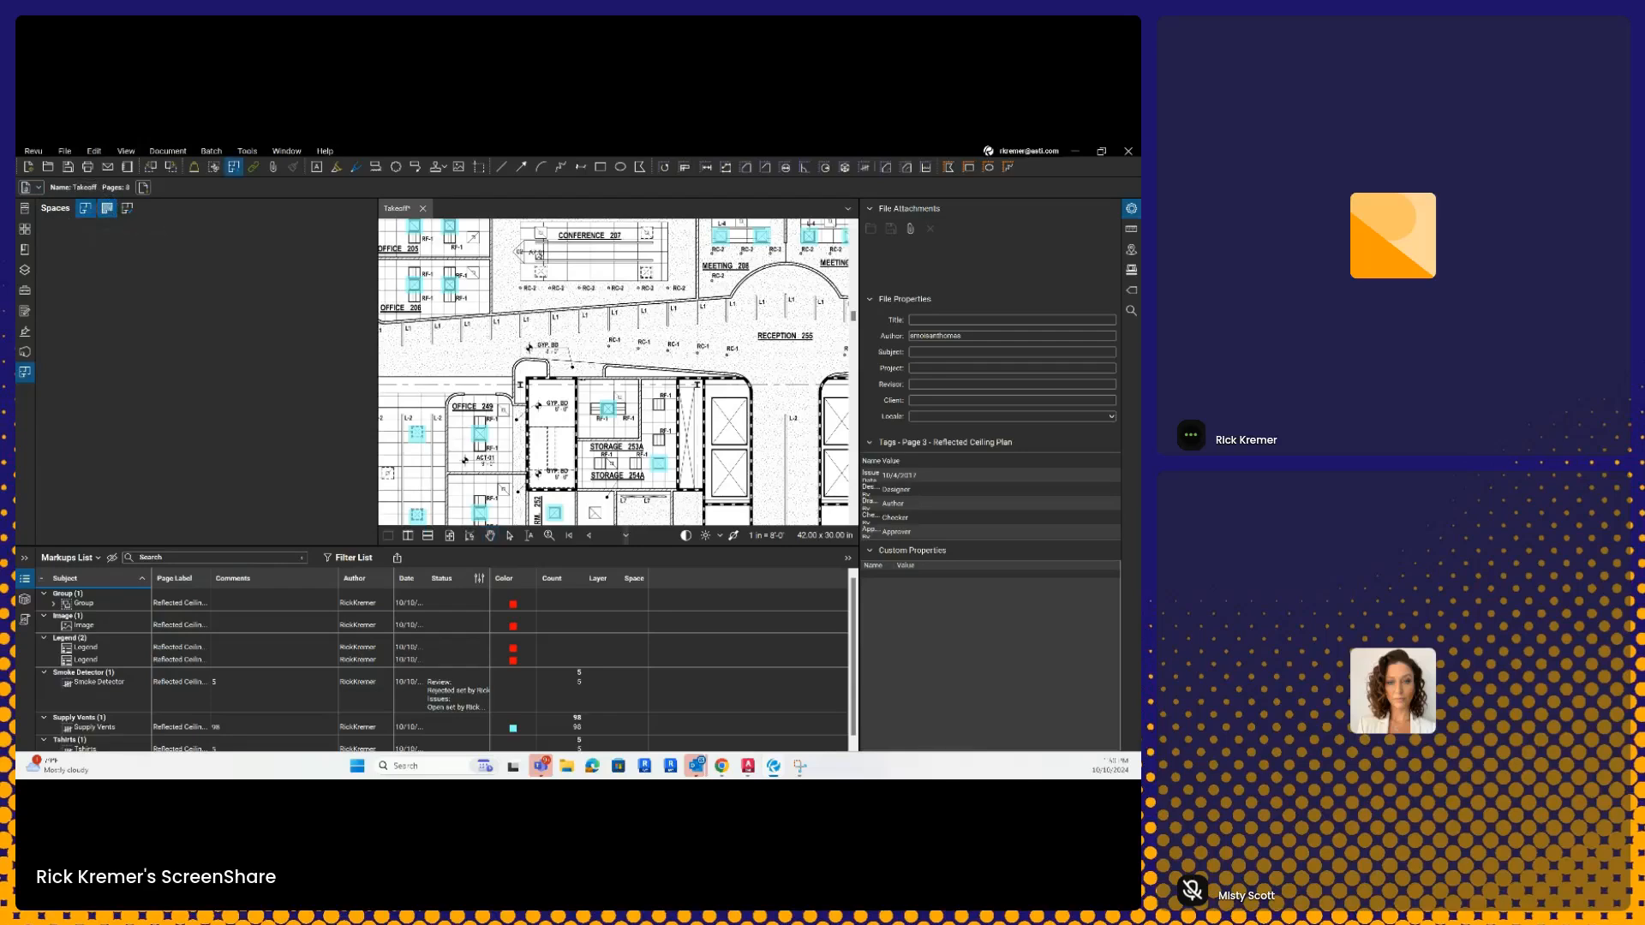
left_click_drag(578, 379, 639, 440)
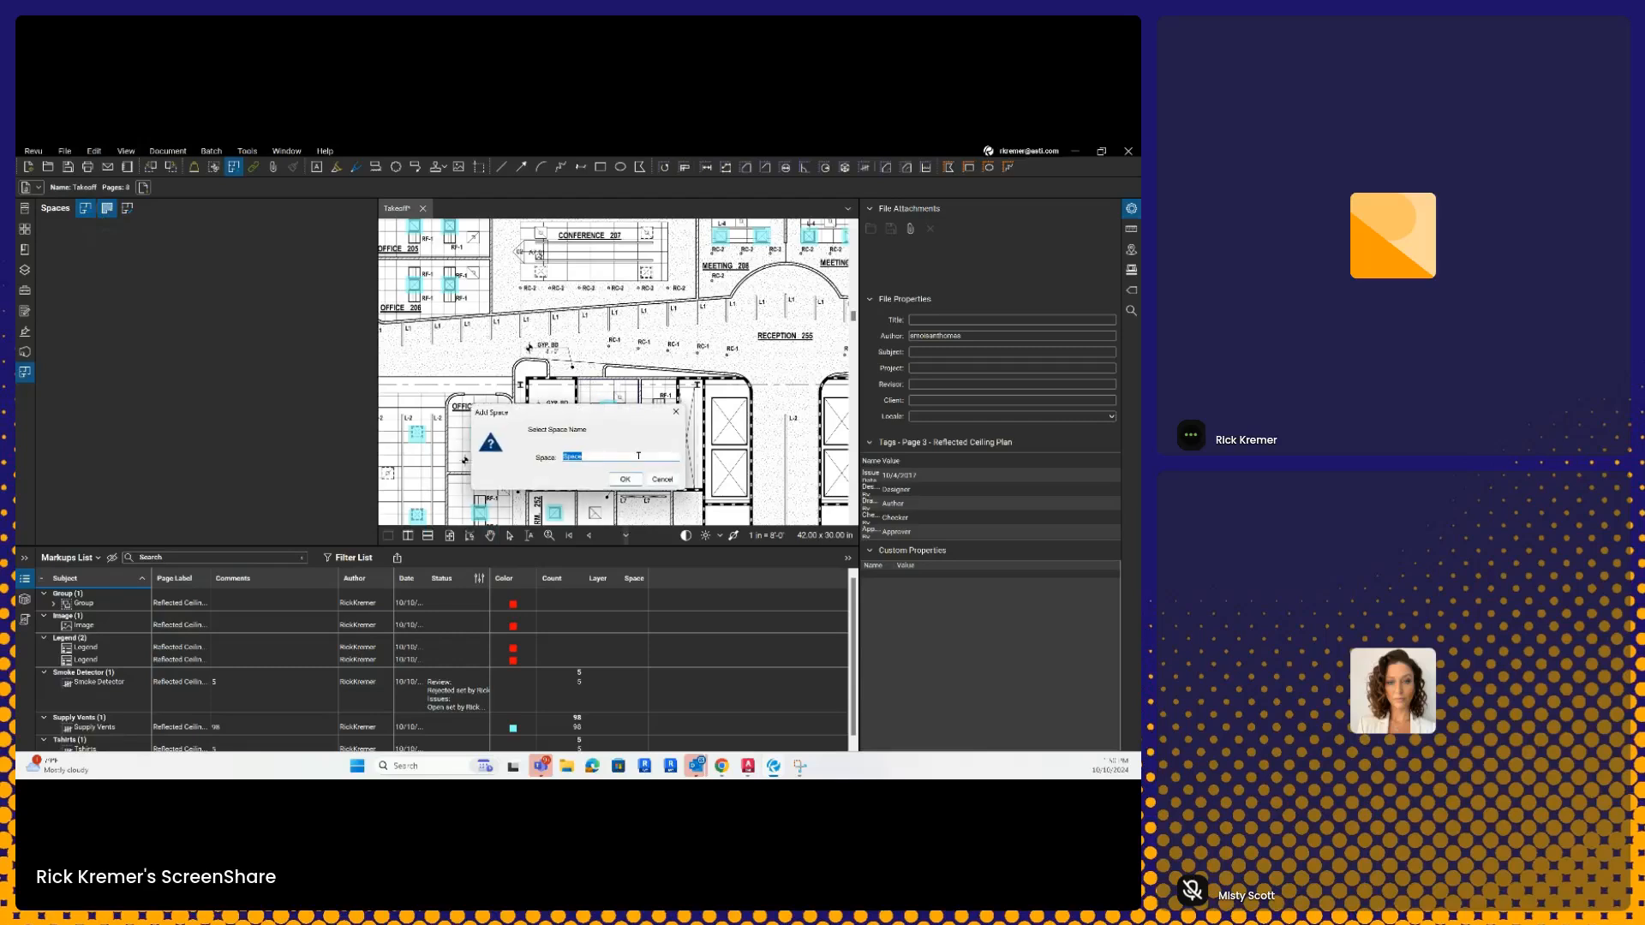
type("stair #1")
left_click(622, 480)
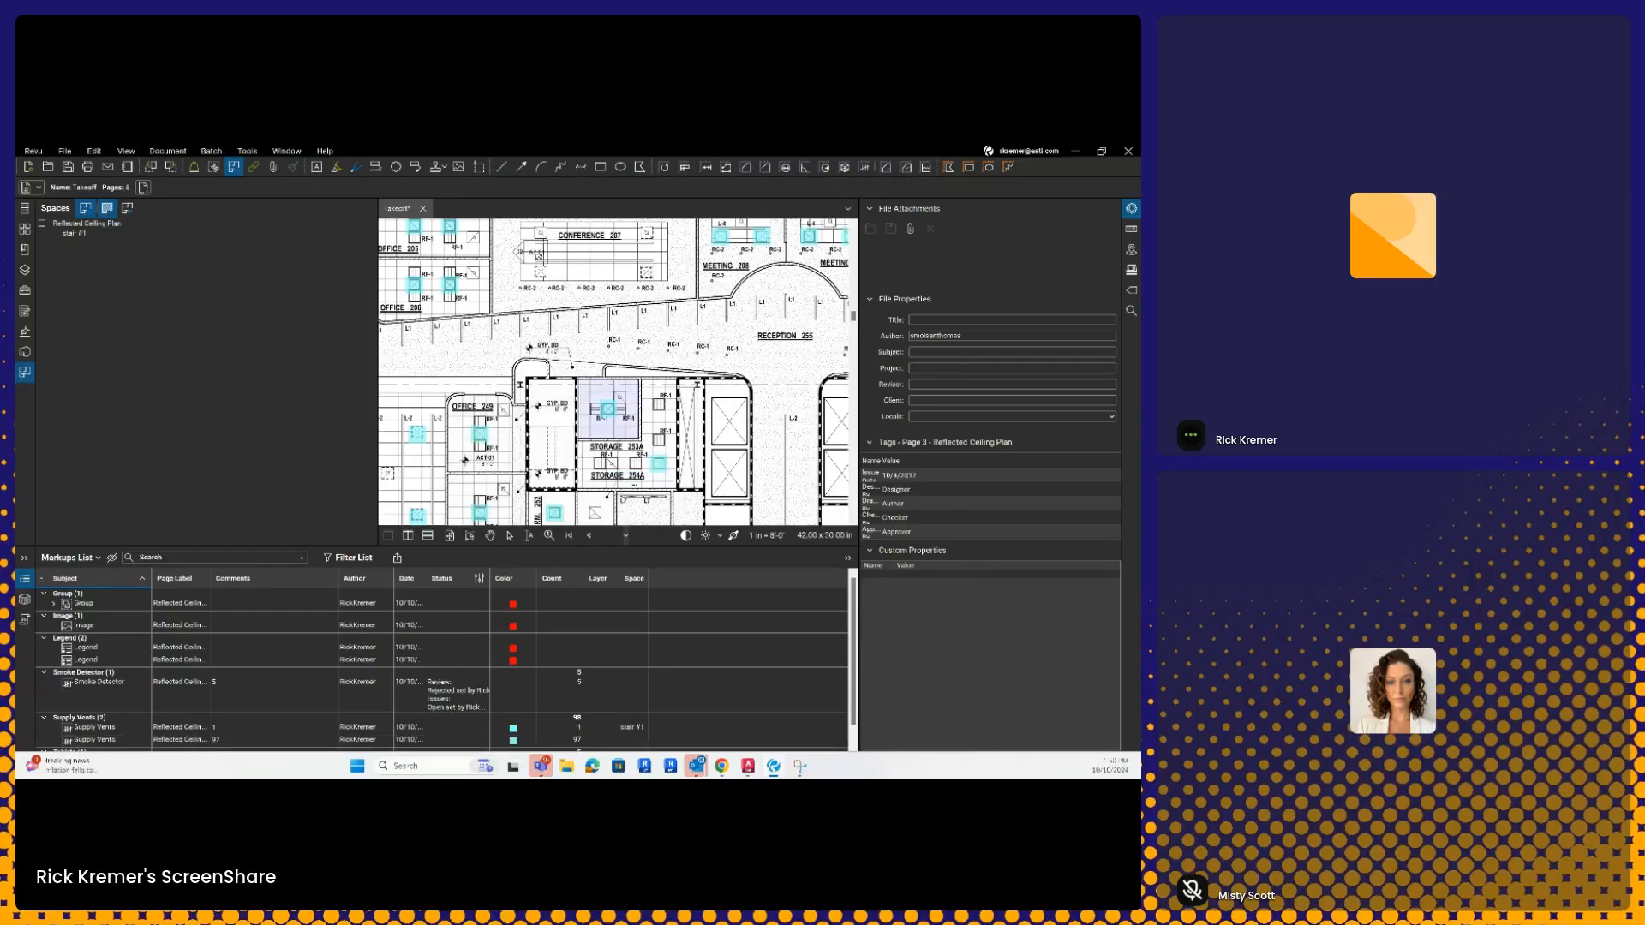
key("Escape")
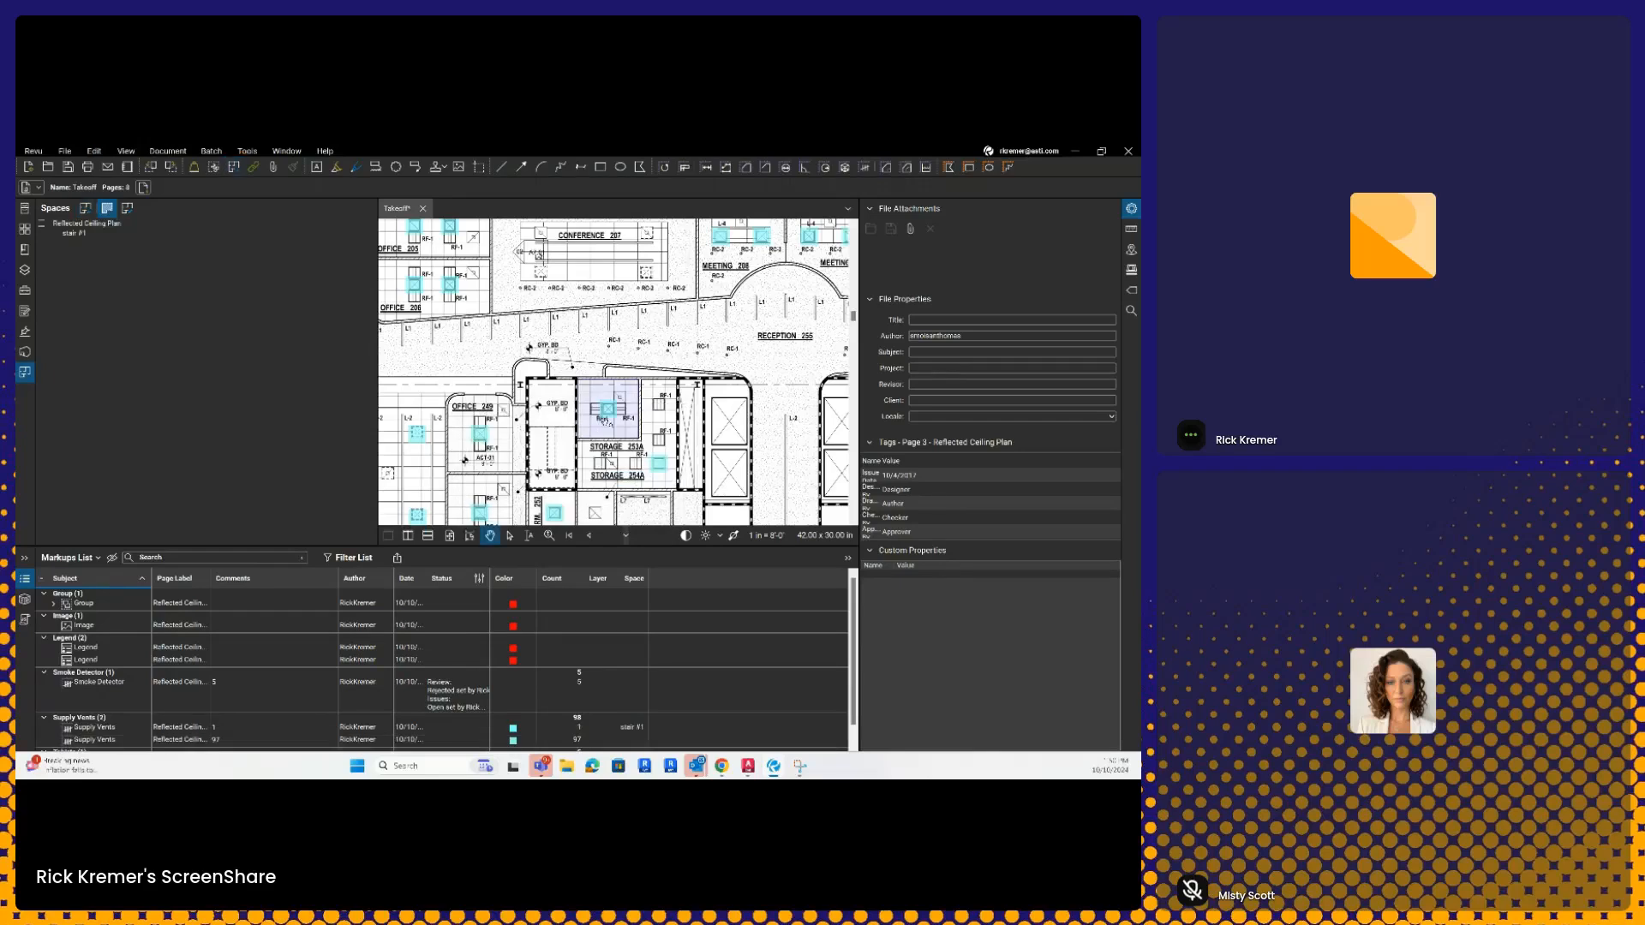
Step: Hide the spaces on the plan and add a text box reading "retreter" starting inside the stair #1 space
left_click(106, 209)
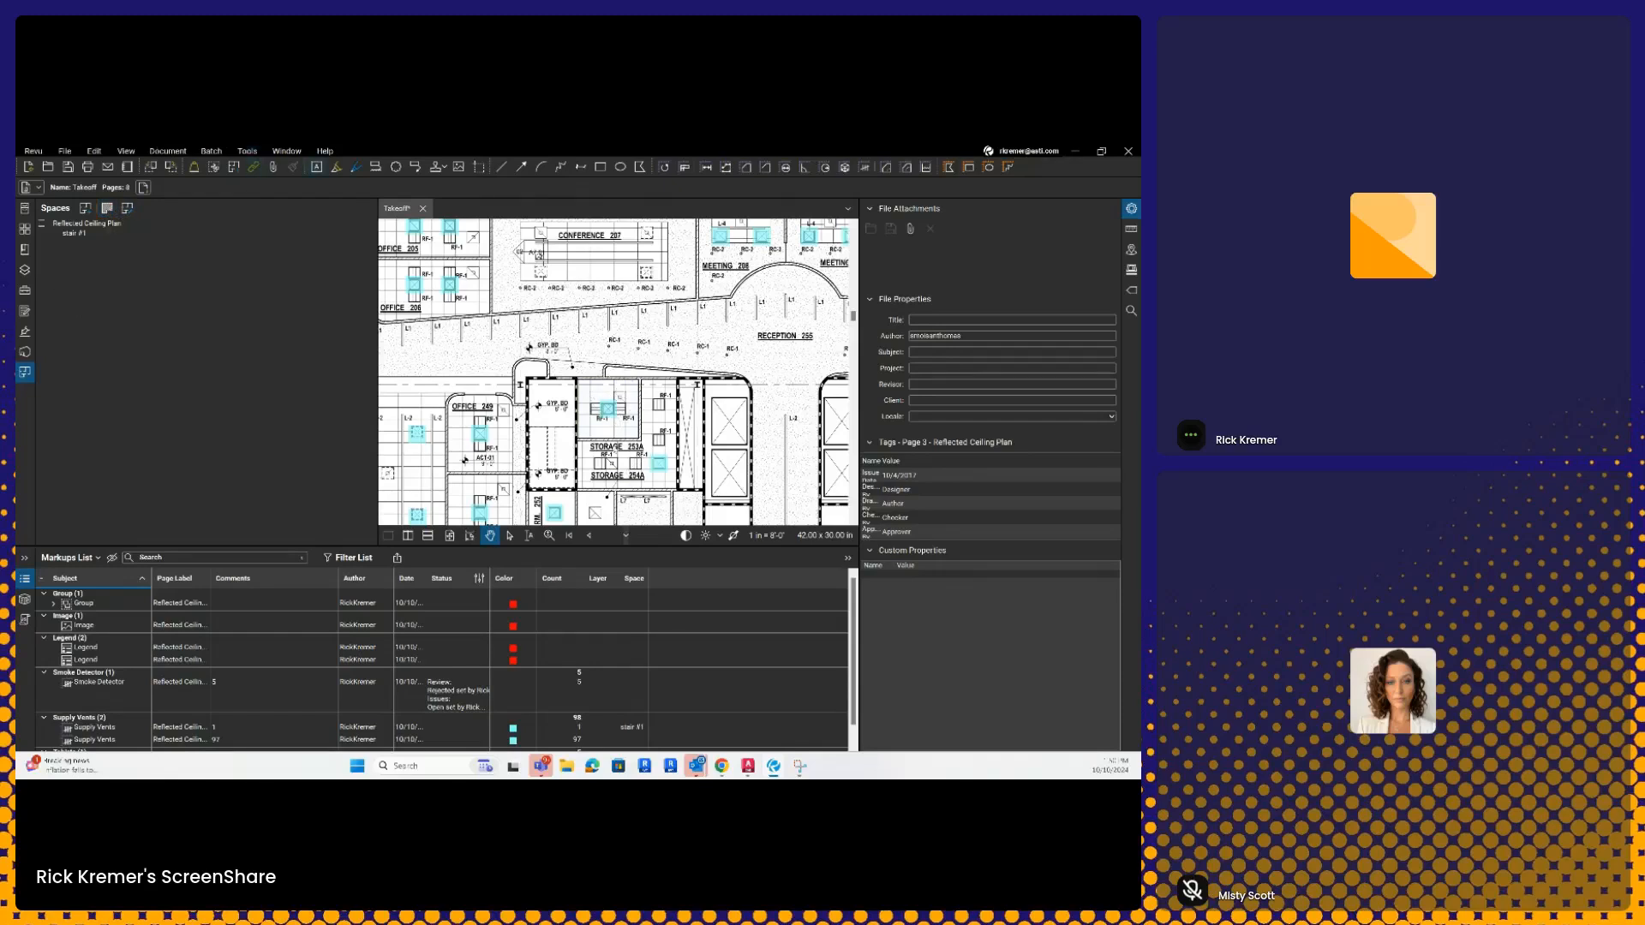
key("t")
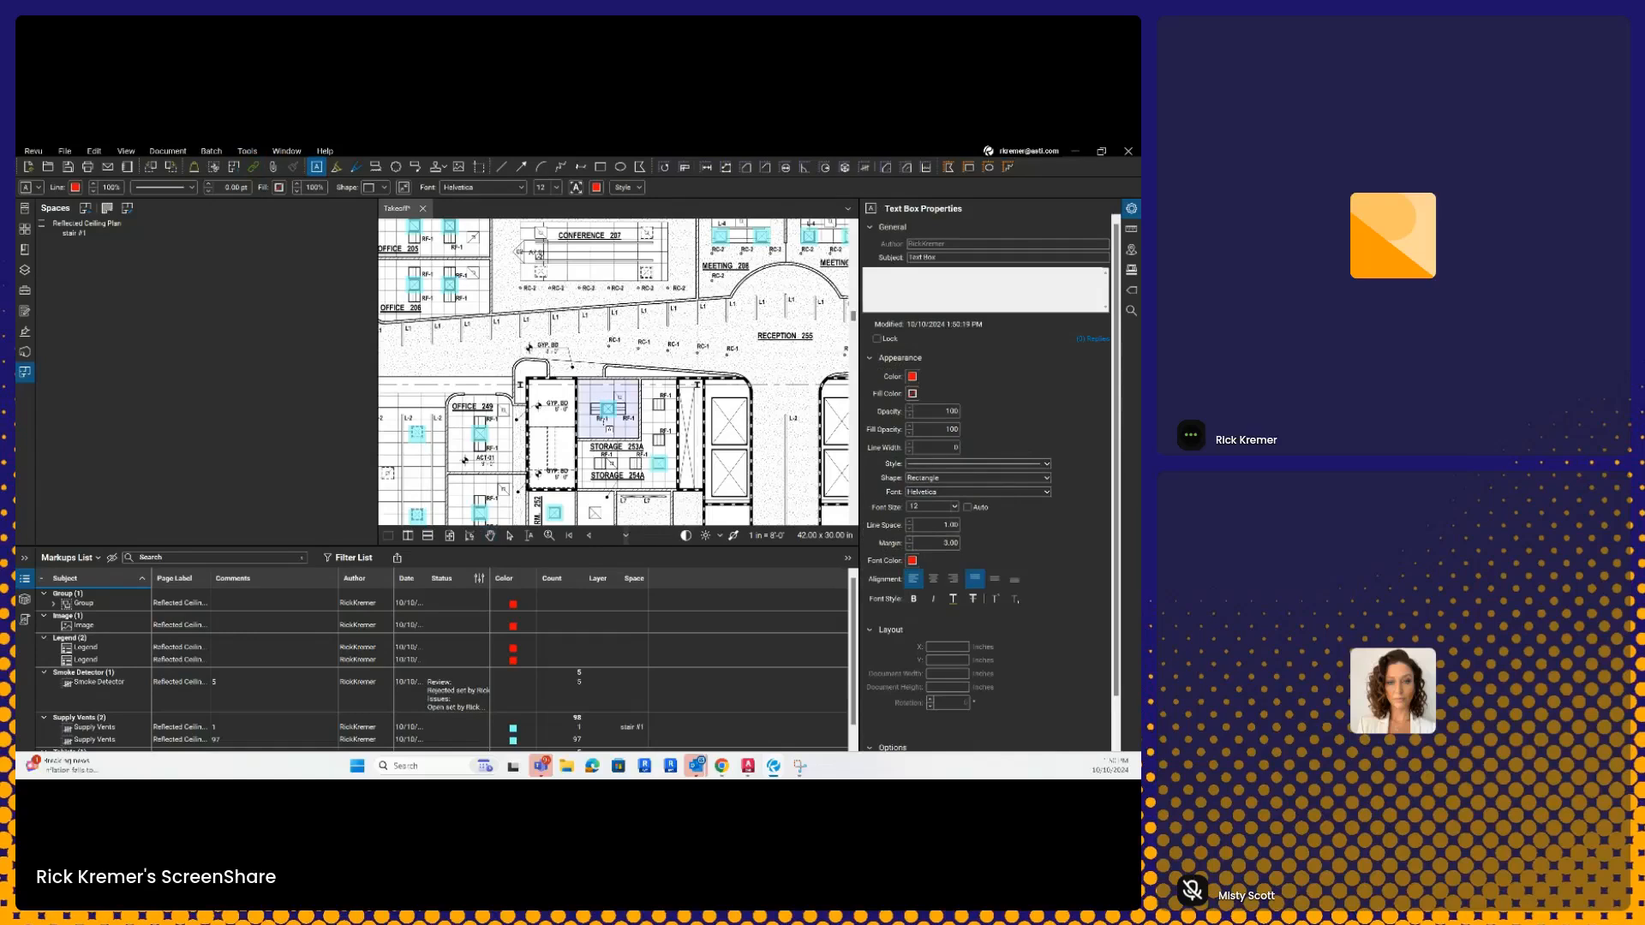
left_click(610, 433)
type("retreter")
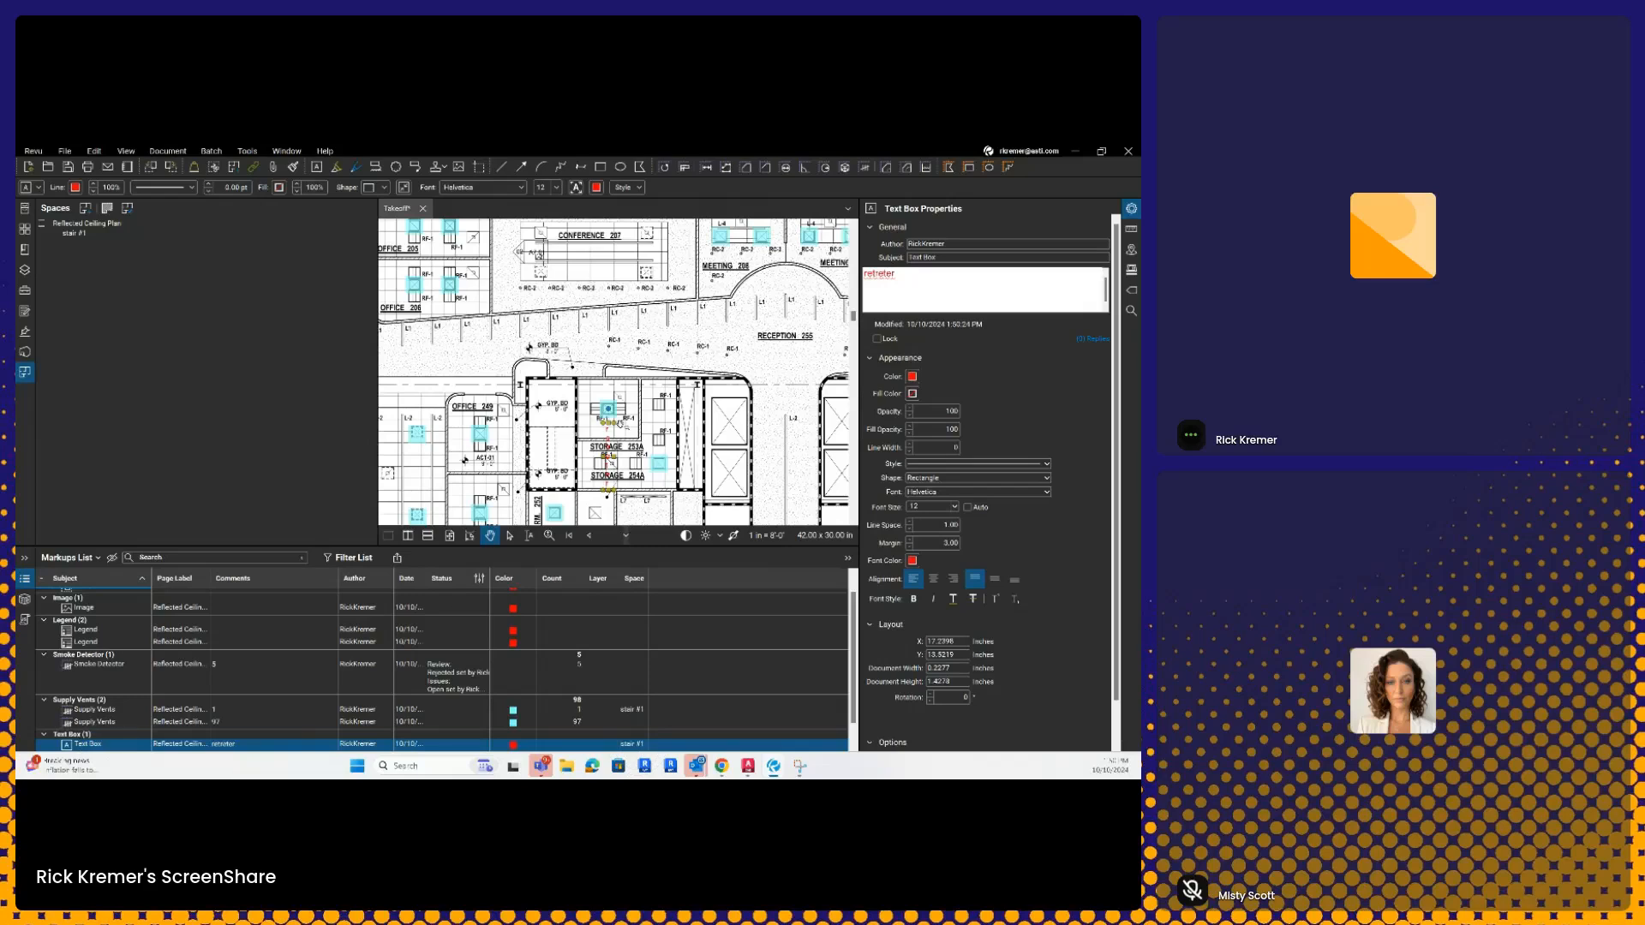
left_click(584, 383)
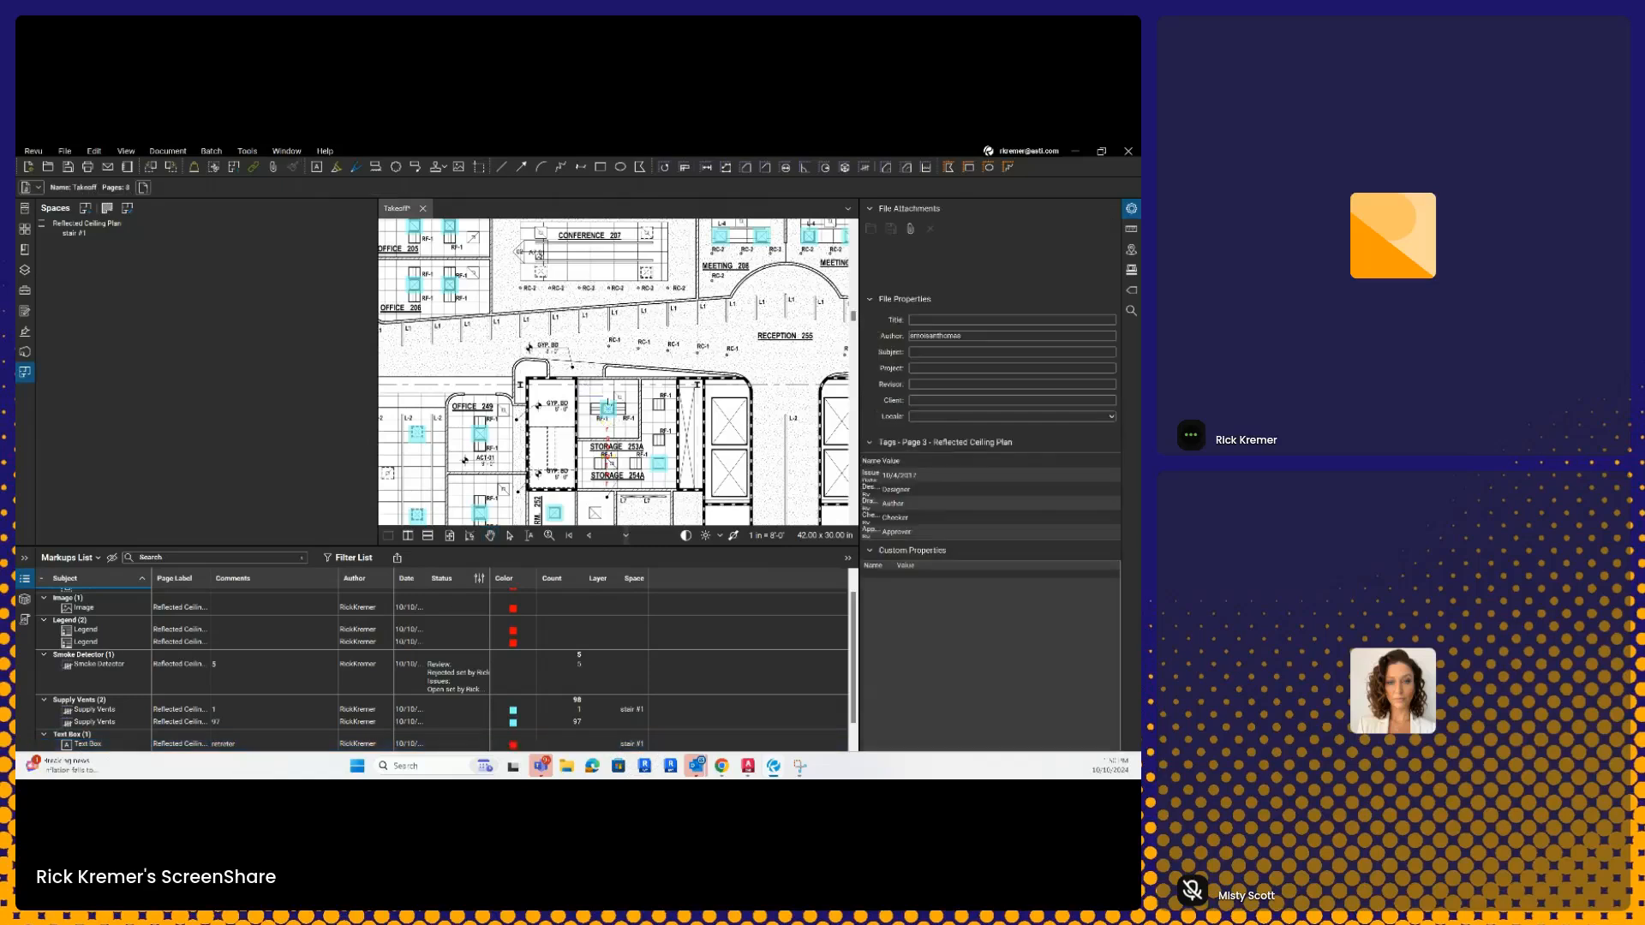
Step: Sort the Markups List by Space so the markups are grouped by their location
left_click(615, 415)
key("Escape")
scroll(617, 417, "up", 5)
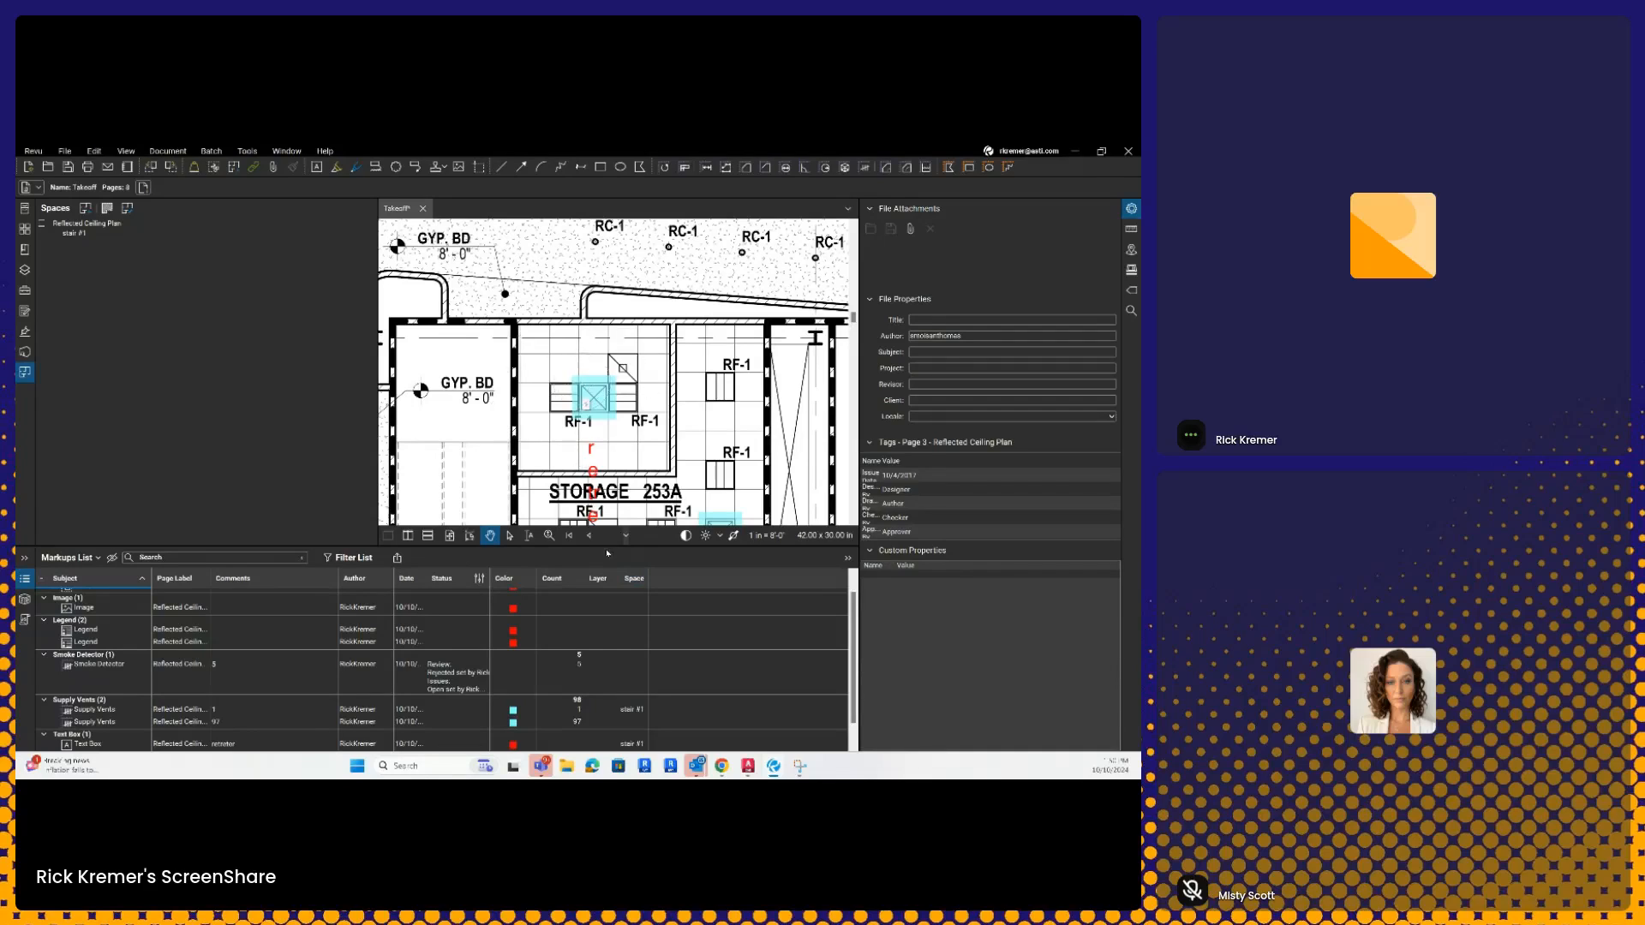
left_click(634, 580)
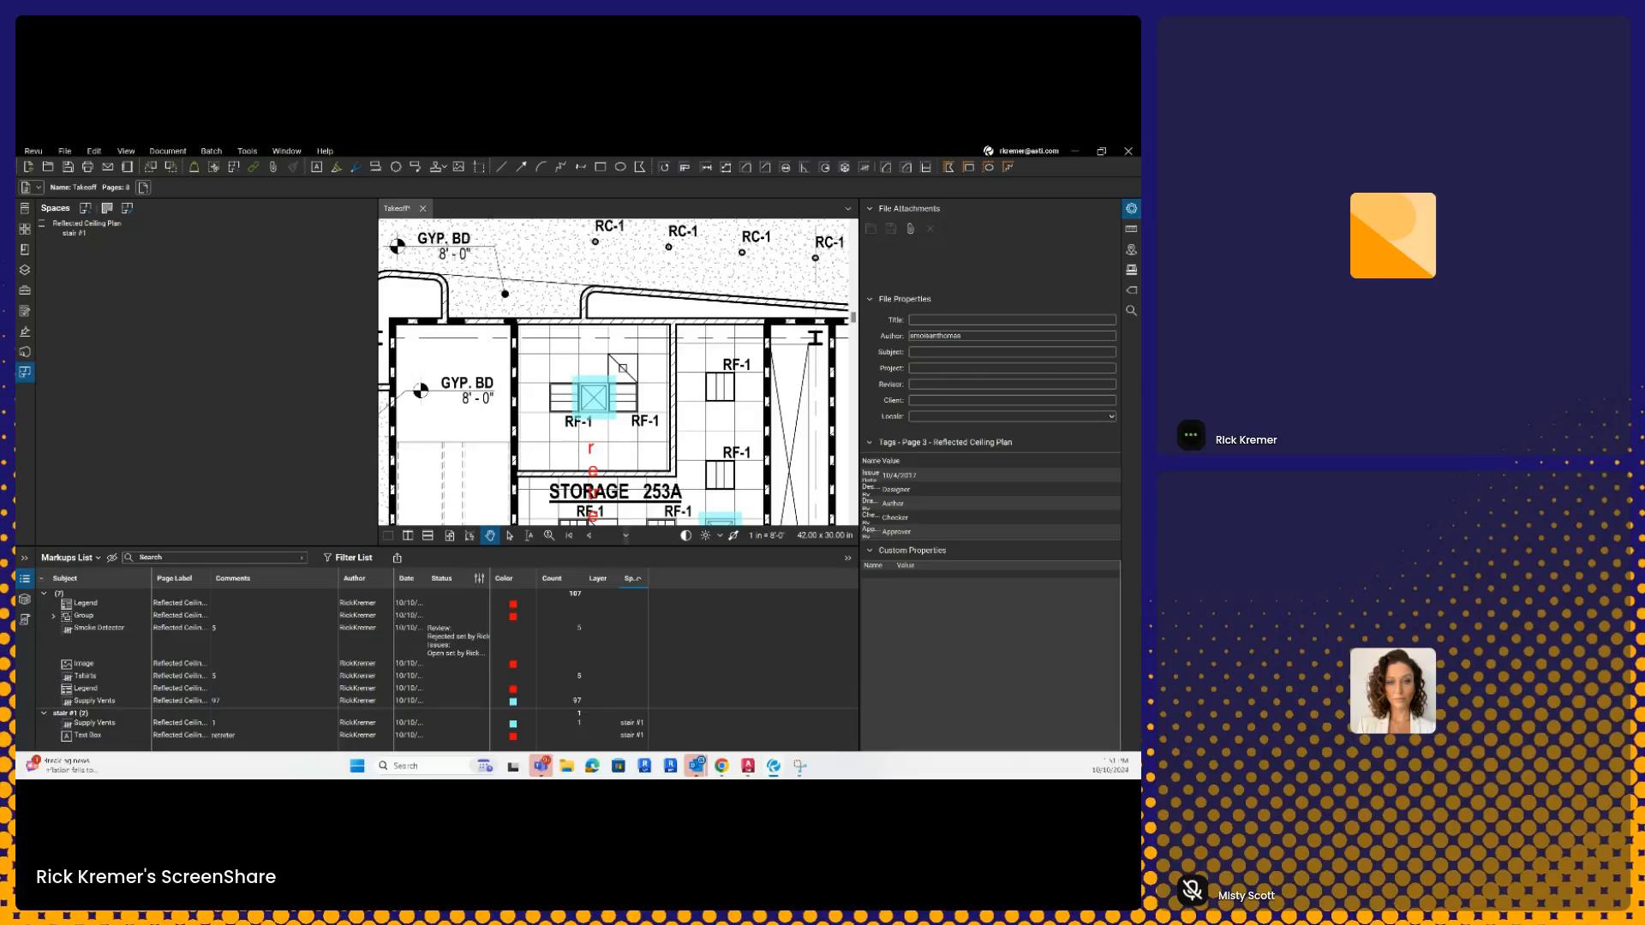
left_click(100, 559)
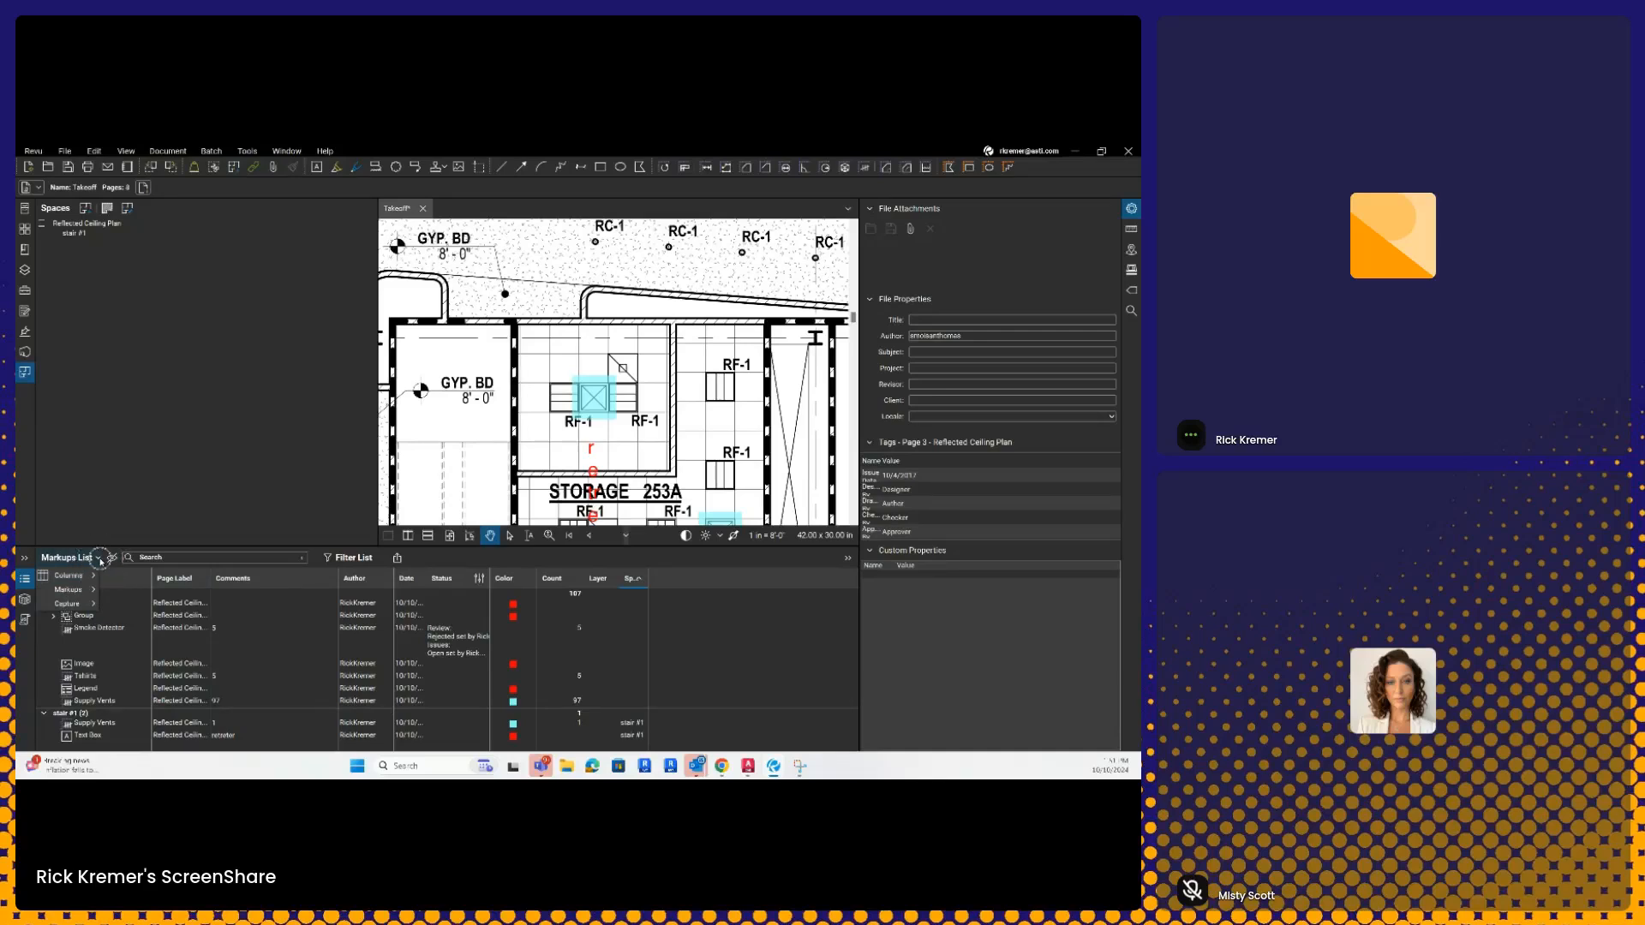
mouse_move(90, 598)
left_click(139, 605)
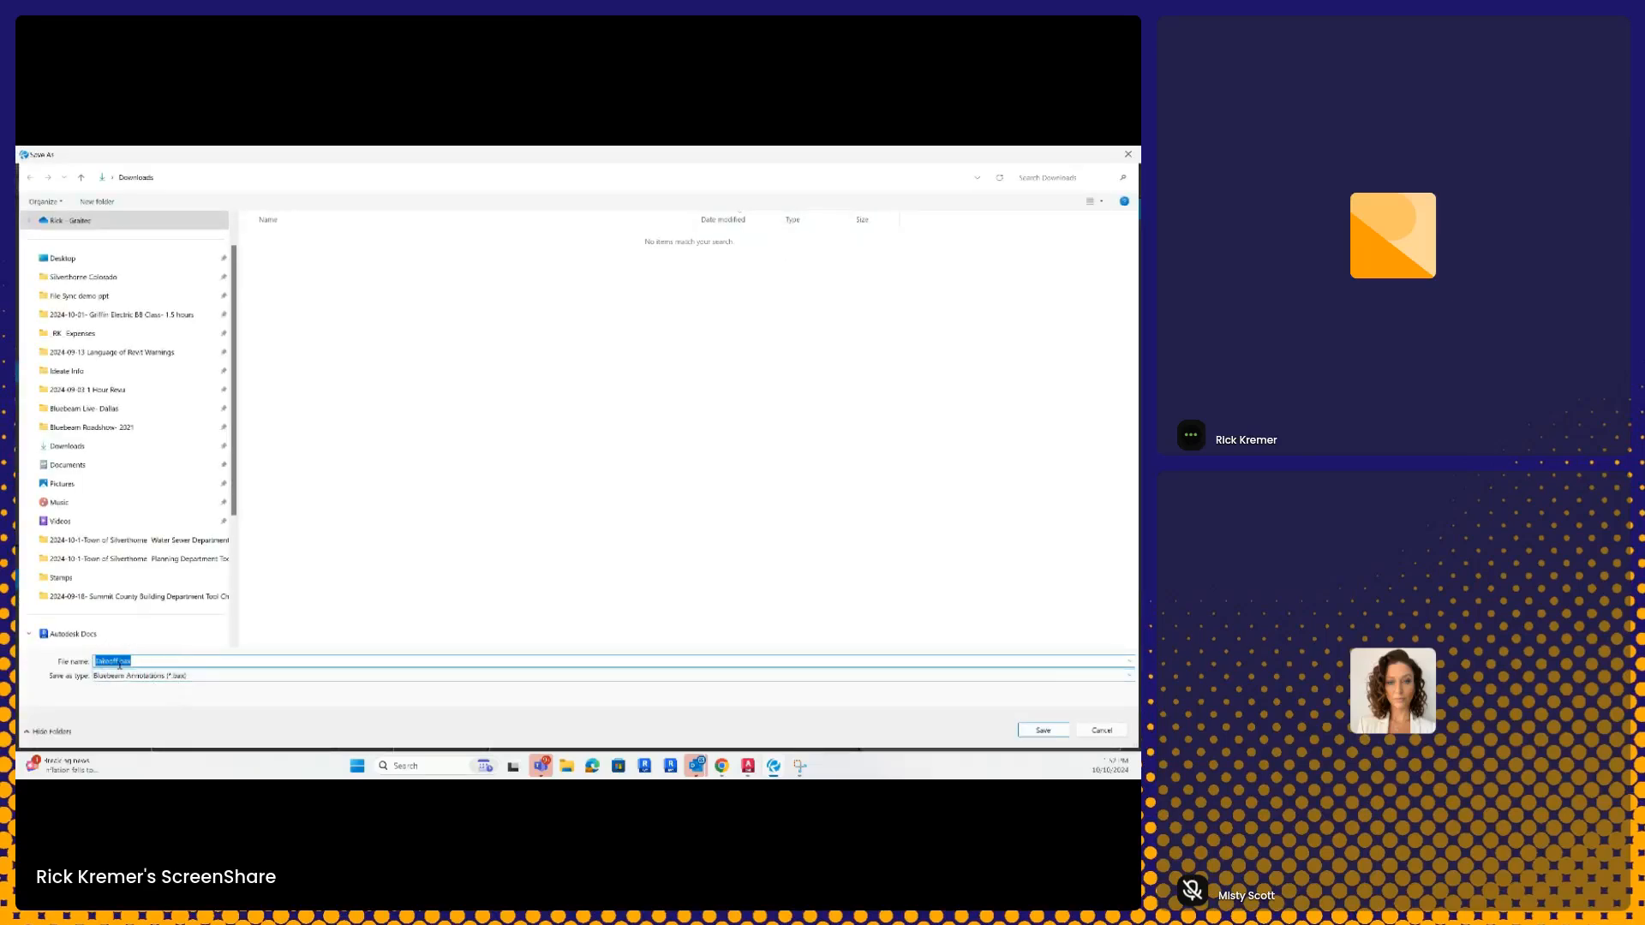
left_click(1102, 731)
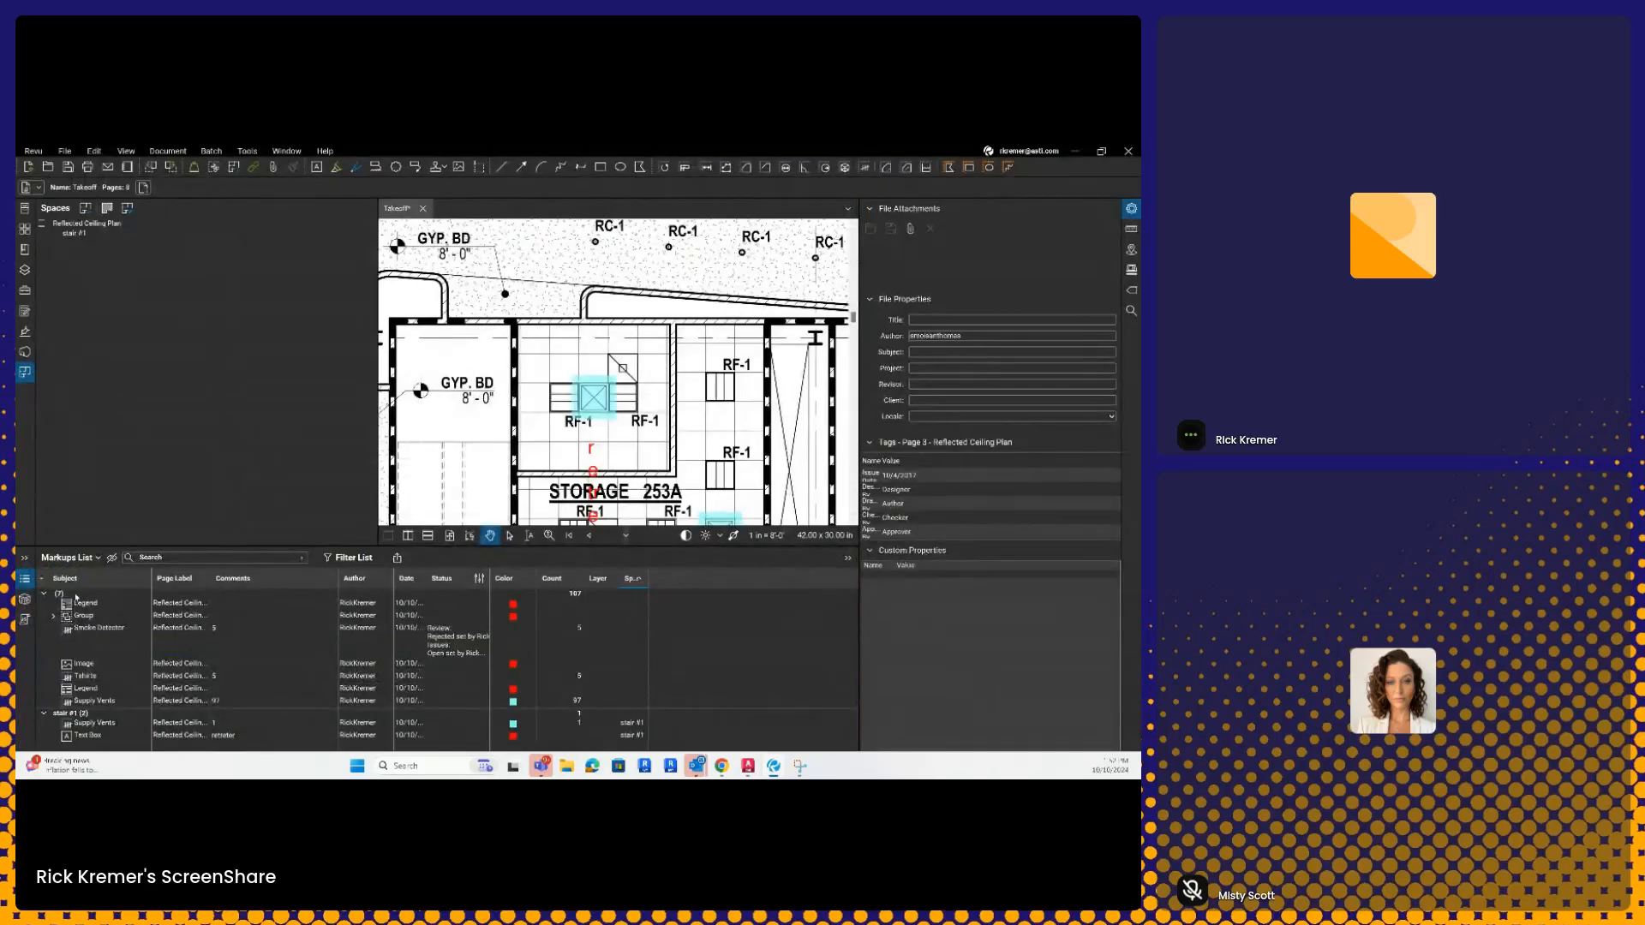
Step: Export the document's markups as Takeoff.bax to the Downloads folder
left_click(69, 558)
mouse_move(78, 589)
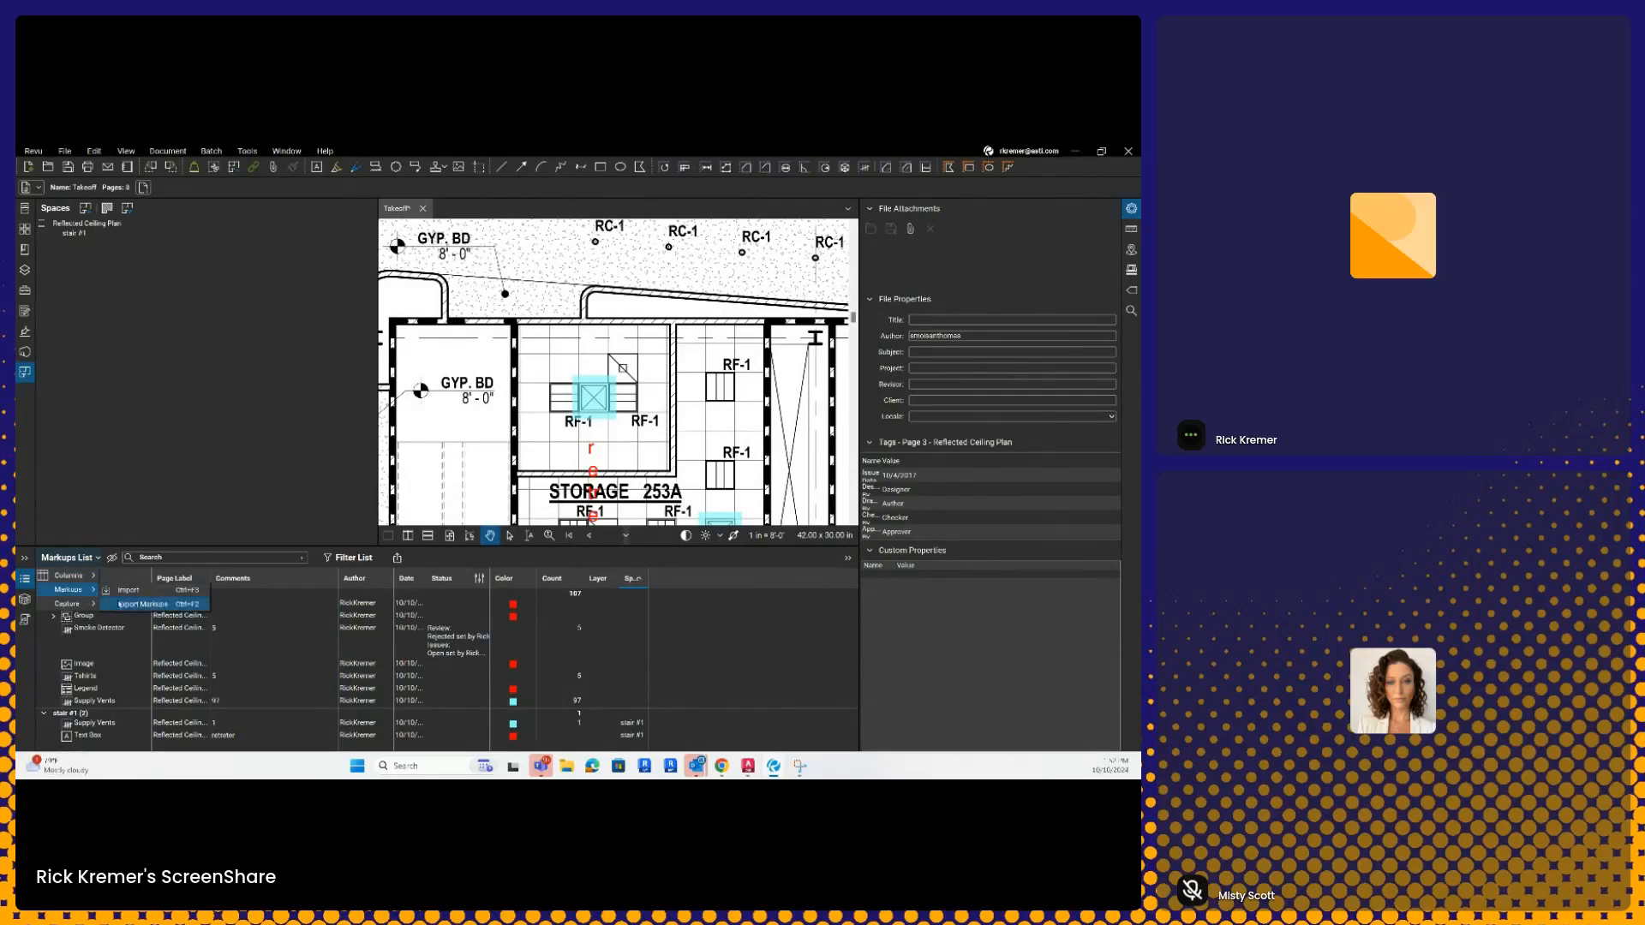
left_click(128, 604)
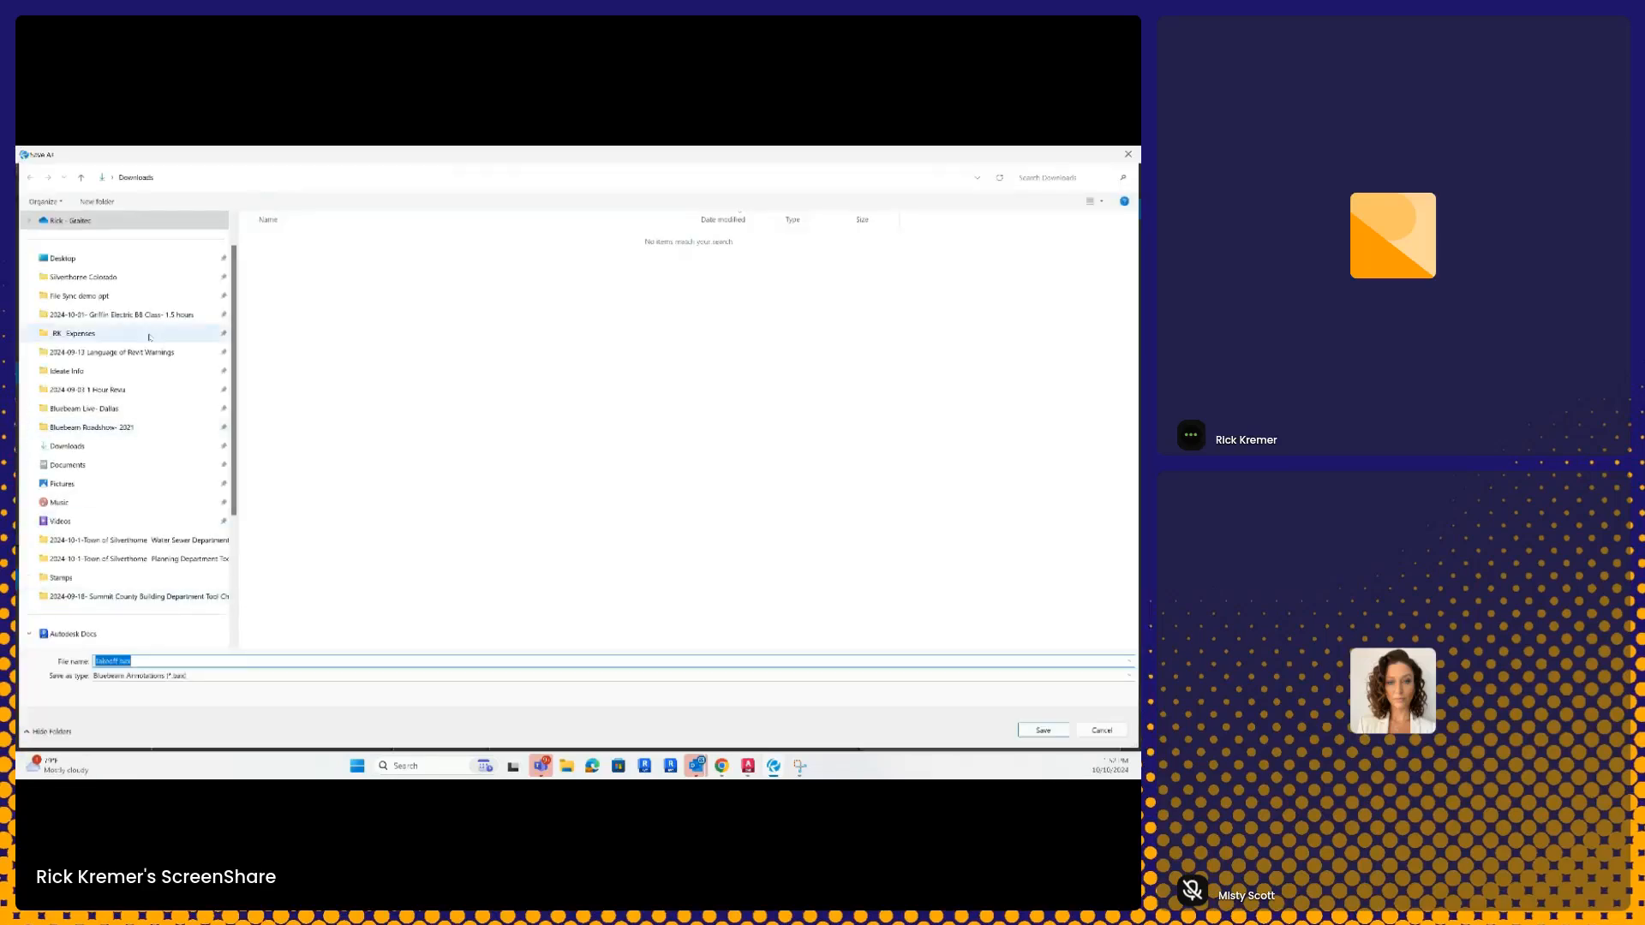
left_click(82, 453)
left_click(1043, 730)
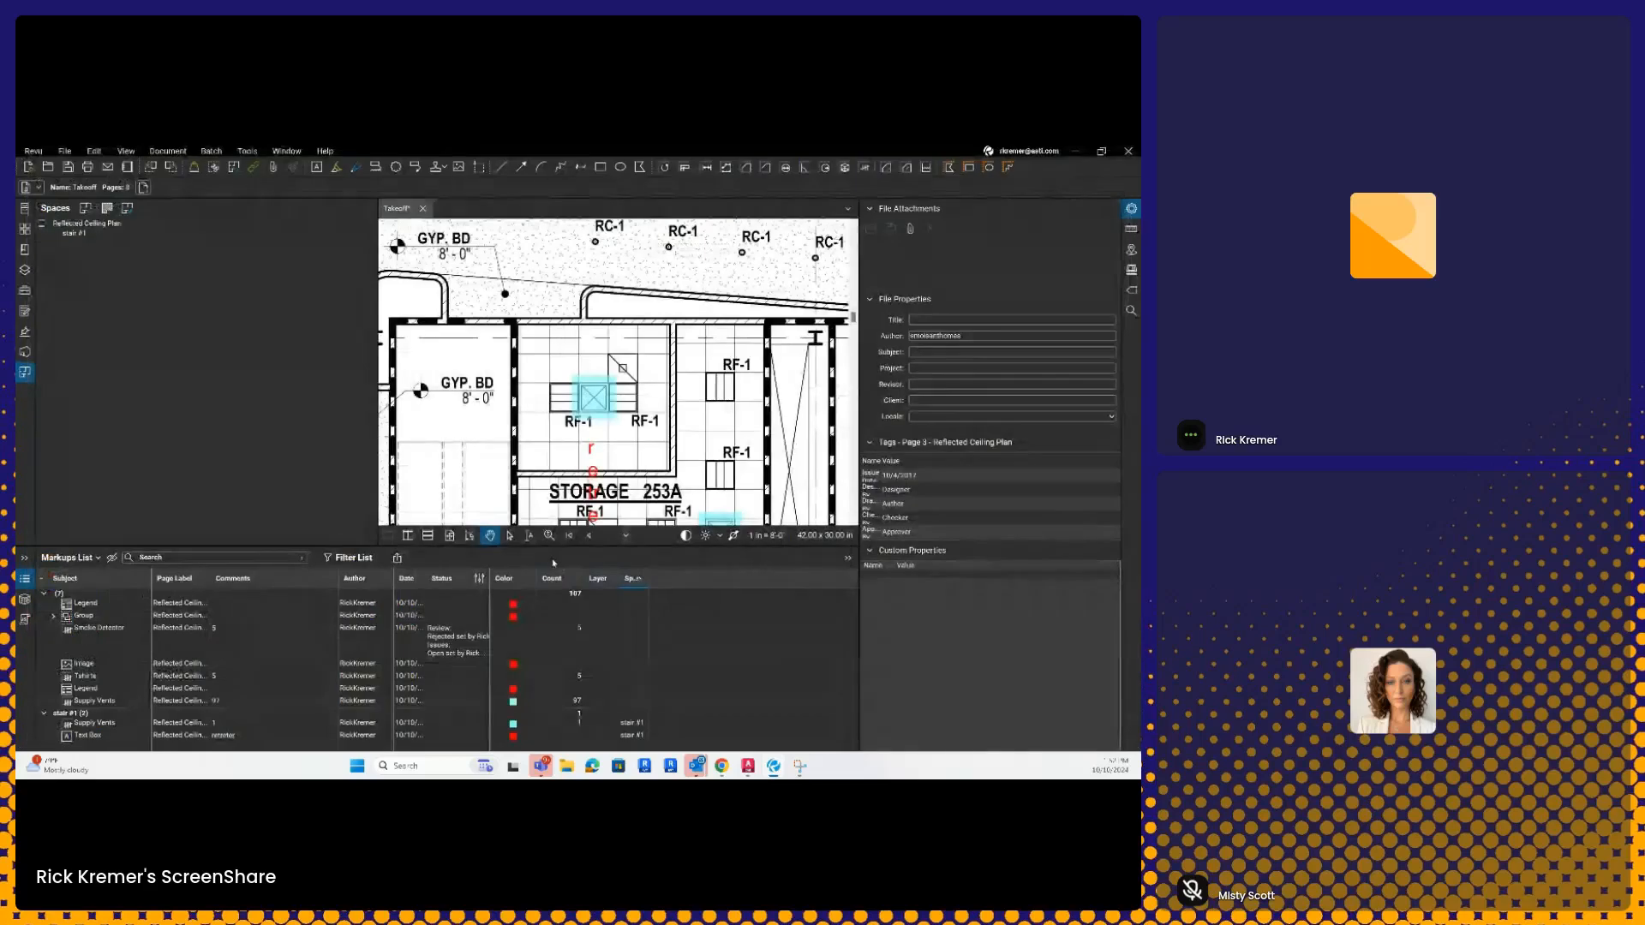
Step: Select all markups in the Markups List and delete them
left_click(174, 680)
key("ctrl+a")
right_click(175, 683)
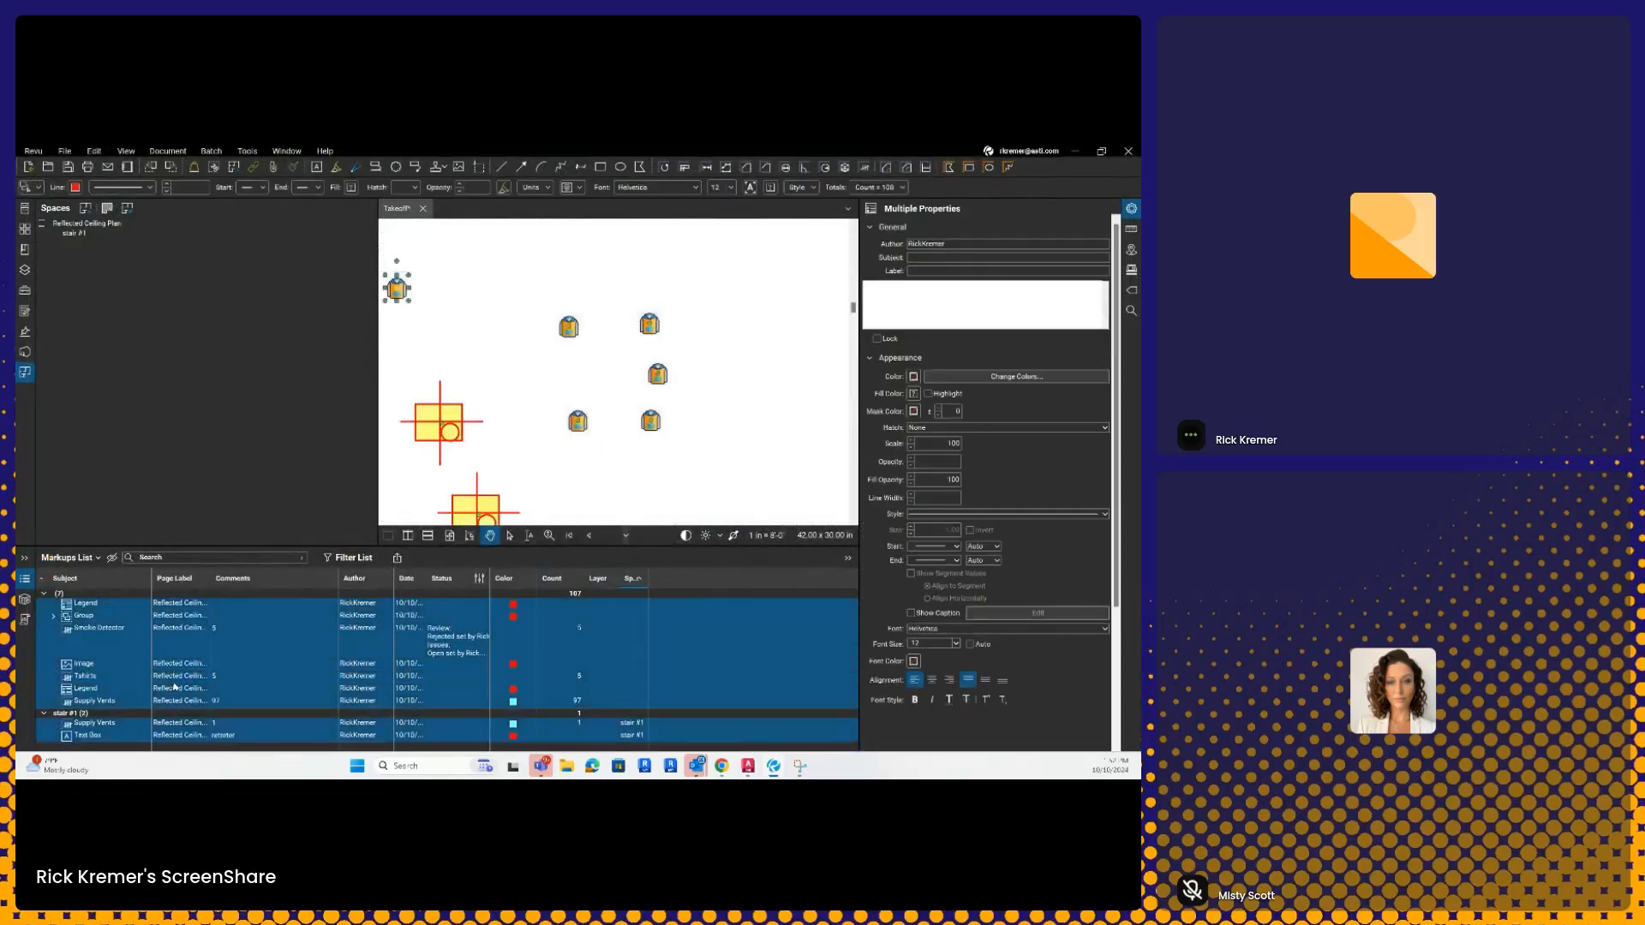
left_click(203, 729)
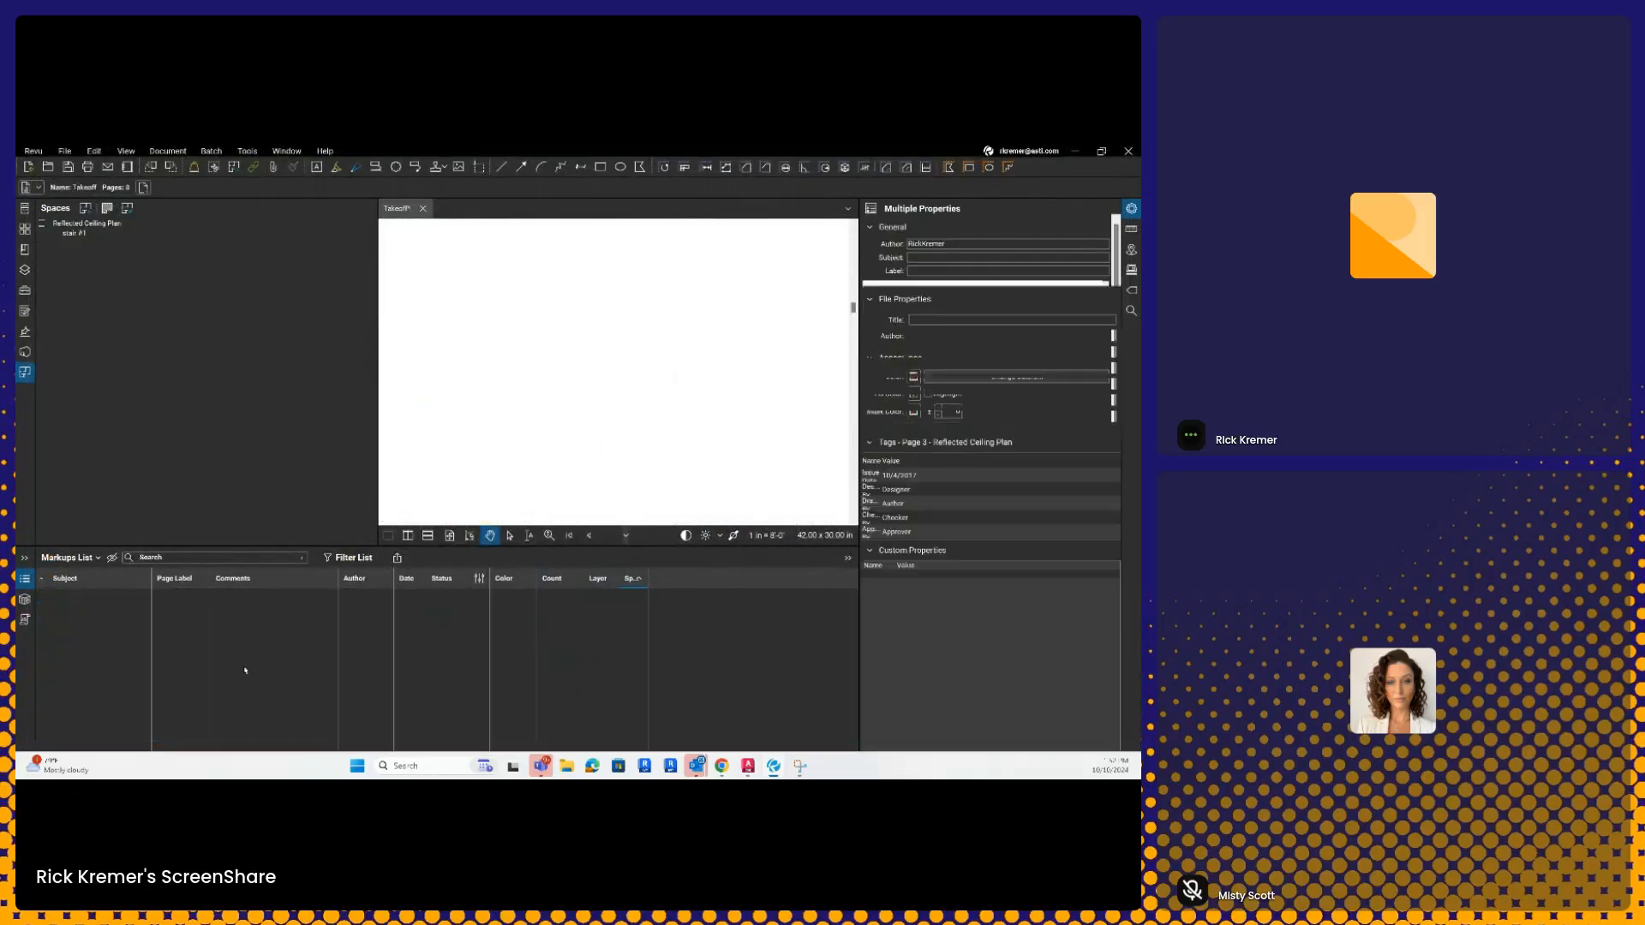
Step: Import the markups from Takeoff.bax in the Downloads folder into the ceiling plan document
scroll(578, 401, "down", 5)
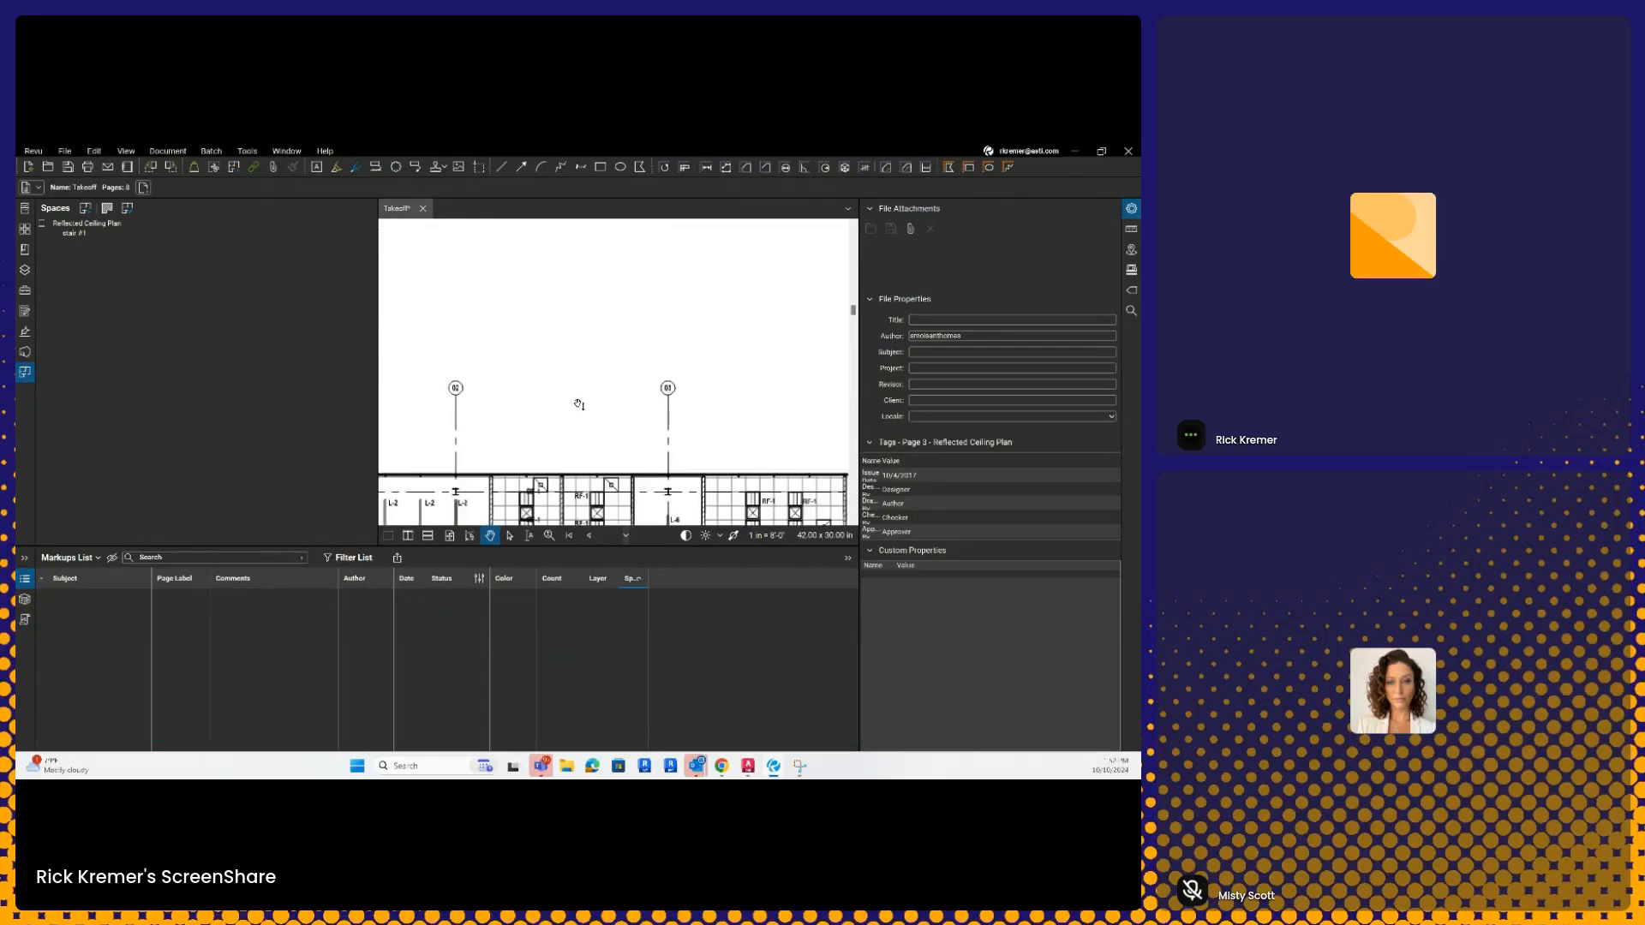
scroll(580, 405, "down", 8)
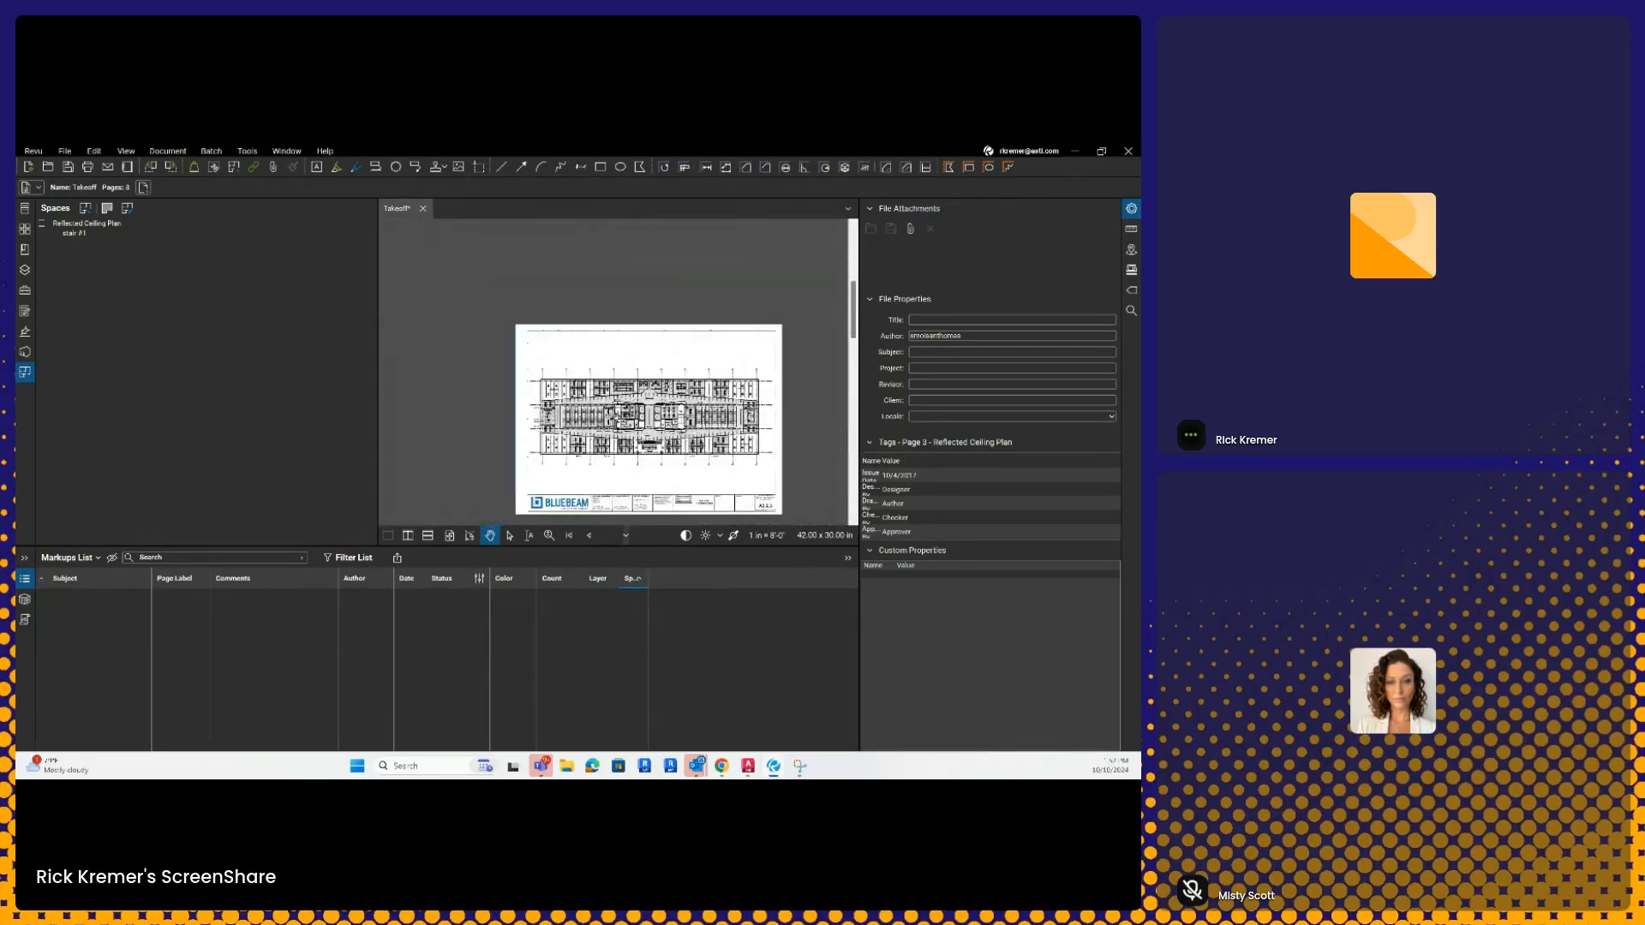
left_click(99, 559)
mouse_move(81, 589)
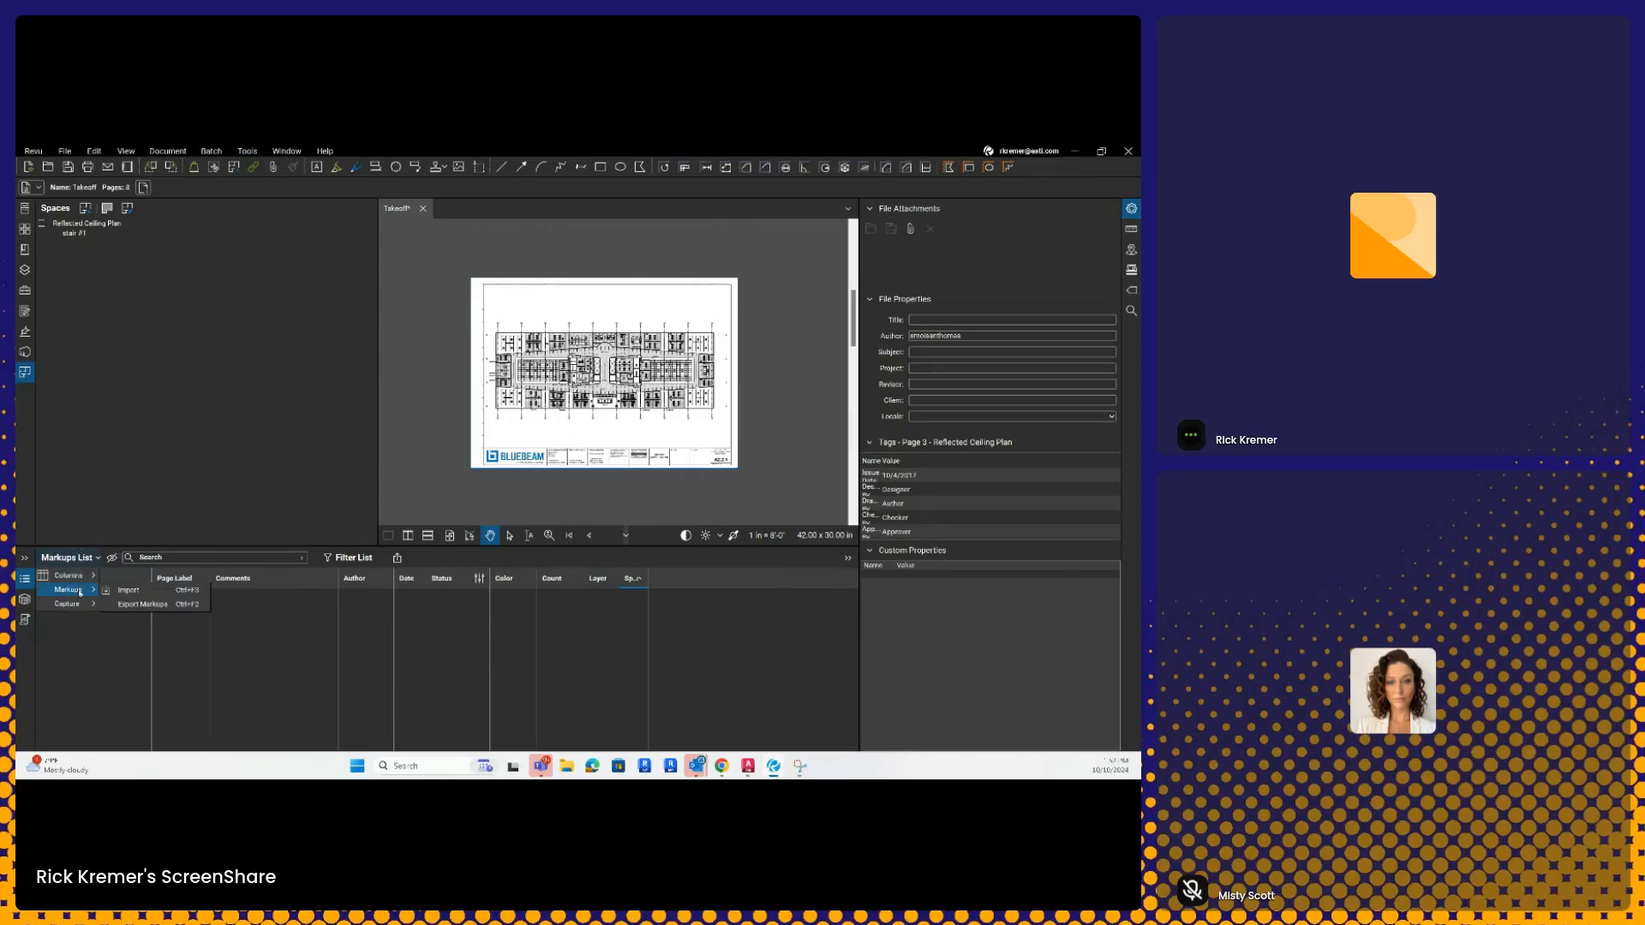
left_click(131, 590)
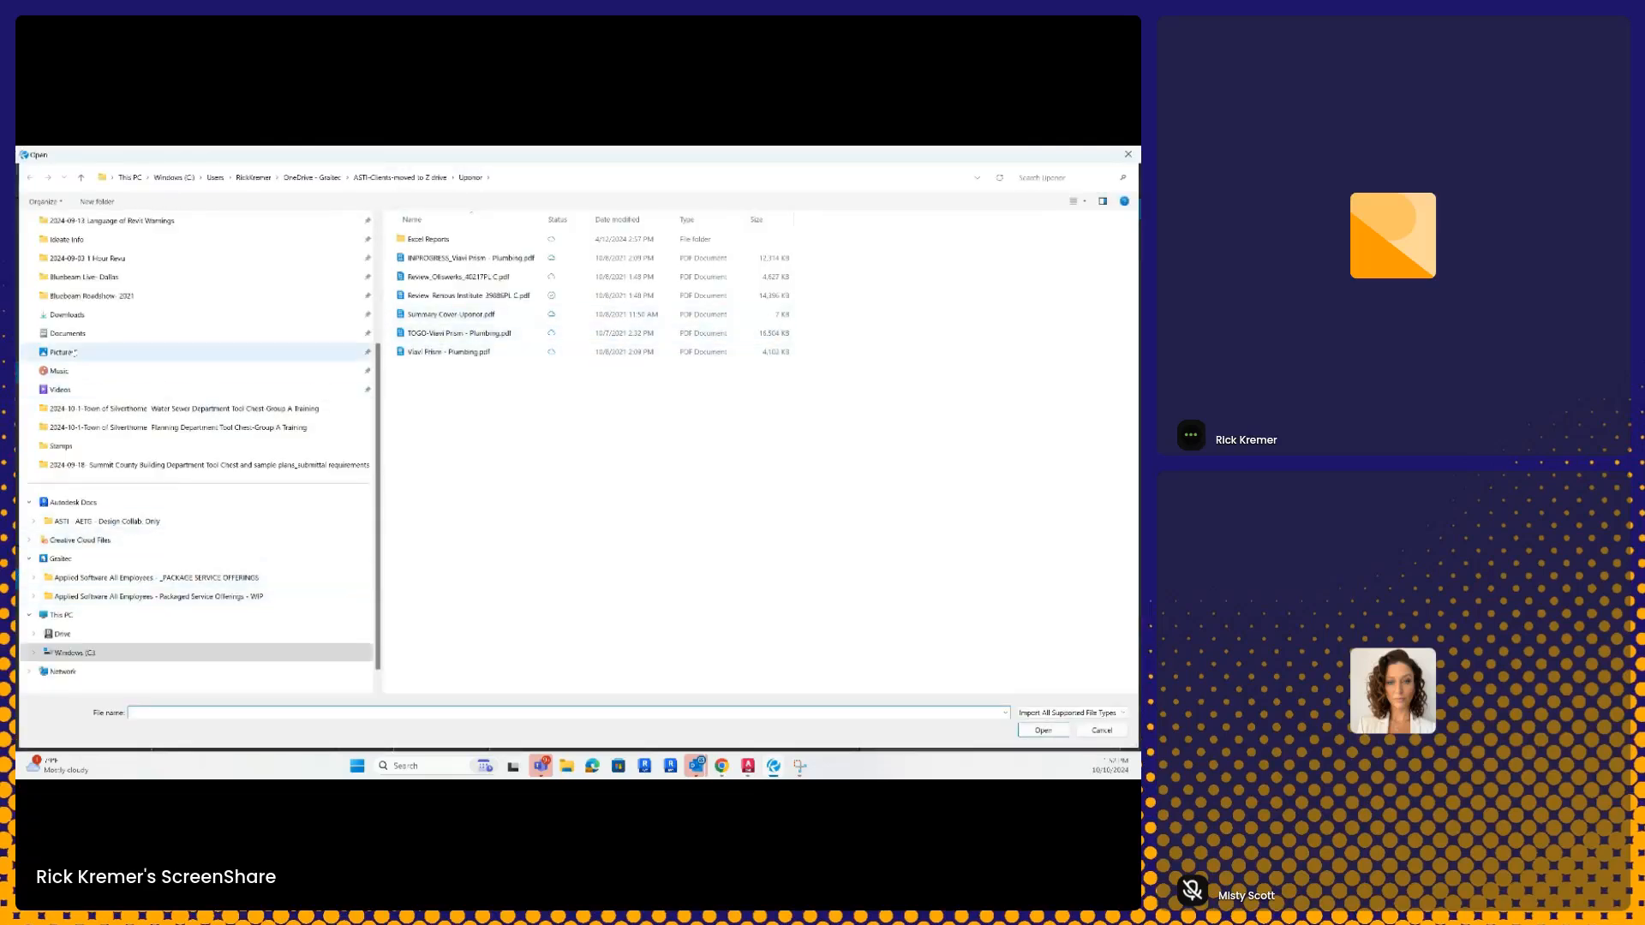
left_click(67, 315)
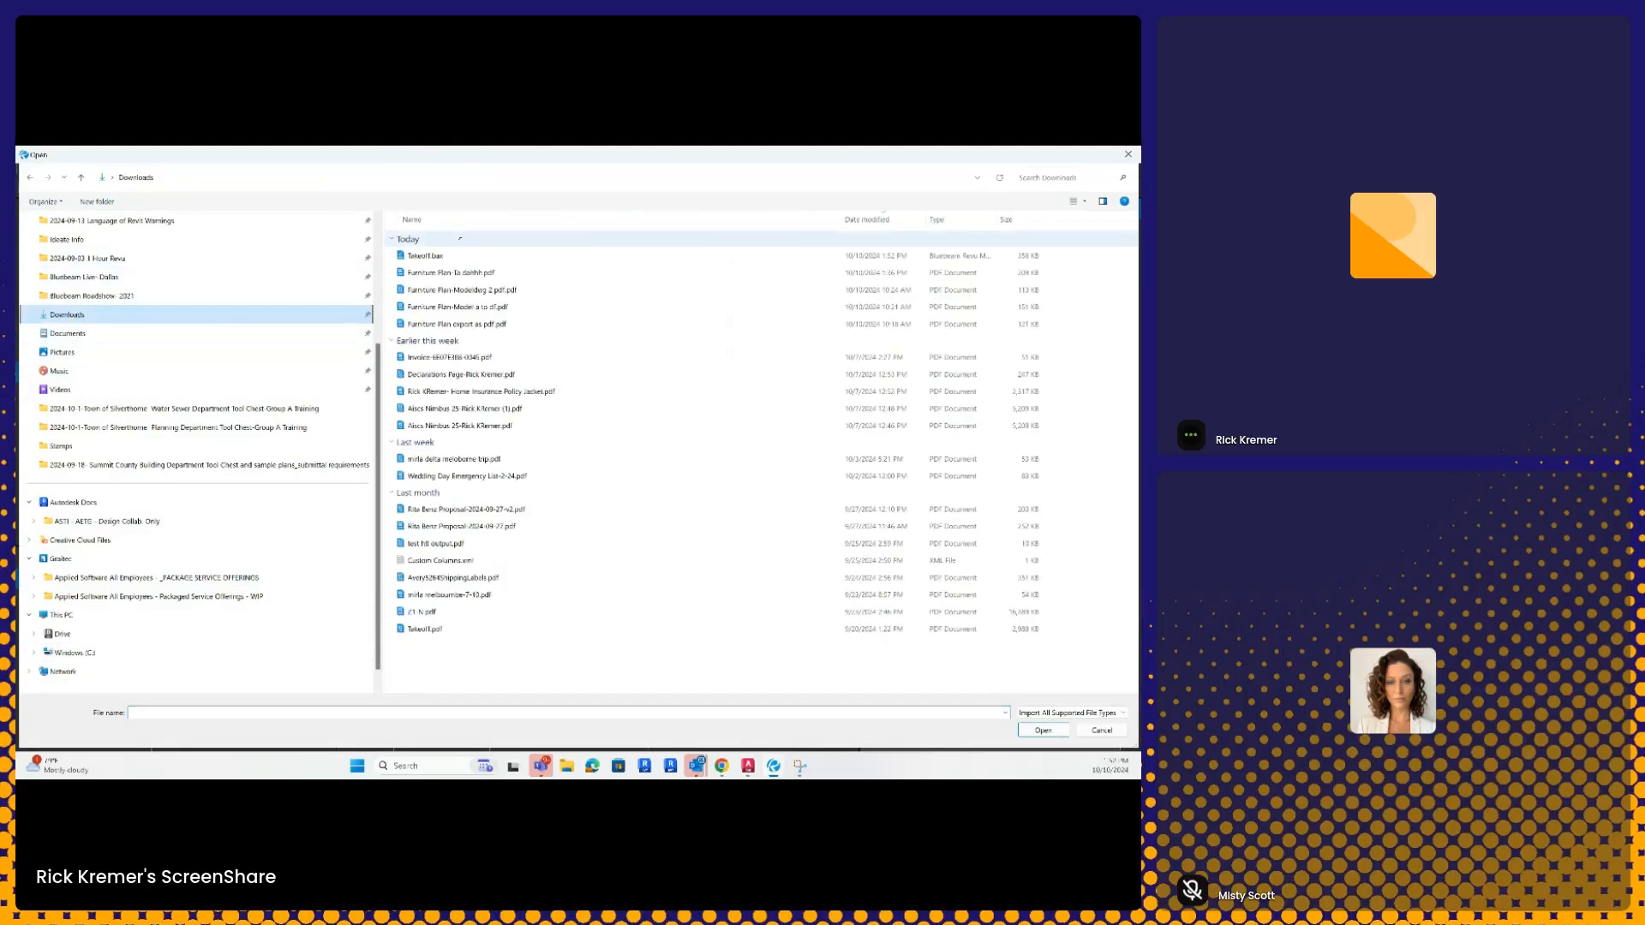
left_click(425, 255)
double_click(431, 256)
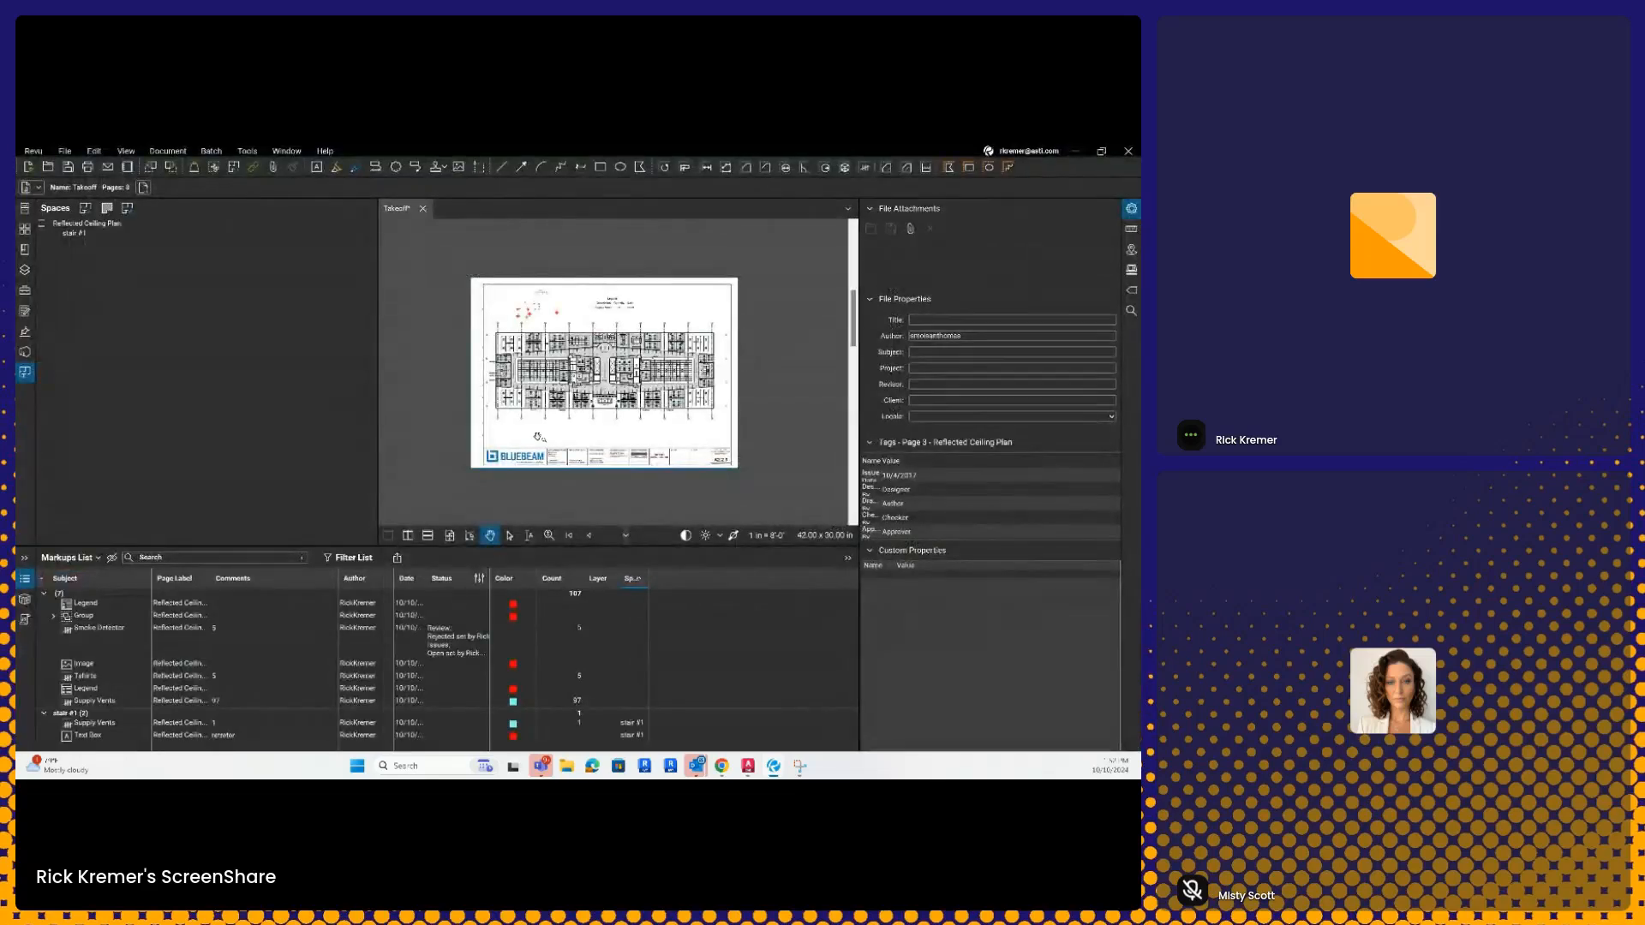
Step: Hide the Properties panel and return to the Reflected Ceiling Plan page
scroll(540, 317, "down", 2)
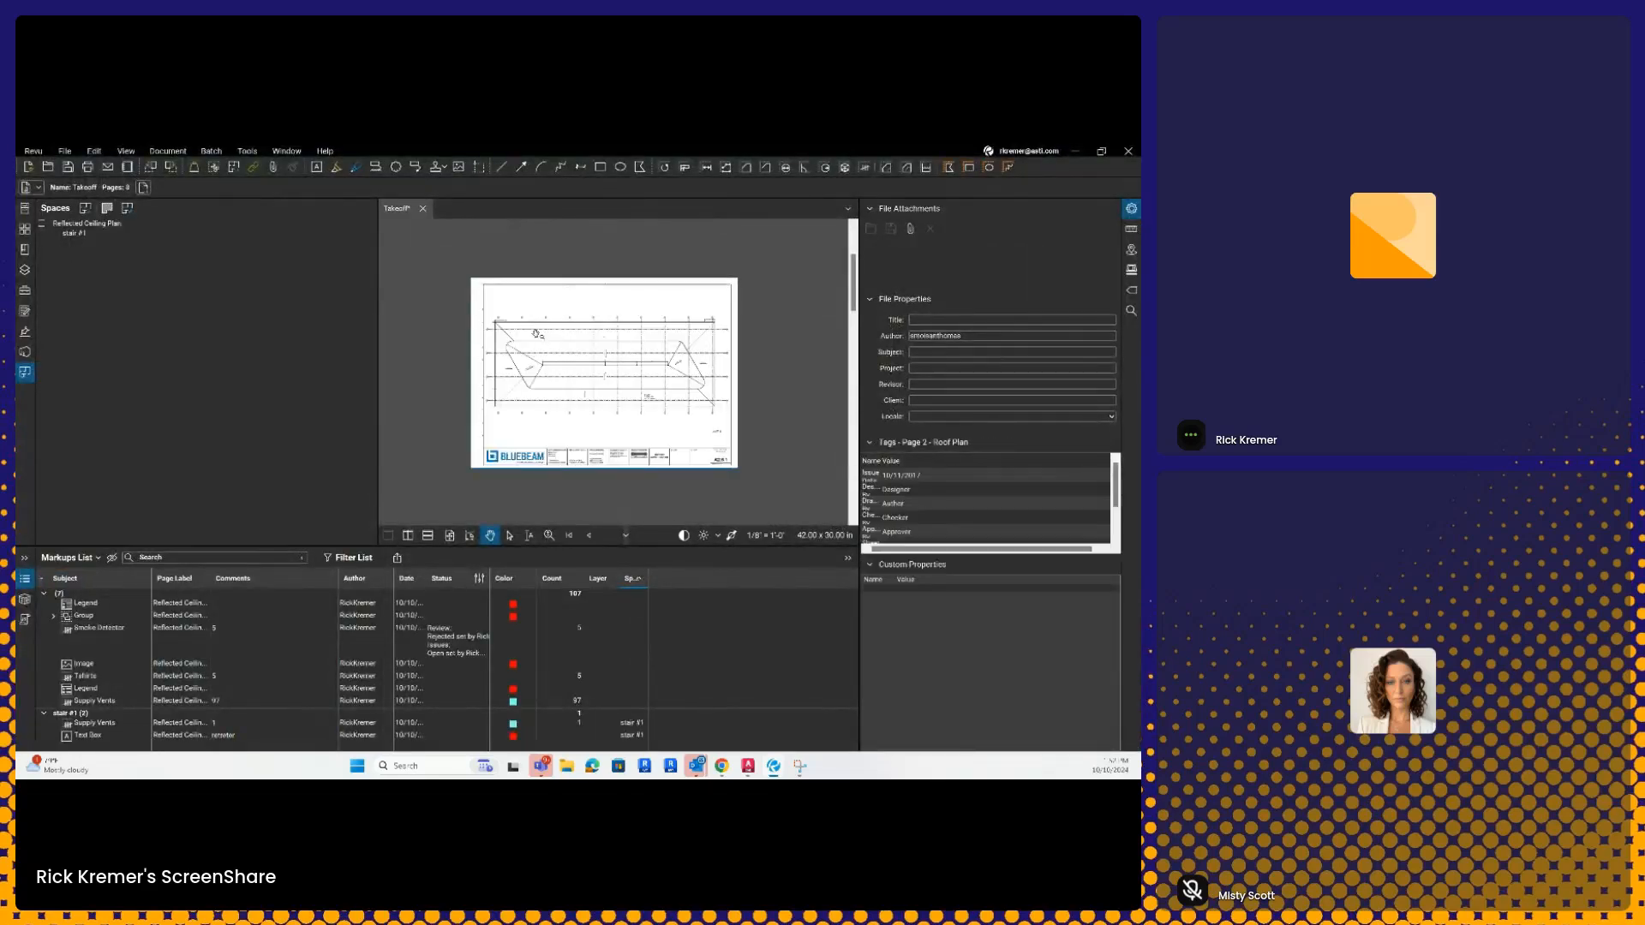
left_click(588, 536)
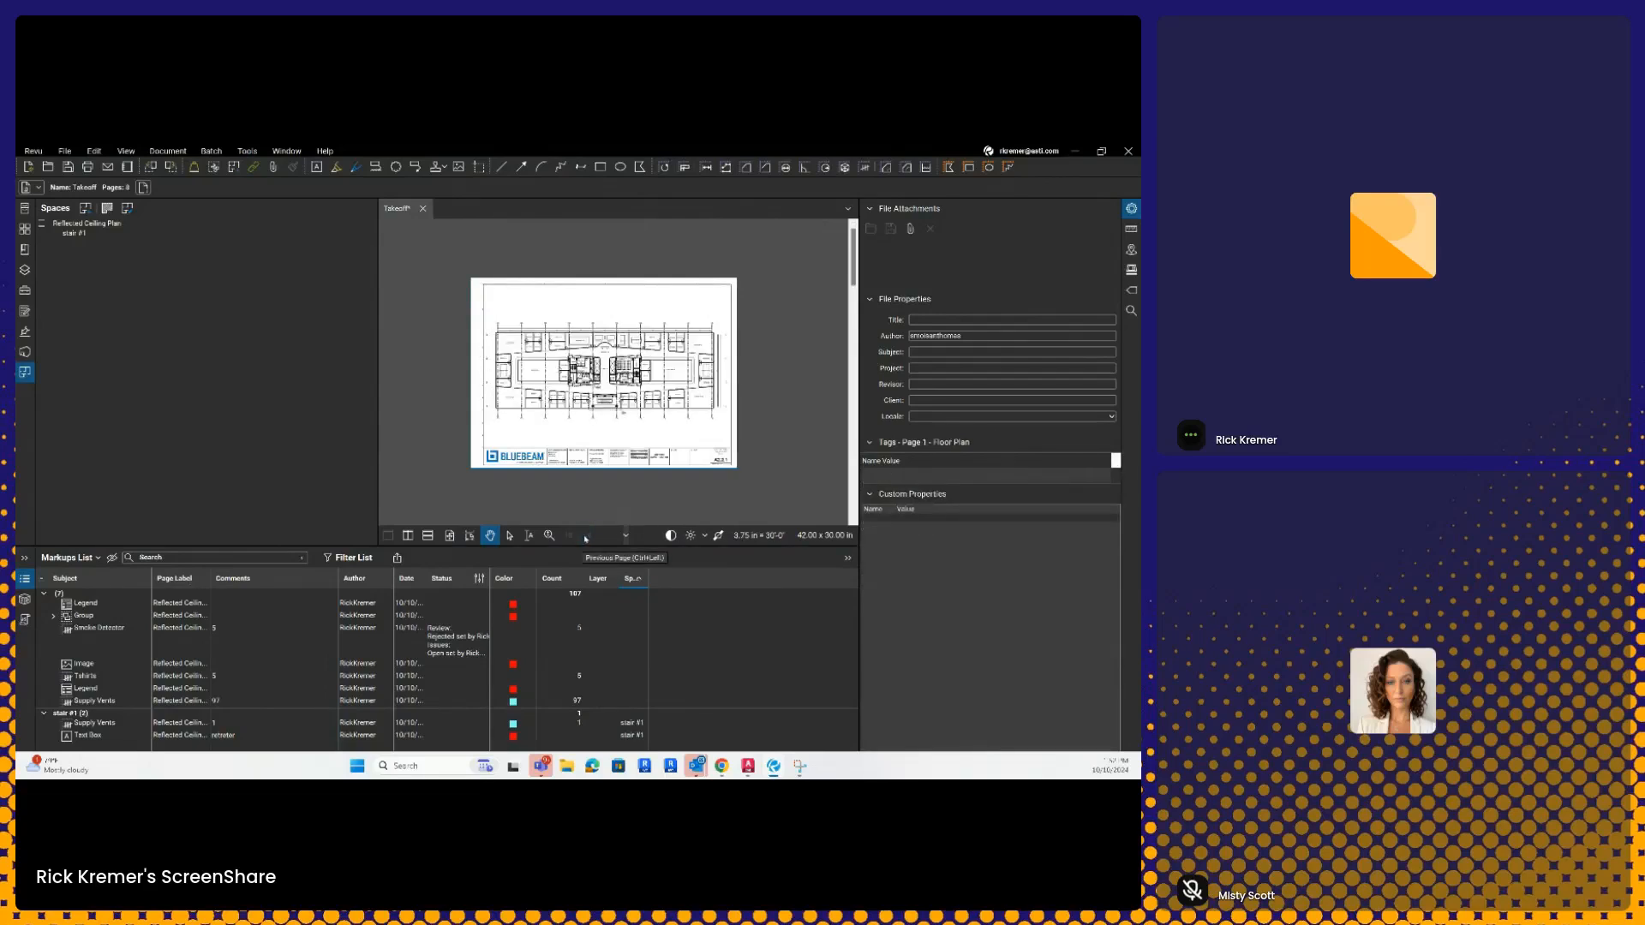
left_click(1131, 209)
left_click(785, 537)
left_click(785, 536)
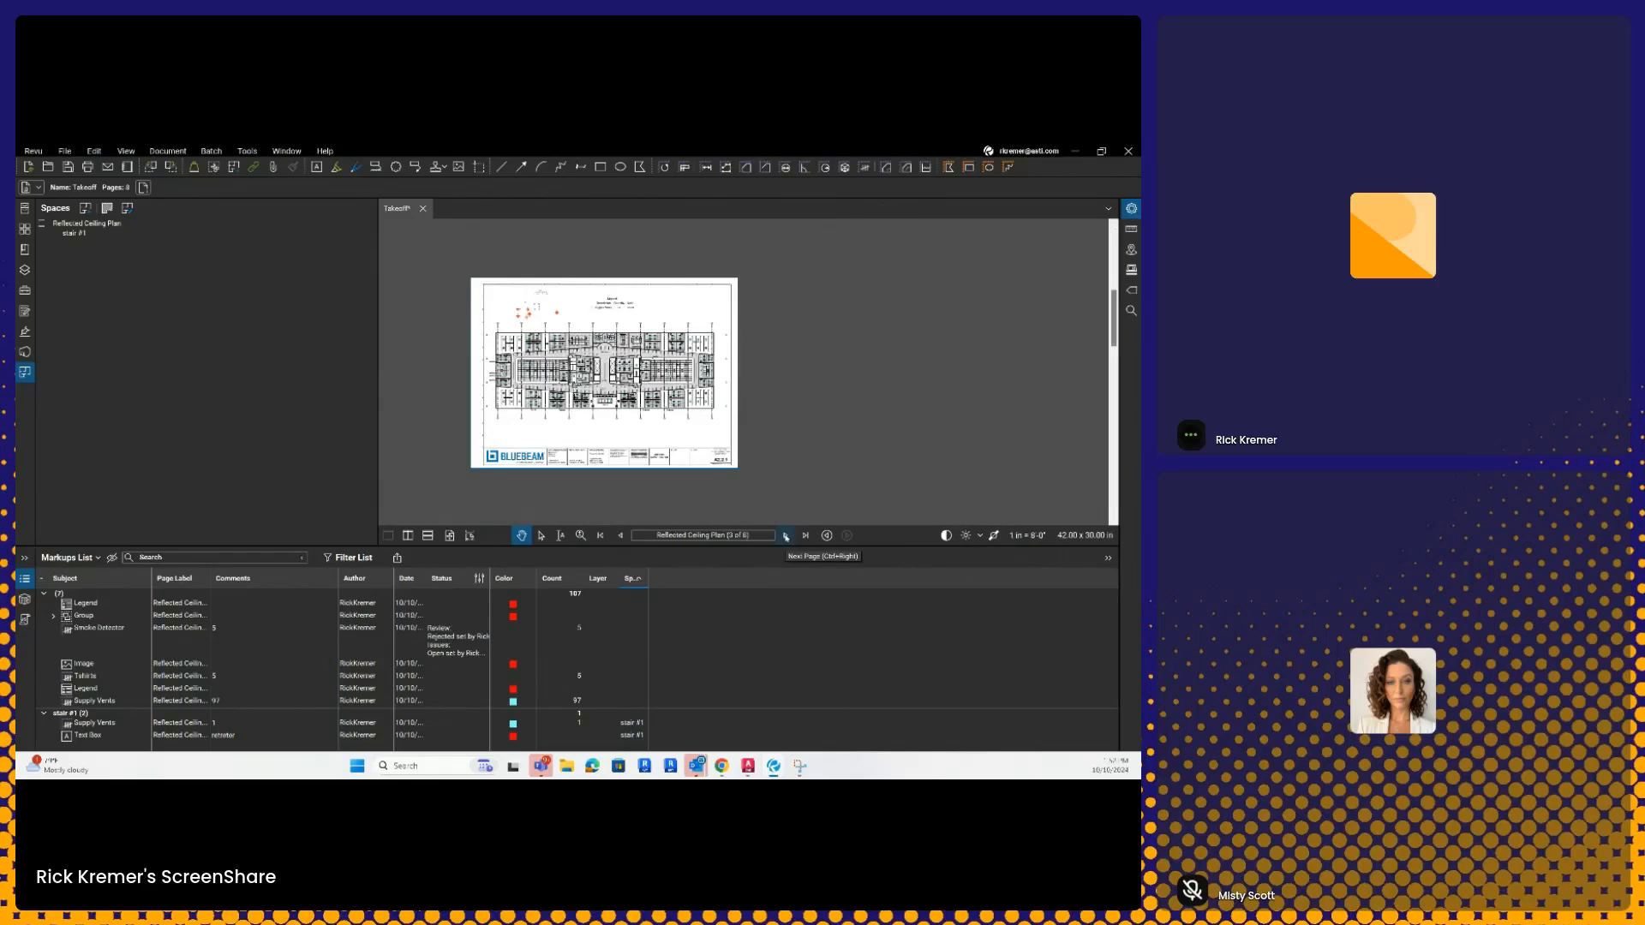
Step: Create a new legend from the Supply Vents count and place it above Office 212, between gridlines 07 and 08
scroll(580, 363, "up", 5)
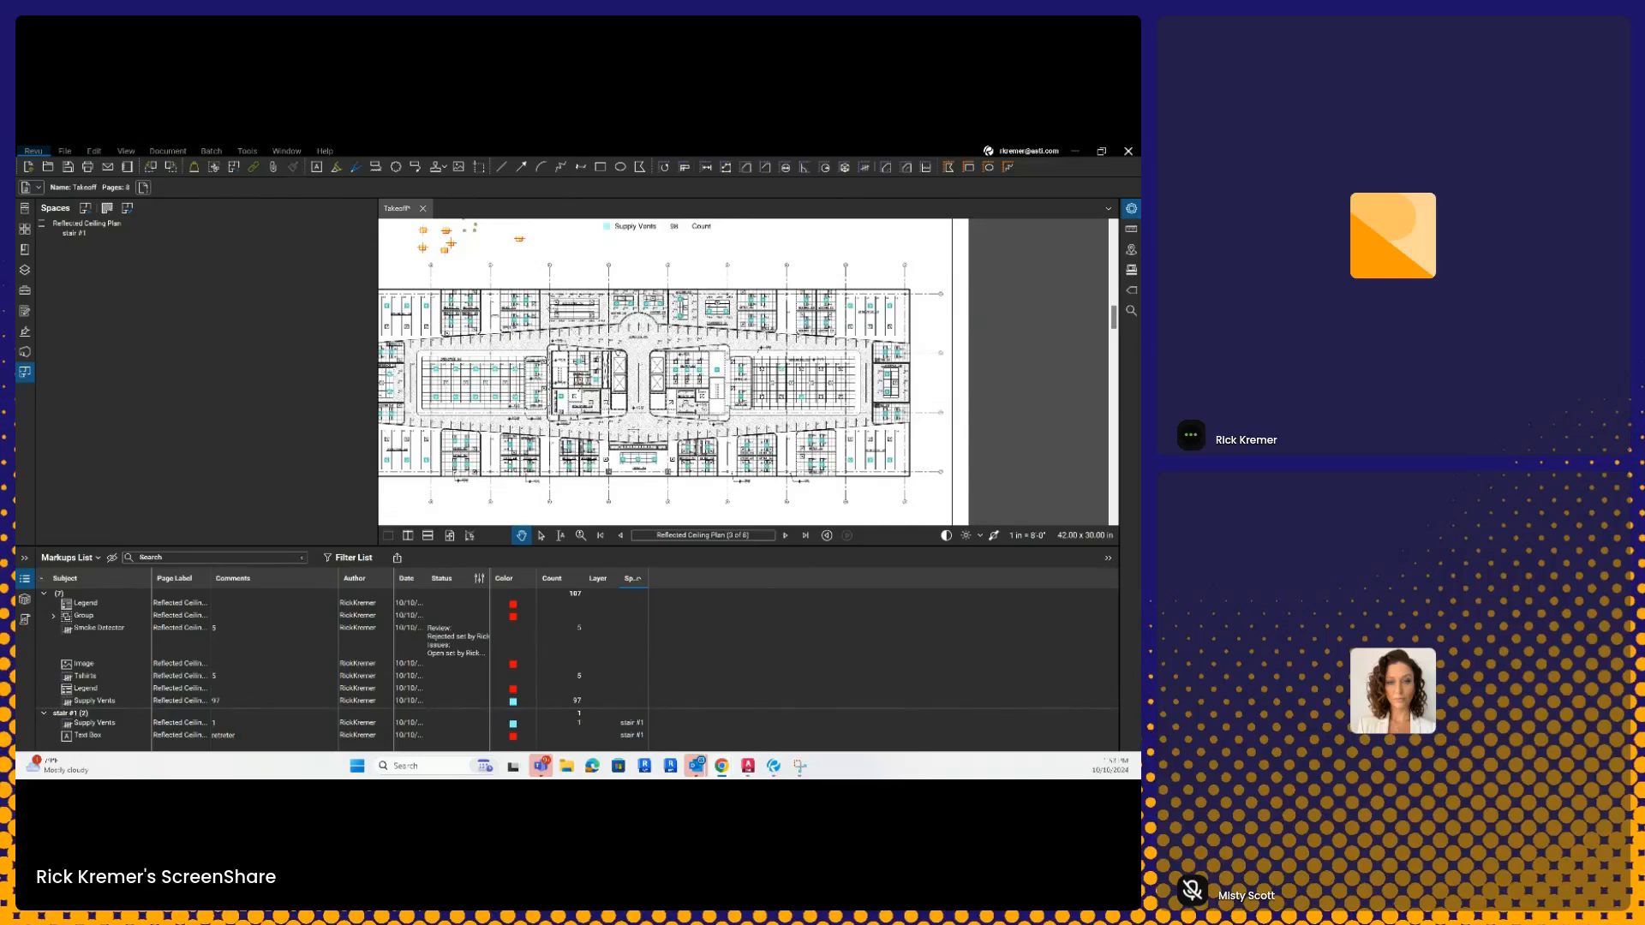
scroll(718, 395, "up", 3)
scroll(722, 394, "up", 5)
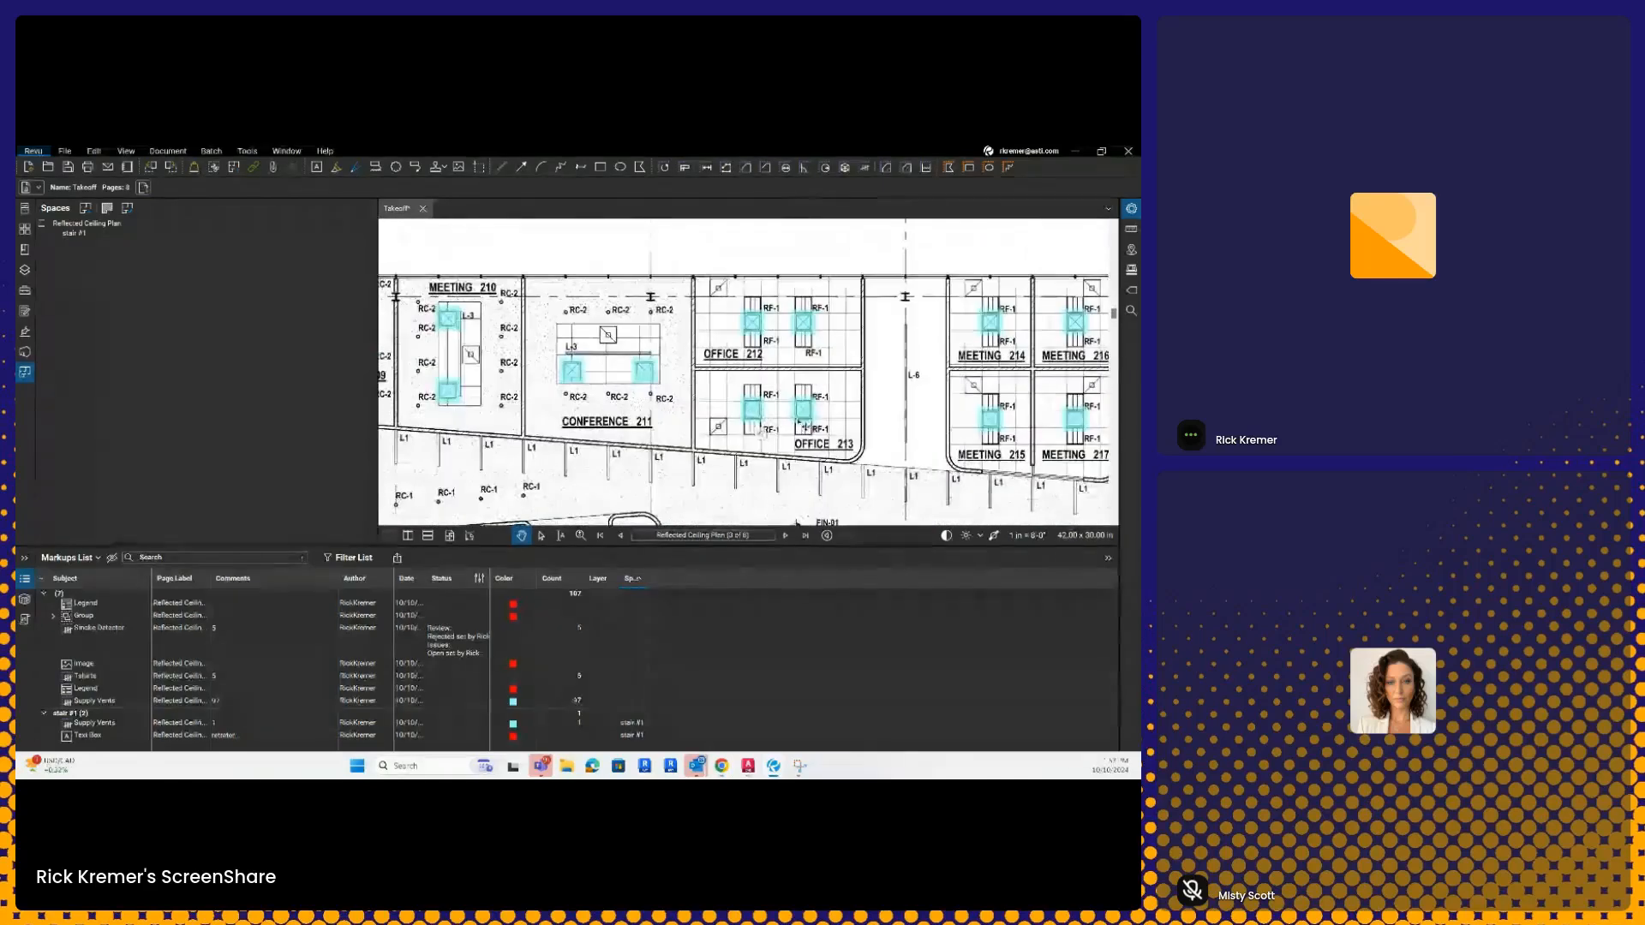
left_click(810, 418)
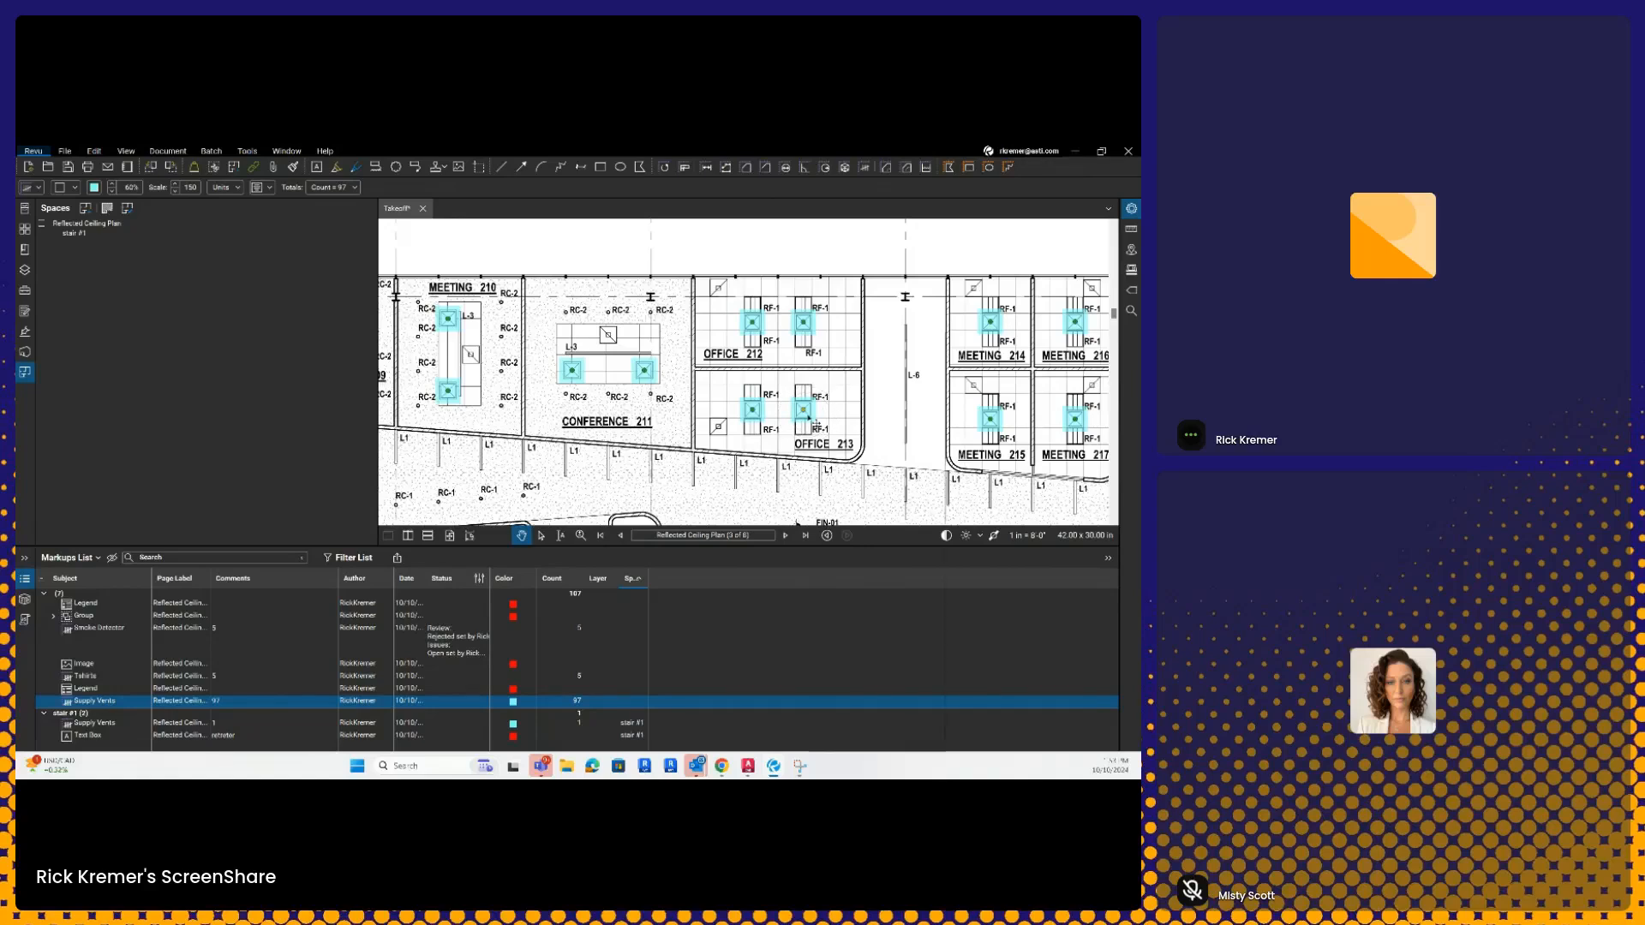
right_click(809, 416)
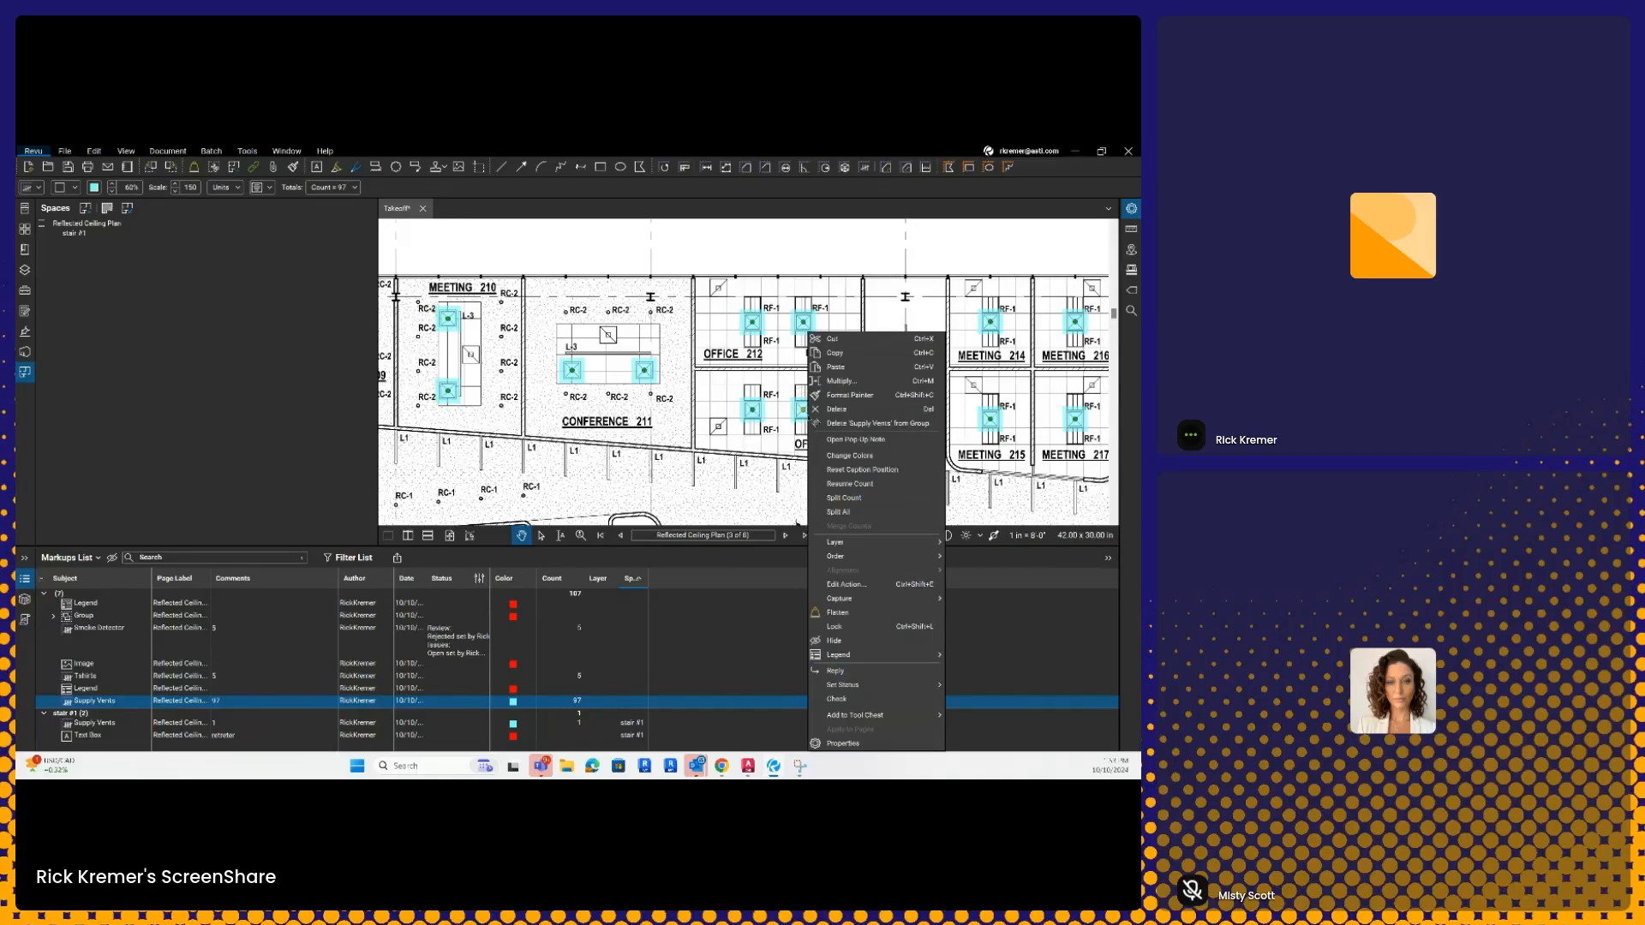
mouse_move(876, 657)
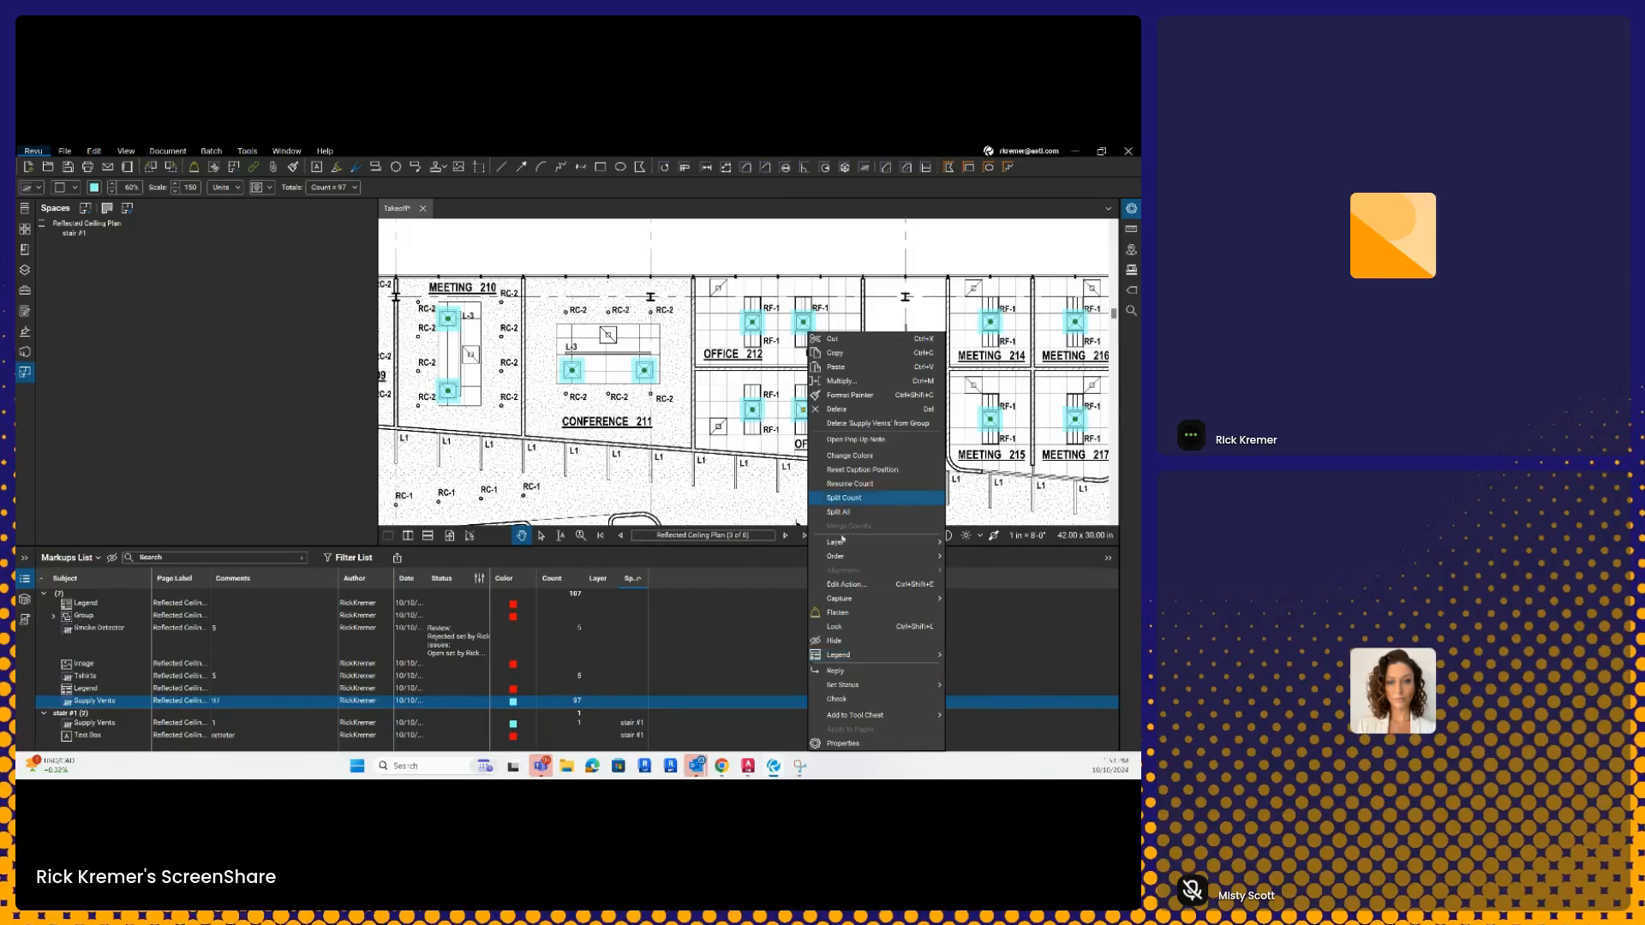
mouse_move(910, 720)
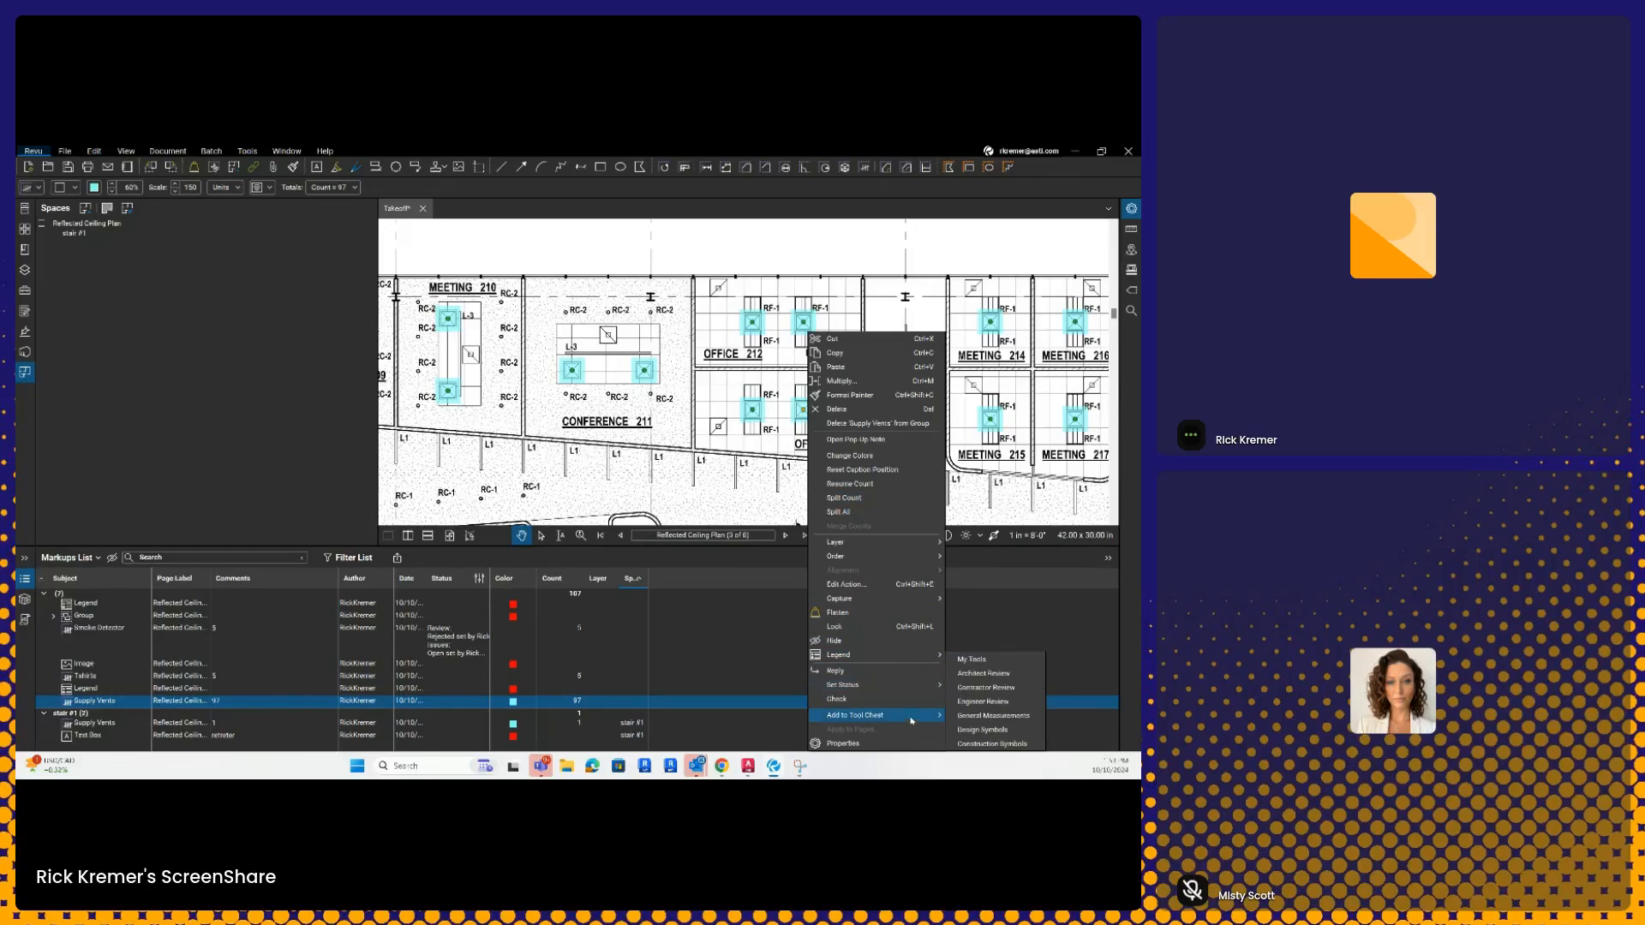
mouse_move(921, 656)
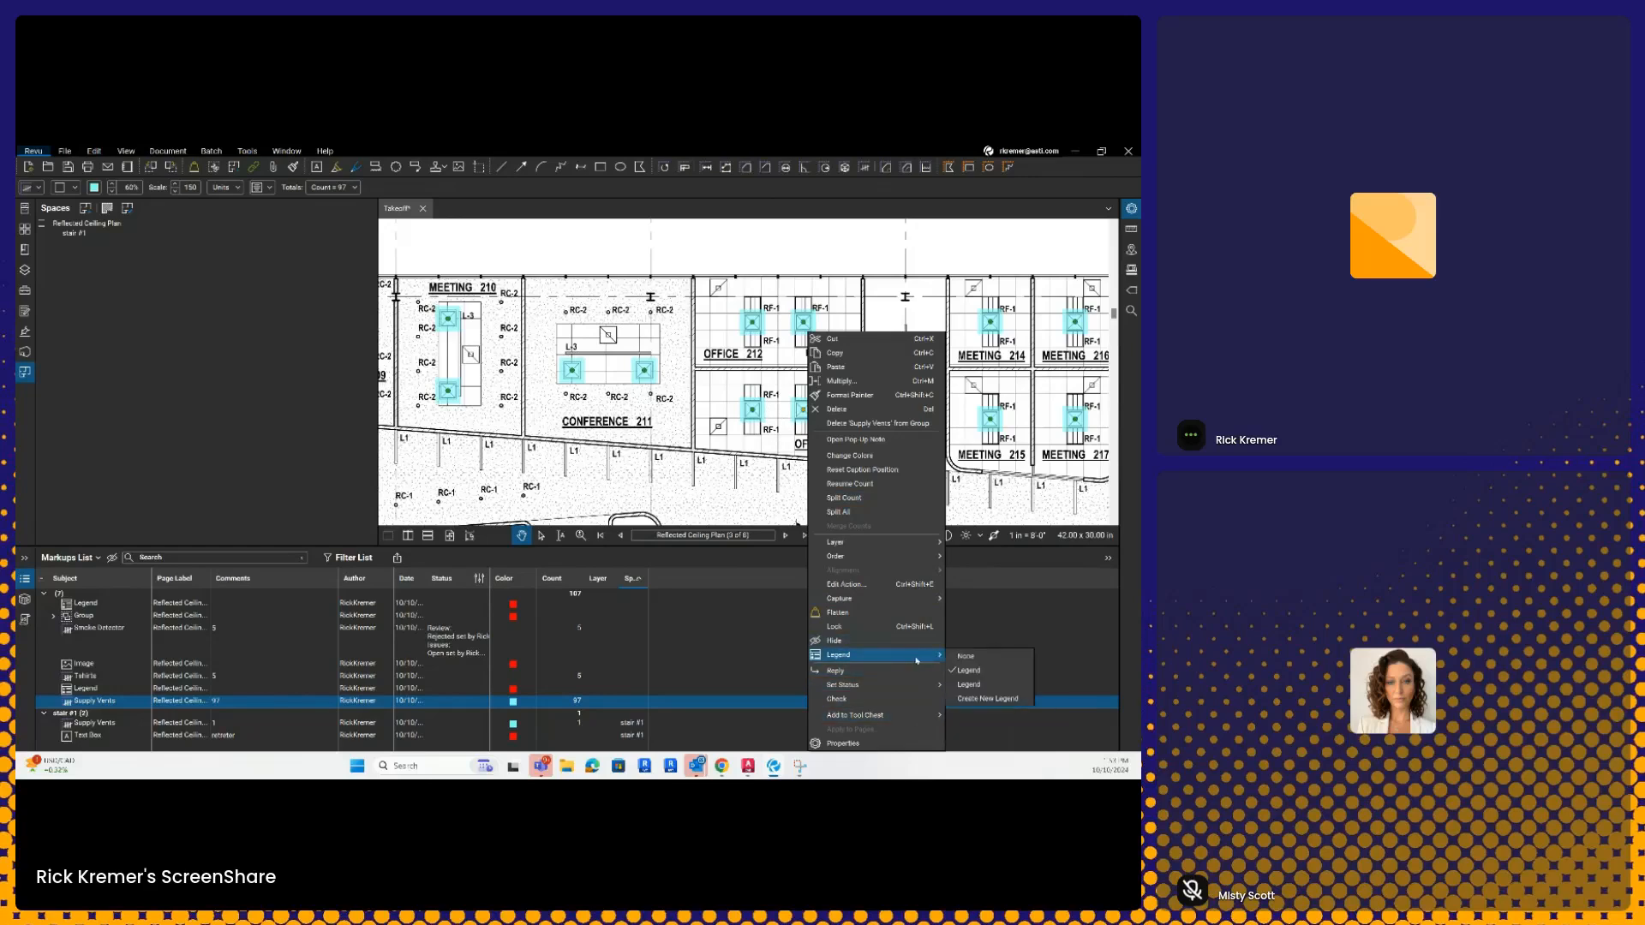
left_click(969, 684)
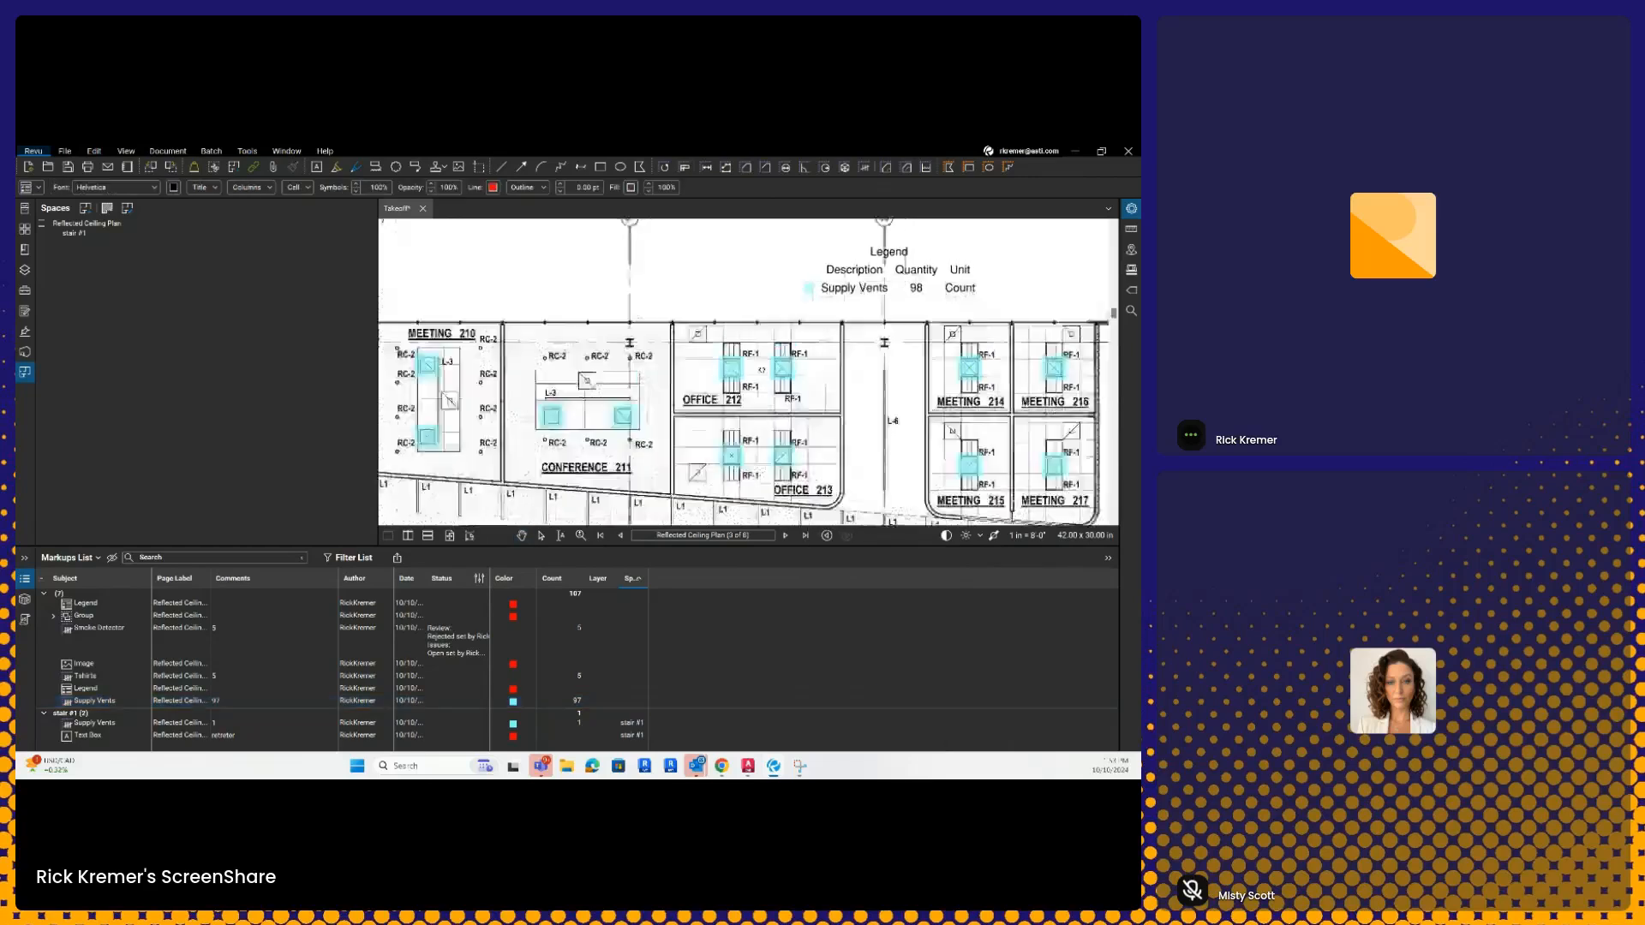
left_click_drag(761, 370, 709, 462)
left_click(613, 300)
left_click(652, 335)
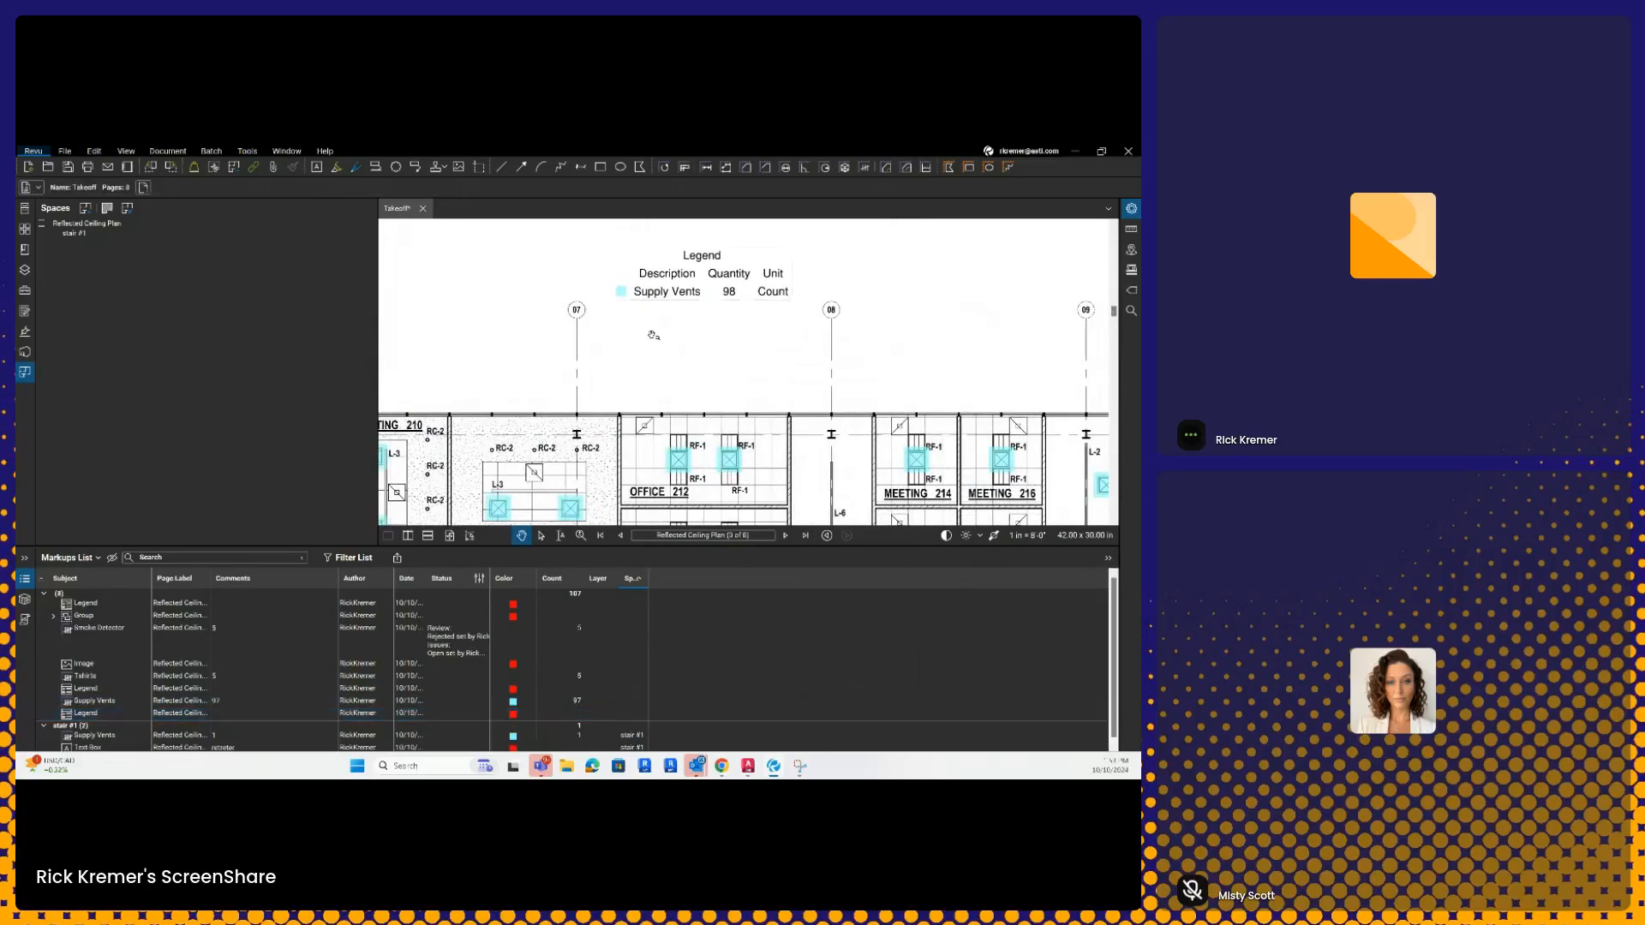
Step: Place a three-item count on the upper row of RC-2 fixtures in Conference 211
left_click(246, 152)
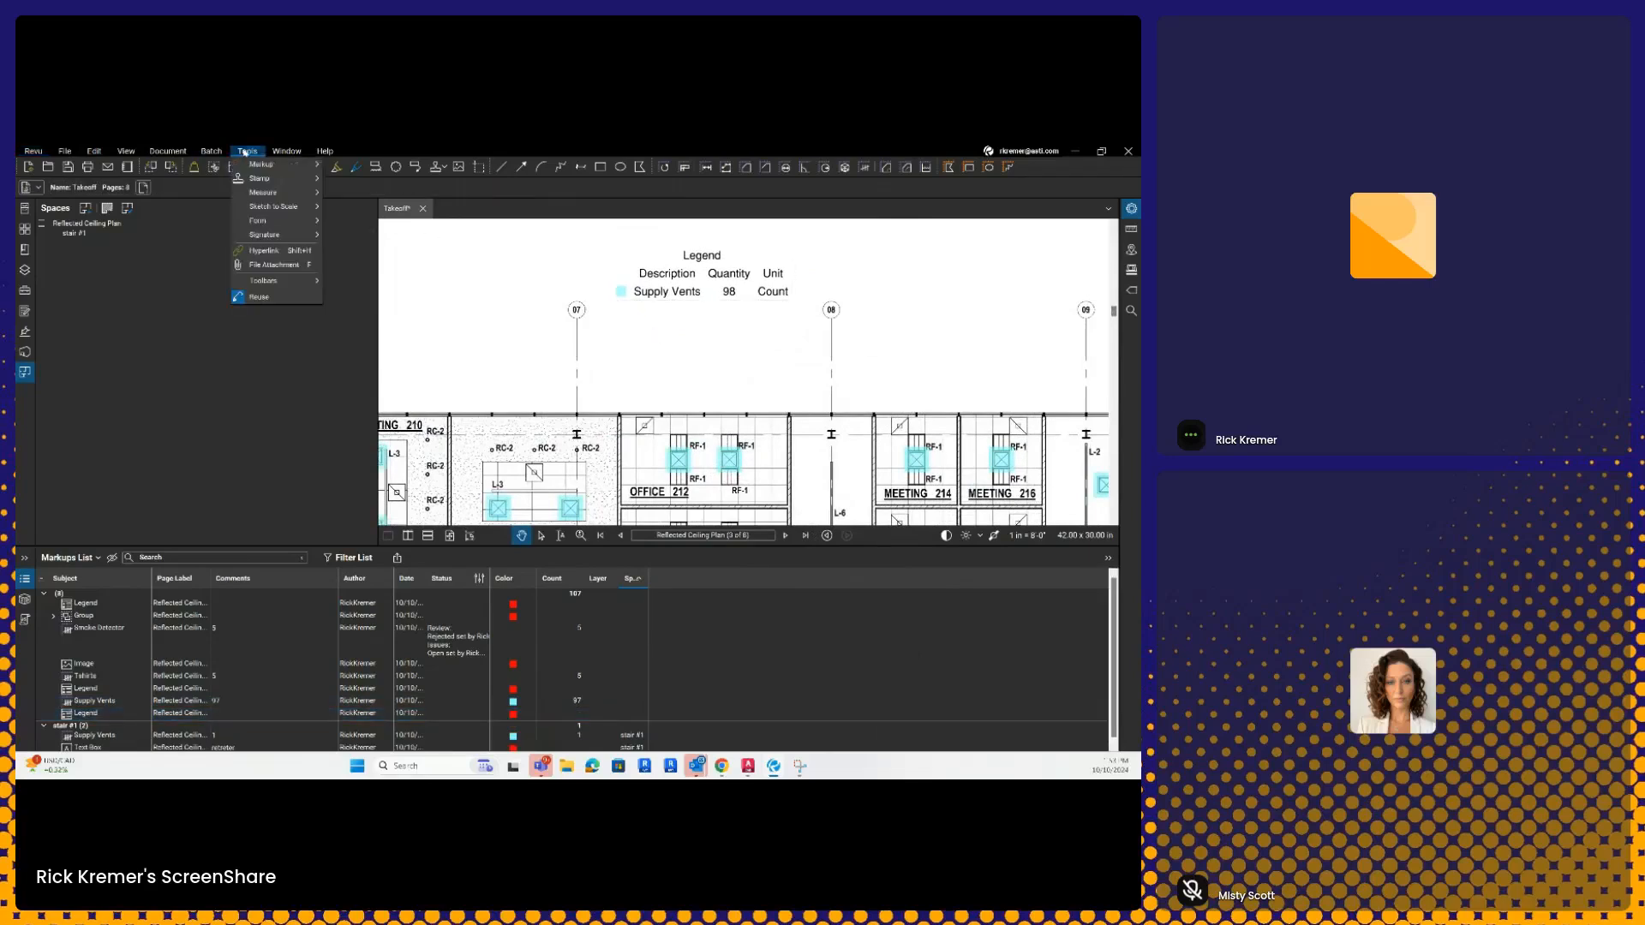
mouse_move(267, 169)
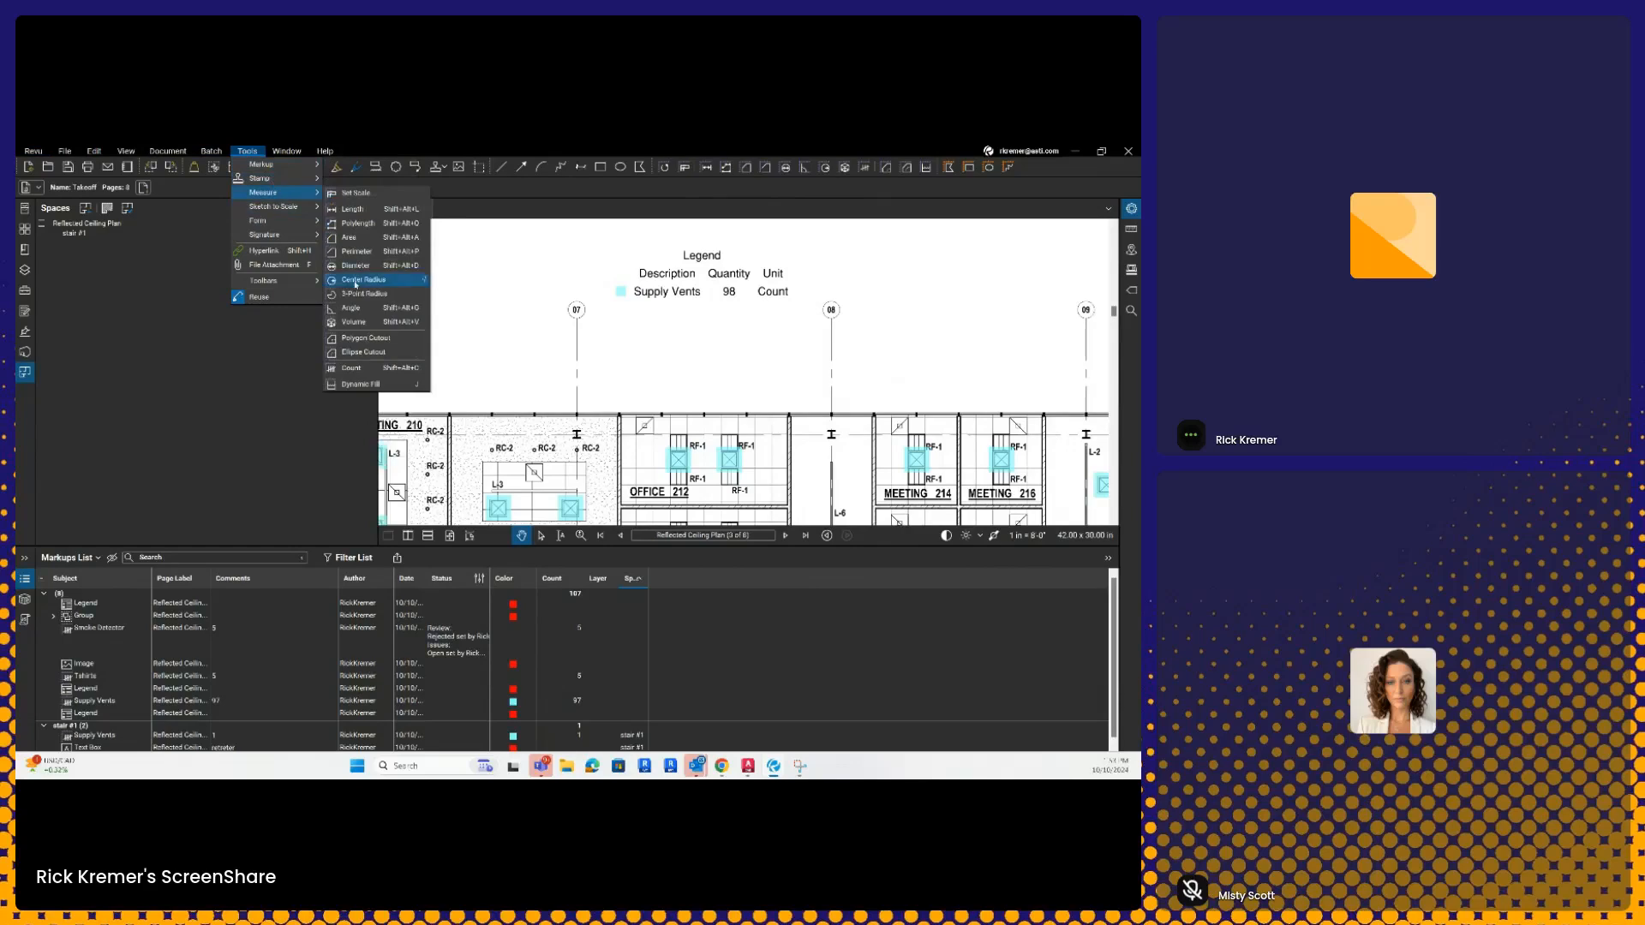
left_click(374, 368)
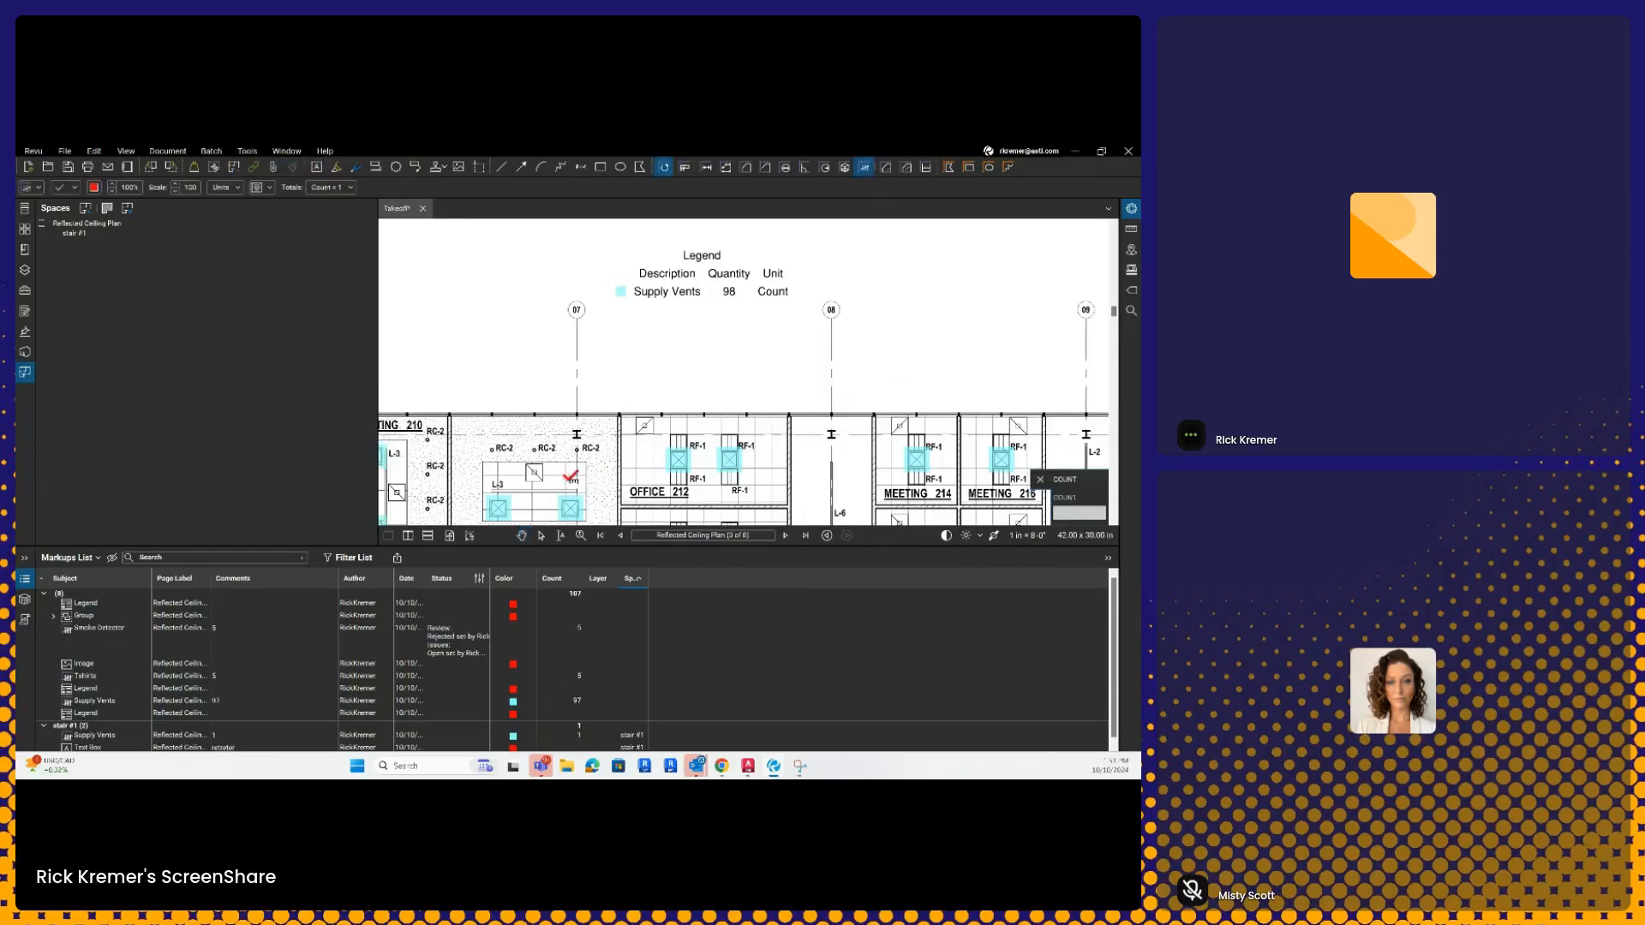
left_click(501, 441)
left_click(541, 443)
left_click(597, 441)
key("Escape")
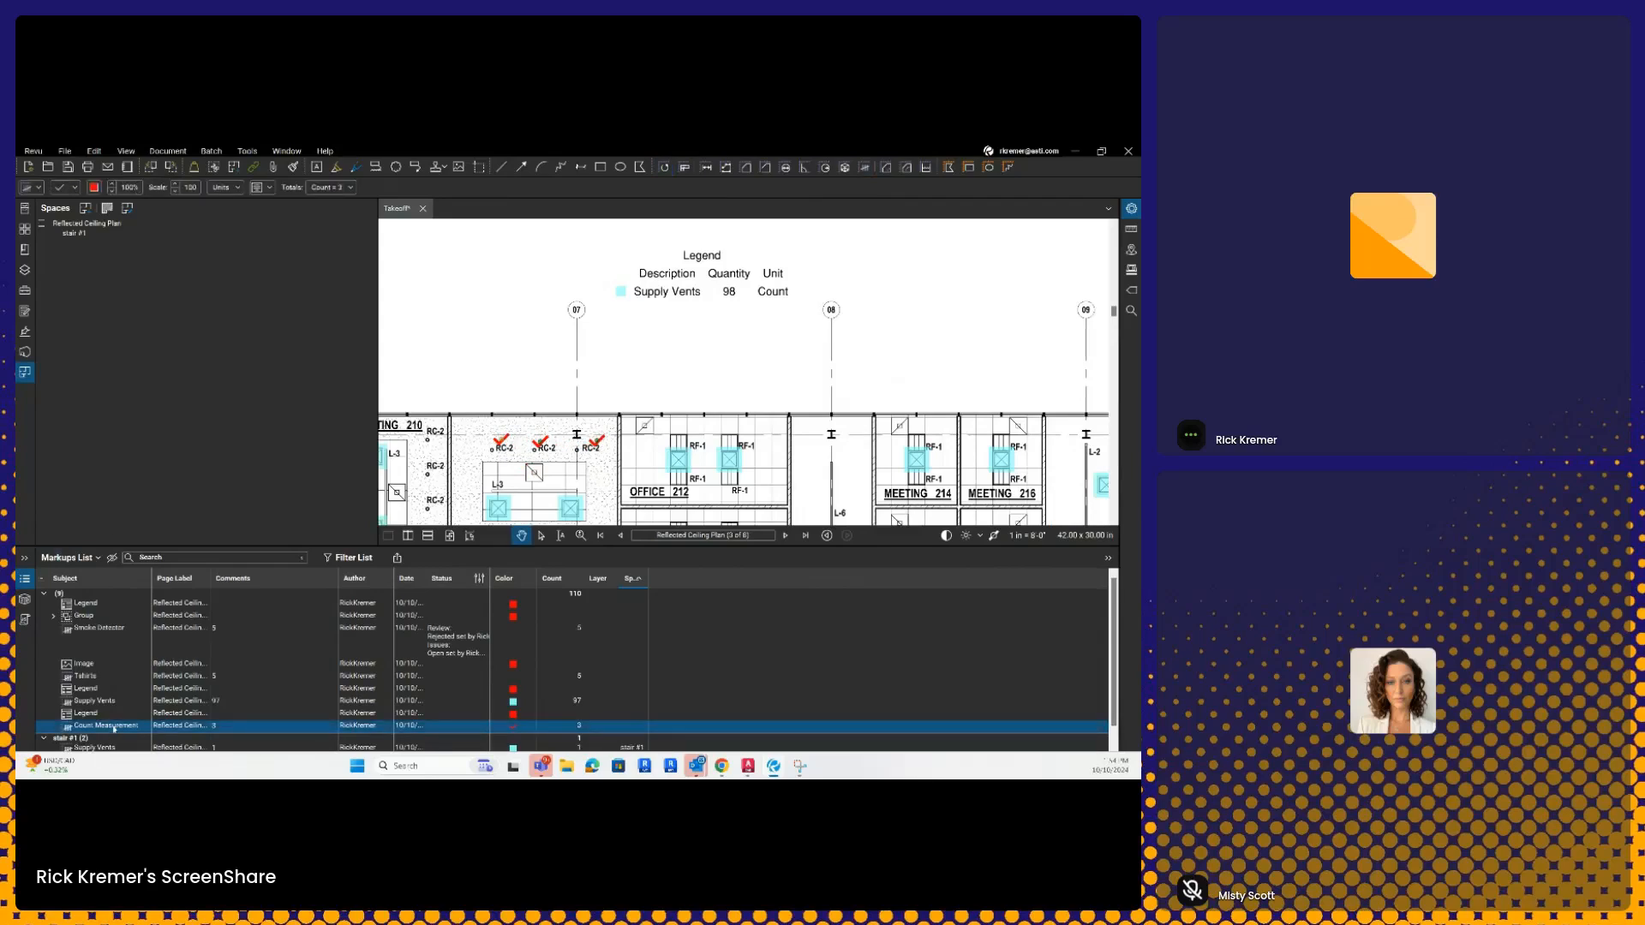
Step: Set the subject of the new Conference 211 count measurement to RC-2
left_click(143, 725)
type("RC-2")
key("Return")
left_click(537, 241)
left_click(598, 442)
Step: Set both the title and the subject of the legend above Office 212 to RCP Legend
left_click(706, 259)
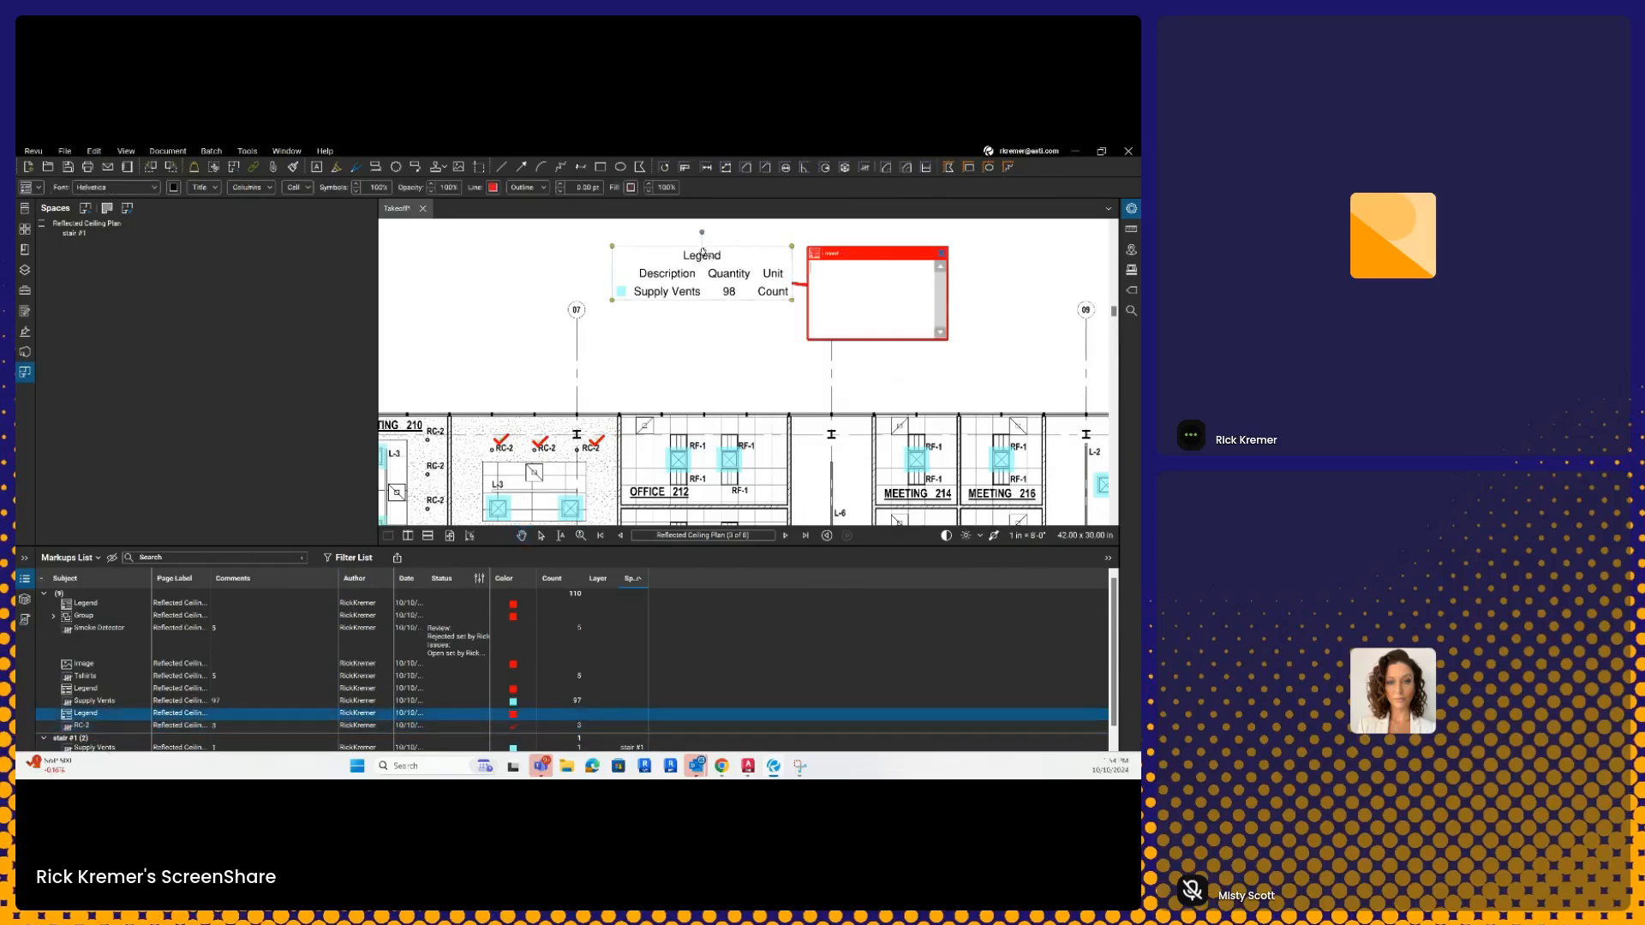
left_click(1131, 208)
double_click(975, 385)
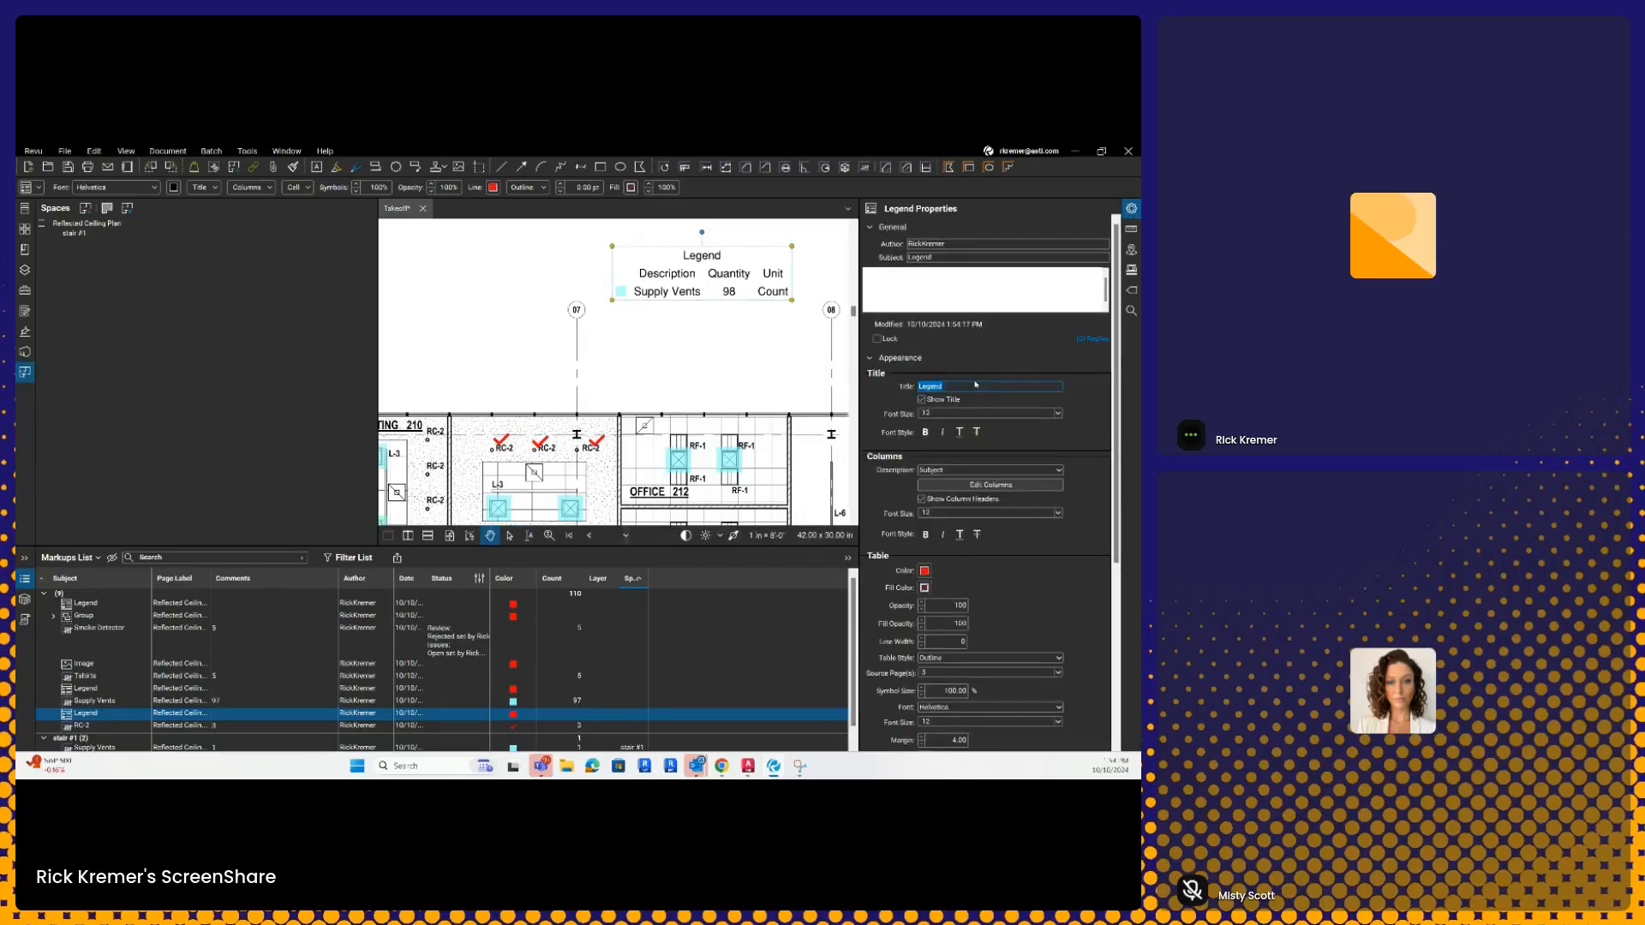
type("RCP")
double_click(951, 258)
type("RCP")
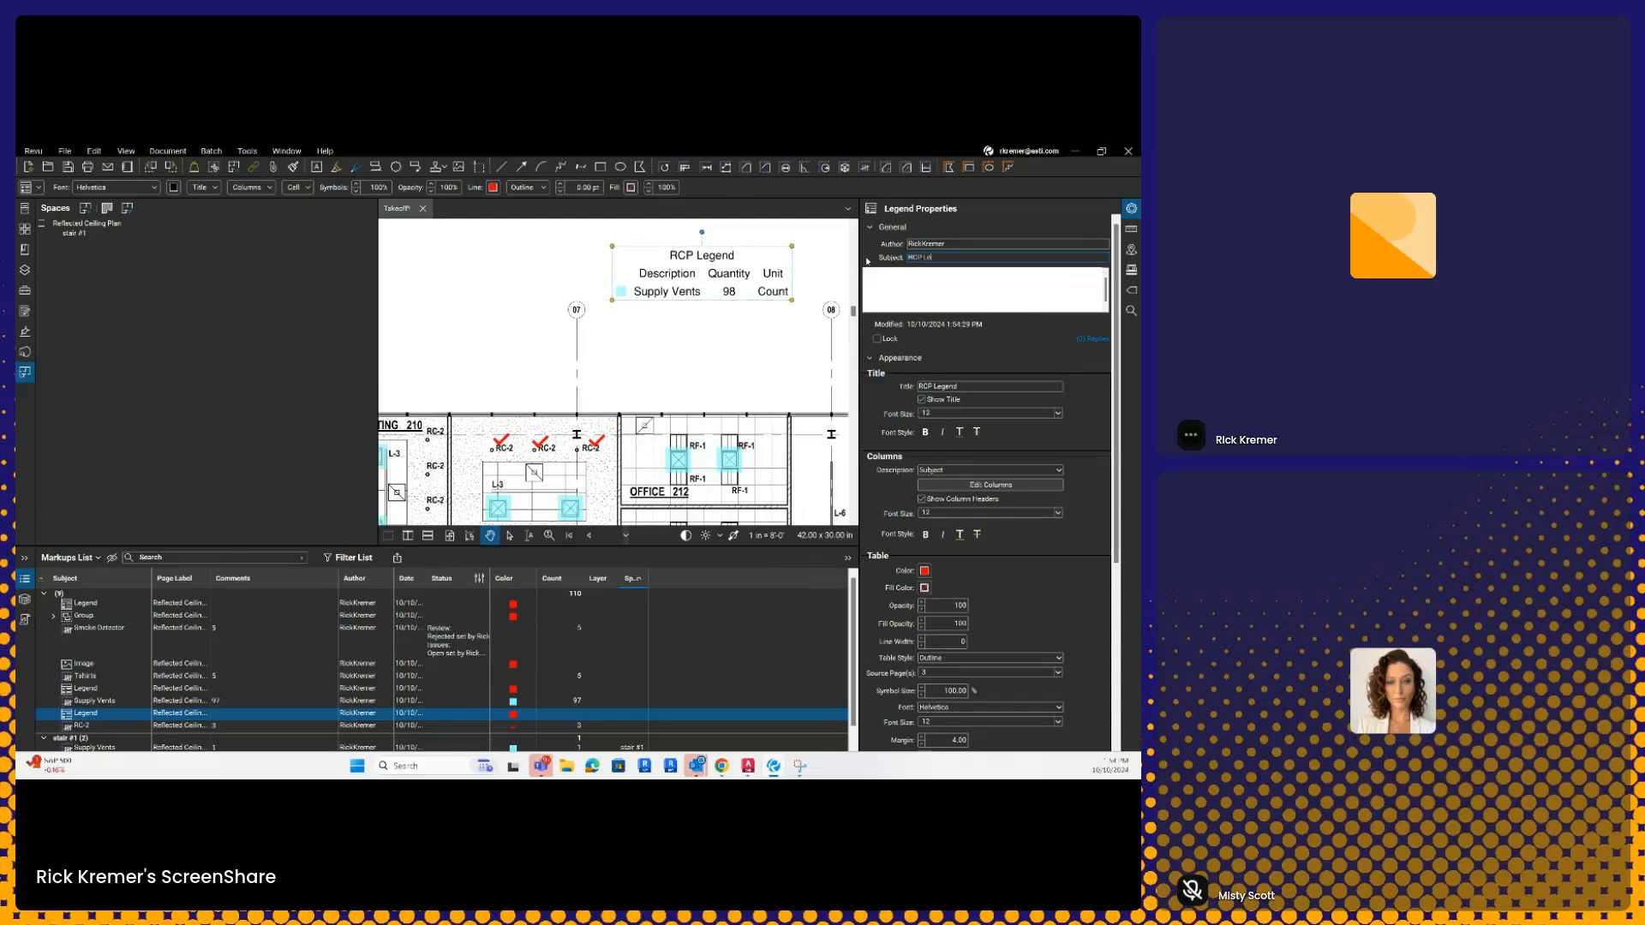
key("Return")
Step: Add the RC-2 count to the RCP Legend, and enlarge the drawing area by shrinking the Markups List and hiding the Properties panel
left_click(603, 445)
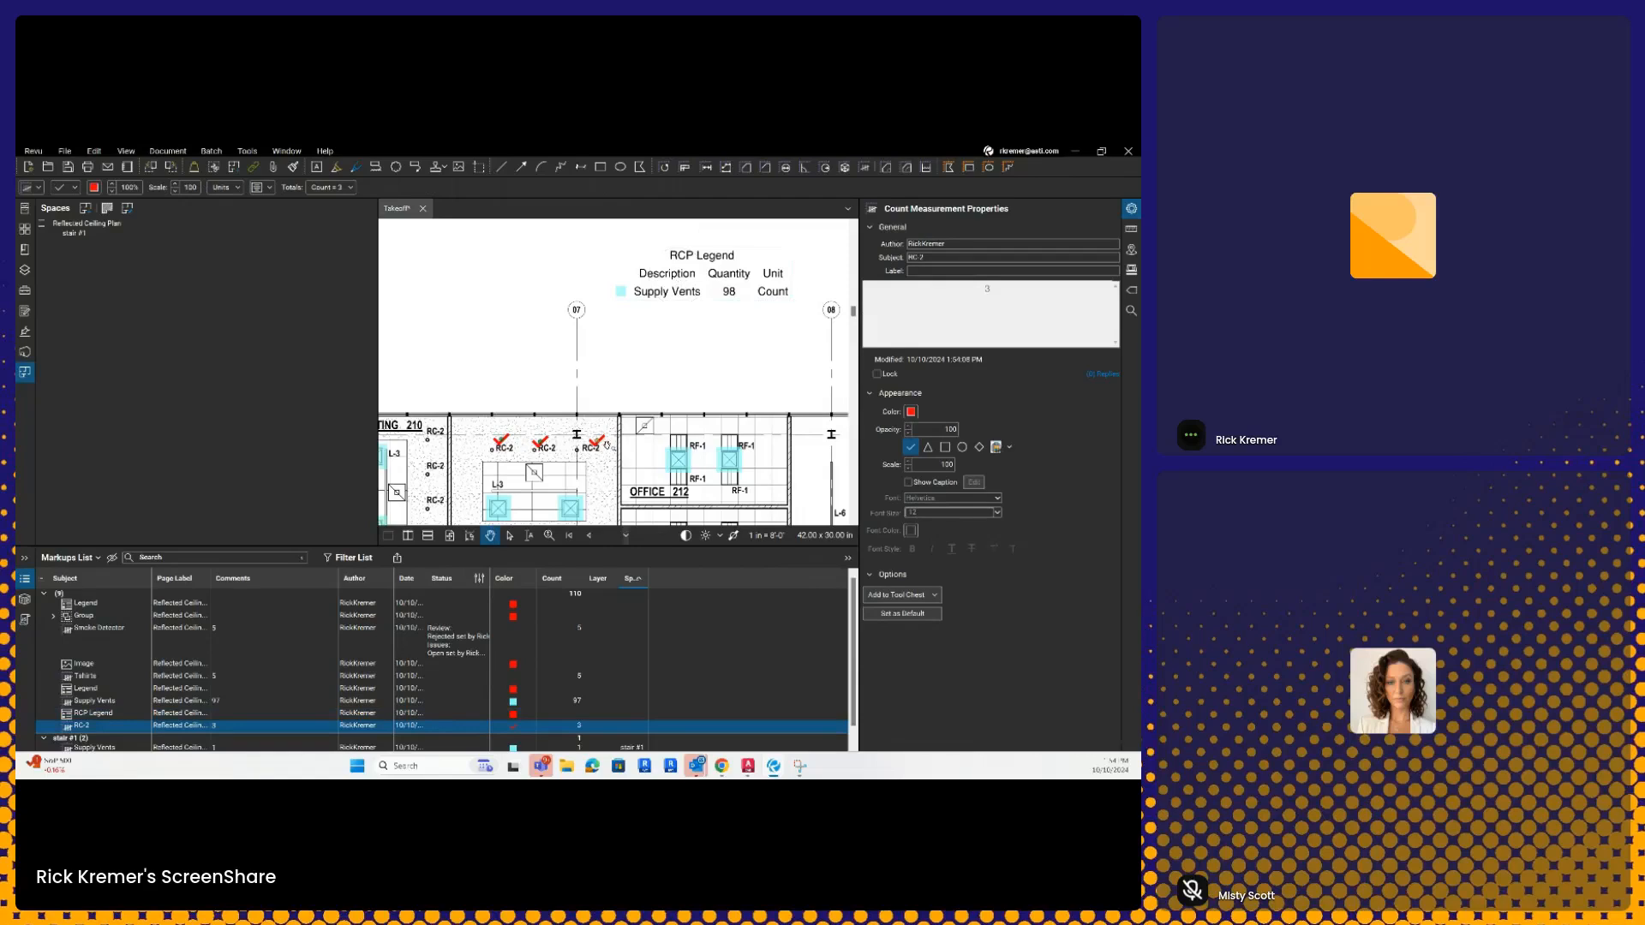
right_click(605, 444)
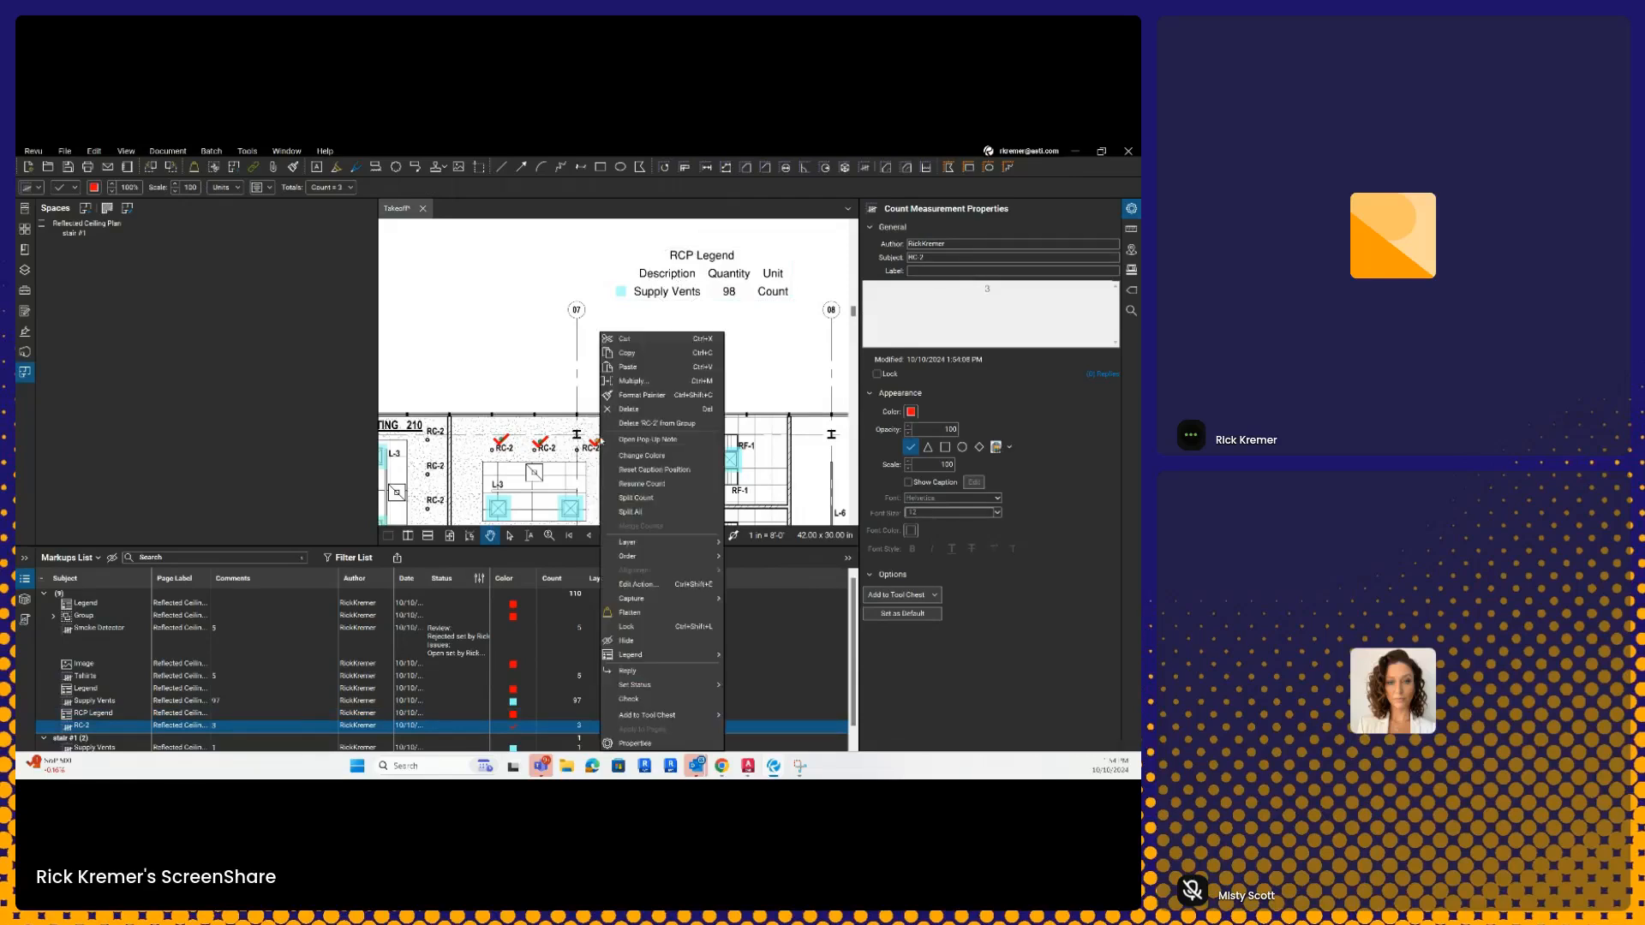
mouse_move(657, 659)
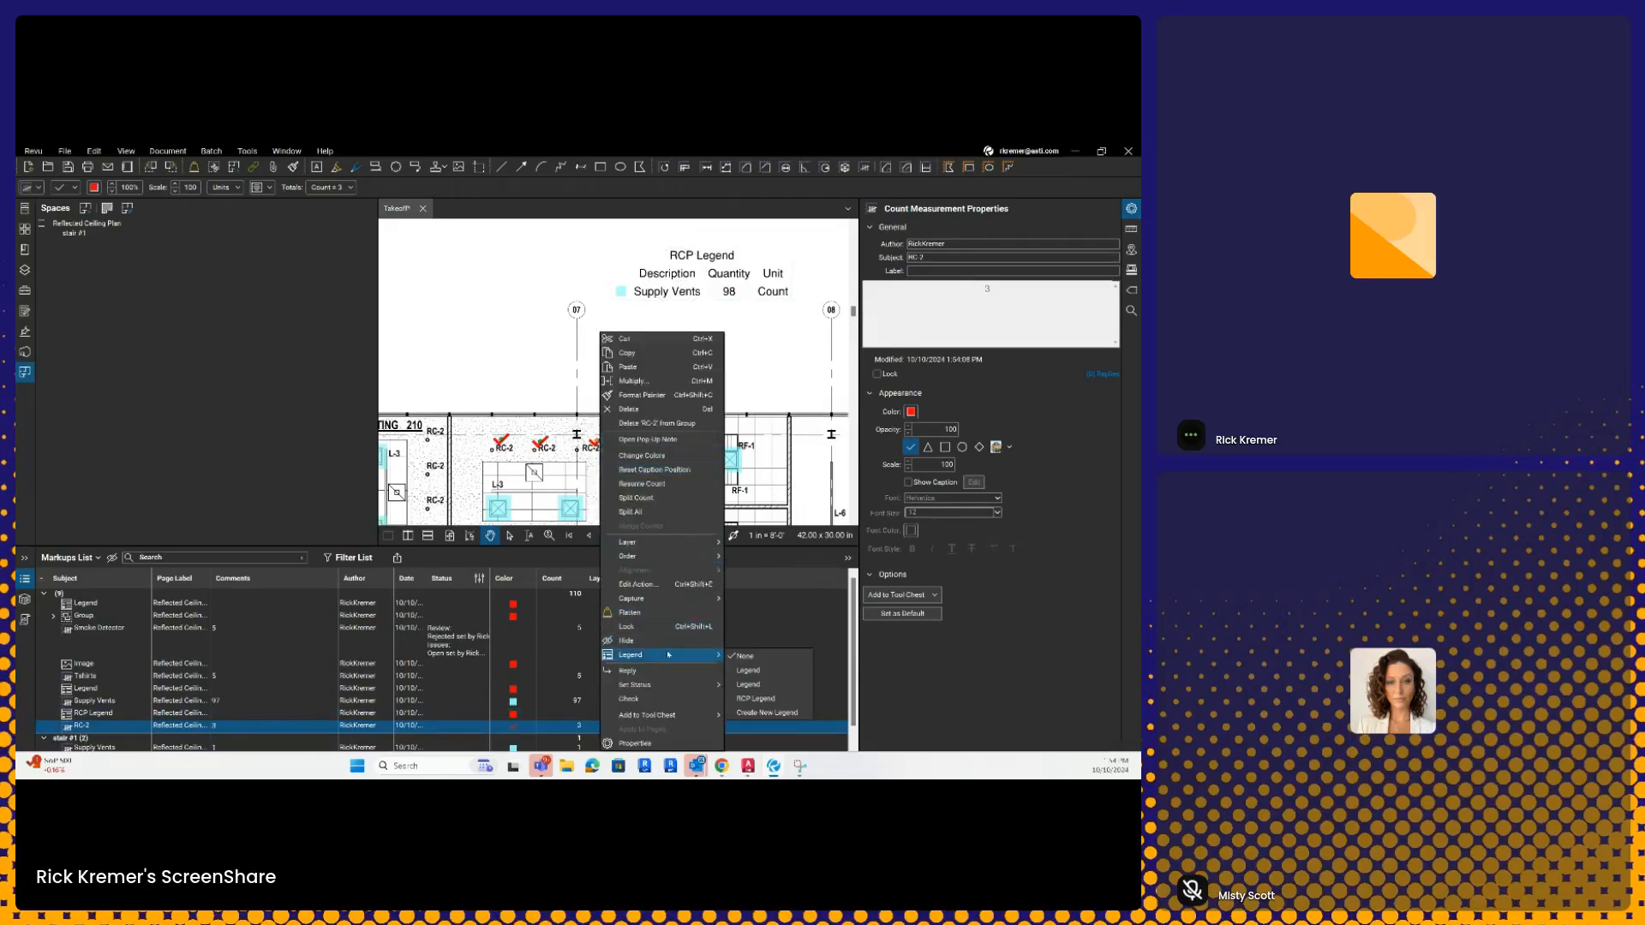
left_click(757, 700)
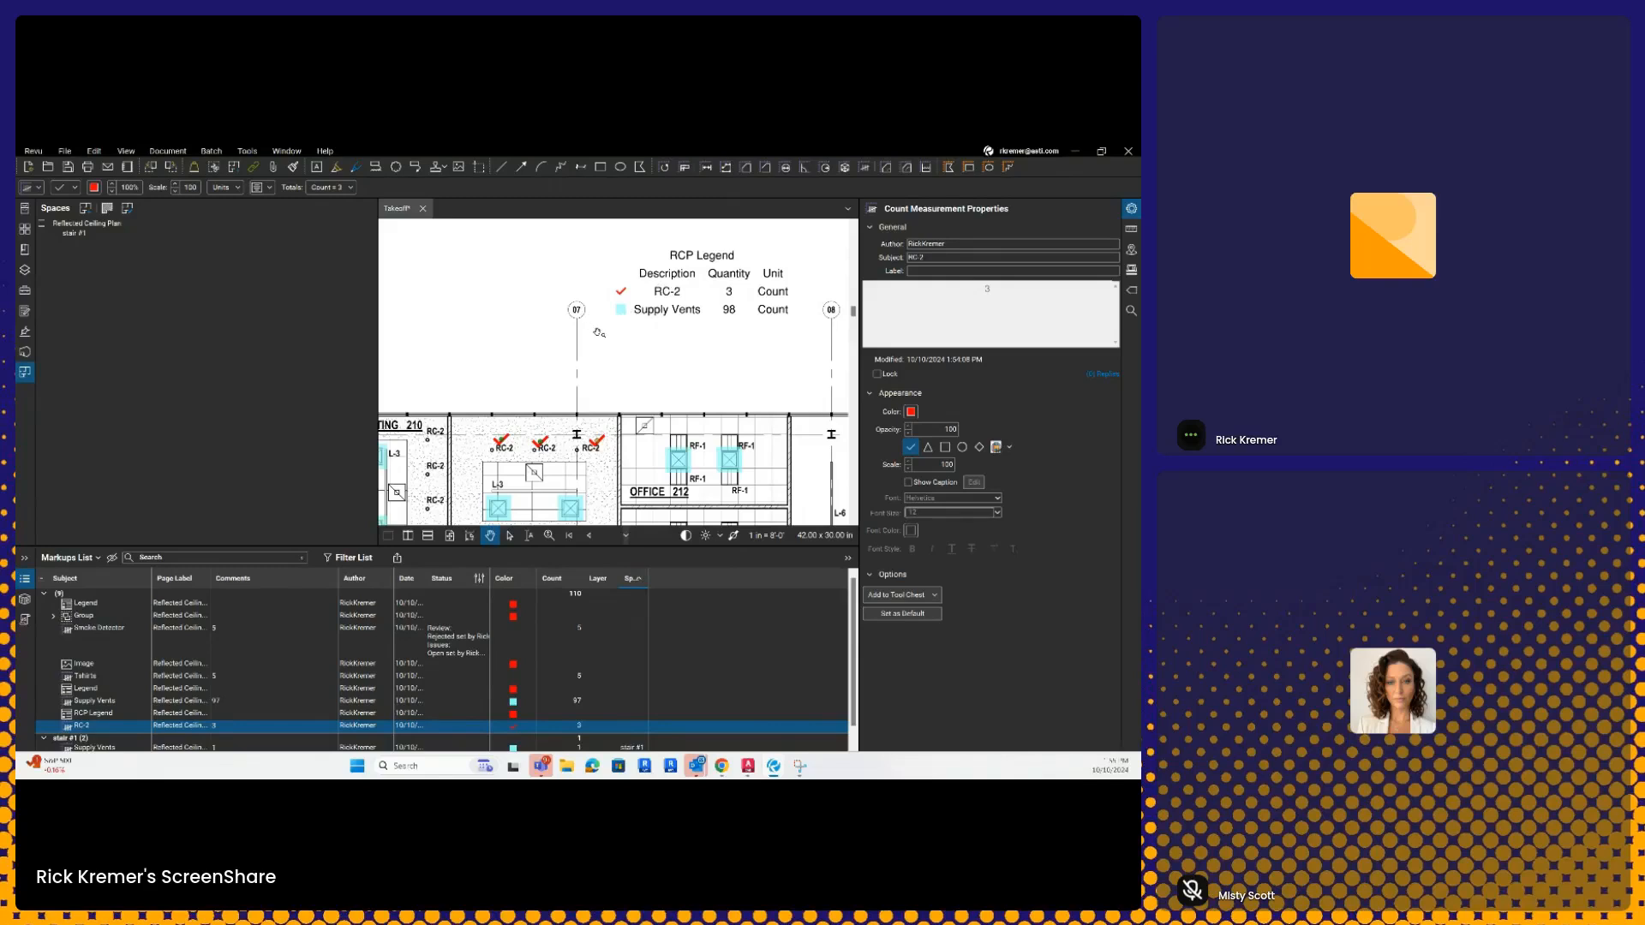
left_click_drag(661, 549, 658, 662)
left_click(1133, 210)
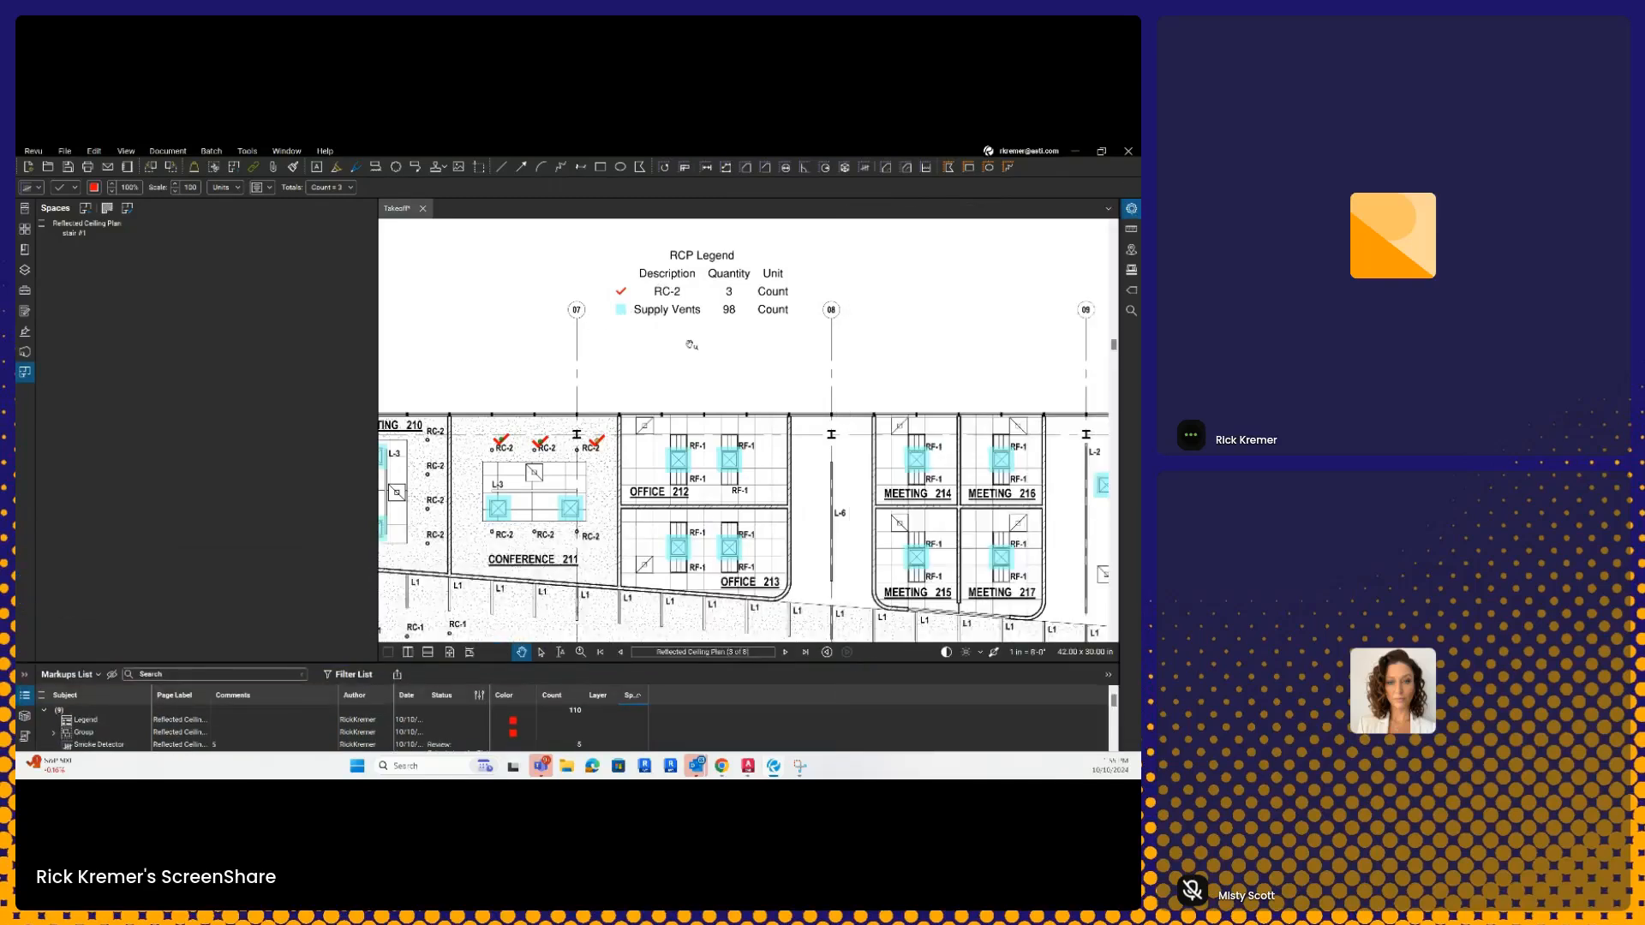
Step: Check the installed Revu edition and version in the About information, and close it
left_click(246, 152)
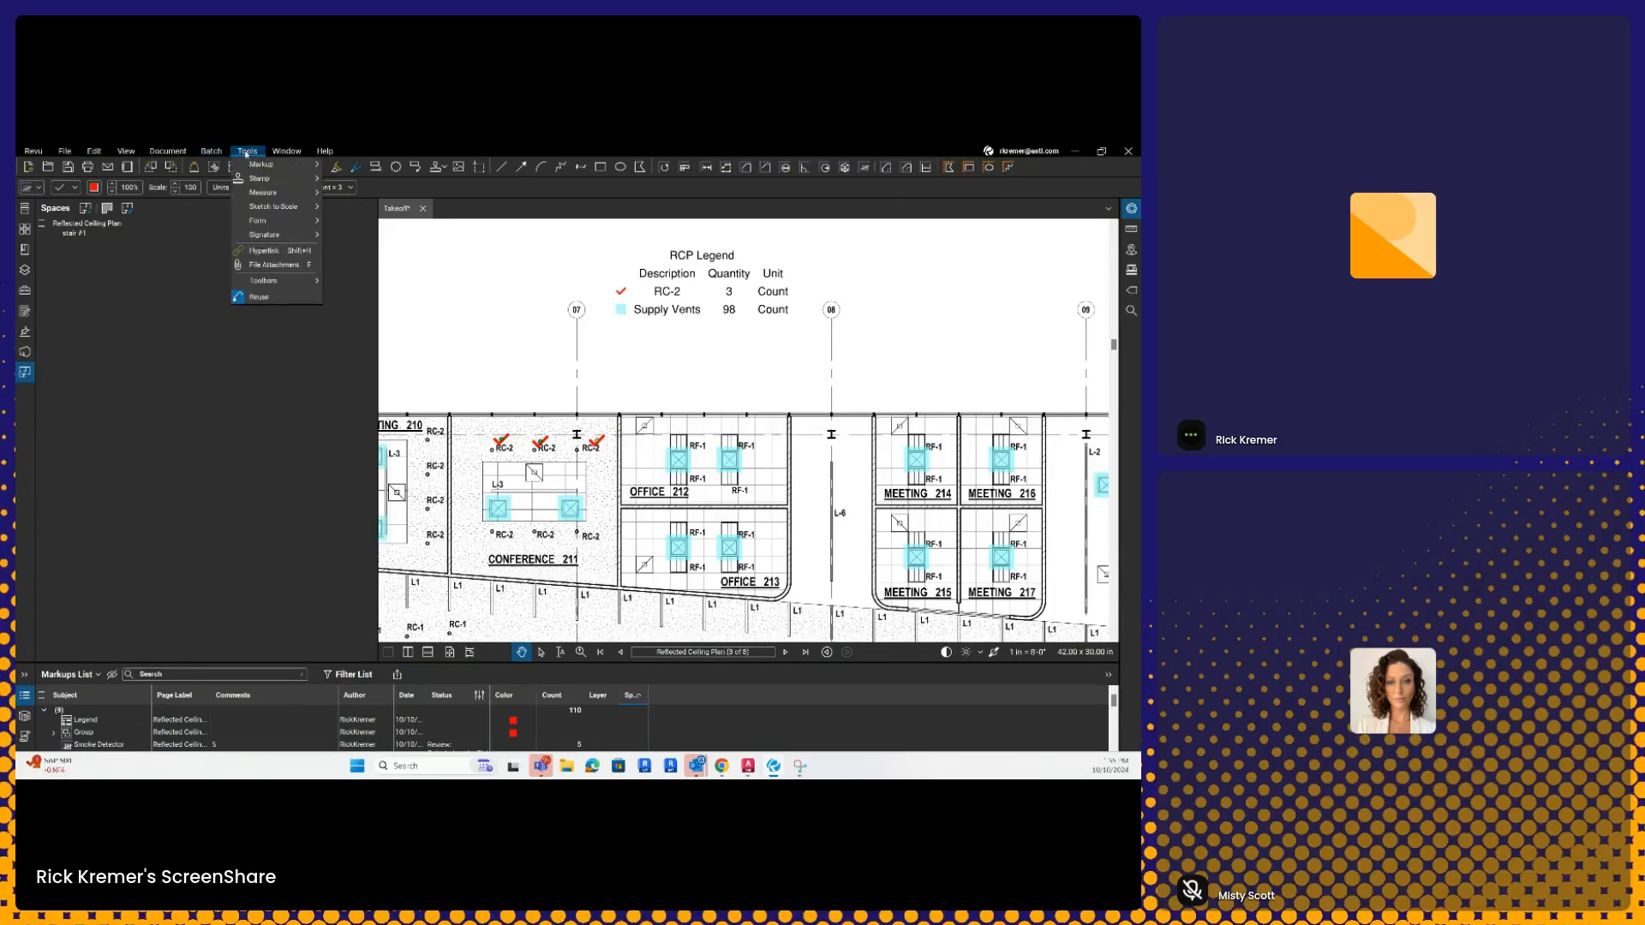
mouse_move(213, 153)
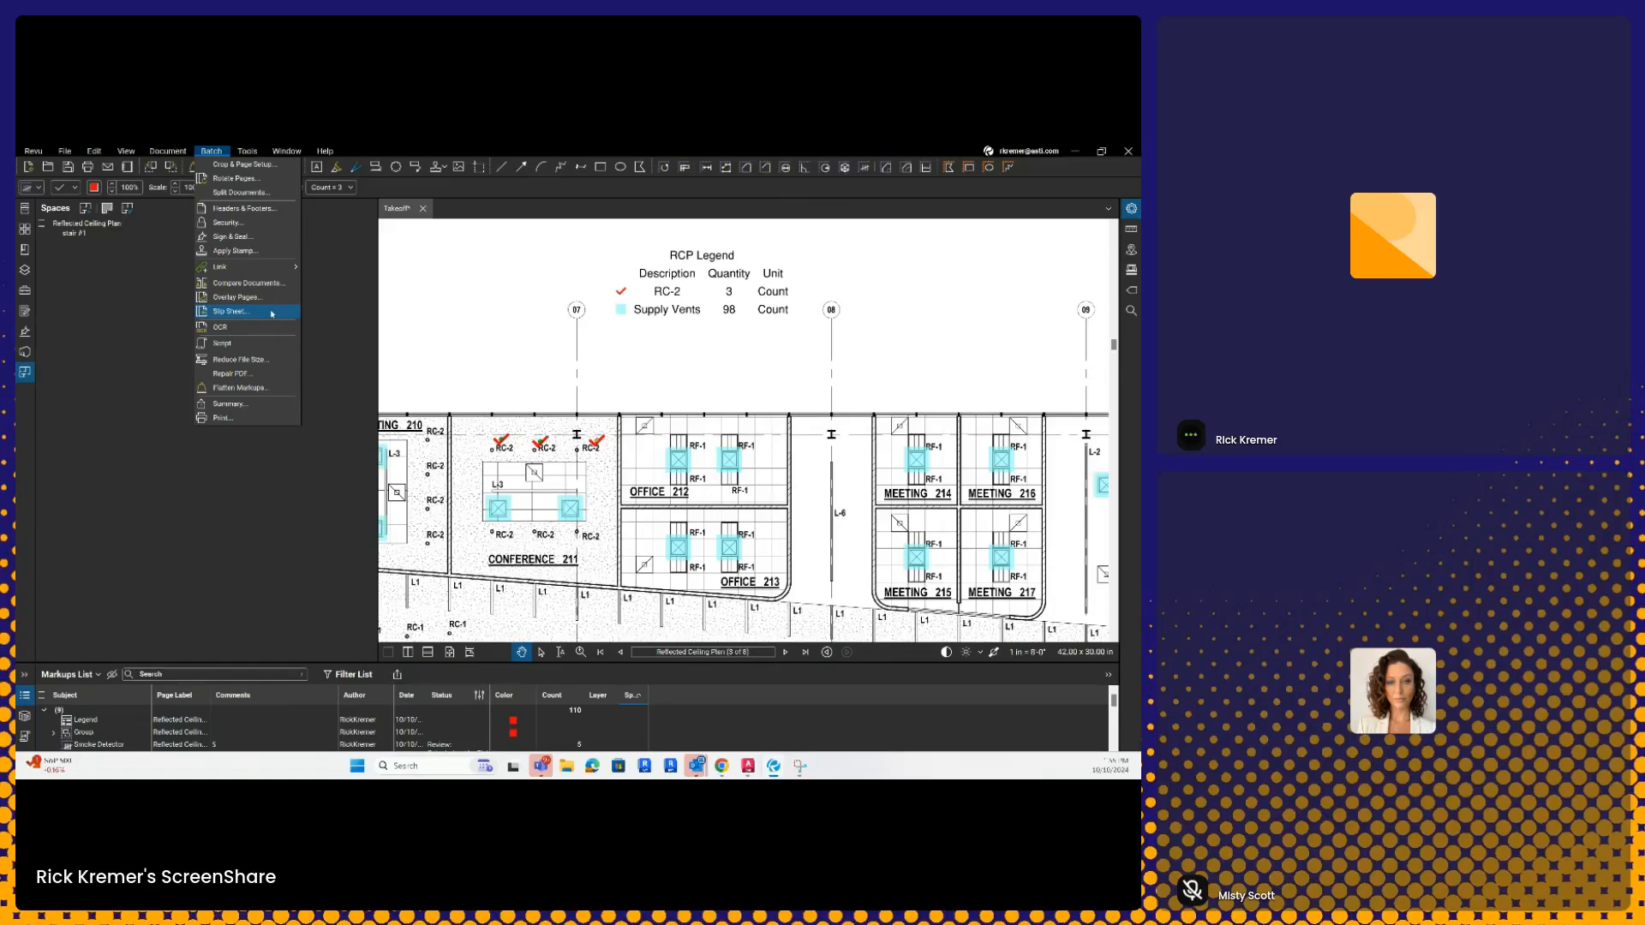
mouse_move(34, 151)
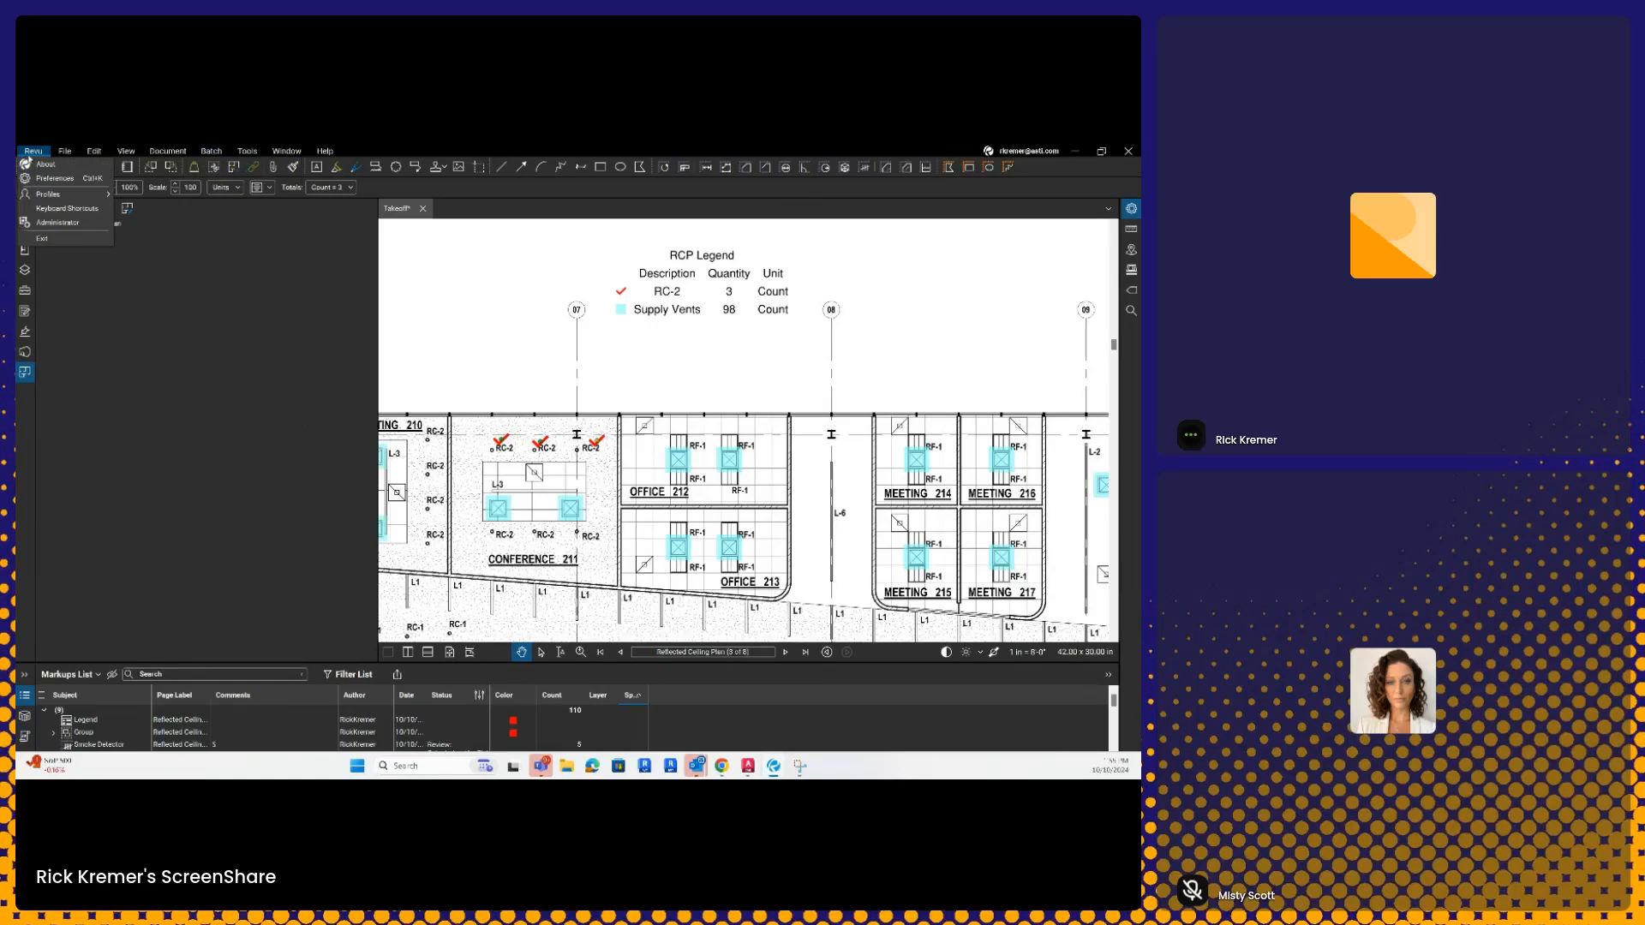
left_click(45, 165)
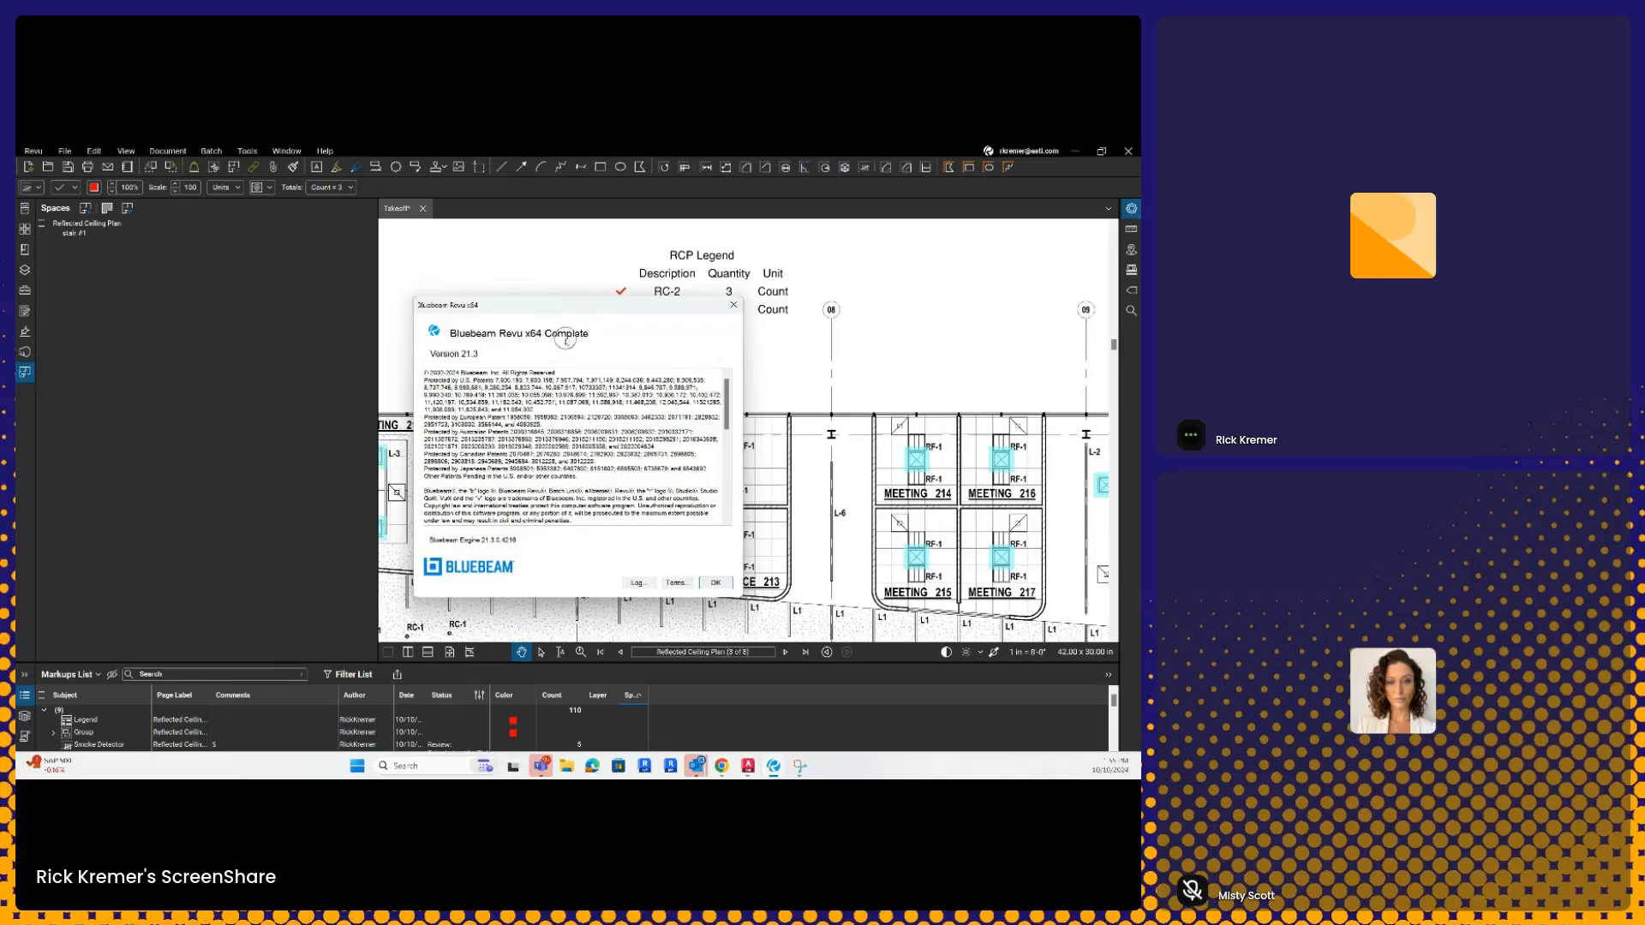
left_click(715, 582)
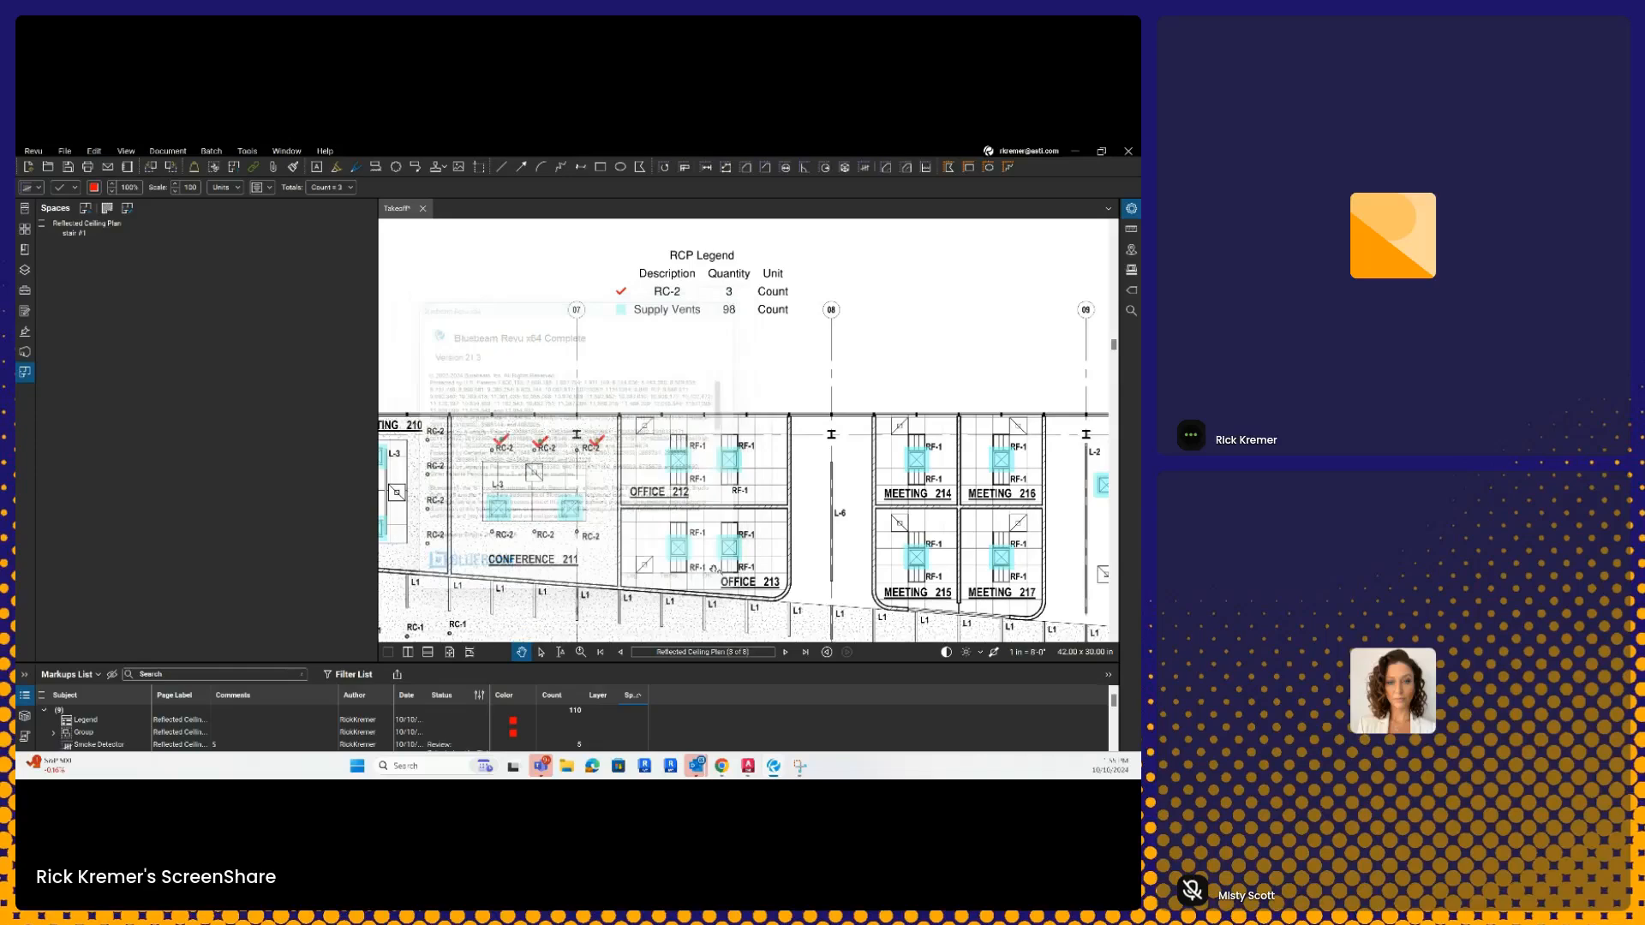
Step: Examine the current and revised file lists in the Batch Slip Sheet dialog, and leave without running it
left_click(211, 150)
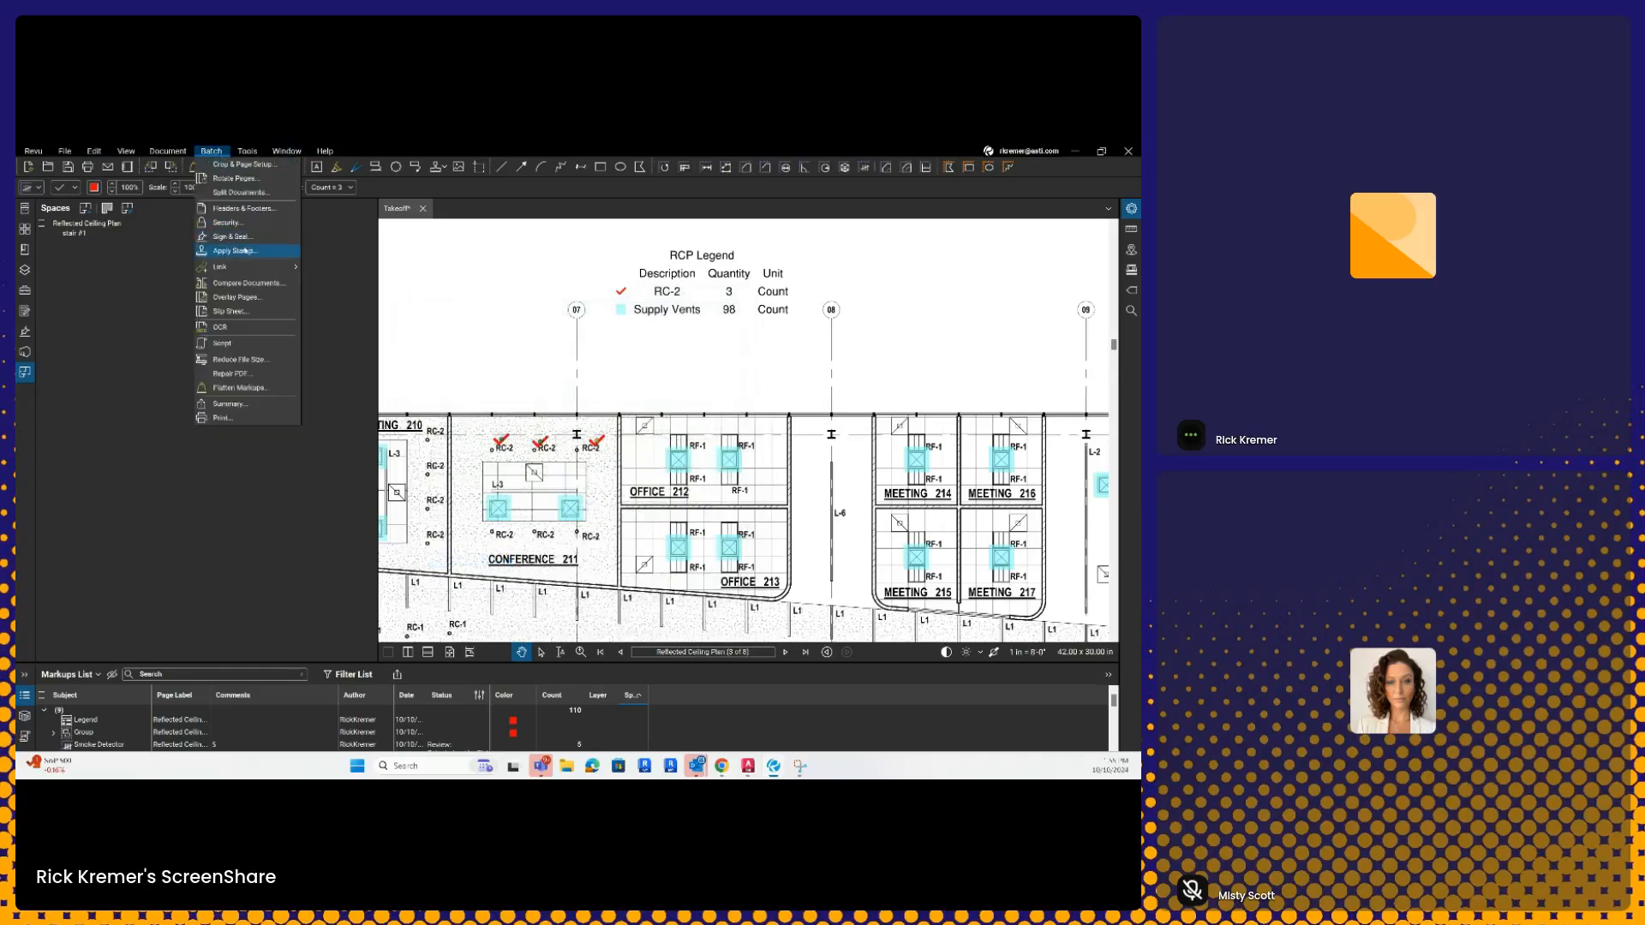
left_click(241, 313)
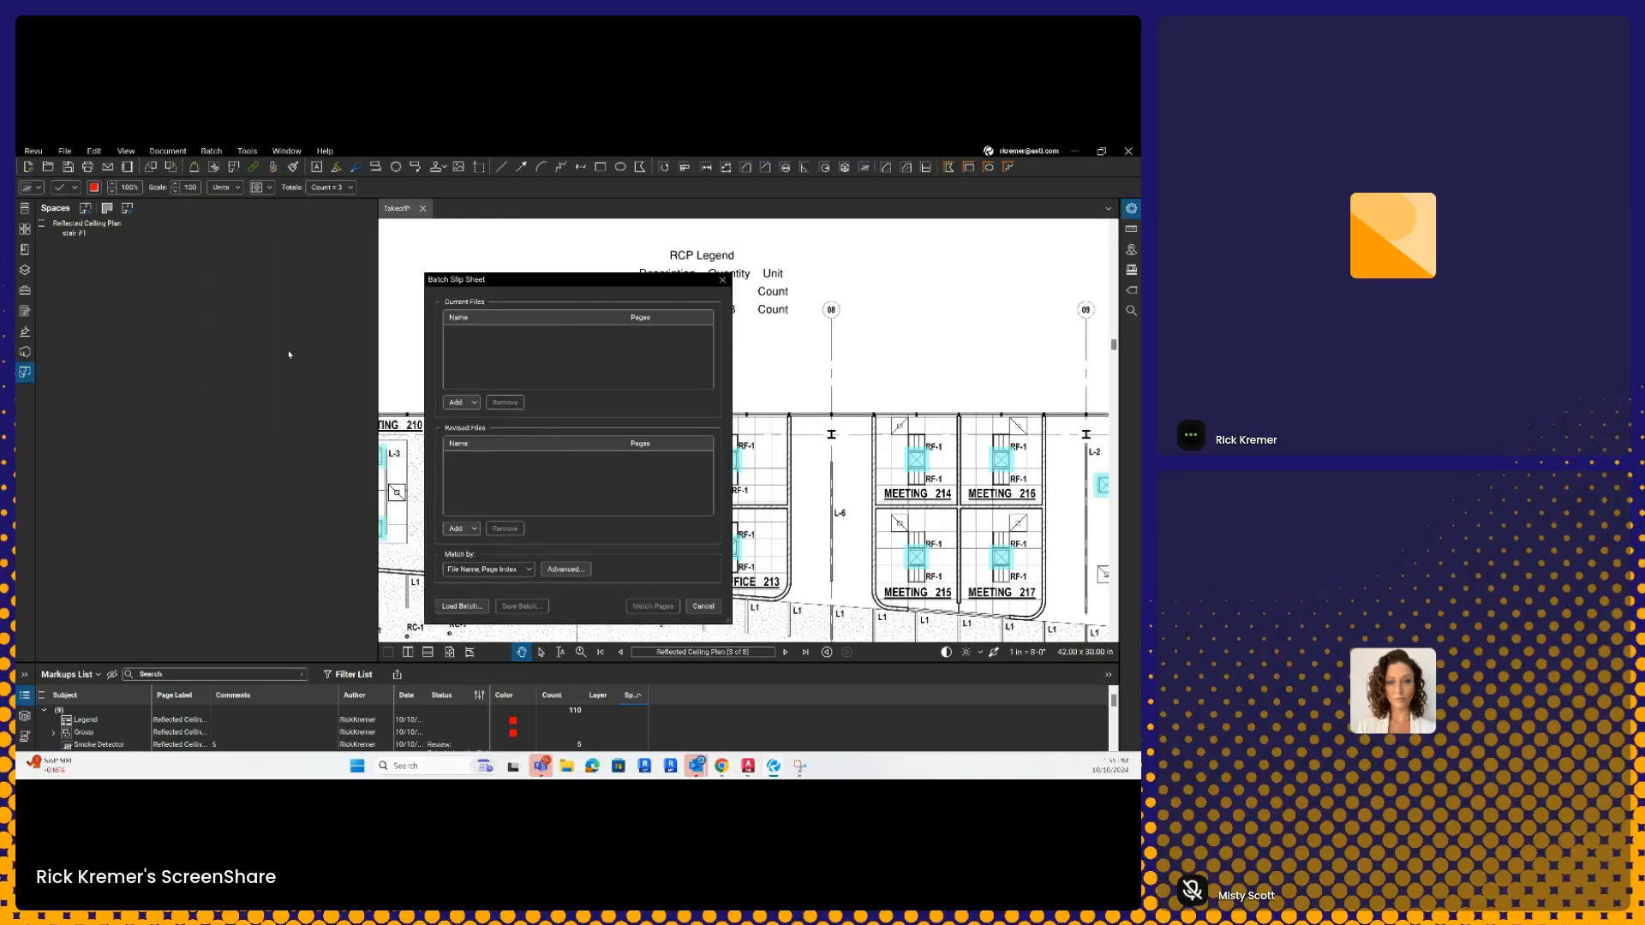
left_click(506, 357)
left_click(494, 462)
left_click(470, 465)
left_click(711, 606)
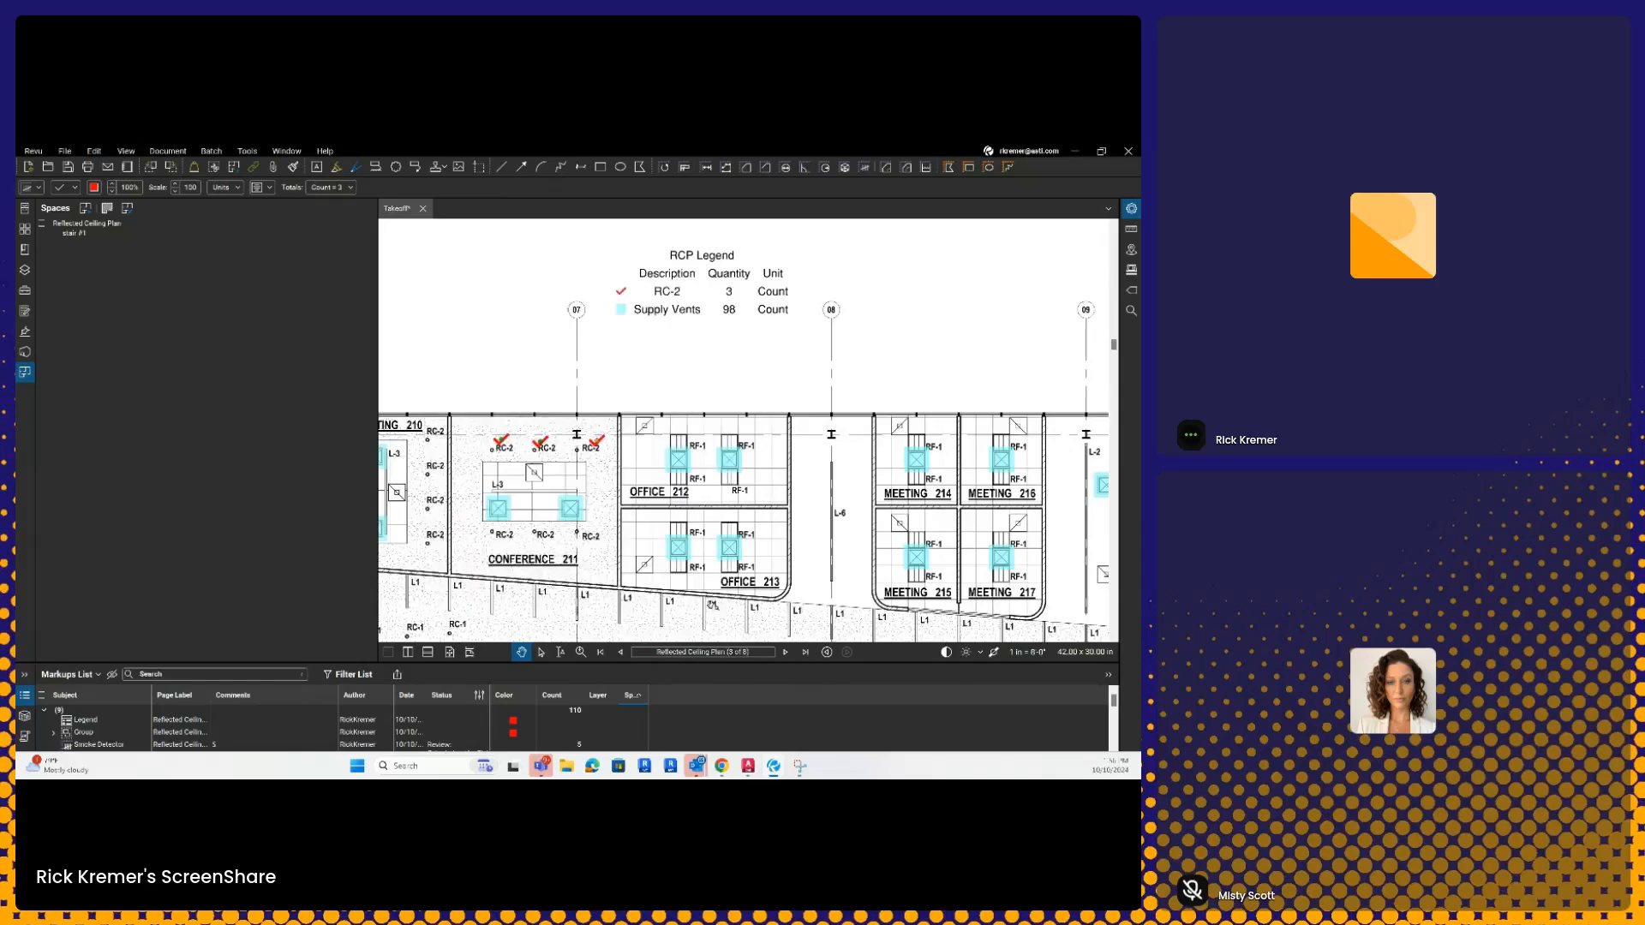
left_click(213, 156)
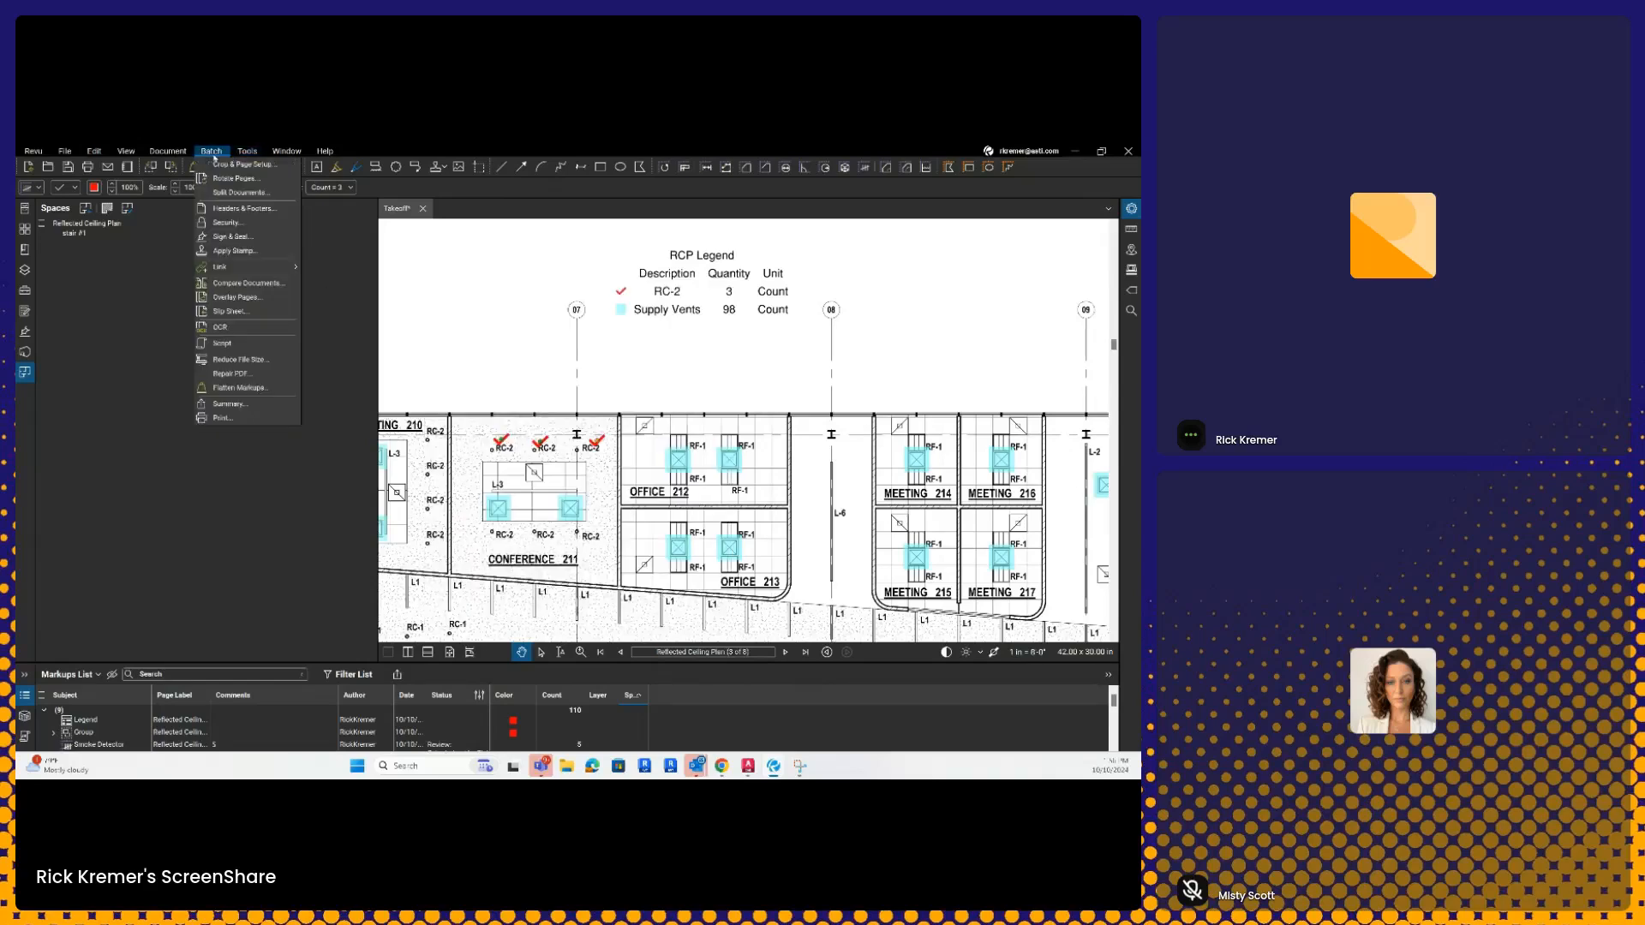
left_click(252, 313)
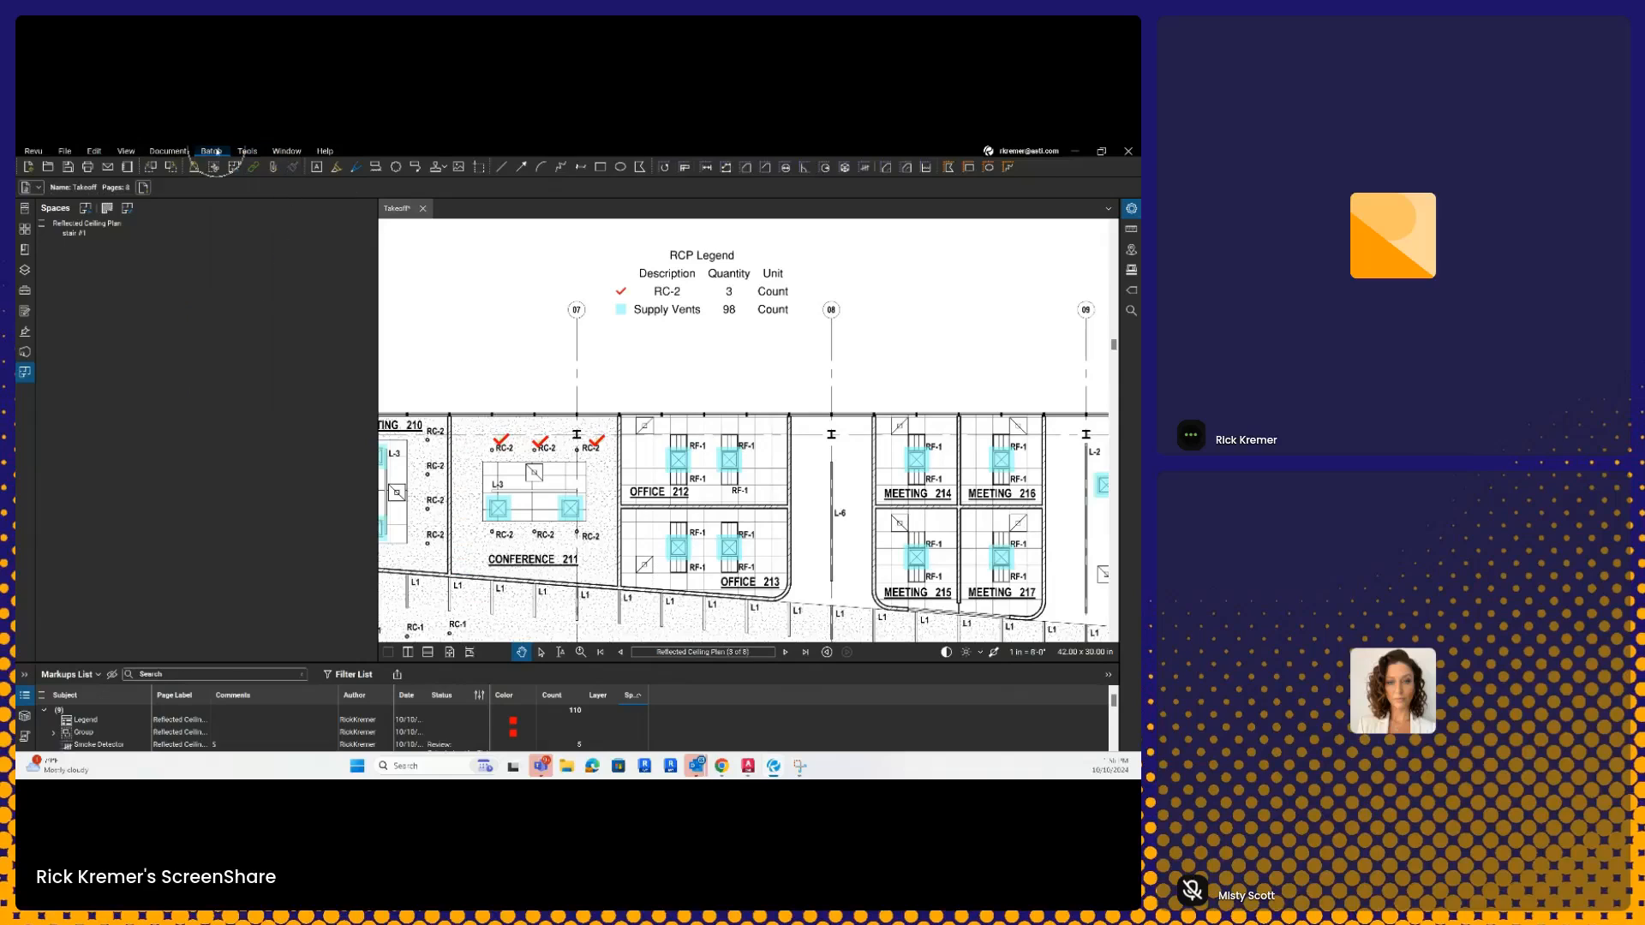
Step: Switch to the Bluebeam University website, search for "batch" and open the Batch Slip Sheet how-to page
left_click(322, 151)
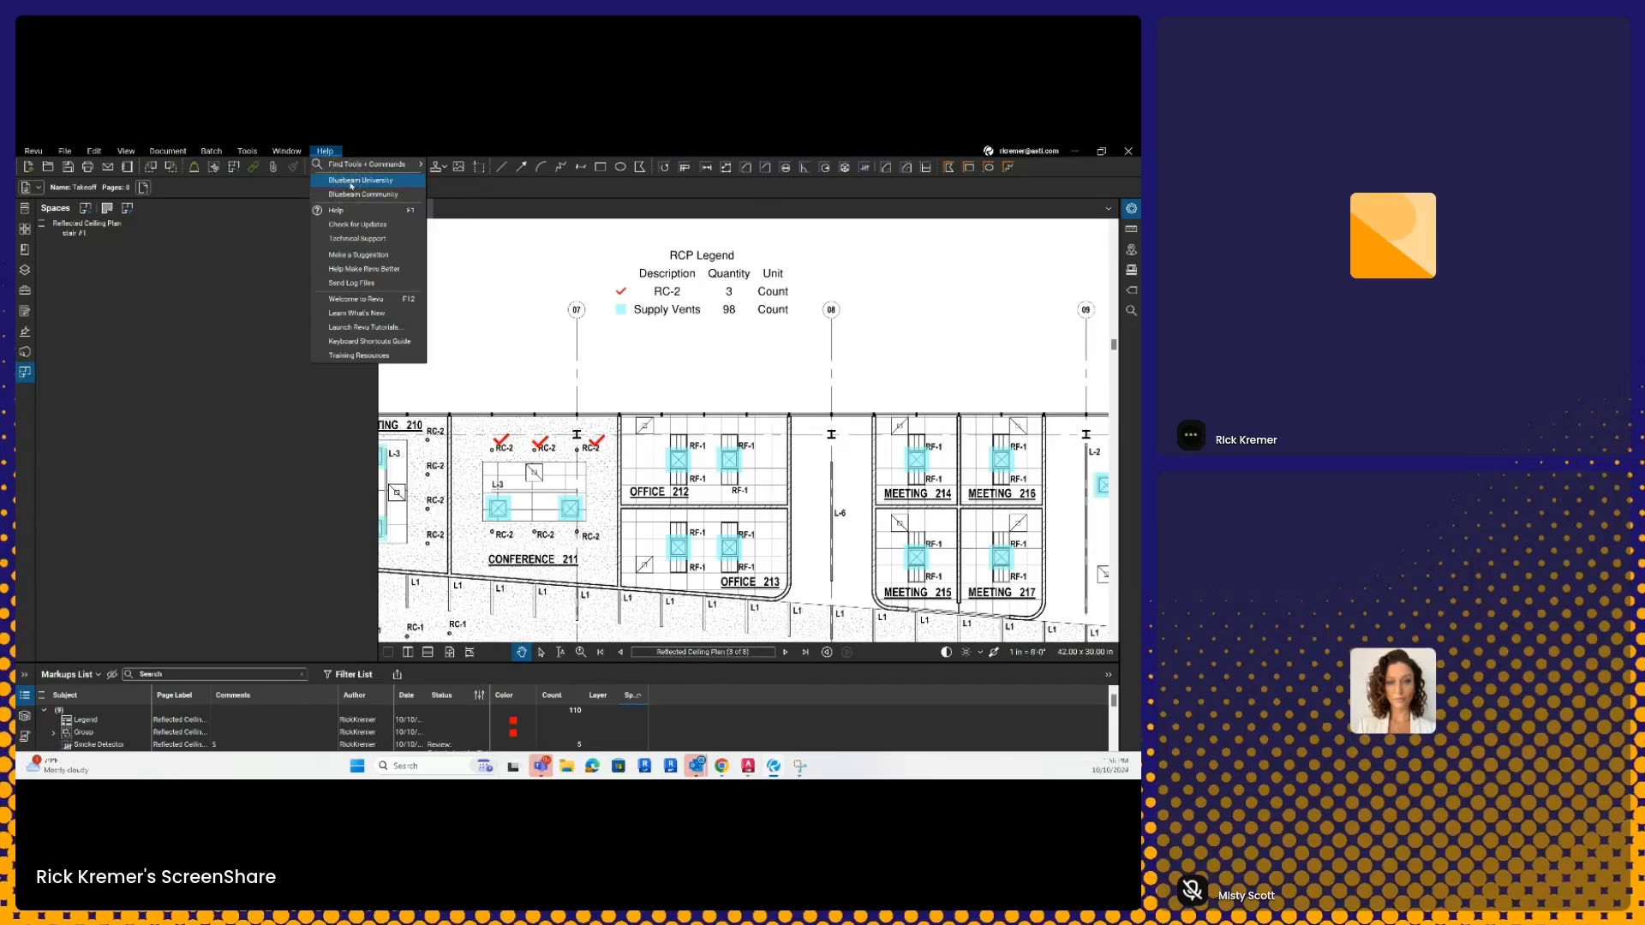
left_click(351, 181)
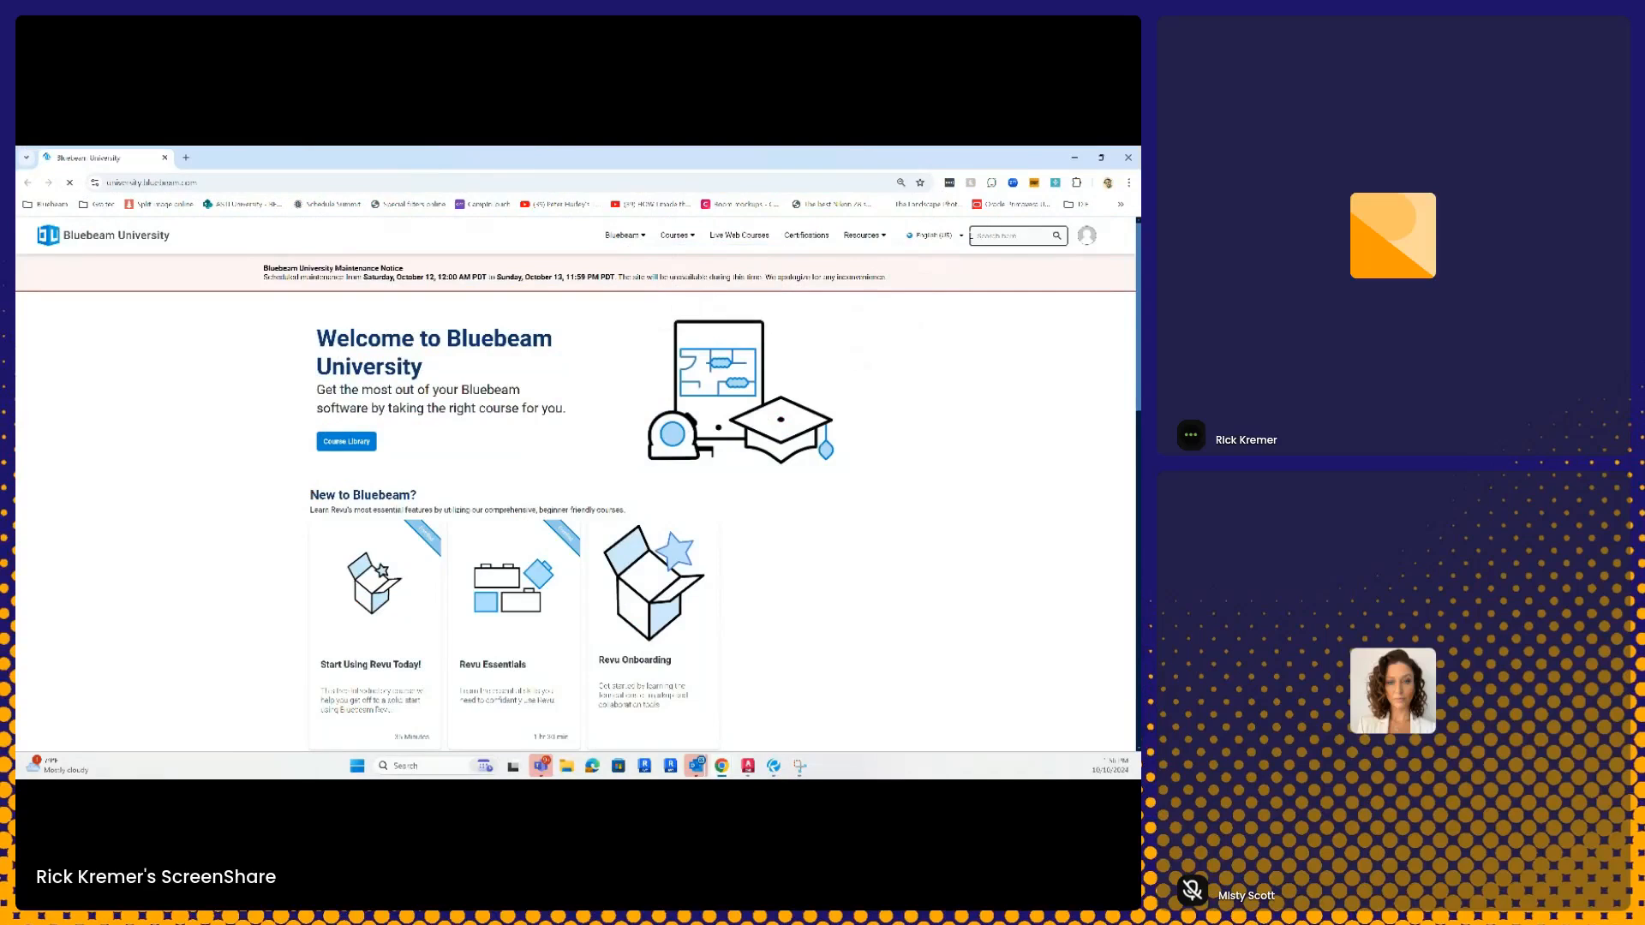
mouse_move(1086, 241)
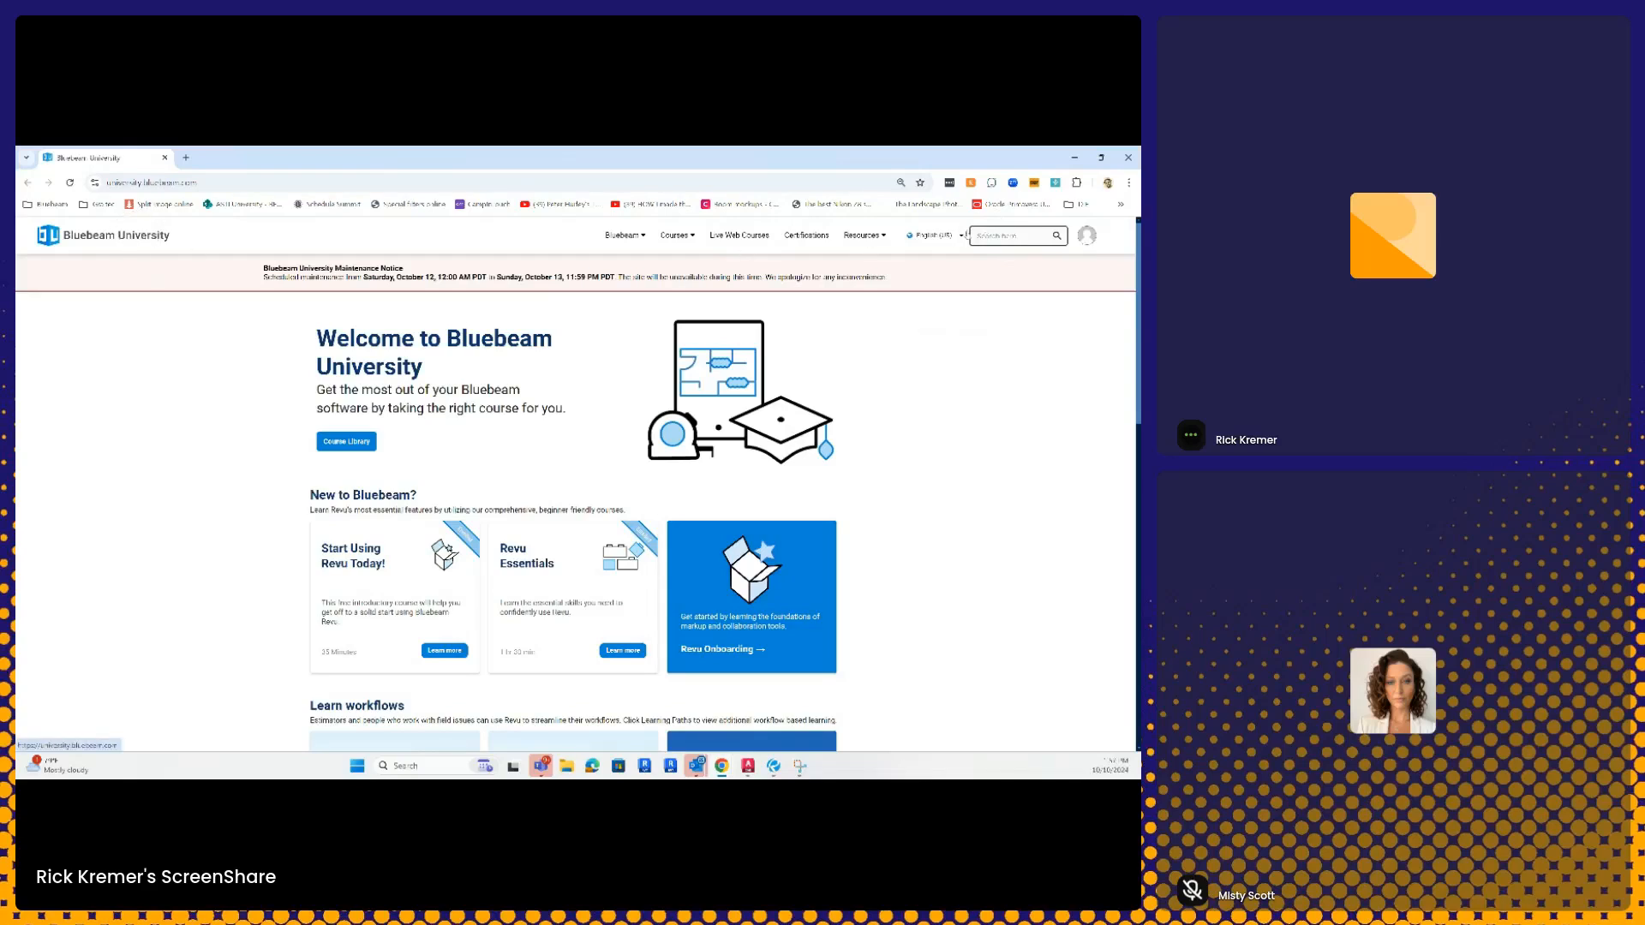
left_click(999, 235)
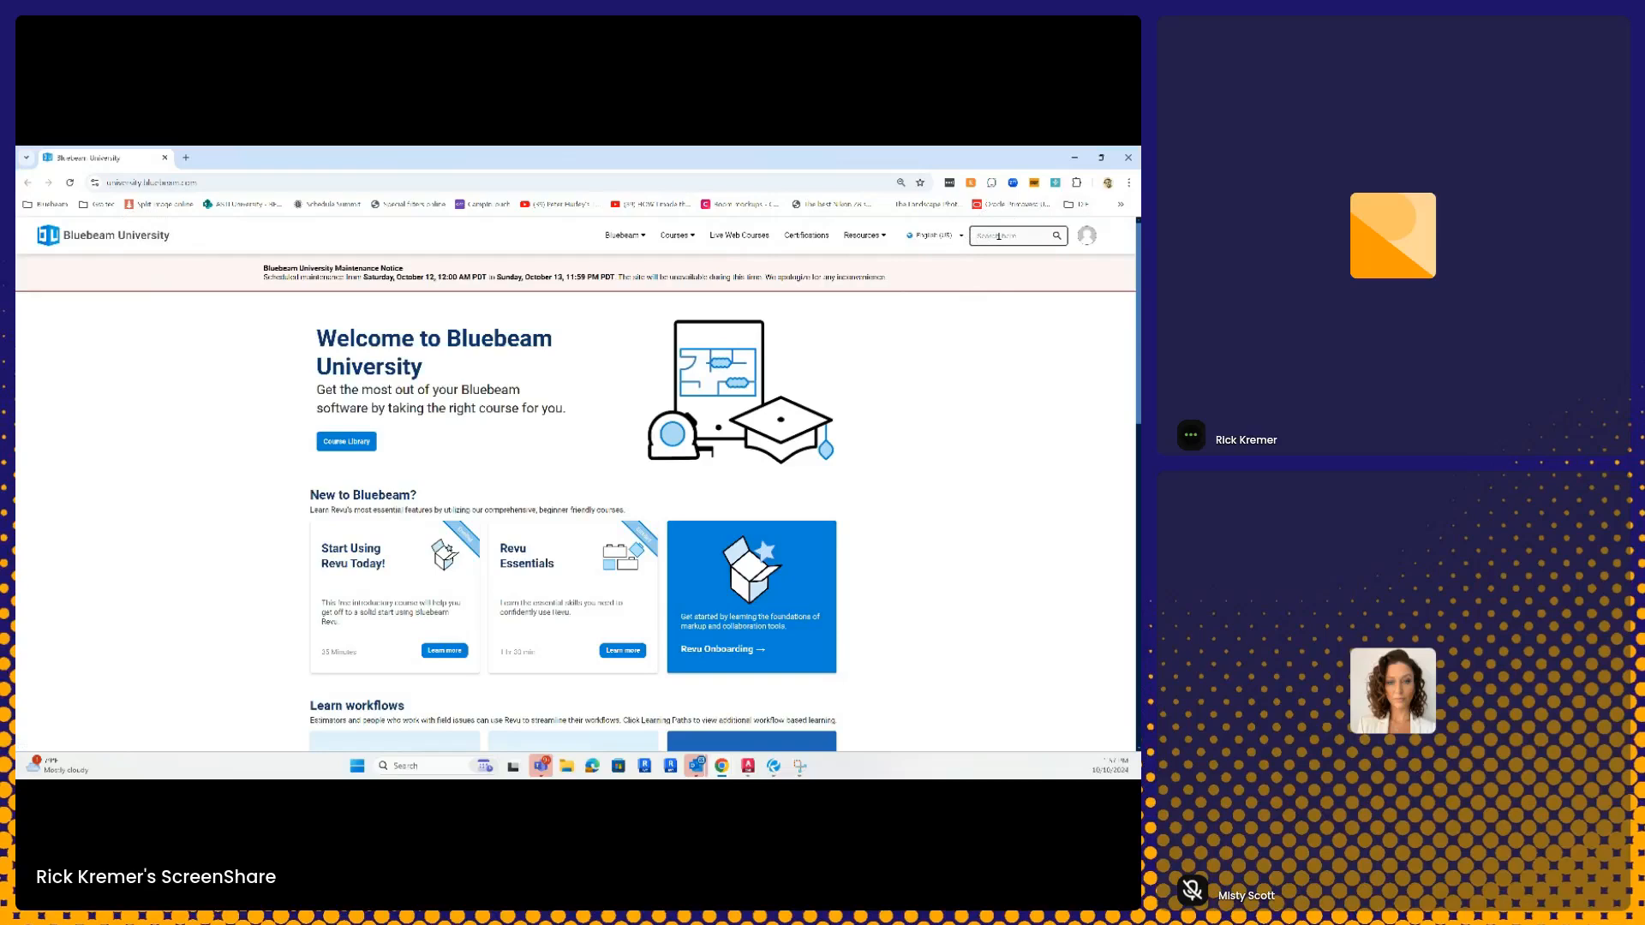
type("batch")
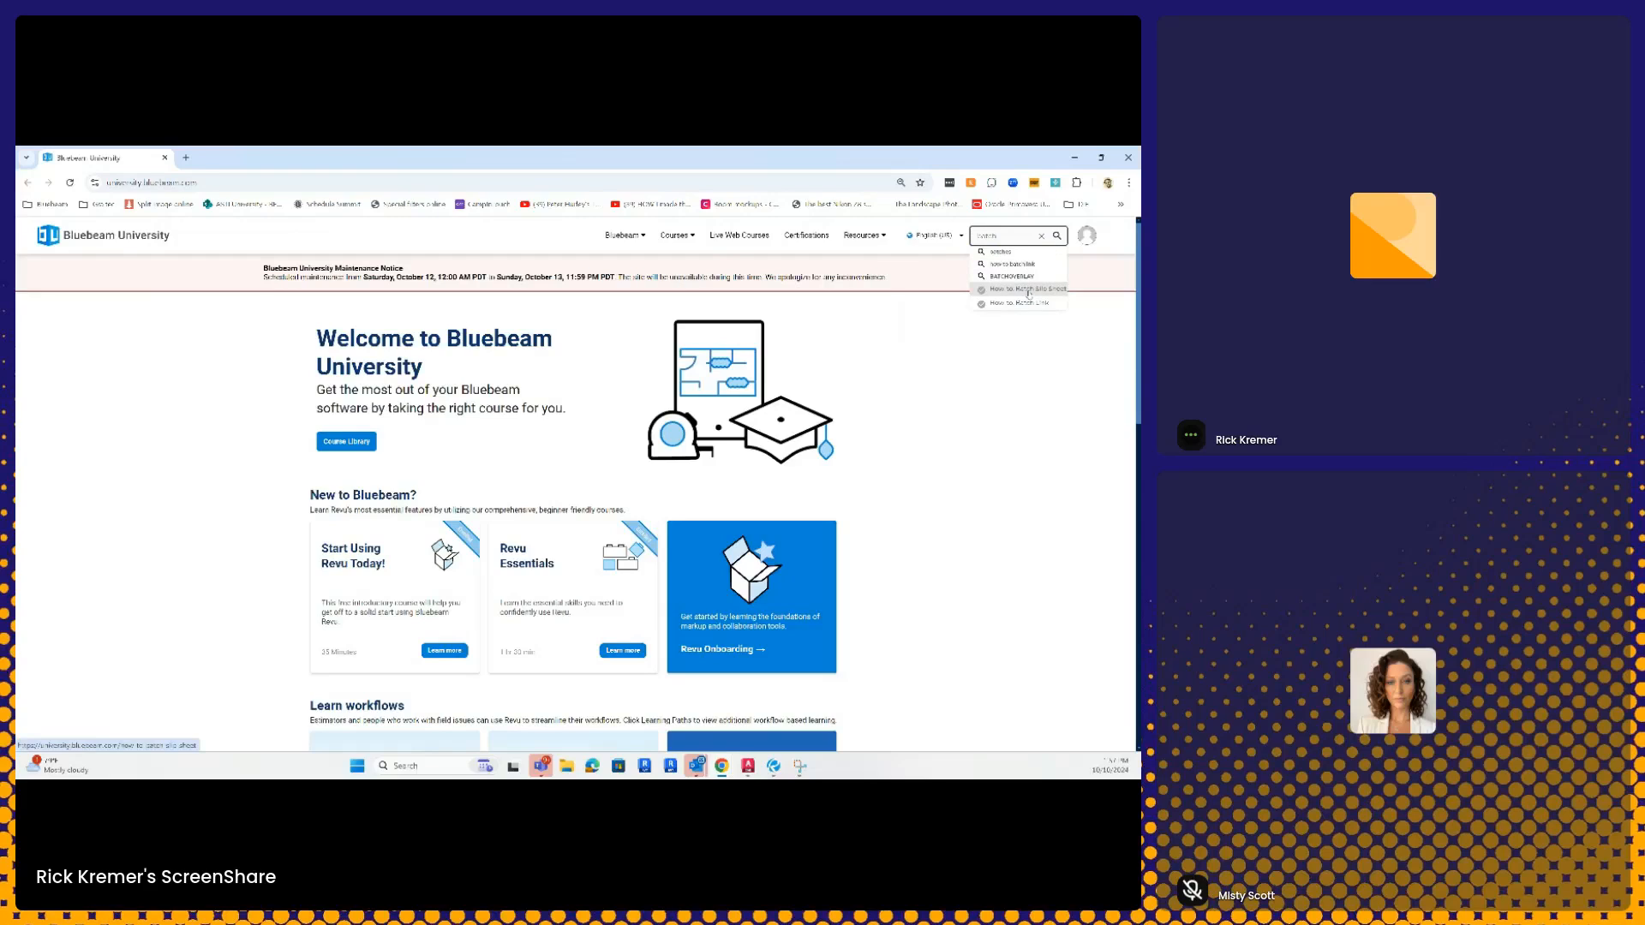
left_click(1029, 290)
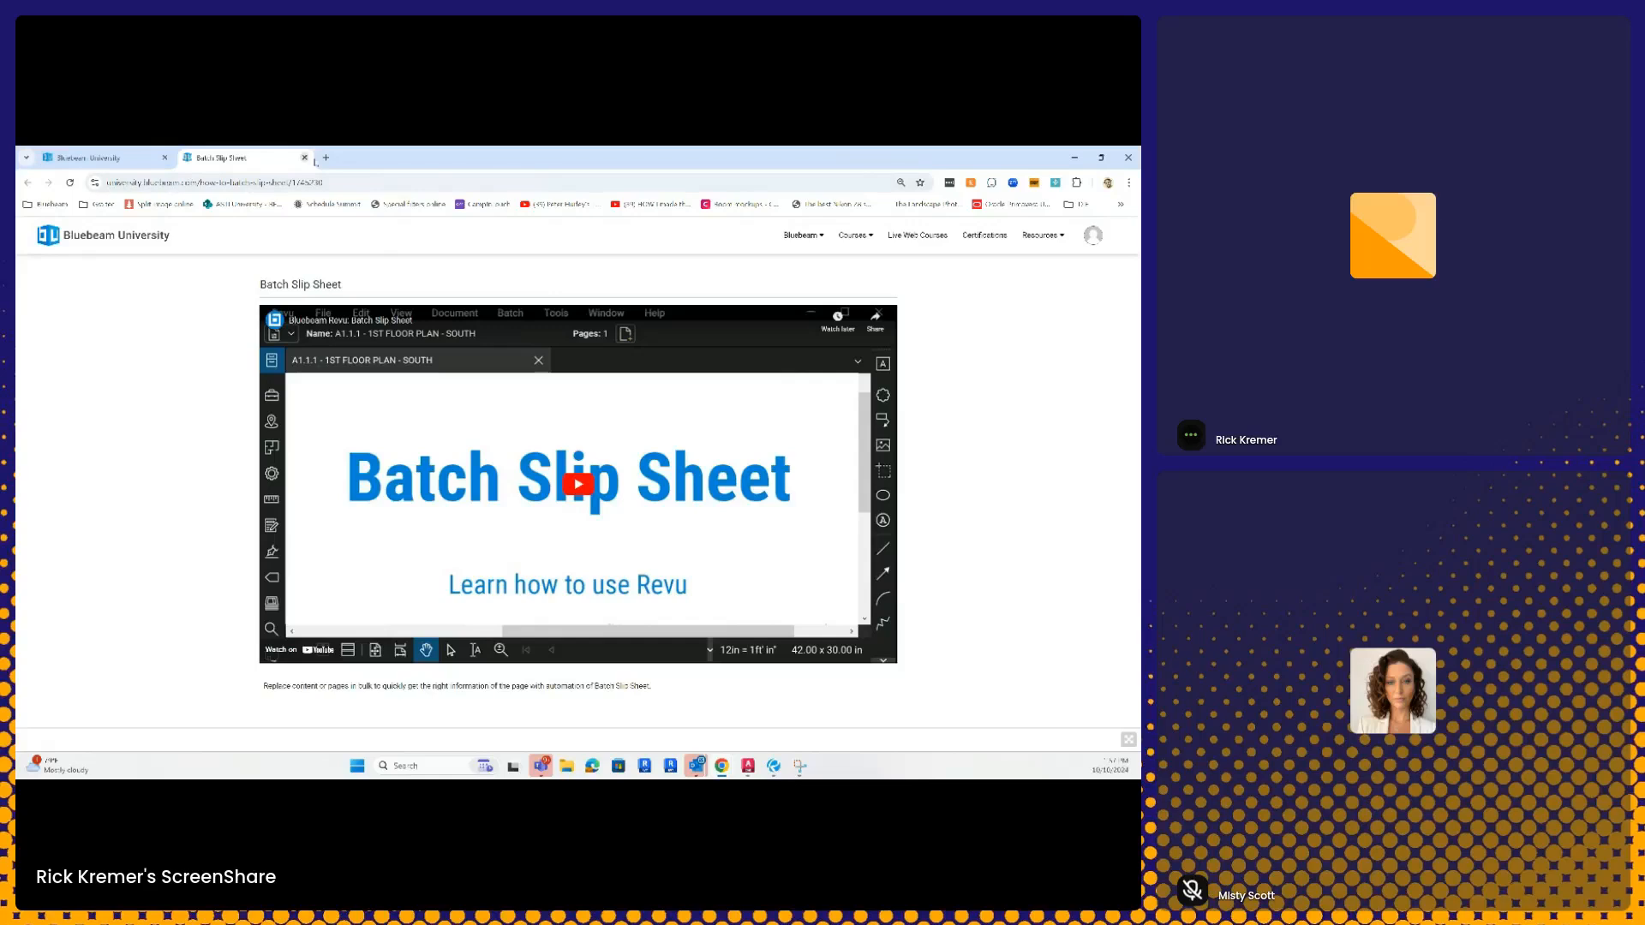
Step: Close the Batch Slip Sheet page and return to the Takeoff drawing in Revu
left_click(304, 157)
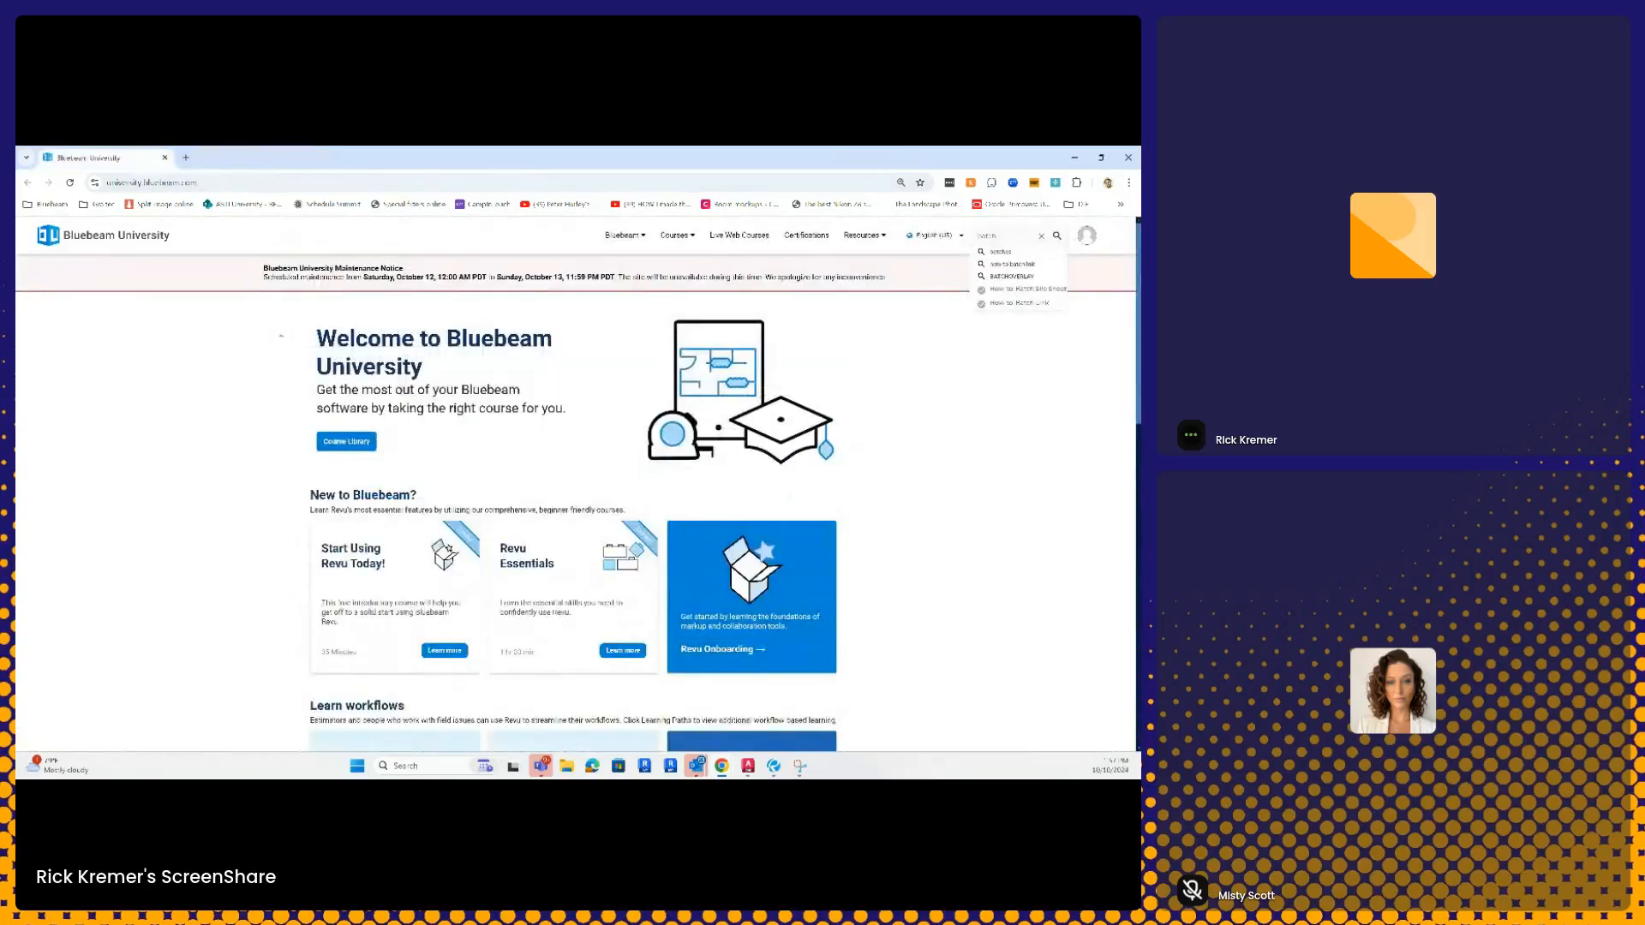
left_click(1074, 157)
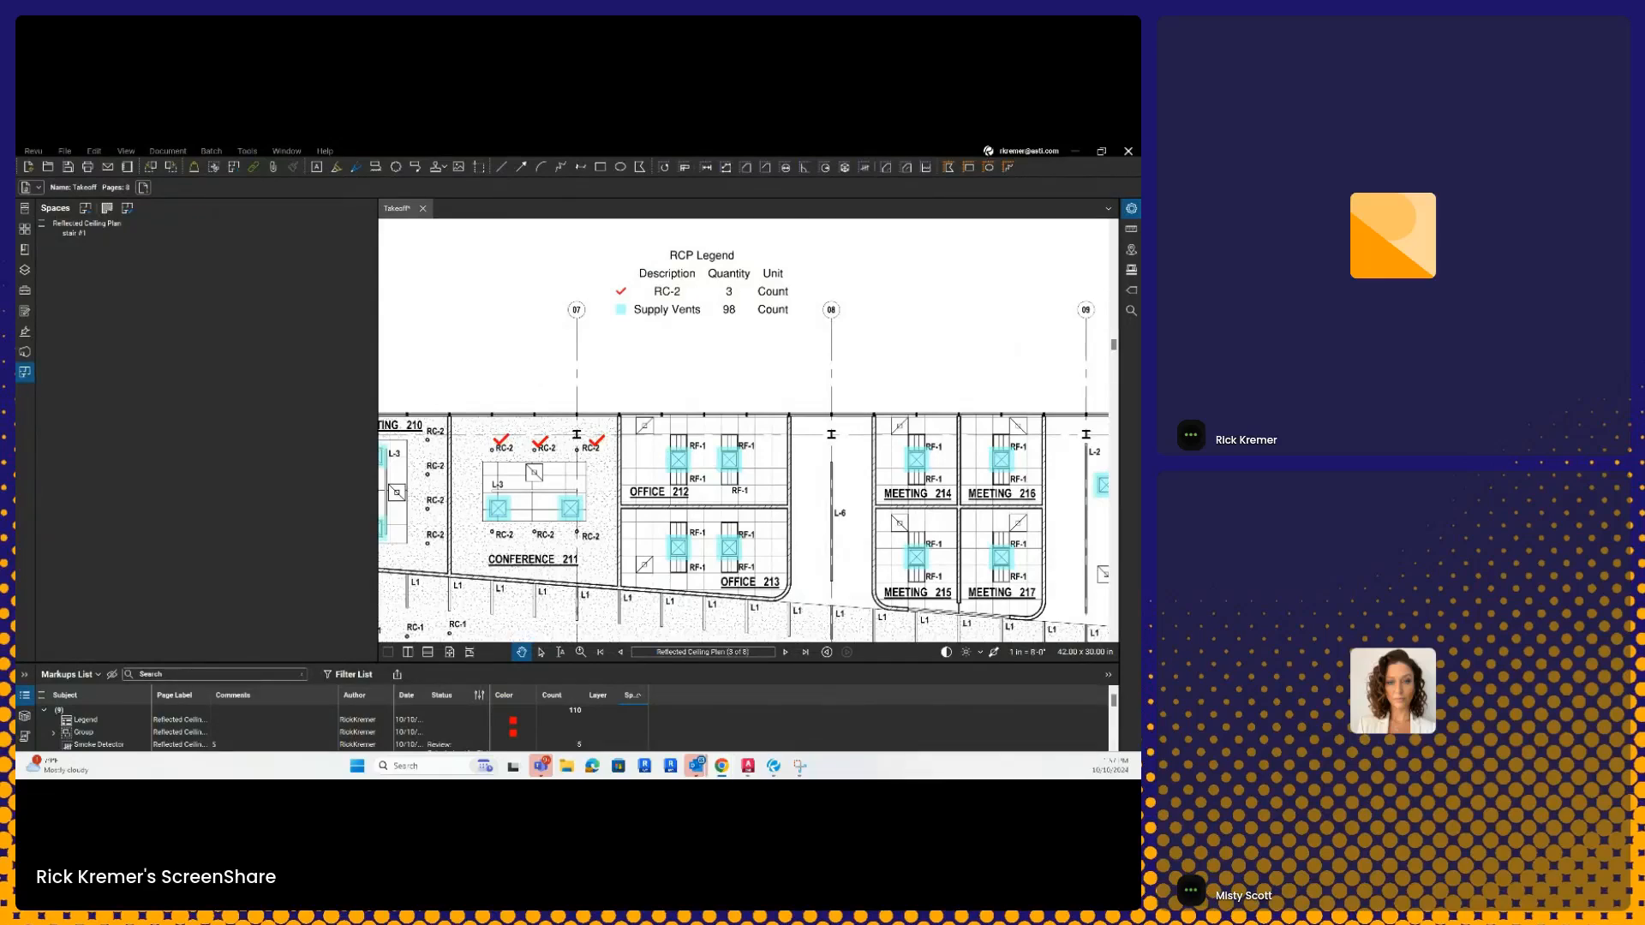
key("super+d")
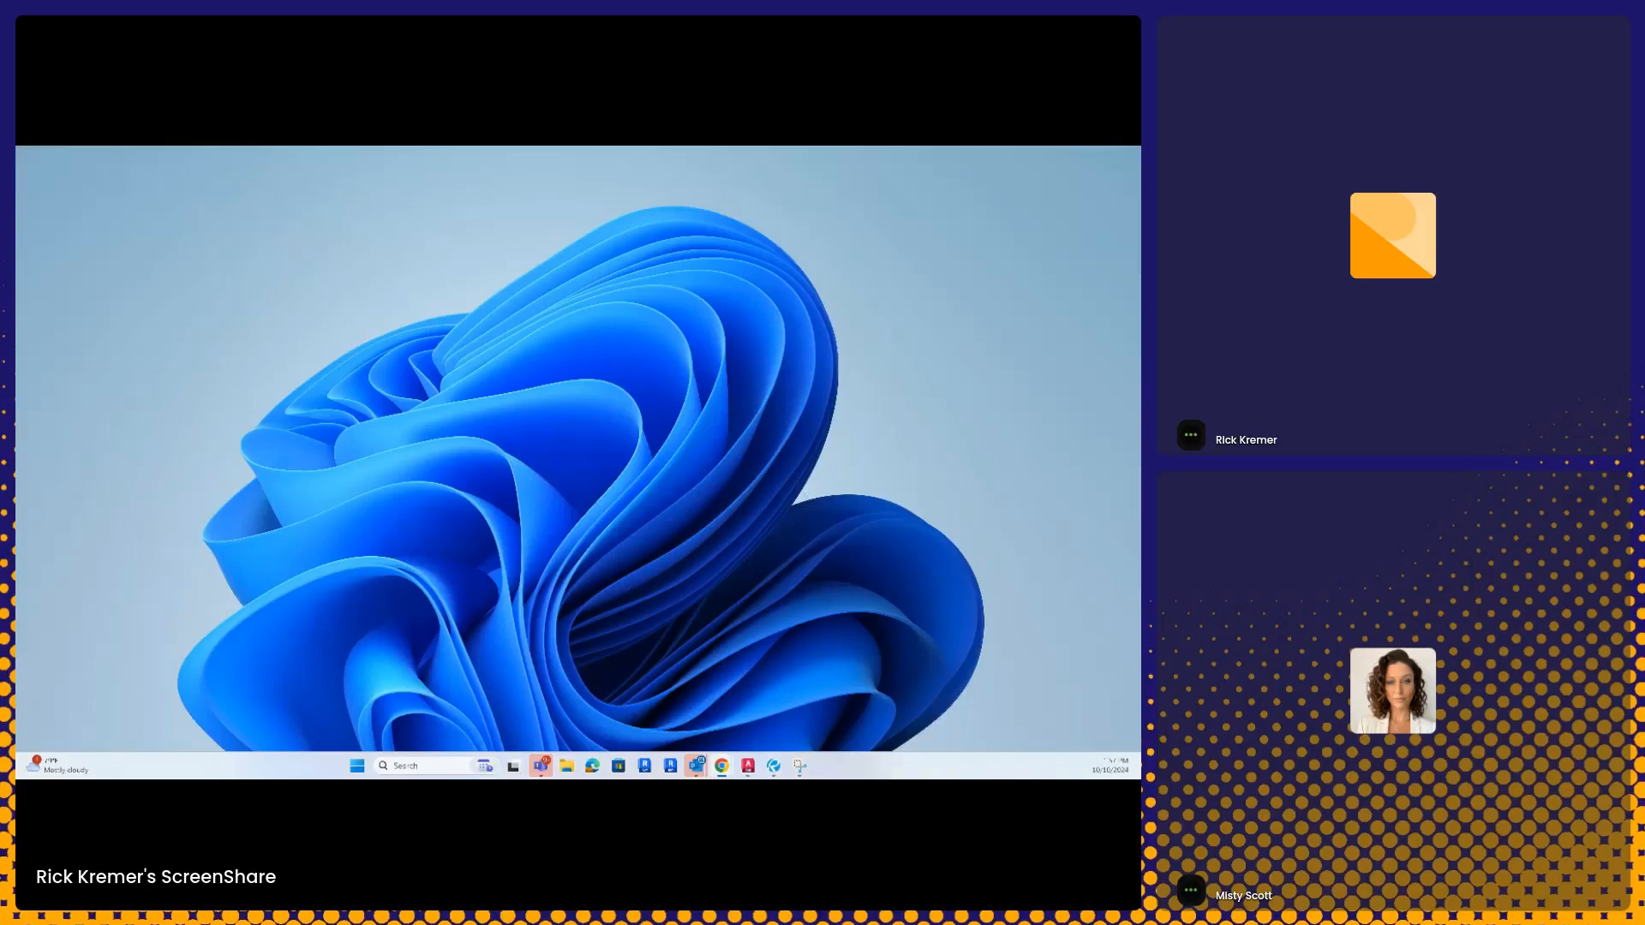
key("super+d")
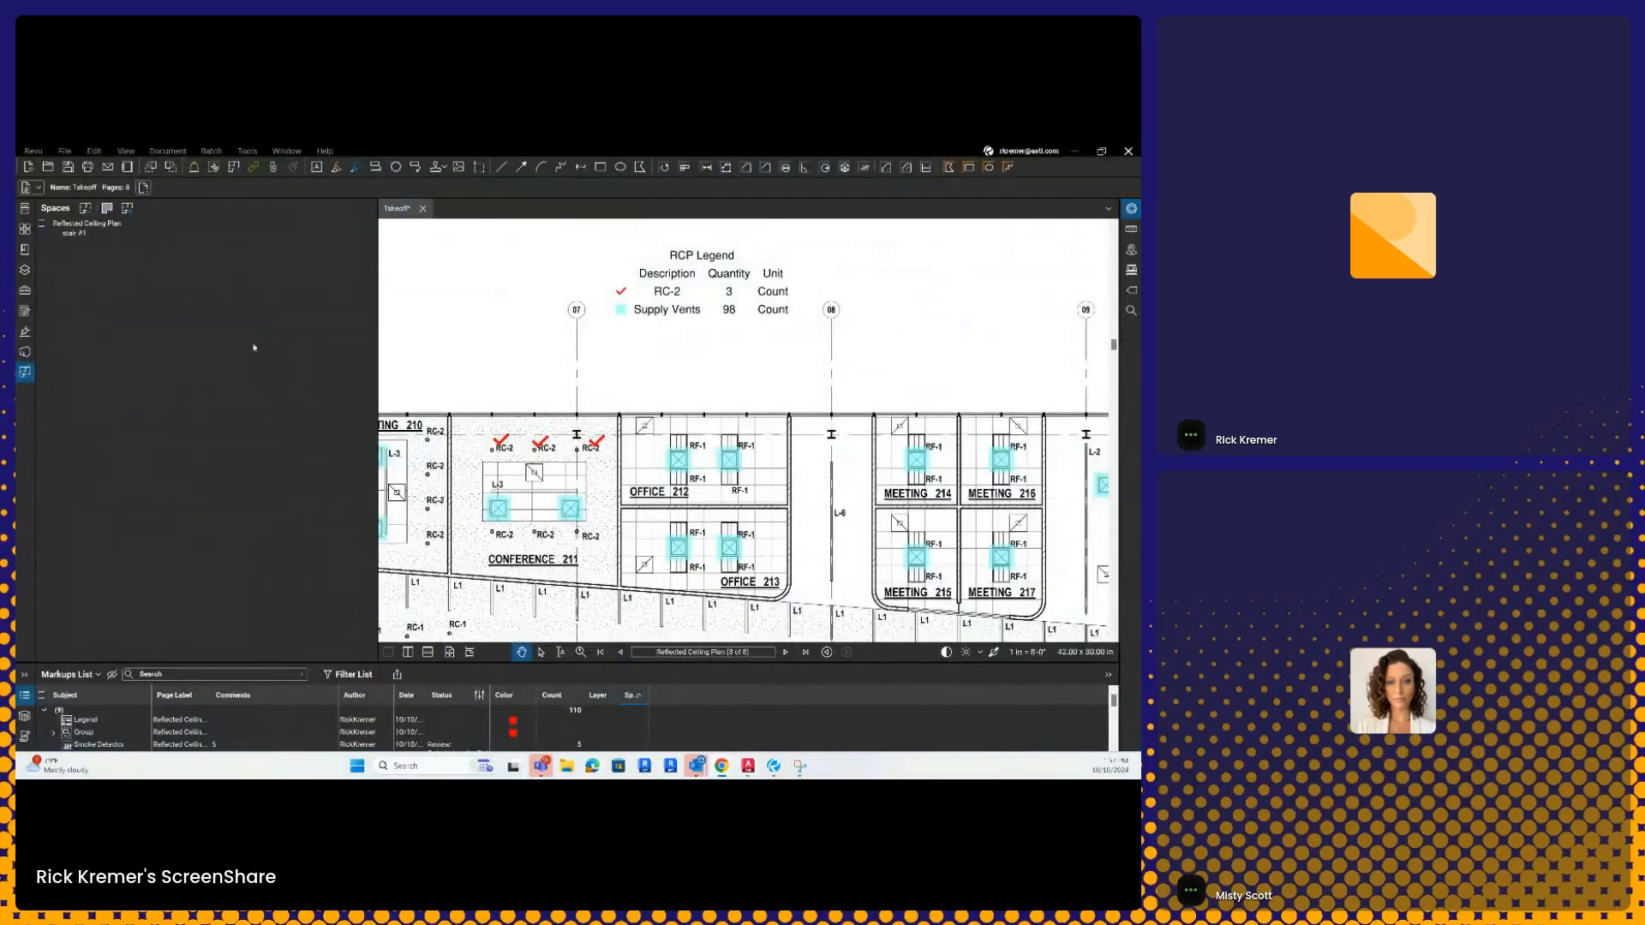